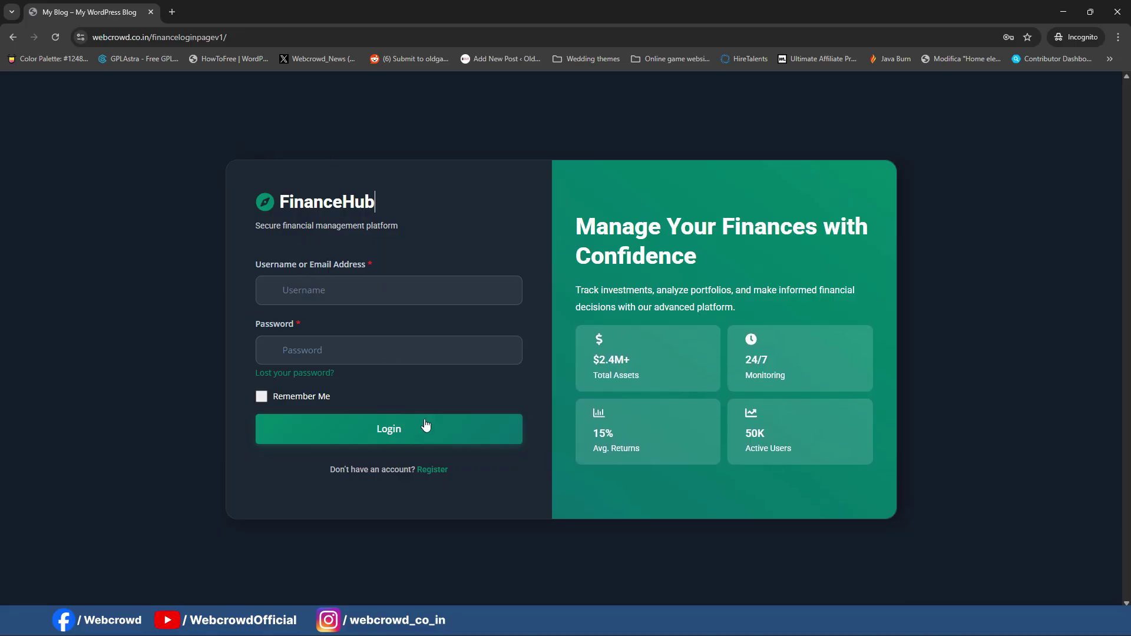
Step: Try the Register and Lost password links, then return to the FinanceHub login form
left_click(437, 474)
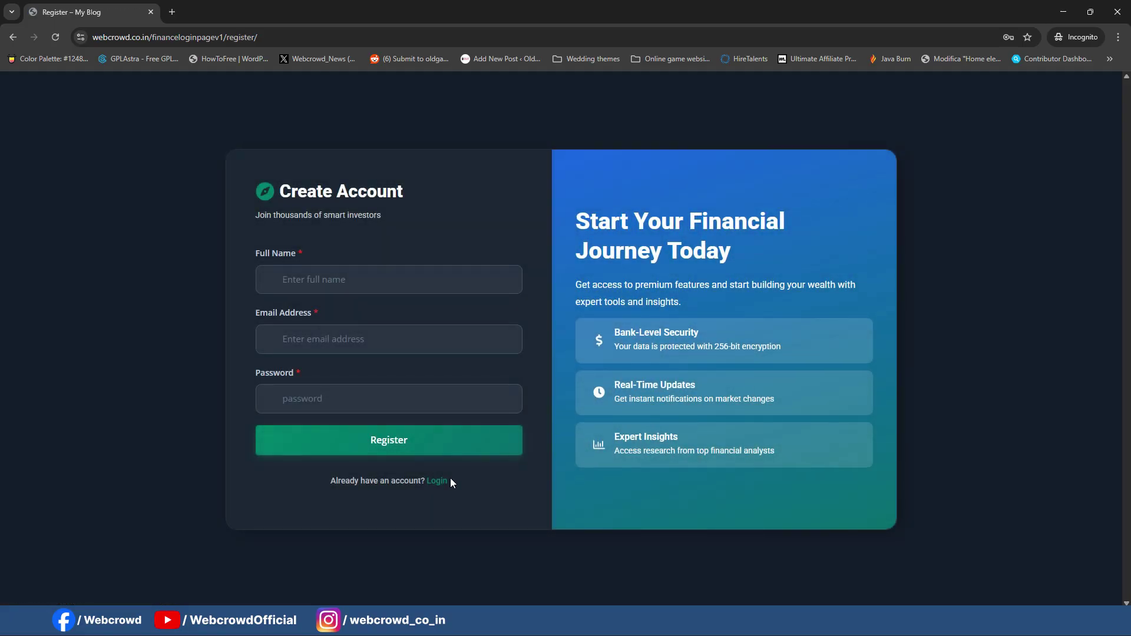
left_click(444, 481)
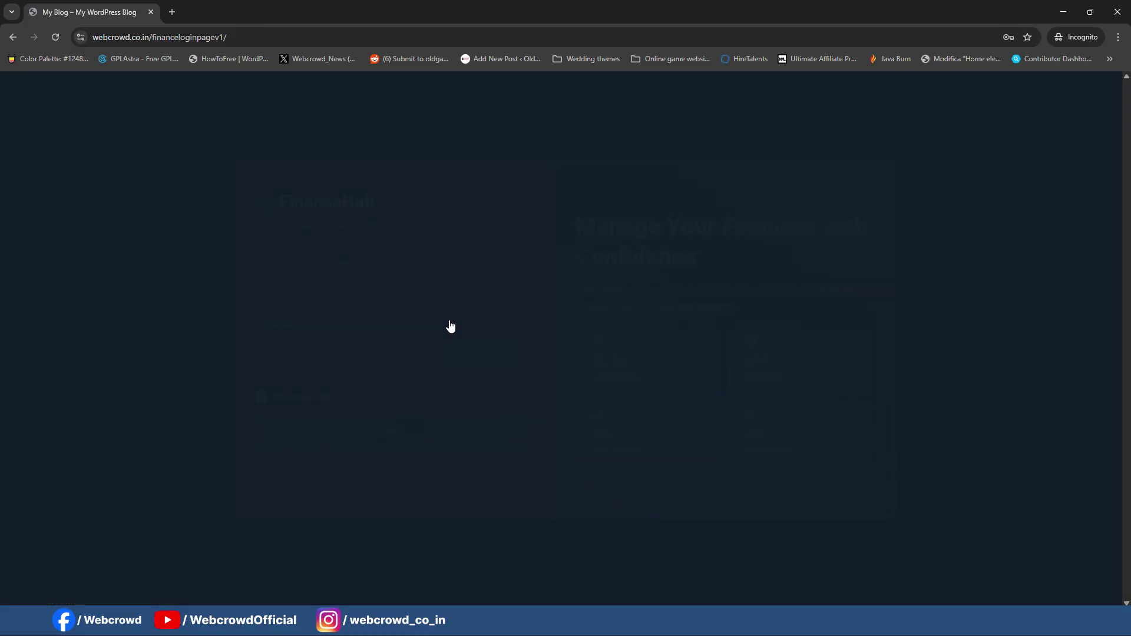
left_click(322, 375)
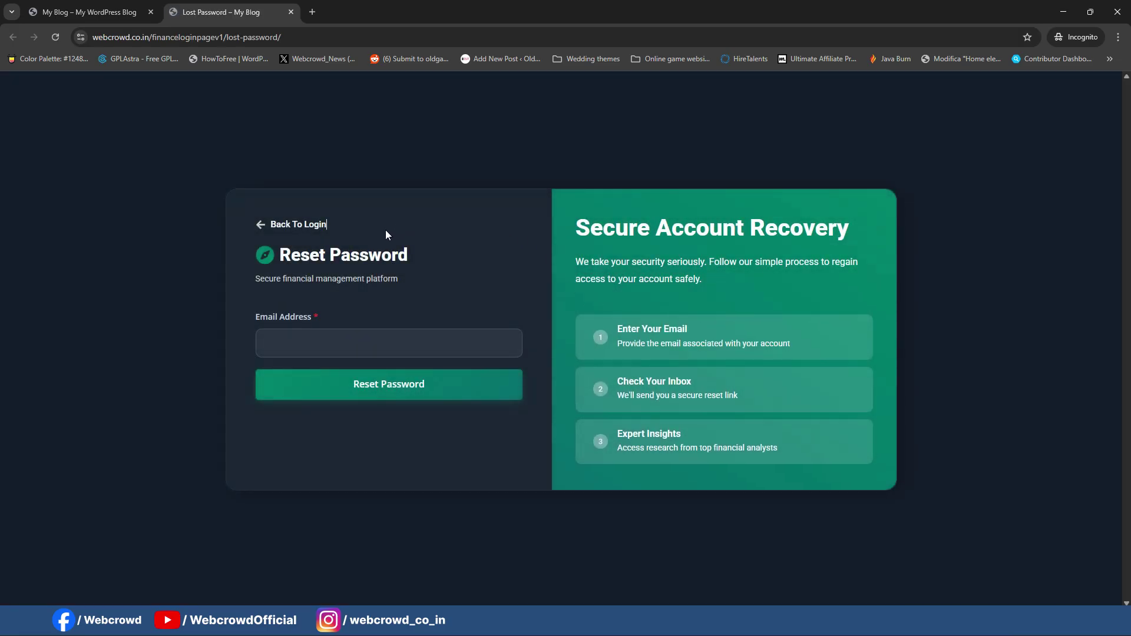
left_click(385, 230)
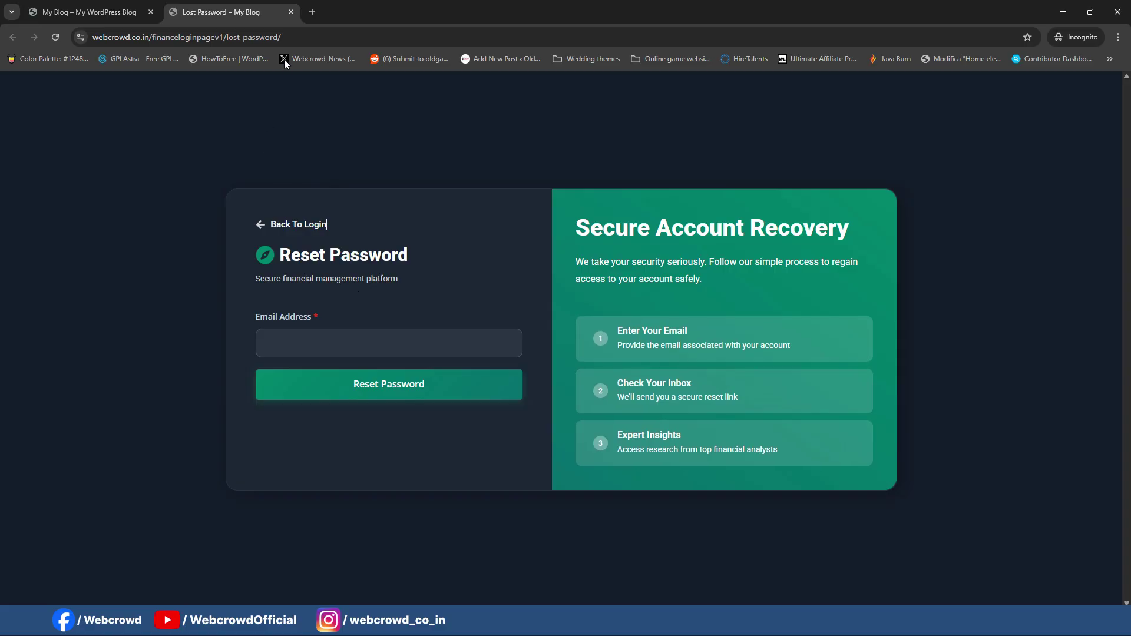
left_click(290, 12)
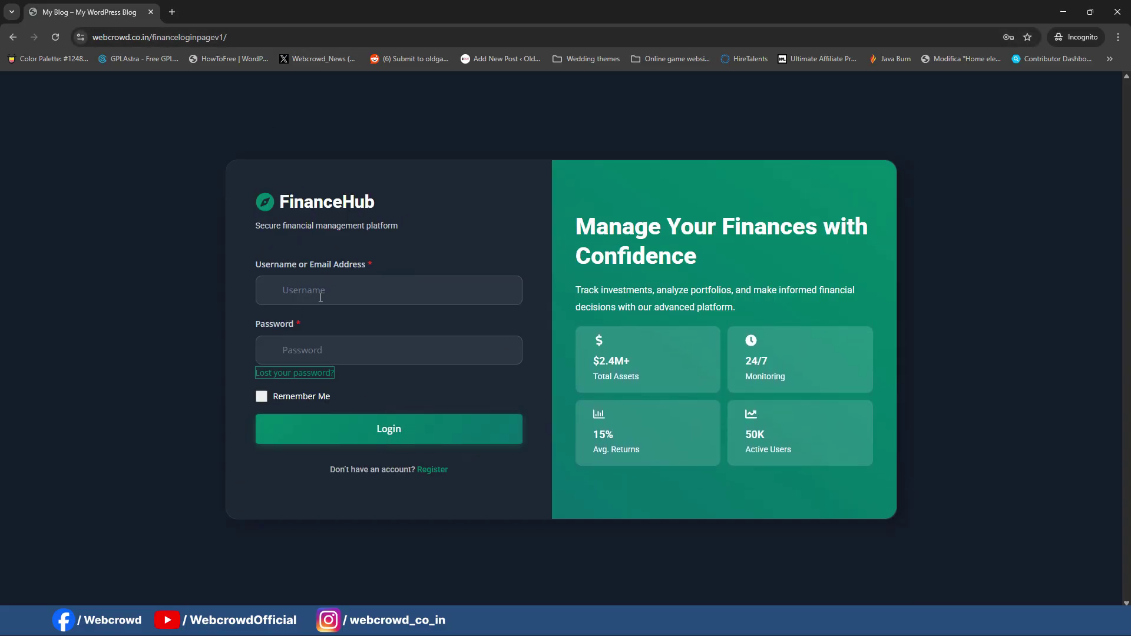
Step: Leave the username and password empty to trigger their required-field errors
left_click(380, 298)
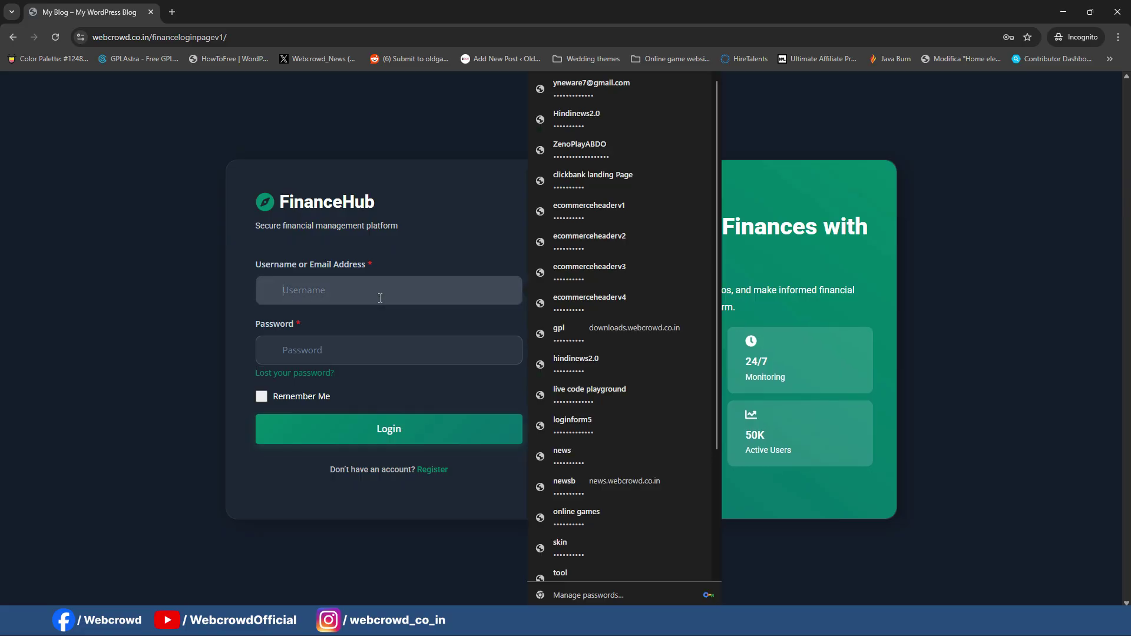
left_click(452, 236)
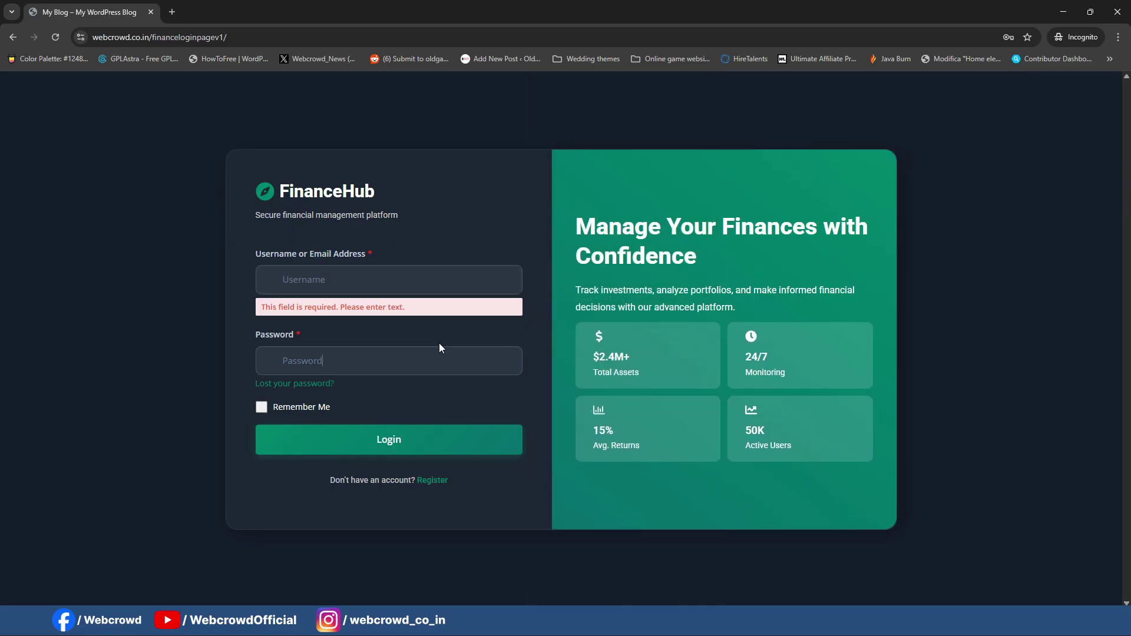
left_click(450, 357)
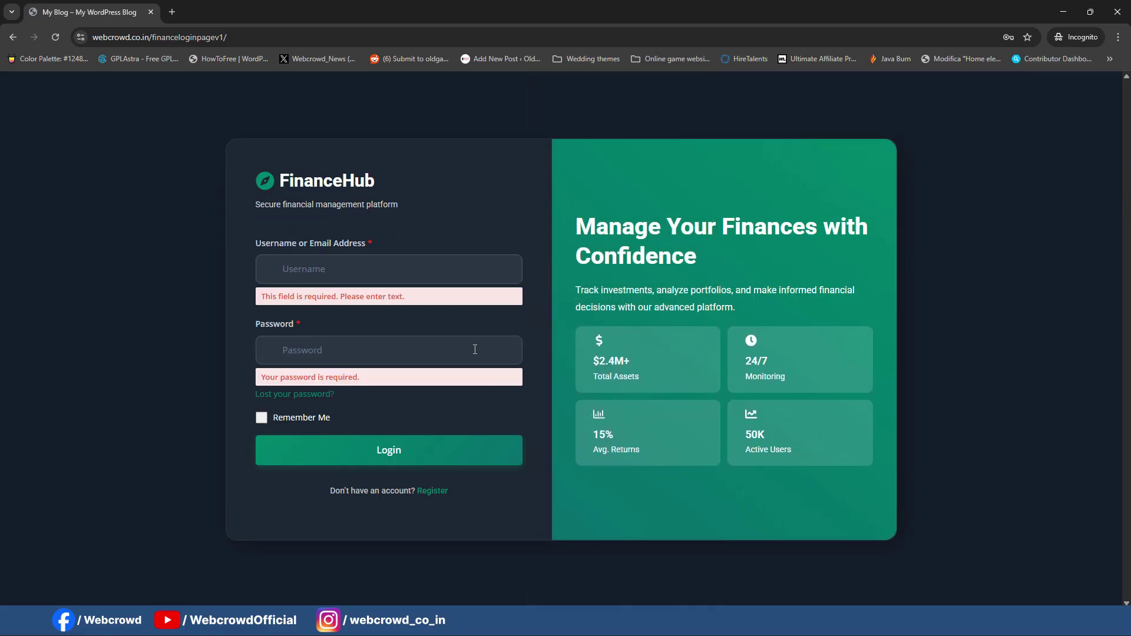
Step: Autofill the saved username, retype the account password, and submit the login form
left_click(400, 273)
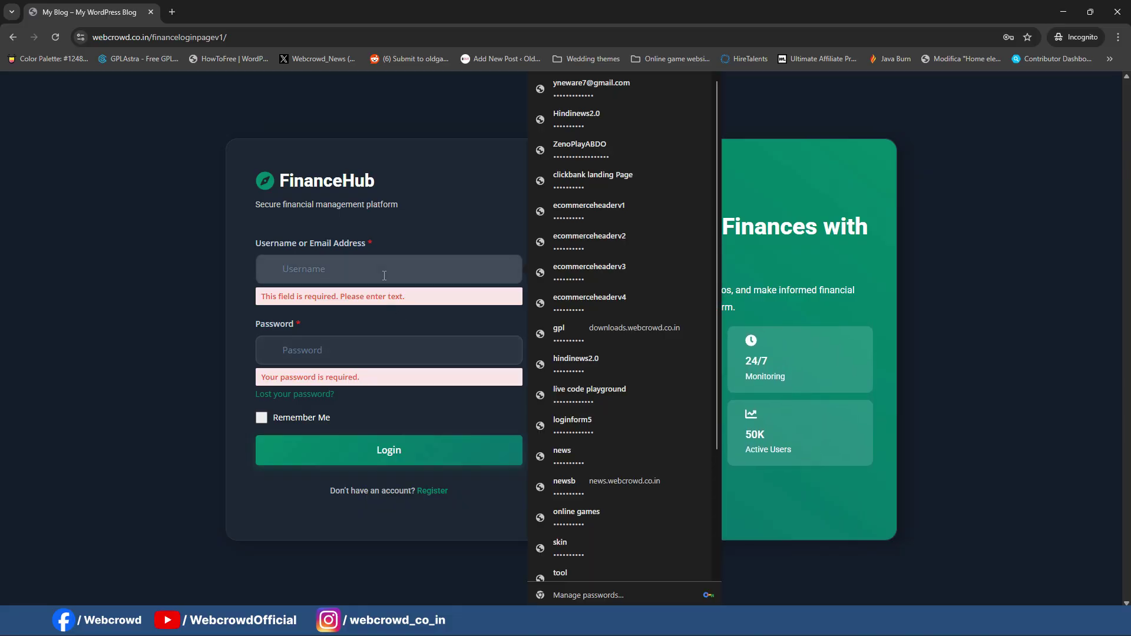
type("ynew")
left_click(390, 301)
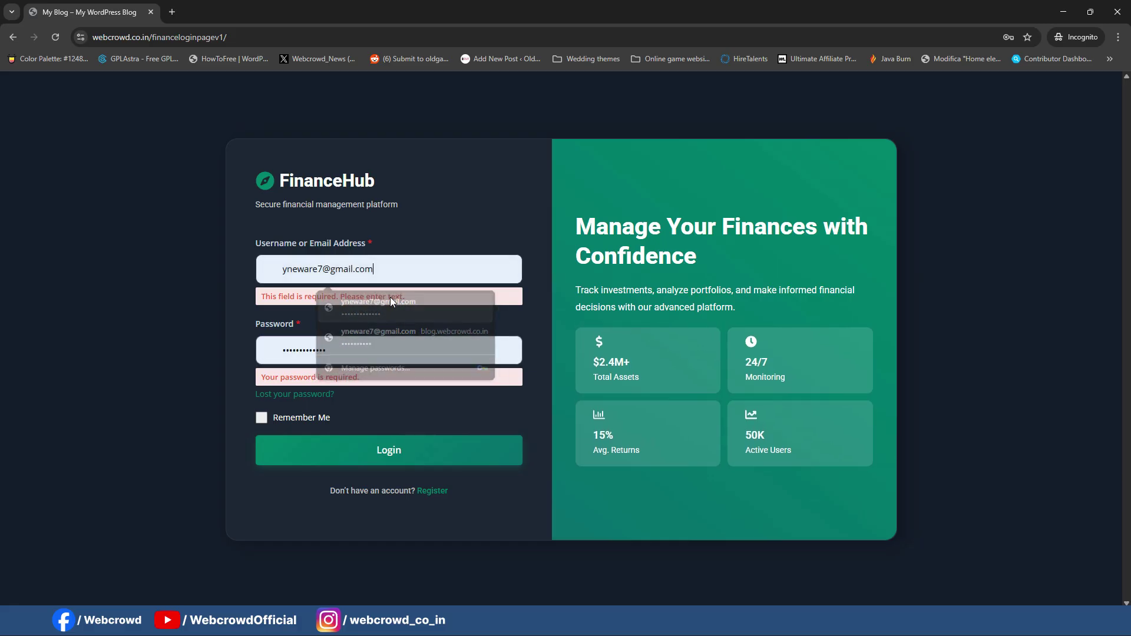
double_click(437, 356)
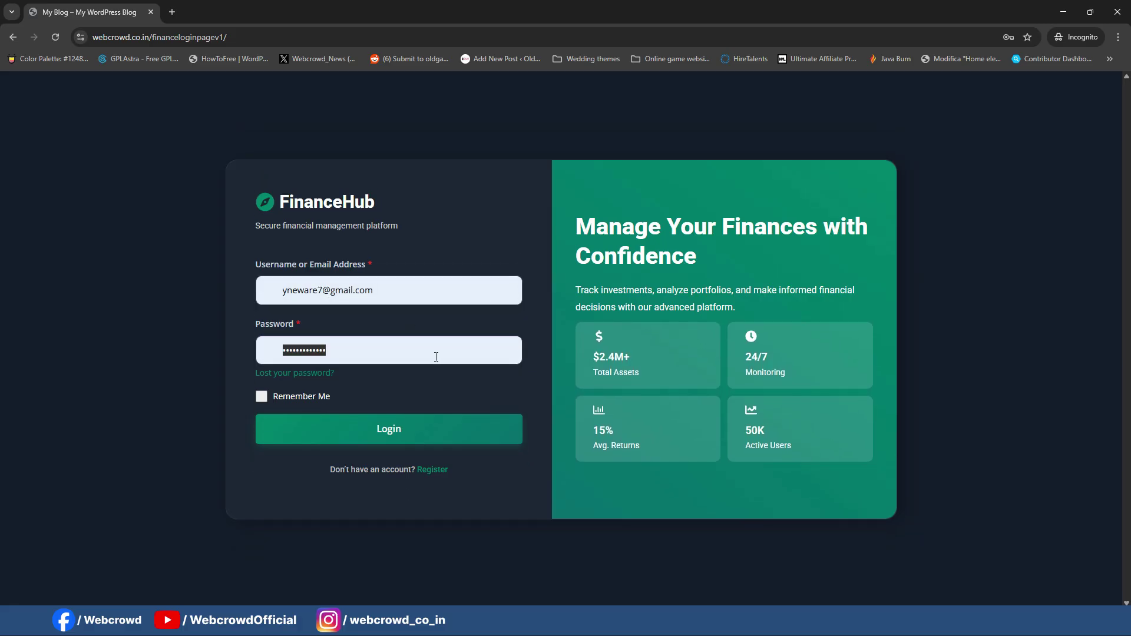
type("••••")
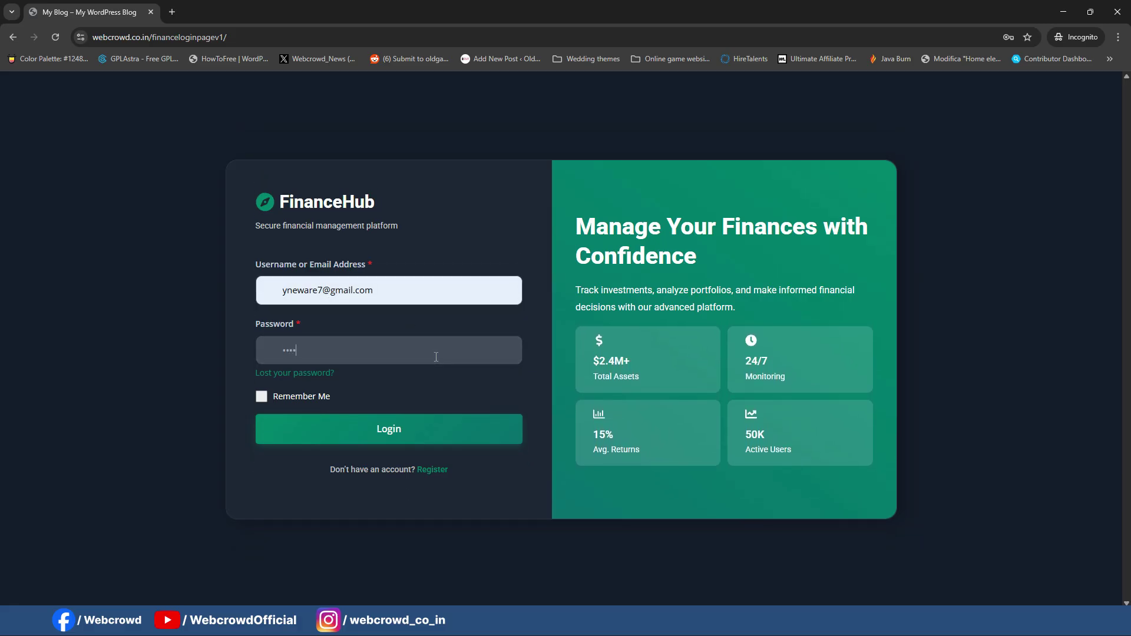
type("••••••")
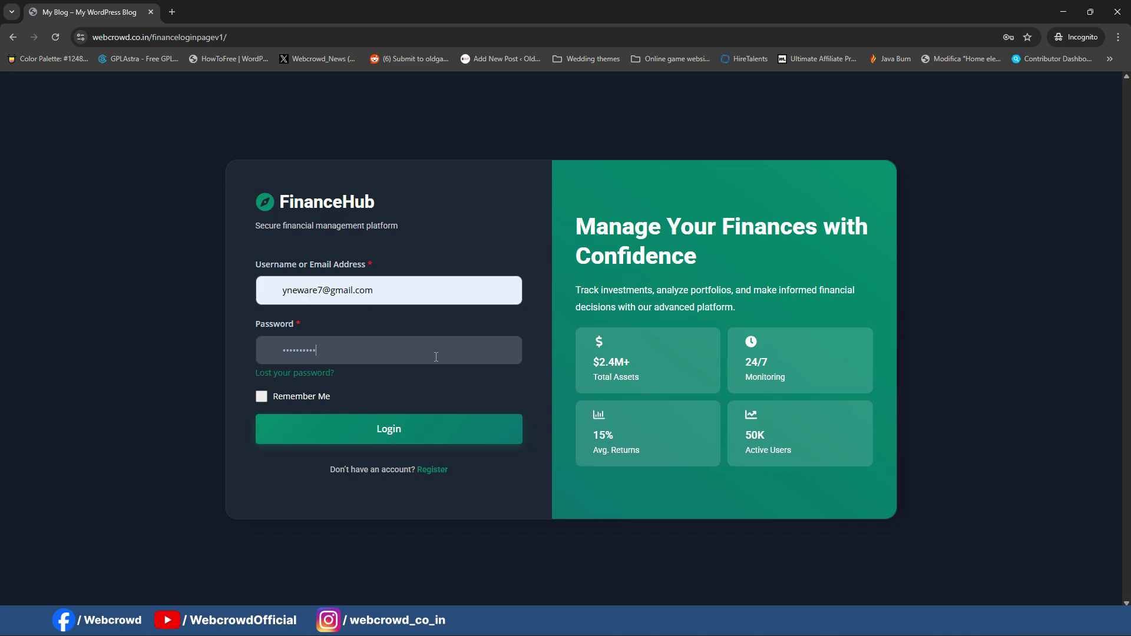
key("Return")
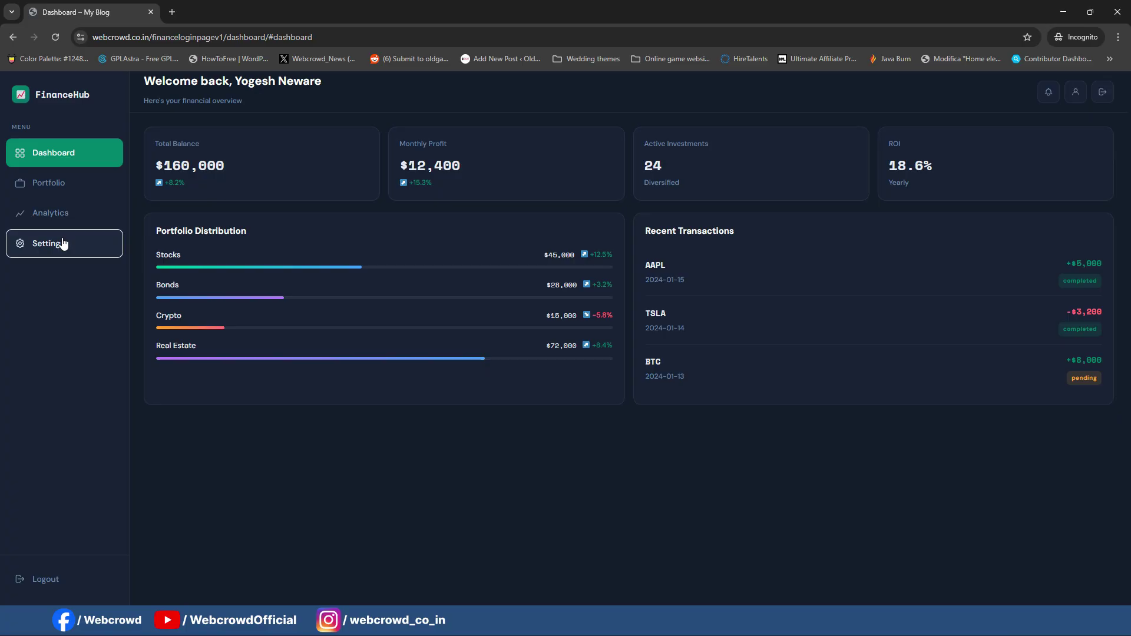
left_click(75, 184)
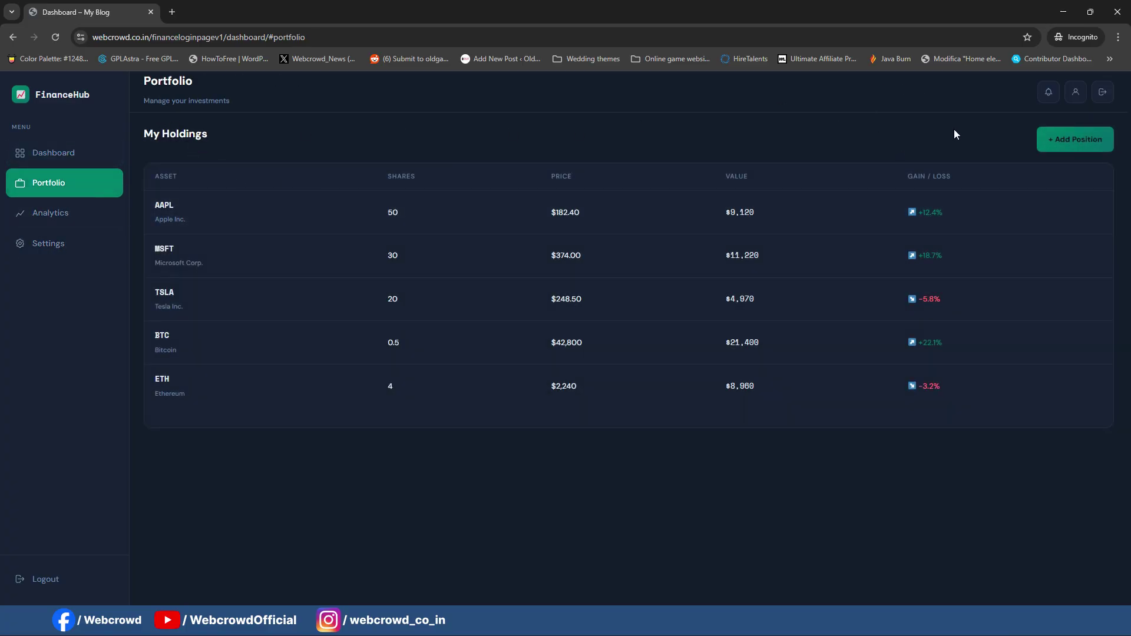
left_click(64, 217)
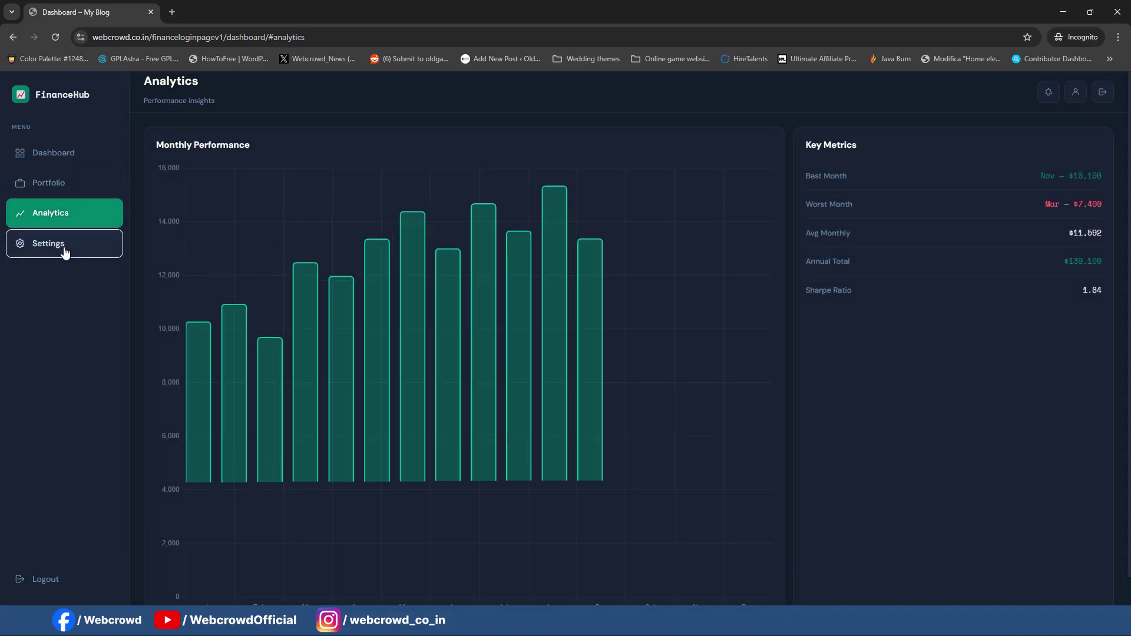
left_click(65, 251)
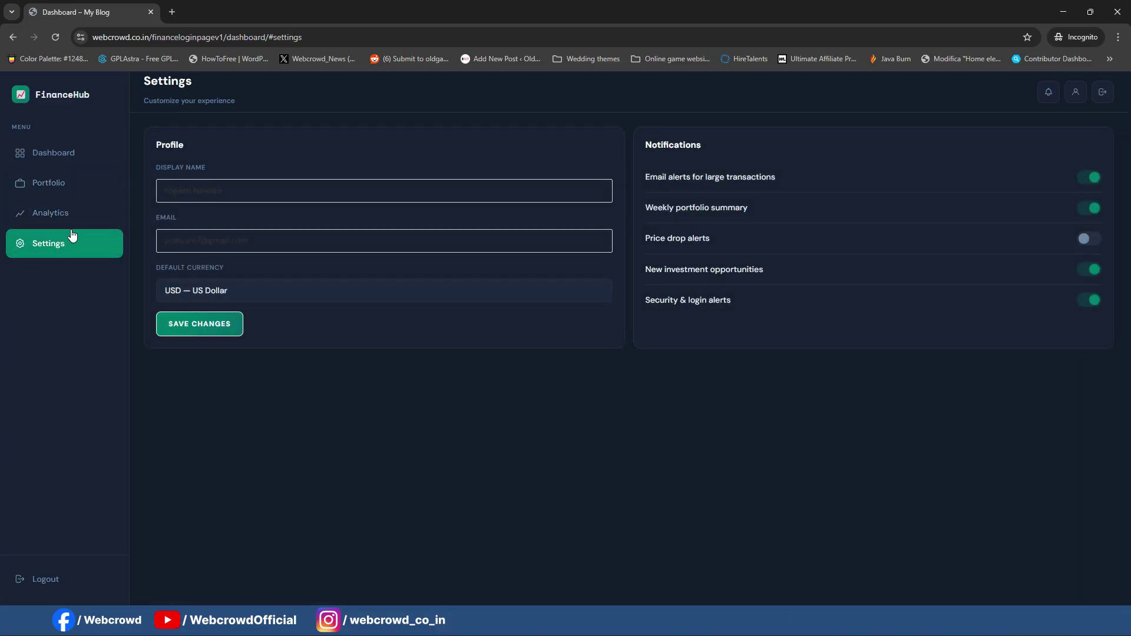
left_click(50, 153)
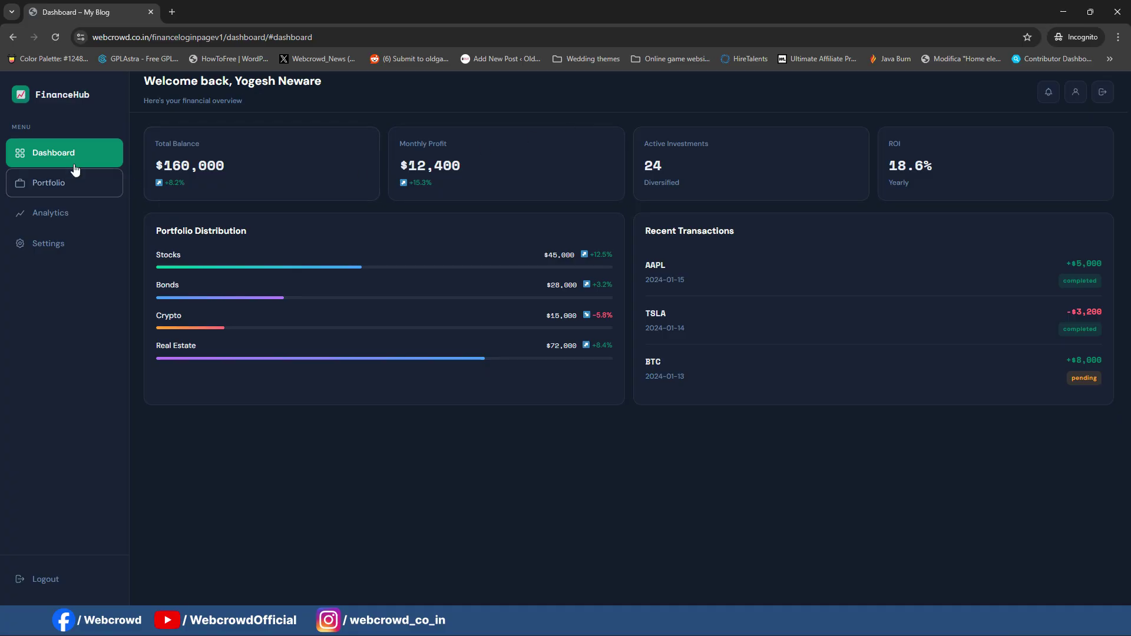
left_click(47, 188)
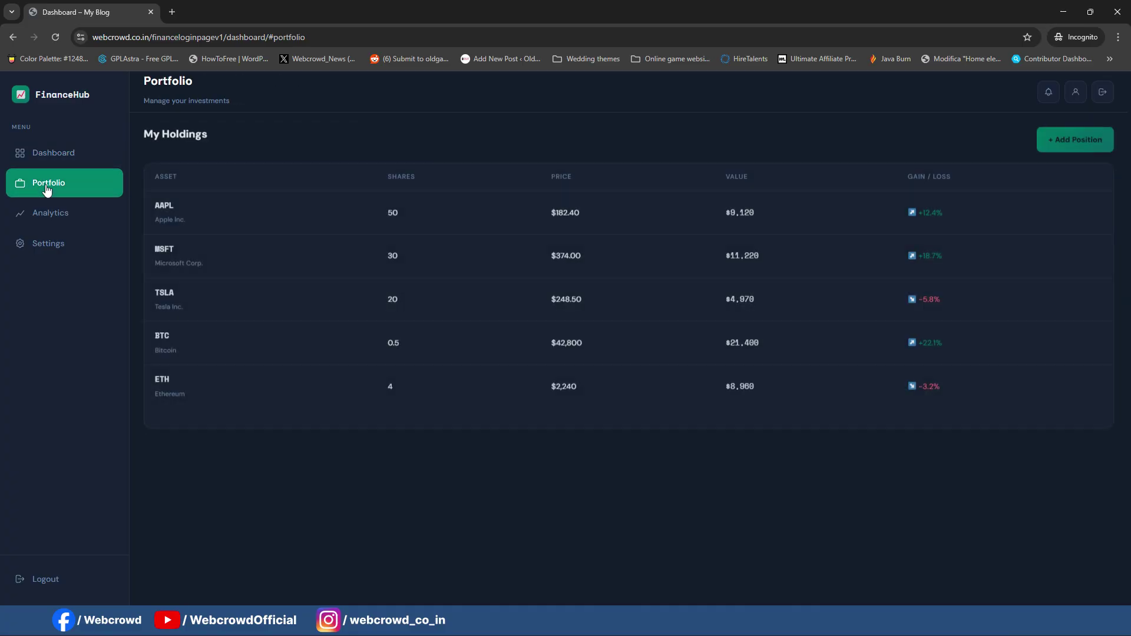
left_click(70, 218)
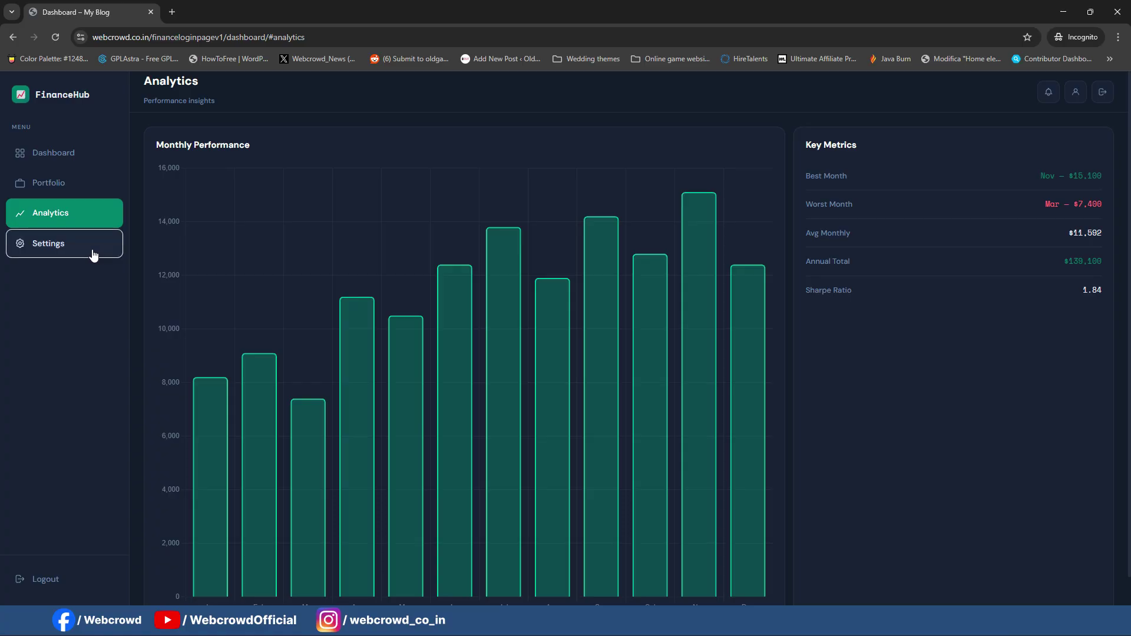
left_click(94, 254)
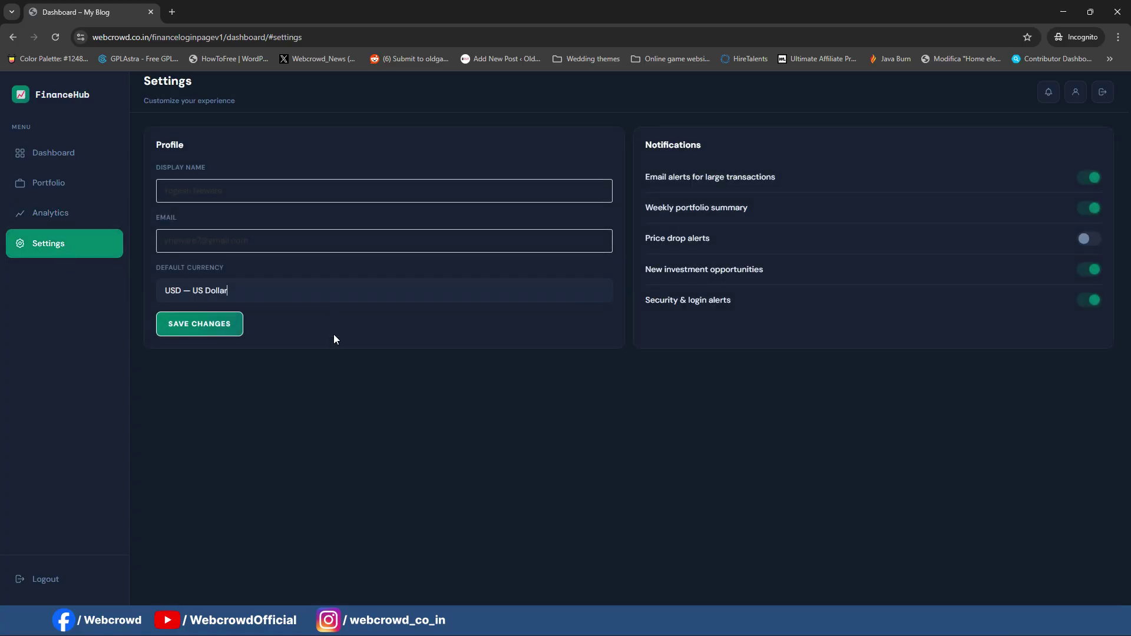
left_click(56, 153)
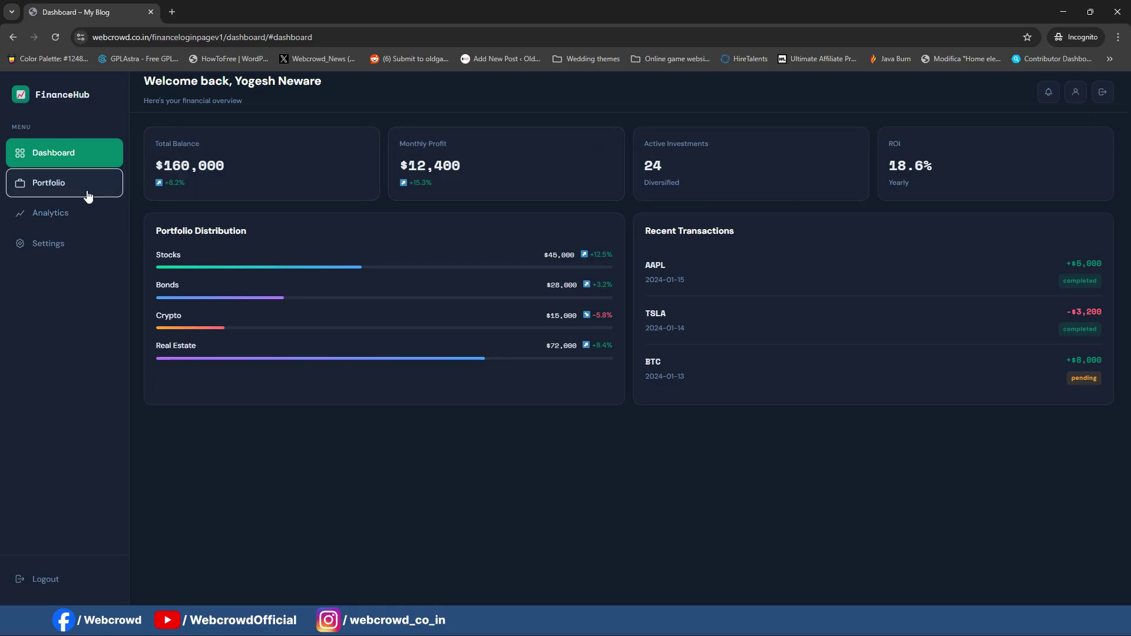
left_click(53, 184)
left_click(76, 216)
left_click(63, 252)
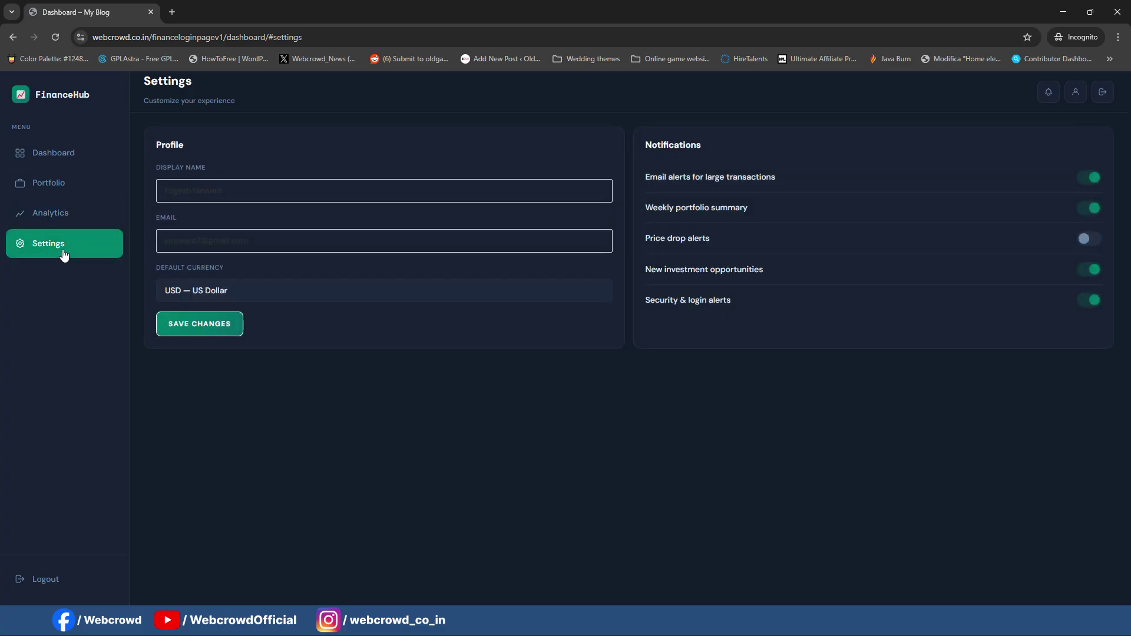
left_click(59, 153)
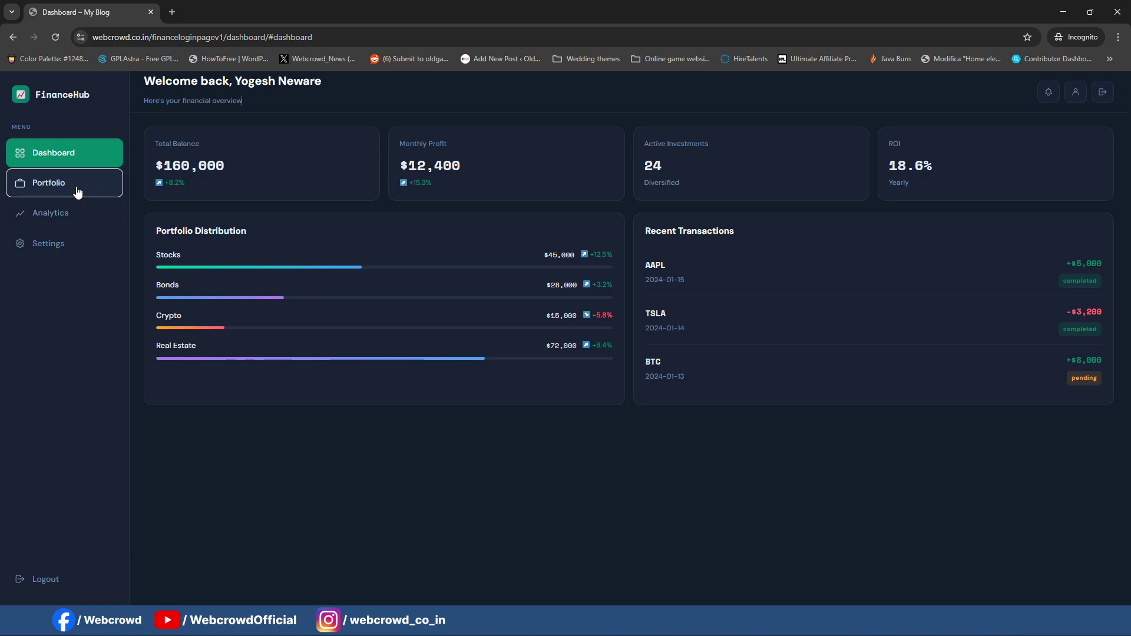
left_click(52, 217)
left_click(50, 184)
left_click(56, 155)
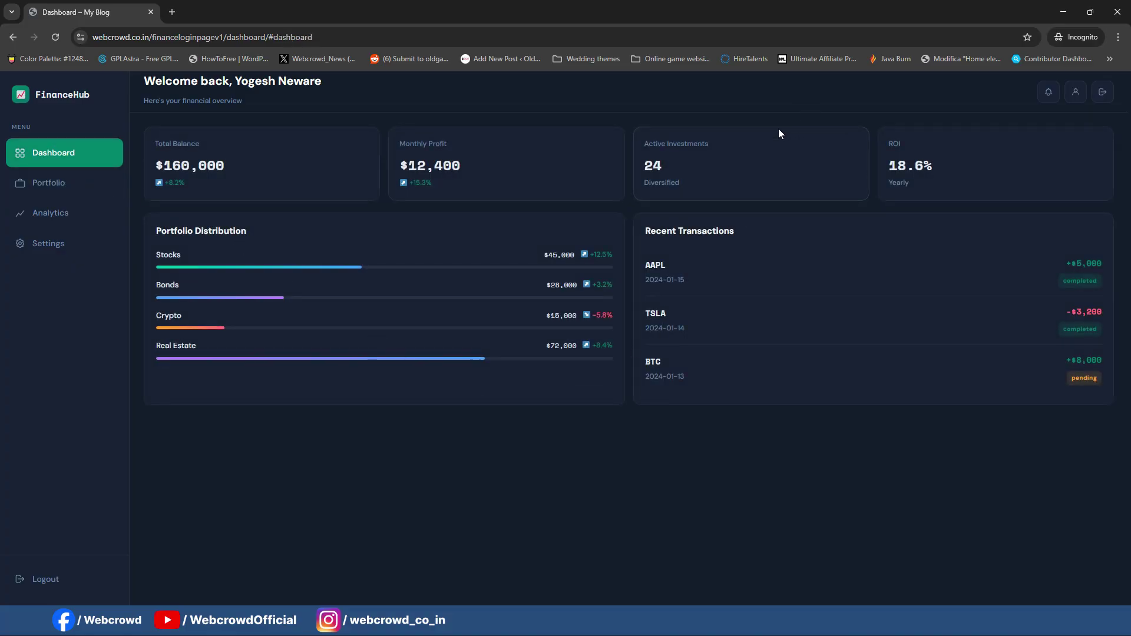
Step: Open the developer inspector and test the dashboard's mobile menu and responsive card reflow
right_click(773, 98)
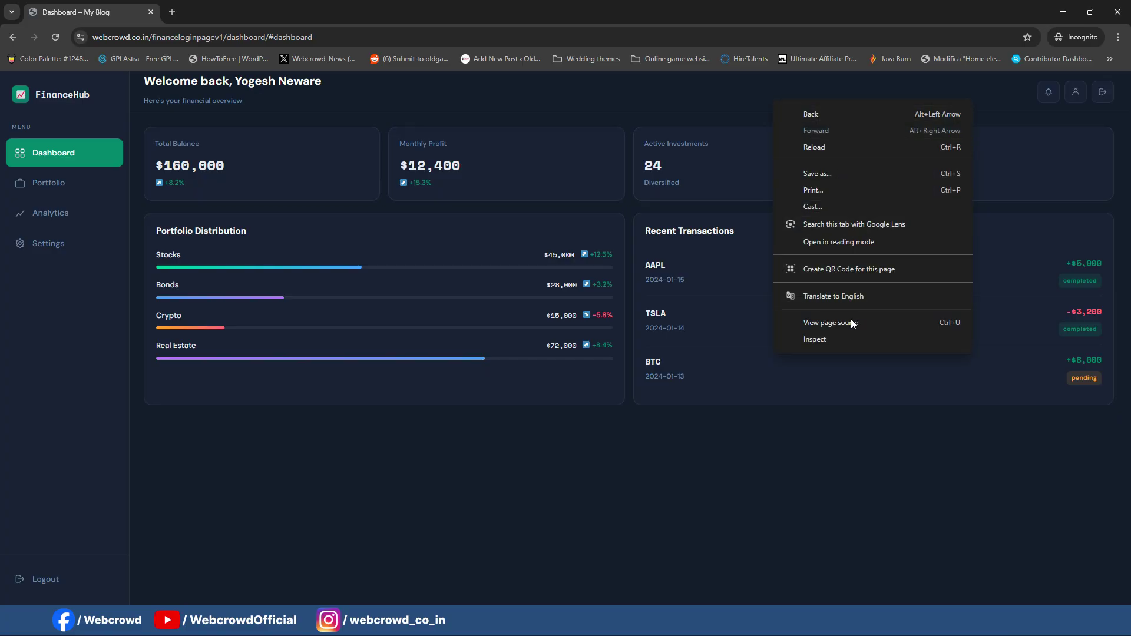
left_click(767, 285)
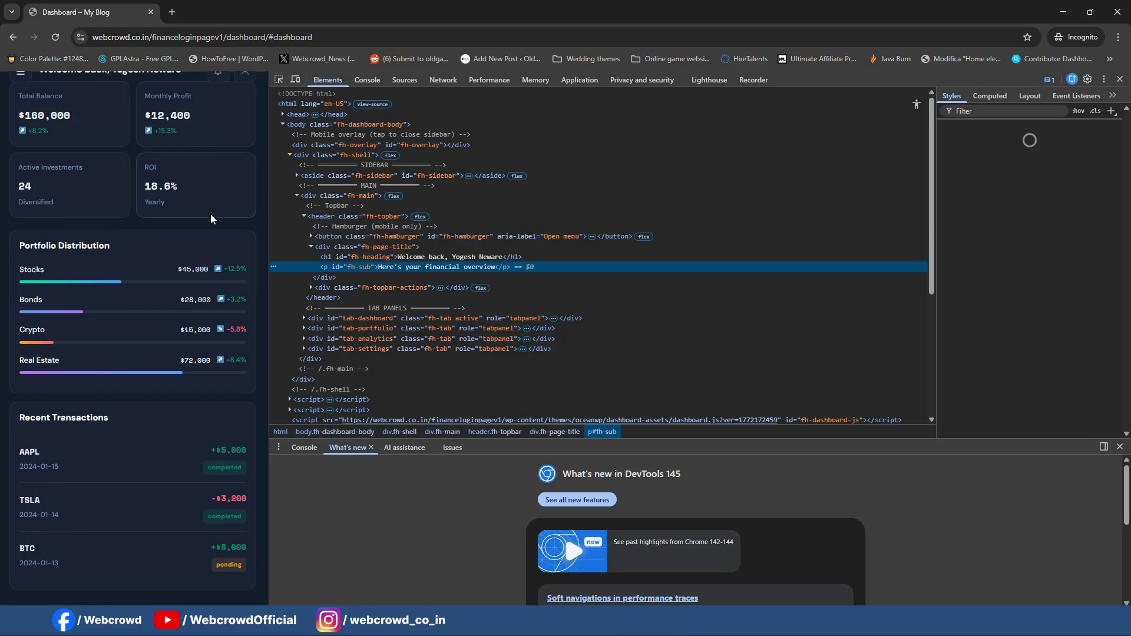
left_click(22, 80)
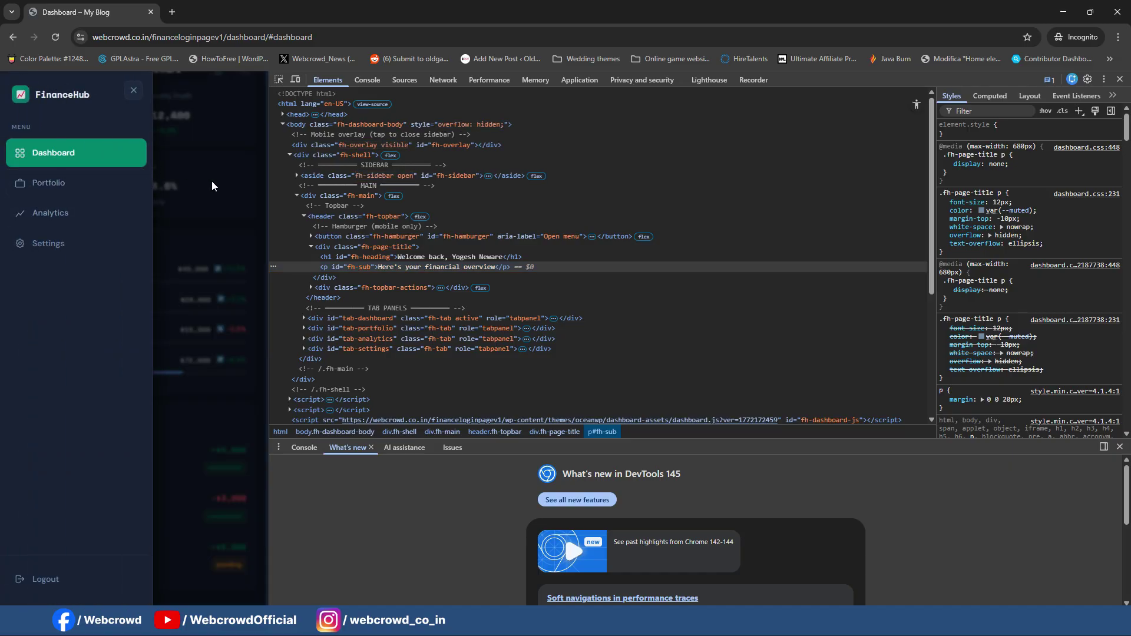
left_click(211, 186)
left_click_drag(271, 235, 729, 236)
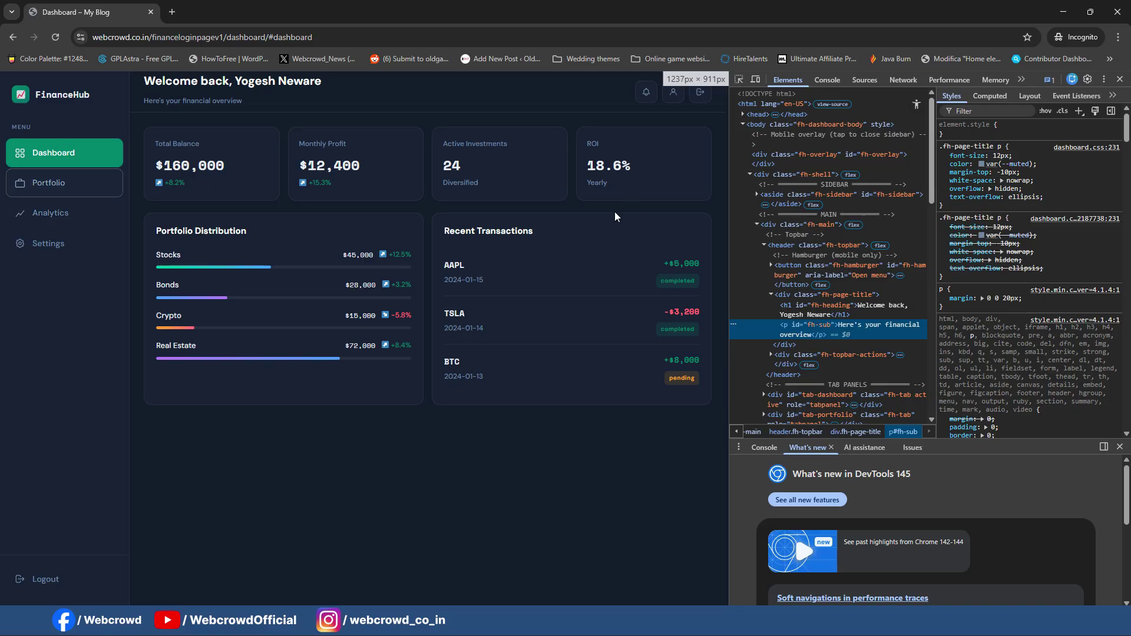
left_click_drag(730, 176, 757, 167)
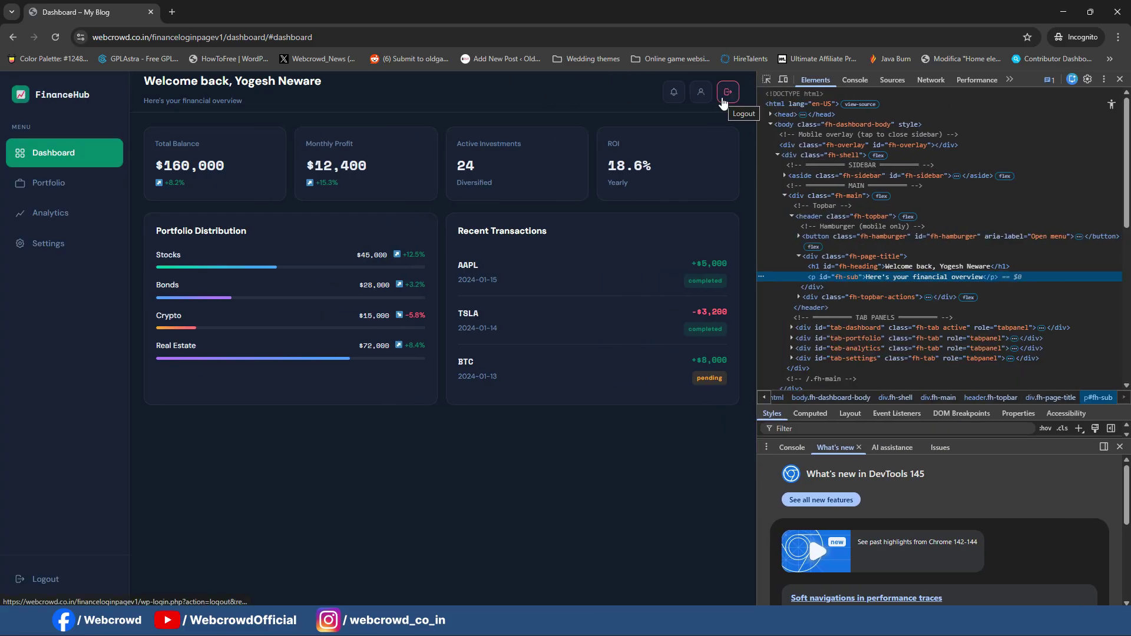
Step: Log out of FinanceHub, try the login username field, then switch to the other site's dashboard
left_click(52, 587)
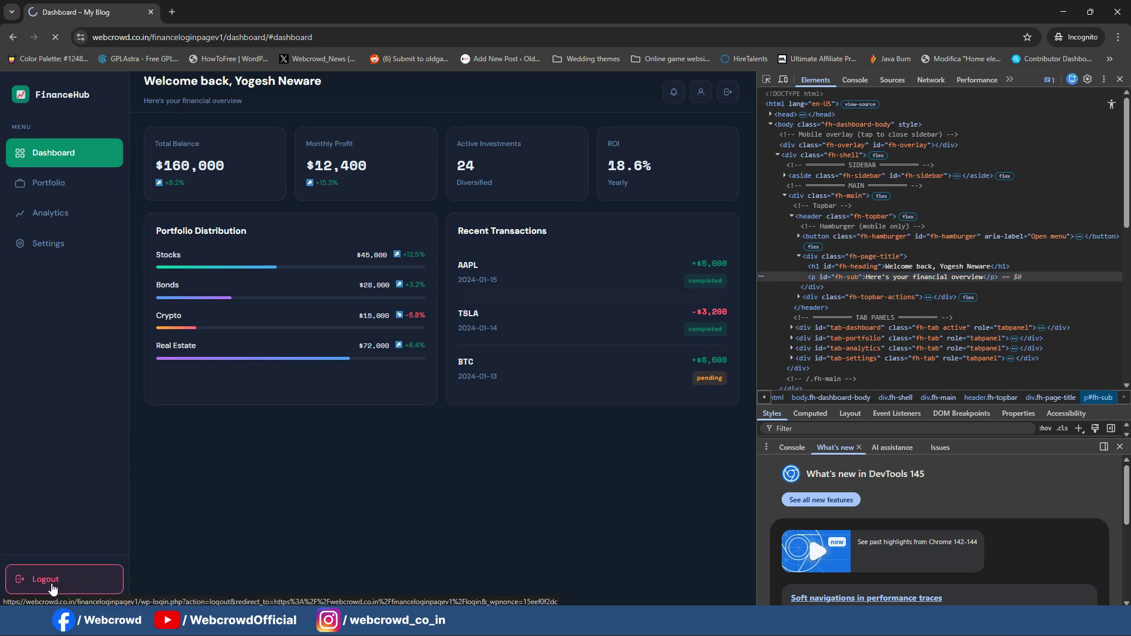
left_click(1120, 79)
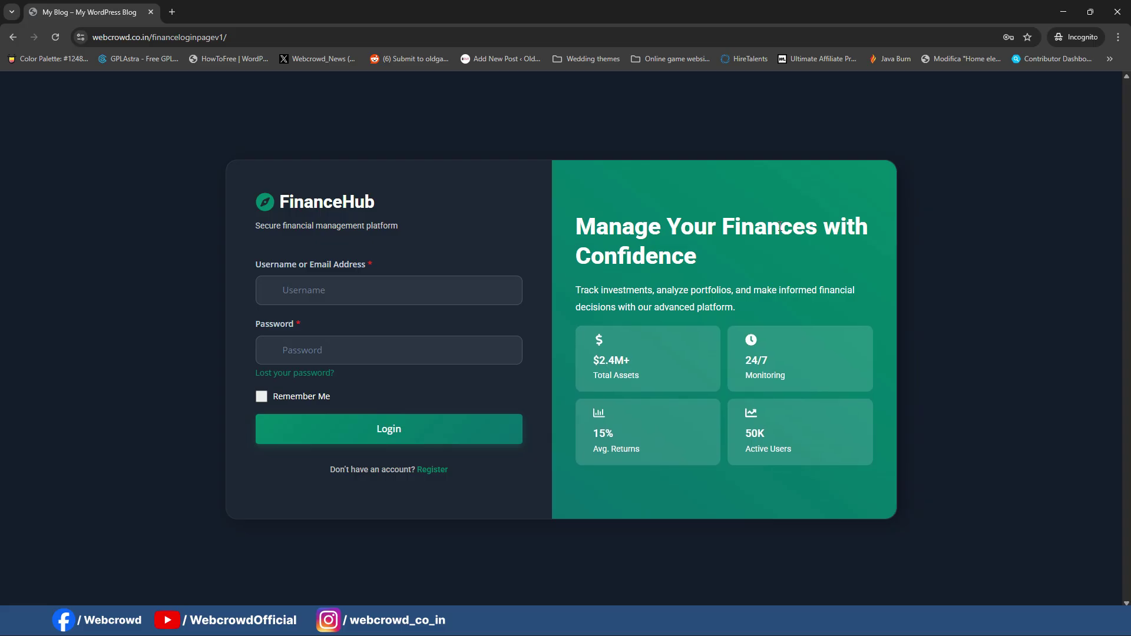
left_click(334, 294)
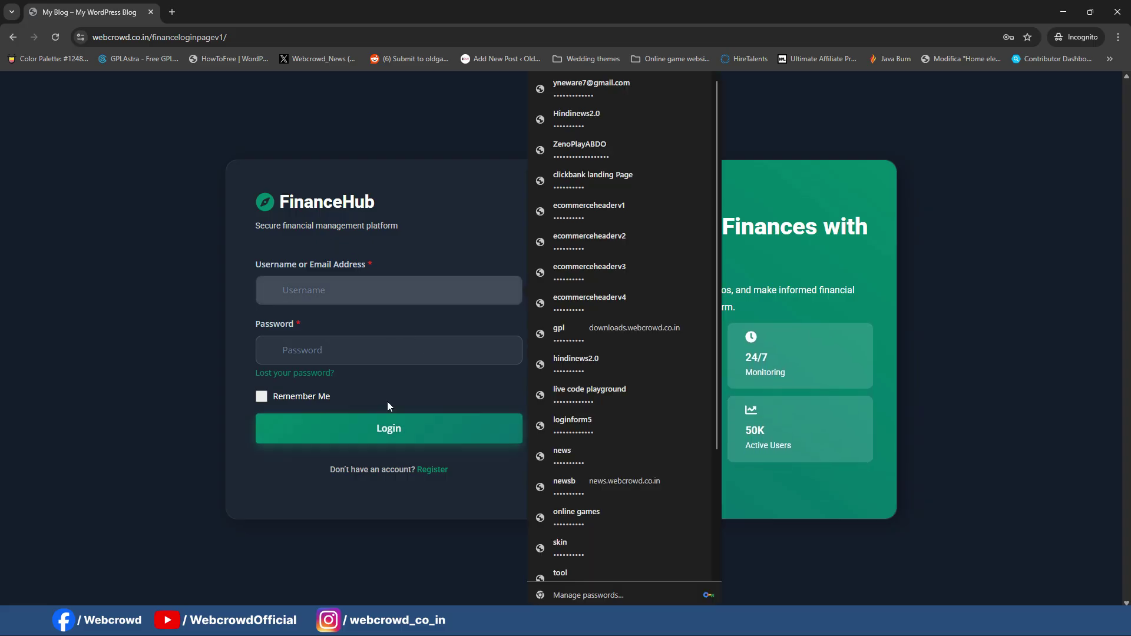
left_click(387, 401)
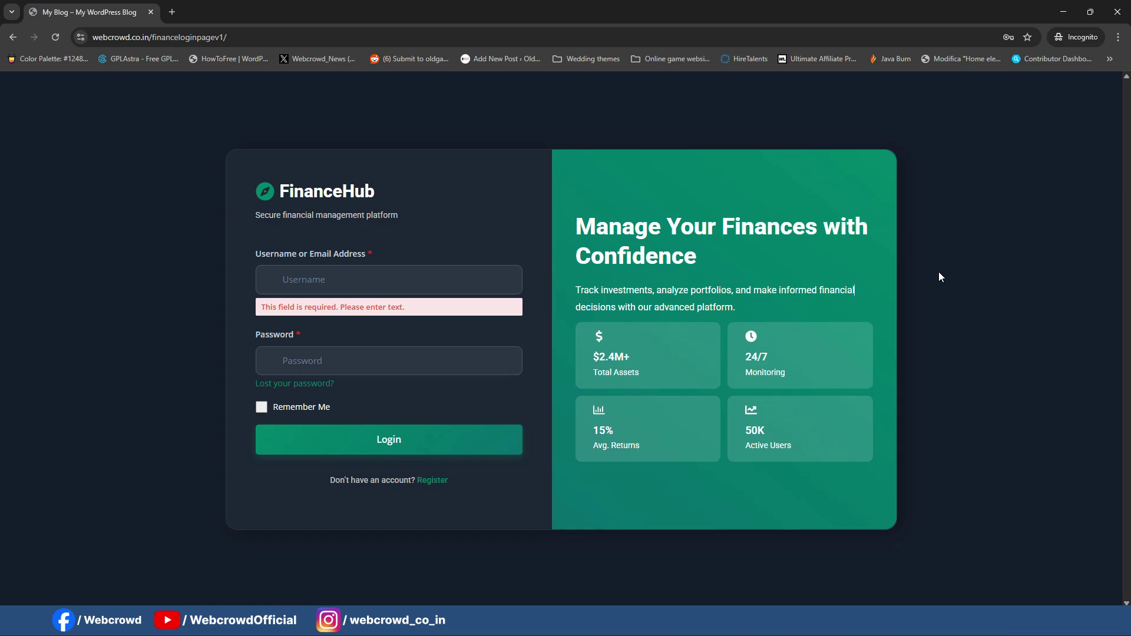
left_click(478, 200)
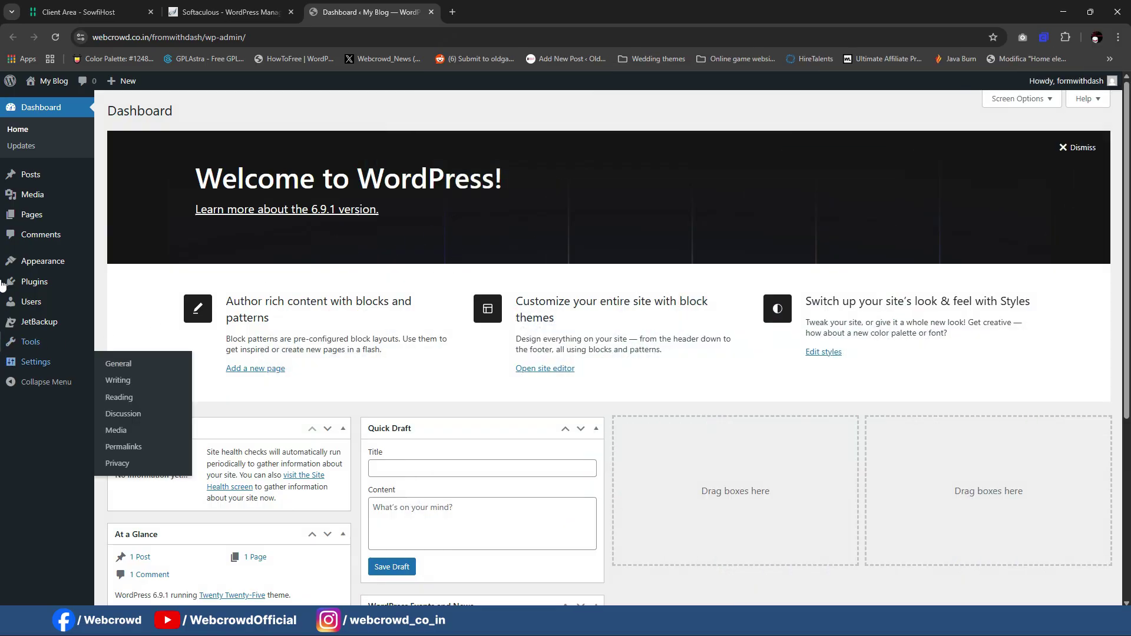
Step: Install Elementor Website Builder from an 'elementor' plugin search, then show the Upload Plugin form
mouse_move(35, 282)
left_click(137, 300)
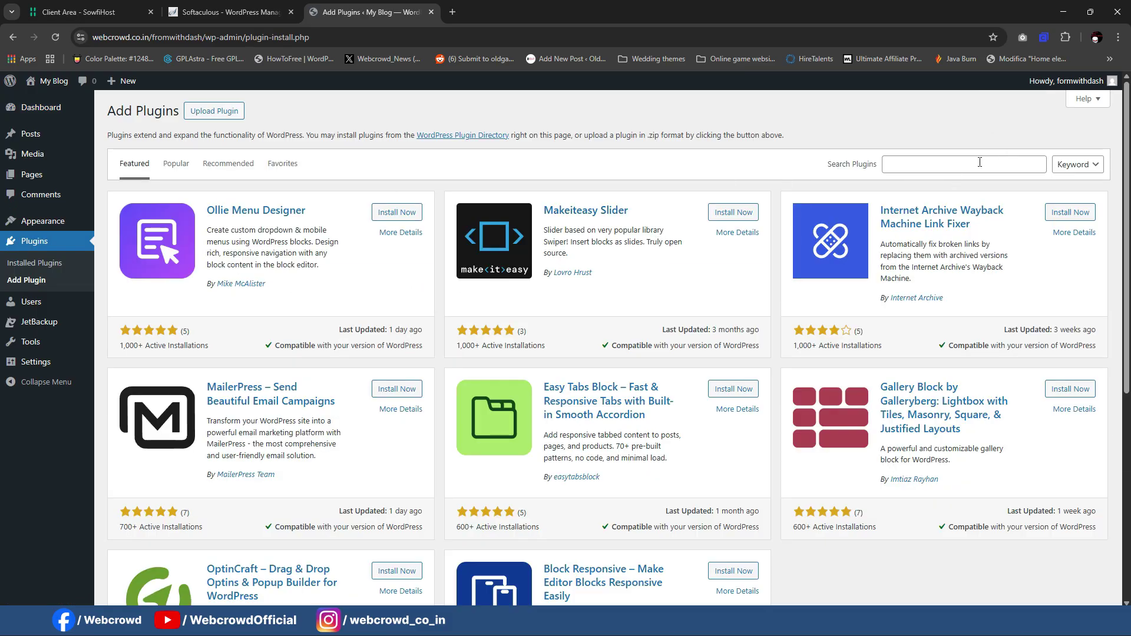
left_click(976, 163)
type("elementor")
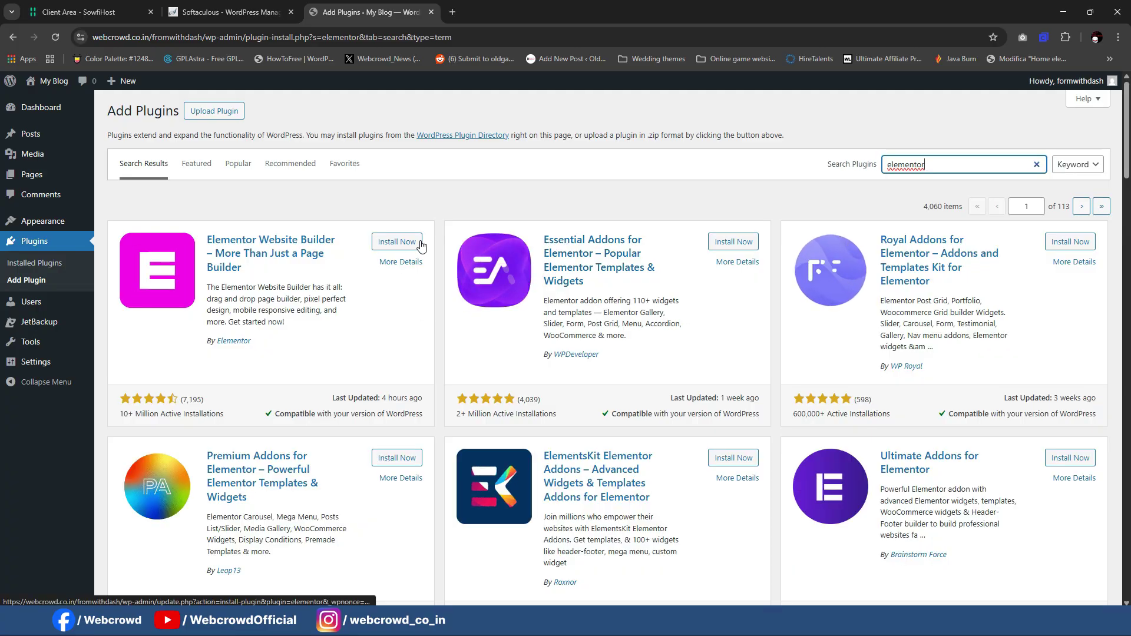
left_click(396, 242)
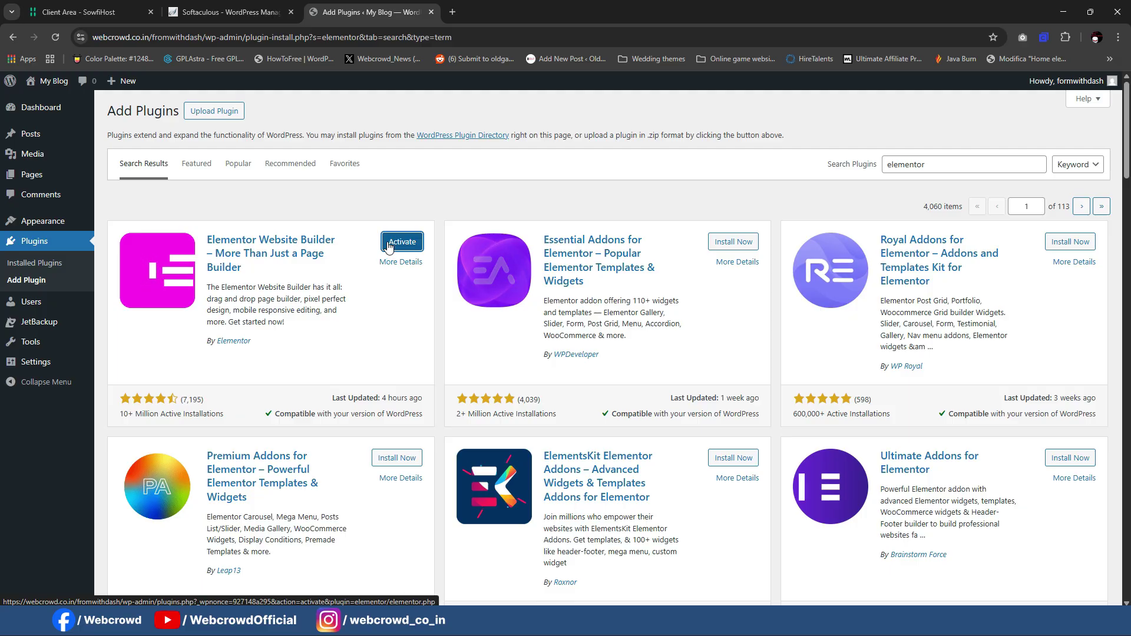
double_click(971, 164)
left_click(213, 113)
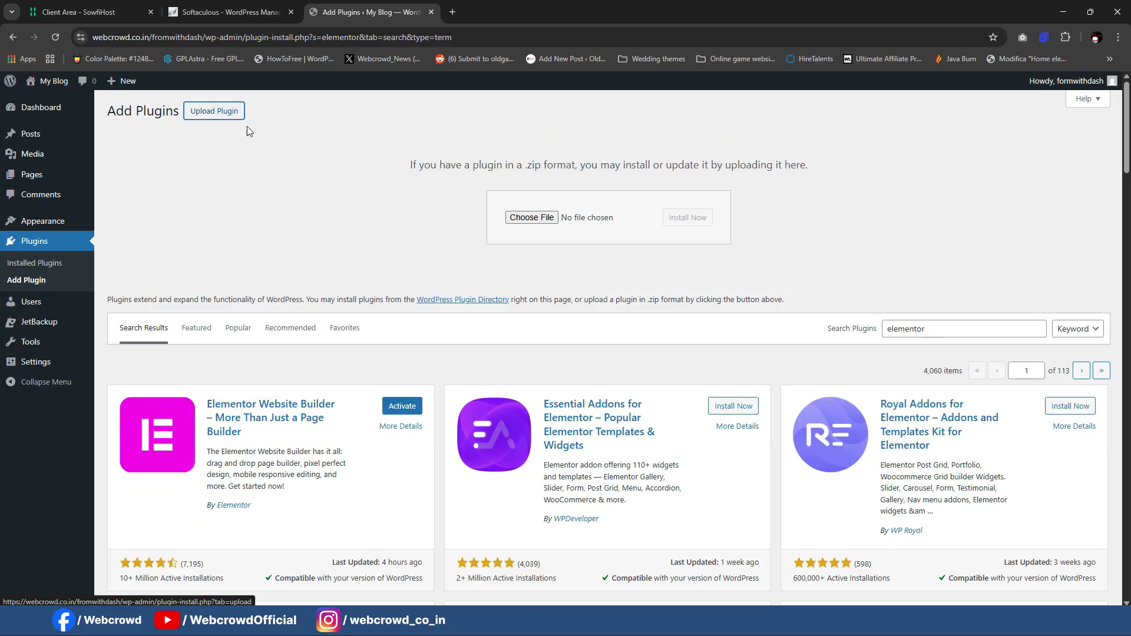
Step: Upload pro-elements.zip from the Downloads folder and install it as PRO Elements 3.33.2
left_click(528, 218)
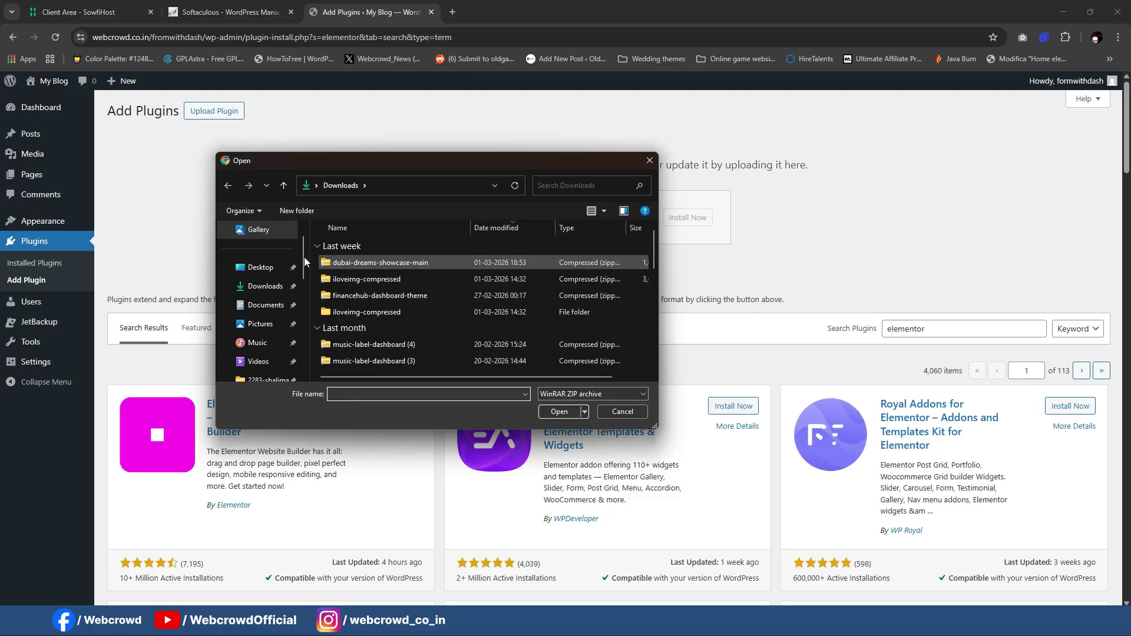
left_click(265, 287)
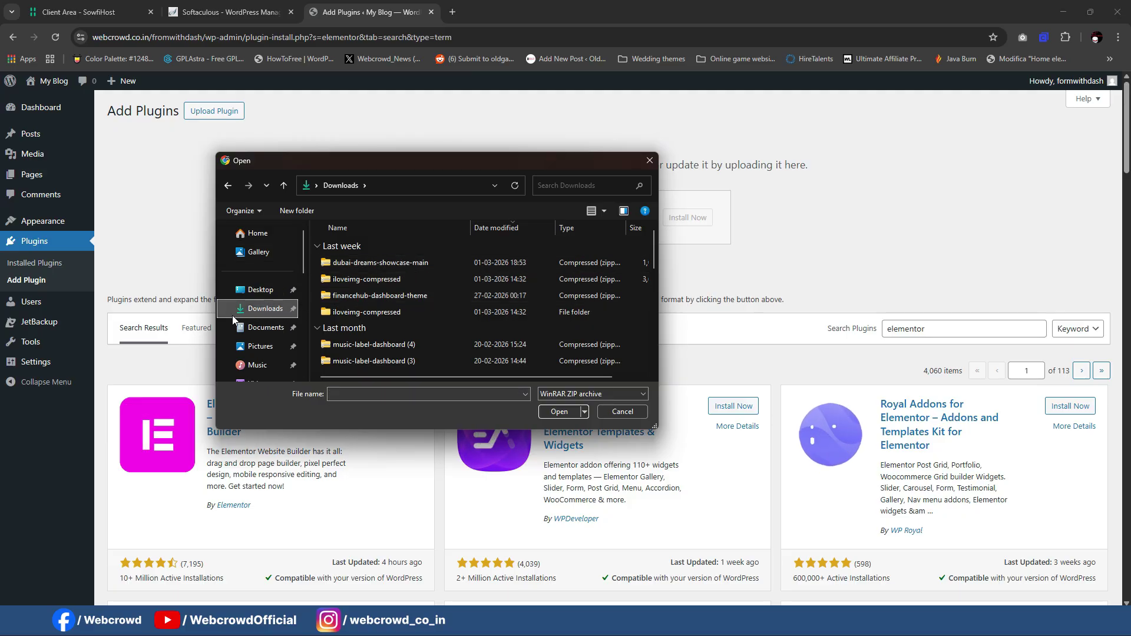
scroll(373, 281, "down", 2)
scroll(372, 281, "down", 5)
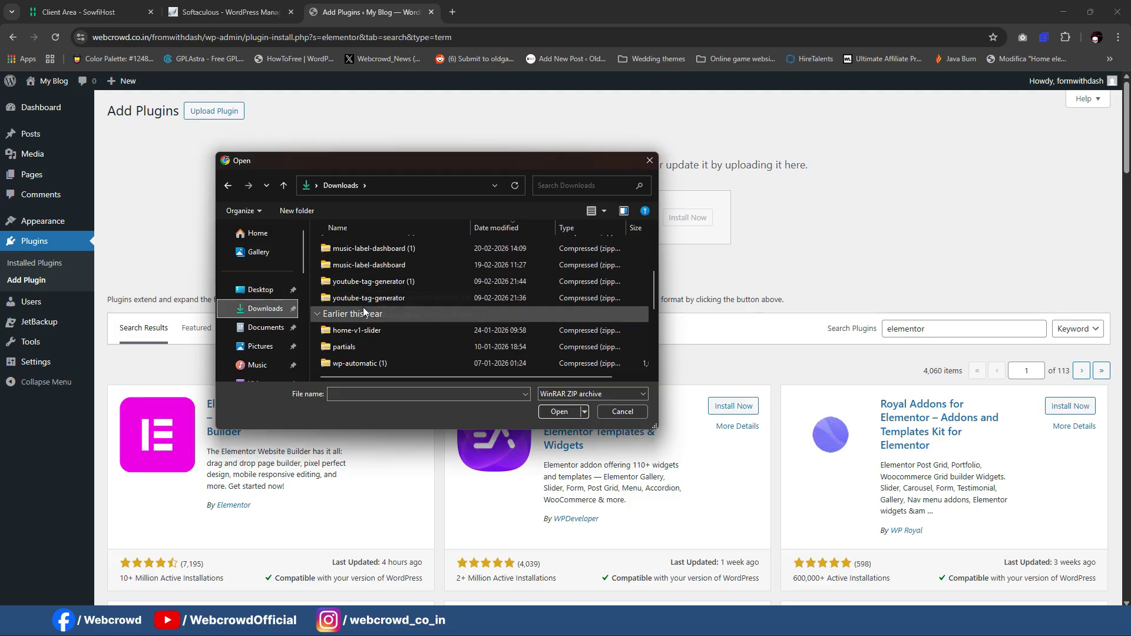
scroll(362, 312, "down", 1)
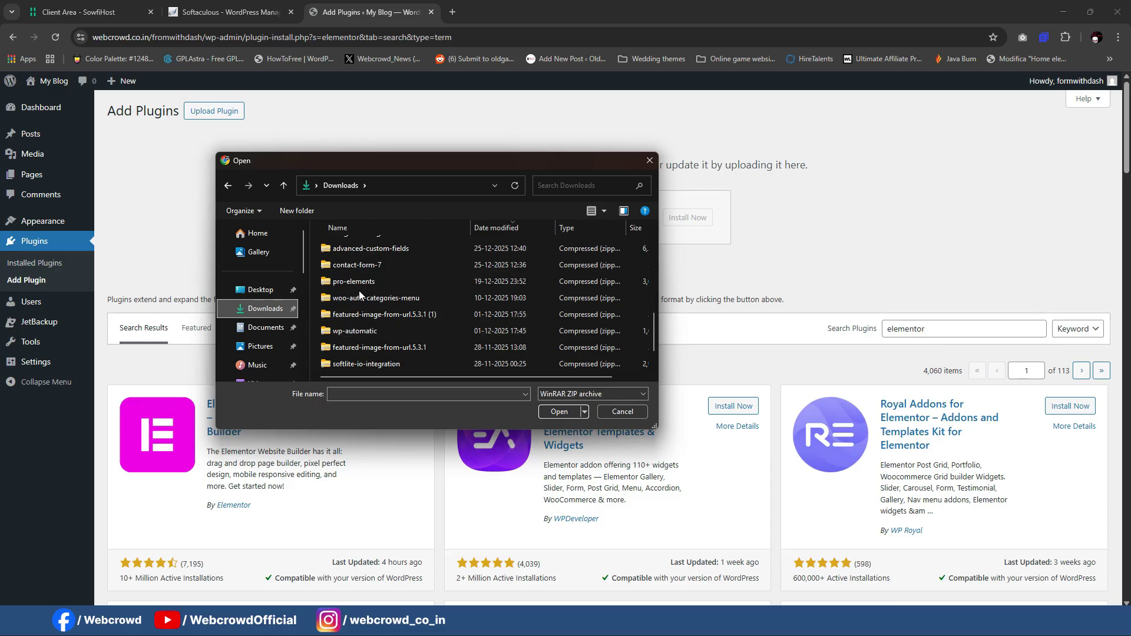
left_click(359, 283)
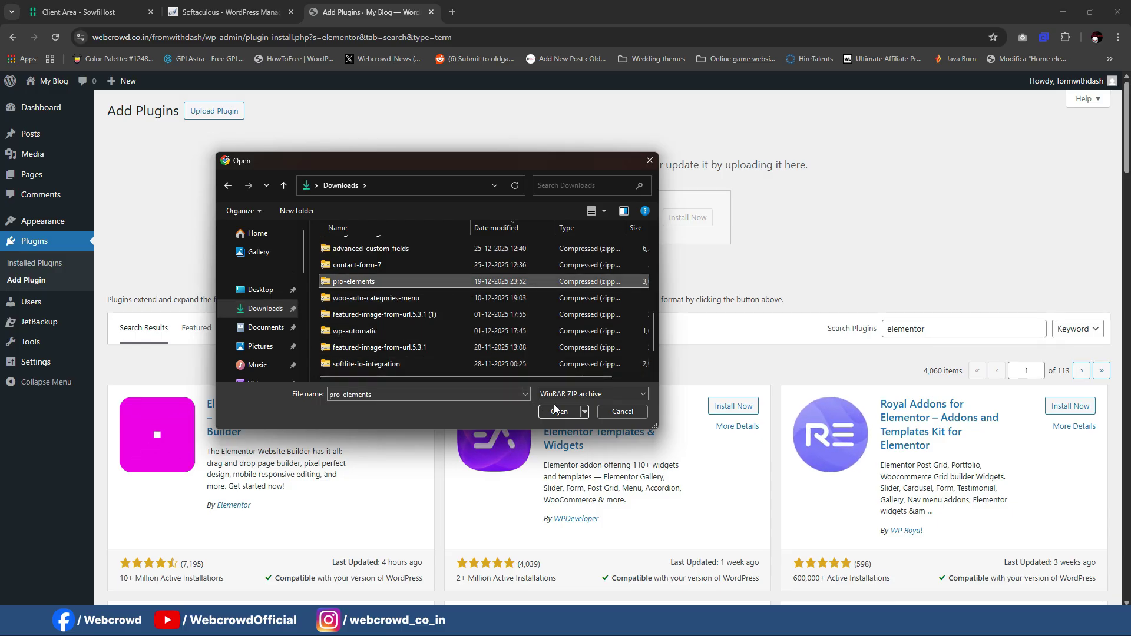
left_click(556, 411)
left_click(556, 414)
left_click(804, 97)
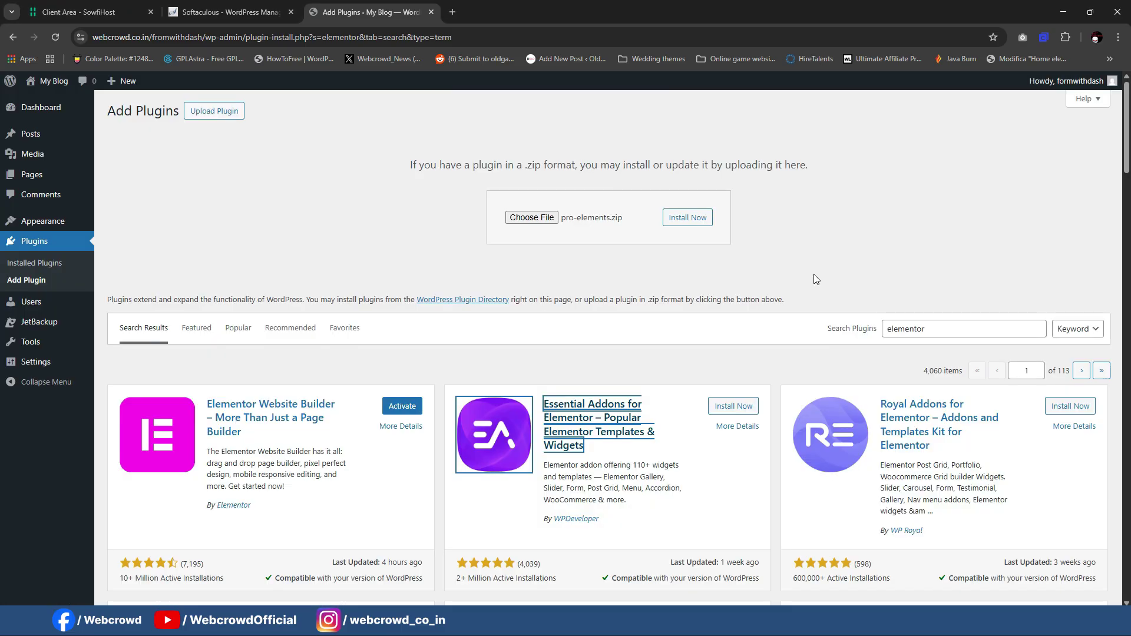
left_click(683, 219)
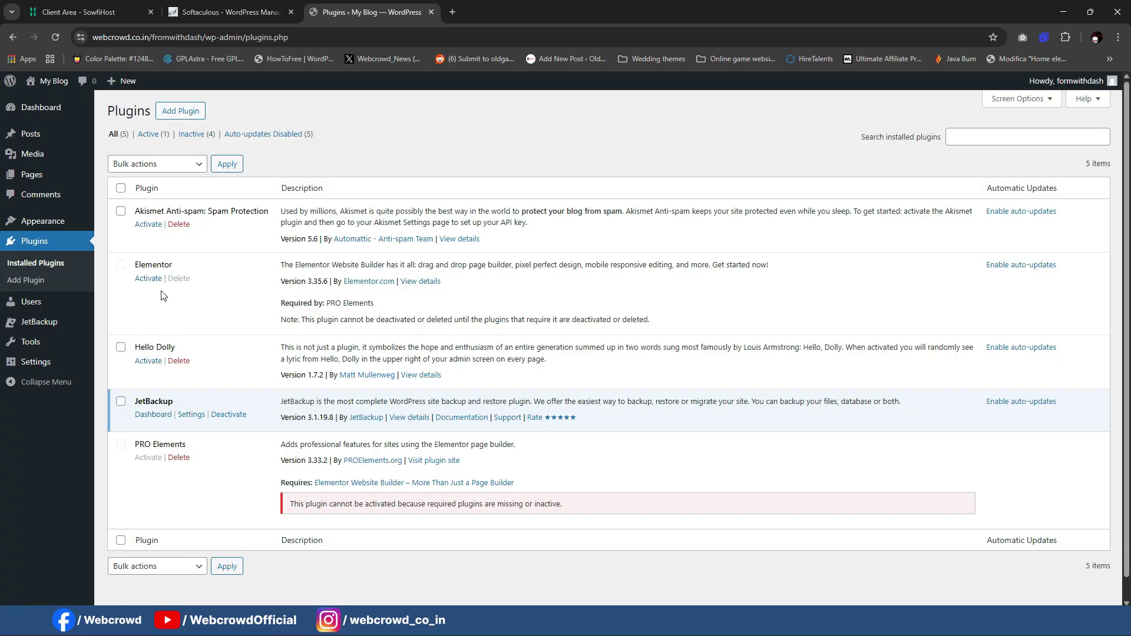
Step: Activate Elementor, dismiss the editor relocation notice, and activate PRO Elements
left_click(142, 280)
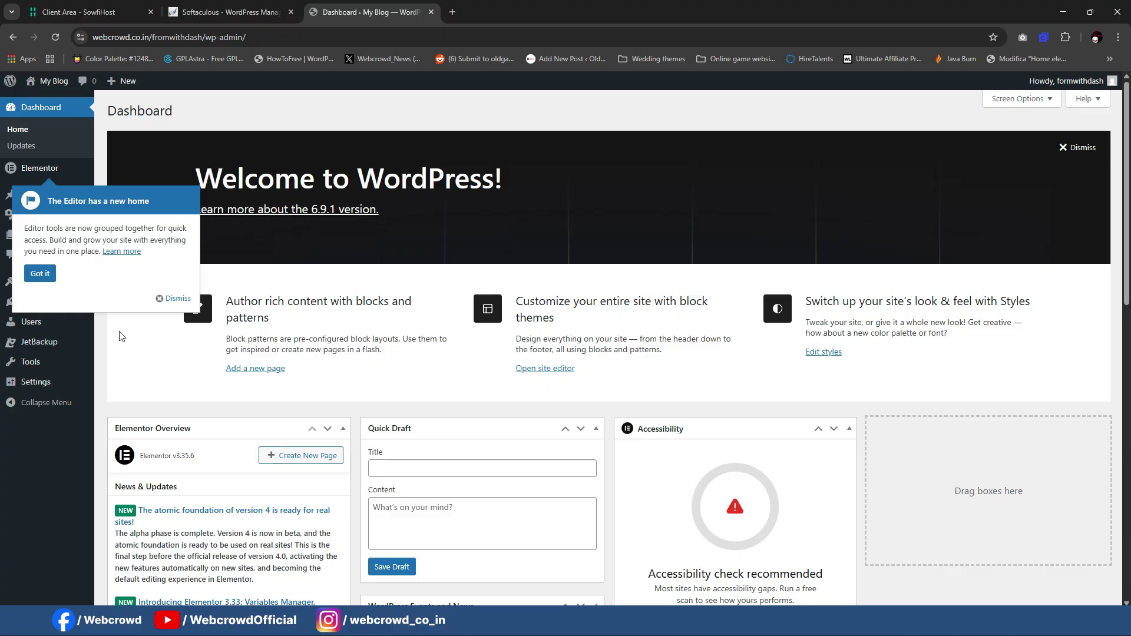
left_click(176, 300)
mouse_move(131, 293)
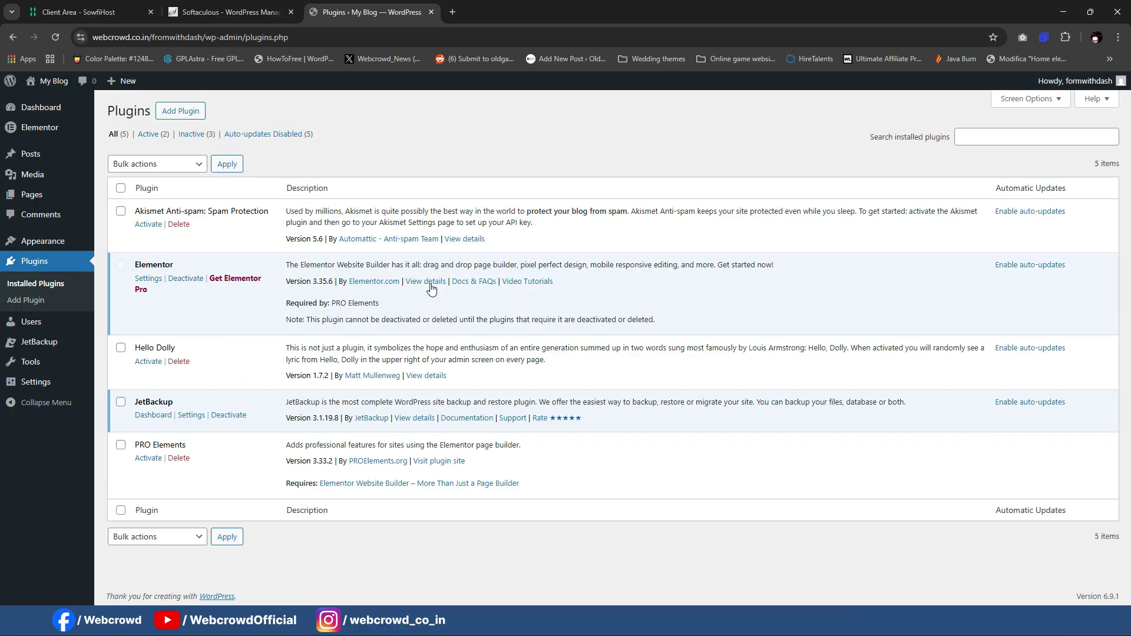
left_click(150, 458)
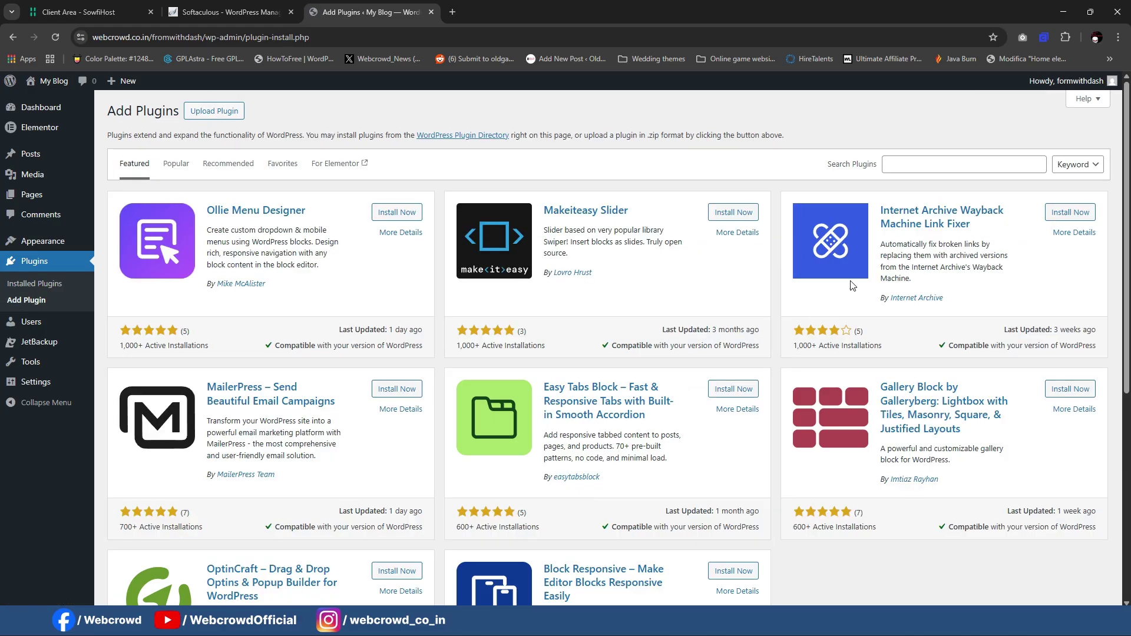
Step: Search 'forminator', install and activate Forminator Forms, and open Forminator > Forms
left_click(941, 163)
type("forminator")
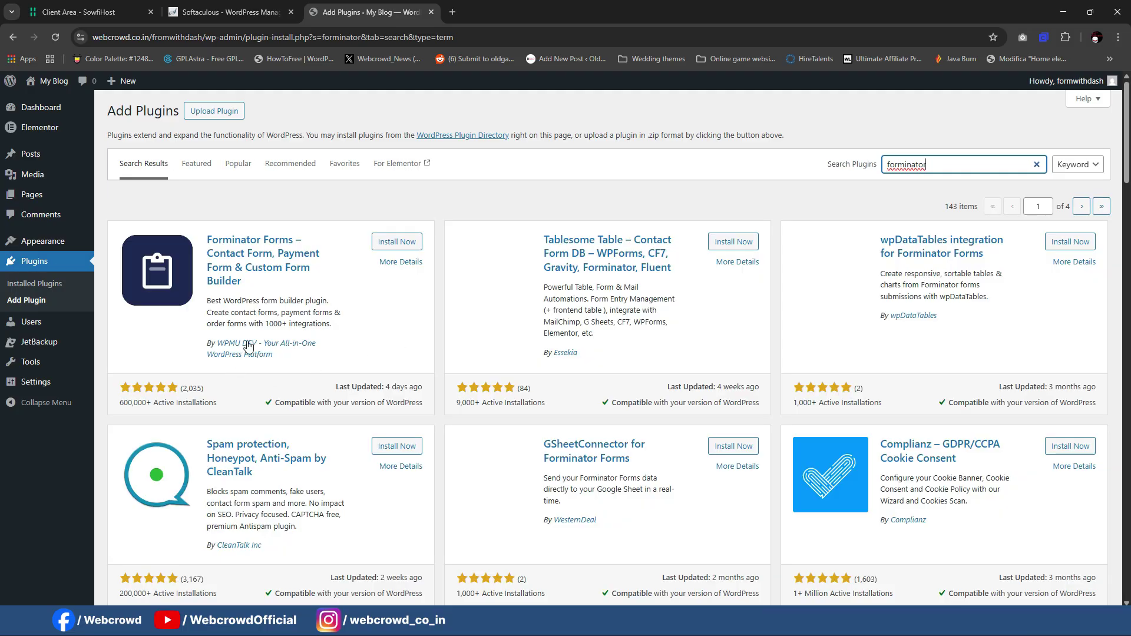
left_click(388, 252)
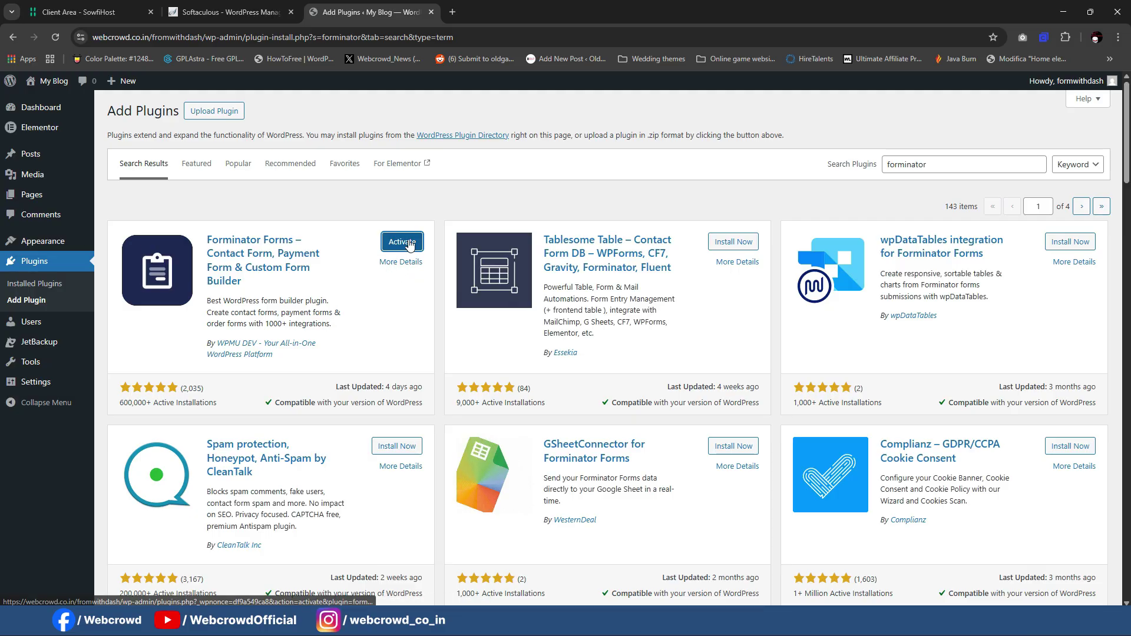
left_click(411, 245)
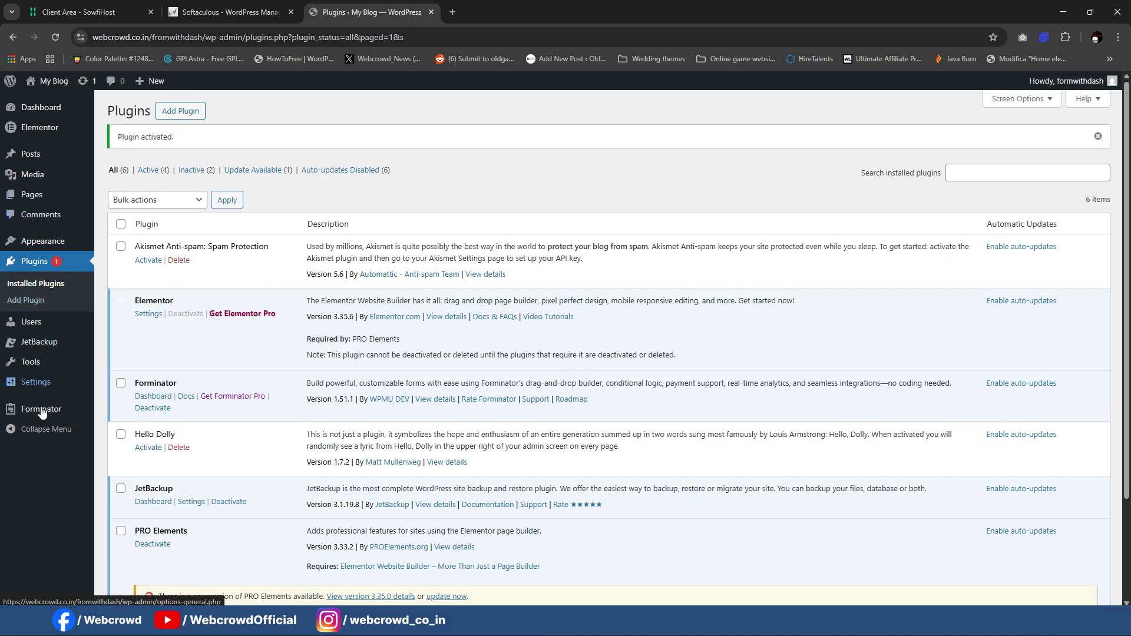
mouse_move(35, 408)
left_click(122, 408)
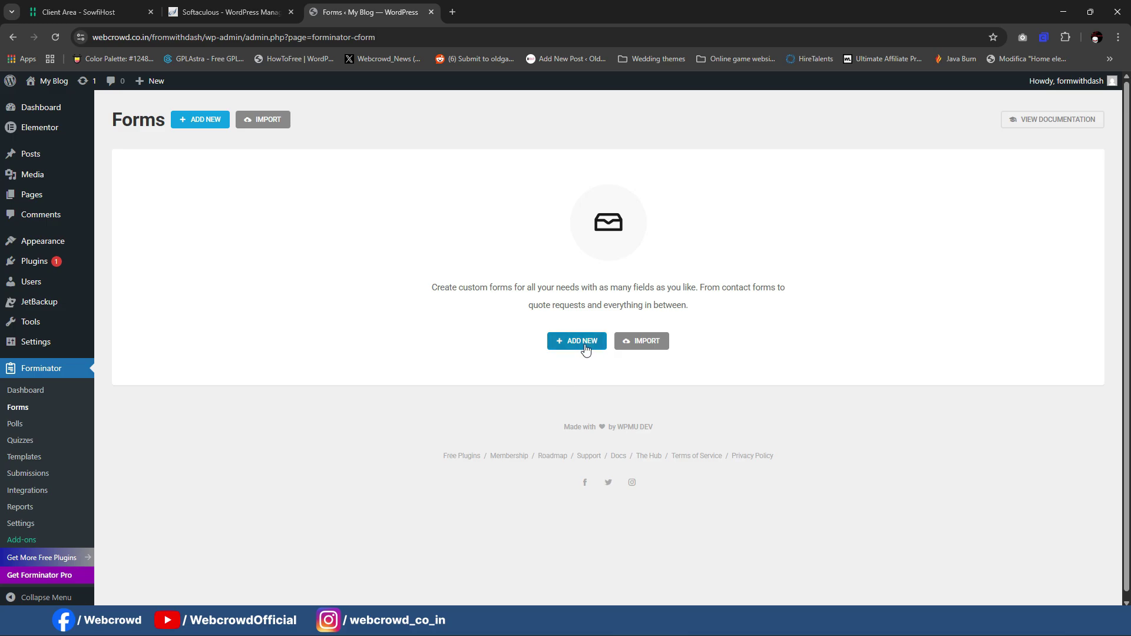
Step: Start a new Forminator form and browse the Customer Service, Business Operation and Custom Form templates
left_click(583, 343)
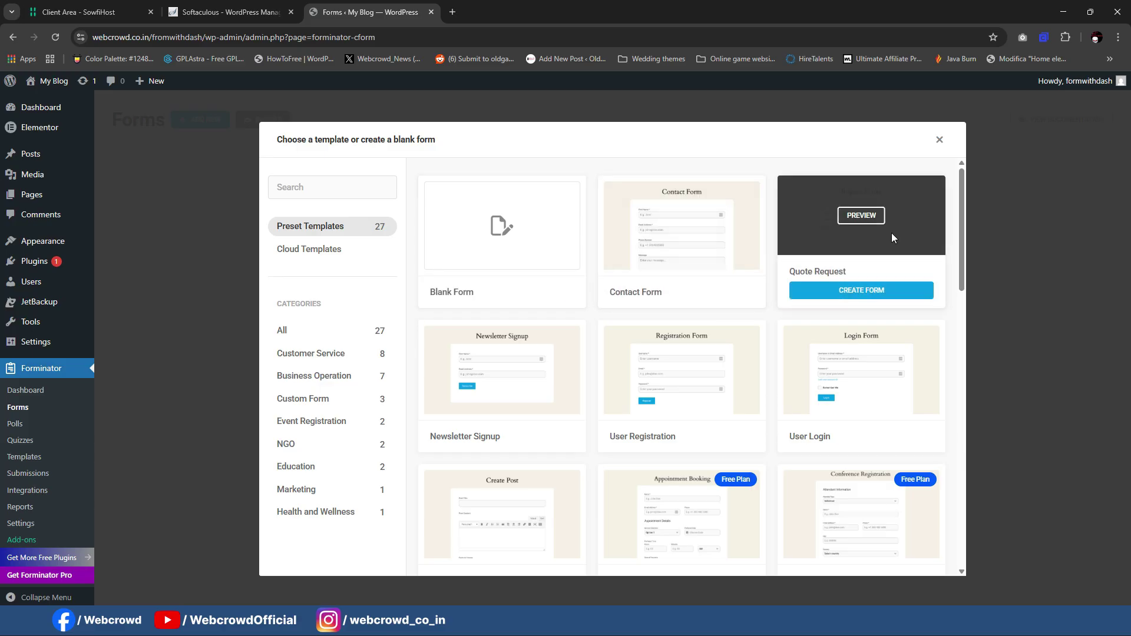
scroll(892, 233, "down", 2)
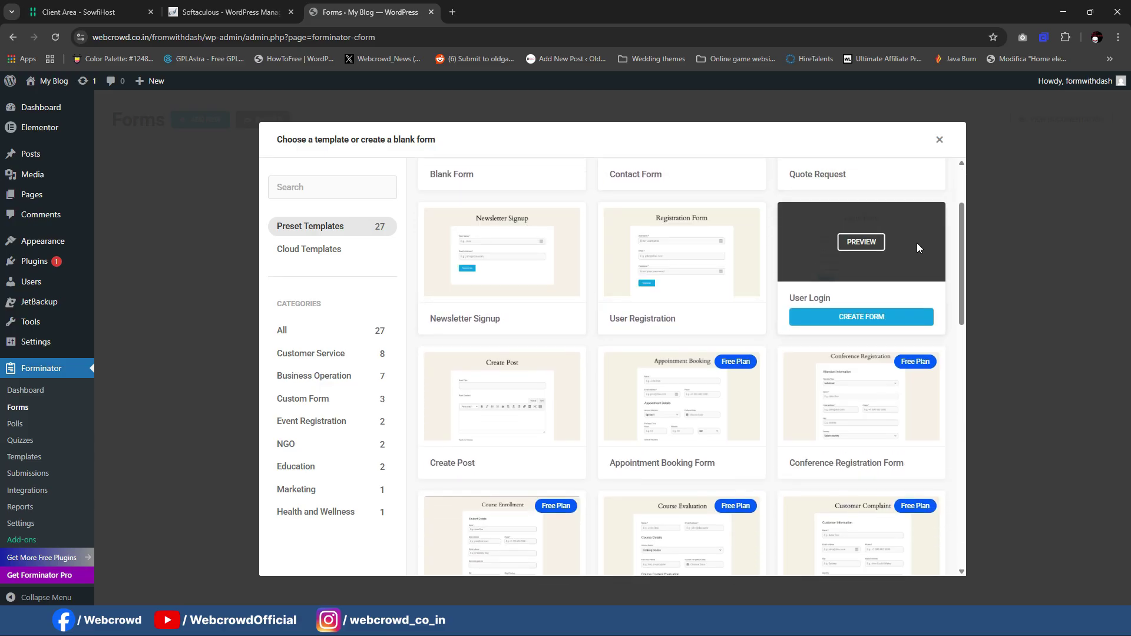
scroll(737, 235, "down", 1)
scroll(514, 509, "down", 6)
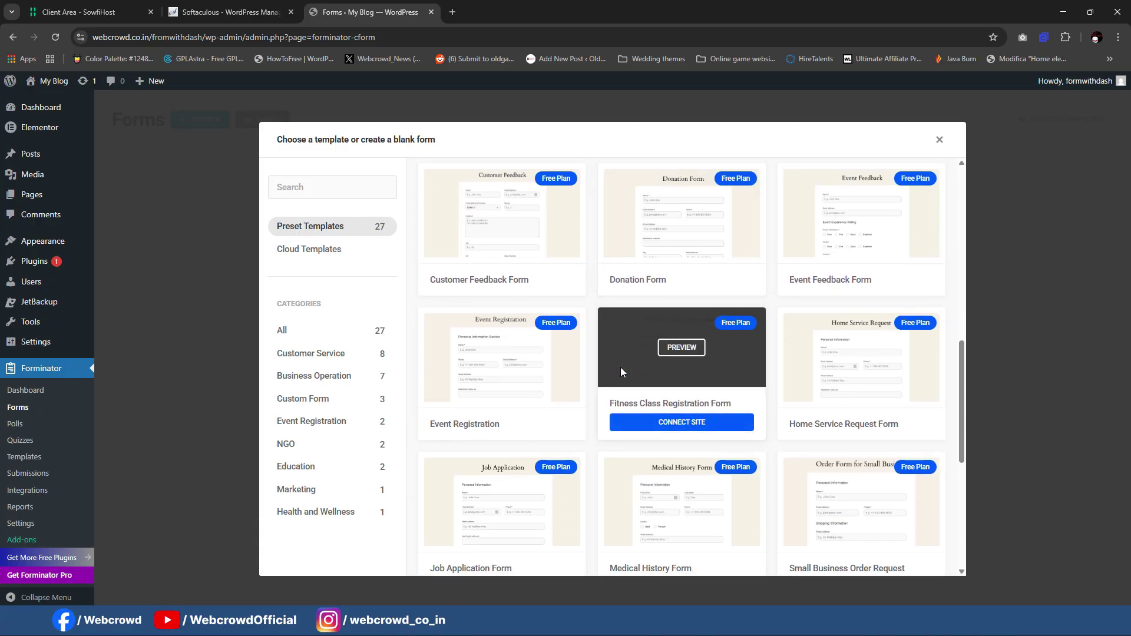
scroll(621, 370, "down", 5)
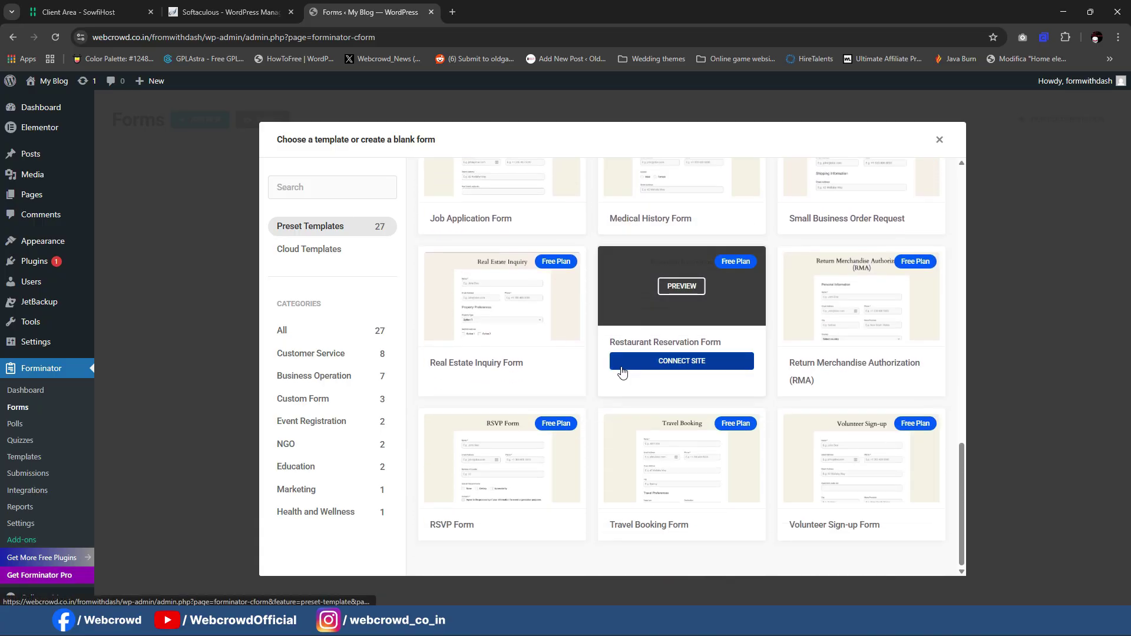
scroll(685, 399, "up", 9)
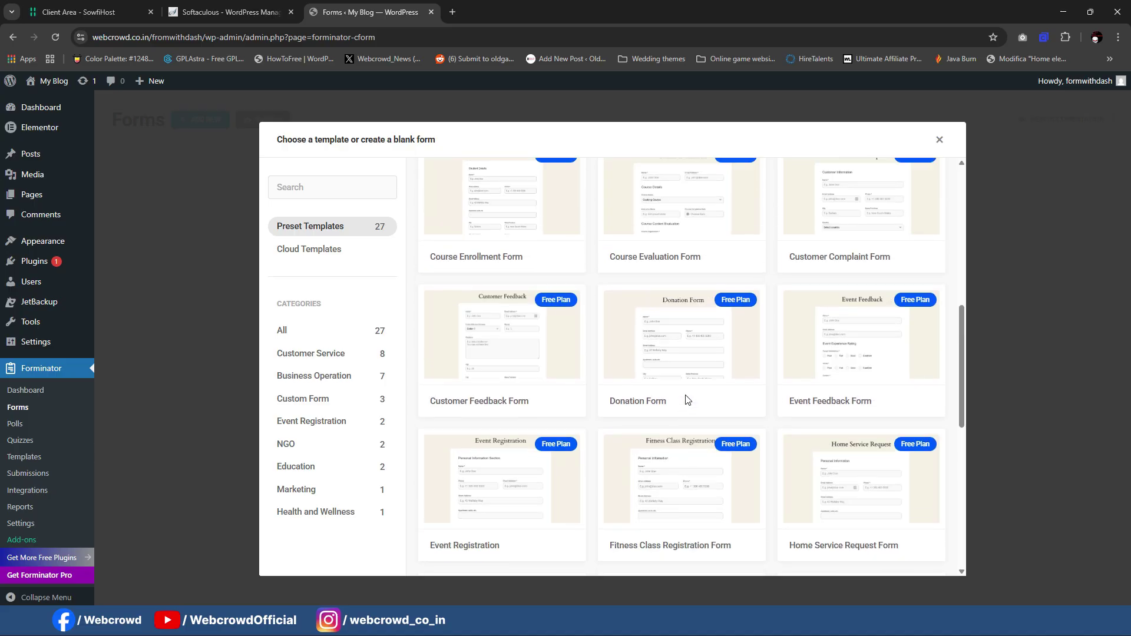
scroll(685, 400, "up", 4)
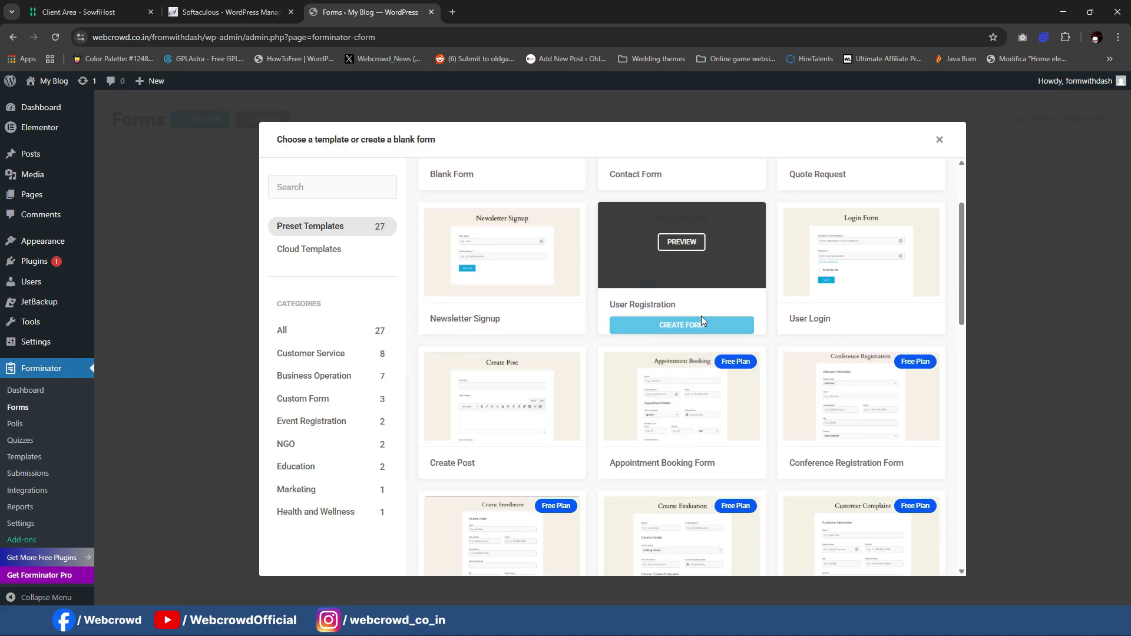
left_click(313, 355)
left_click(309, 376)
left_click(307, 400)
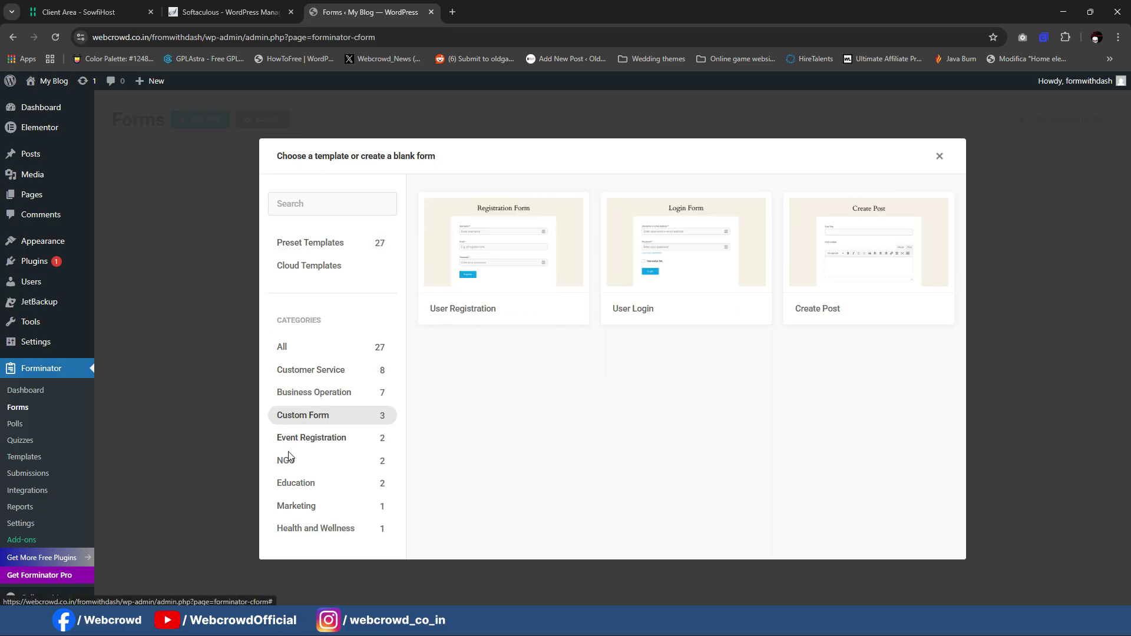
left_click(313, 371)
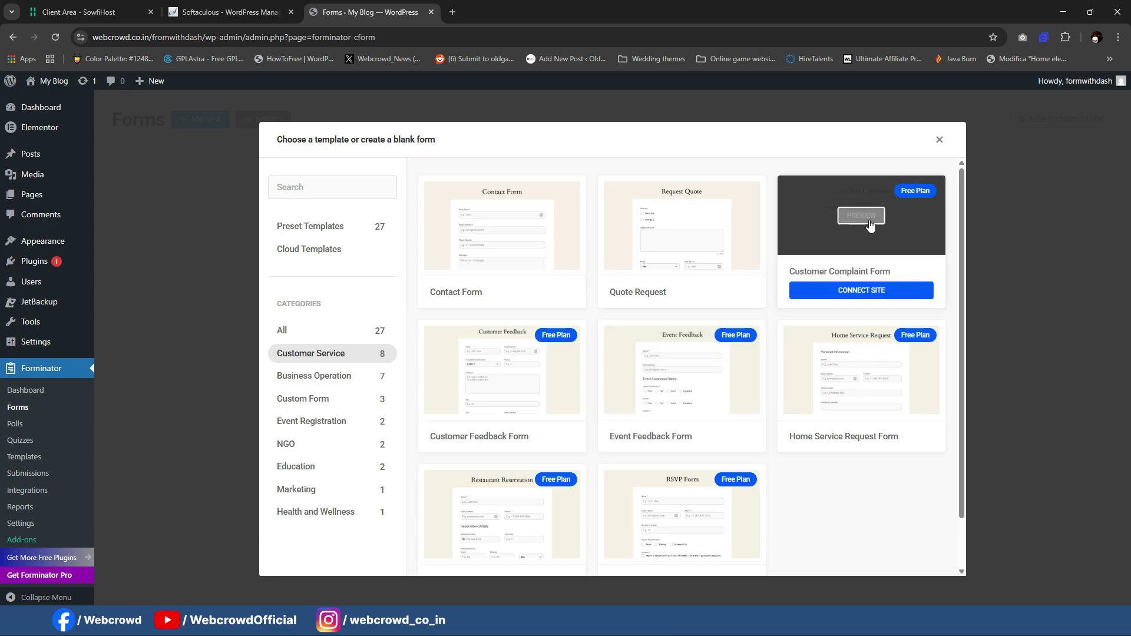
left_click(307, 336)
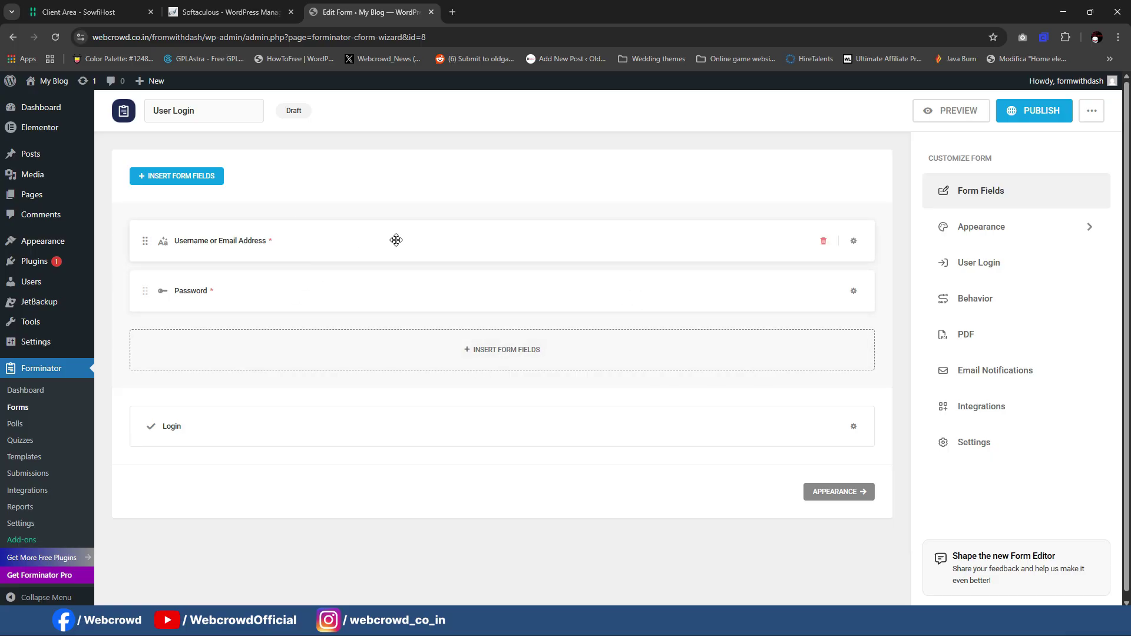
left_click(983, 230)
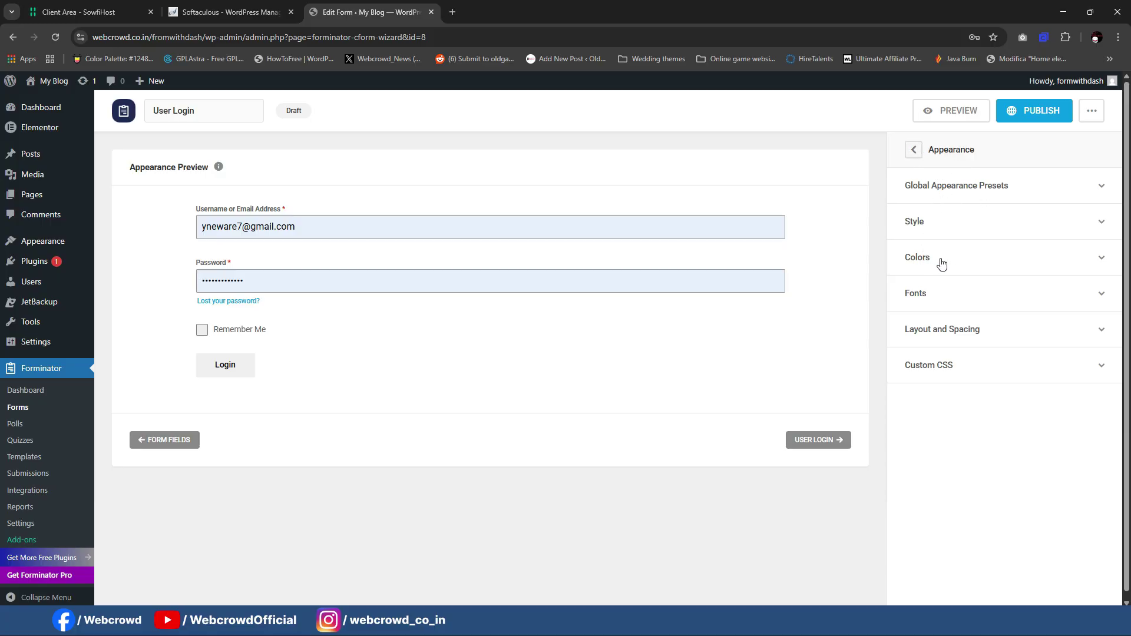
left_click(914, 149)
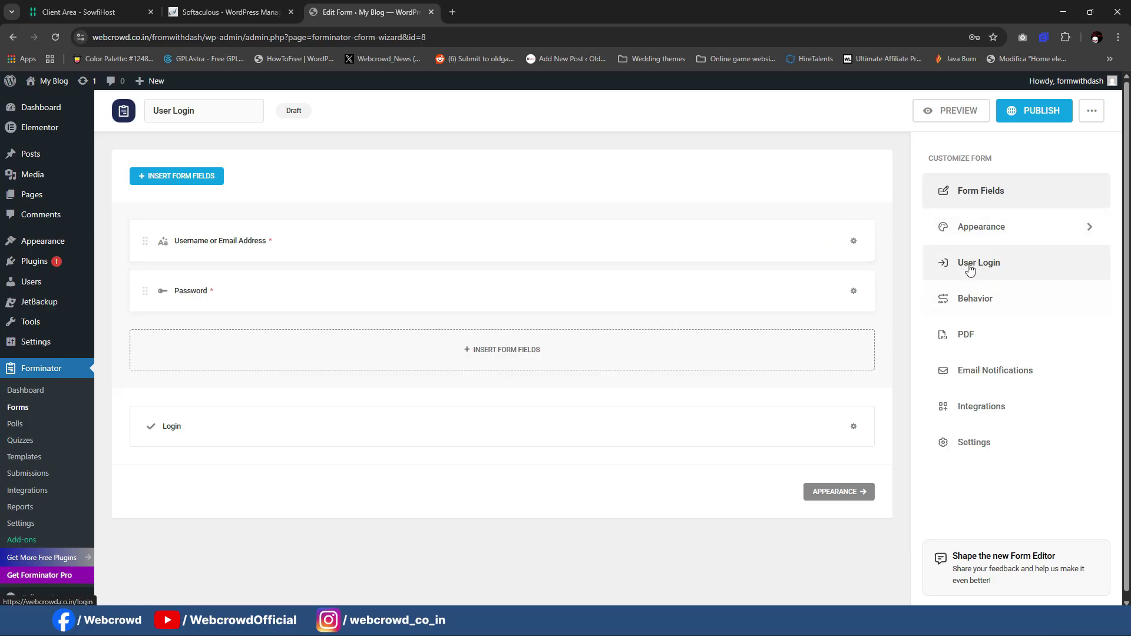
Step: Review the draft's User Login, Behavior and Email Notifications settings, then reload the page
left_click(928, 269)
left_click(1070, 298)
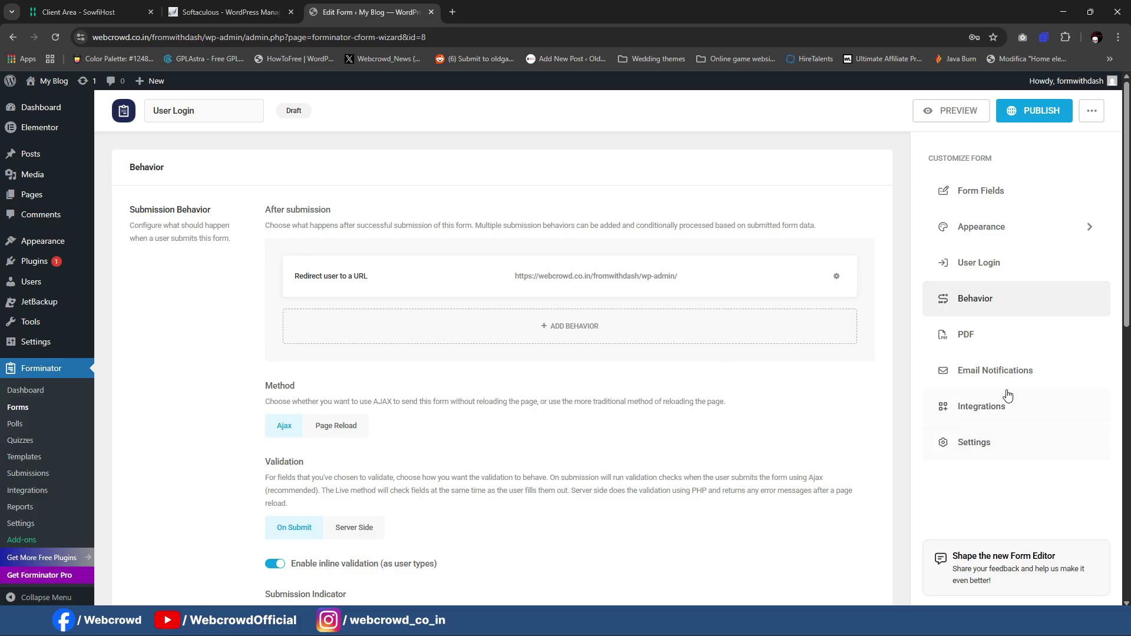
left_click(978, 377)
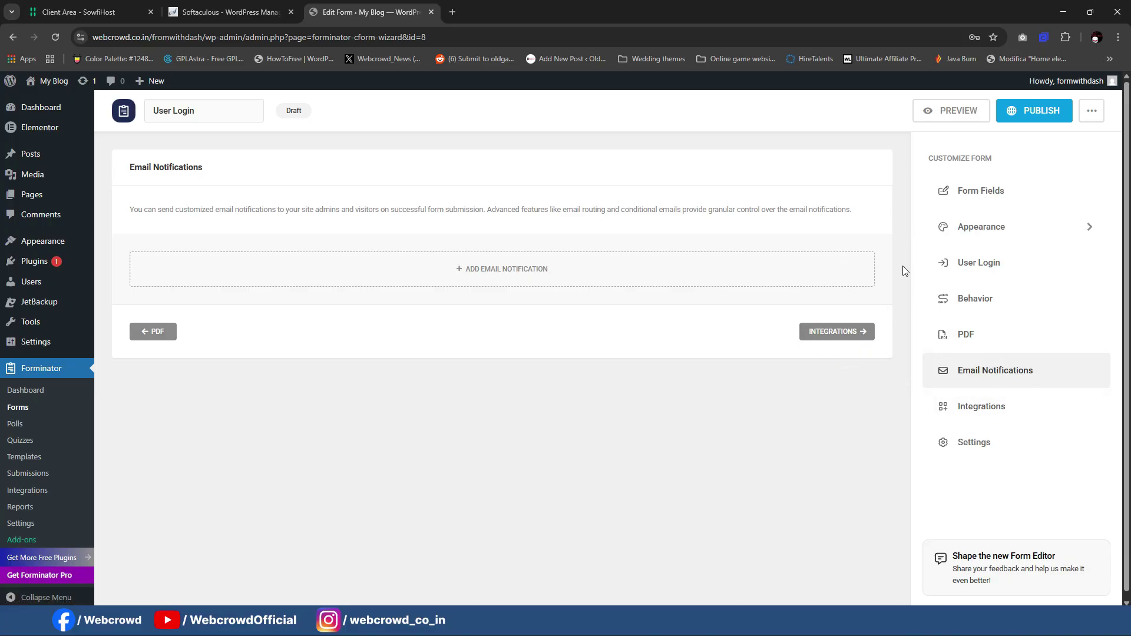
left_click(977, 302)
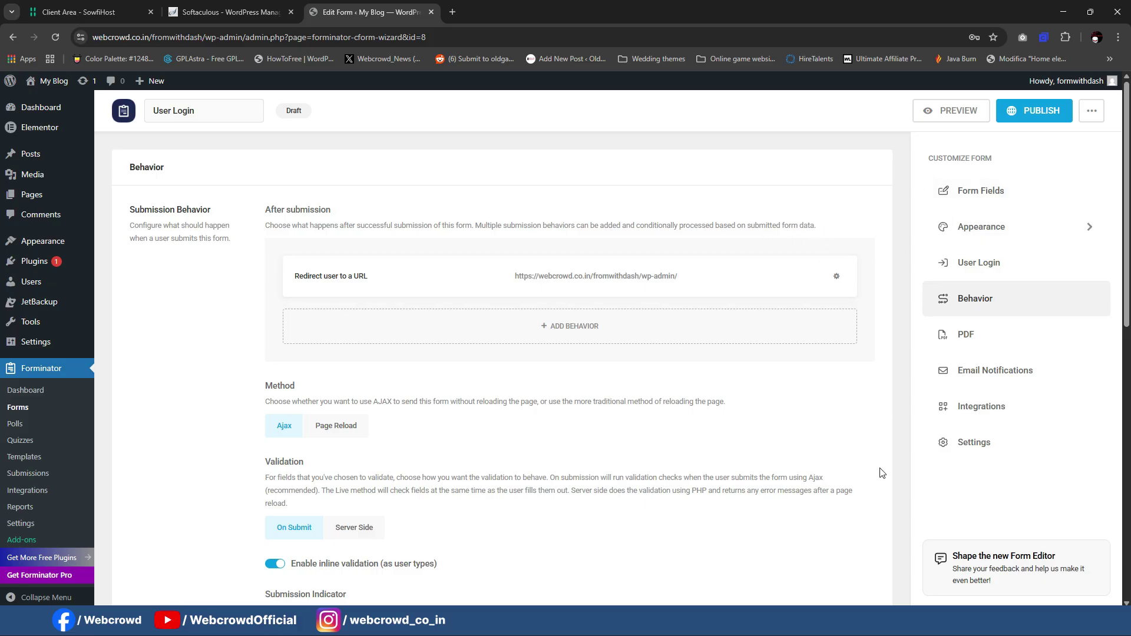
scroll(570, 285, "down", 3)
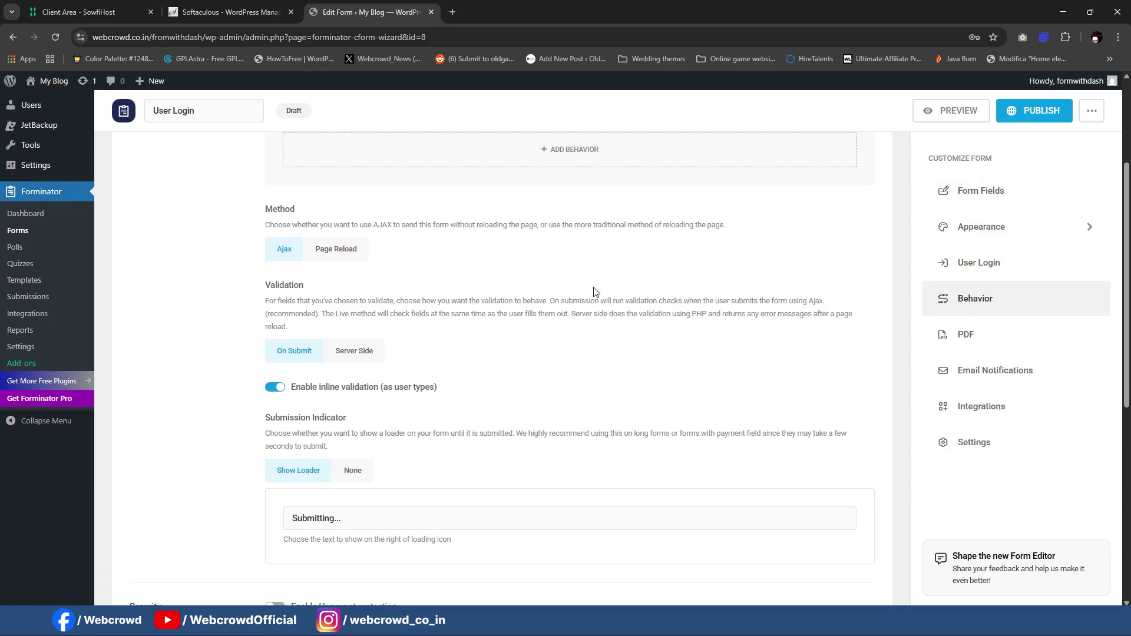
scroll(595, 291, "up", 3)
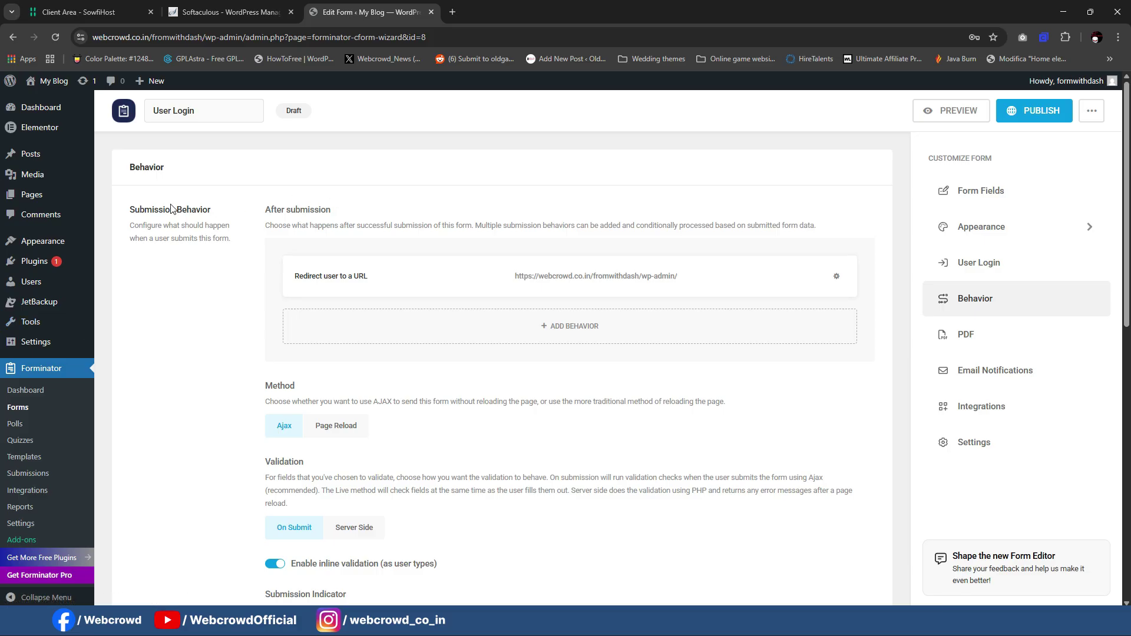
mouse_move(22, 203)
scroll(483, 263, "down", 2)
scroll(821, 230, "up", 2)
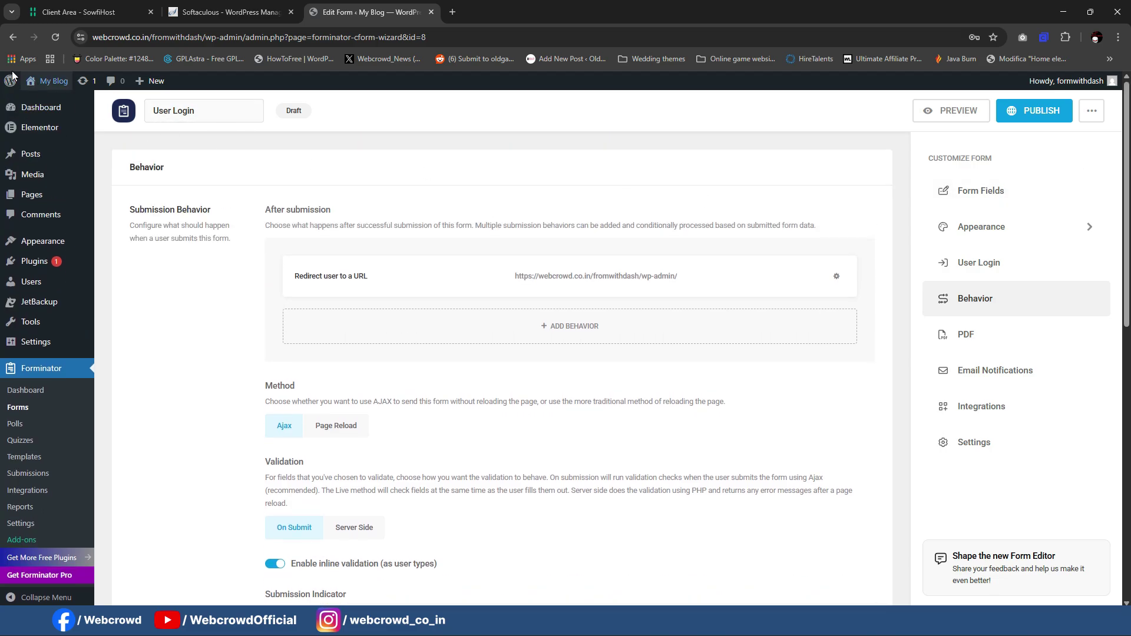
key("F5")
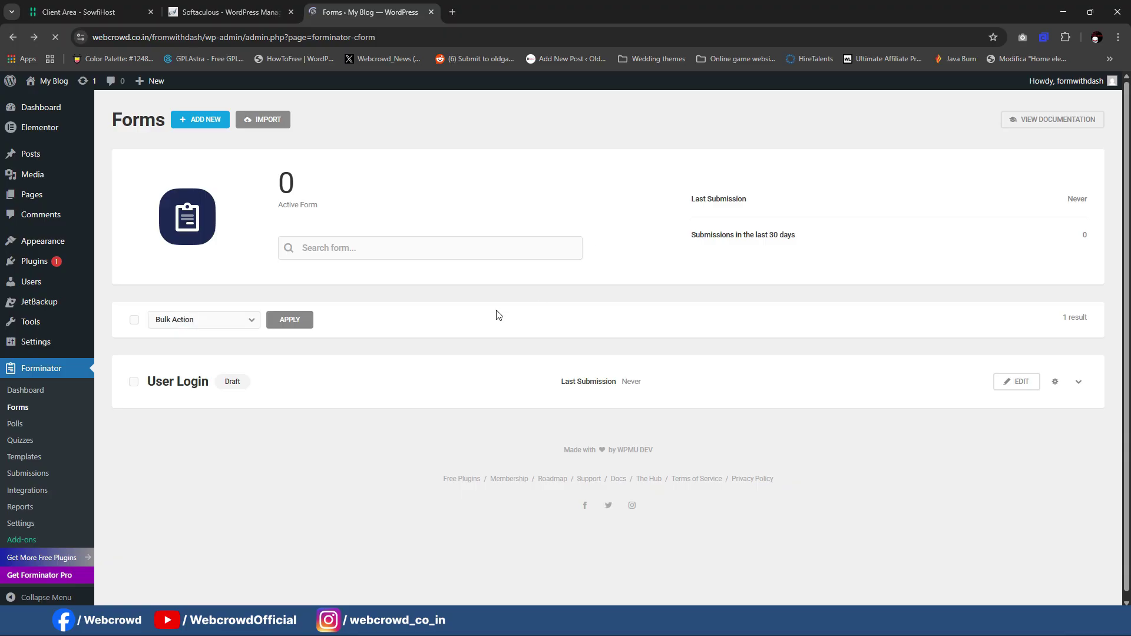
Step: Set the User Login form's username field placeholder to 'Username' and apply it
left_click(1019, 392)
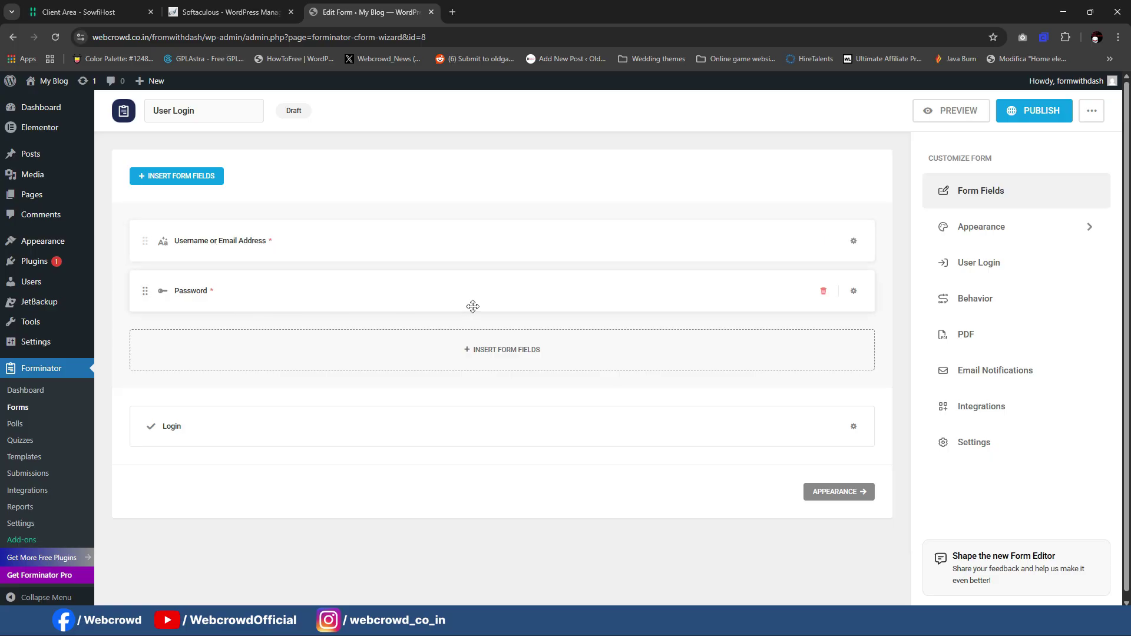
left_click(853, 242)
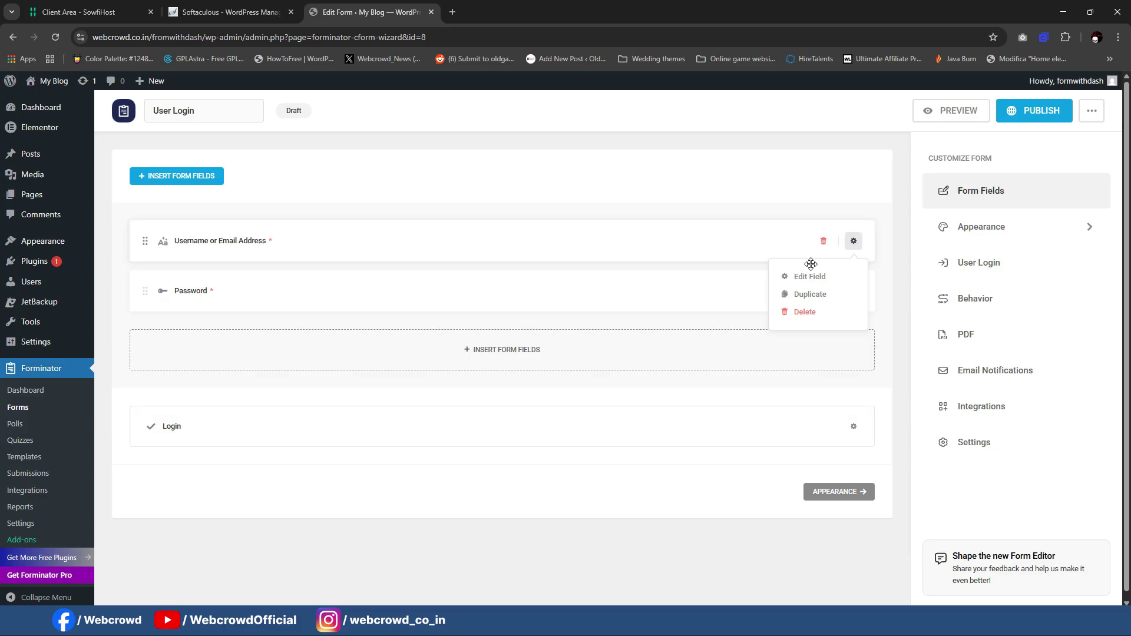
left_click(800, 278)
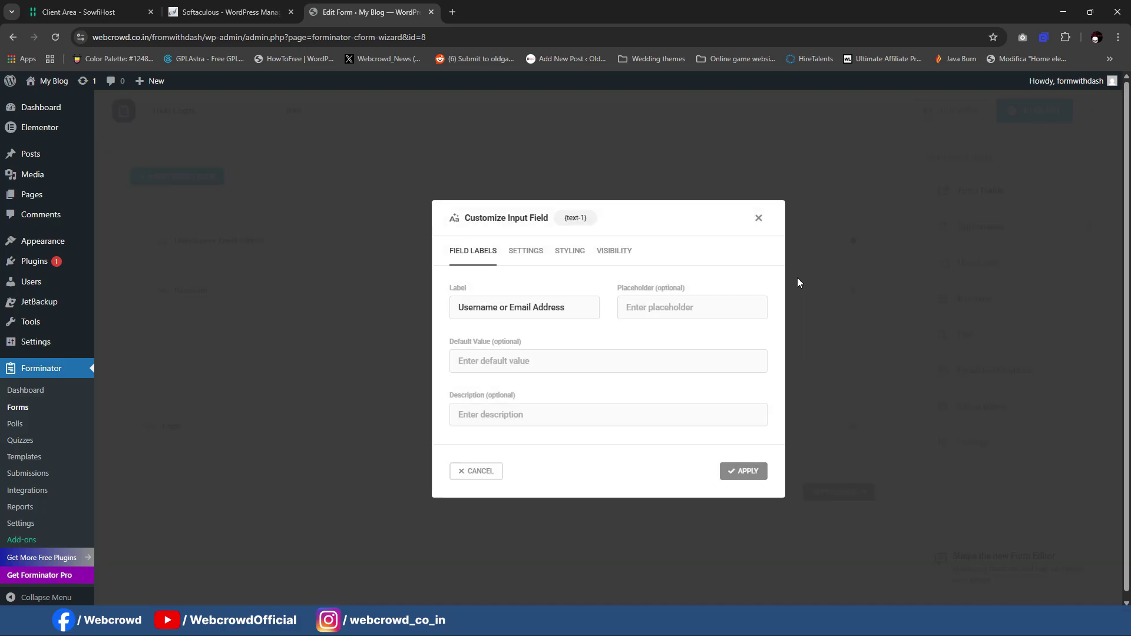
left_click(528, 252)
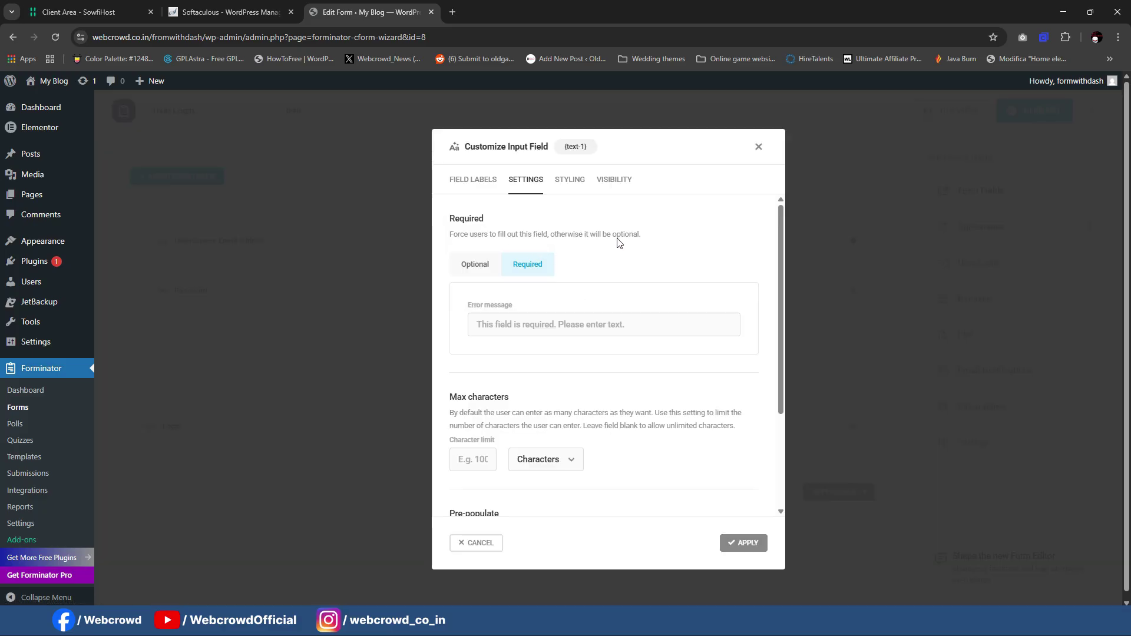
left_click(569, 181)
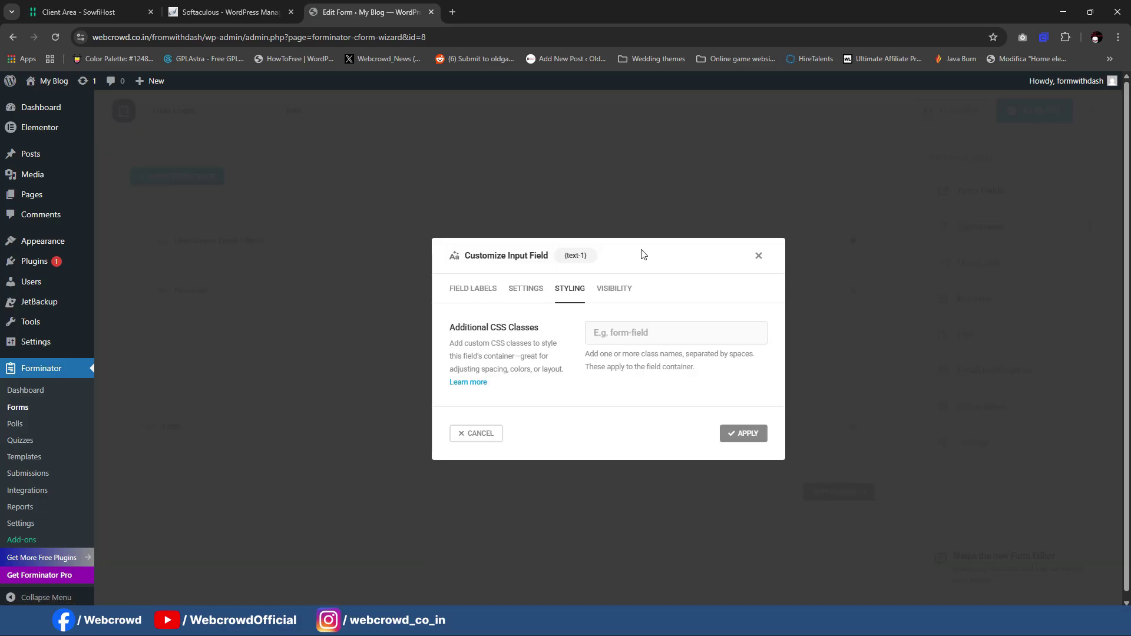
left_click(616, 289)
left_click(473, 200)
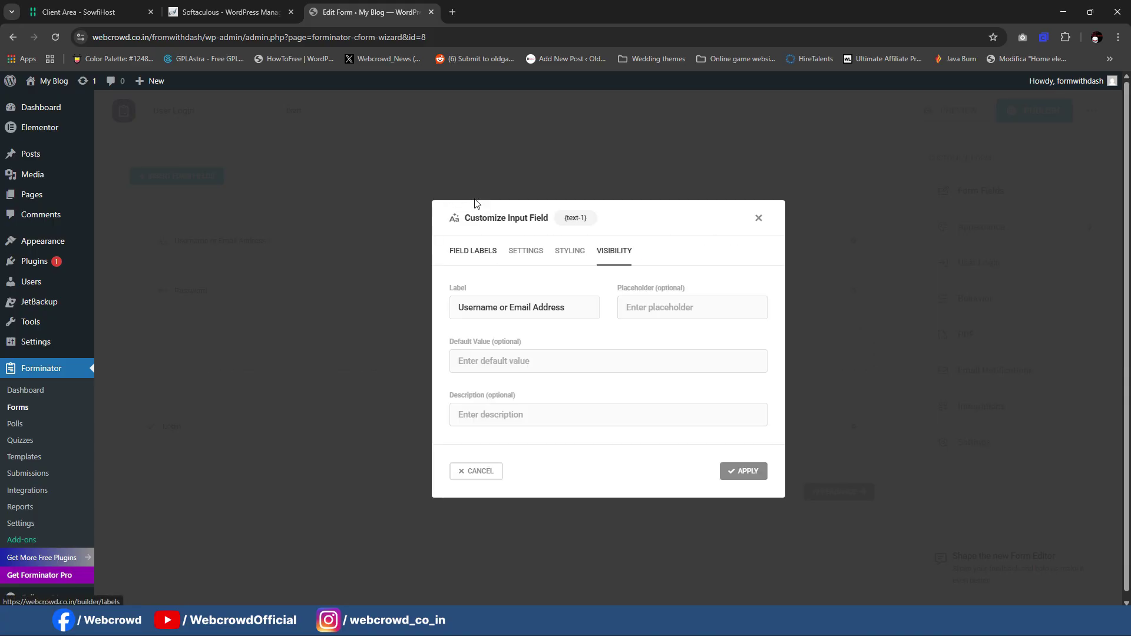
left_click(689, 311)
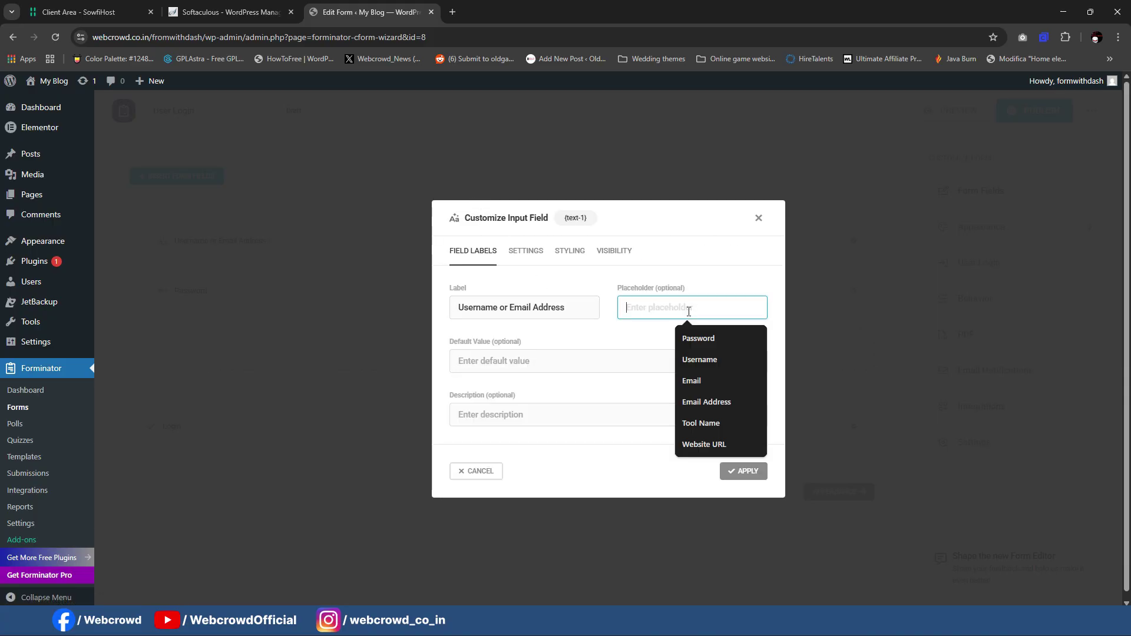
type("Username")
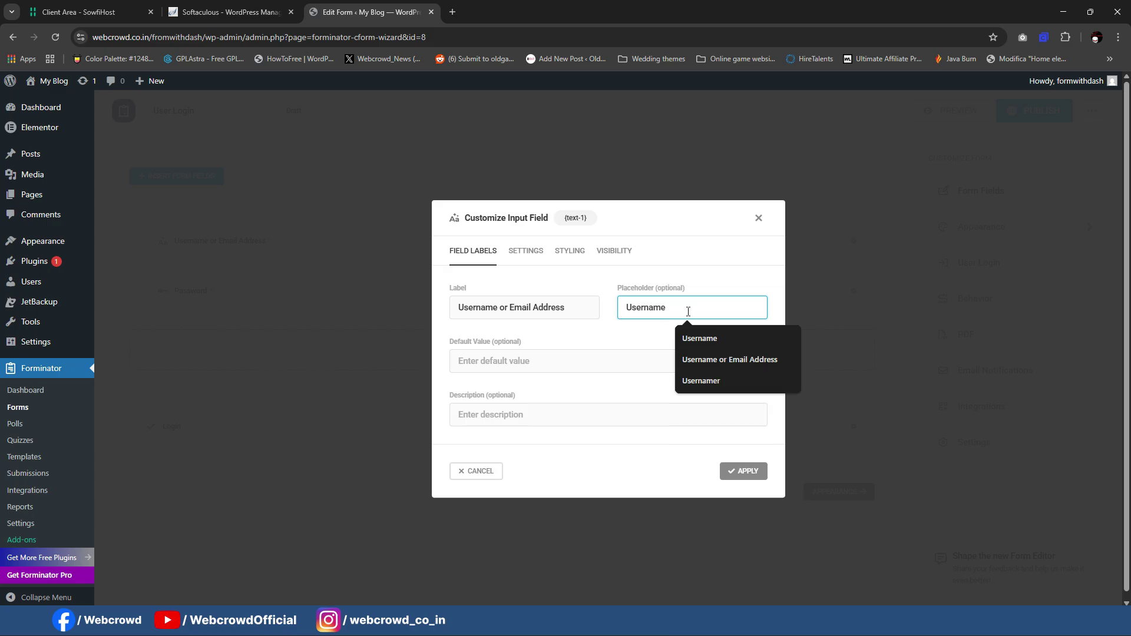
left_click(734, 470)
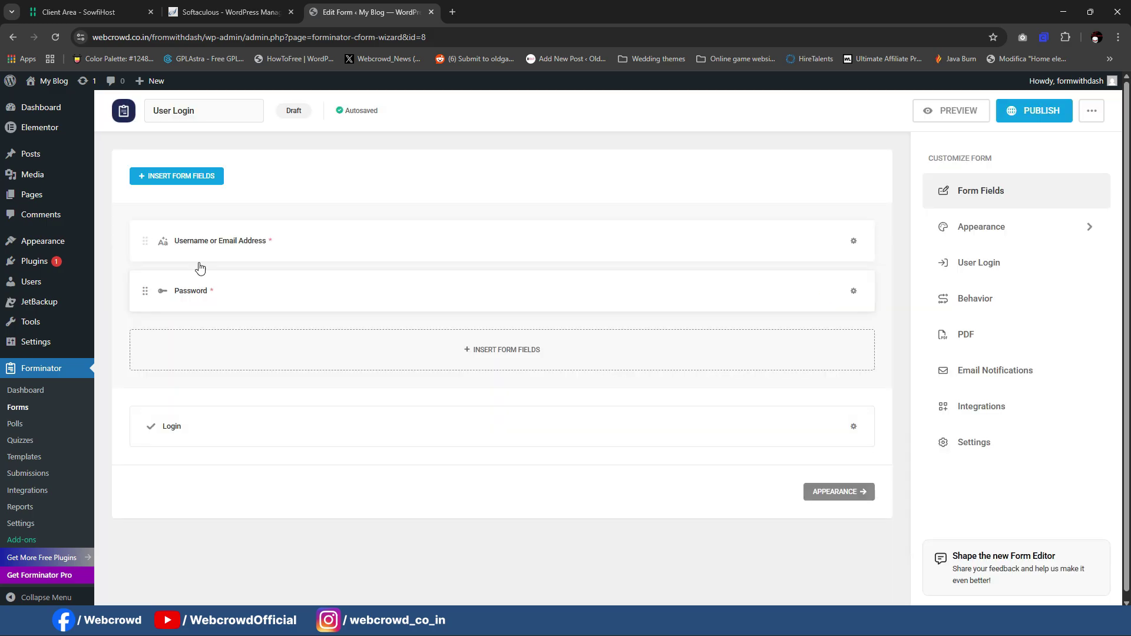
Step: Give the password field the placeholder 'Password' and apply the change
left_click(858, 299)
left_click(817, 325)
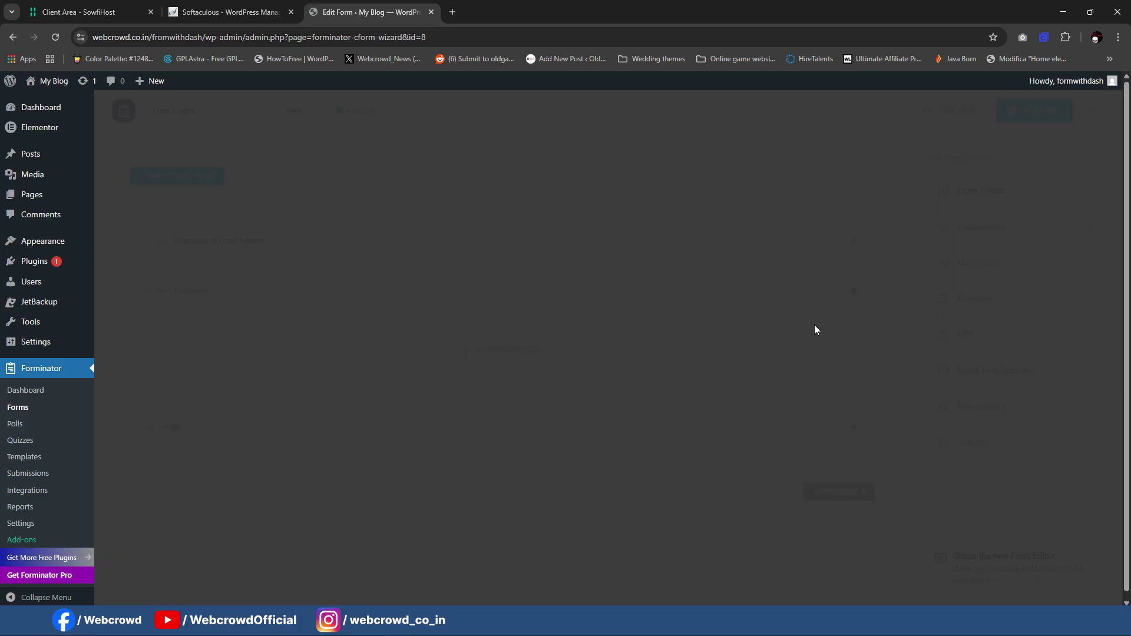
left_click(665, 261)
type("Password")
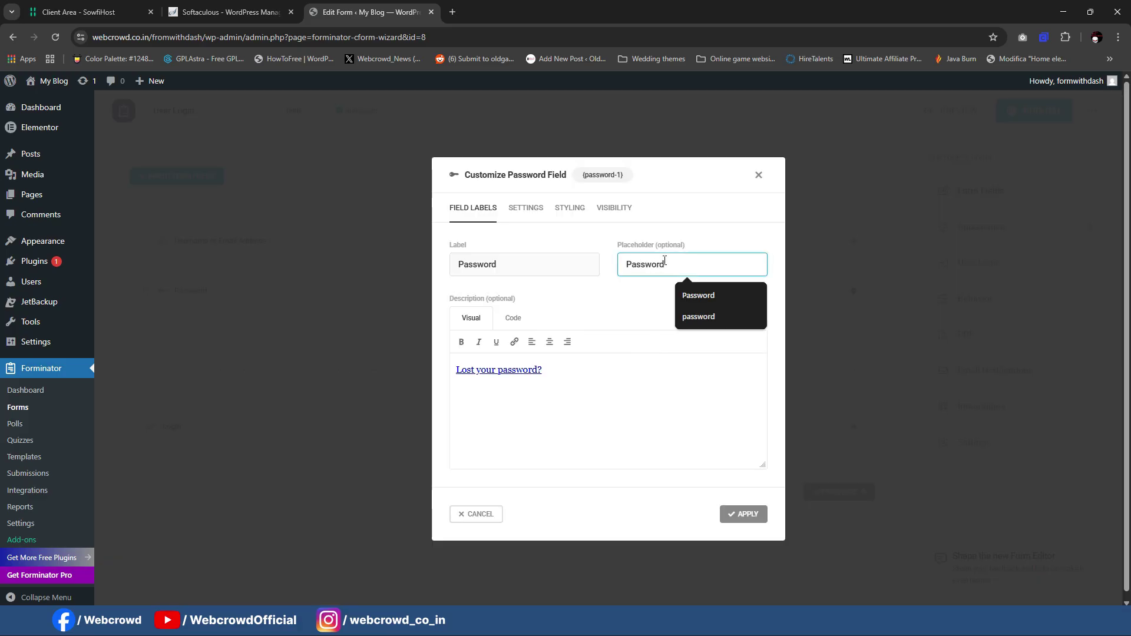
left_click(604, 377)
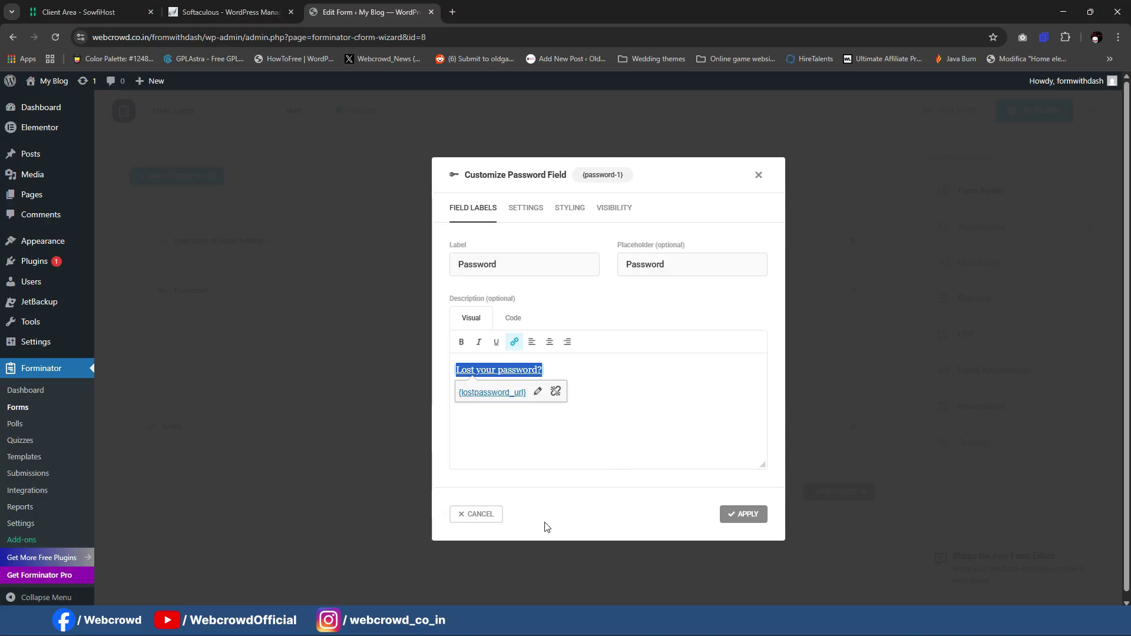
left_click(733, 519)
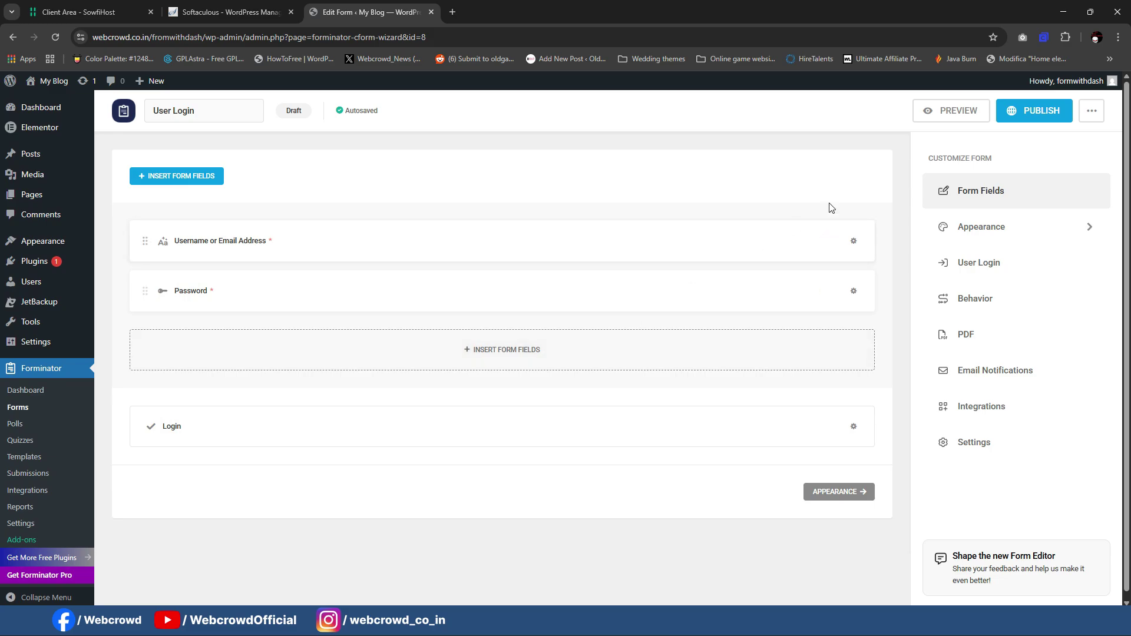
Step: Publish the User Login form and copy its shortcode [forminator_form id="8"]
left_click(1036, 116)
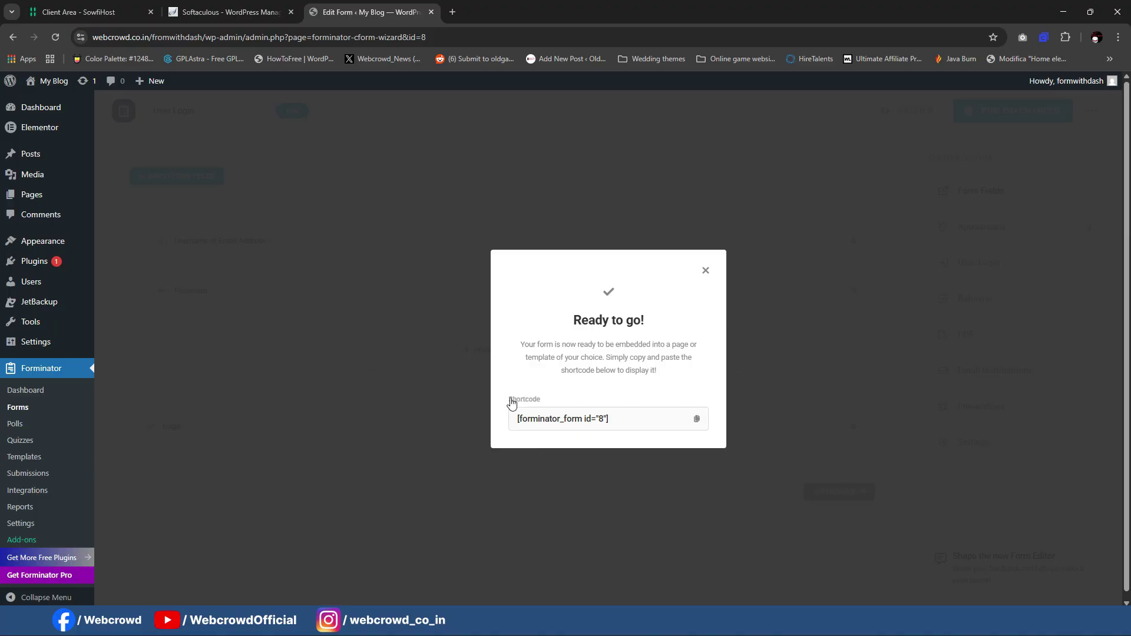
left_click(520, 413)
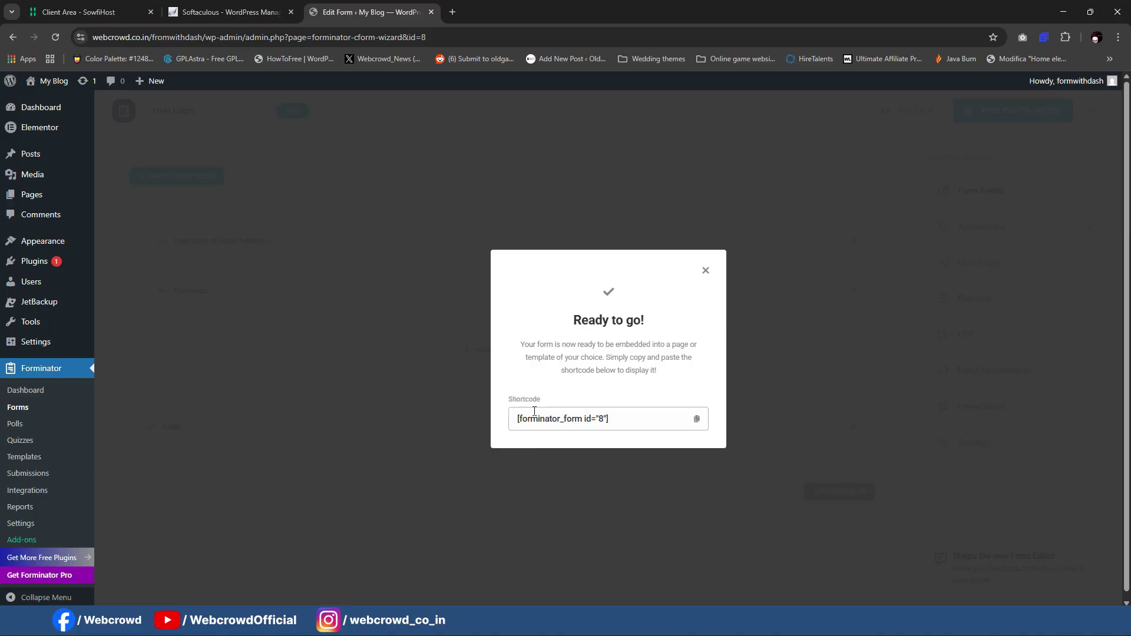
left_click(697, 419)
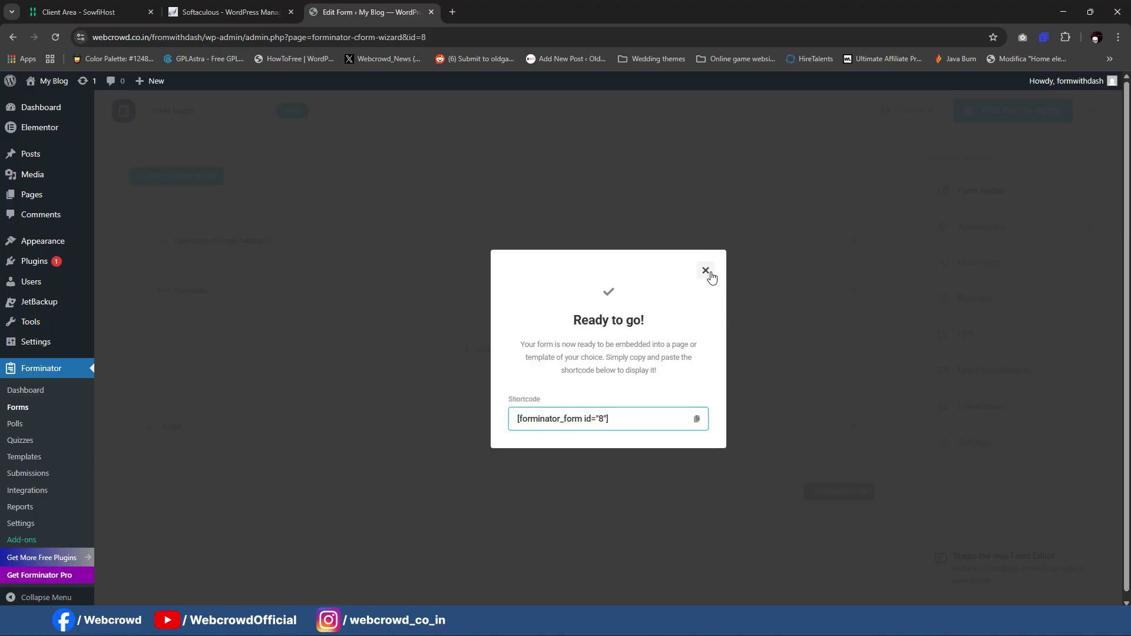
left_click(706, 271)
Step: Open a new page draft in a separate tab, then return to the form editor tab
mouse_move(51, 204)
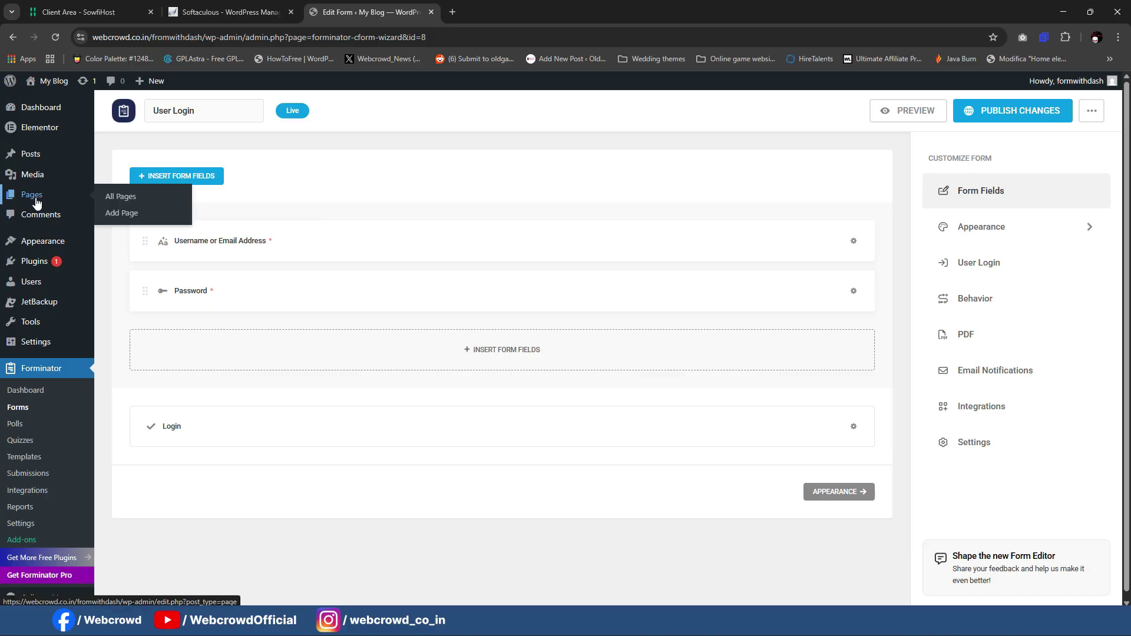
left_click(136, 213, "ctrl")
left_click(510, 12)
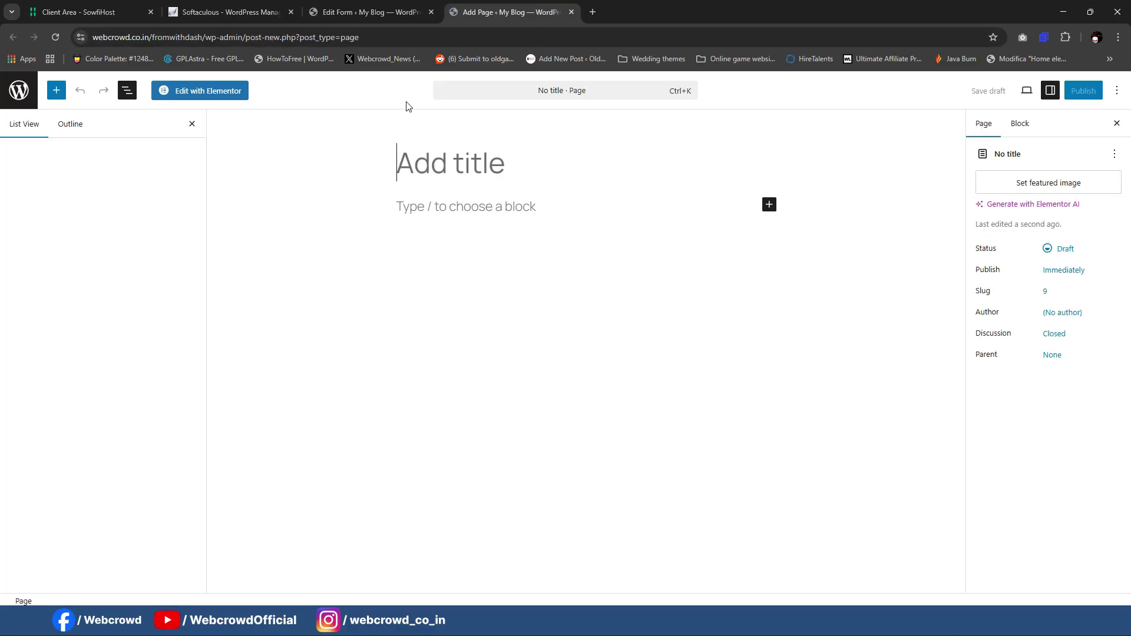
left_click(365, 12)
Step: On the Themes page, search for 'oceanwp' after a first try with 'ast'
mouse_move(61, 241)
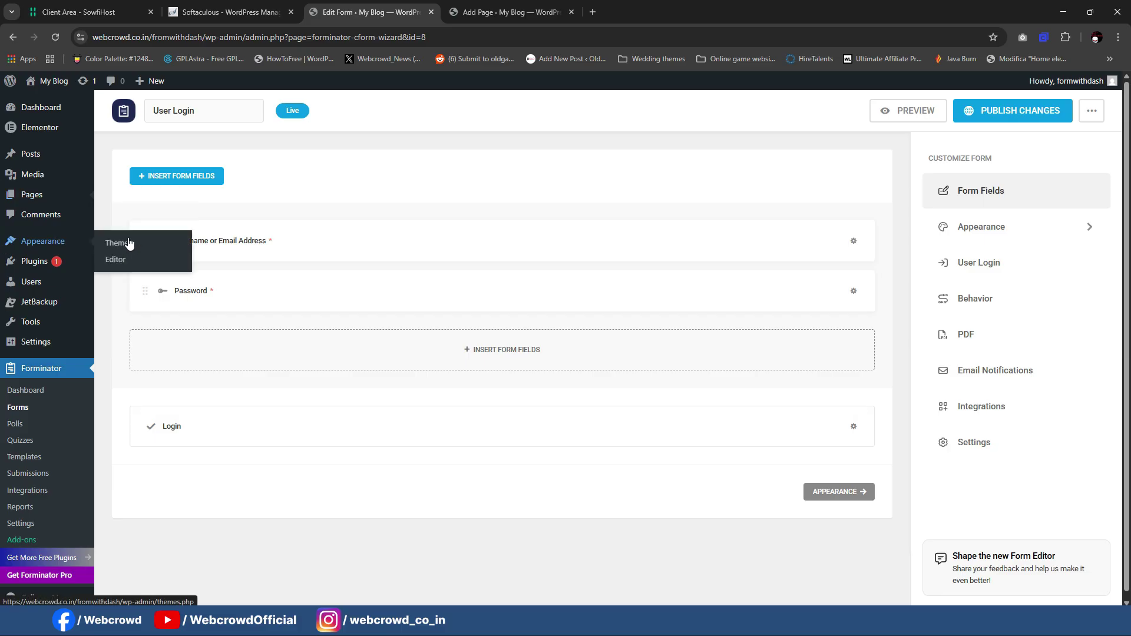
left_click(118, 243)
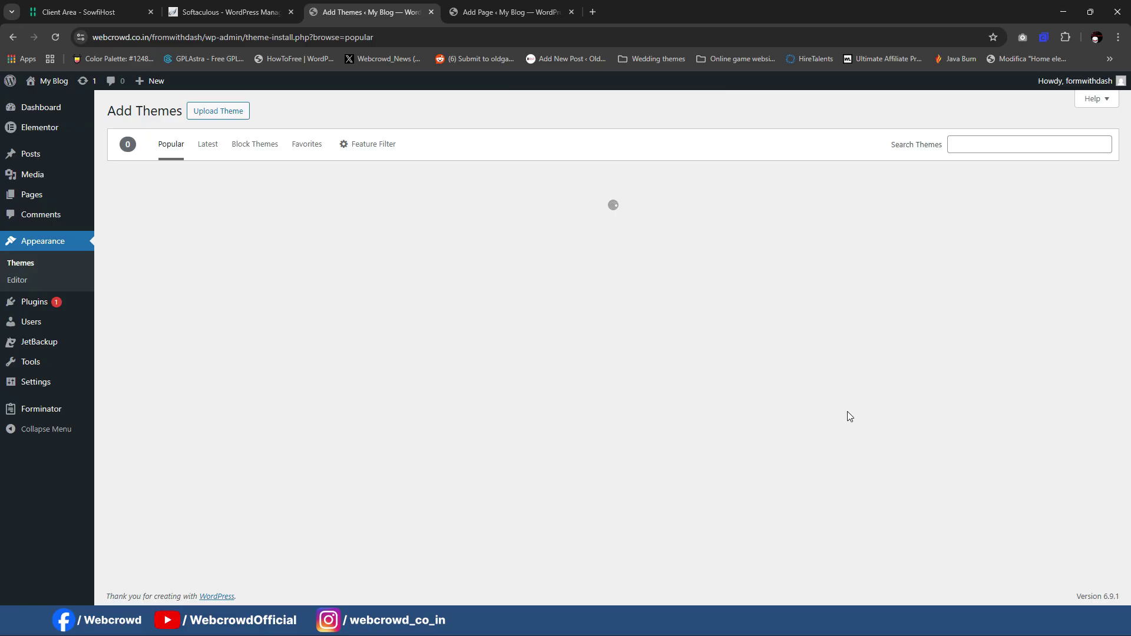
left_click(977, 141)
type("astra")
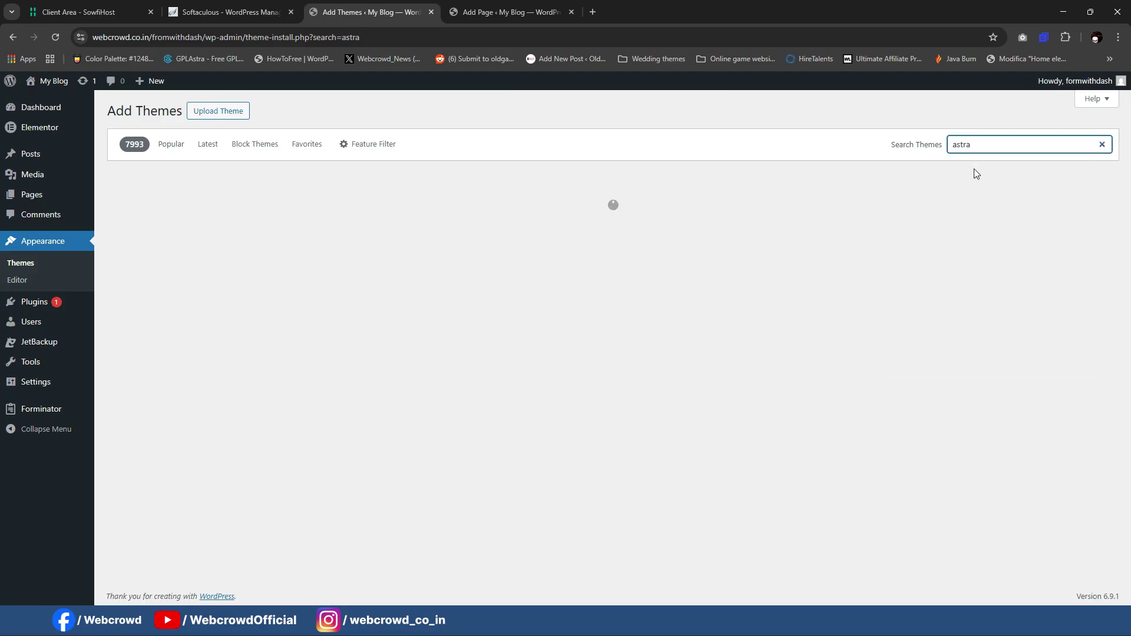
double_click(977, 146)
type("oce")
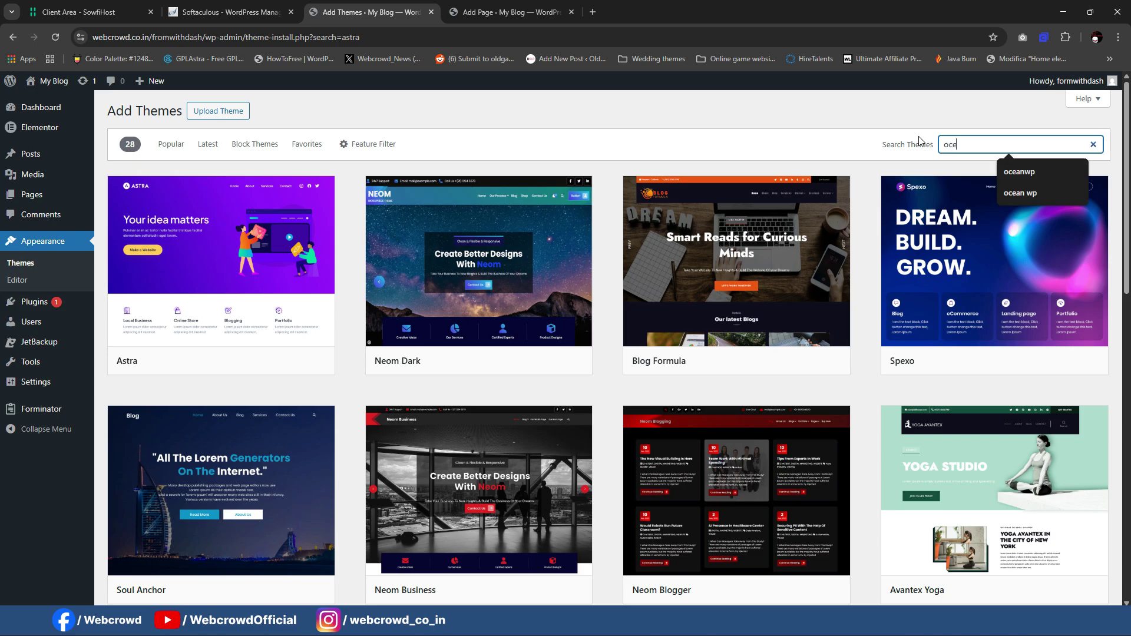
type("anwp")
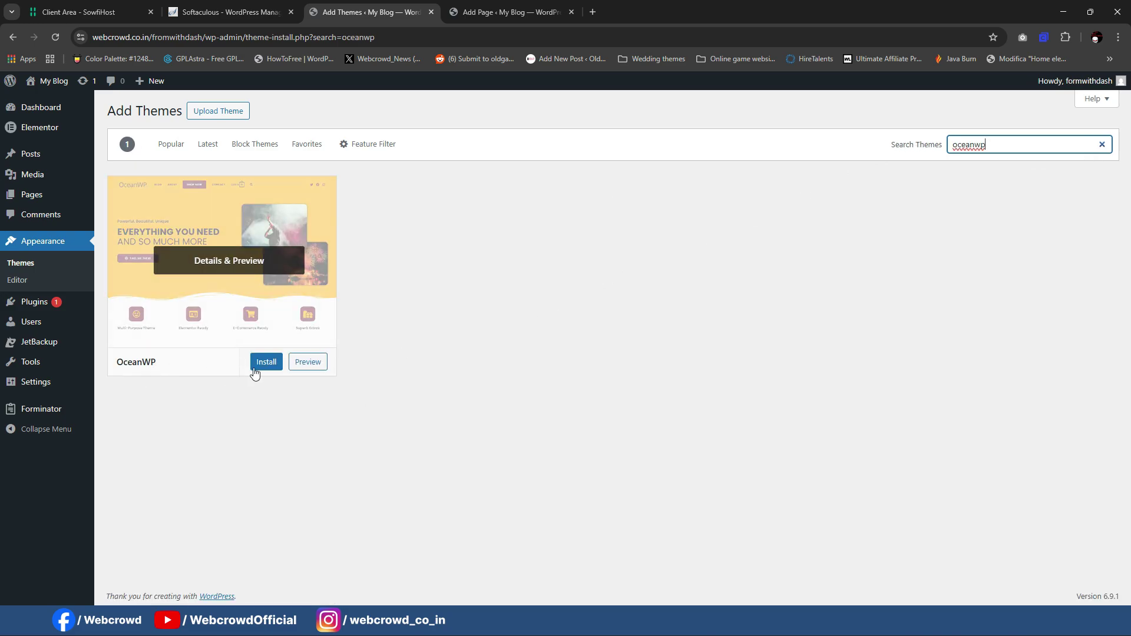
Step: Install the OceanWP theme and activate it
left_click(263, 367)
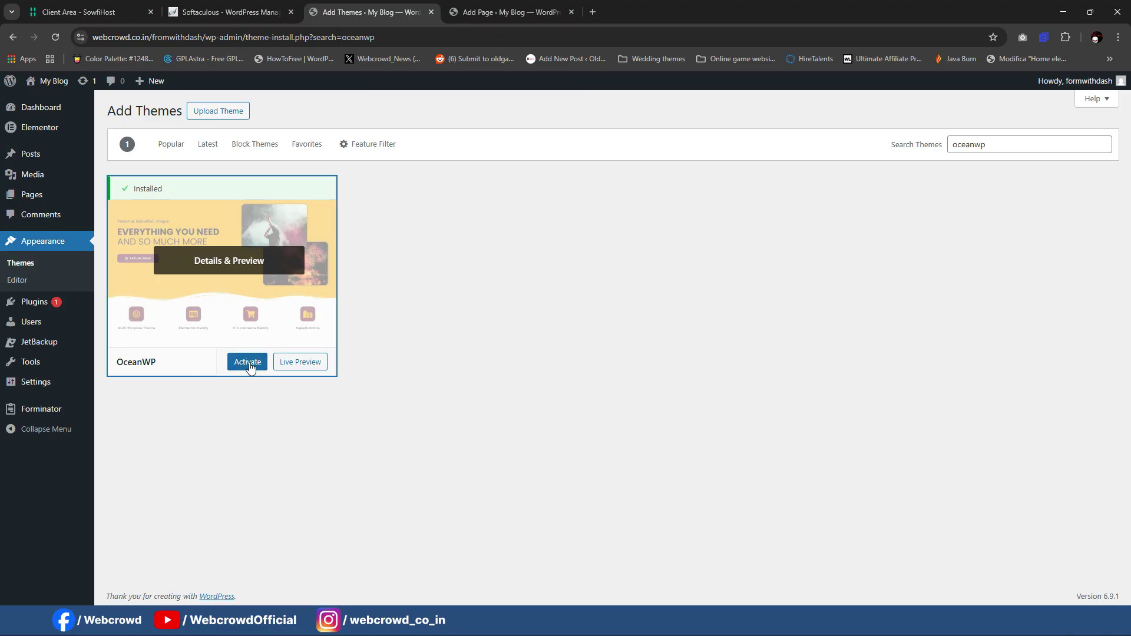
left_click(248, 362)
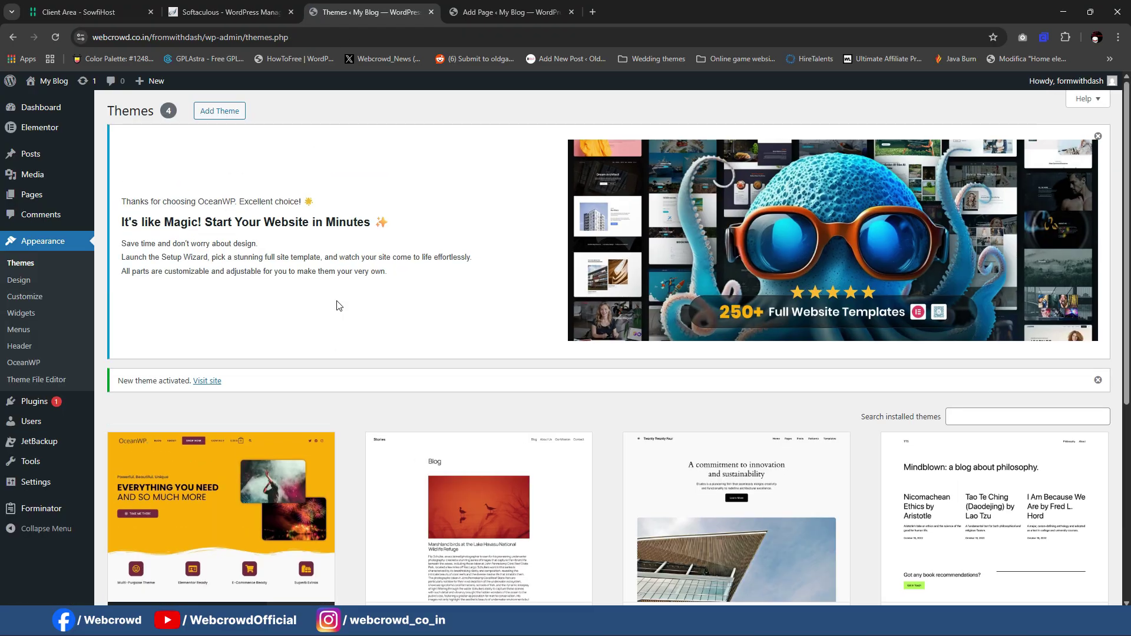
scroll(377, 277, "down", 2)
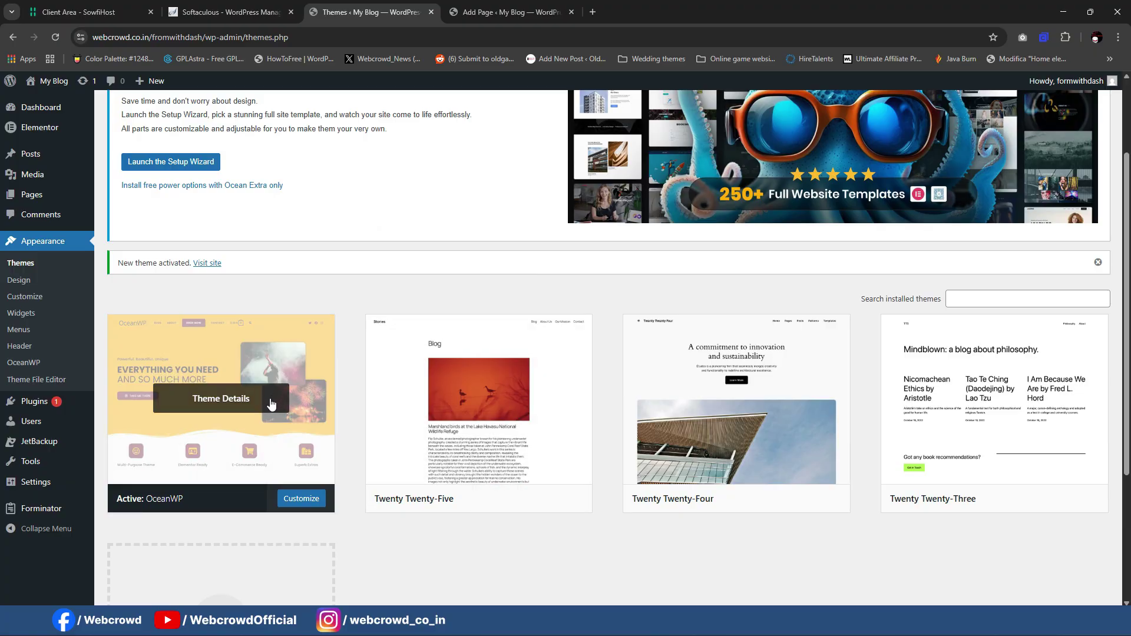
scroll(465, 260, "up", 2)
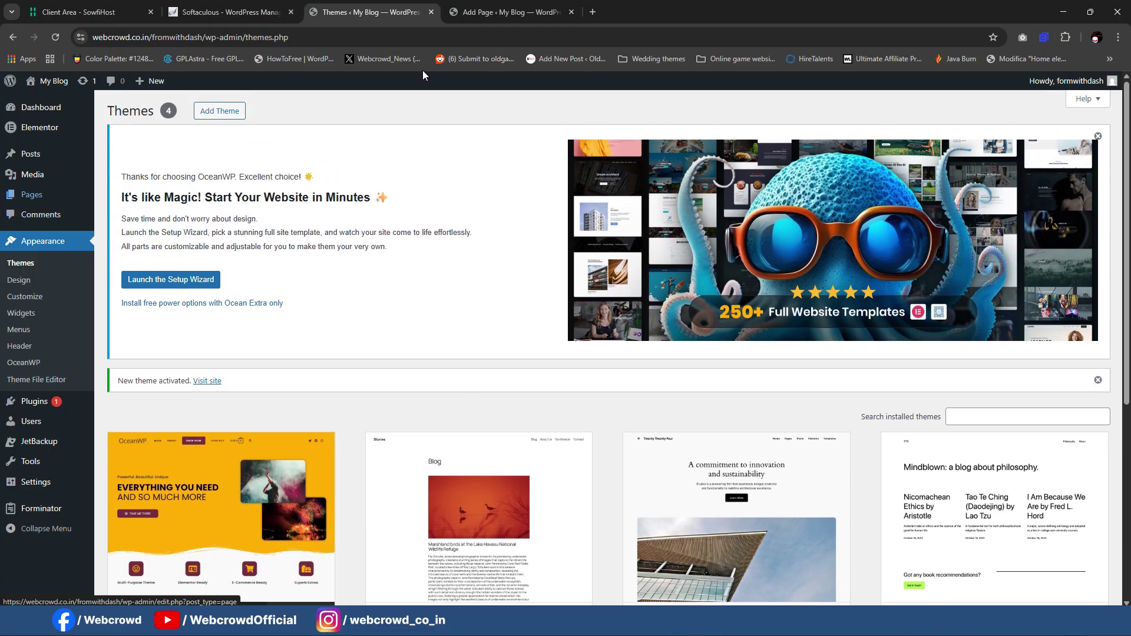
left_click(507, 12)
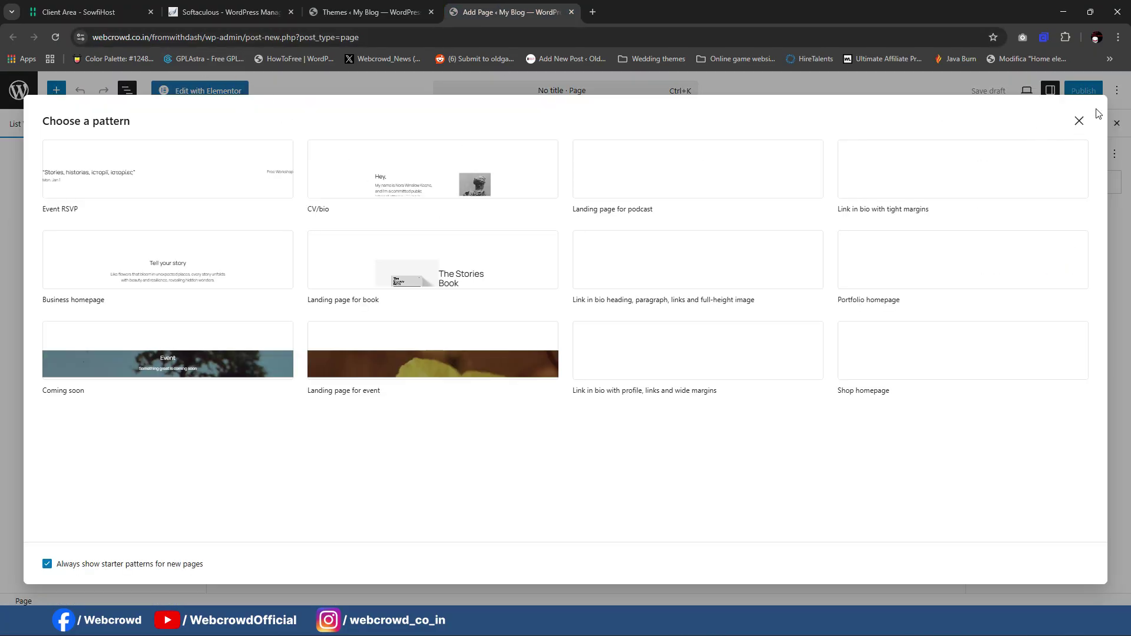
Step: Skip the starter patterns and title the blank page 'Login'
left_click(1079, 121)
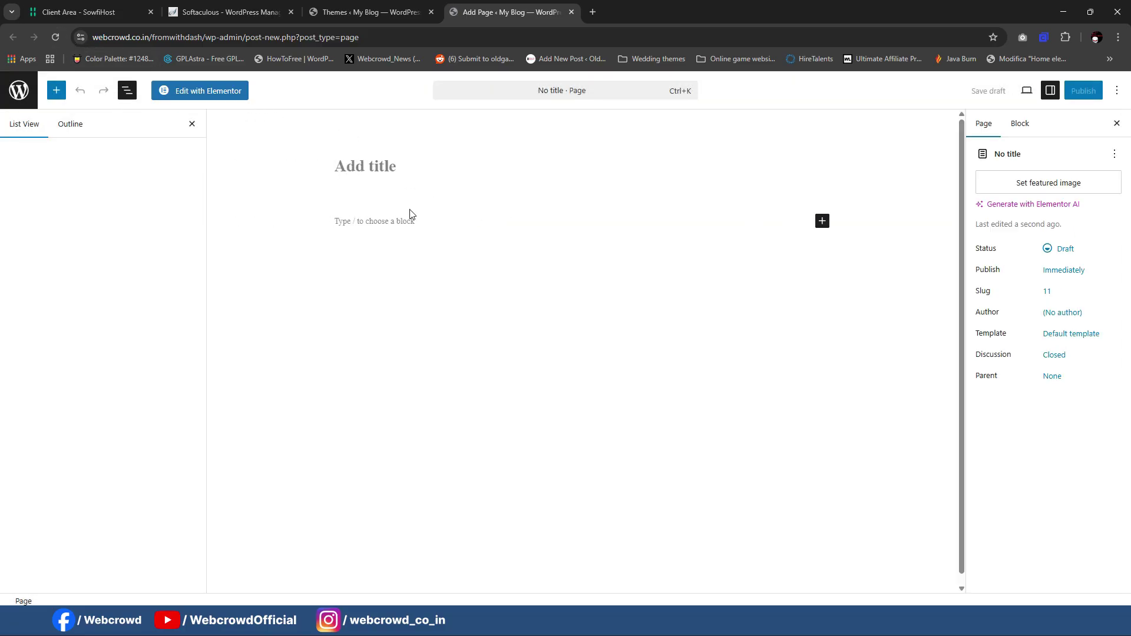
type("Lgo")
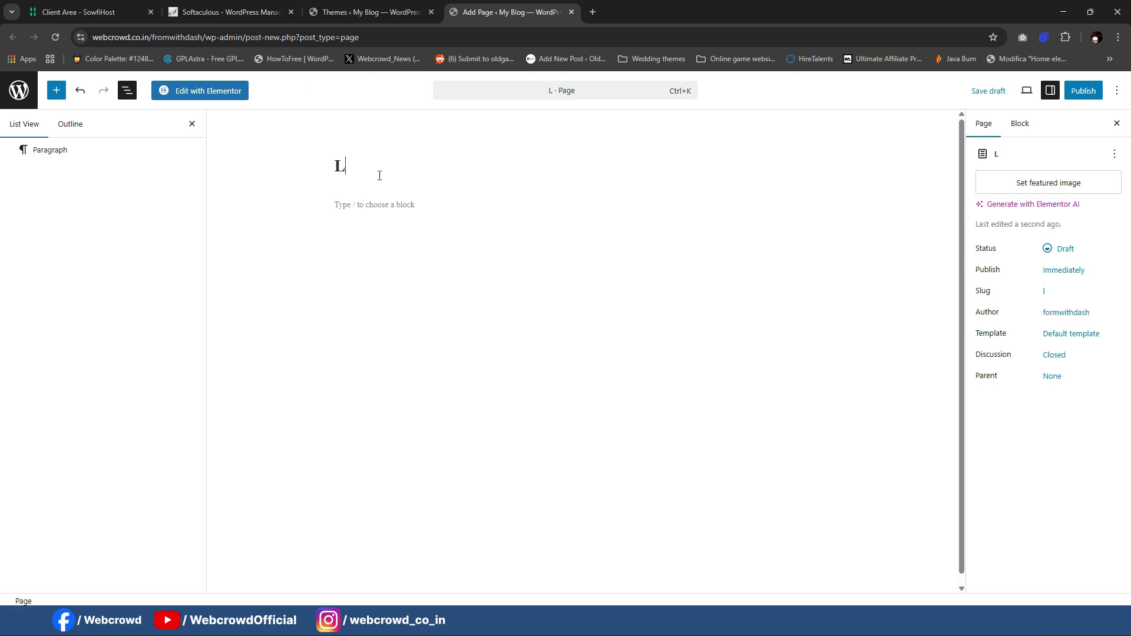
key("BackSpace")
key("BackSpace")
type("ogin")
Step: Apply the Elementor Full Width template, publish the Login page, and open it in Elementor
left_click(1071, 334)
left_click(884, 399)
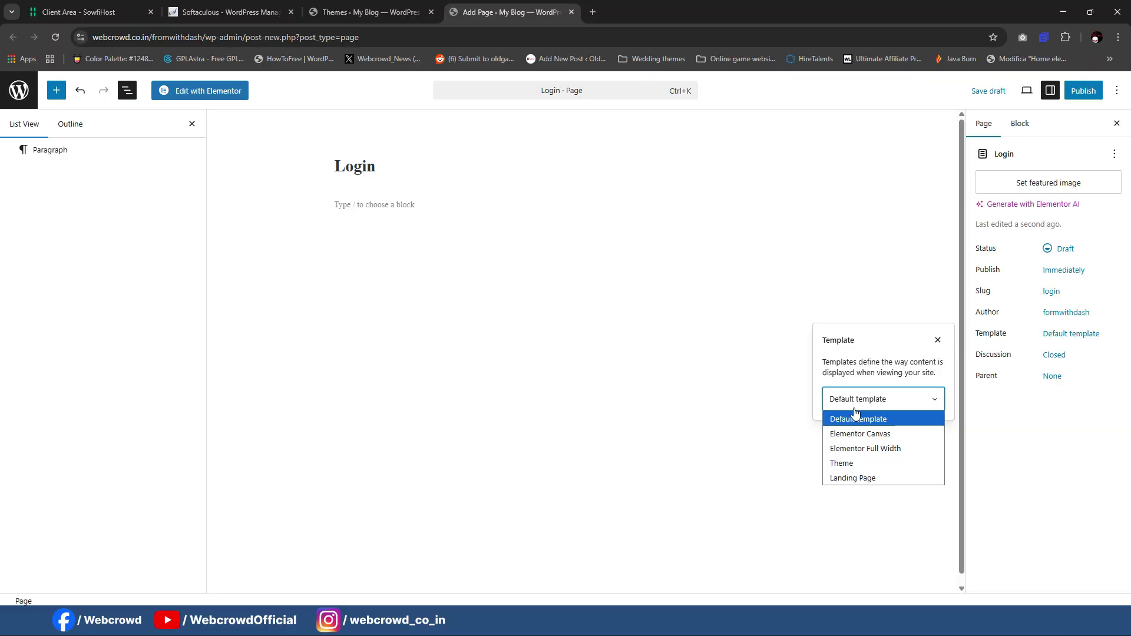
left_click(850, 445)
left_click(1083, 90)
left_click(1085, 89)
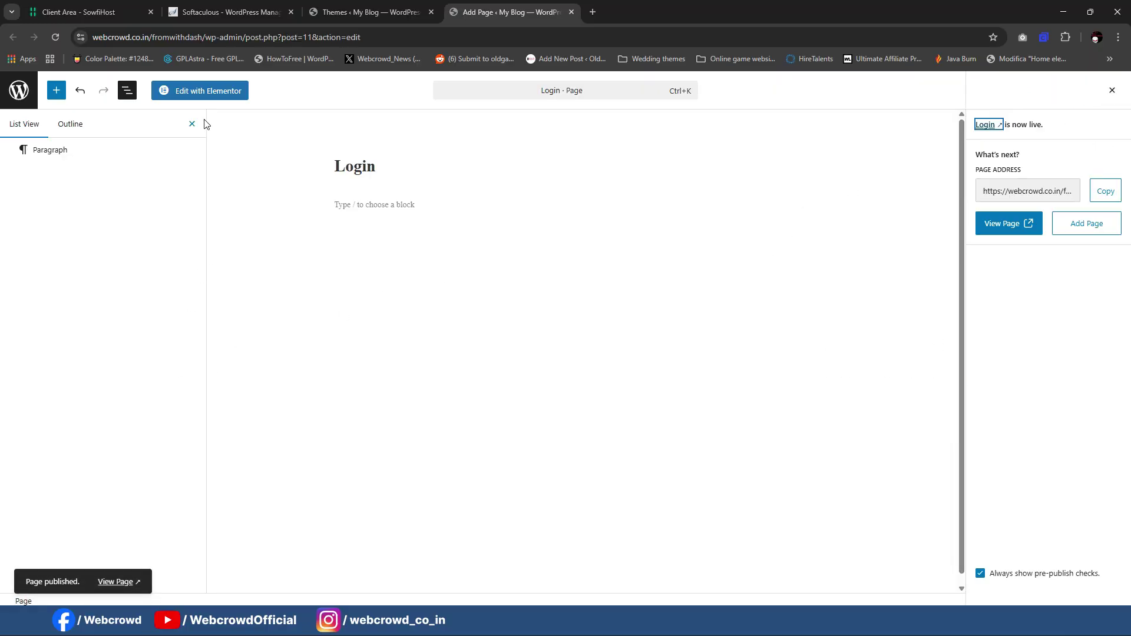
left_click(206, 94)
left_click(415, 7)
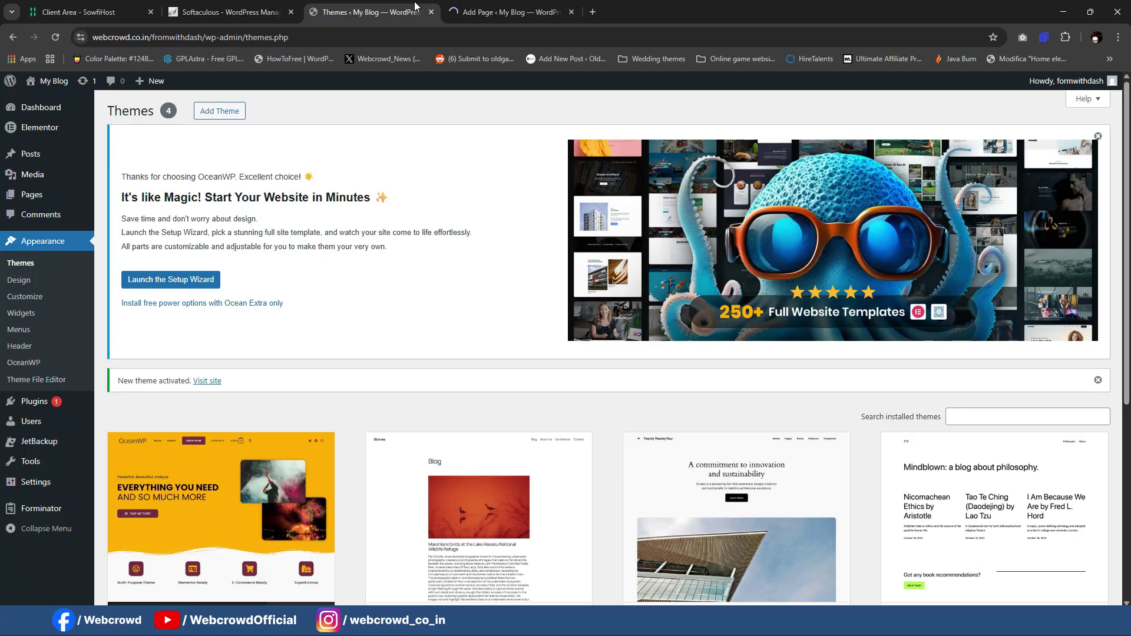
Step: Reload the Login page in Elementor and set its Page Layout to Elementor Canvas
left_click(501, 12)
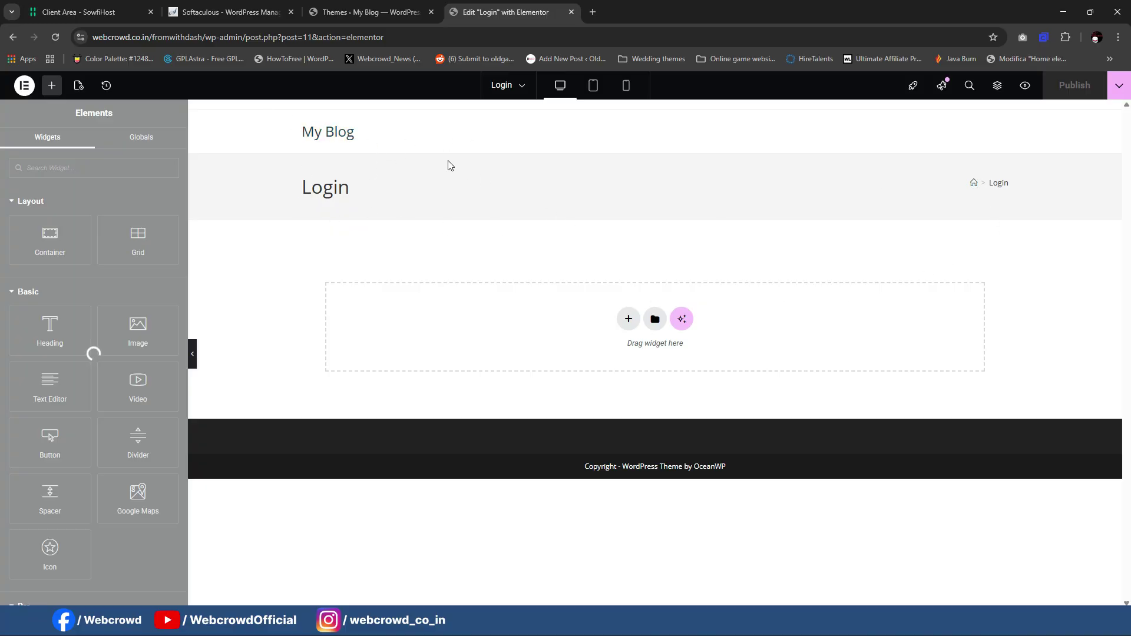
left_click(54, 37)
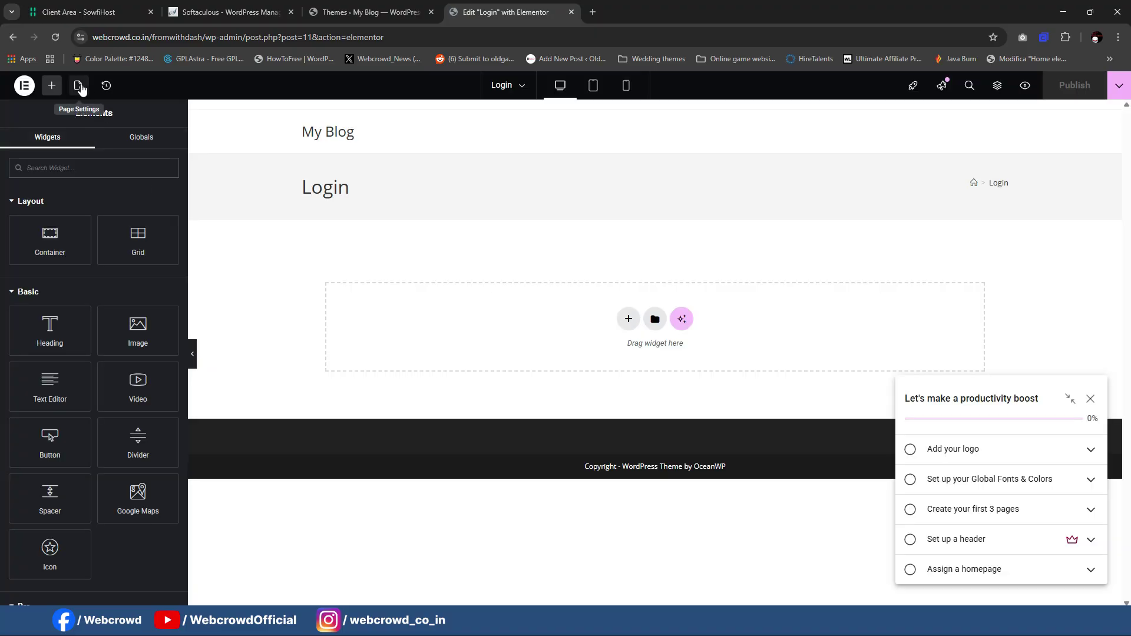
left_click(79, 86)
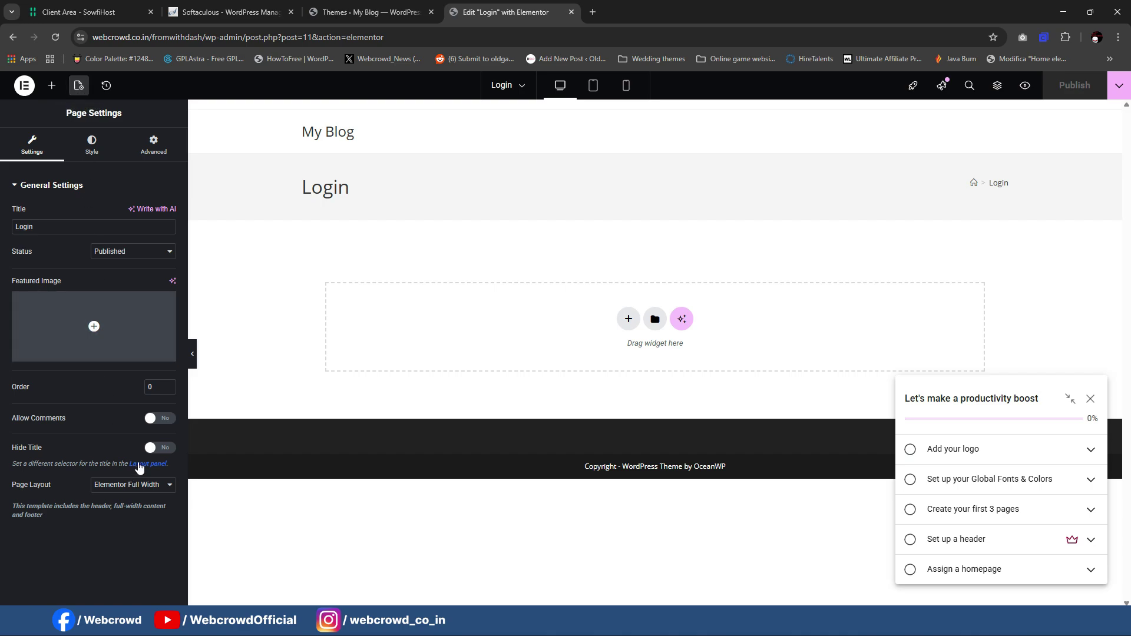
left_click(118, 486)
left_click(117, 514)
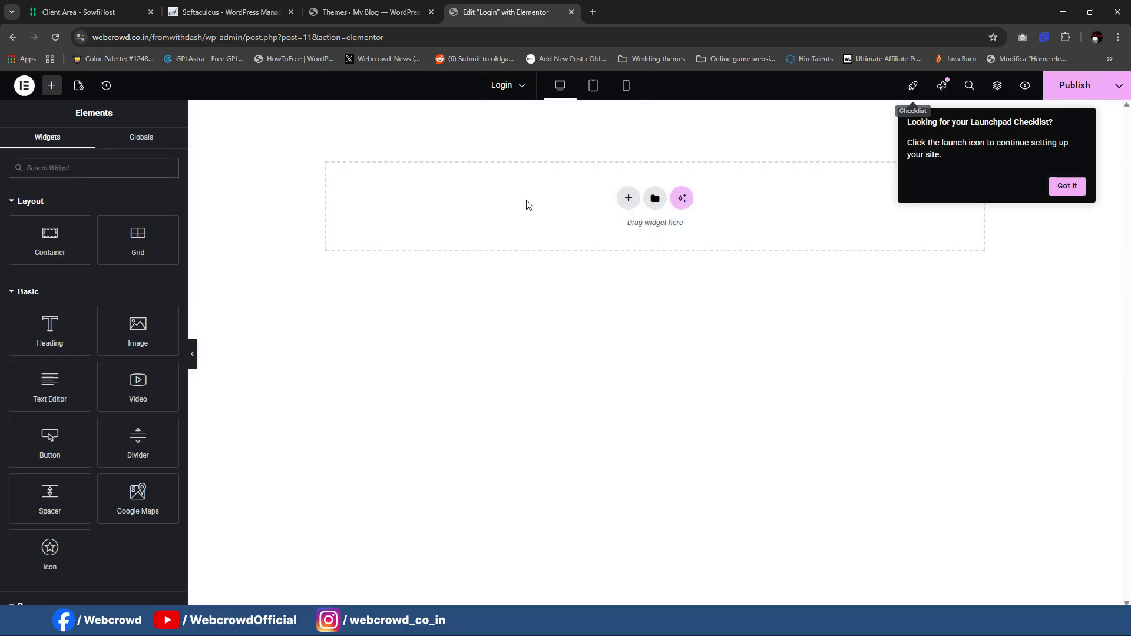
left_click(81, 86)
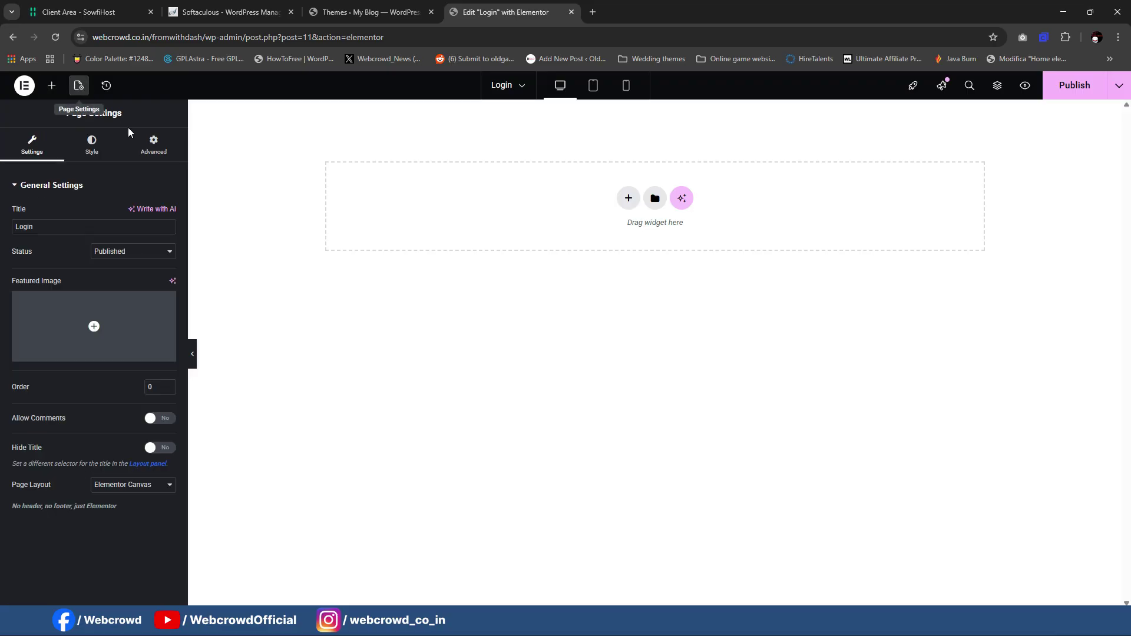
Step: Give the page body a classic background colour of #151D2C
left_click(94, 149)
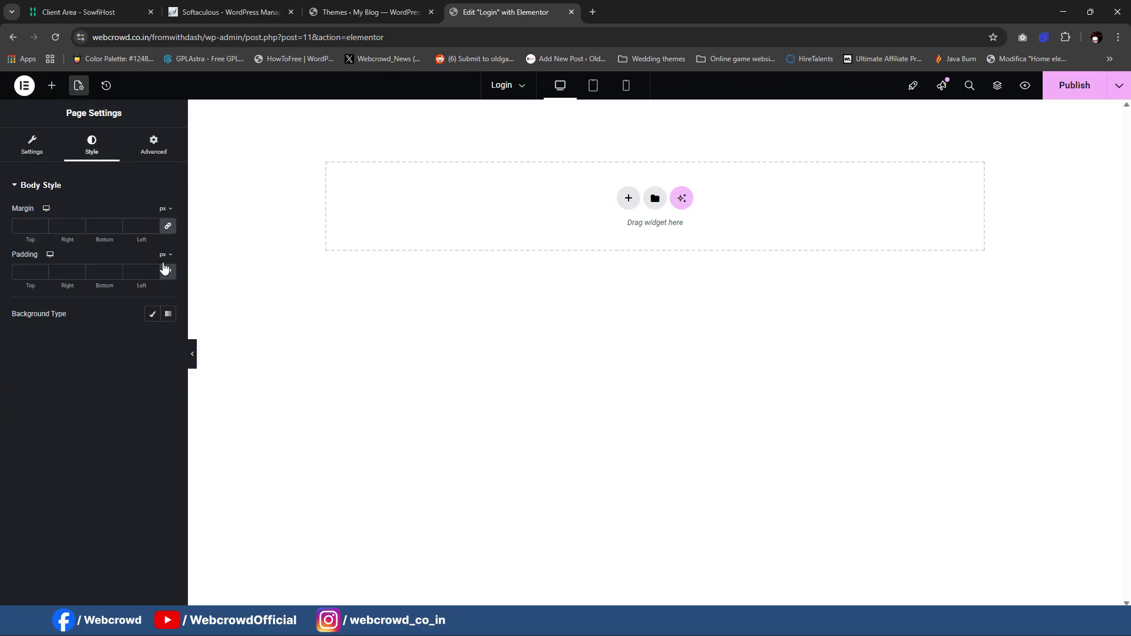
left_click(152, 314)
left_click(169, 346)
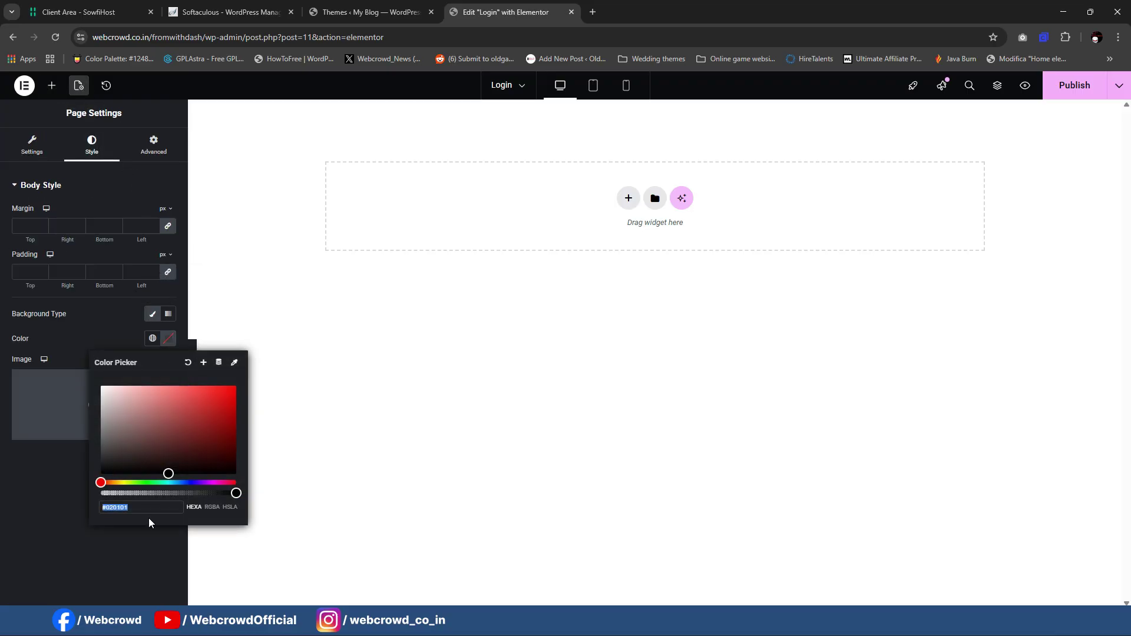
left_click(150, 510)
type("#151D2C")
left_click(377, 380)
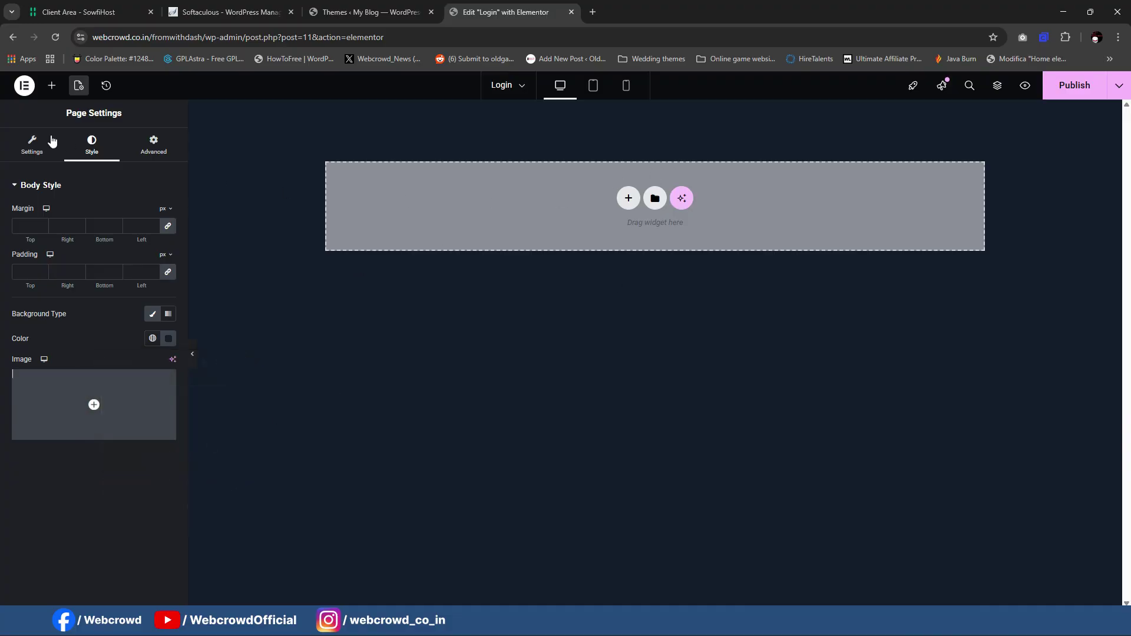
Step: Add a container with a minimum height of 100 vh
left_click(52, 85)
left_click_drag(37, 247, 492, 195)
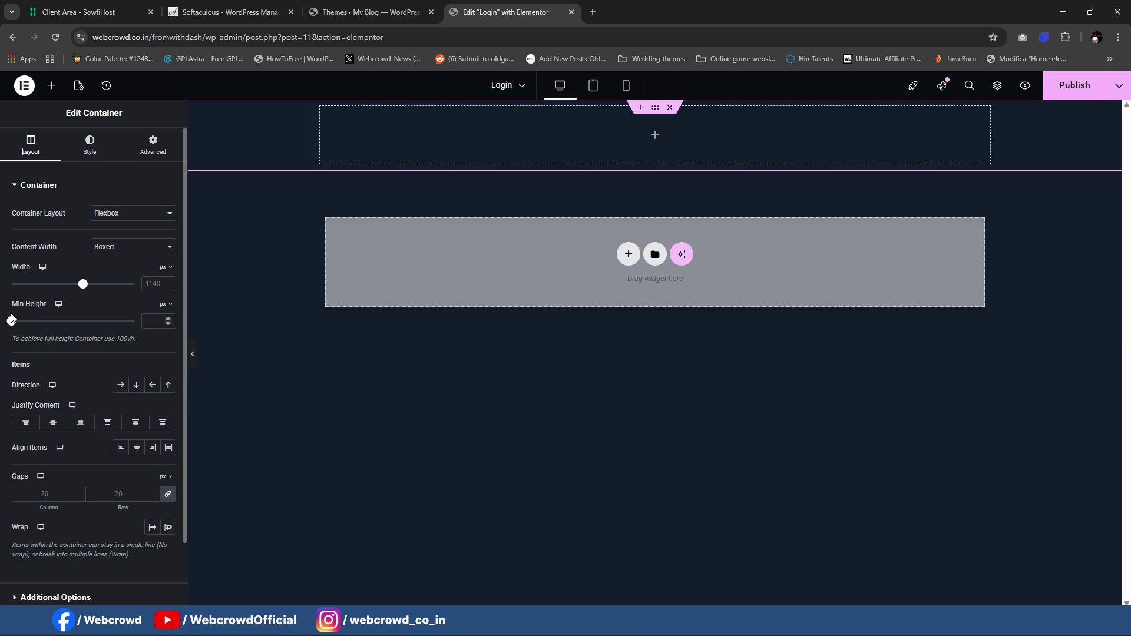
left_click(164, 312)
left_click(162, 358)
left_click_drag(11, 321, 363, 335)
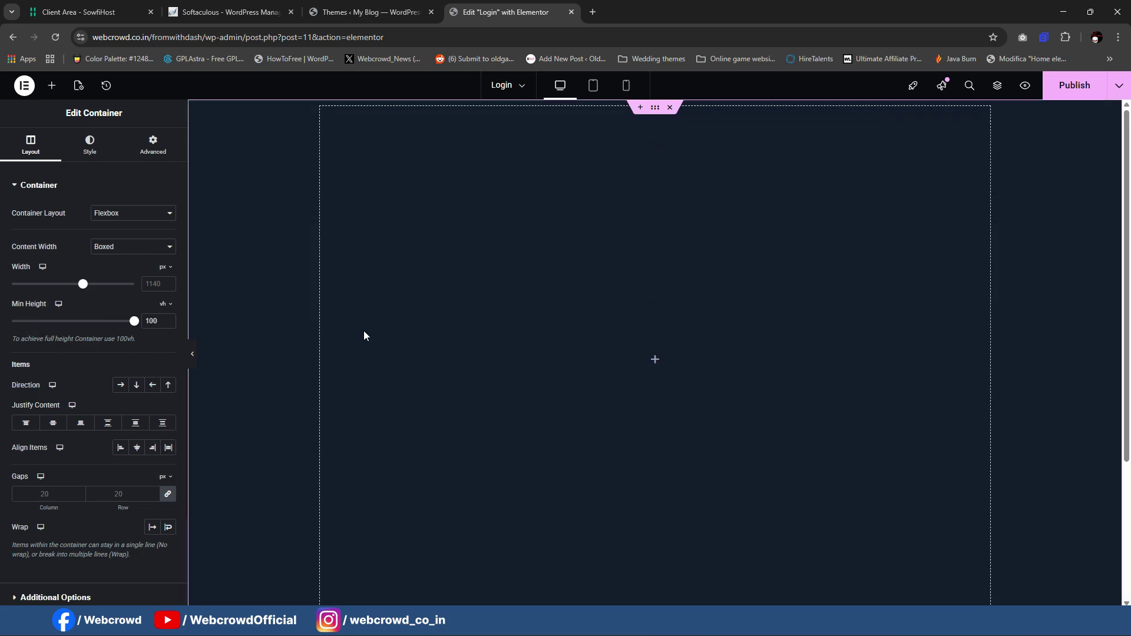
Step: Nest a container inside it and centre it vertically and horizontally
left_click(51, 85)
left_click_drag(45, 240, 585, 347)
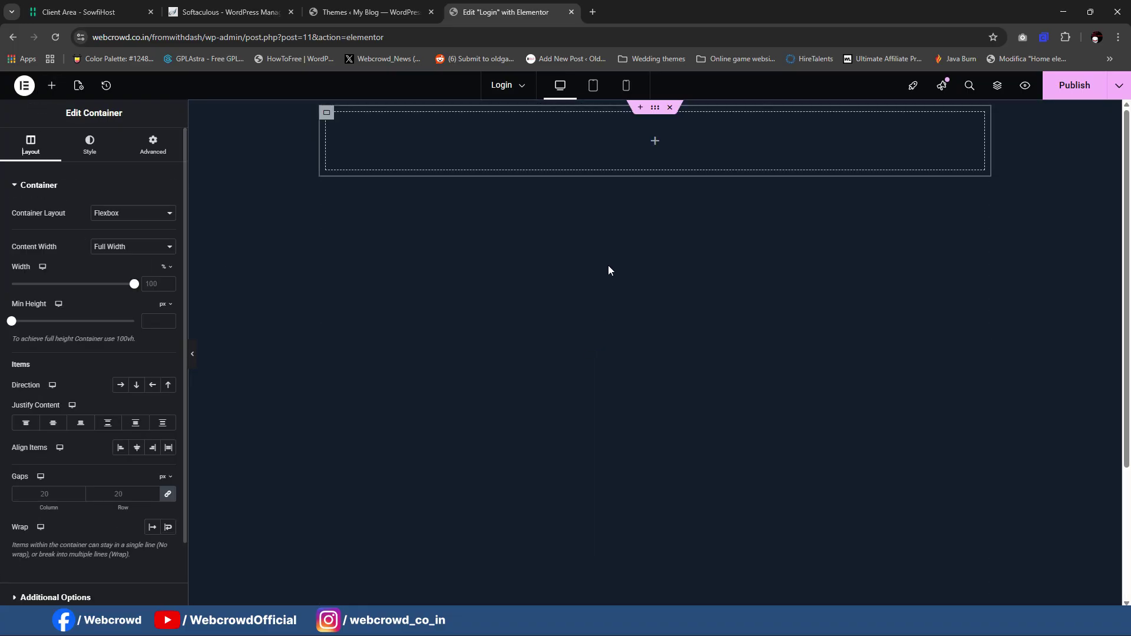
left_click(622, 133)
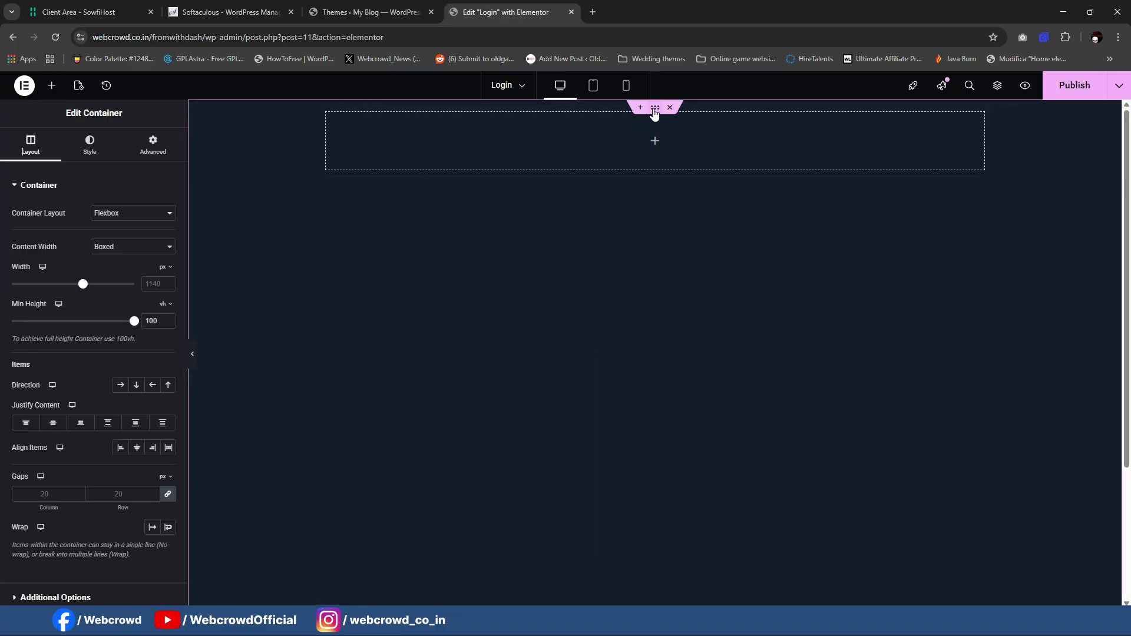
left_click(56, 427)
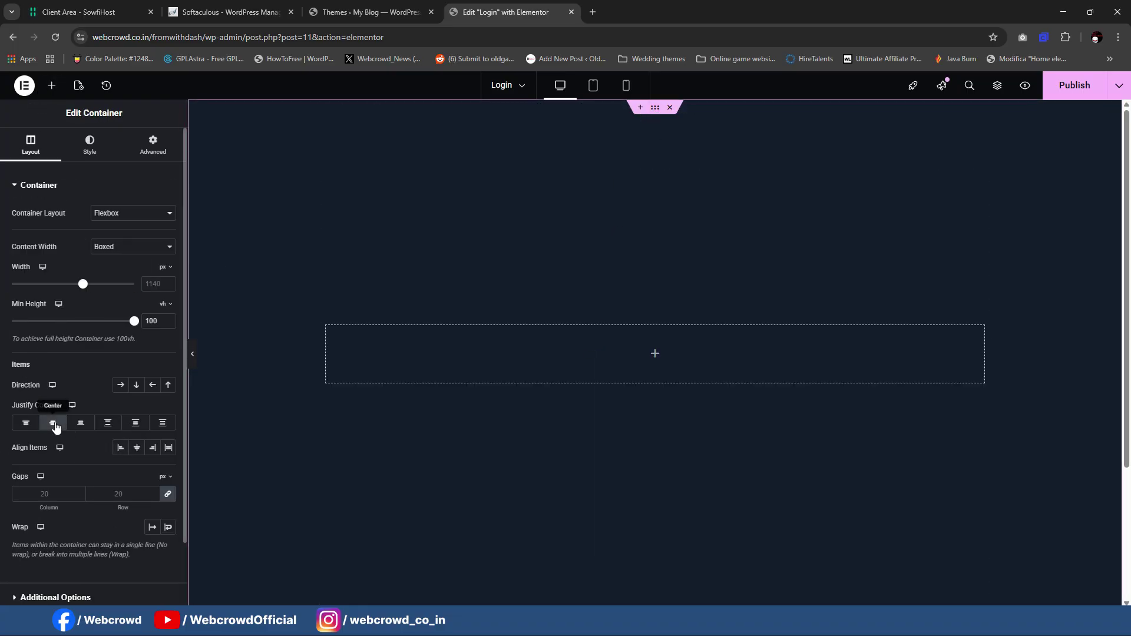
left_click(137, 447)
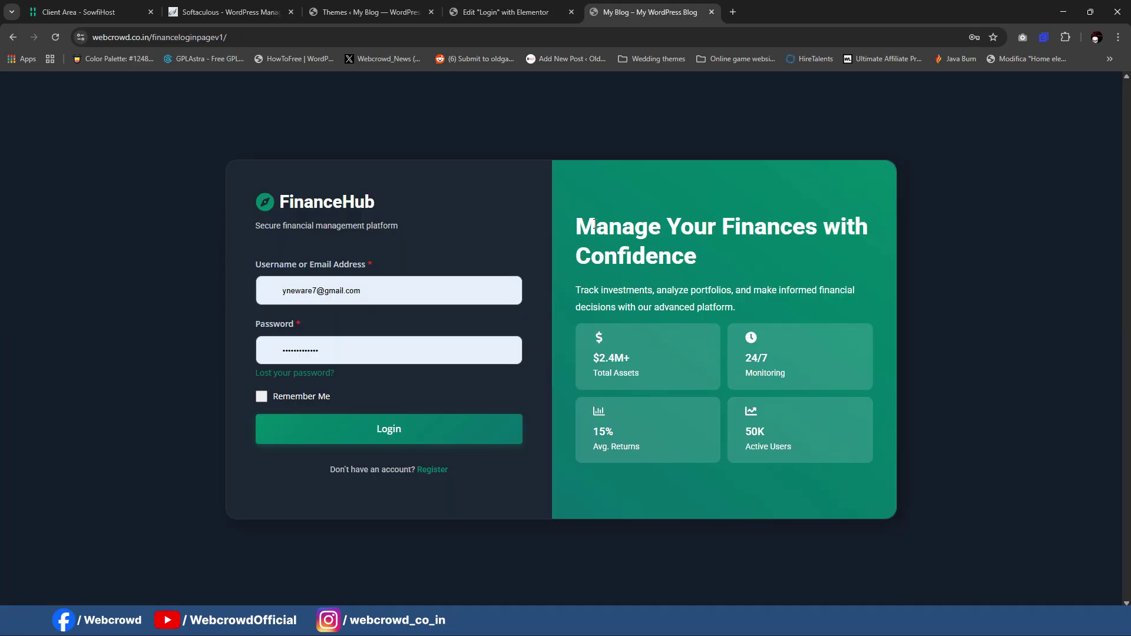
left_click(505, 12)
left_click(506, 12)
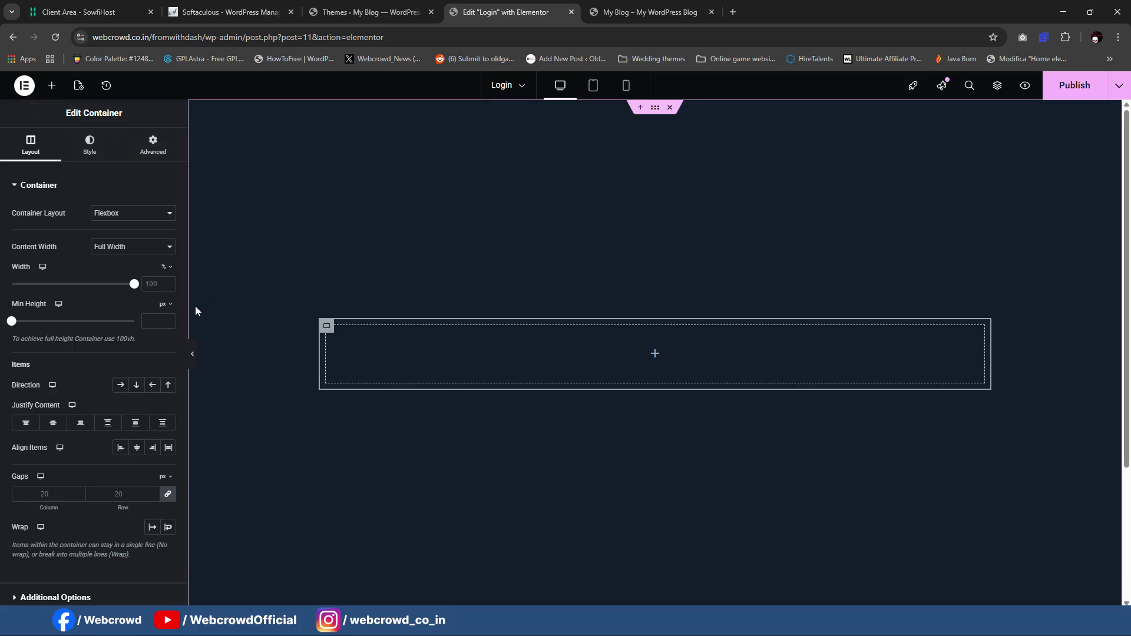
Step: Add a nested container to the centred box and duplicate it into two side-by-side columns
left_click(52, 85)
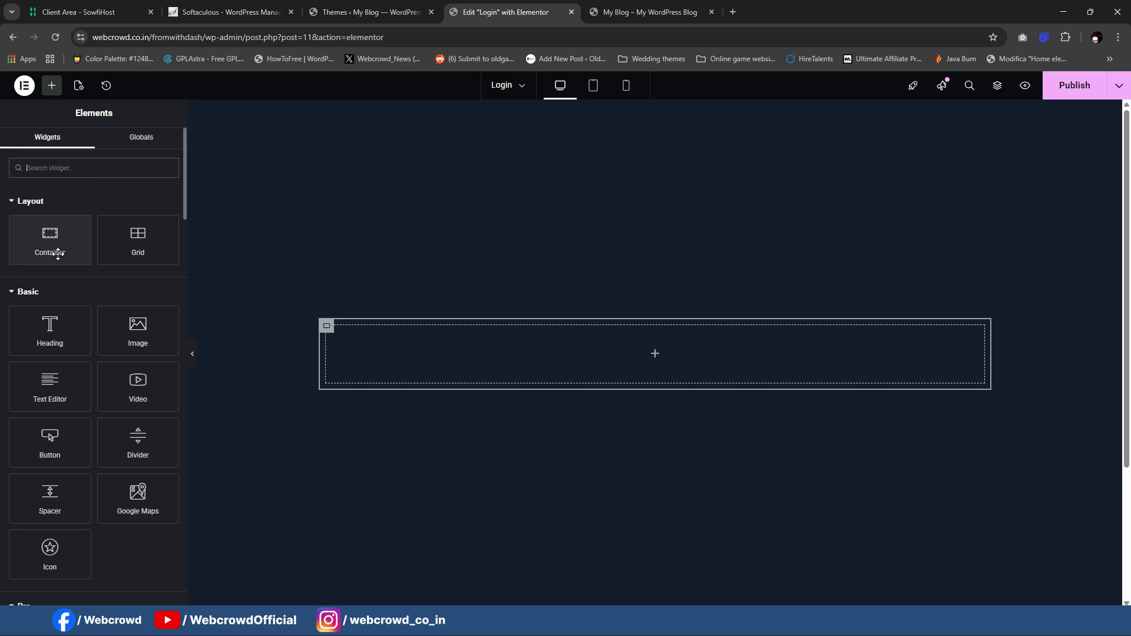
left_click_drag(58, 255, 383, 361)
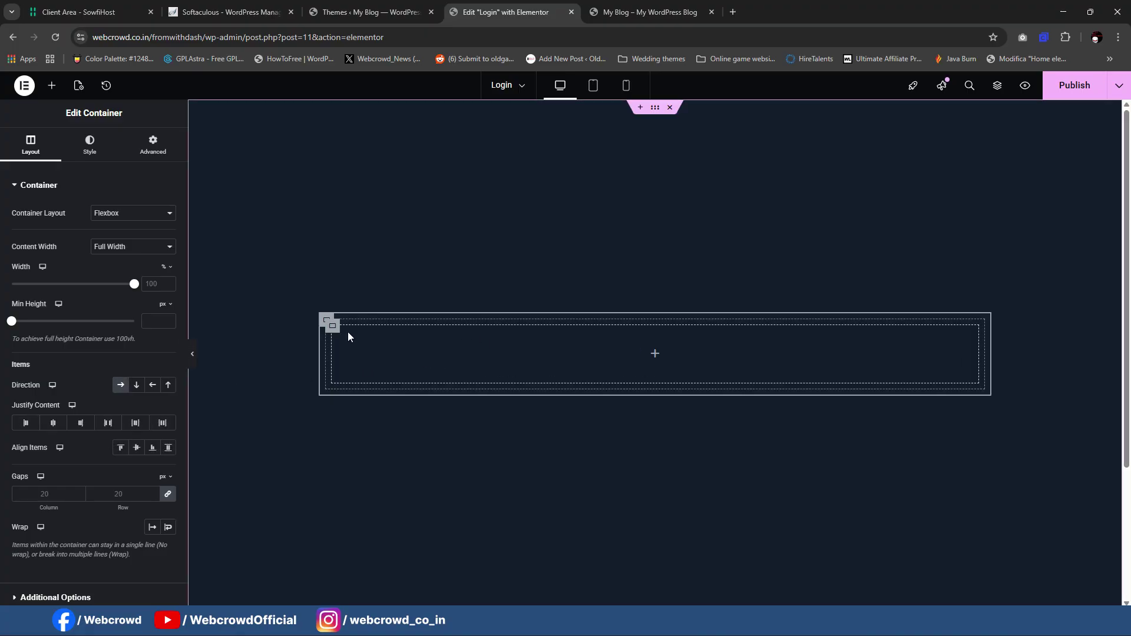
right_click(330, 330)
left_click(391, 321)
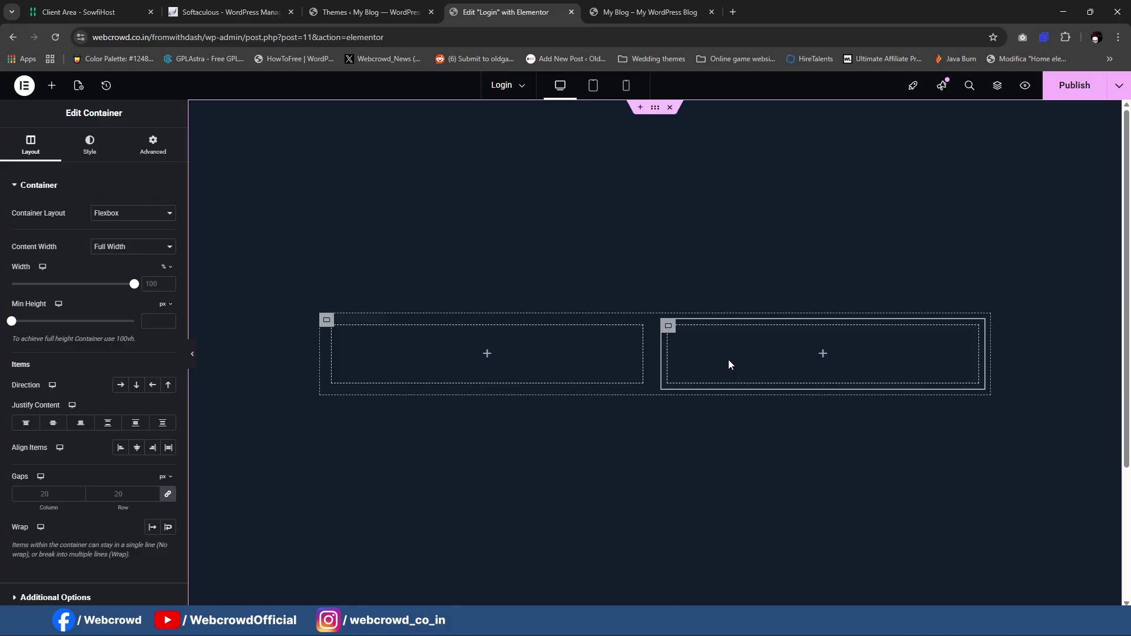
left_click(648, 12)
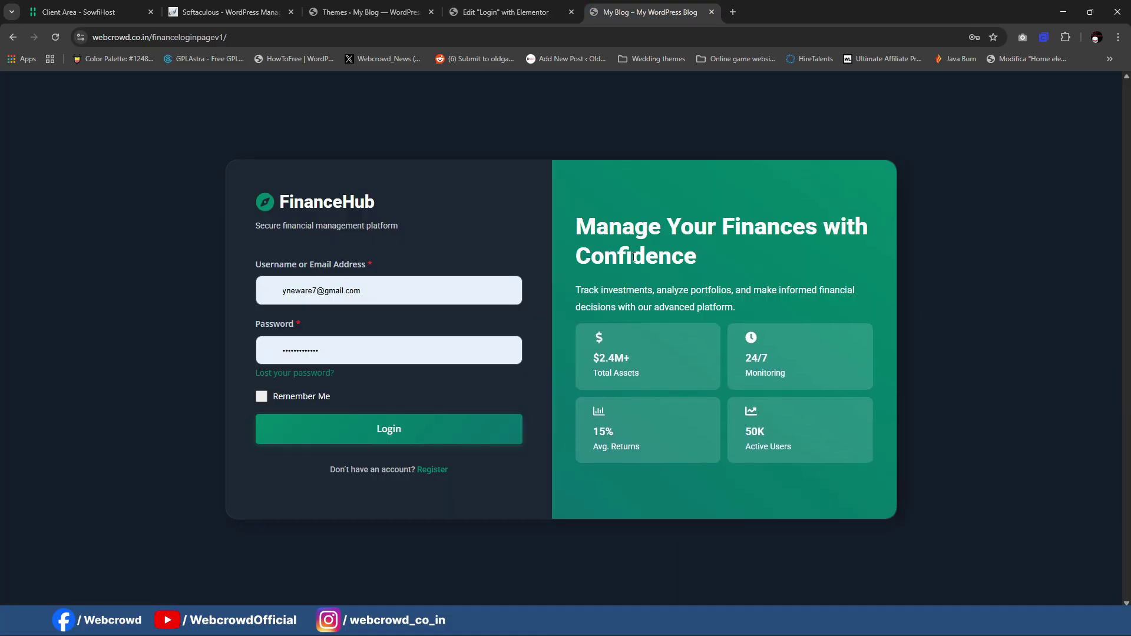
left_click(541, 7)
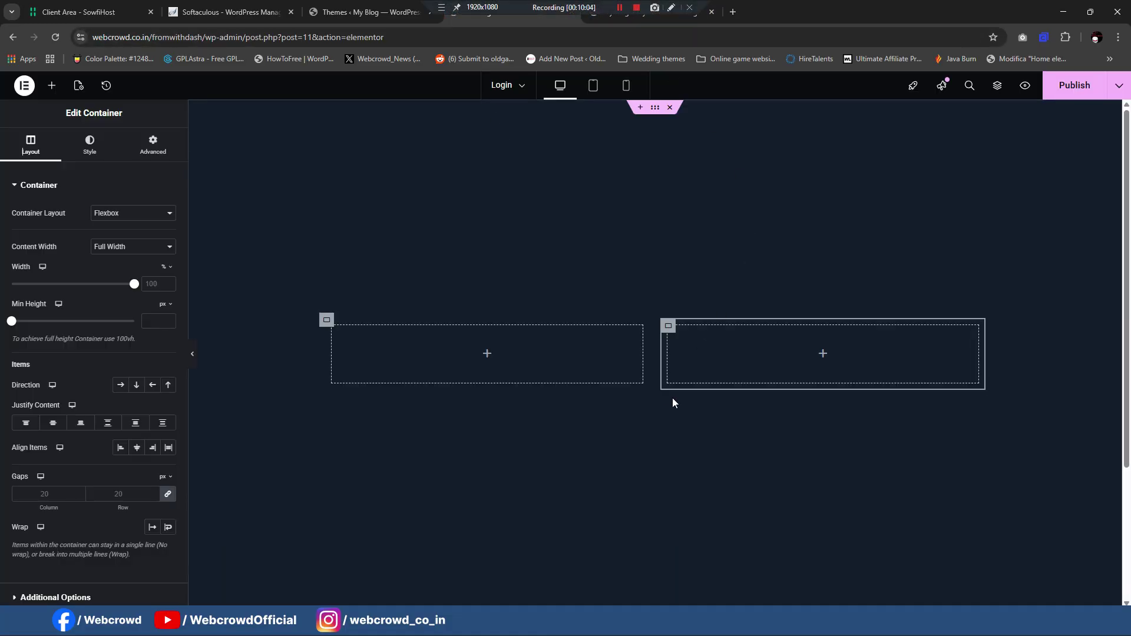
Step: Set the outer row container's gaps to 0
left_click(327, 321)
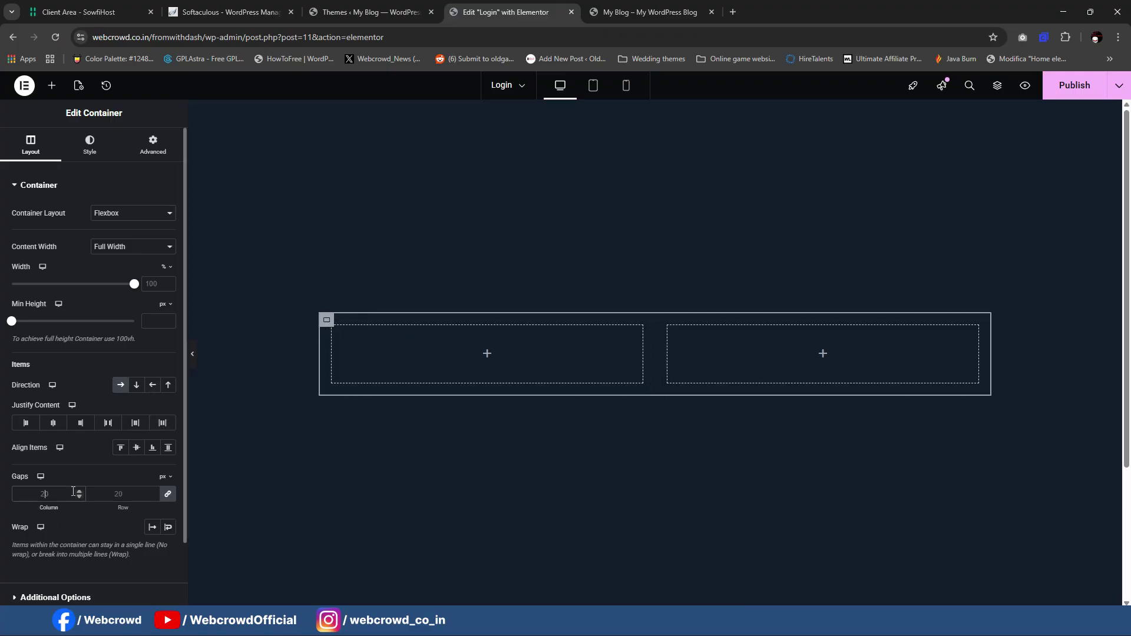
type("0")
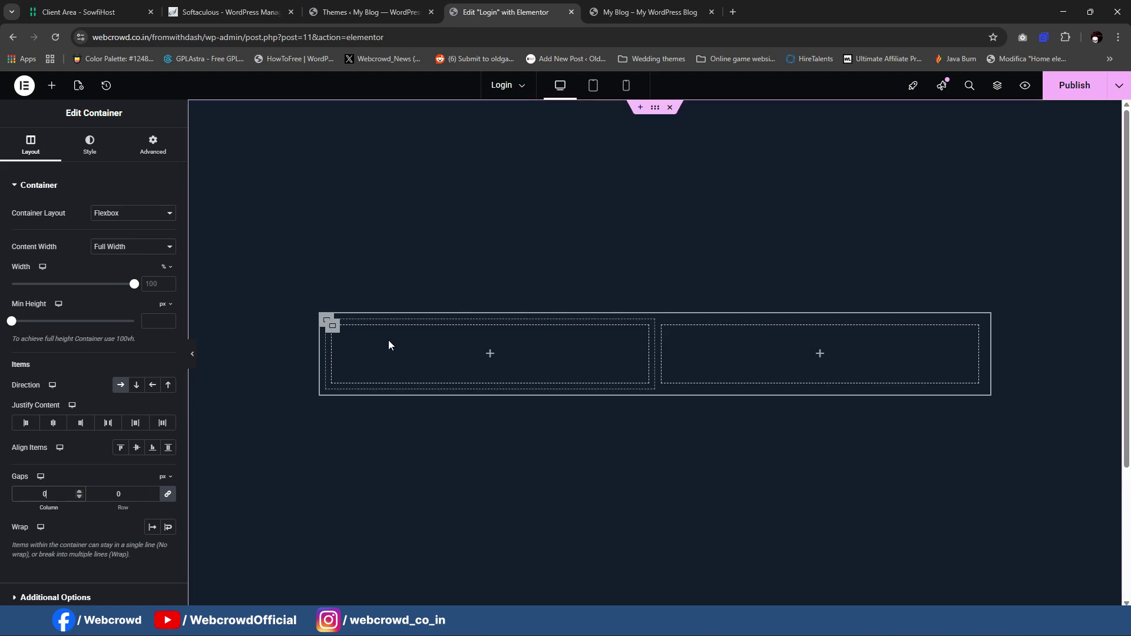
left_click(326, 321)
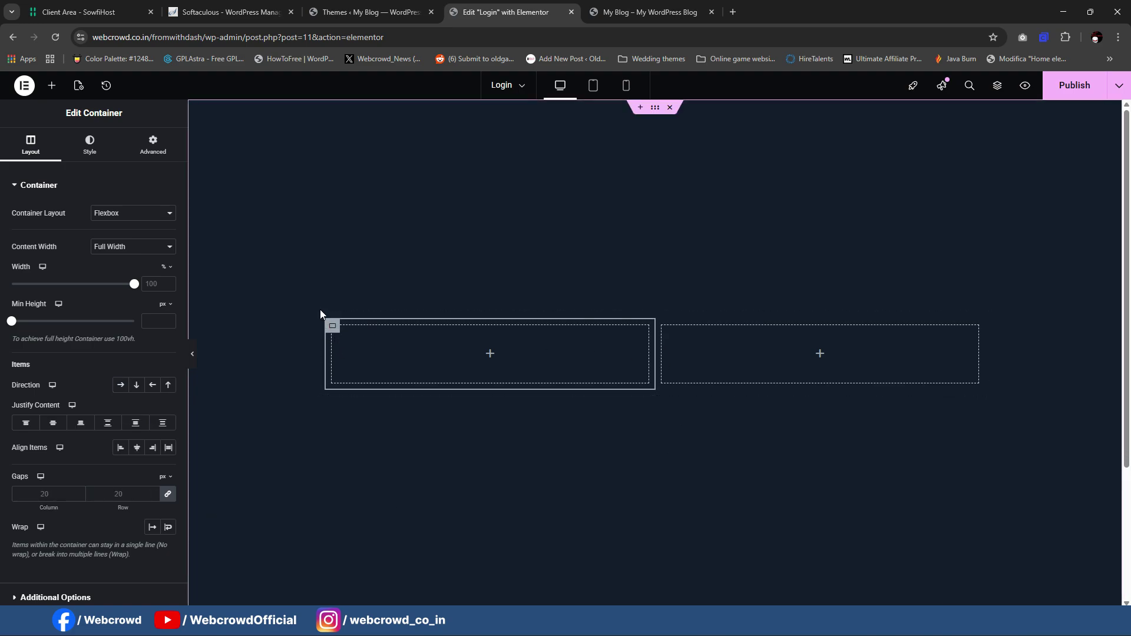
left_click(323, 319)
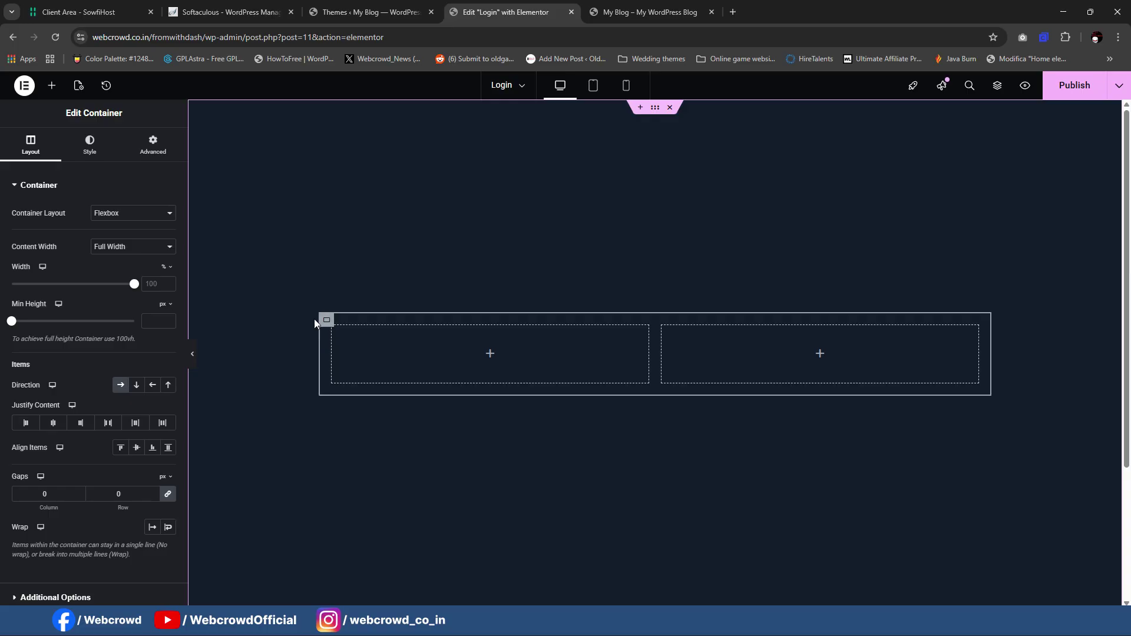
left_click(333, 329)
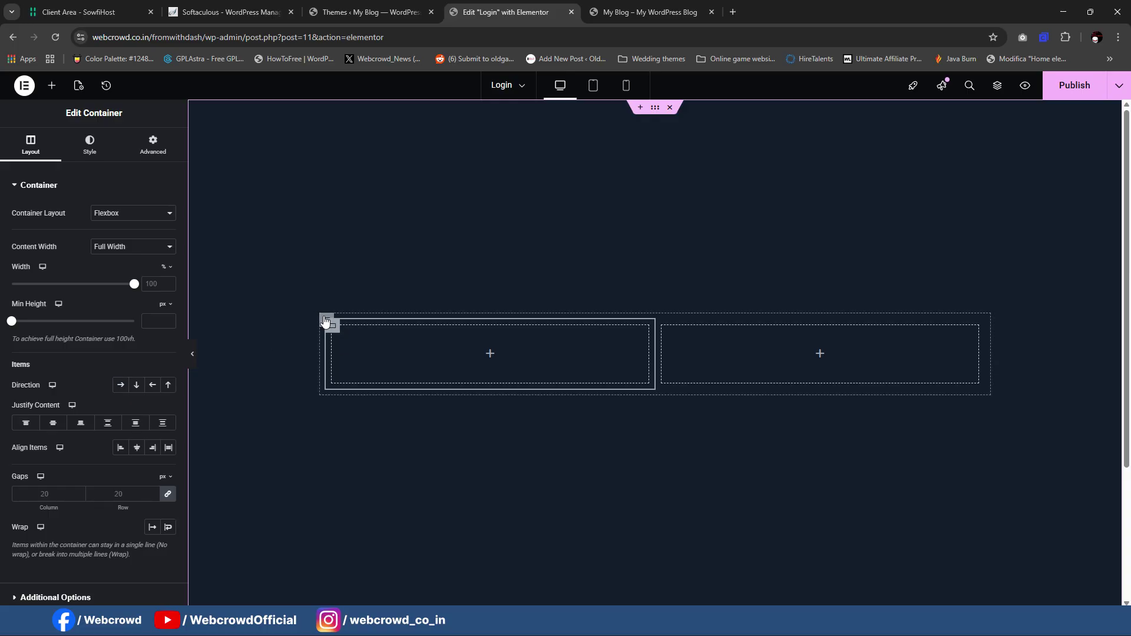
Step: Set the outer row's padding to 0 and the left column's padding to 40
left_click(325, 321)
left_click(153, 145)
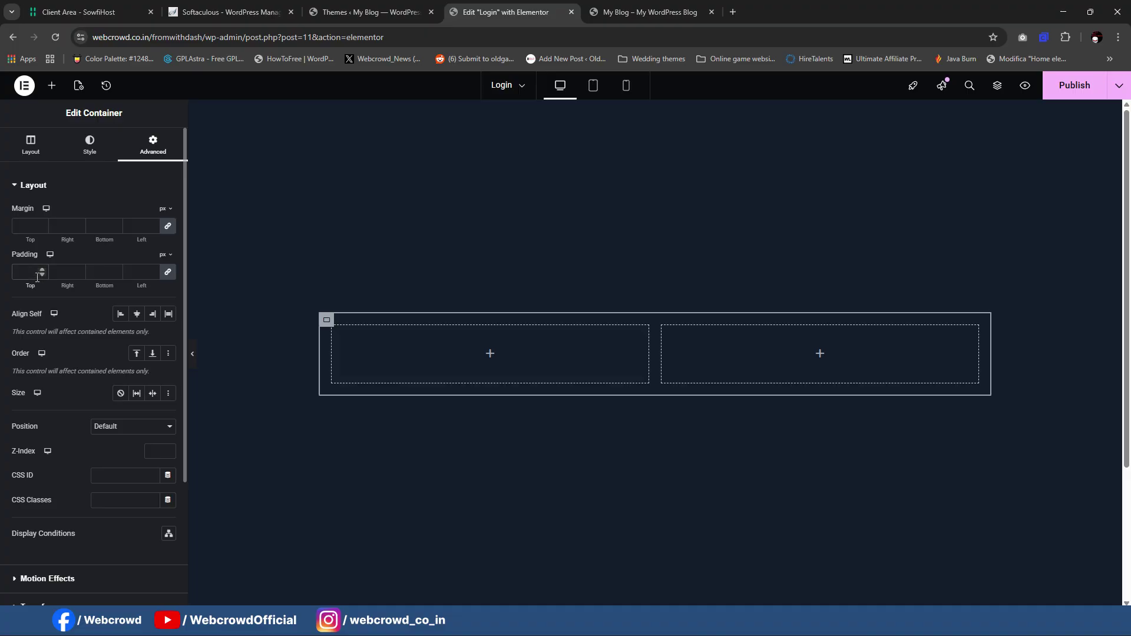
type("0")
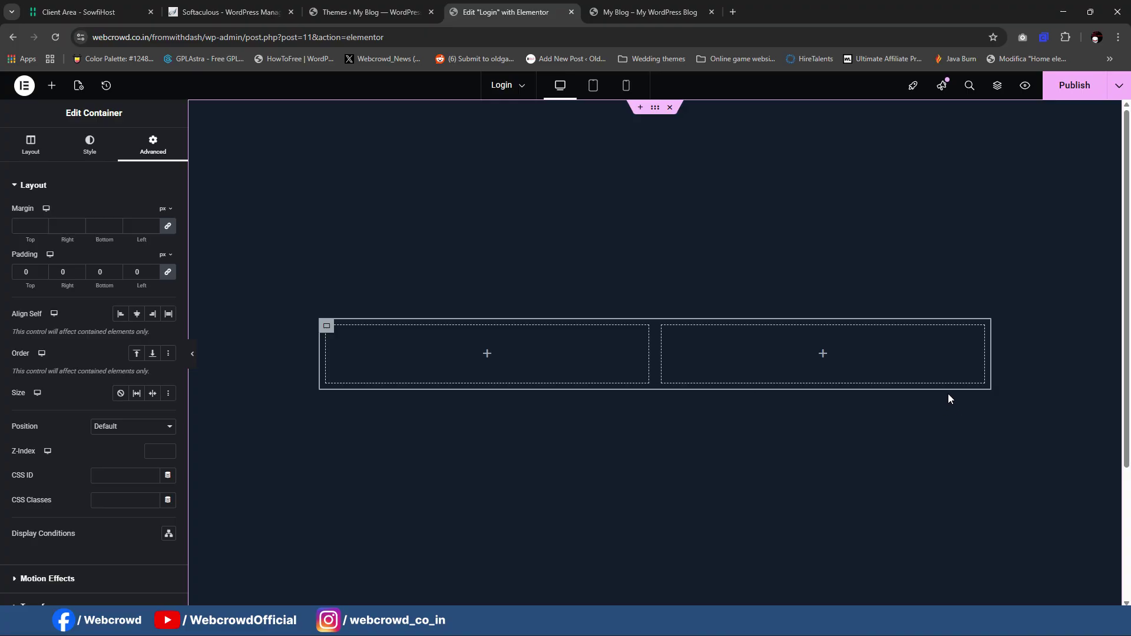
right_click(328, 328)
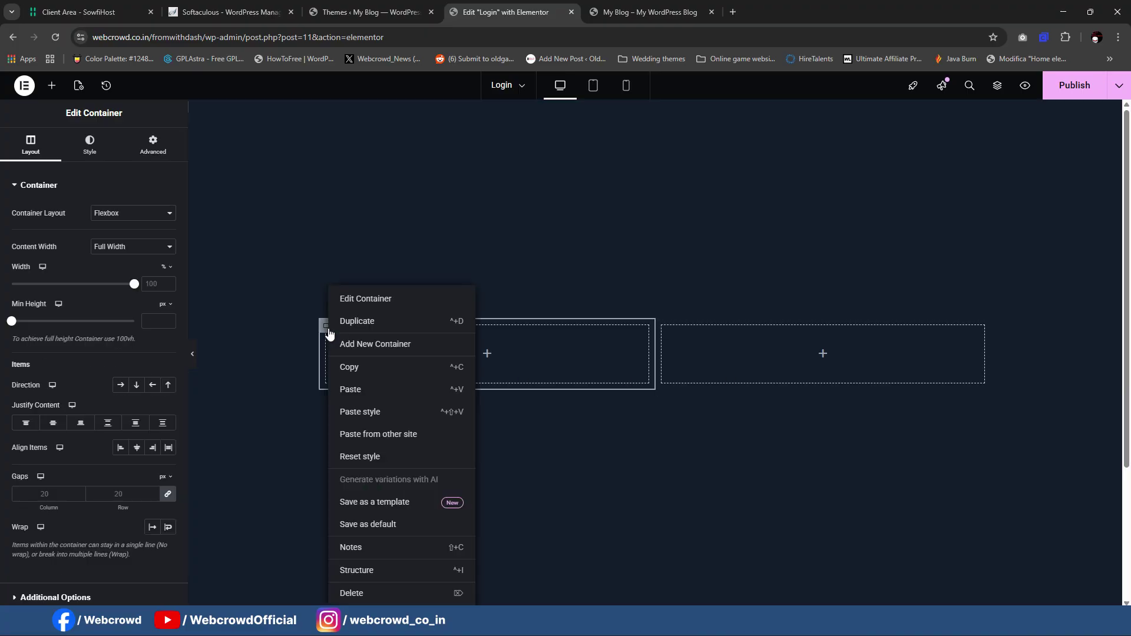
key("Escape")
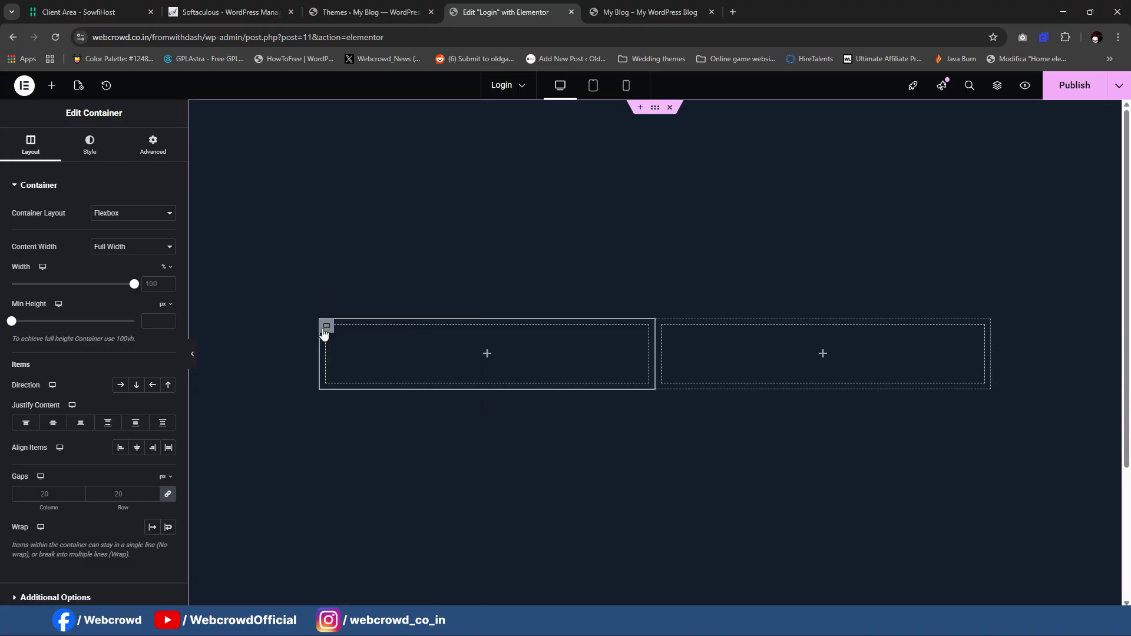
left_click(153, 144)
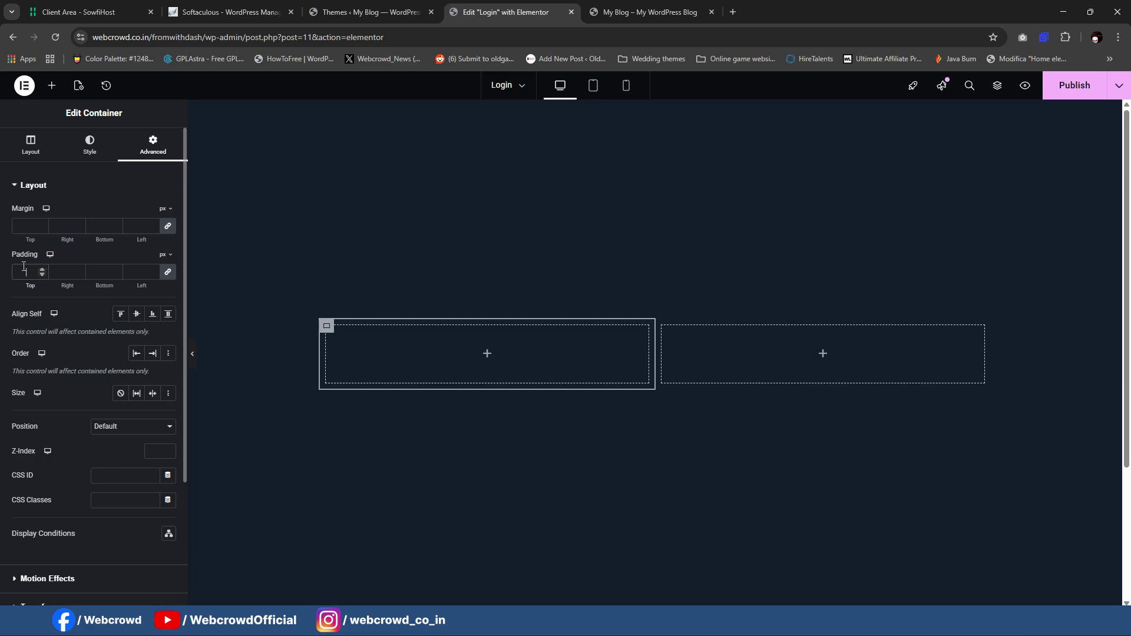
type("40")
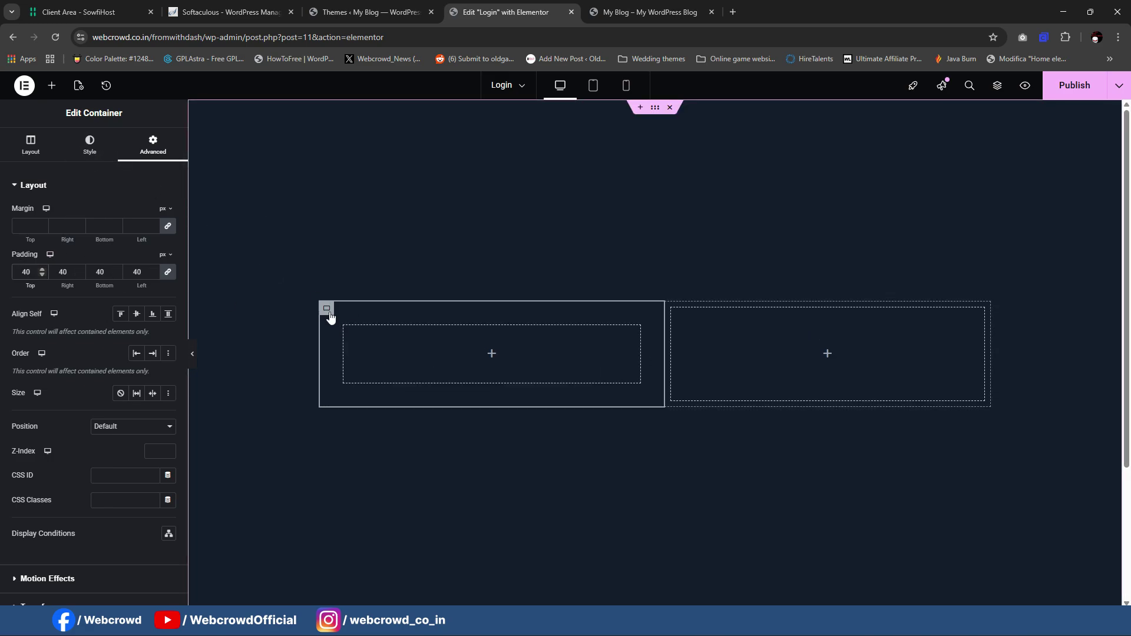
Step: Give the left column a 20 px border radius on its top and left corners, 0 elsewhere
left_click(88, 154)
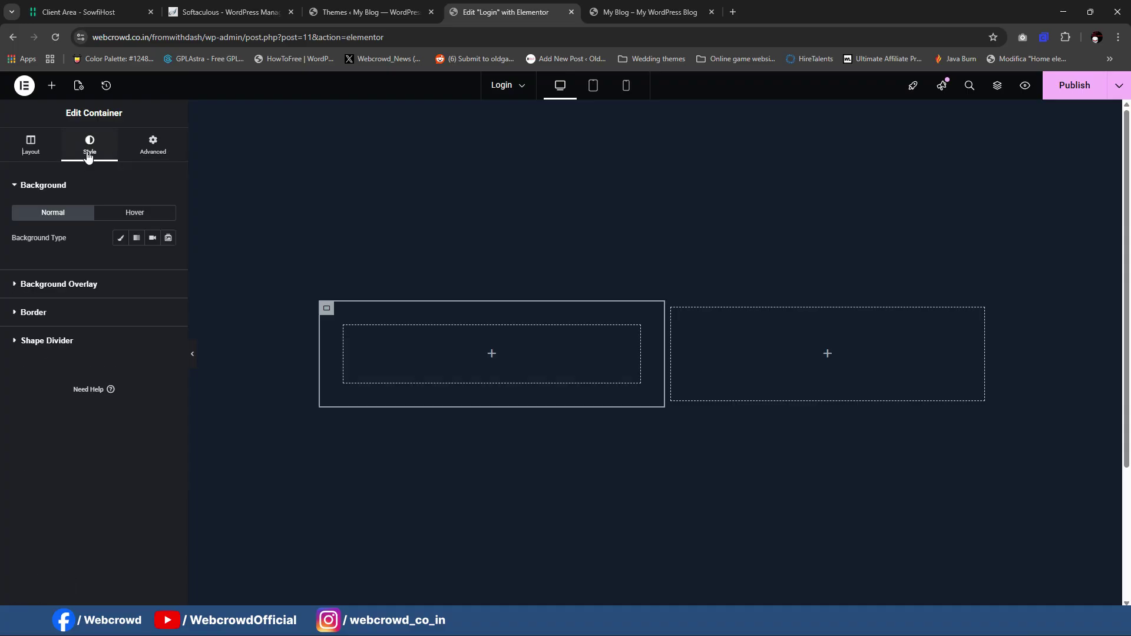
left_click(647, 12)
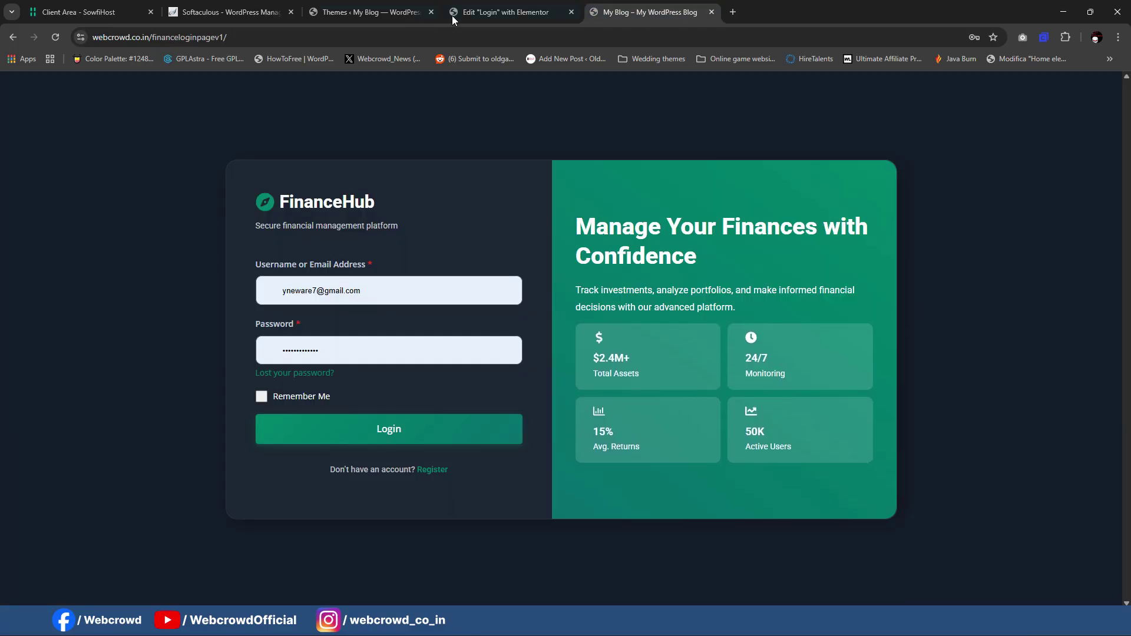
left_click(452, 15)
left_click(160, 487)
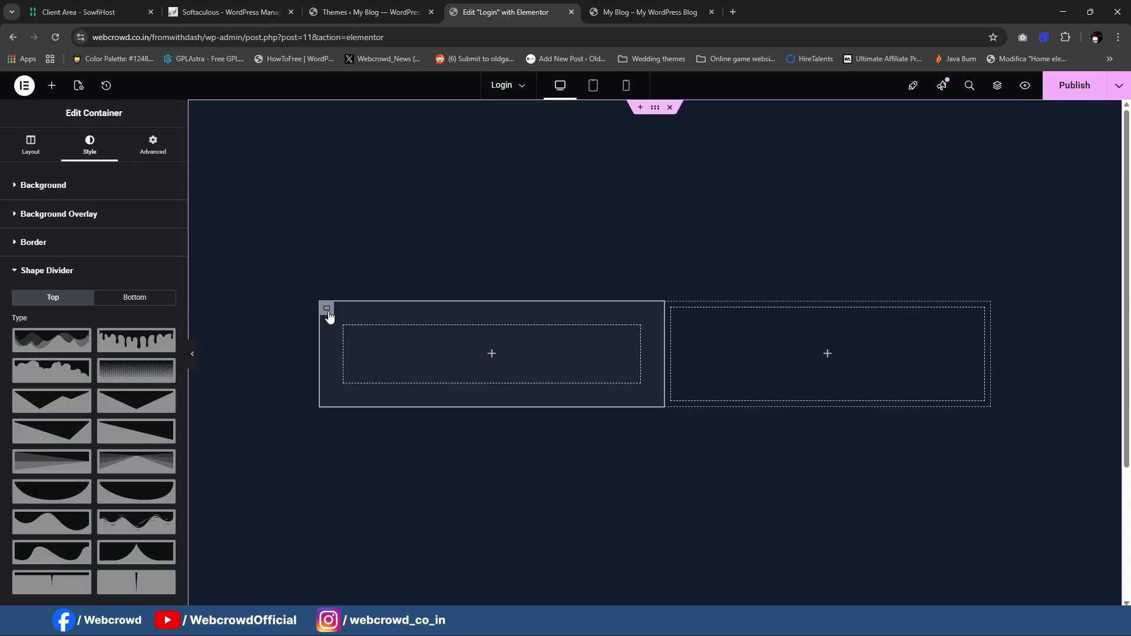
left_click(73, 252)
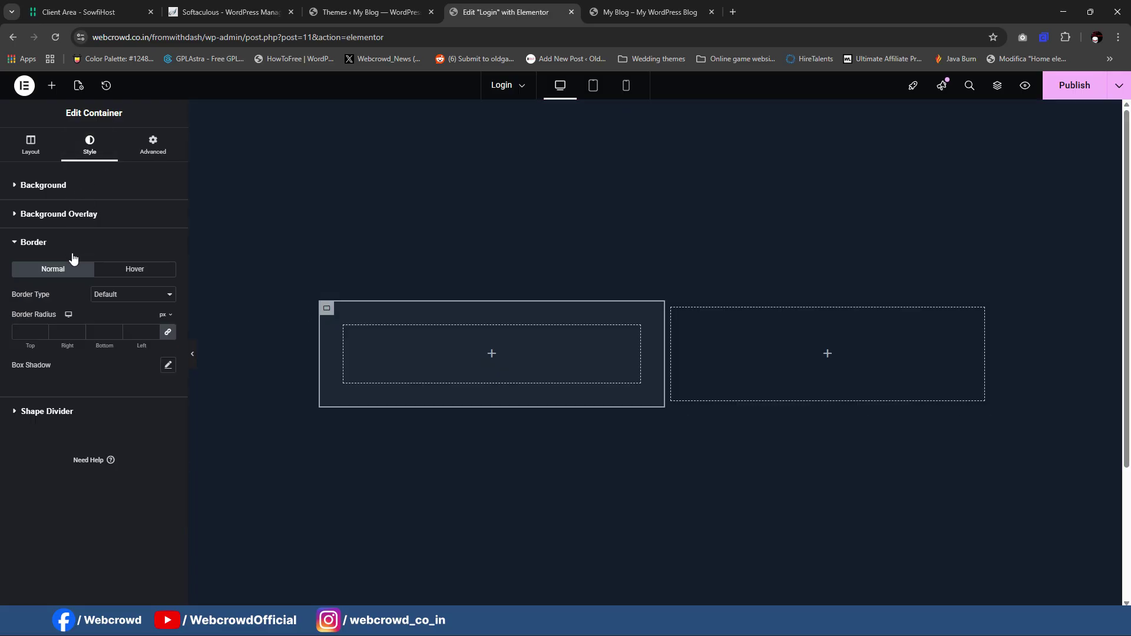
left_click(167, 332)
left_click(193, 354)
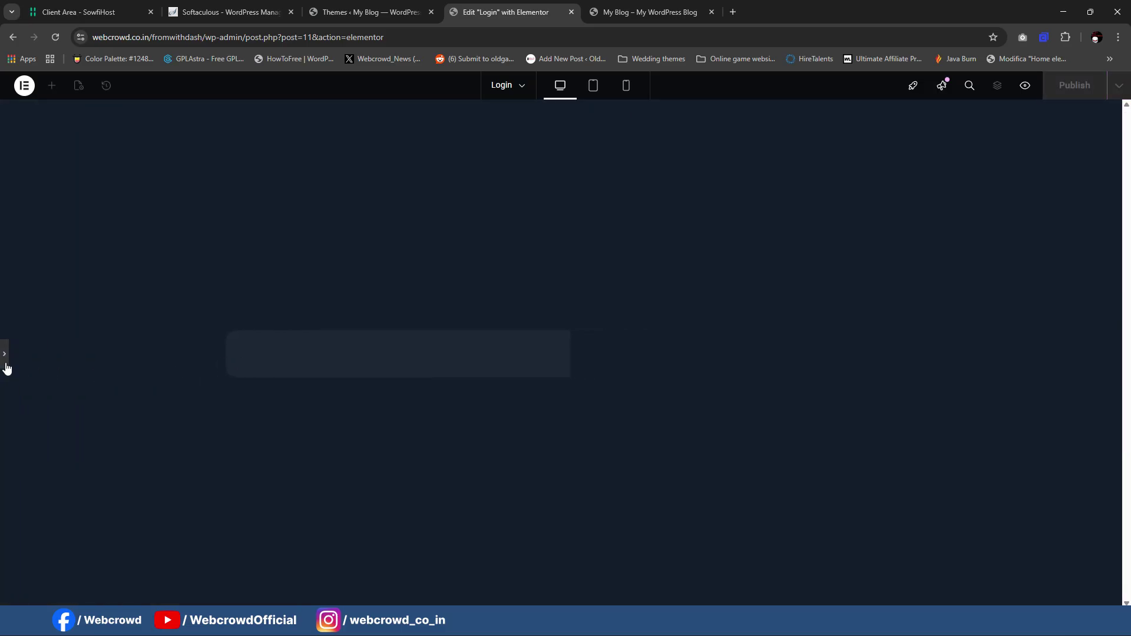
left_click(366, 361)
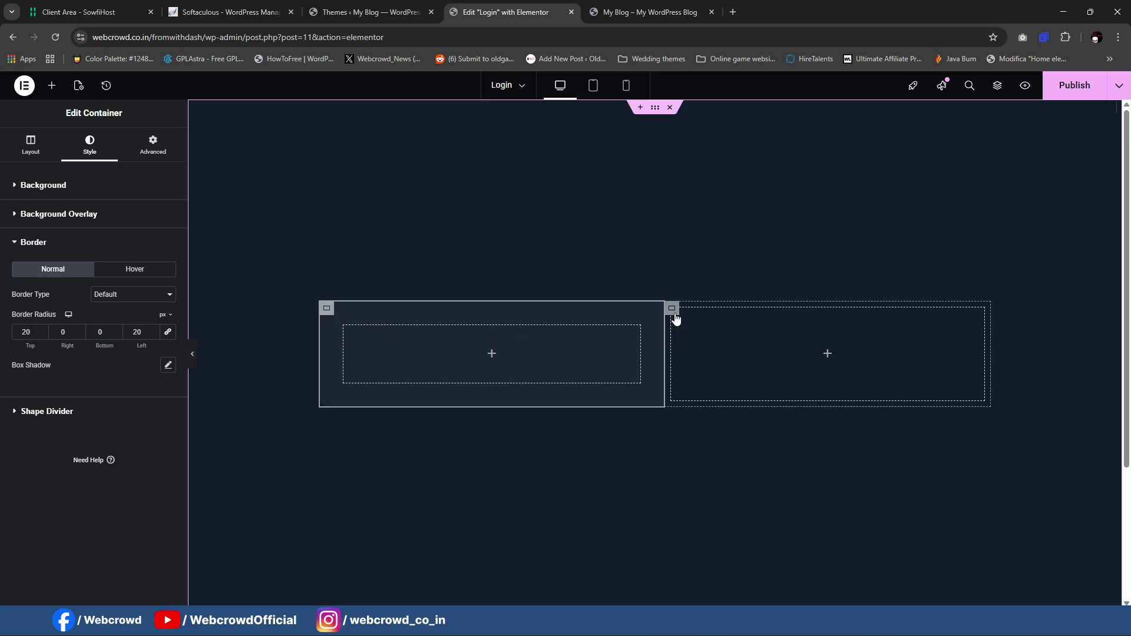
left_click(676, 316)
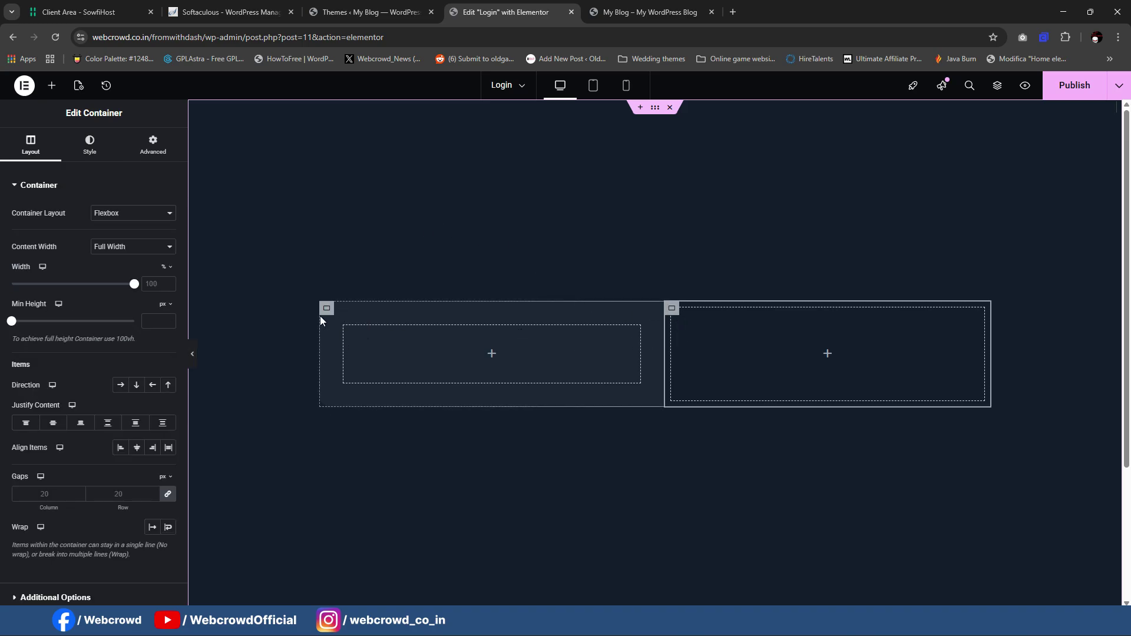
Step: Set the right column's linked padding to 40 and compare with the reference page
left_click(153, 147)
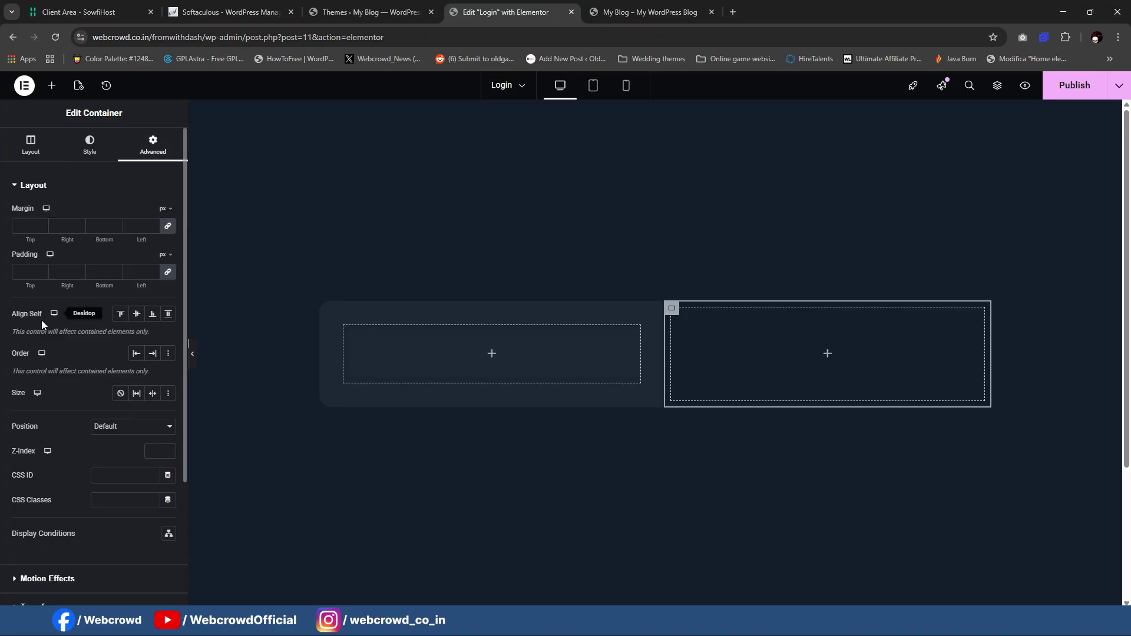
left_click(24, 272)
type("40")
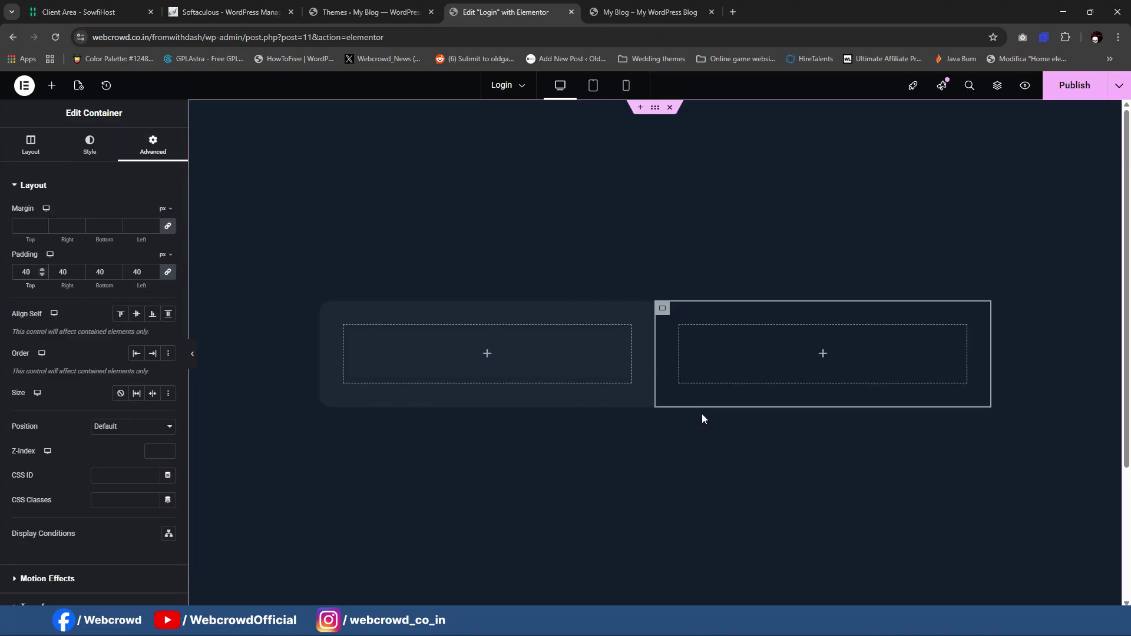
left_click(651, 11)
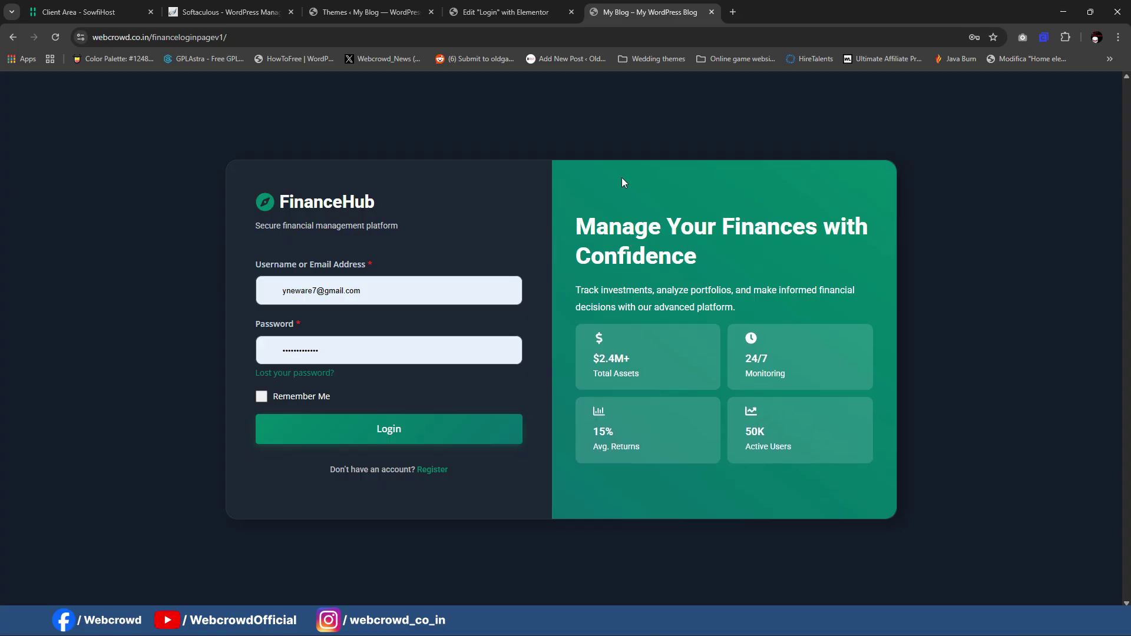
key("ctrl+shift+Tab")
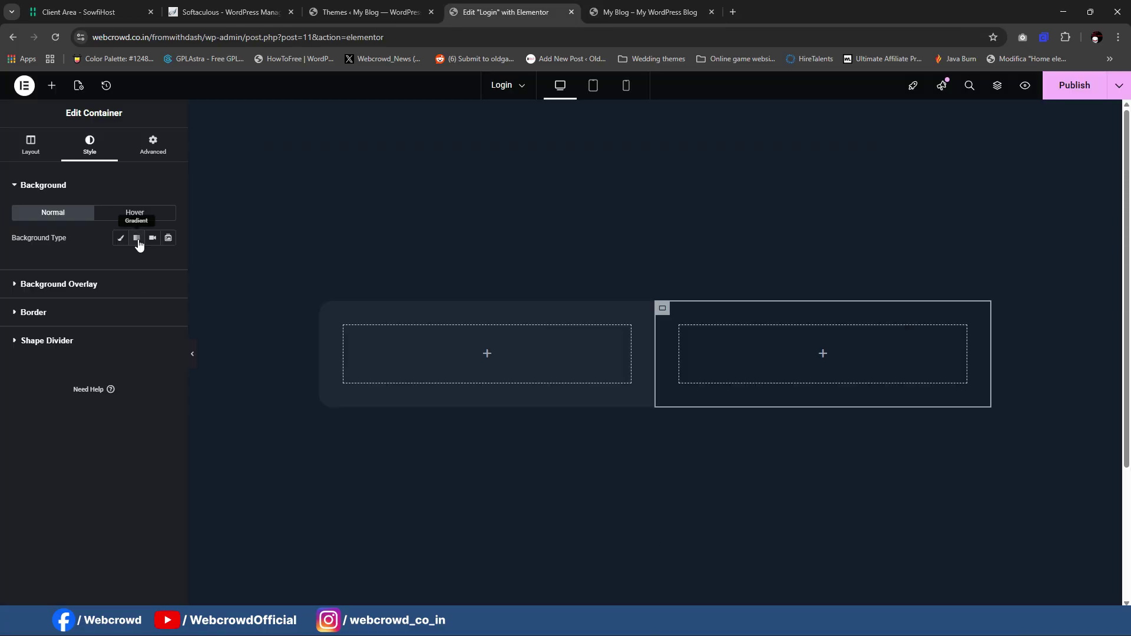
Step: Switch the right column to a gradient background with first colour #0A896C, saved as global colour '1'
left_click(136, 238)
left_click(168, 321)
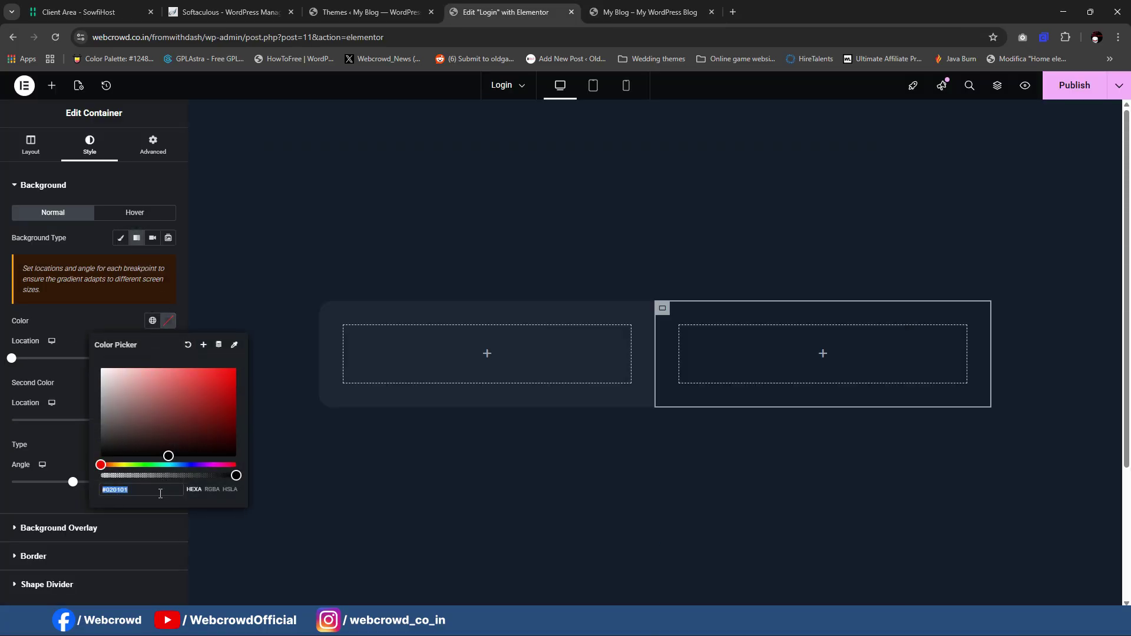
type("#0A896C")
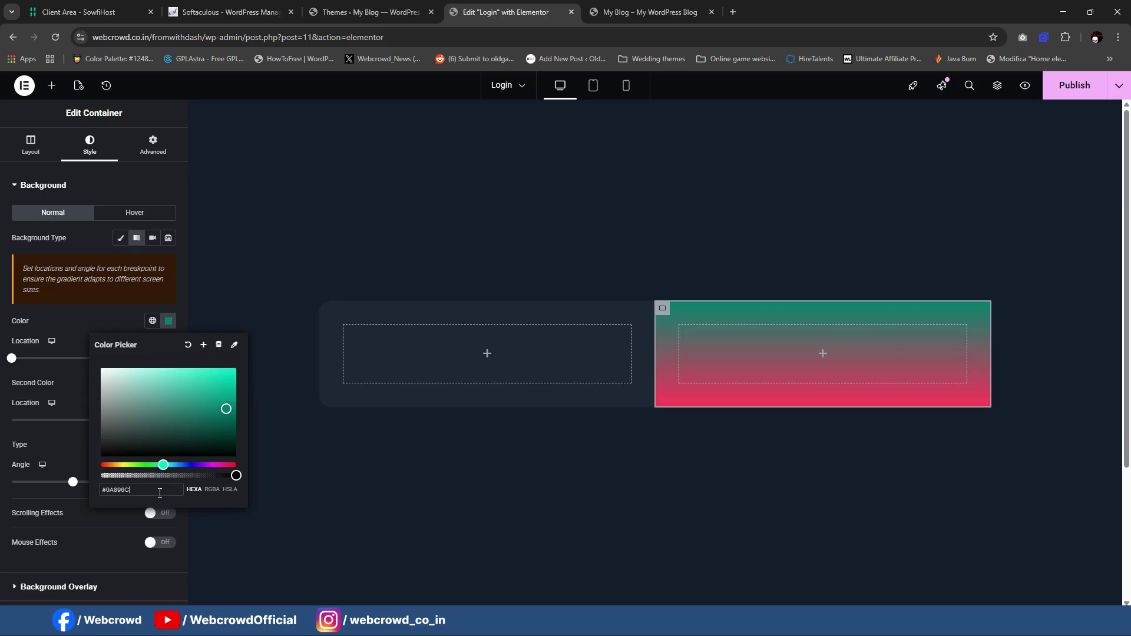
left_click(204, 344)
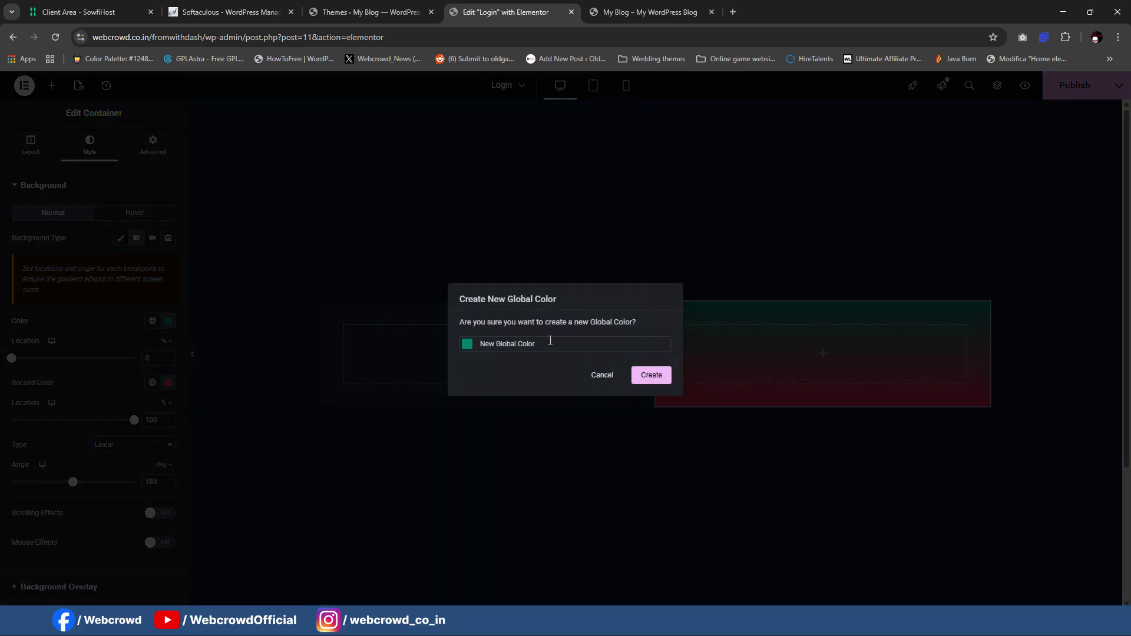
left_click_drag(550, 341, 515, 340)
type("1")
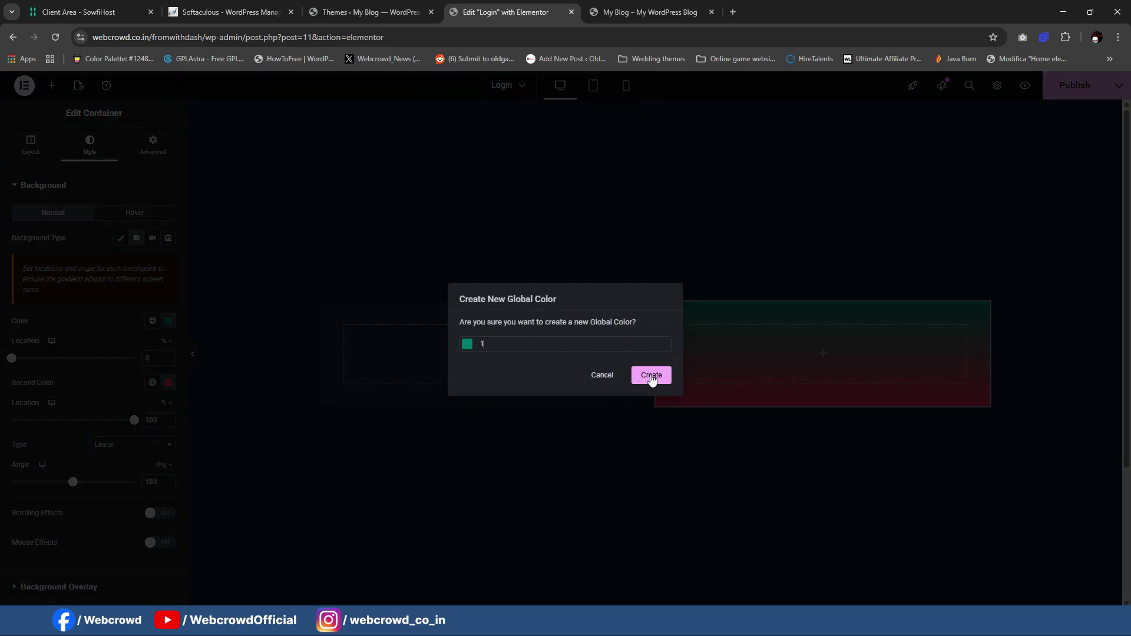
left_click(651, 375)
Step: Set the second gradient colour to #06936B, save it globally, and adjust the angle to 180°
left_click(152, 383)
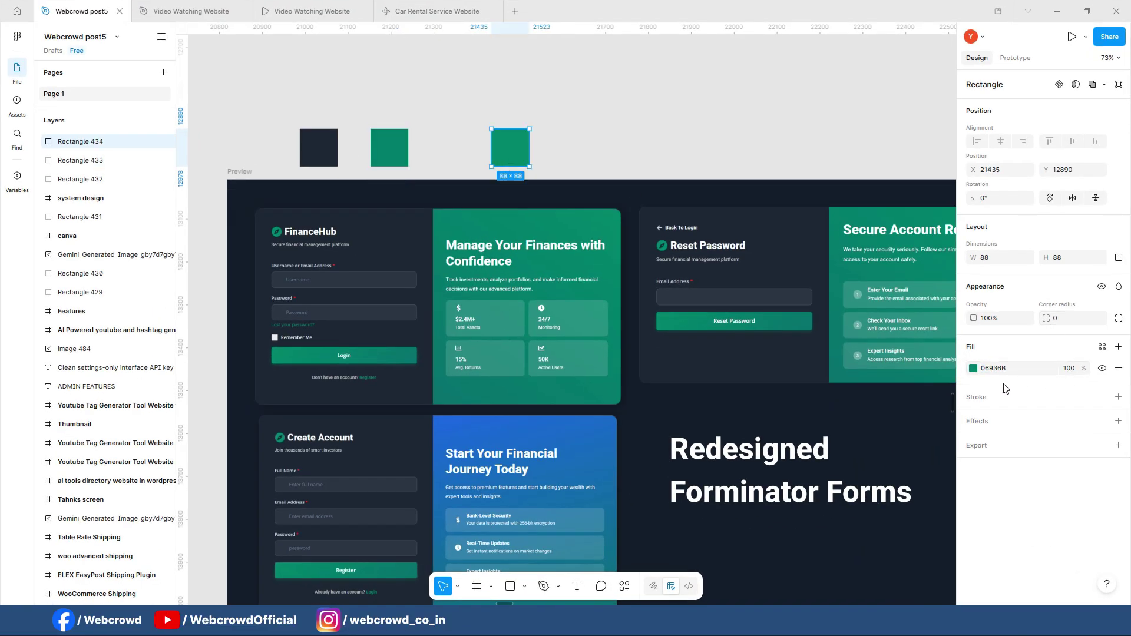
left_click(996, 368)
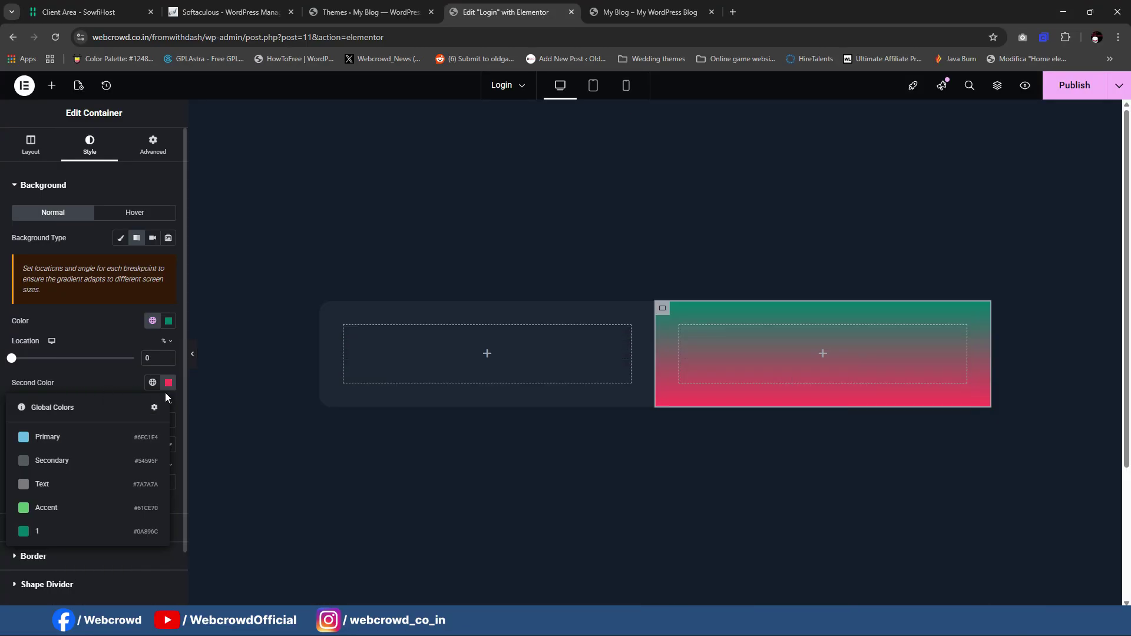
left_click(168, 384)
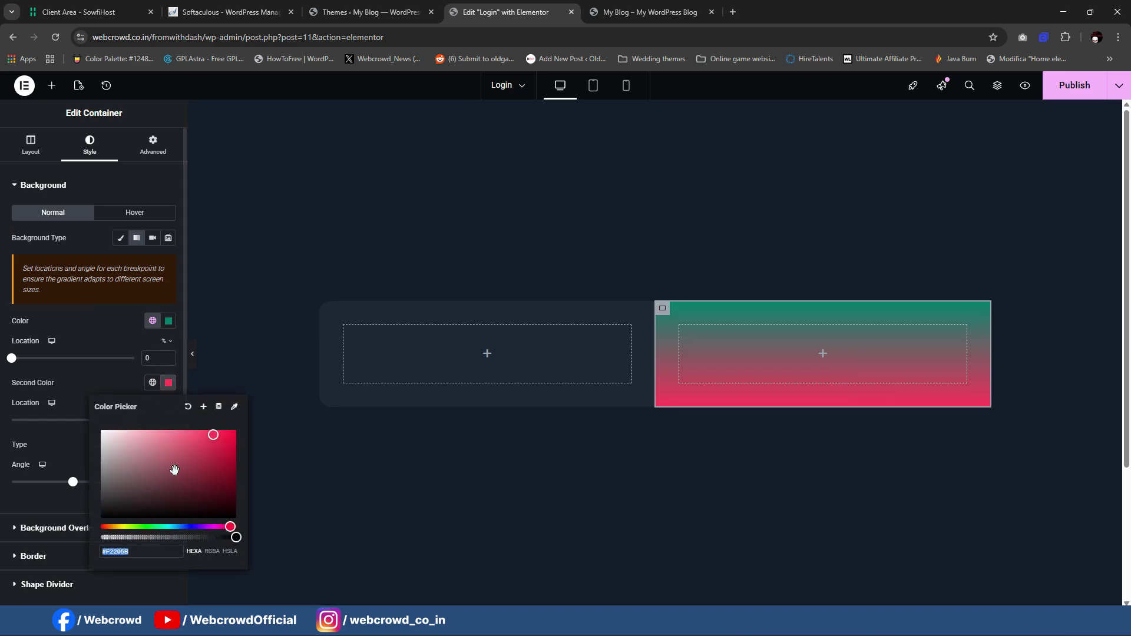
type("#06936B")
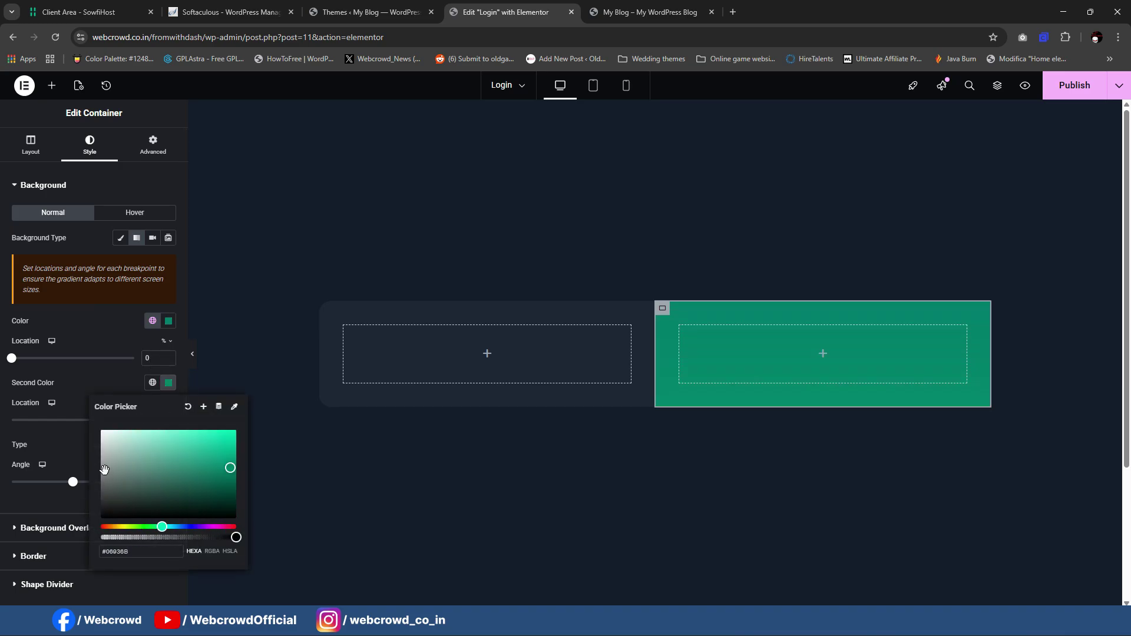
left_click(204, 407)
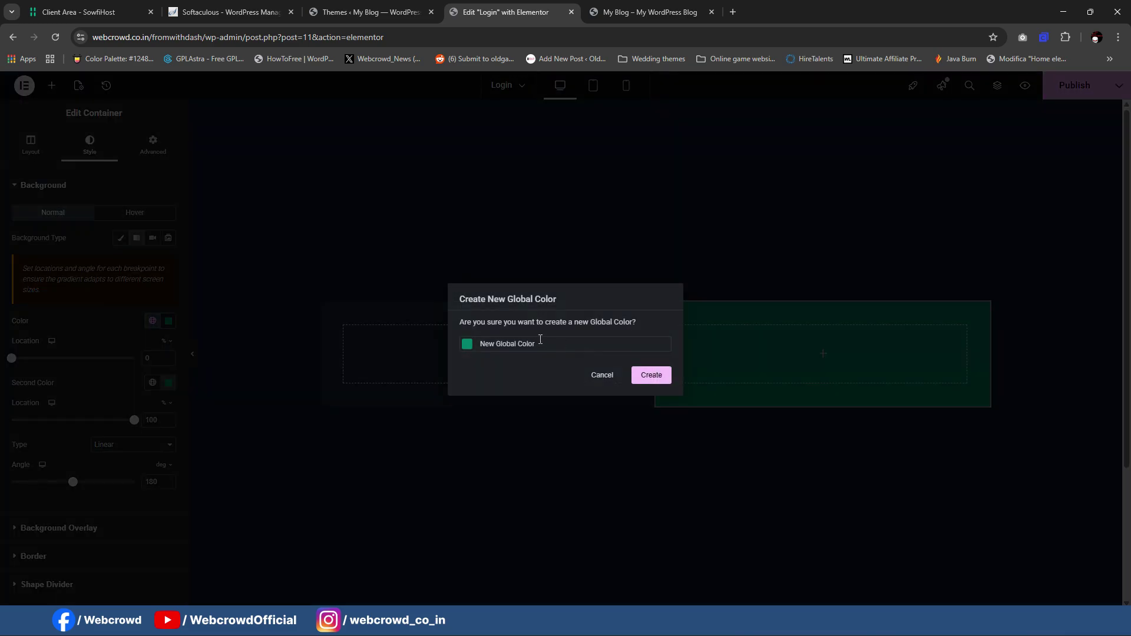
left_click_drag(540, 339, 447, 336)
type("1")
left_click(650, 375)
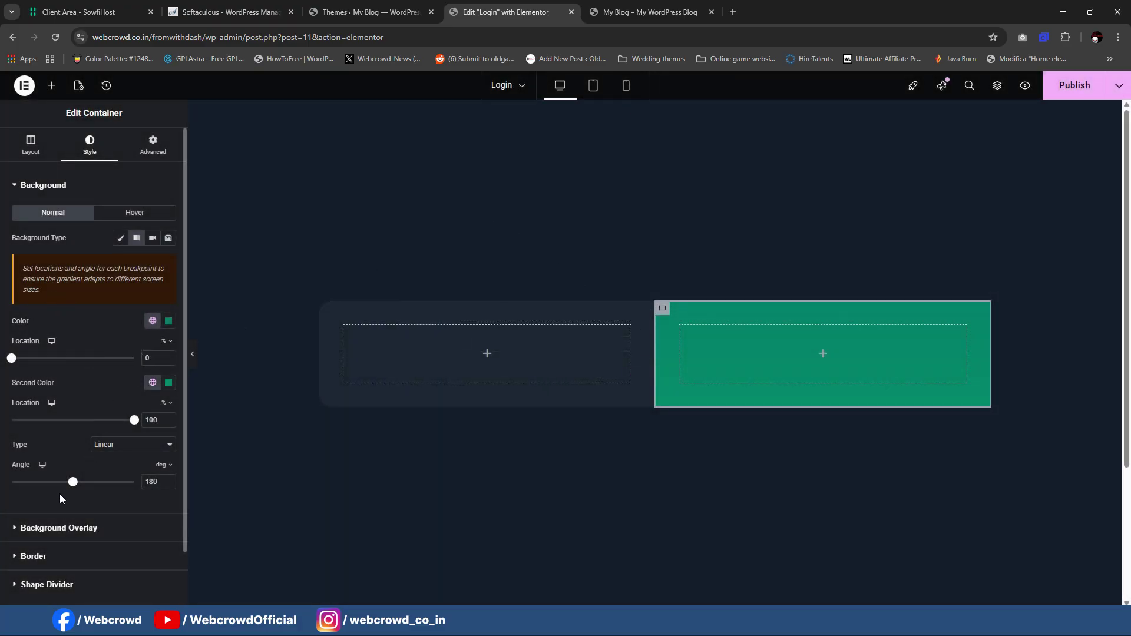
mouse_move(74, 485)
left_mouse_down()
mouse_move(40, 484)
mouse_move(111, 486)
mouse_move(74, 491)
left_mouse_up()
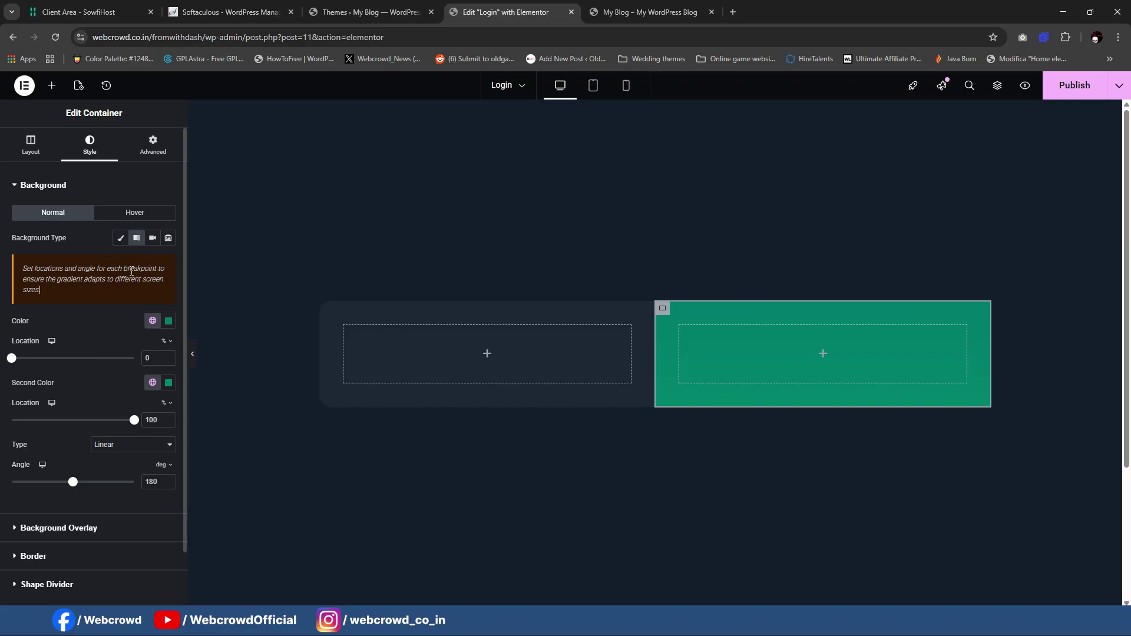
scroll(74, 391, "down", 1)
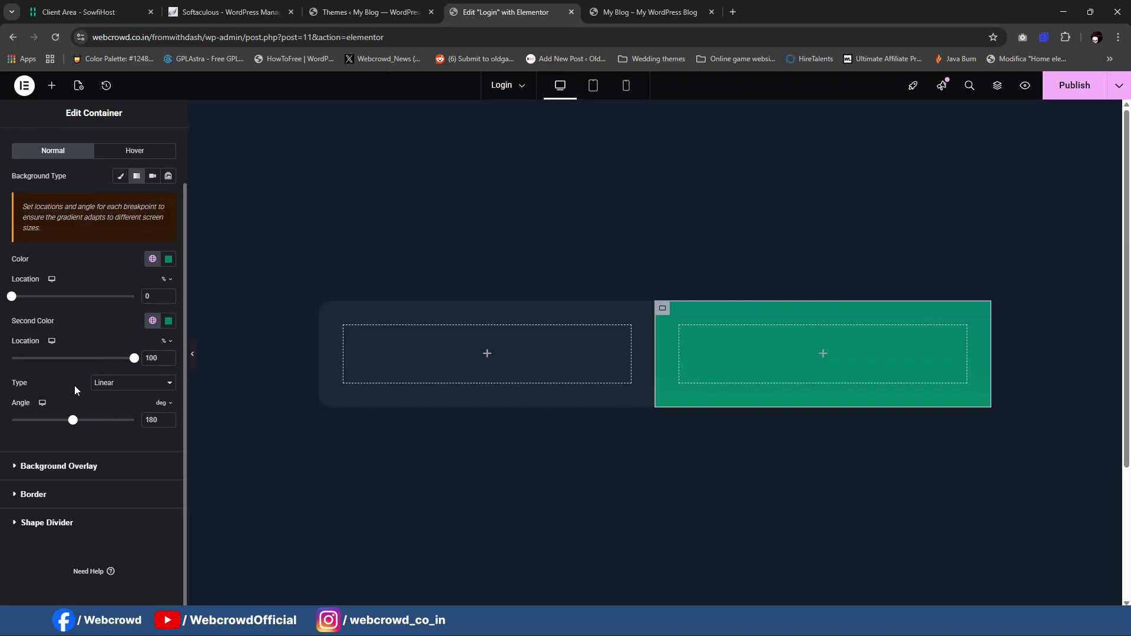
Step: Enter a 20 px corner radius on the right container and preview it
left_click(86, 500)
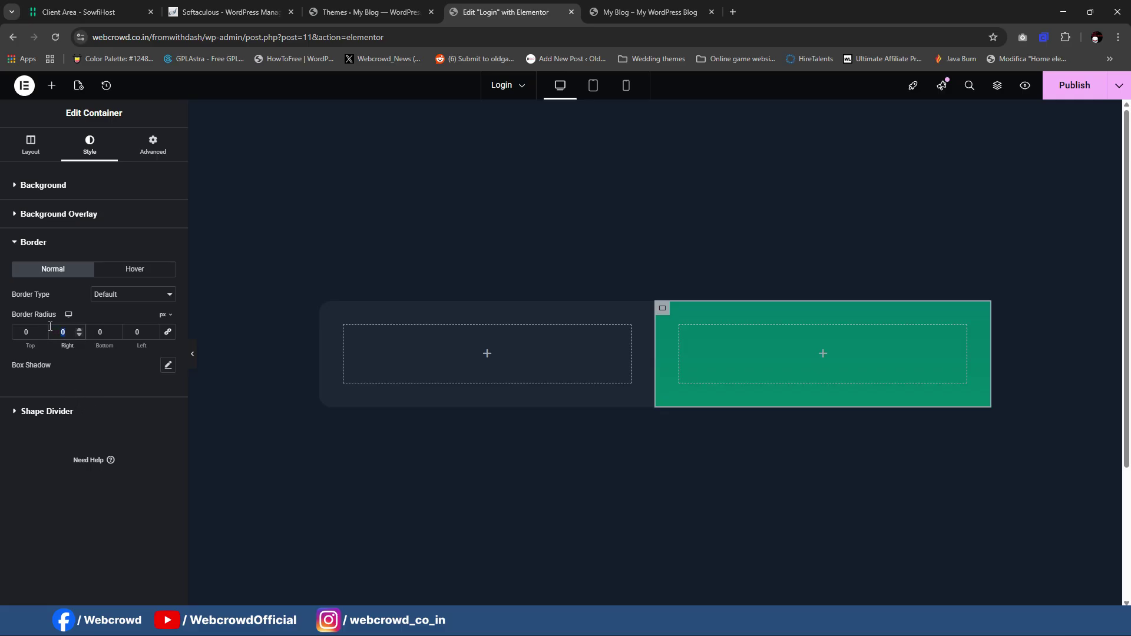
type("20")
left_click_drag(31, 332, 2, 336)
type("20")
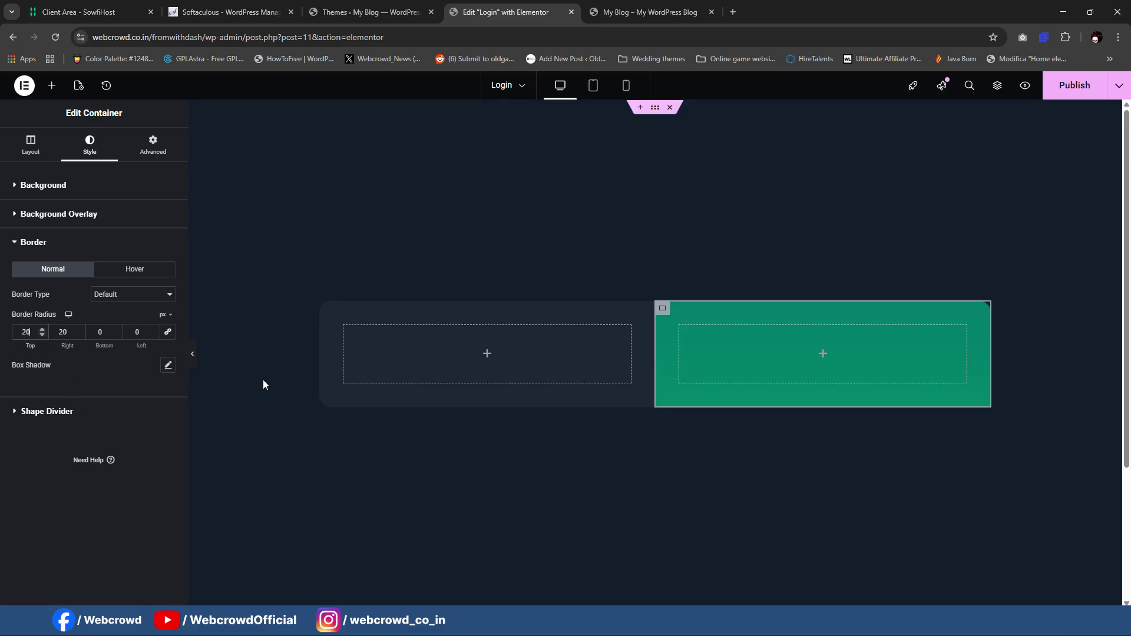
left_click(192, 353)
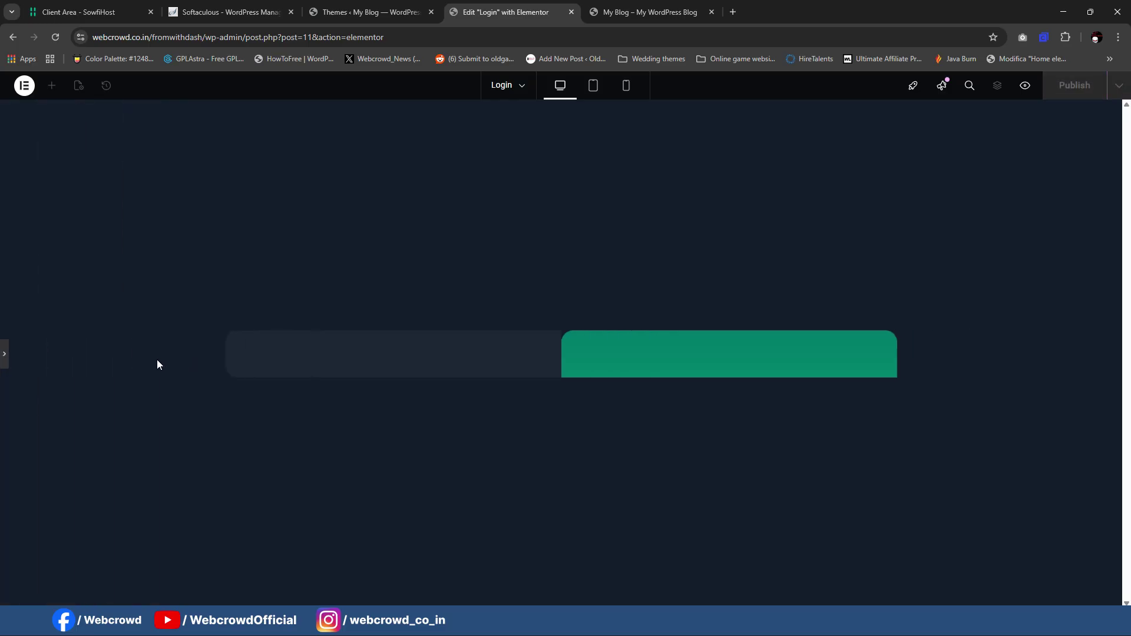
left_click(5, 356)
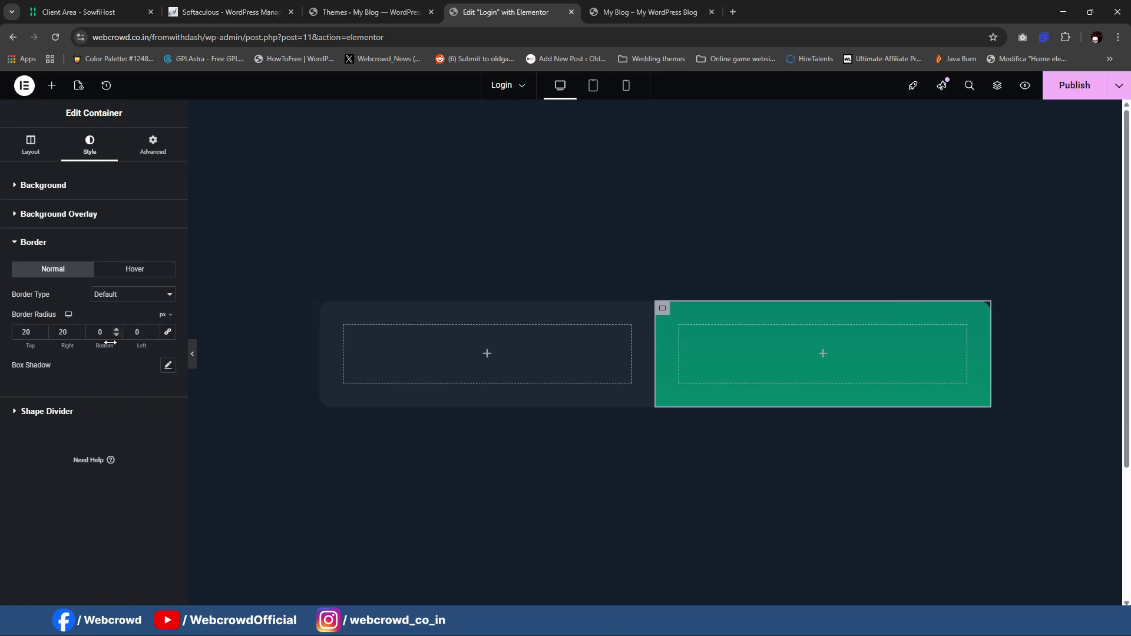
Step: Fine-tune the bottom and right corner values, preview, and compare with the reference login page
double_click(100, 333)
type("2")
double_click(67, 333)
left_click(33, 331)
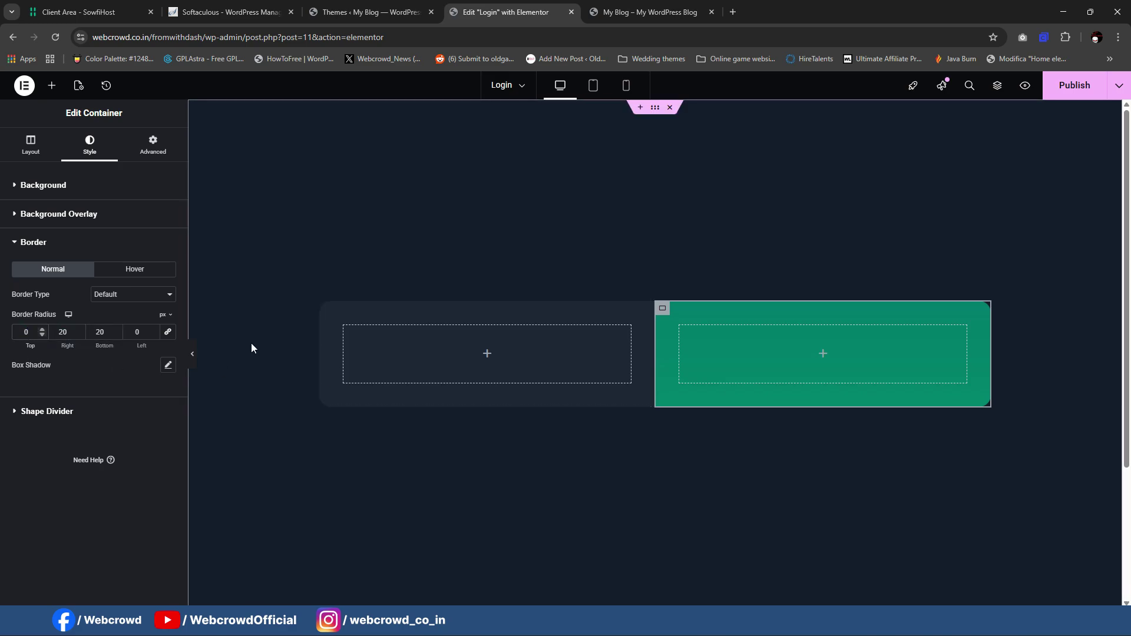
left_click(192, 356)
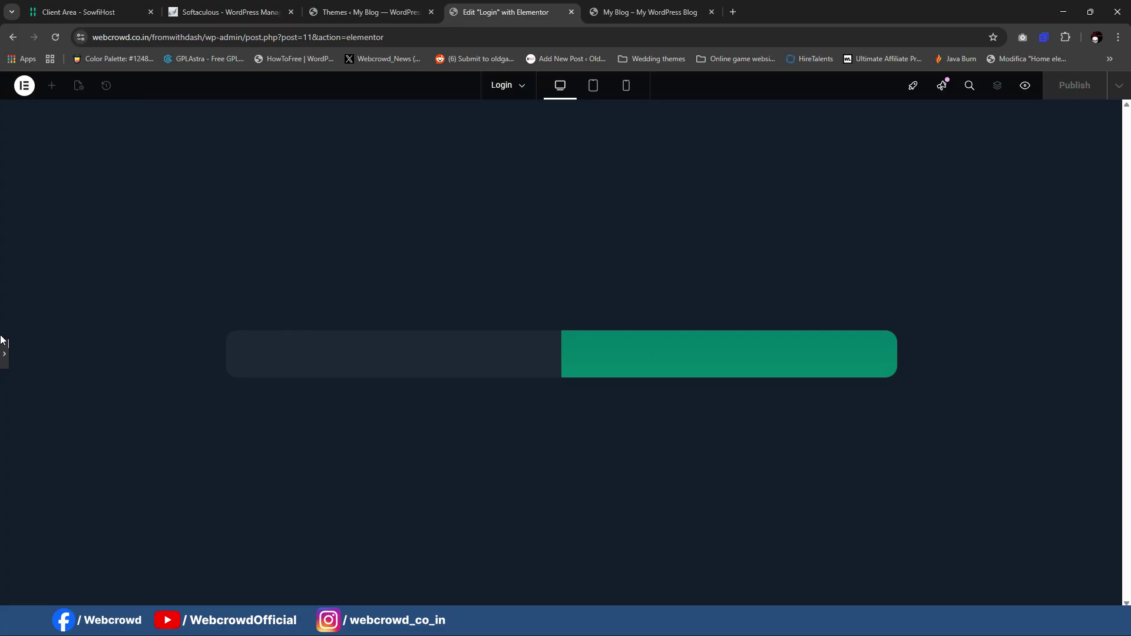
left_click(4, 353)
left_click(635, 11)
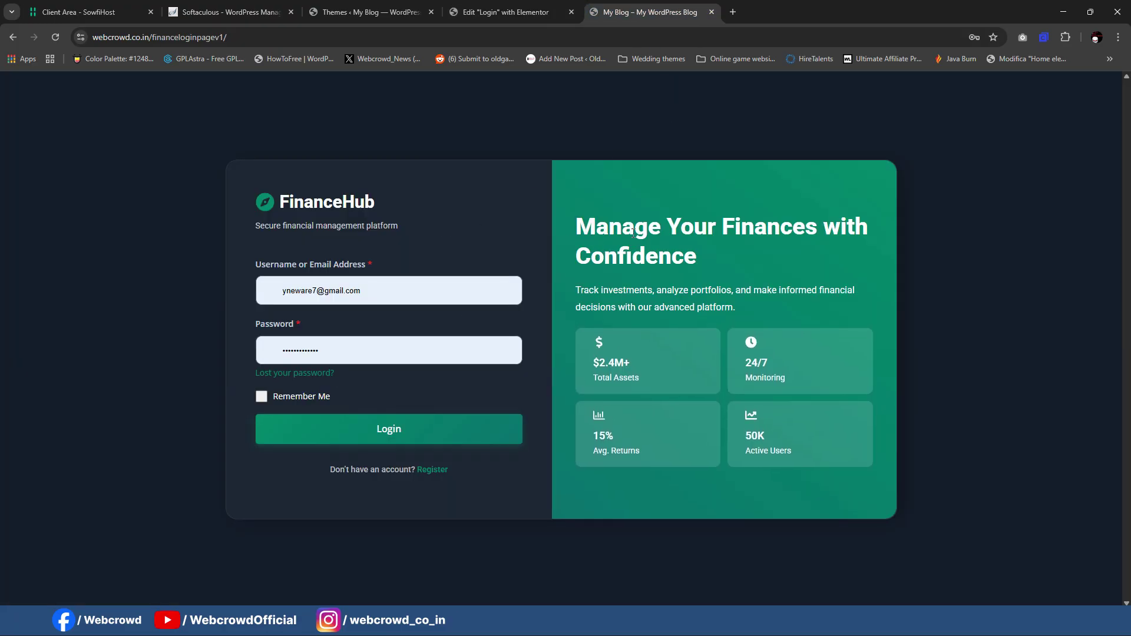
left_click(506, 12)
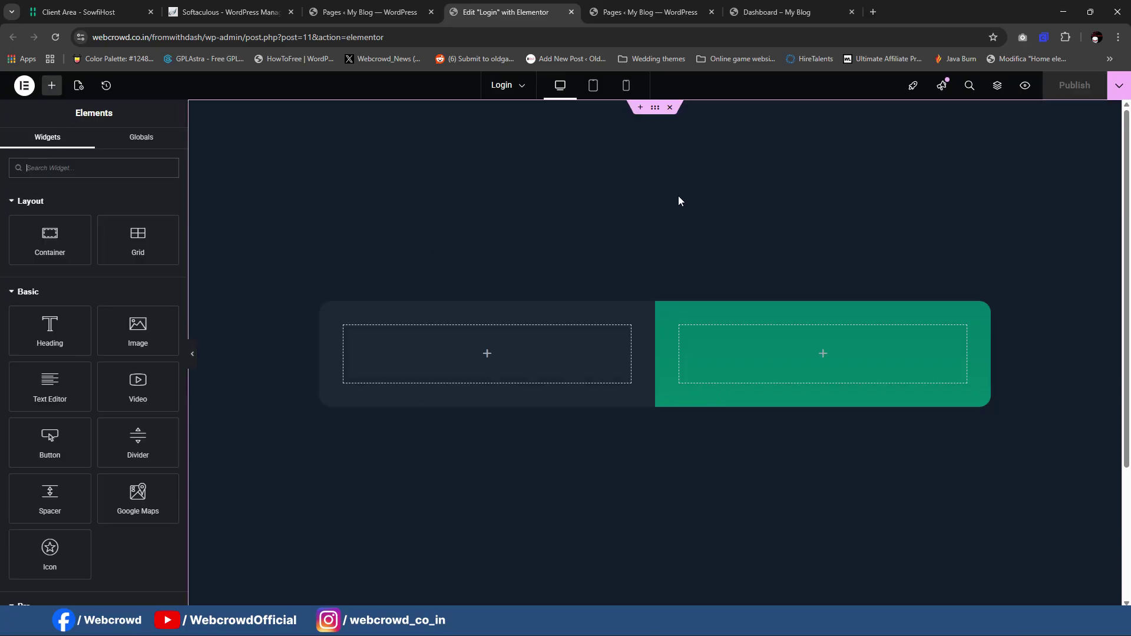
Step: Search for the Heading widget and drop it into the right green container
mouse_move(723, 624)
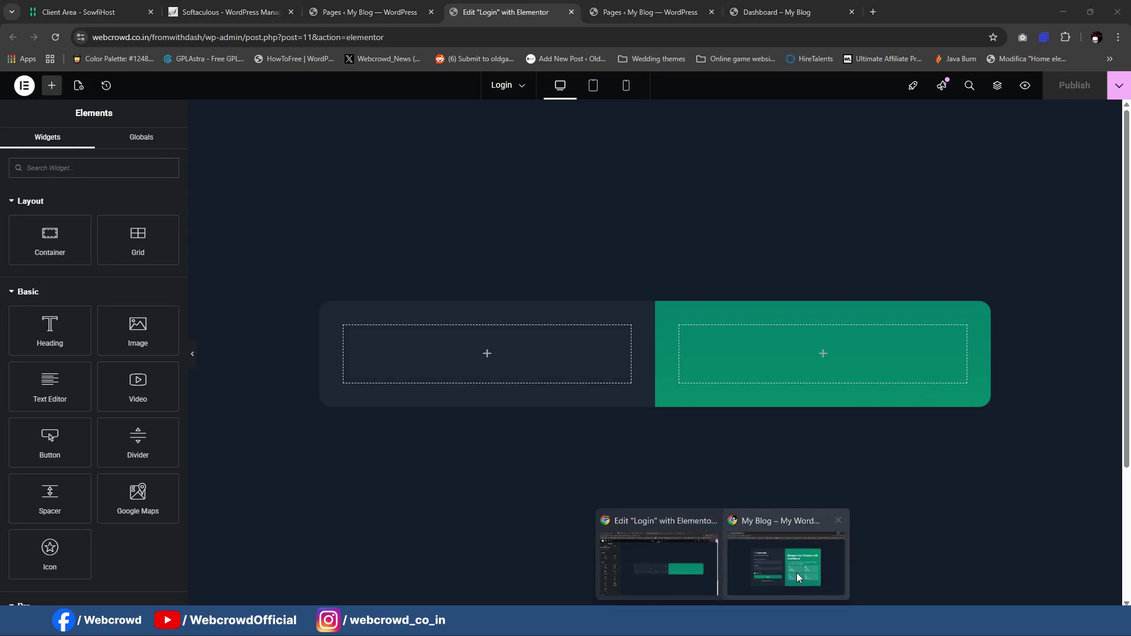
left_click(796, 573)
left_click_drag(576, 226, 695, 253)
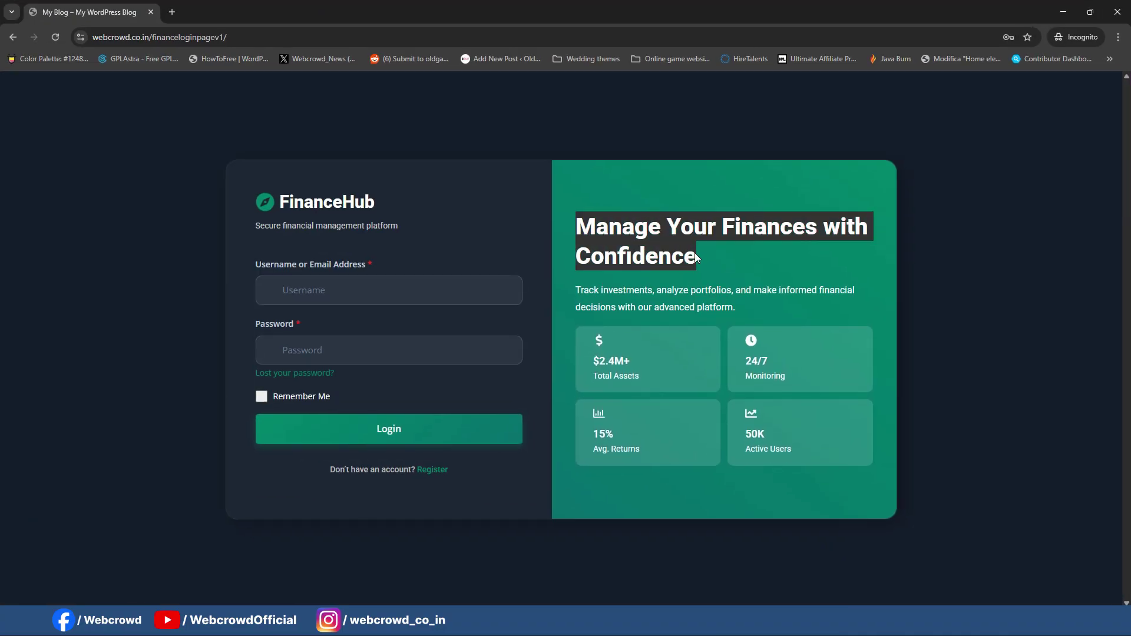
left_click(701, 256)
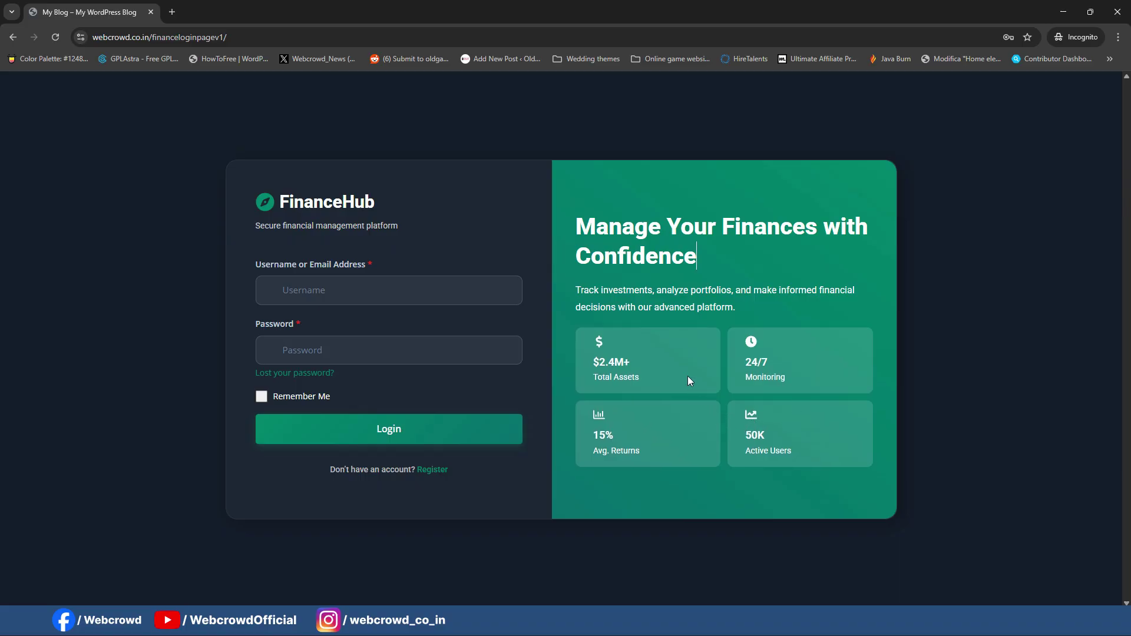
left_click(1064, 11)
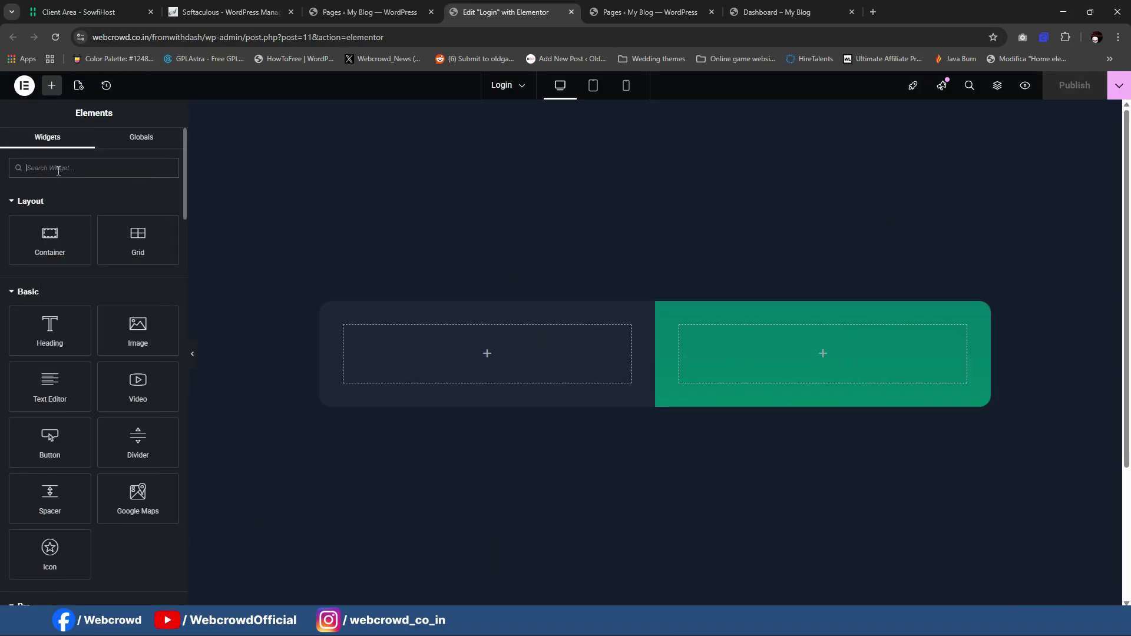
type("head")
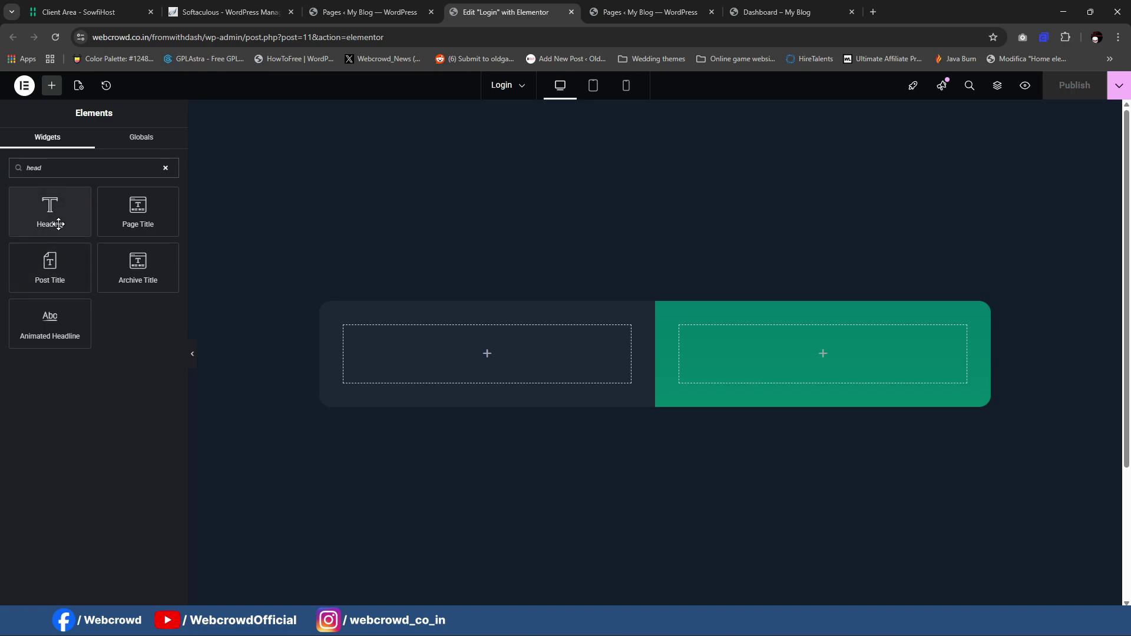
left_click_drag(53, 224, 805, 354)
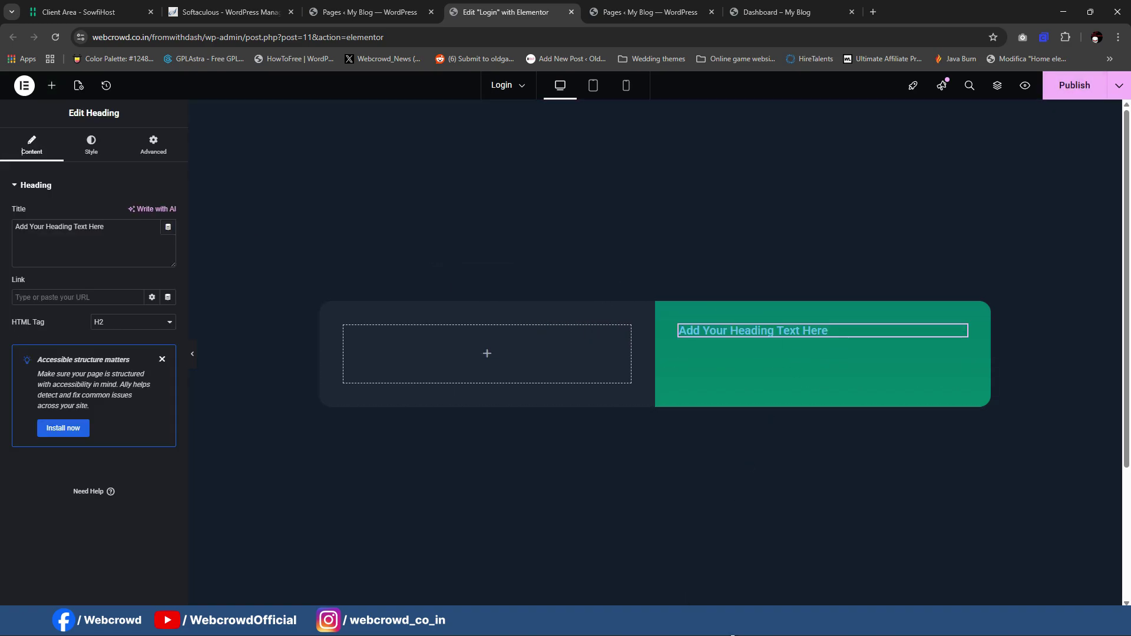
Step: Paste 'Manage Your Finances with Confidence' as the heading title and make it an H1
left_click(807, 575)
left_click_drag(575, 220, 705, 253)
key("ctrl+c")
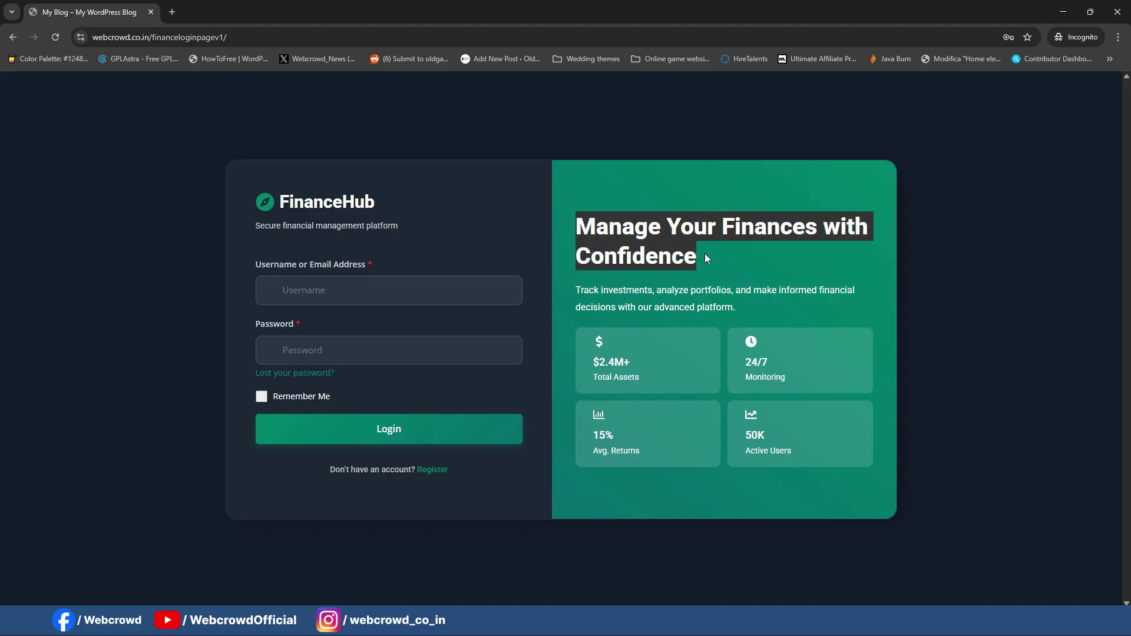
key("alt+Tab")
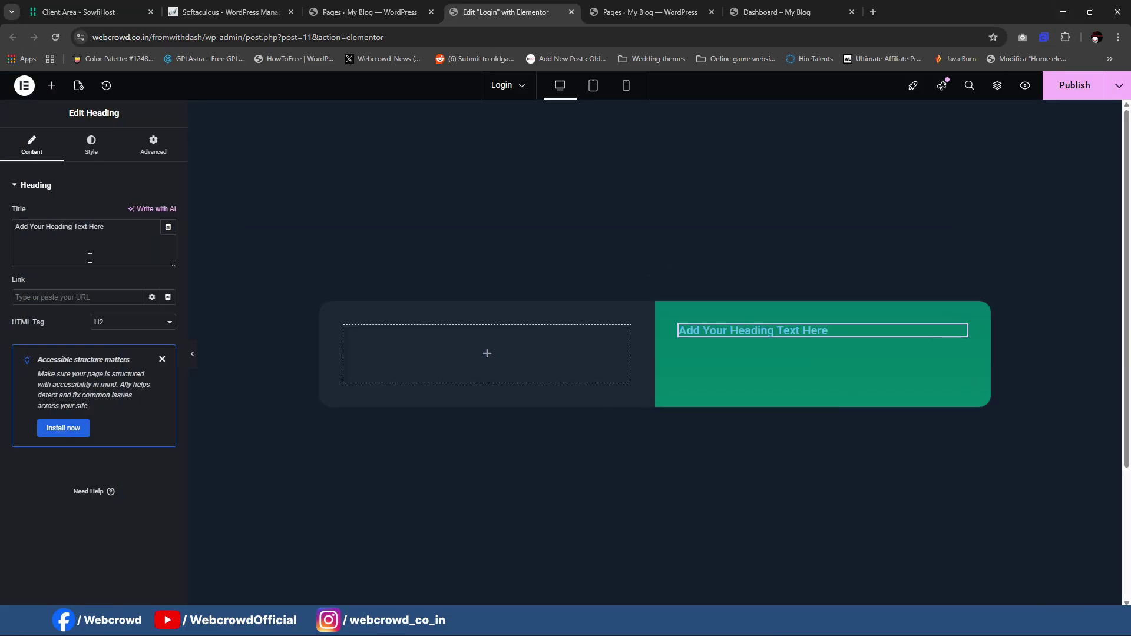
left_click(89, 258)
key("ctrl+a")
key("ctrl+v")
left_click(118, 322)
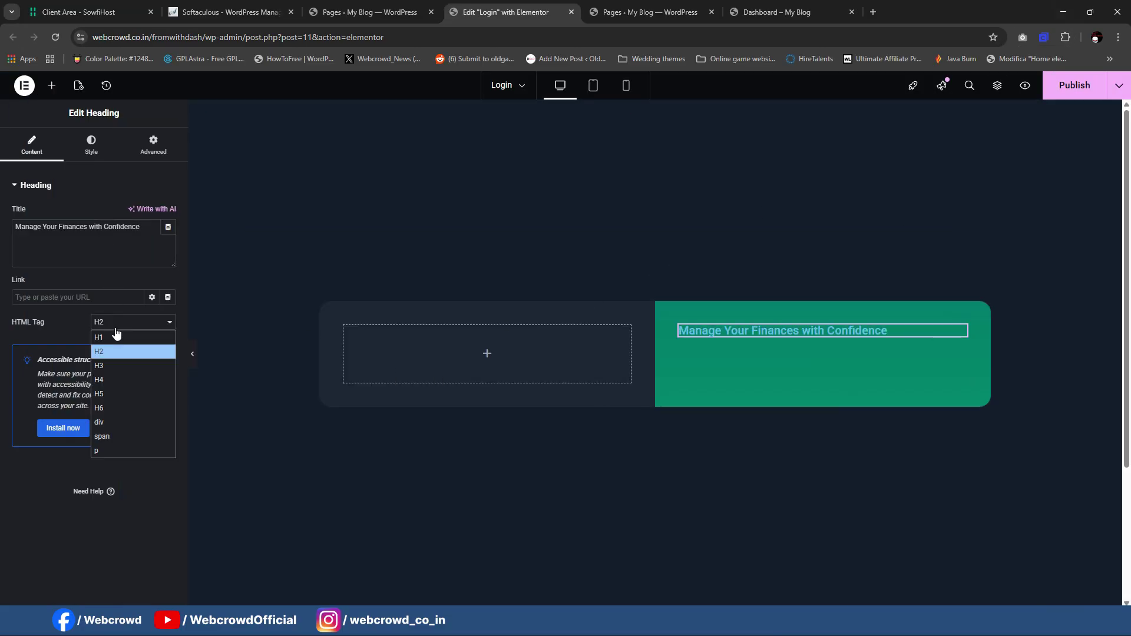
left_click(111, 335)
left_click(91, 145)
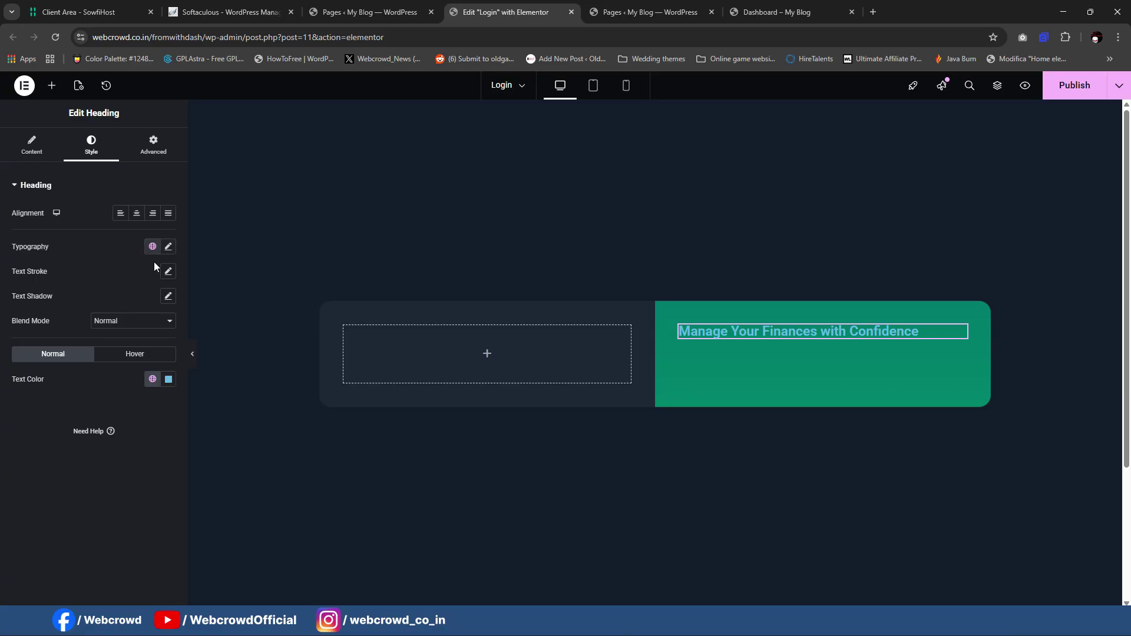
Step: Set the heading font size to 3.9 rem
left_click(168, 248)
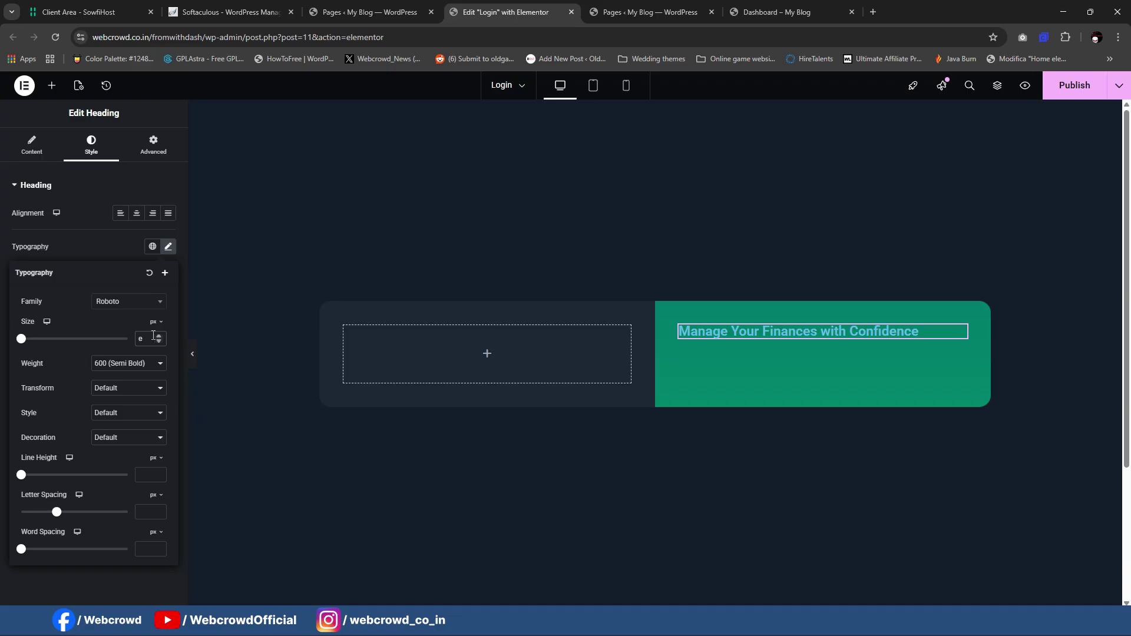
left_click(153, 357)
type("2.1")
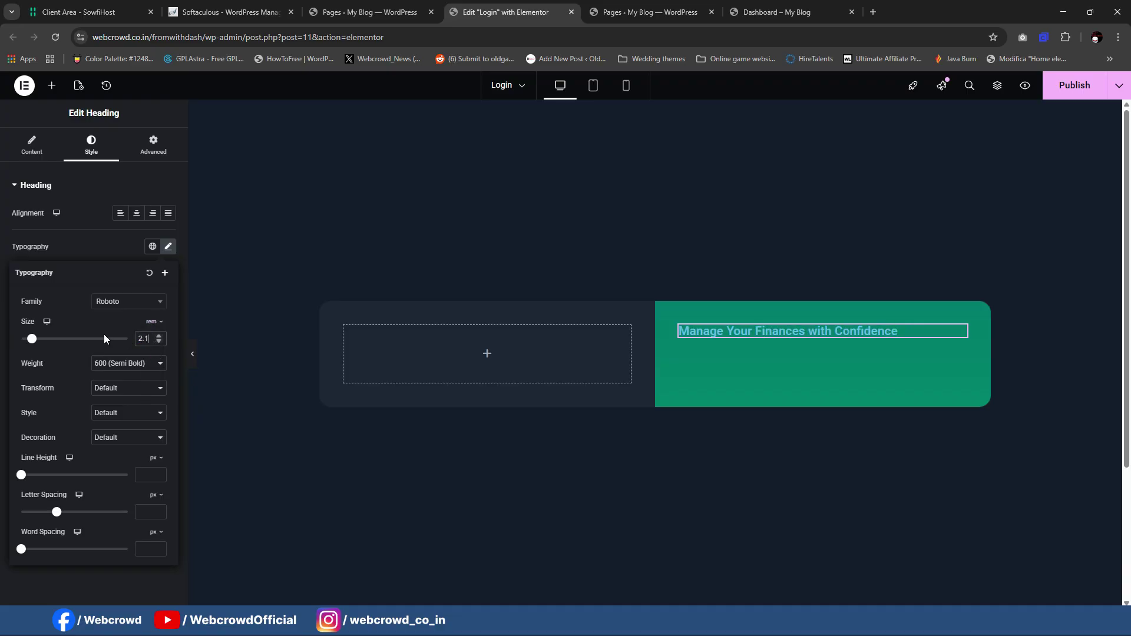
type(".7")
key("Up")
key("Up")
key("Up")
key("Up")
key("Up")
key("Up")
key("Up")
key("Up")
key("Up")
key("Up")
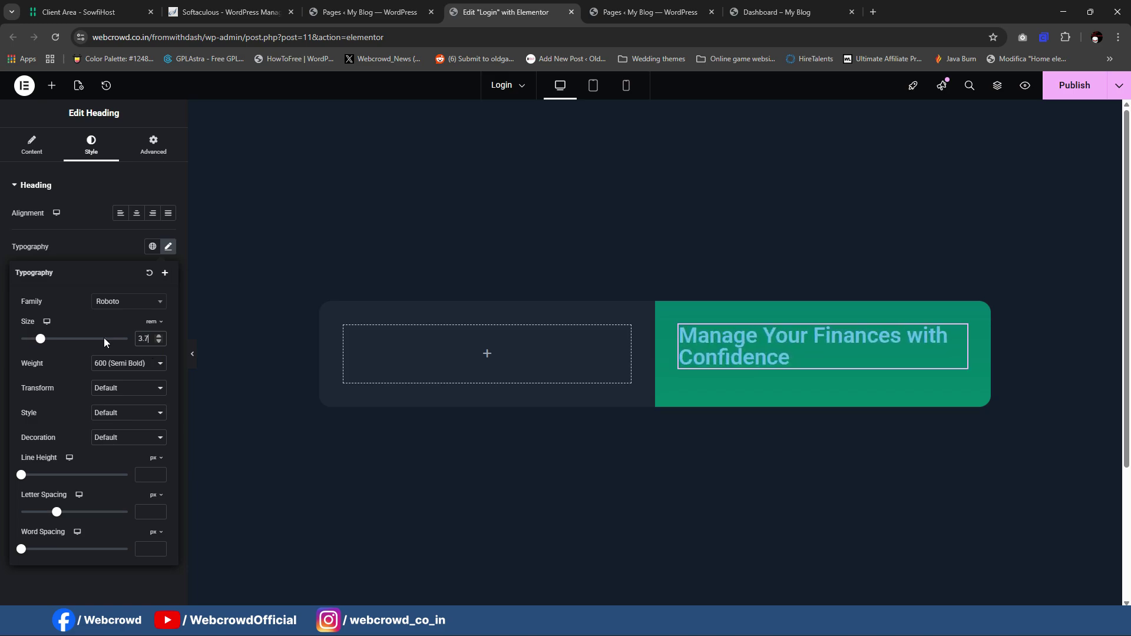
key("Up")
key("Up")
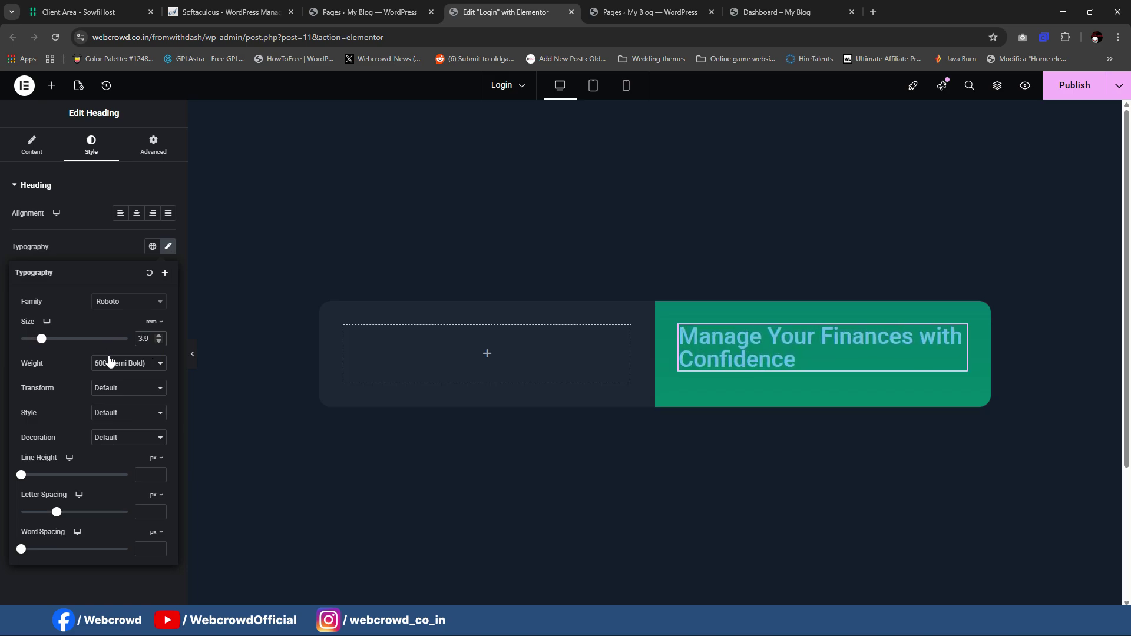
mouse_move(720, 624)
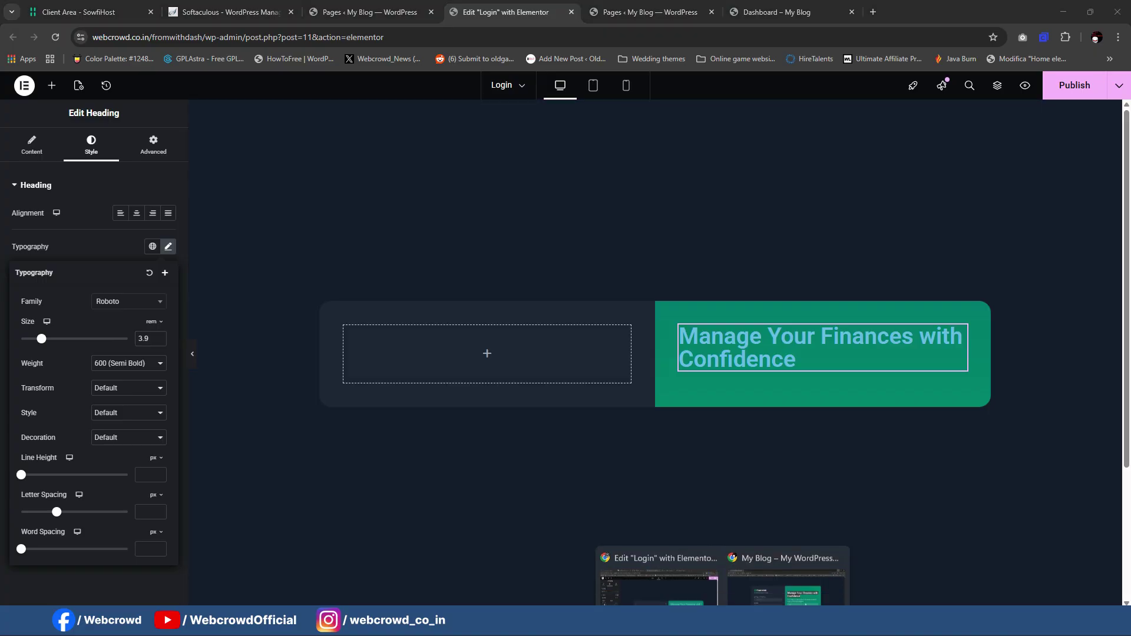
left_click(784, 580)
left_click(1064, 12)
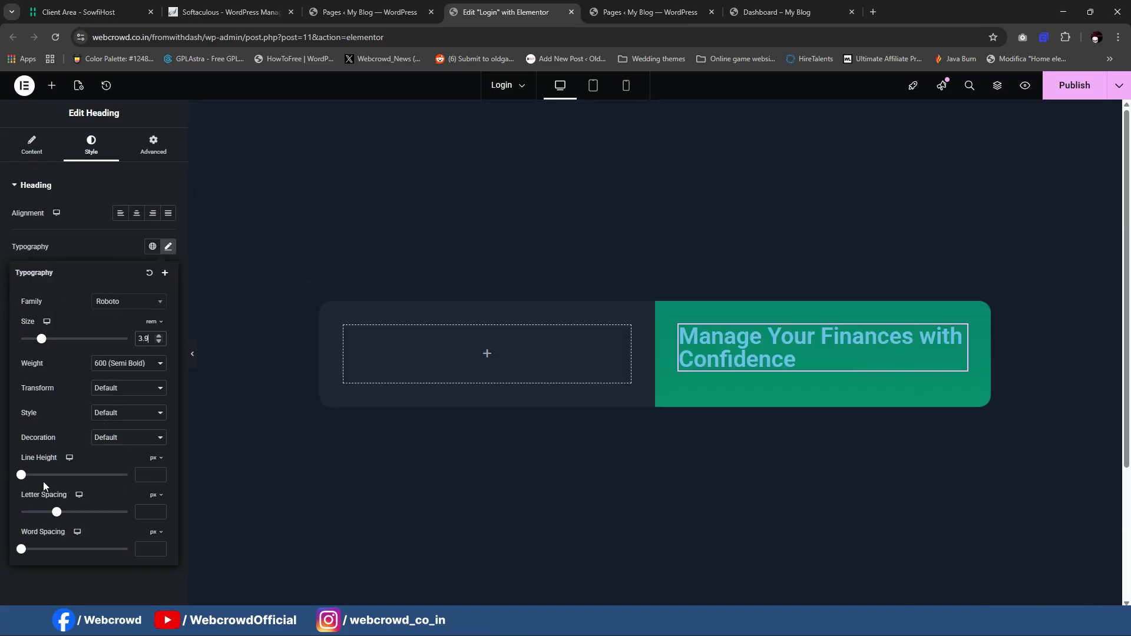
Step: Give the heading a 56 px line height and 800 (Extra Bold) weight
left_click_drag(21, 475, 78, 491)
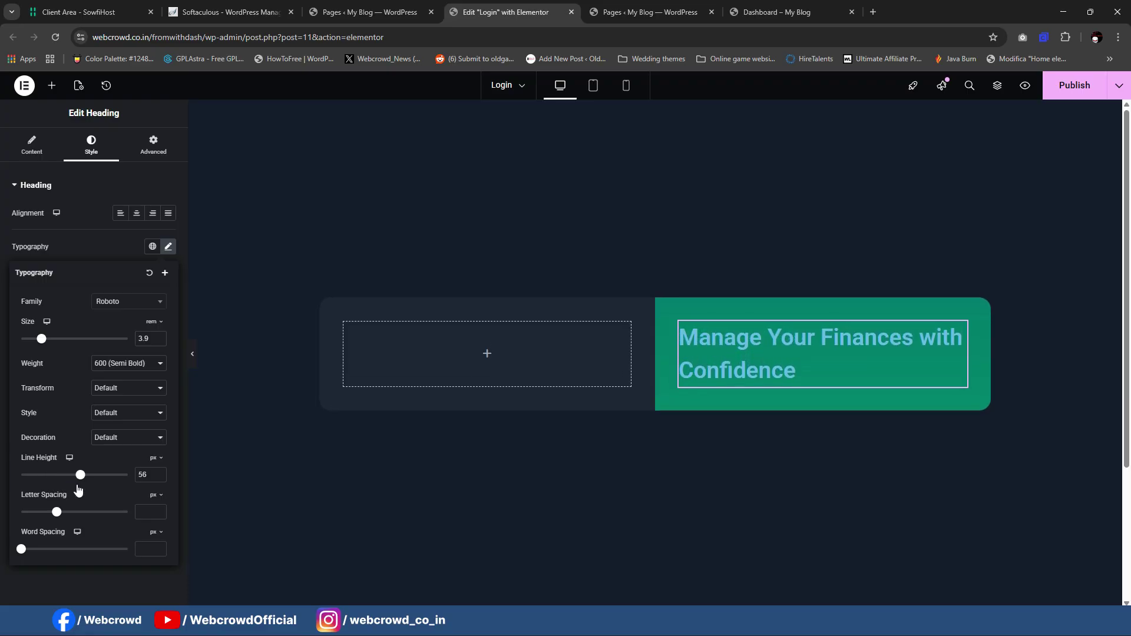
left_click(122, 369)
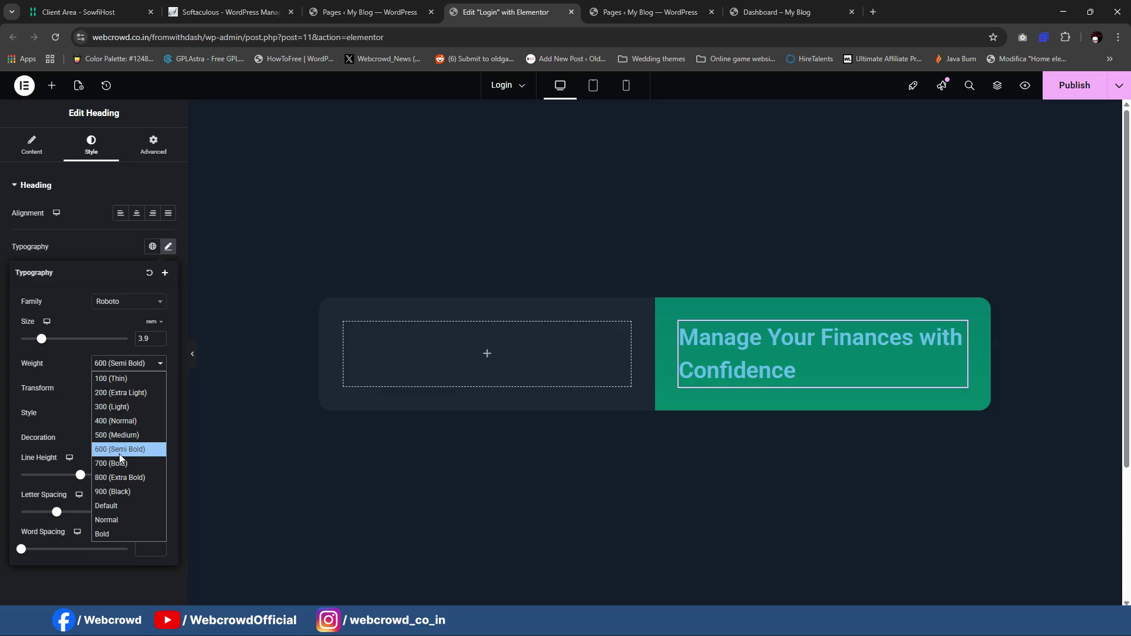
left_click(119, 487)
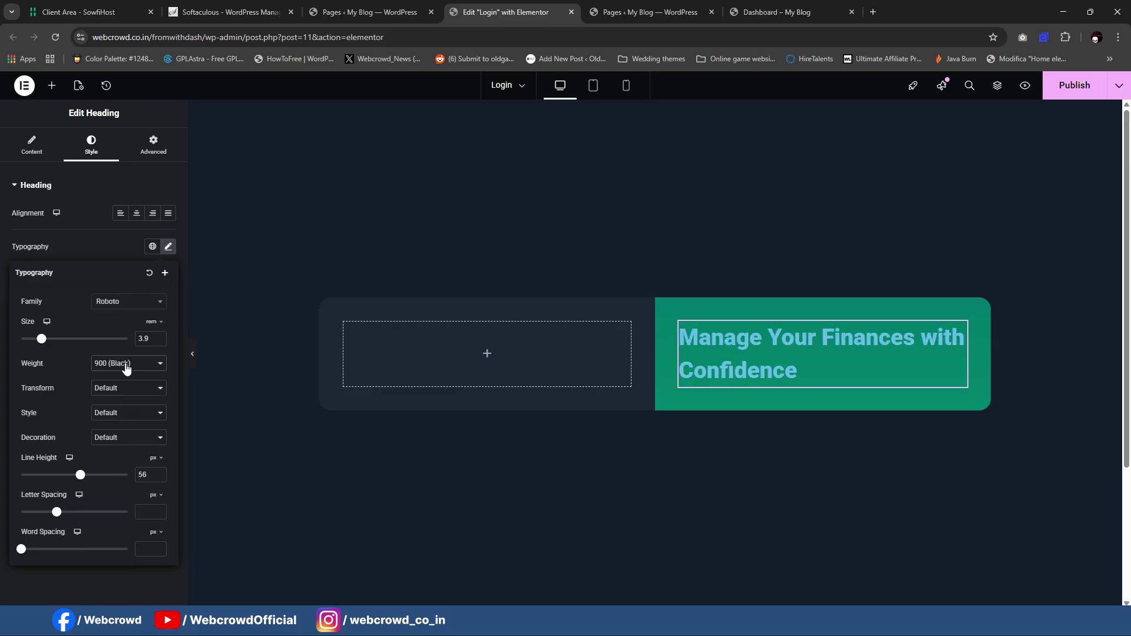
left_click(126, 368)
left_click(119, 478)
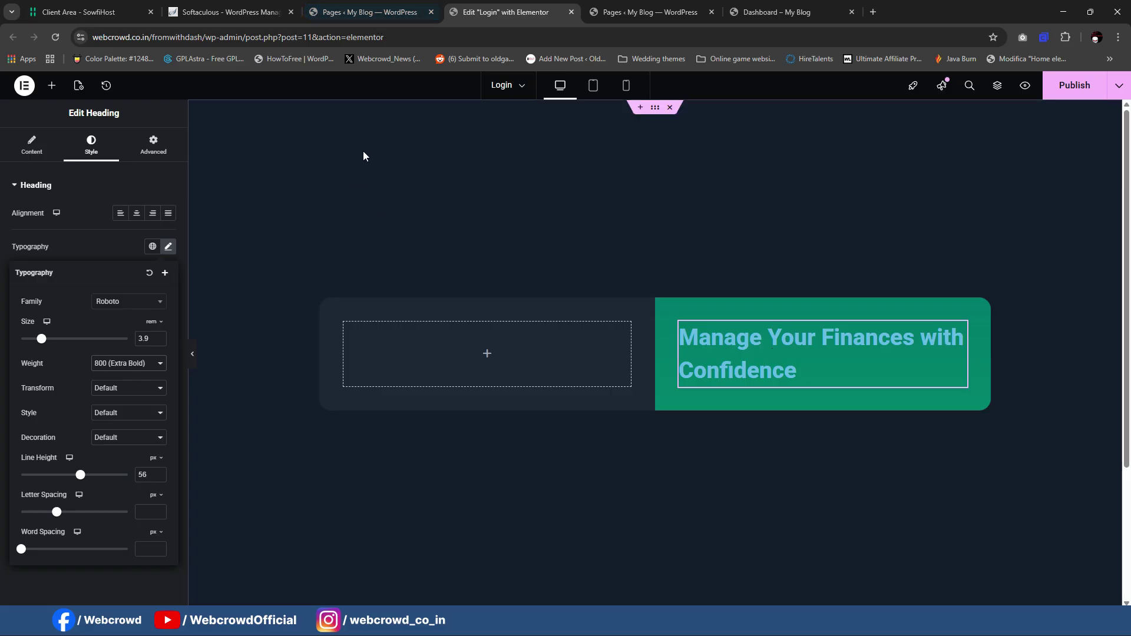
left_click(81, 226)
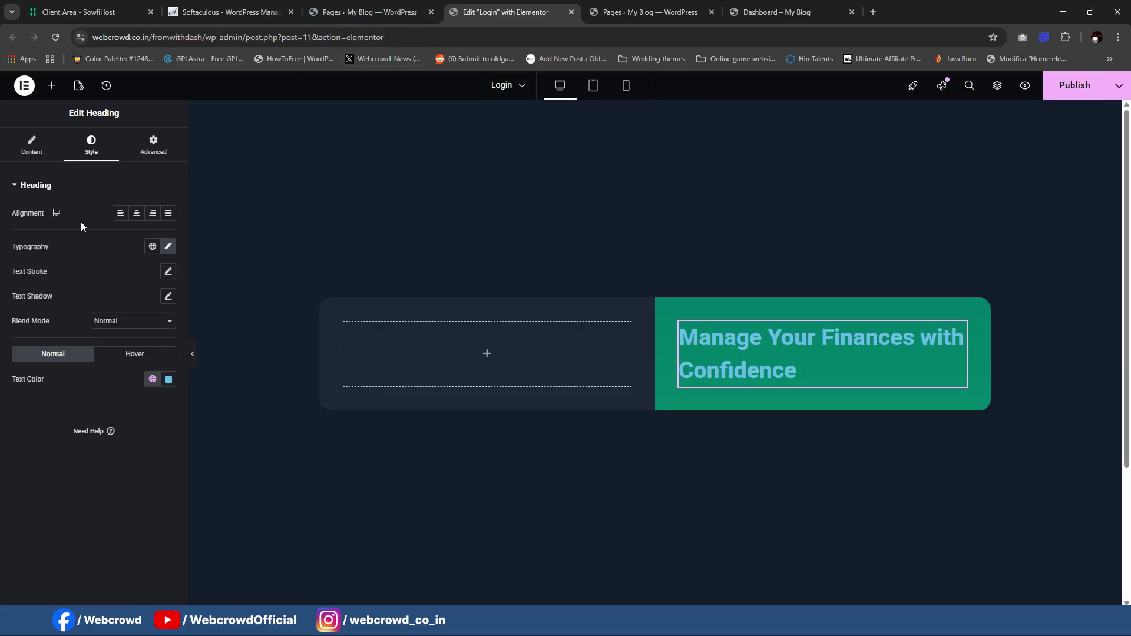
Step: Make the heading text colour and hover link colour white (#FFFFFF)
left_click(152, 379)
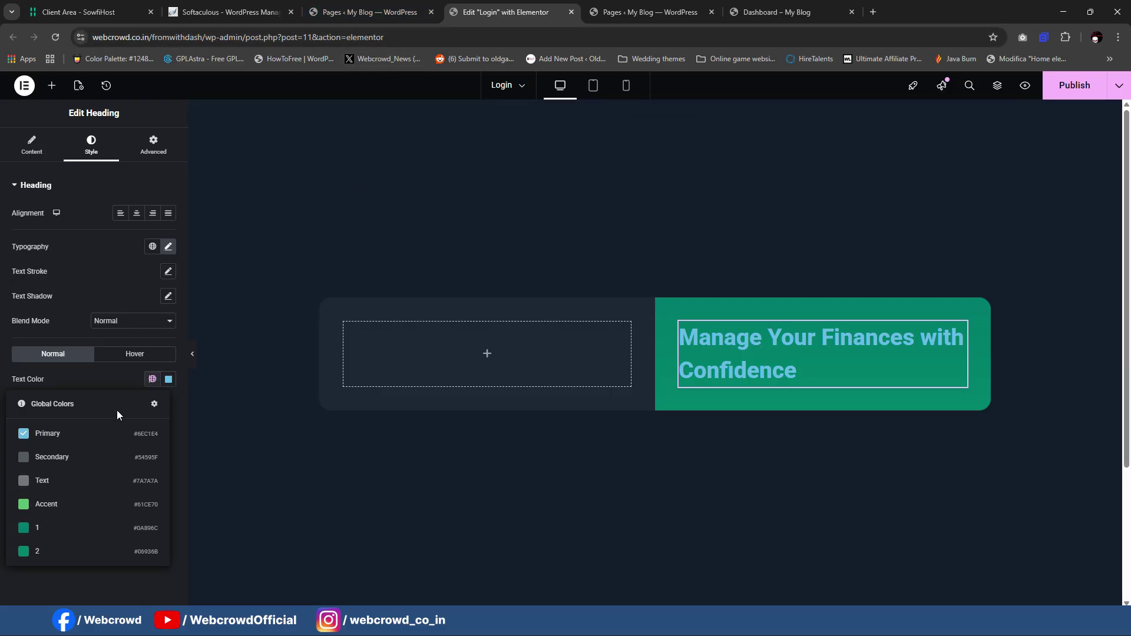
left_click(169, 379)
left_click_drag(161, 450, 75, 401)
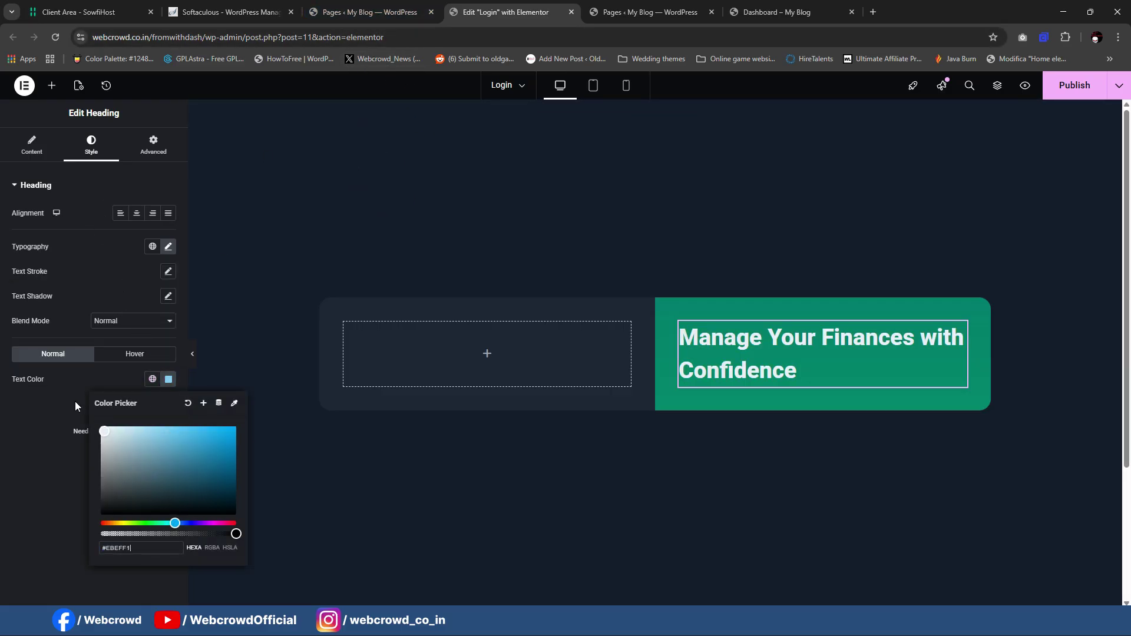
left_click(131, 356)
left_click(169, 379)
left_click_drag(126, 472, 50, 383)
left_click(38, 451)
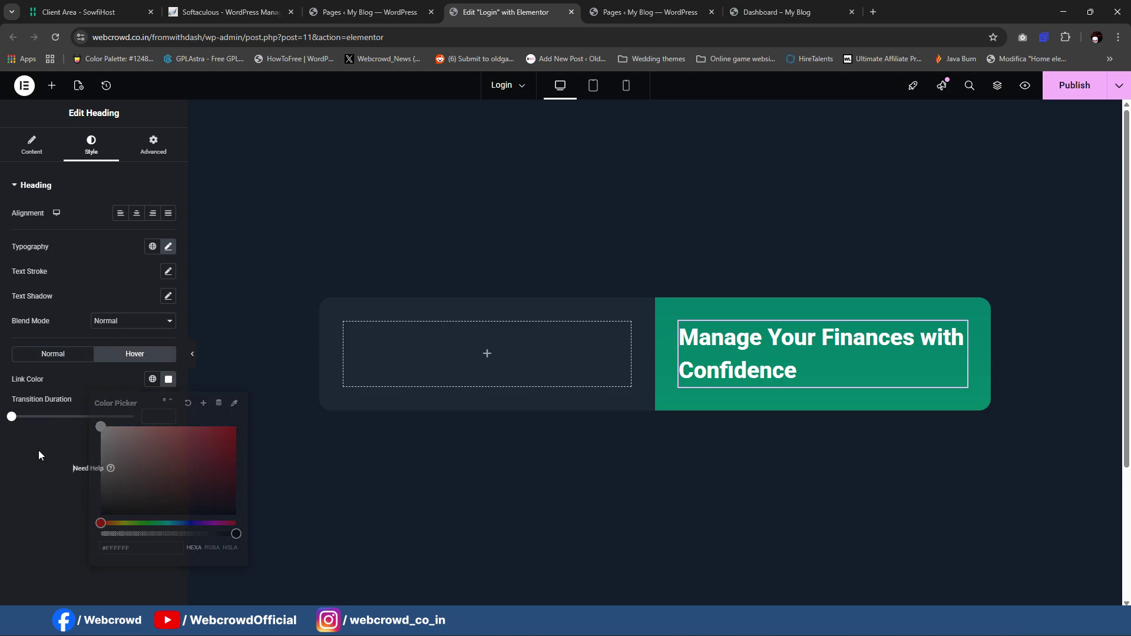
Step: Add a Text Editor below the heading containing the copied 'Track investments, analyze portfolios…' paragraph
scroll(795, 340, "down", 1)
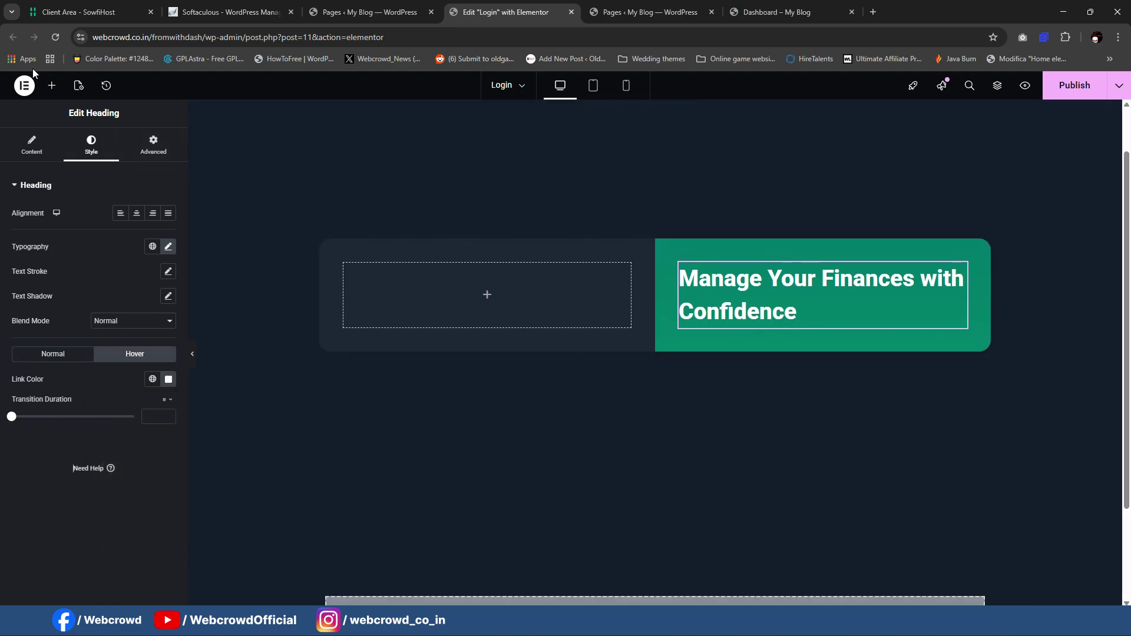
left_click(51, 86)
left_click_drag(64, 386, 755, 320)
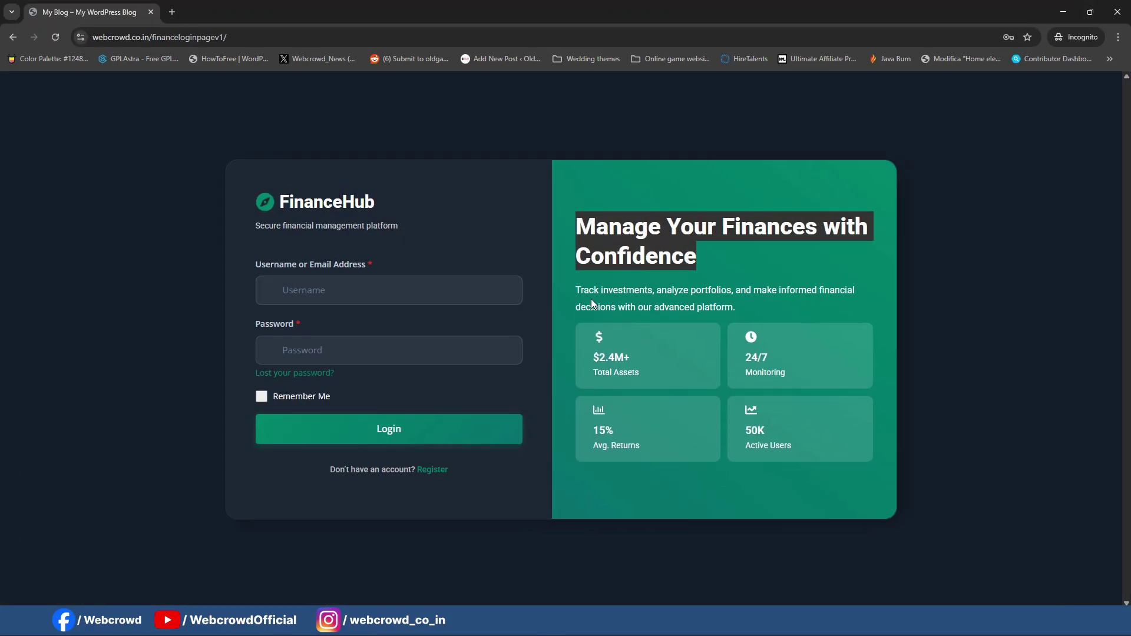
left_click_drag(578, 290, 751, 306)
key("ctrl+c")
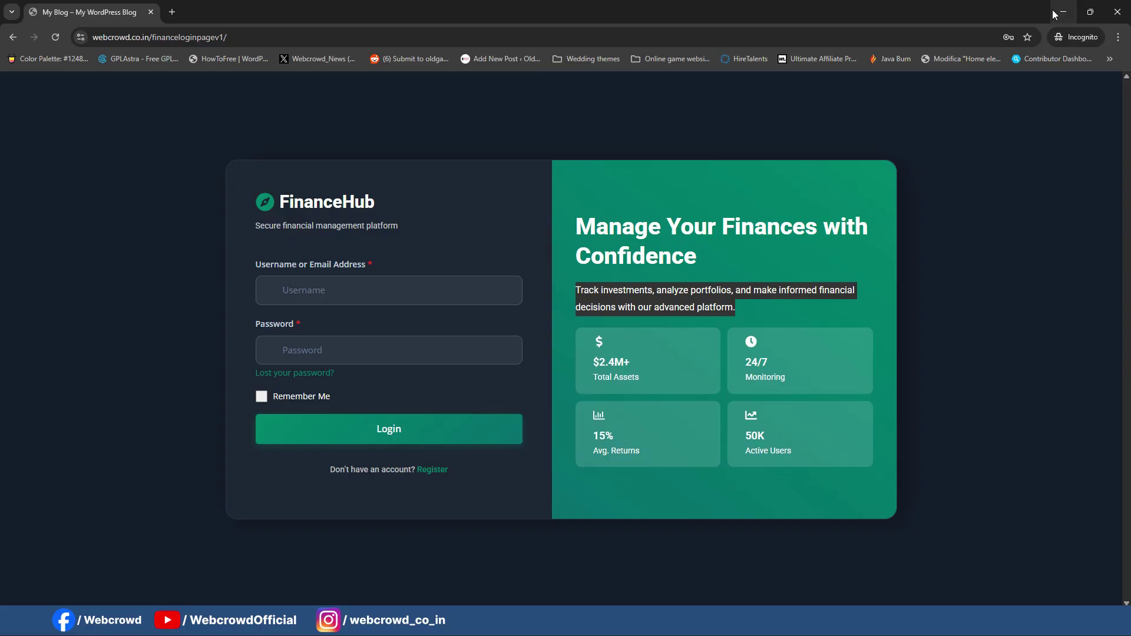
left_click(1063, 12)
key("ctrl+a")
key("ctrl+v")
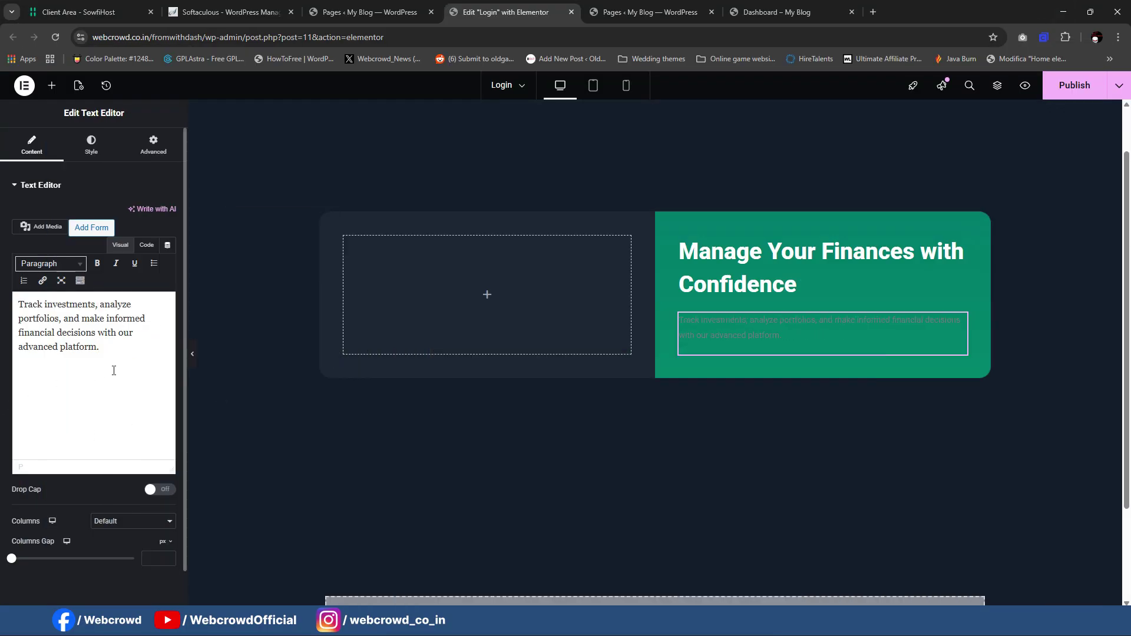
Step: Make the paragraph text colour white (#FFFFFF)
left_click(91, 144)
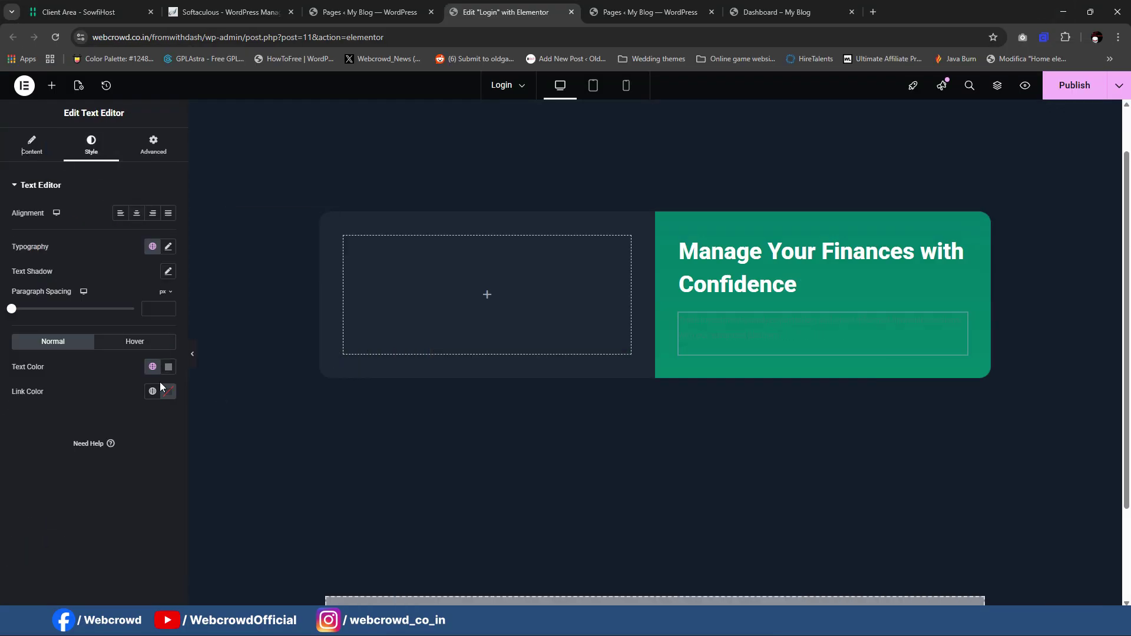
left_click(169, 367)
left_click_drag(159, 455, 24, 350)
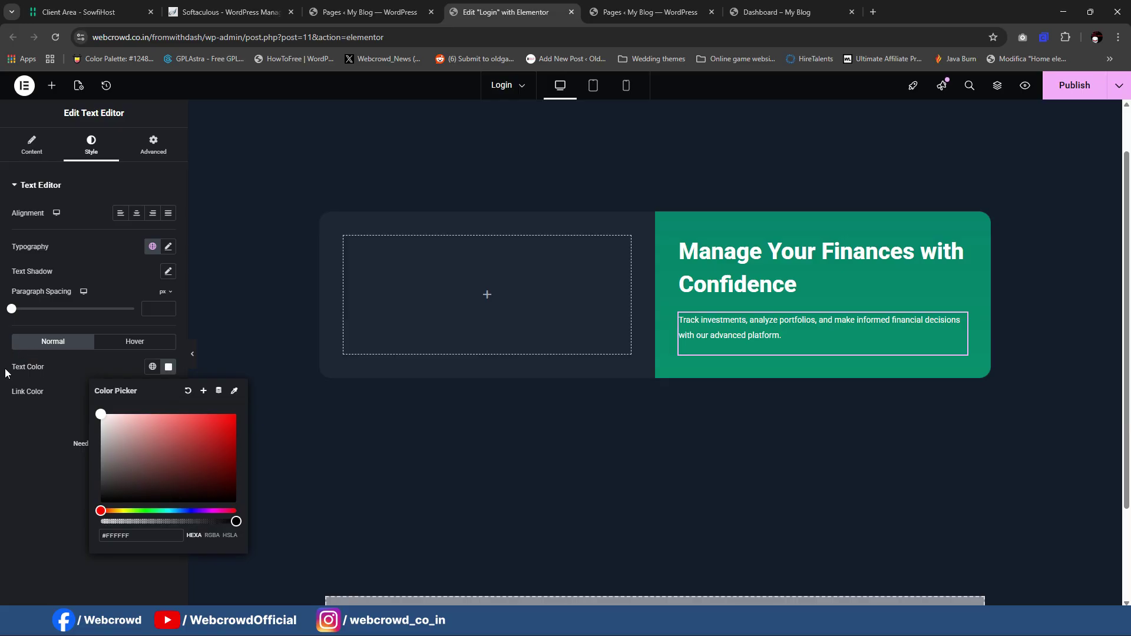
left_click(33, 382)
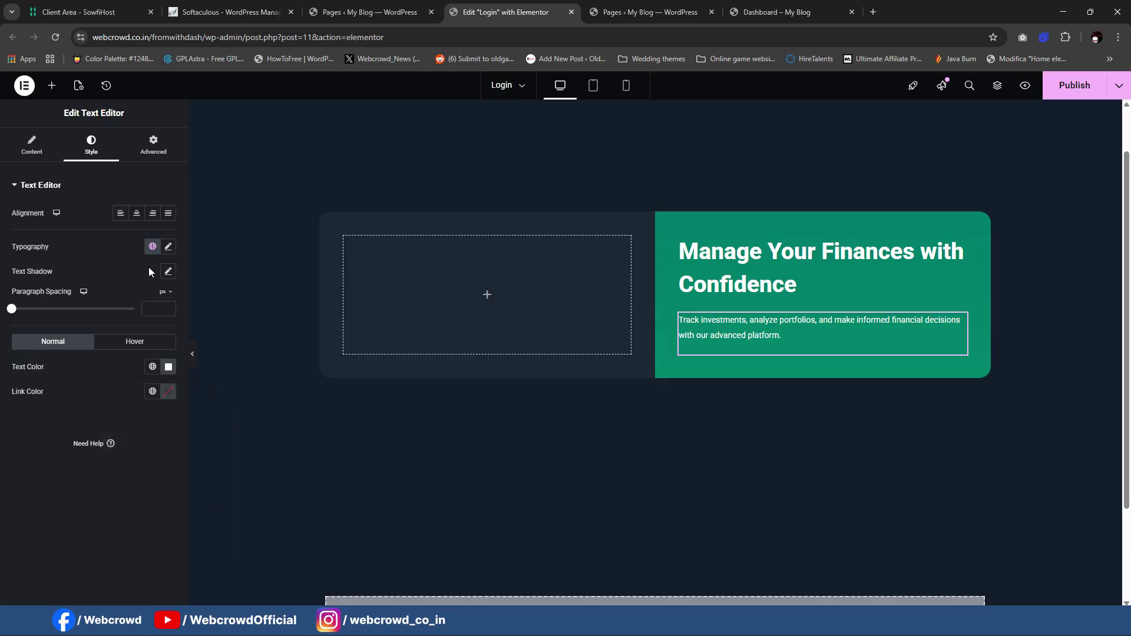
Step: Set the paragraph's top margin to -7 px
left_click(162, 157)
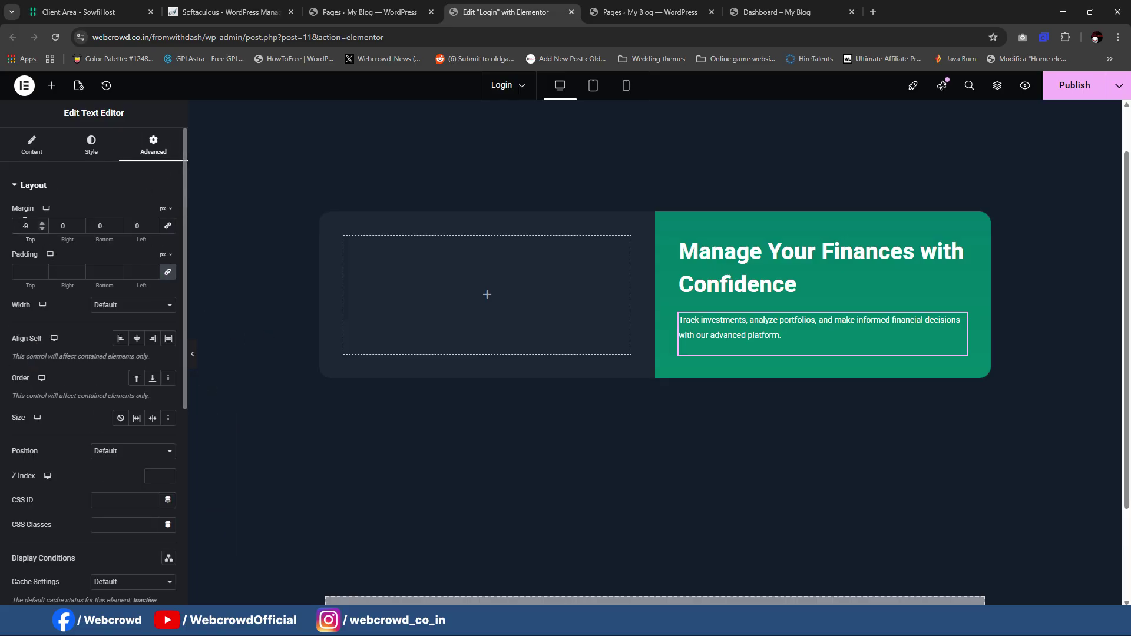
key("Down")
key("Down")
key("Down")
key("Down")
key("Down")
key("Down")
key("Down")
key("Down")
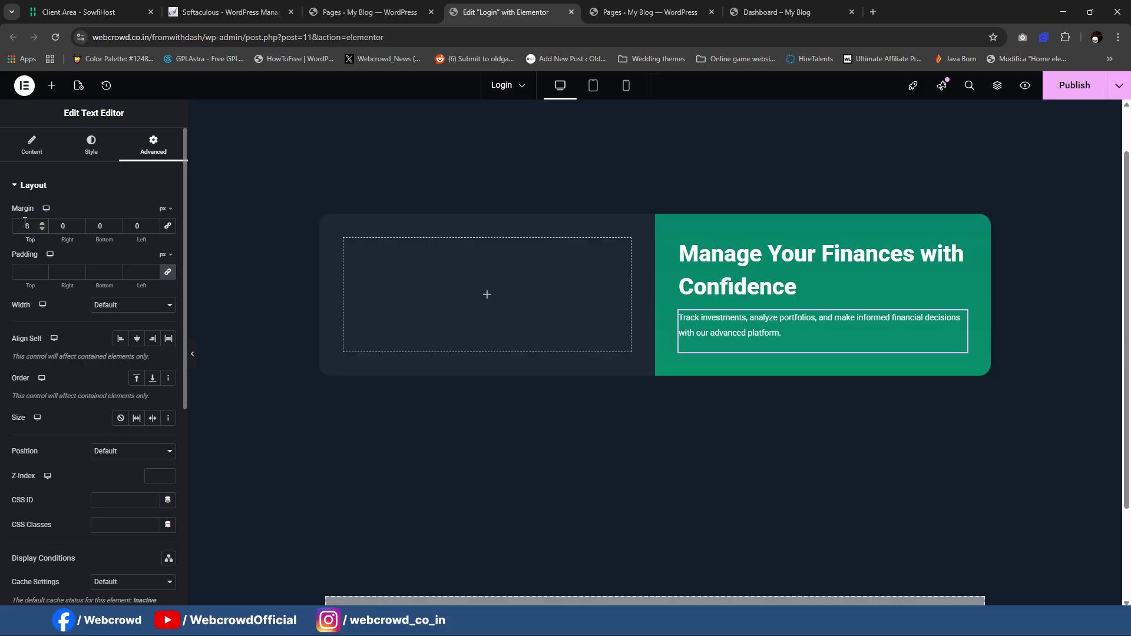
key("Up")
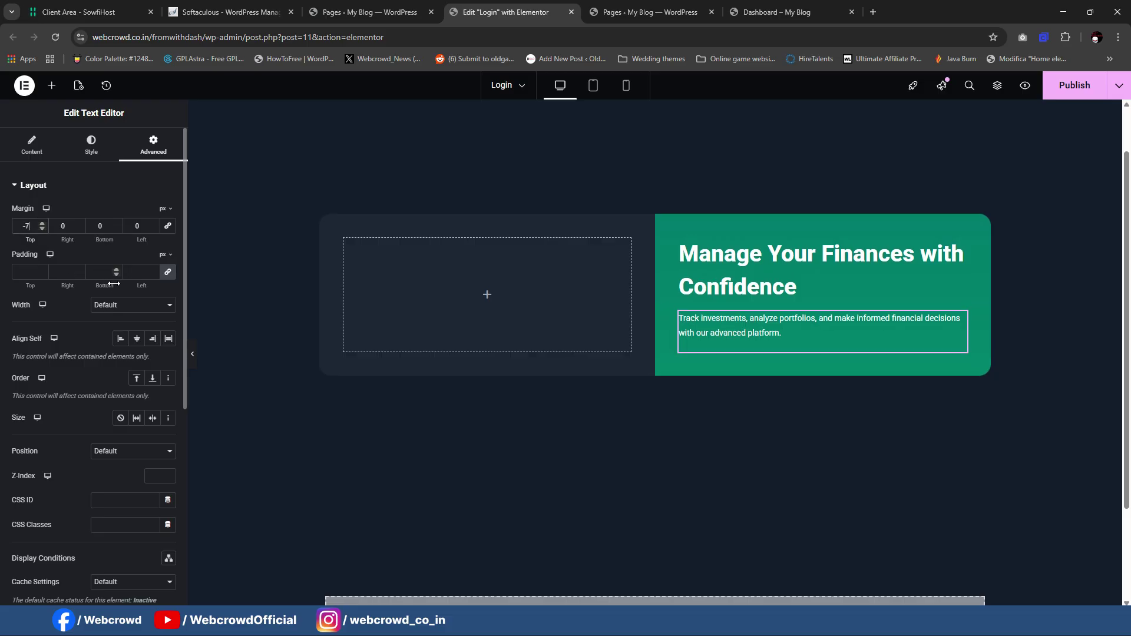
key("alt+Tab")
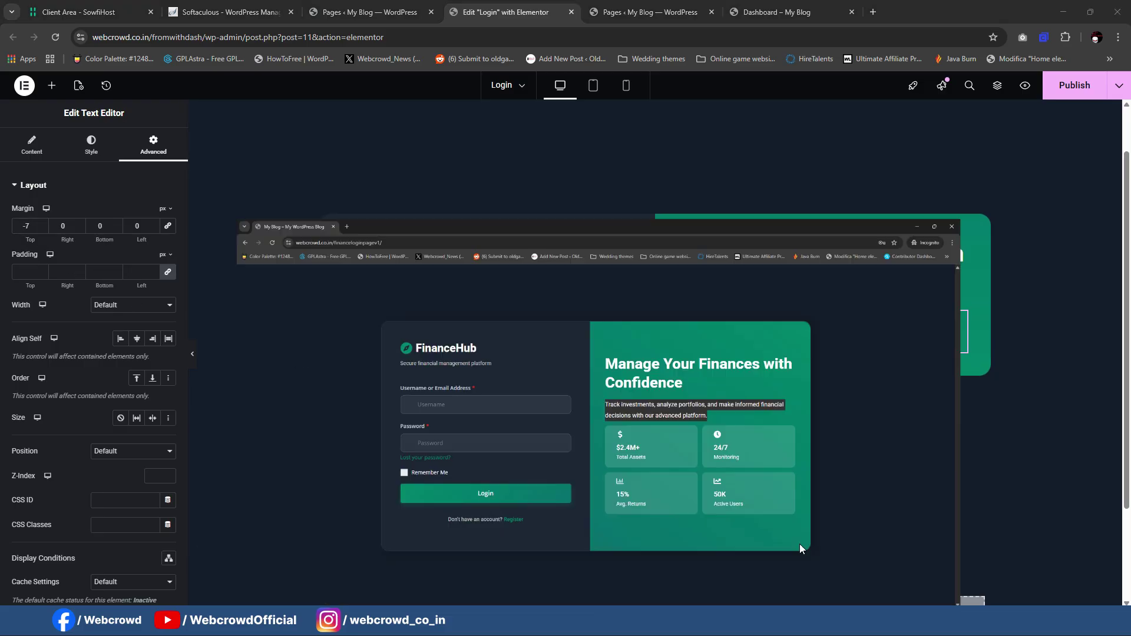
left_click(1064, 12)
left_click(58, 91)
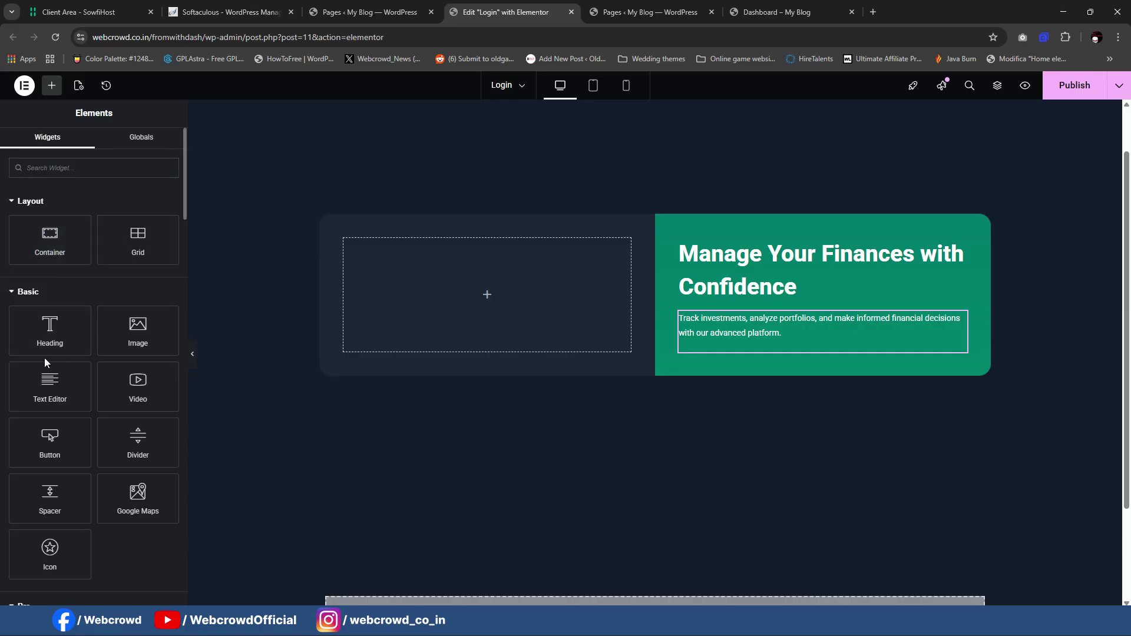
Step: Add a 2-column Grid below the paragraph with a 10 px-padded container in its first cell
left_click_drag(130, 259, 809, 342)
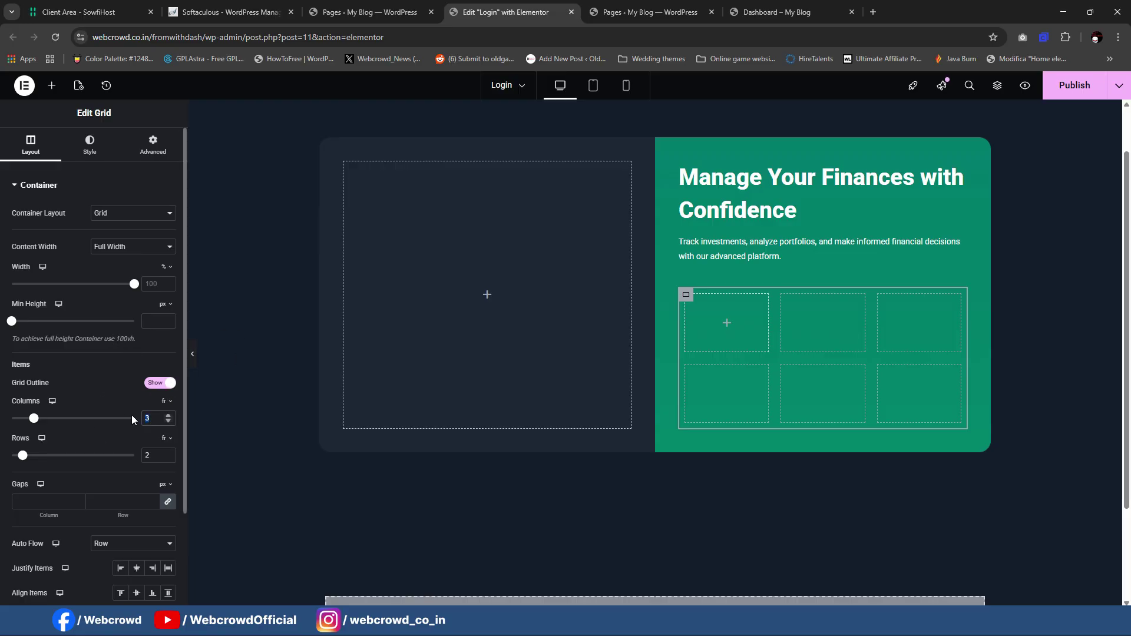
type("2")
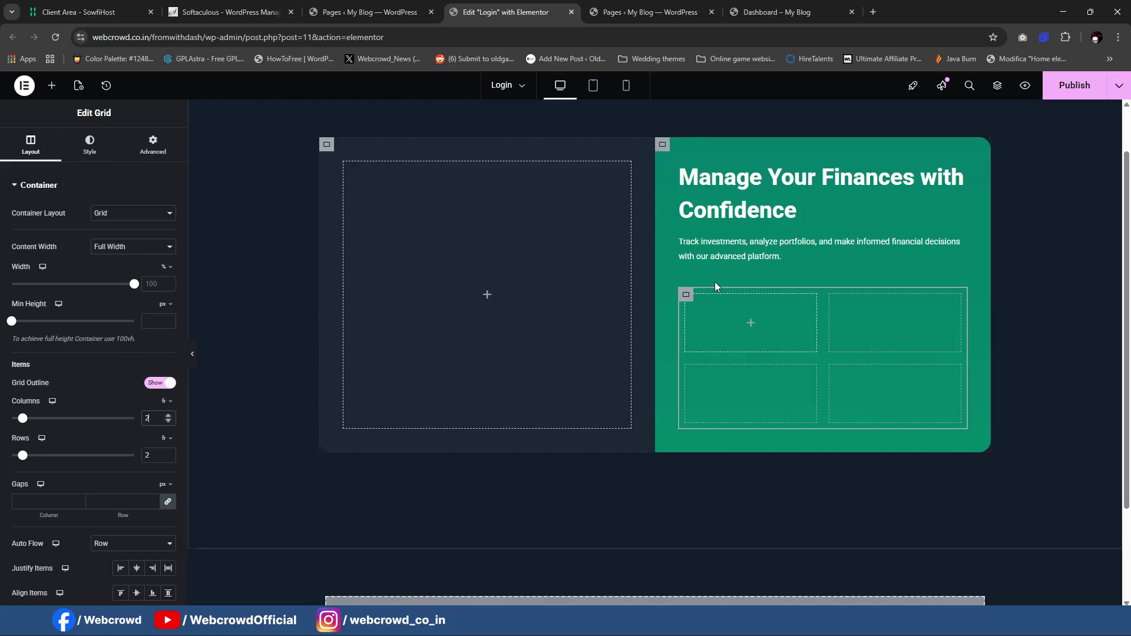
left_click(750, 326)
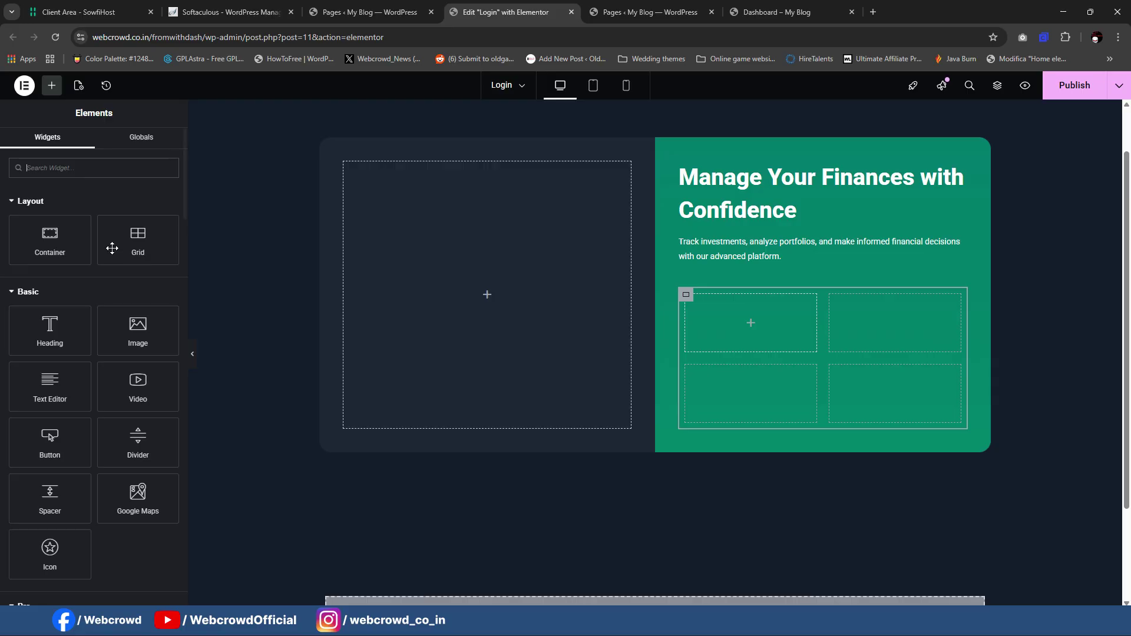
left_click(51, 234)
left_click(153, 147)
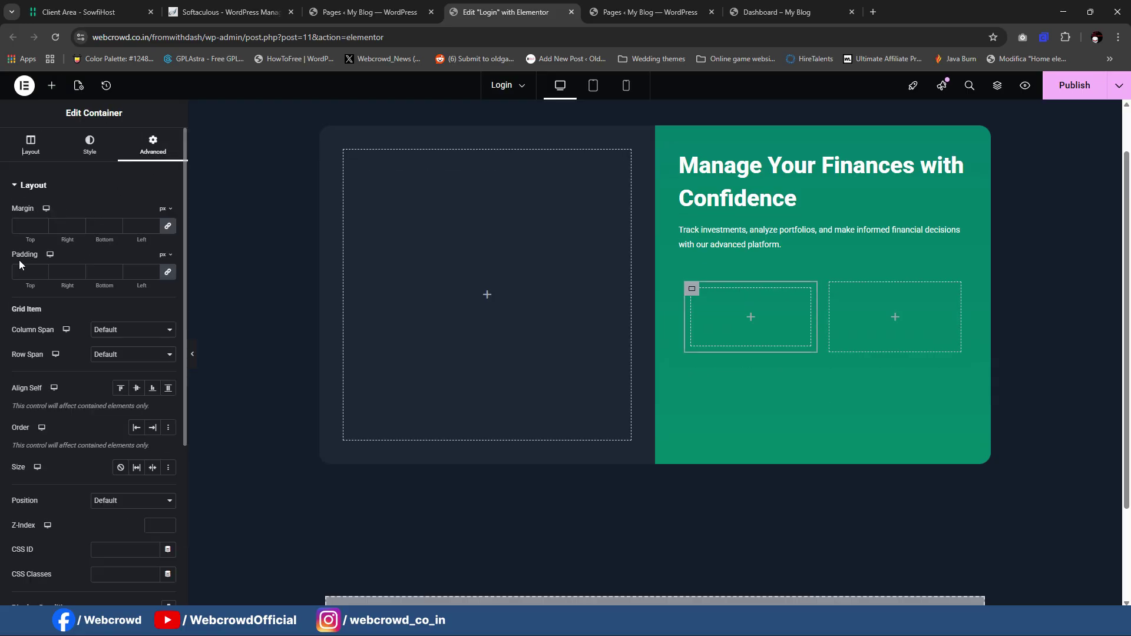
type("10")
left_click(51, 86)
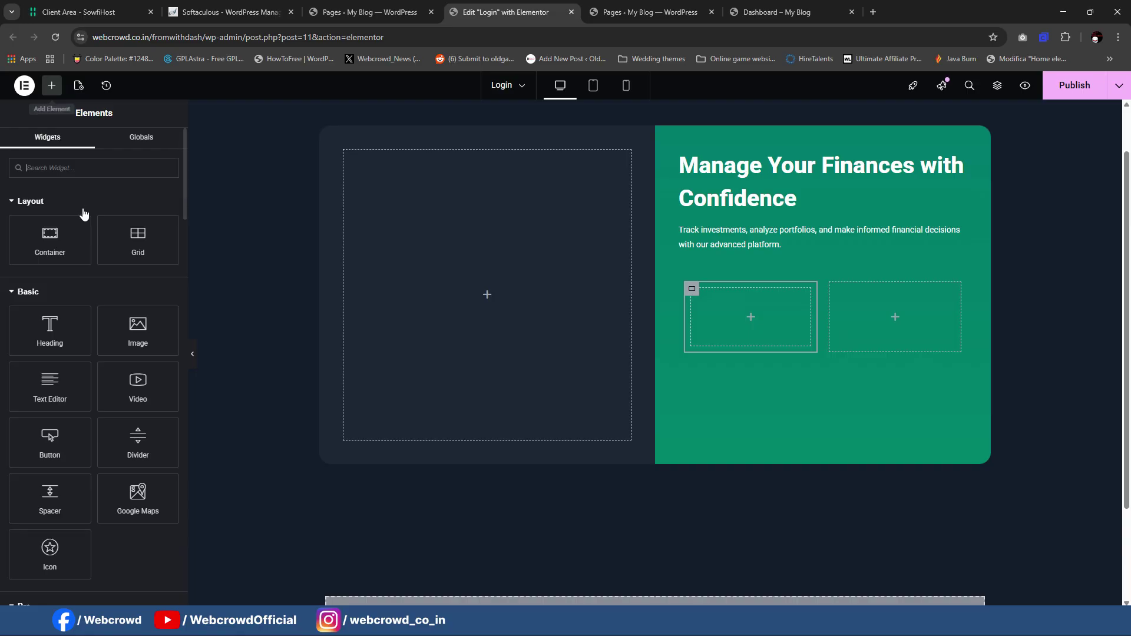
Step: Search widgets for 'icon' and drop an Icon Box into the first grid cell's container
left_click(75, 169)
type("icon")
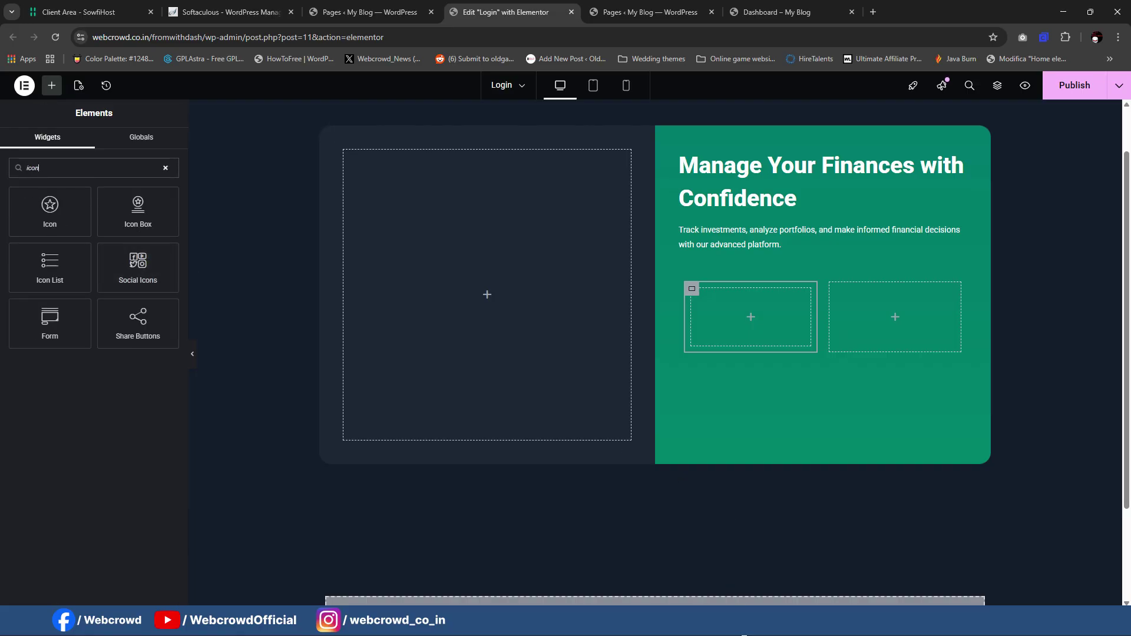
key("alt+Tab")
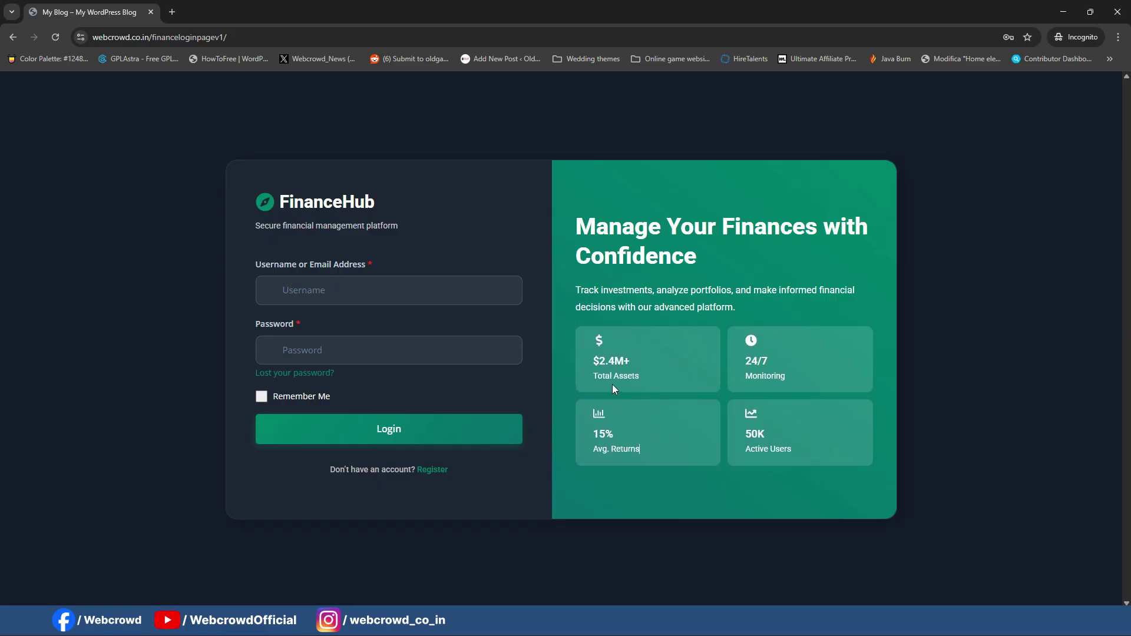
key("alt+Tab")
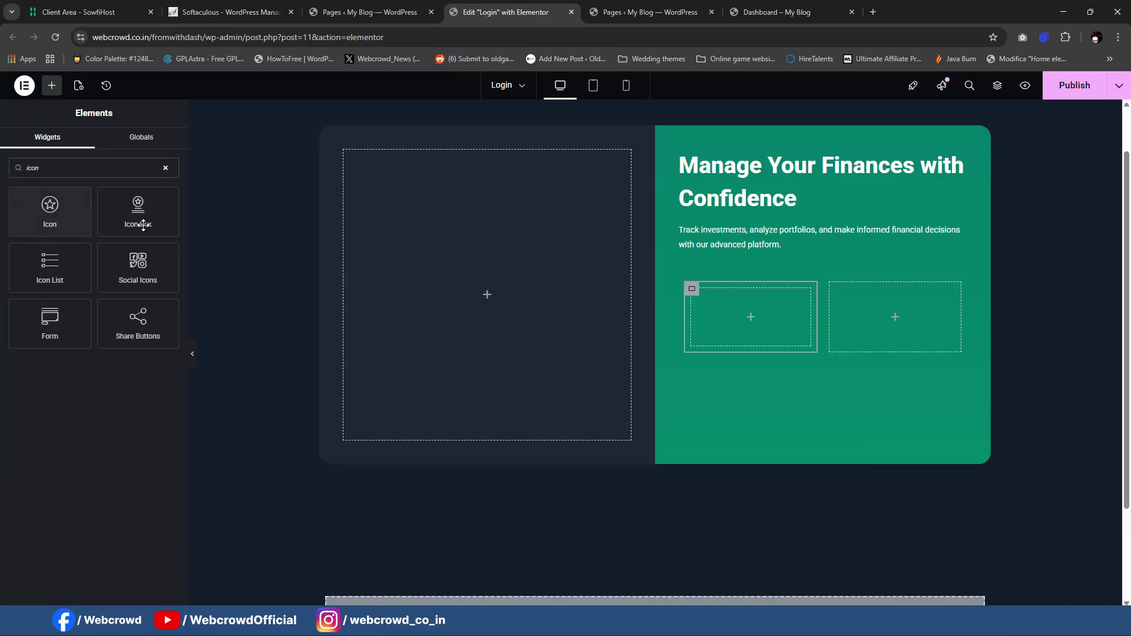
left_click_drag(140, 218, 750, 332)
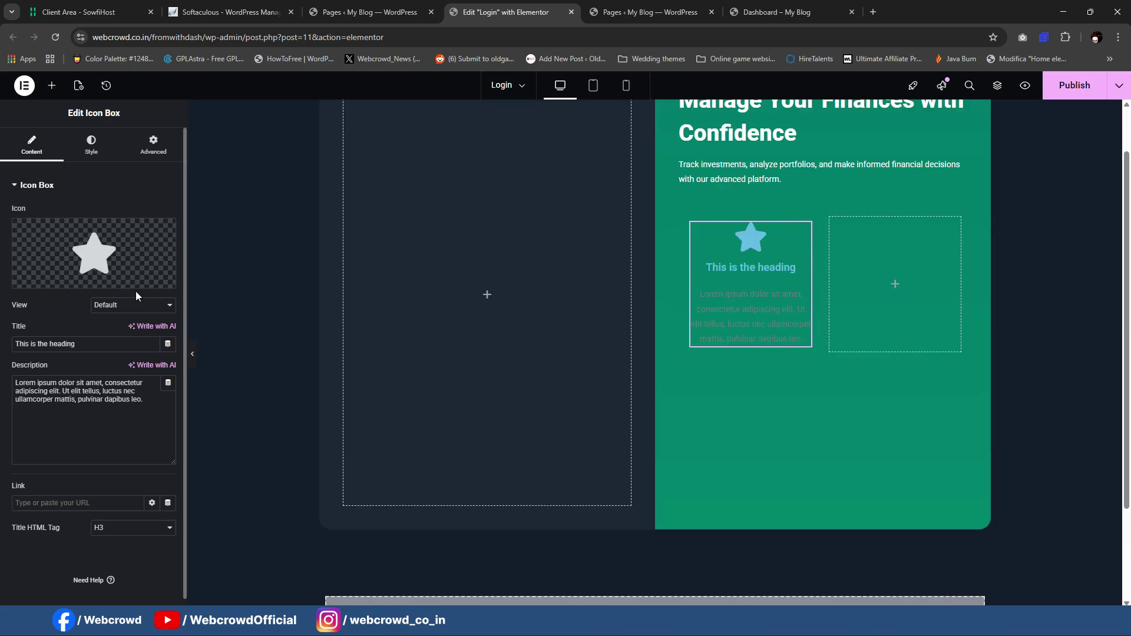
Step: Keep the icon box's icon position at Top and copy the $2.4M+ figure from the live page
left_click(91, 146)
left_click(120, 214)
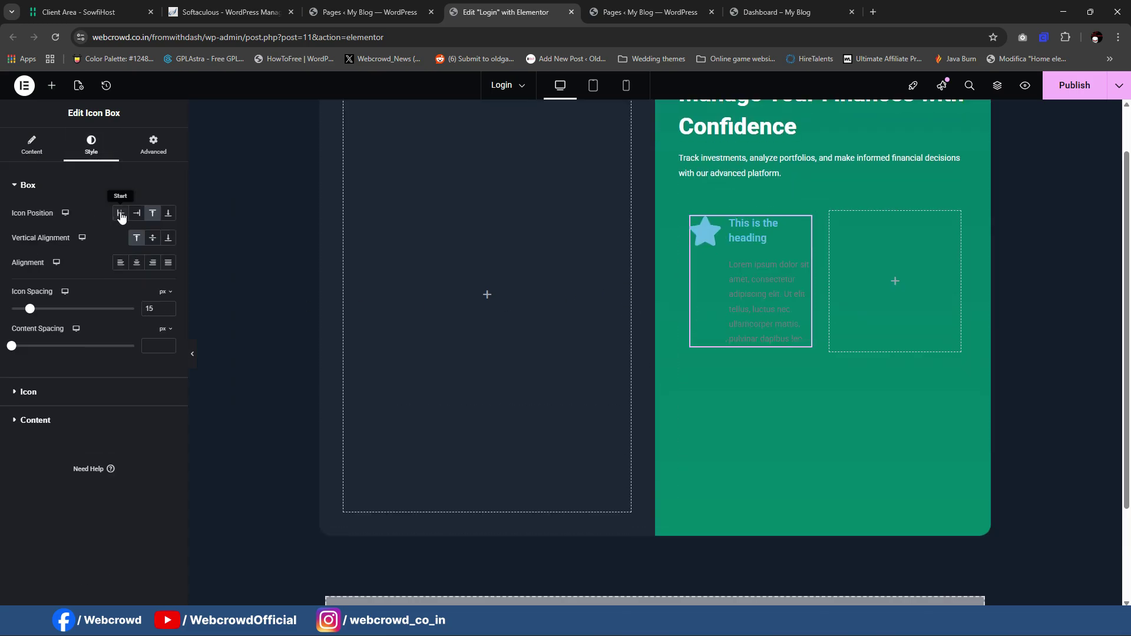
left_click(152, 239)
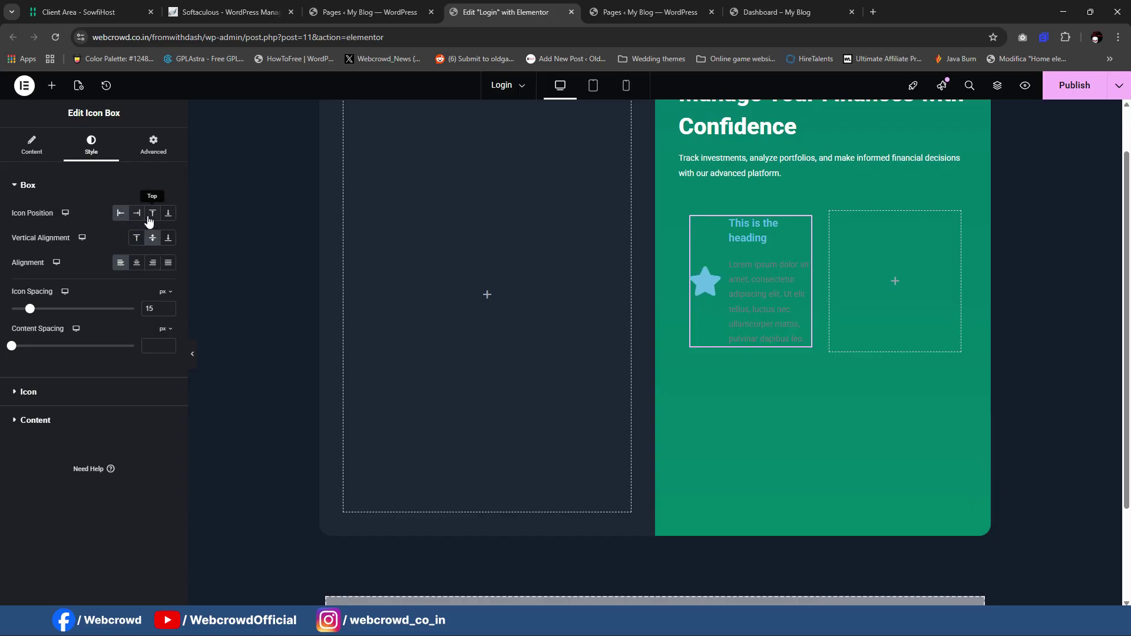
left_click(152, 213)
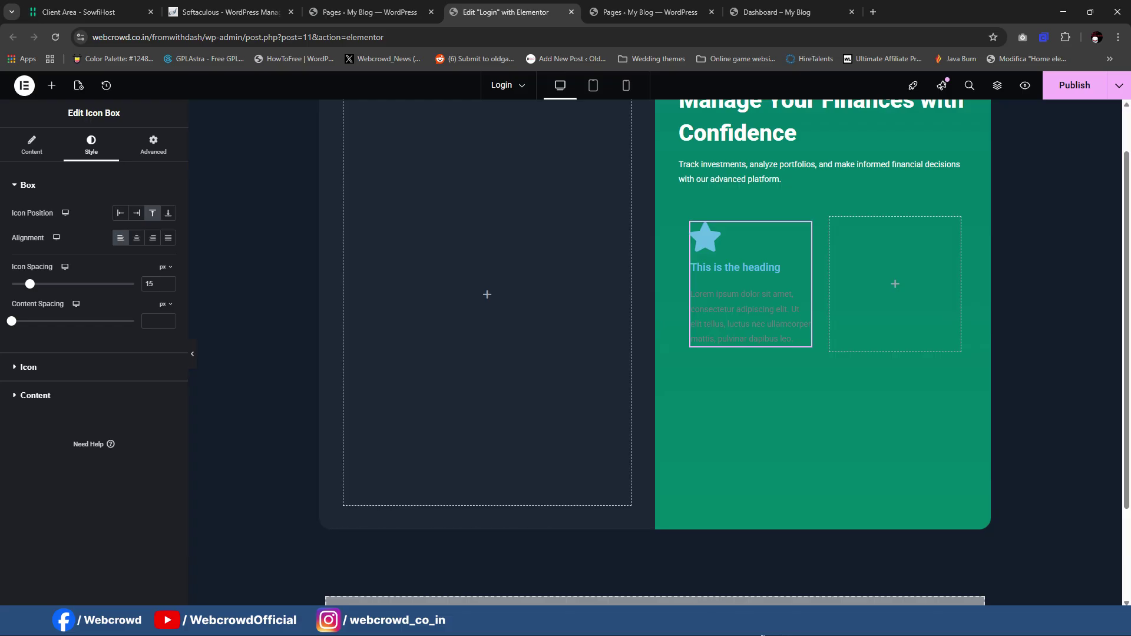
mouse_move(731, 619)
left_click(759, 581)
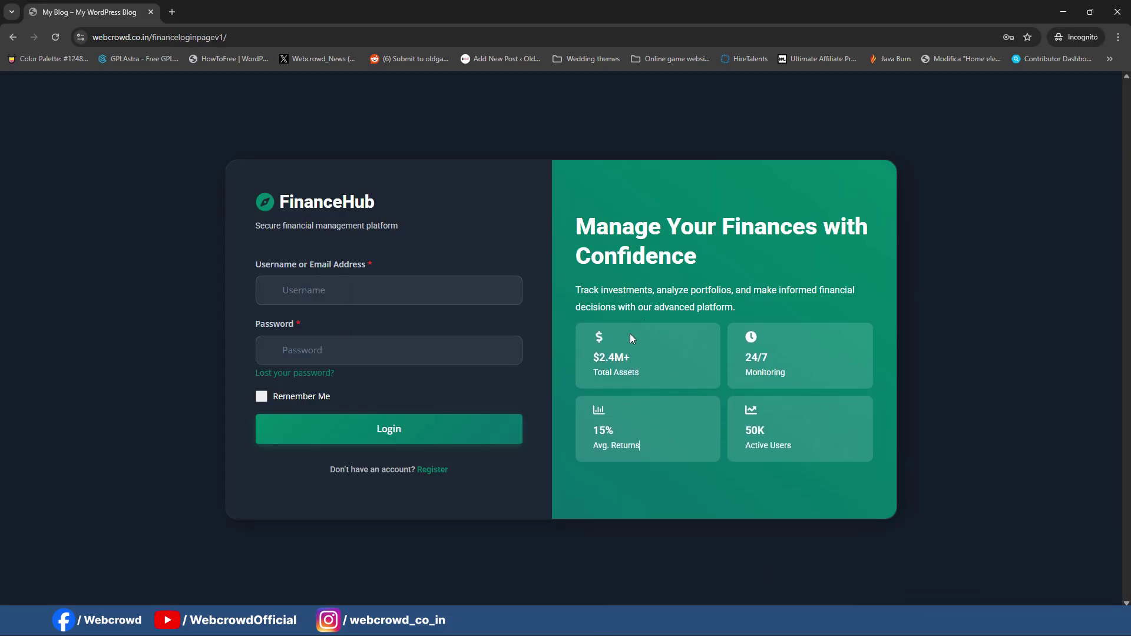
left_click_drag(594, 361, 653, 363)
key("ctrl+c")
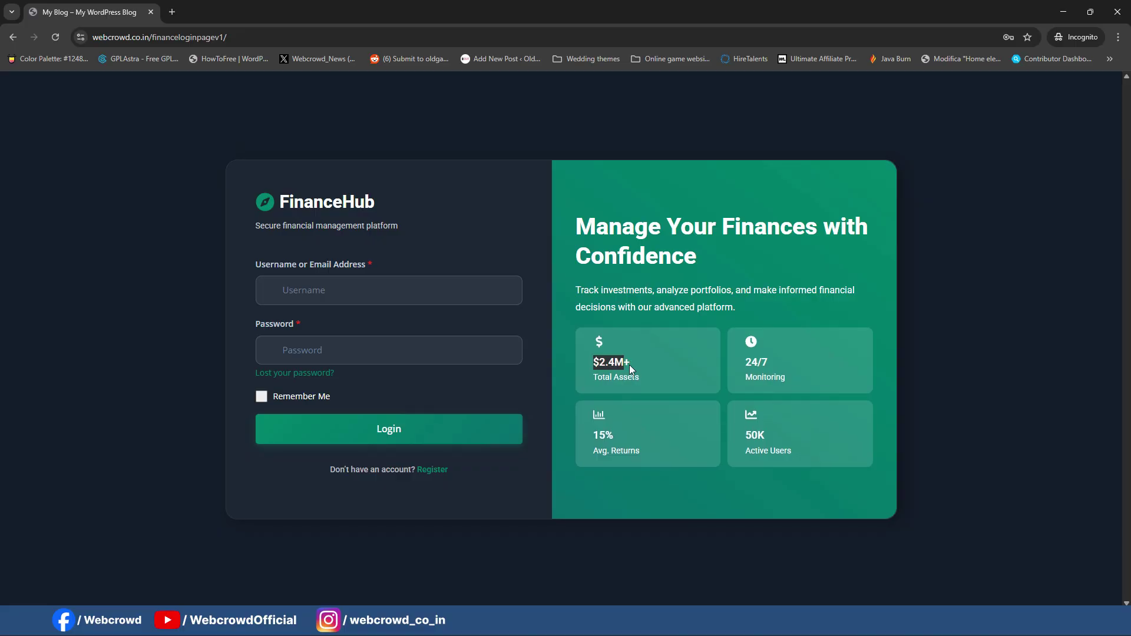
left_click(1063, 12)
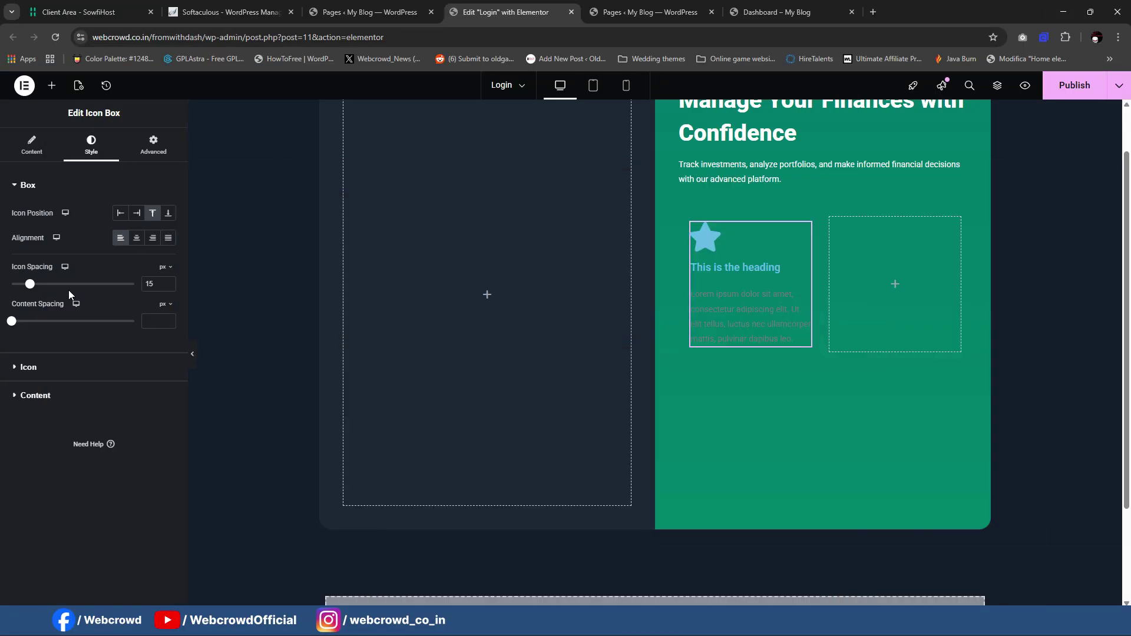
Step: Set the stat title to $2.4M+ and replace the star with the dollar icon
key("ctrl+a")
key("ctrl+v")
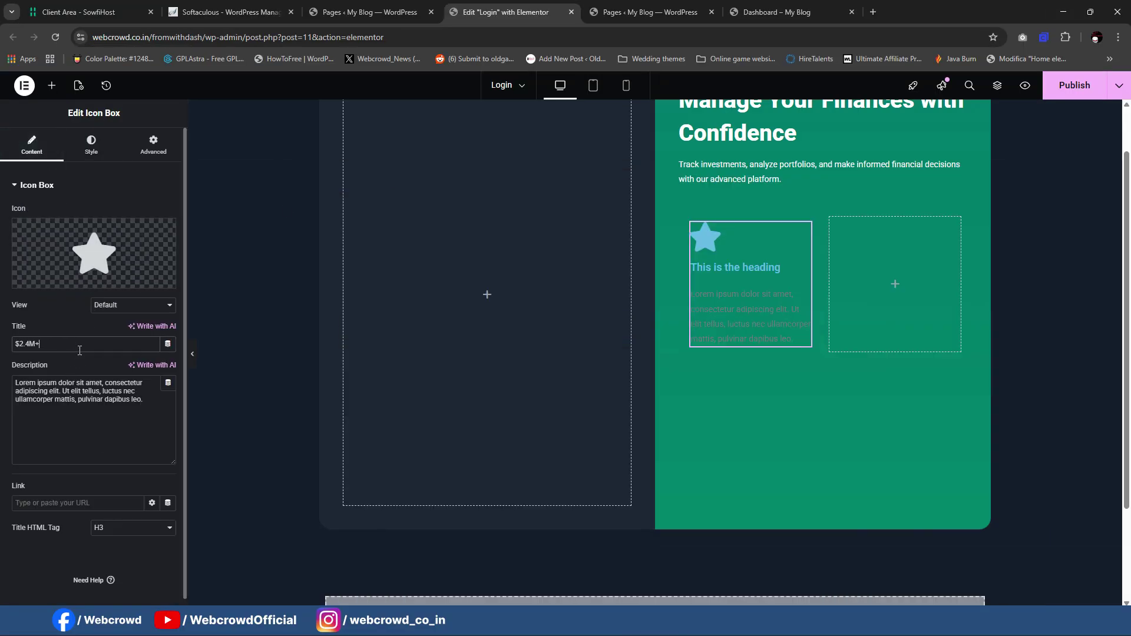
left_click(83, 259)
left_click(460, 159)
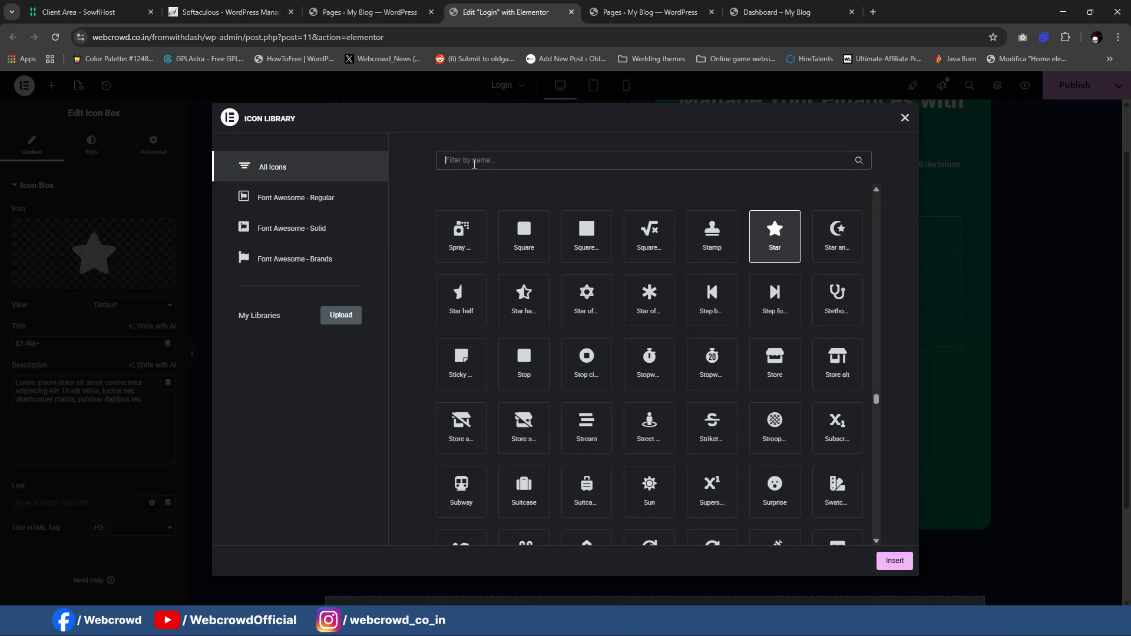
type("dolla")
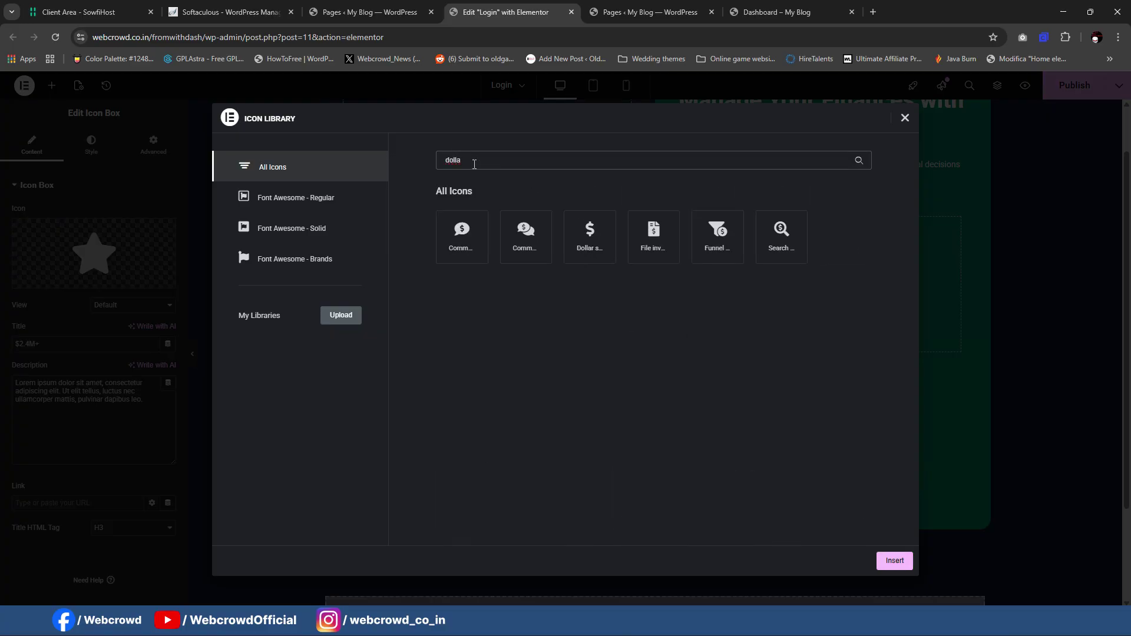
left_click(569, 227)
left_click(895, 560)
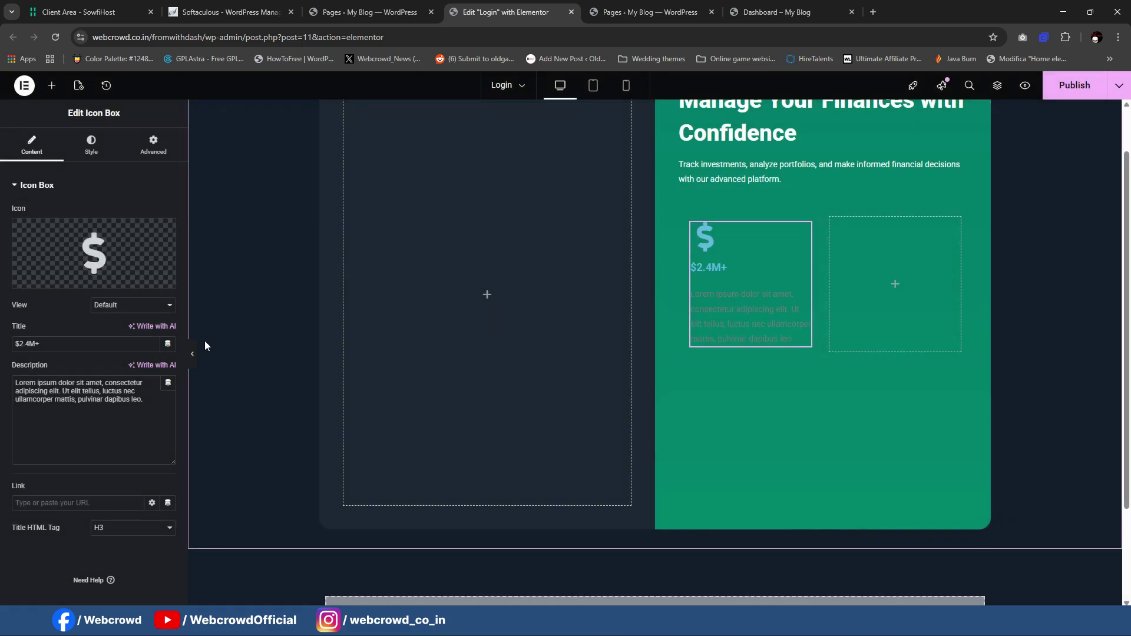
Step: Copy 'Total Assets' from the live page into the icon box description
mouse_move(723, 623)
left_click(769, 560)
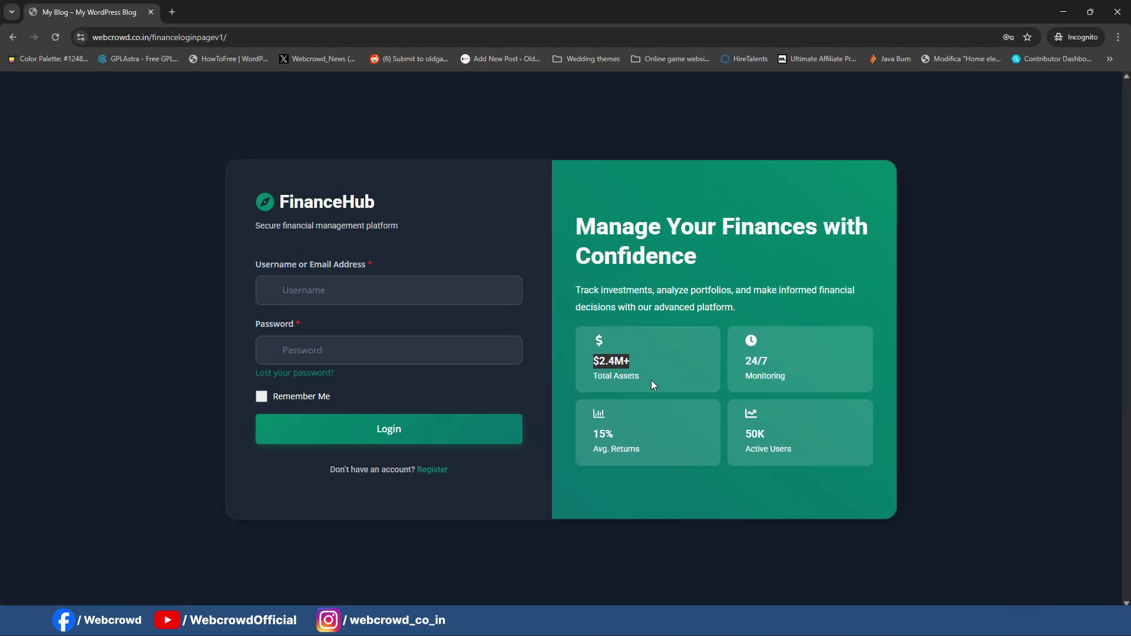
left_click_drag(585, 372, 654, 377)
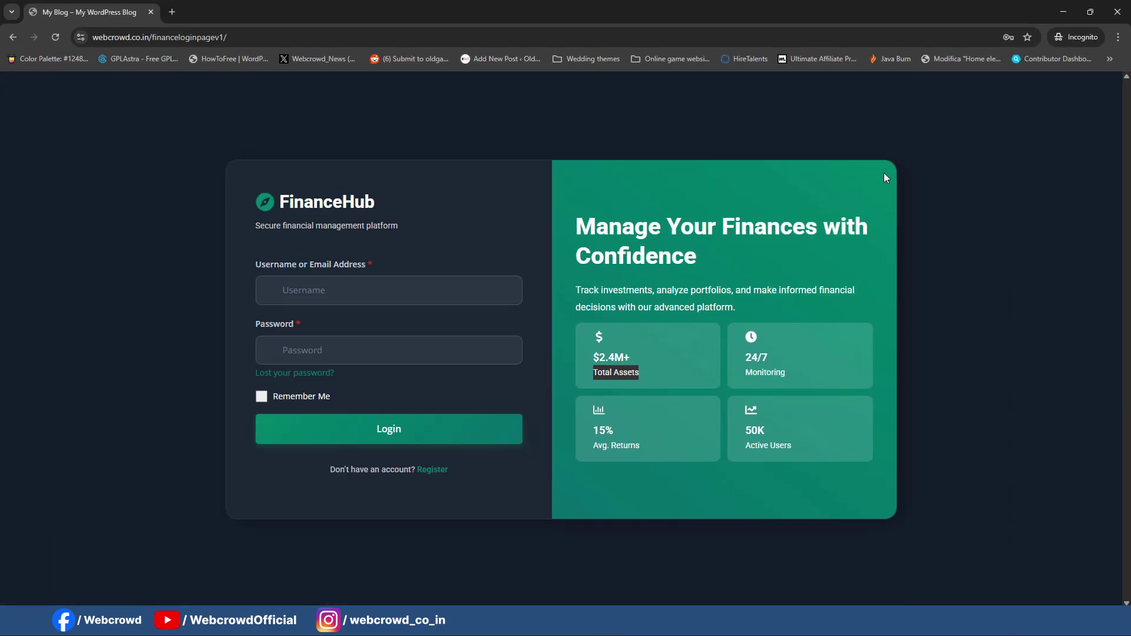
key("ctrl+c")
left_click(1063, 12)
left_click(78, 394)
key("ctrl+a")
key("ctrl+v")
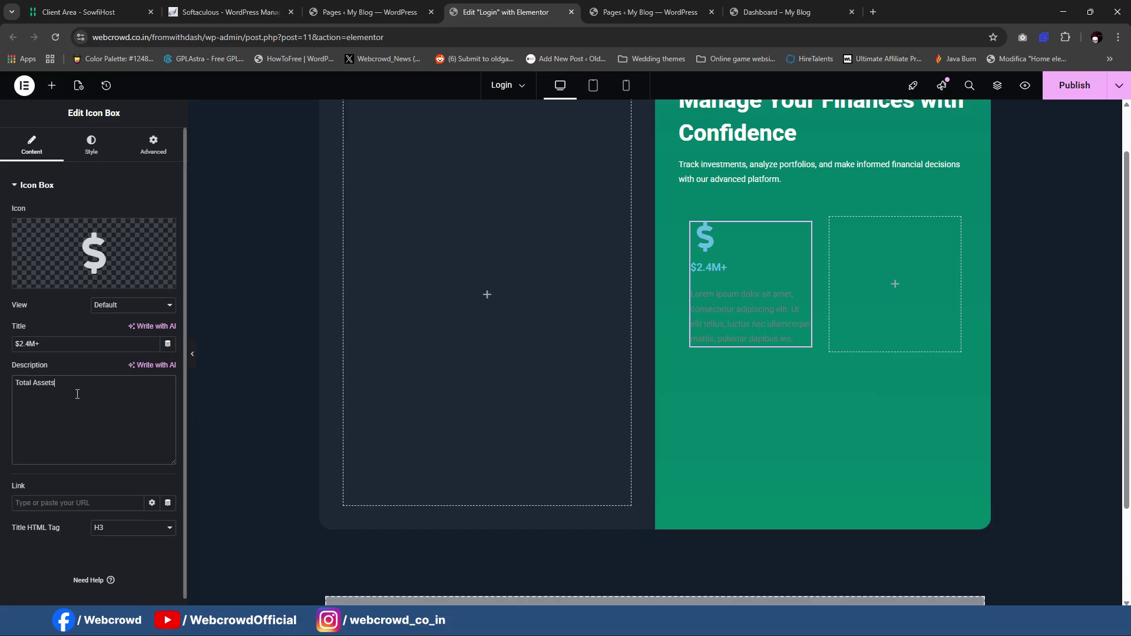
Step: Set the dollar icon's size and make the icon white
left_click(90, 148)
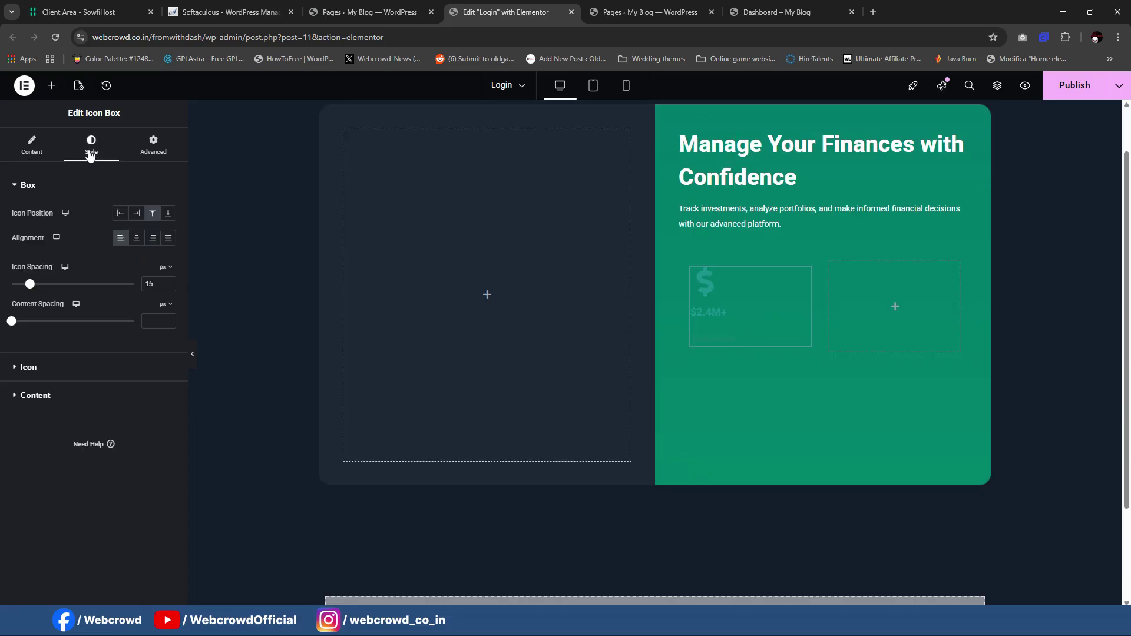
left_click(47, 367)
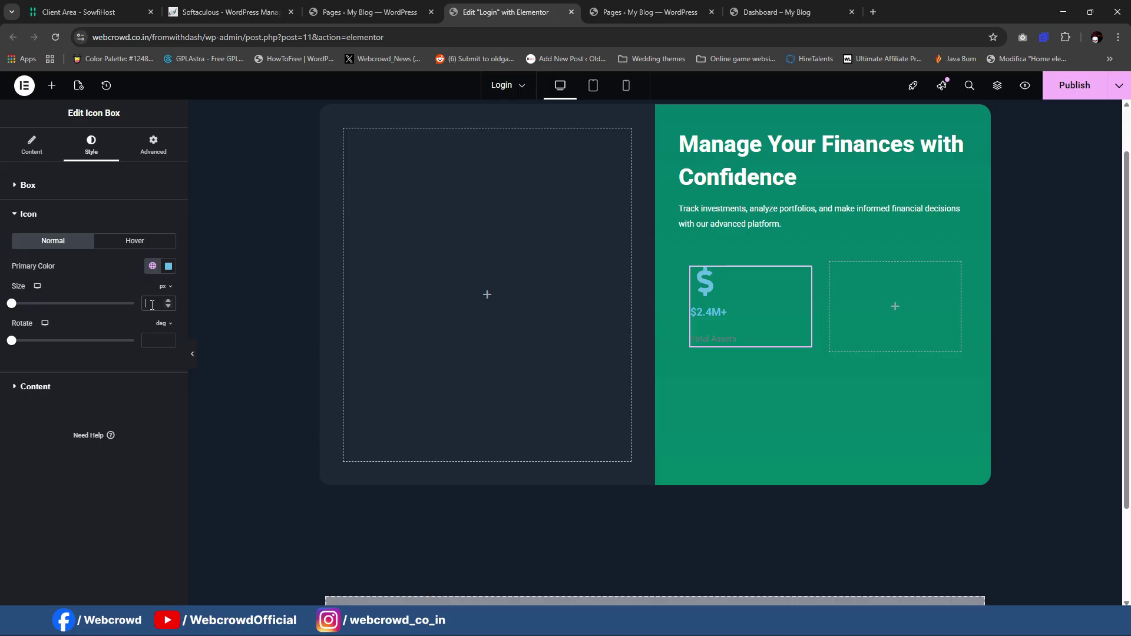
type("15")
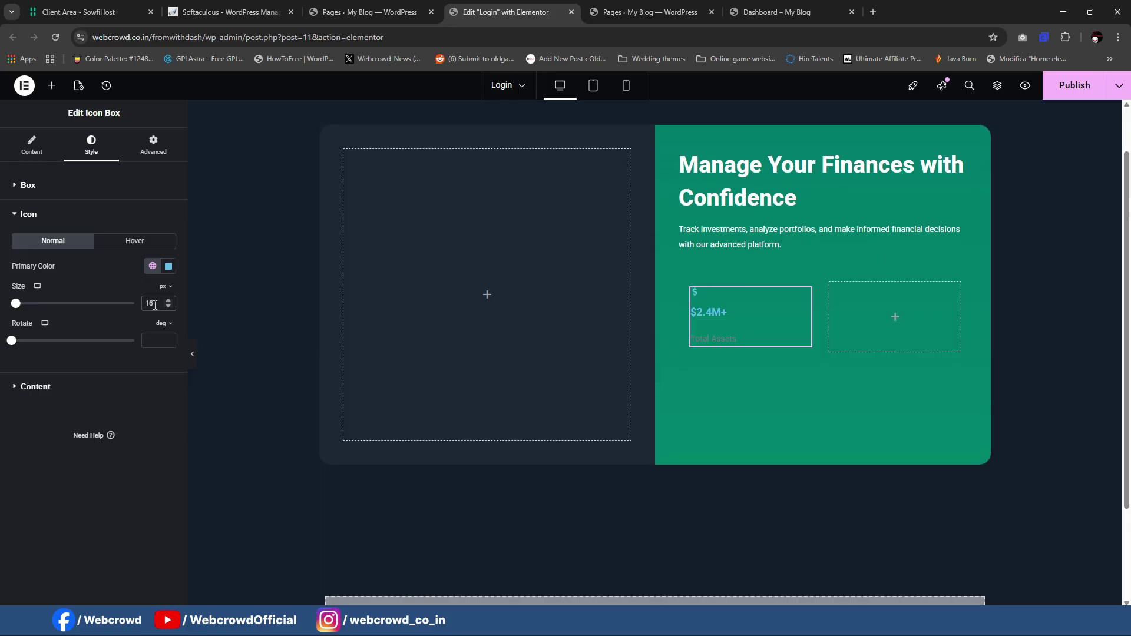
scroll(154, 305, "up", 20)
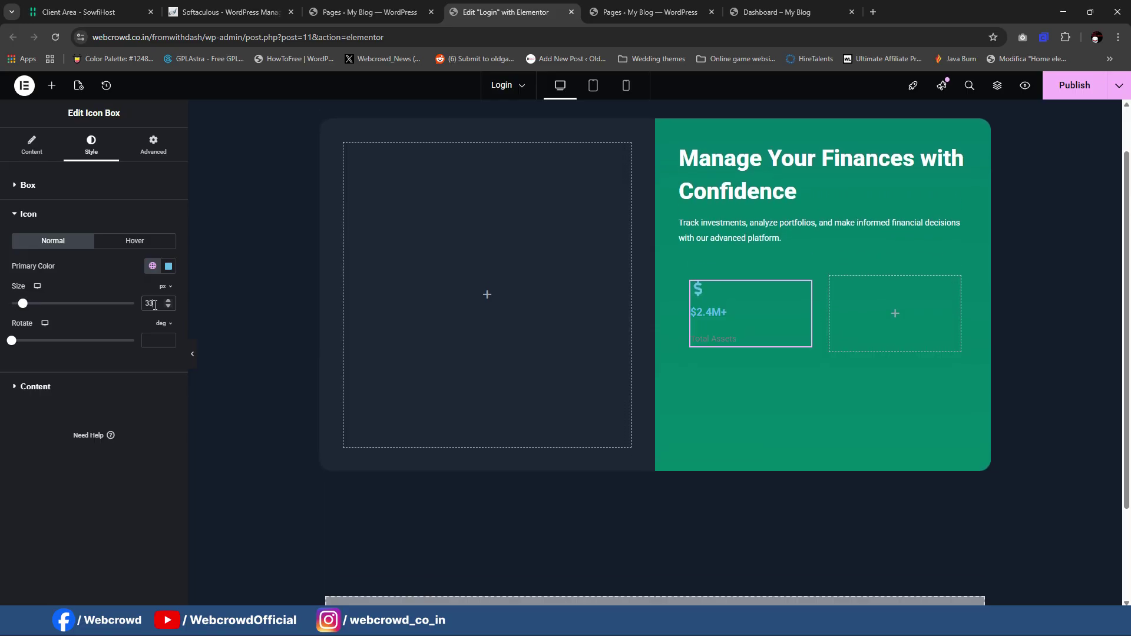
scroll(155, 305, "down", 6)
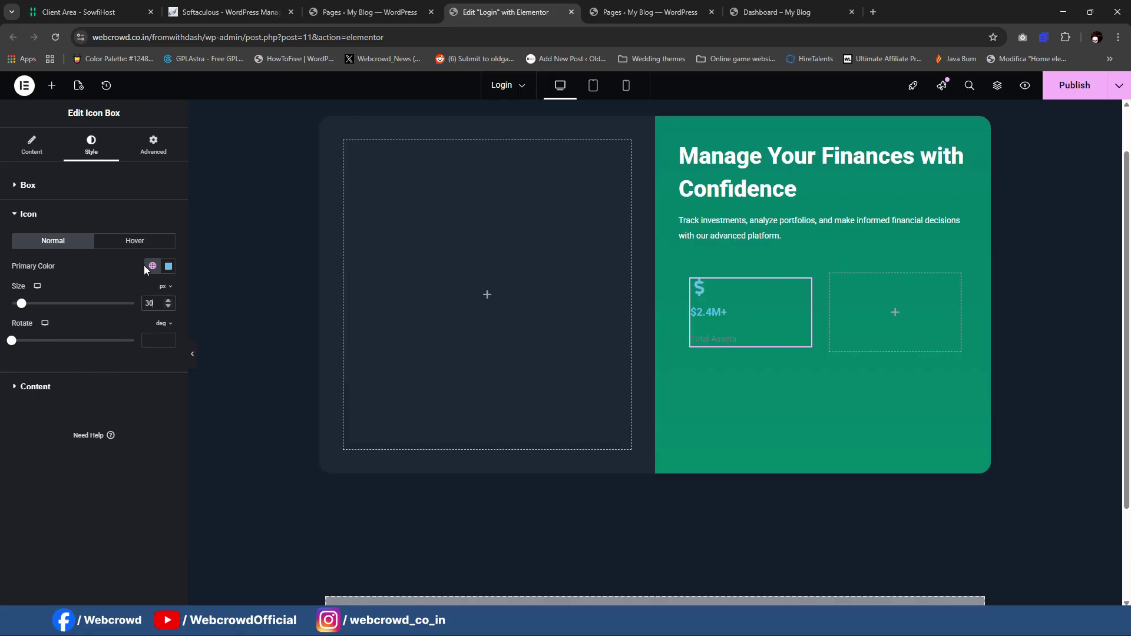
left_click(169, 266)
left_click(100, 313)
left_click(35, 405)
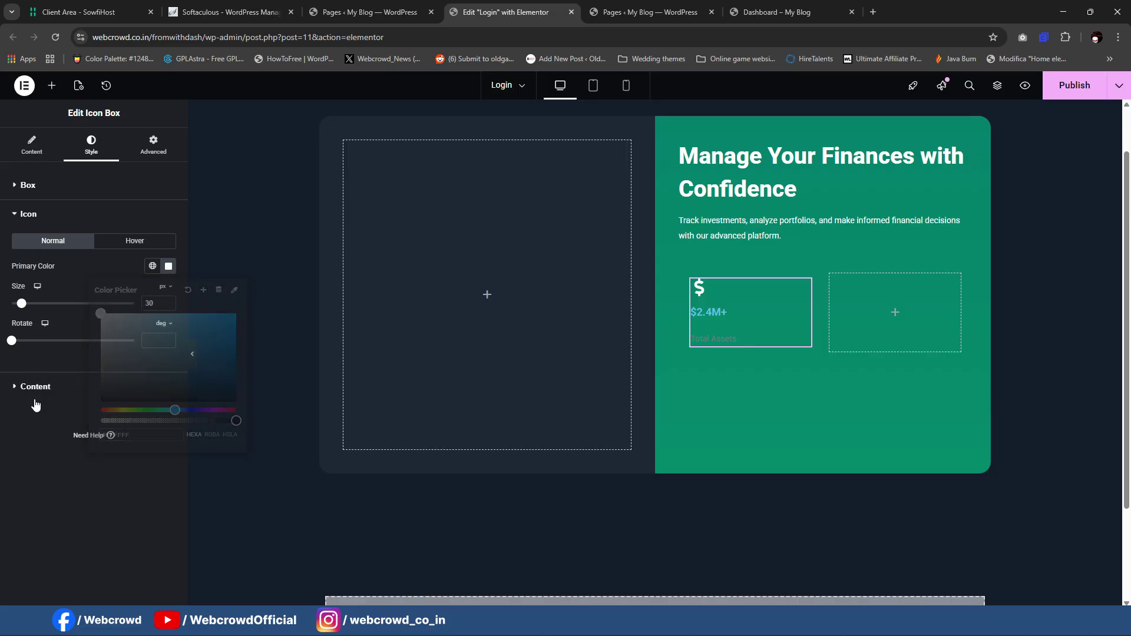
Step: Make the $2.4M+ title and Total Assets description white
left_click(36, 403)
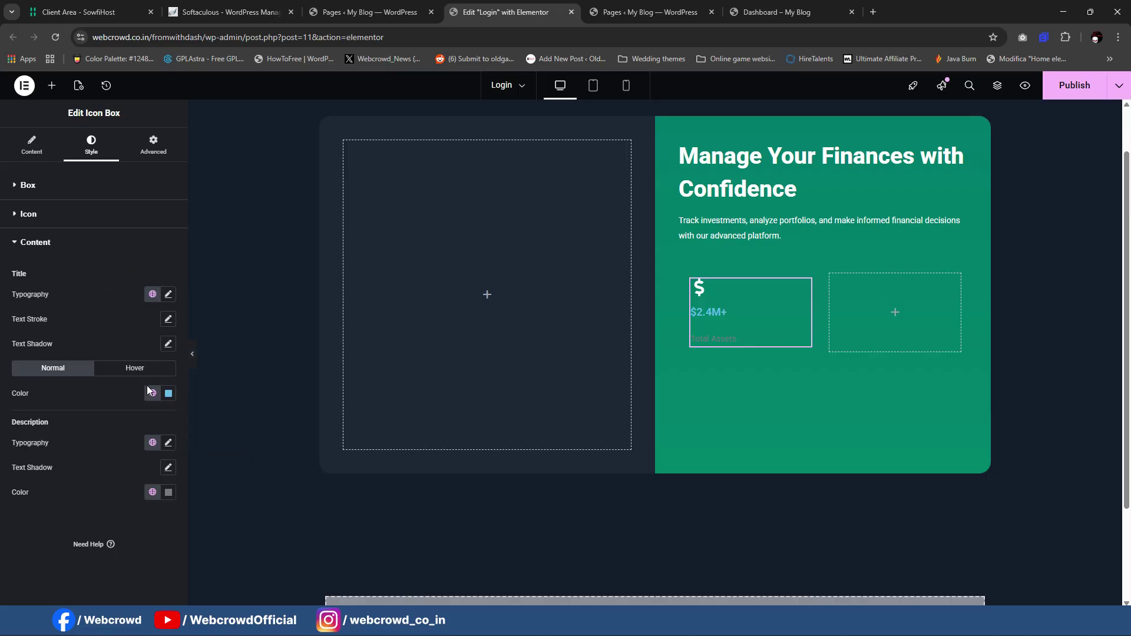
left_click(169, 393)
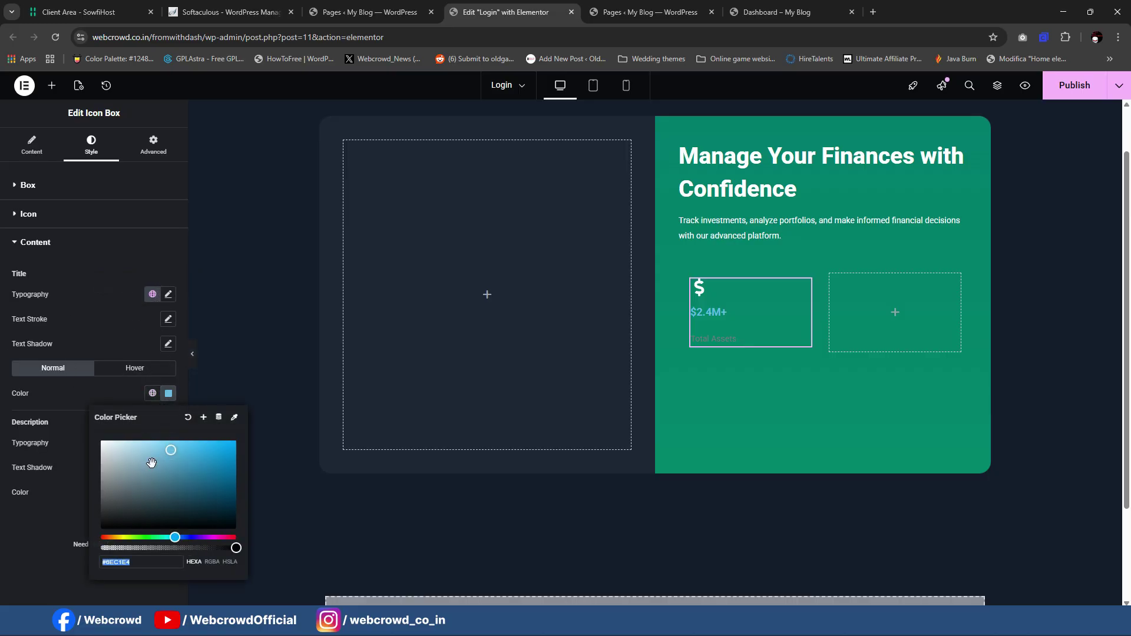
left_click(101, 441)
left_click(11, 523)
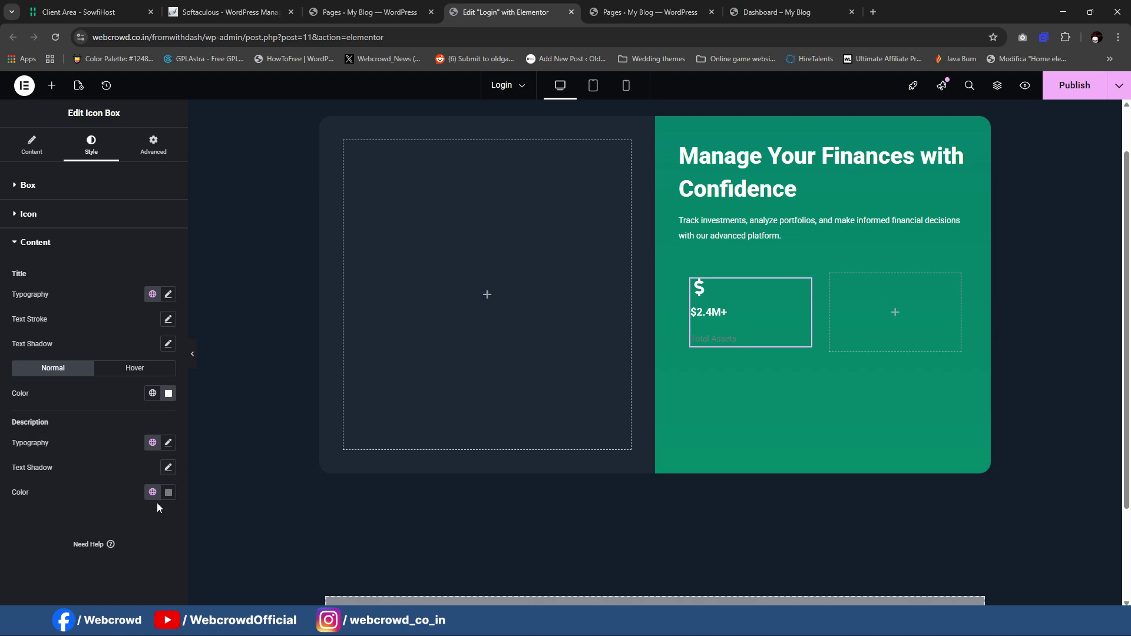
left_click(168, 492)
left_click_drag(157, 372, 55, 271)
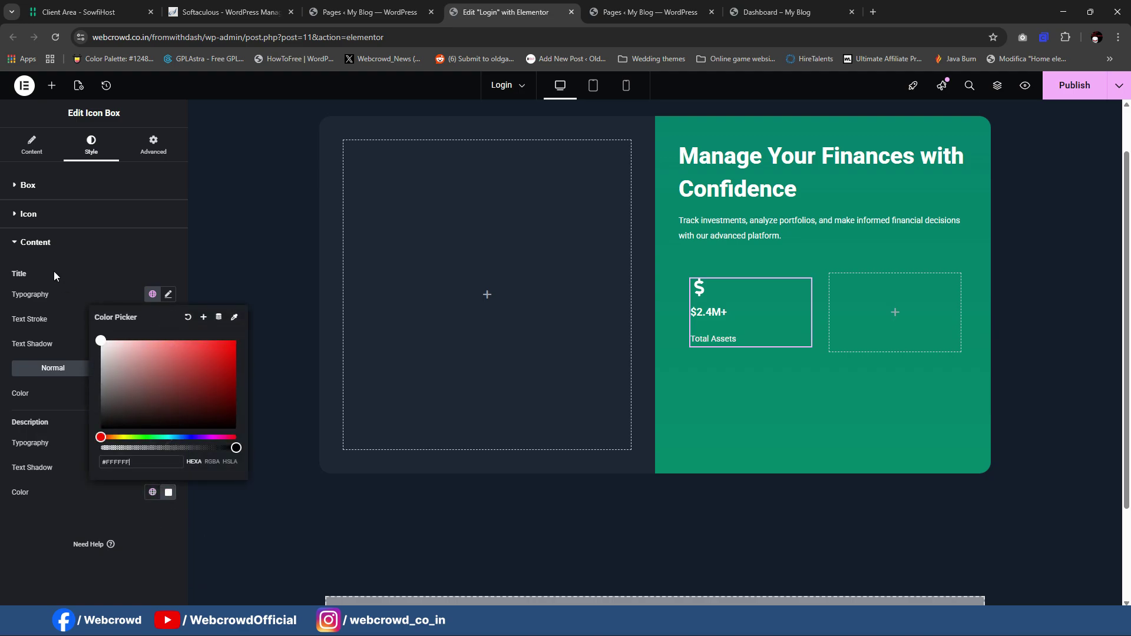
left_click(31, 514)
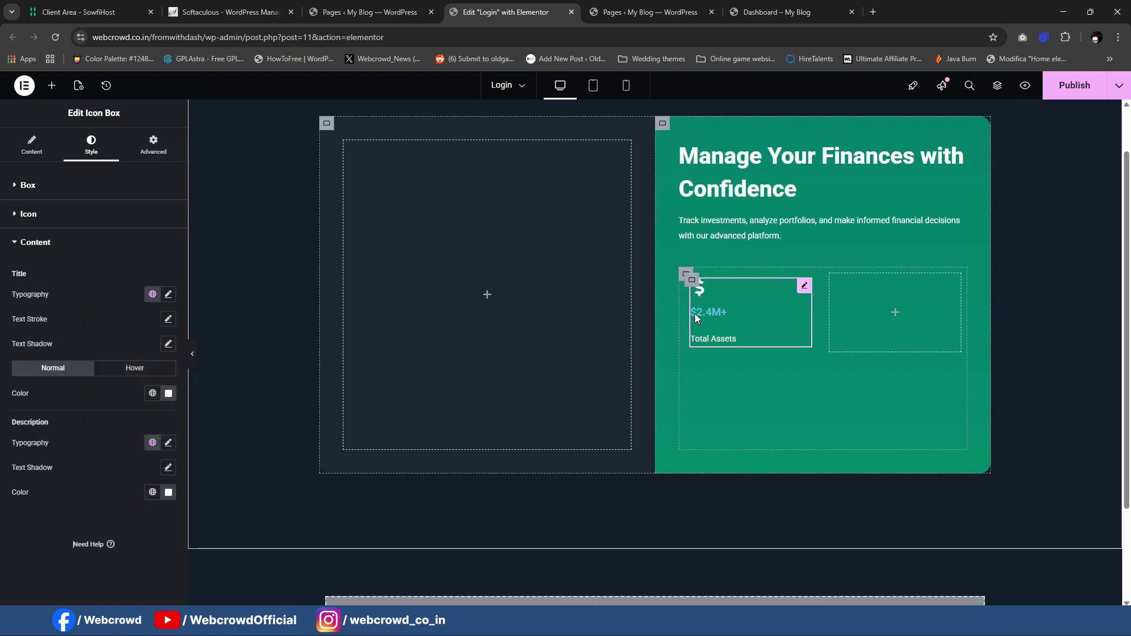
Step: Make the title's hover colour white and add 2 px spacing between title and description
left_click(136, 368)
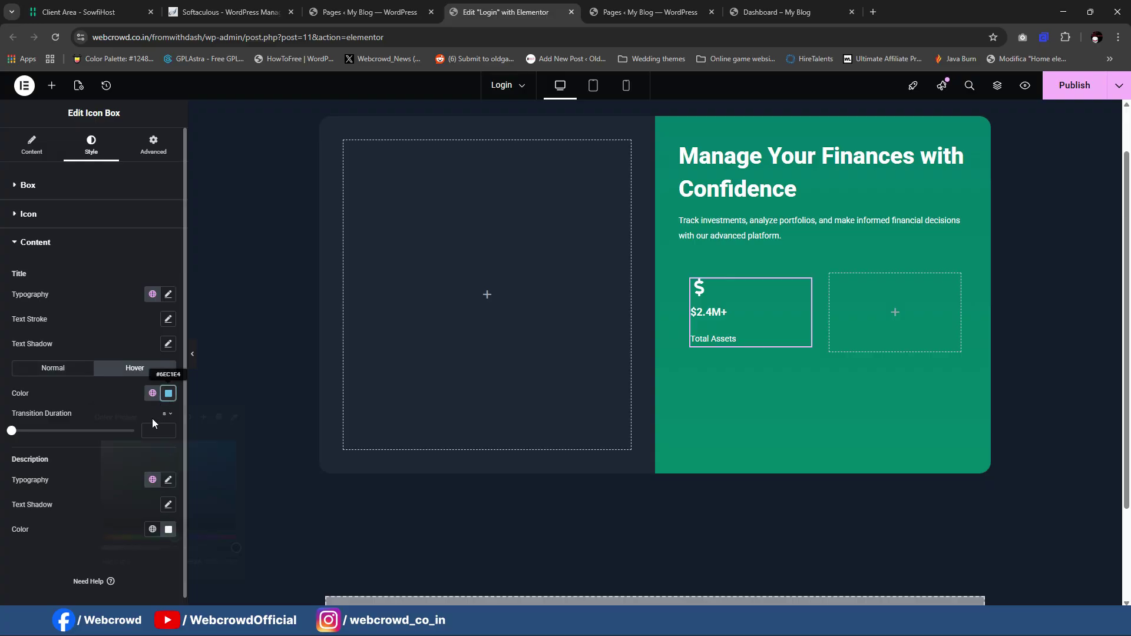
left_click_drag(131, 454, 86, 421)
left_click(34, 557)
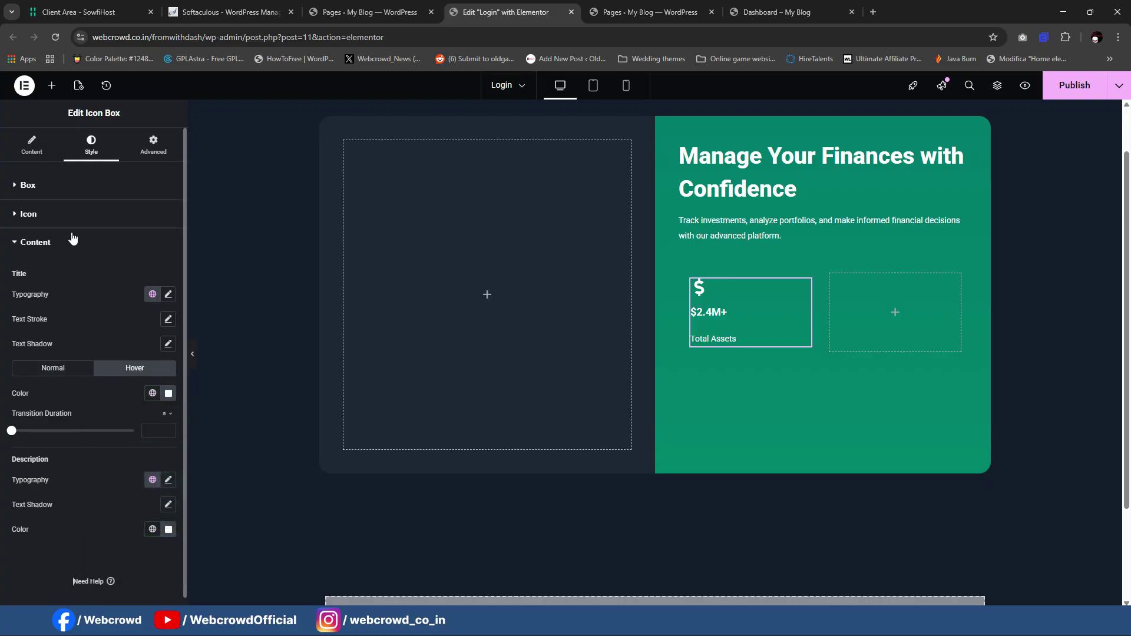
left_click(28, 185)
left_click_drag(14, 329, 17, 332)
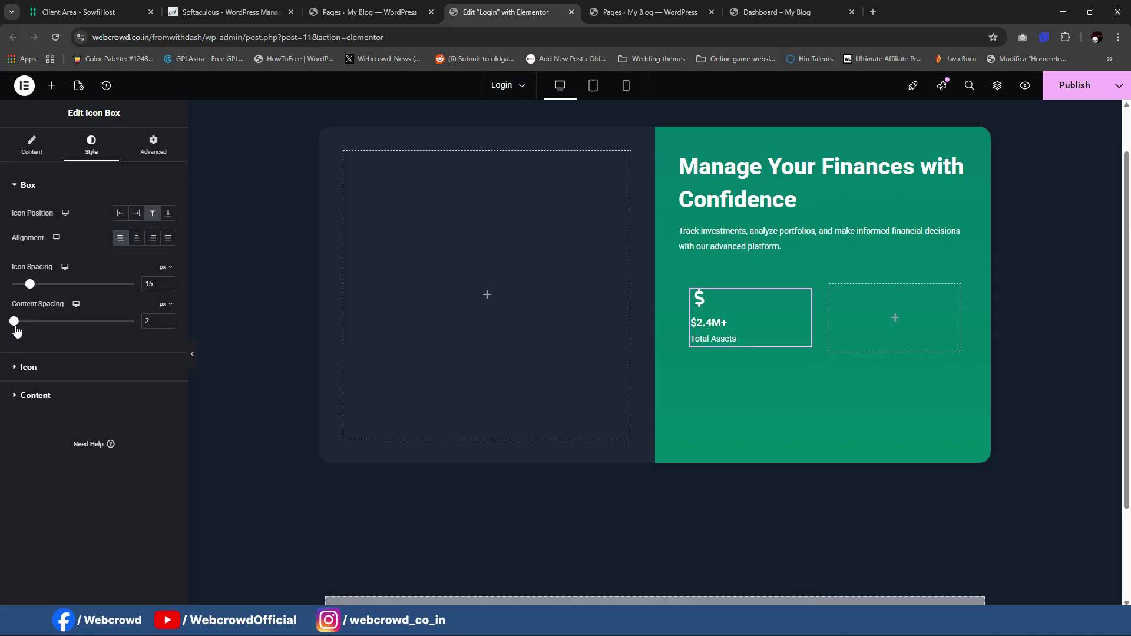
Step: Give the stat box's container a classic translucent white background, #FFFFFF21
left_click(692, 291)
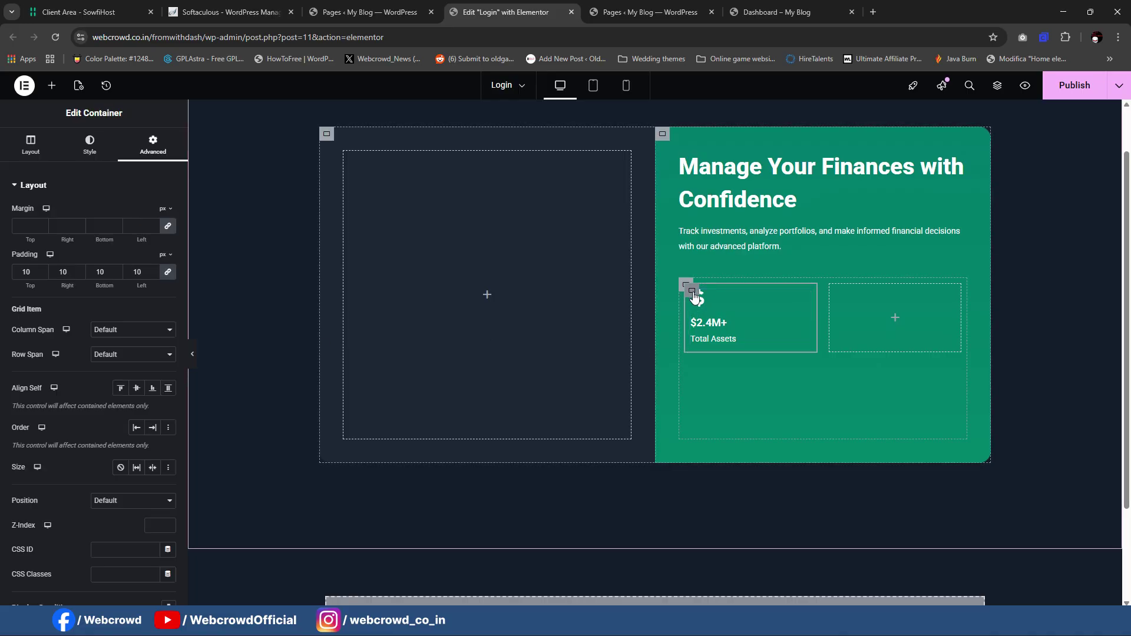
left_click(89, 145)
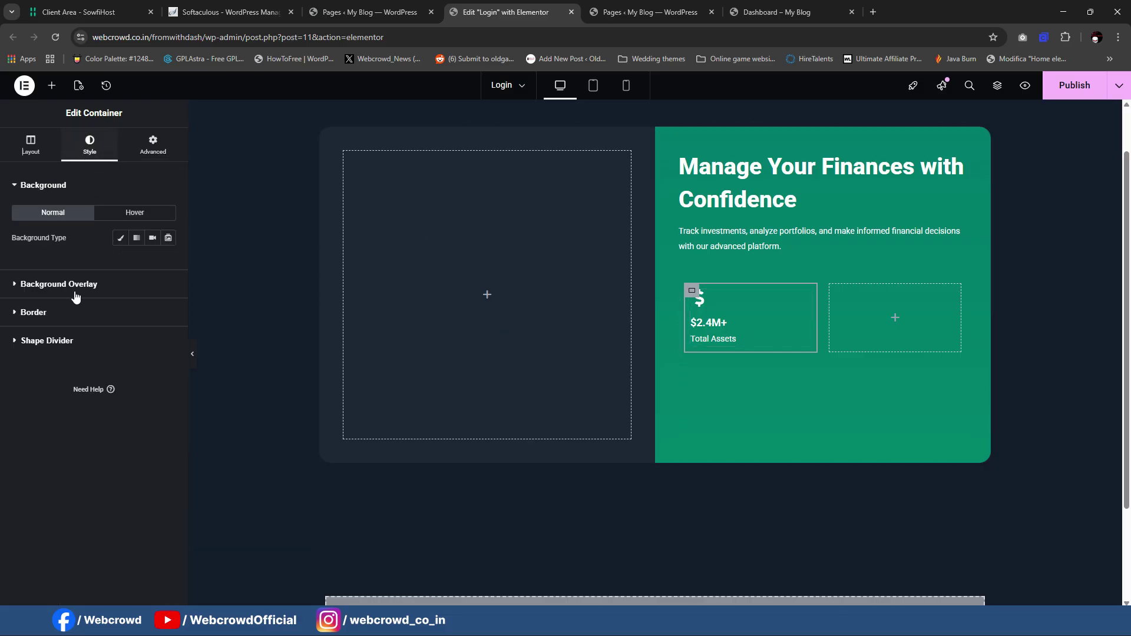
left_click(121, 238)
left_click(169, 262)
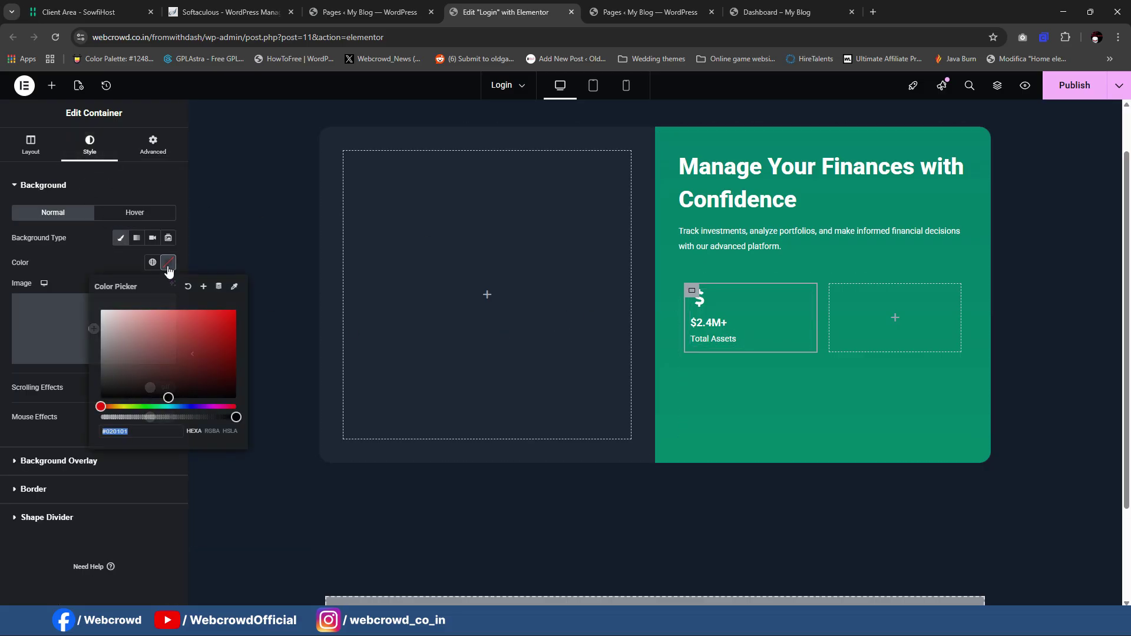
mouse_move(176, 366)
left_mouse_down()
mouse_move(141, 328)
mouse_move(101, 310)
left_mouse_up()
left_click(16, 371)
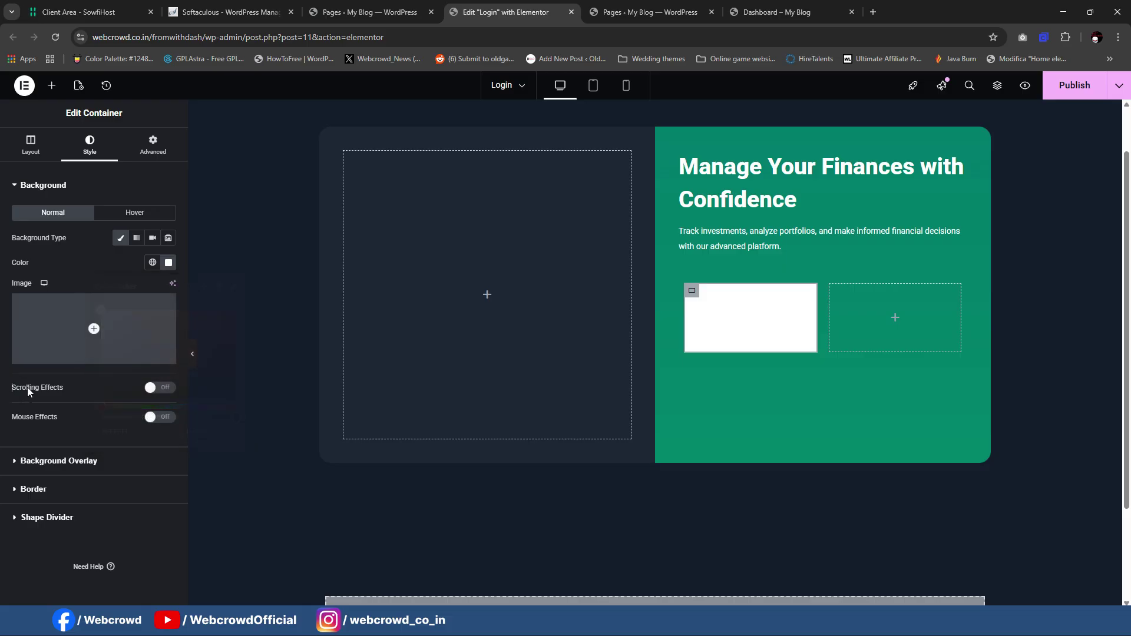
left_click(169, 262)
triple_click(123, 431)
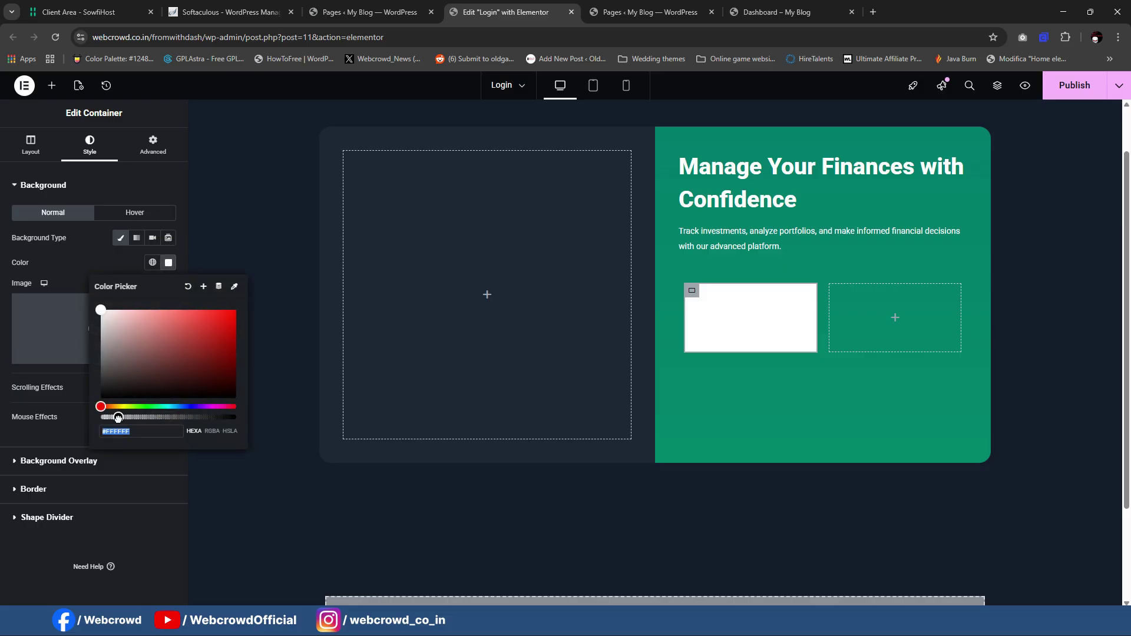
left_click(117, 417)
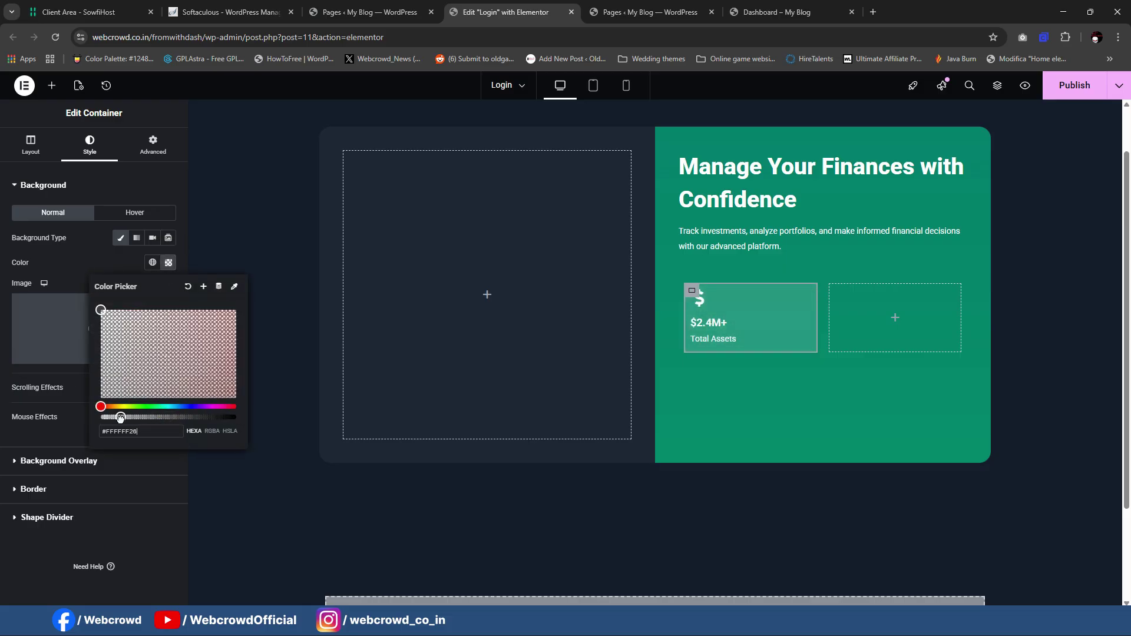
left_click(134, 554)
Step: Set the container's border radius to 12 px on the corners
left_click(62, 491)
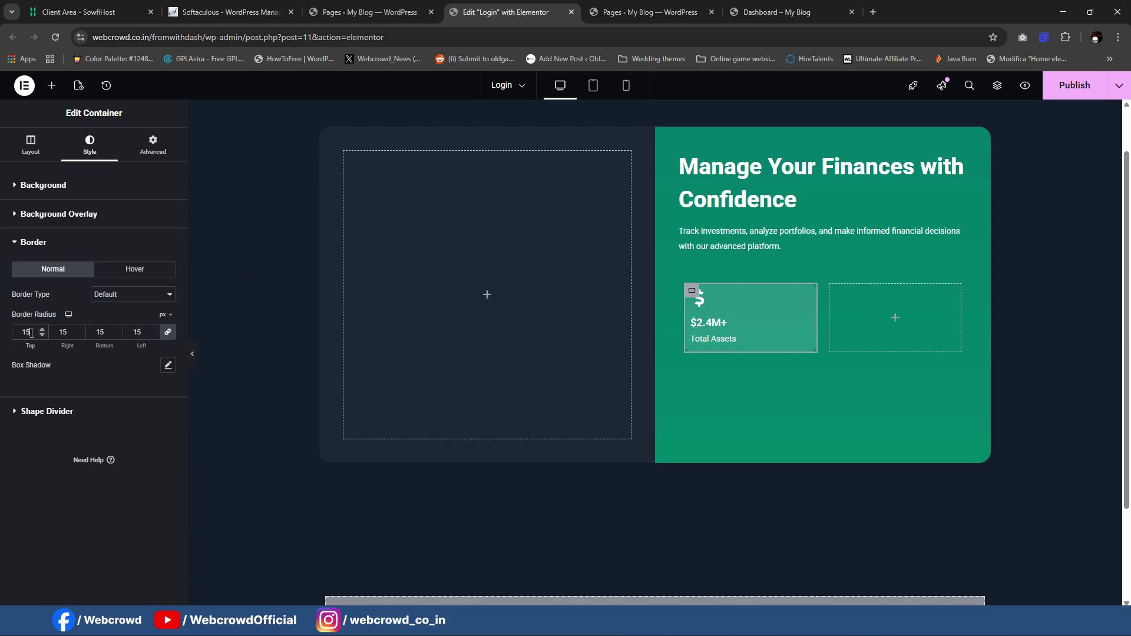
left_click(193, 354)
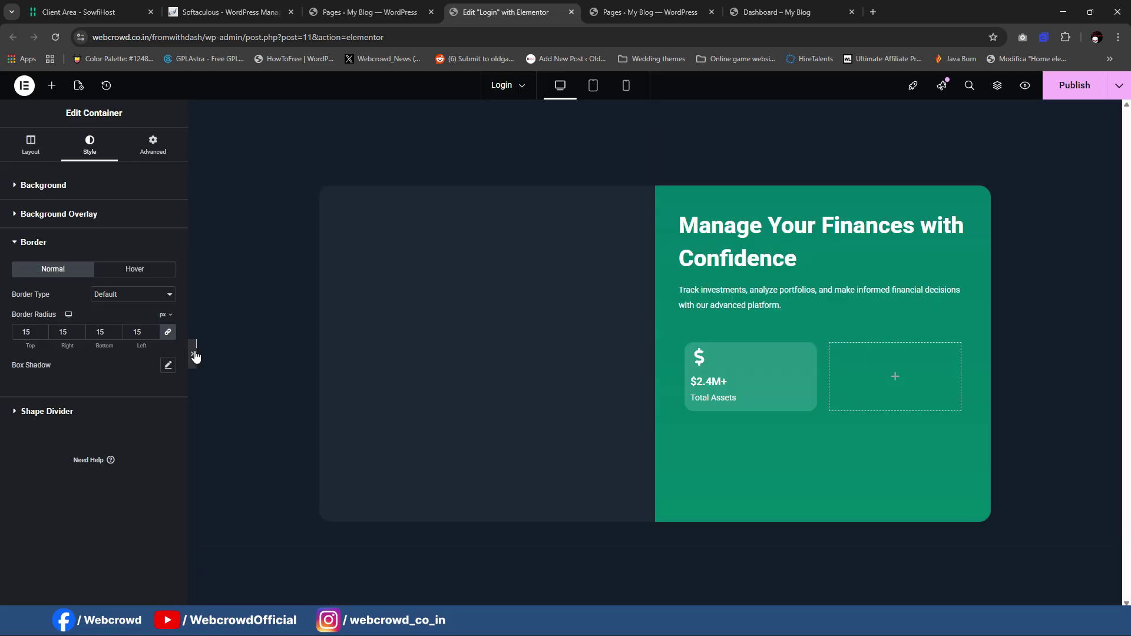
left_click(3, 361)
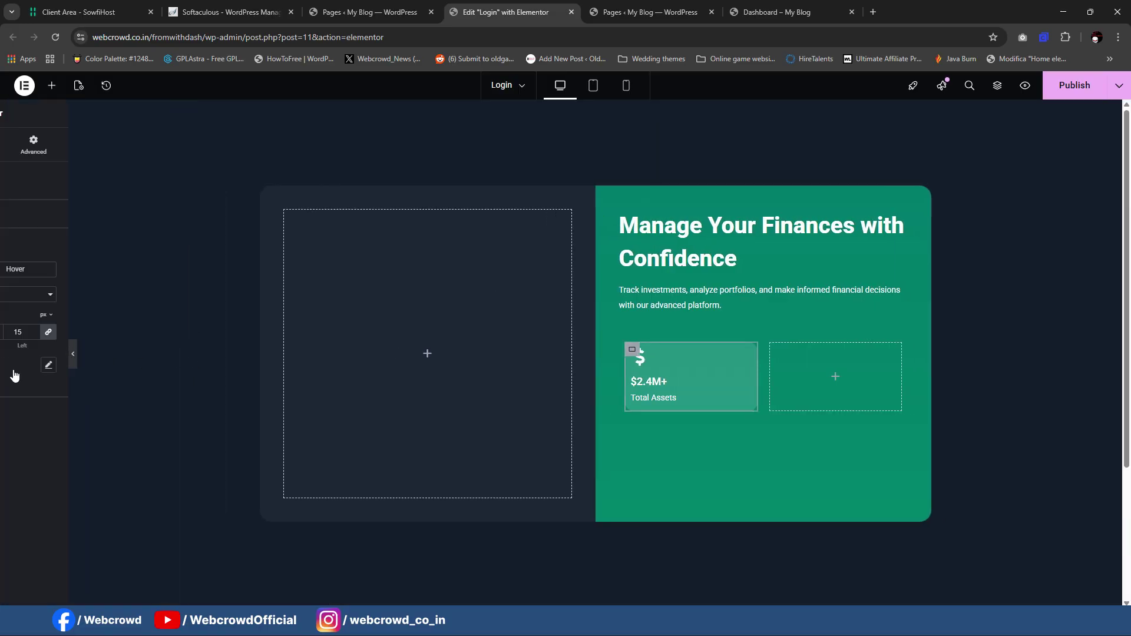
left_click_drag(32, 335, 2, 330)
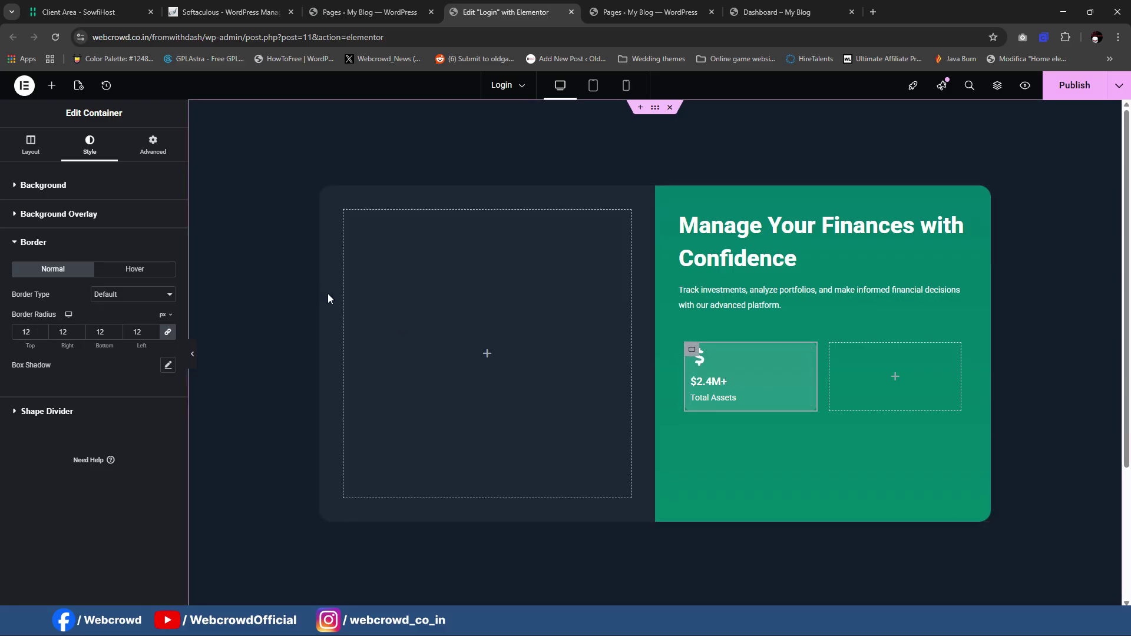
Step: Close the live page preview and set the card's left corner radius to 12
mouse_move(726, 594)
left_click(768, 573)
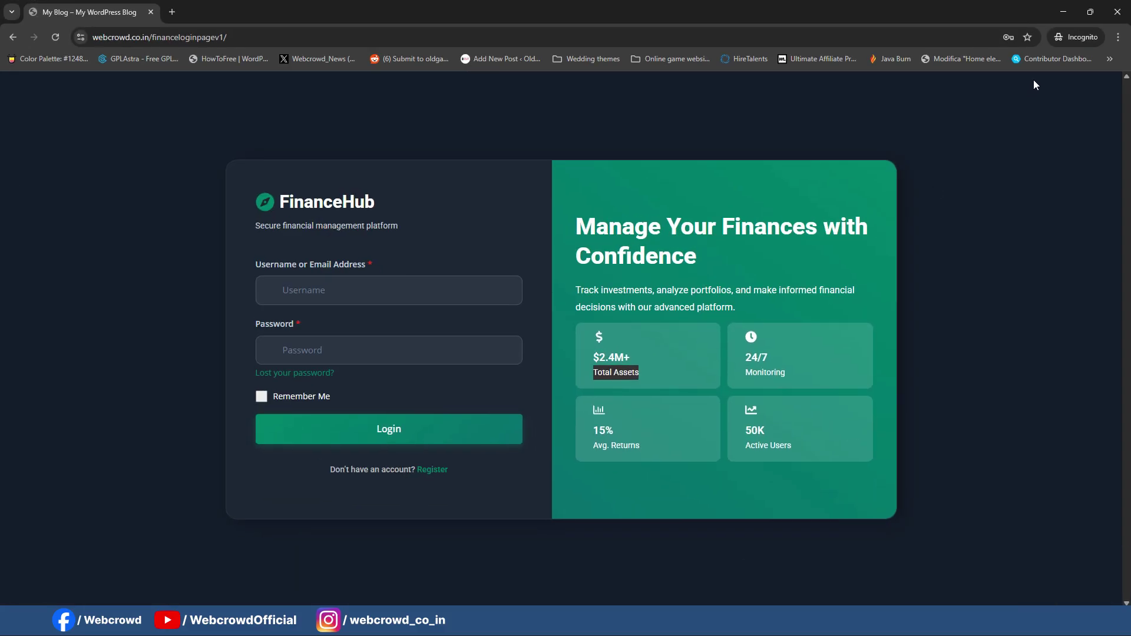
left_click(1091, 12)
left_click(999, 114)
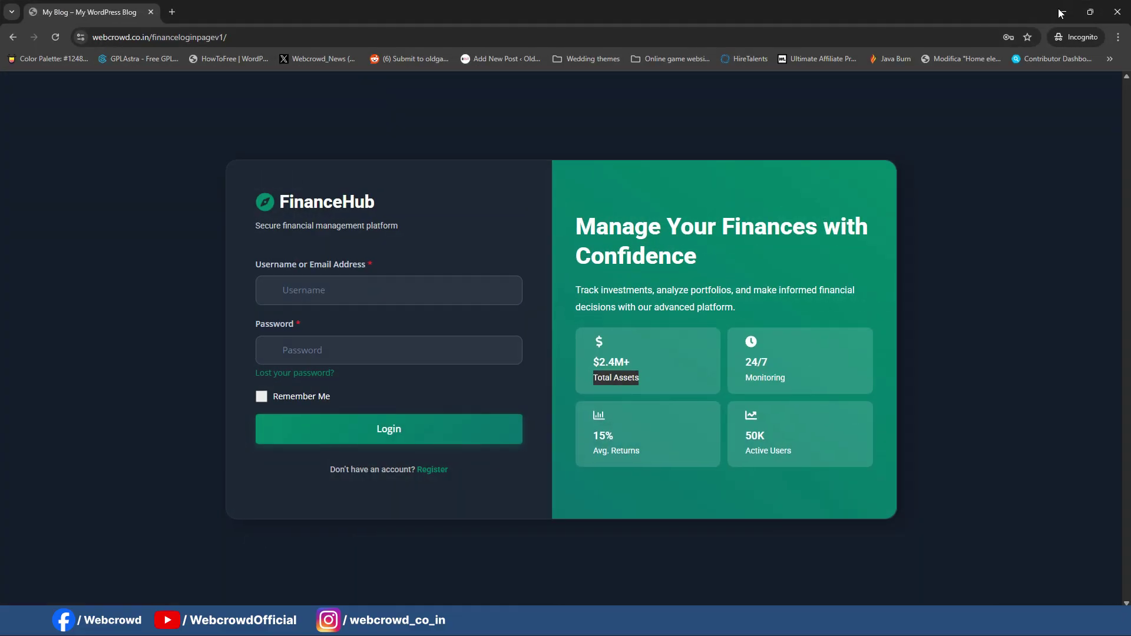
left_click(1064, 11)
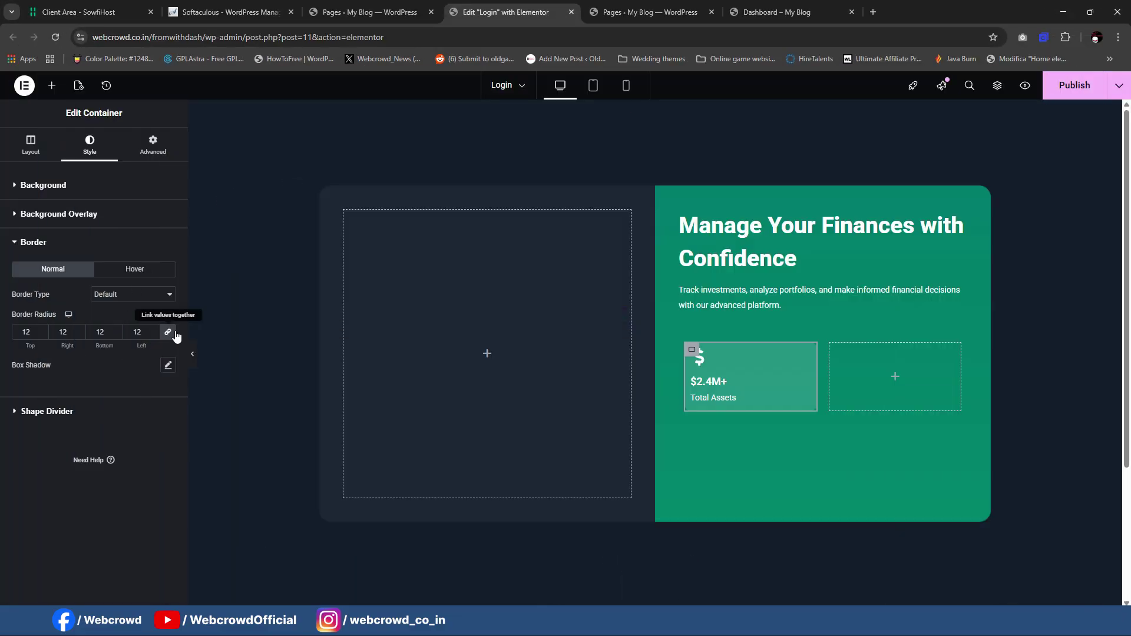
left_click(148, 334)
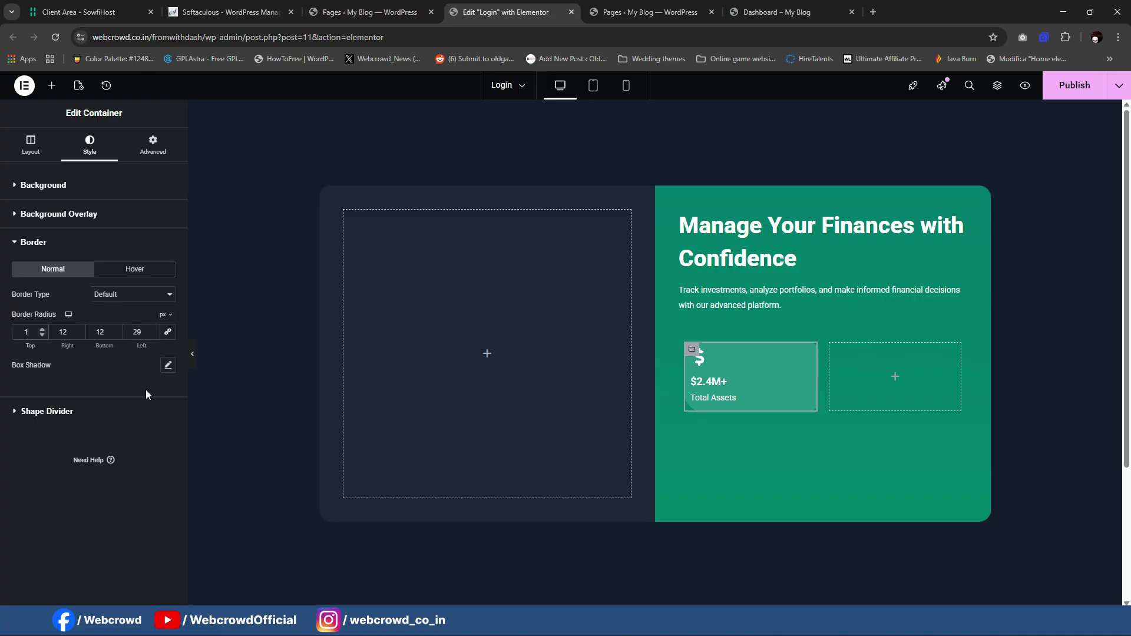
key("ctrl+z")
Step: Set the Total Assets card's left padding to 24 px
left_click(63, 187)
left_click(59, 187)
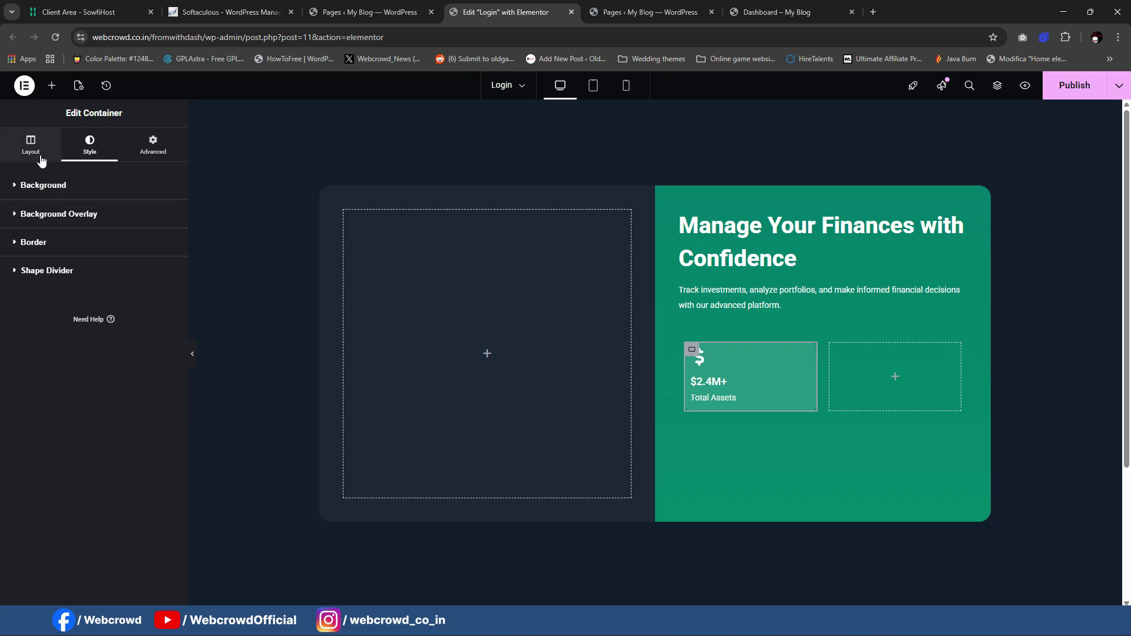
left_click(31, 144)
left_click(153, 145)
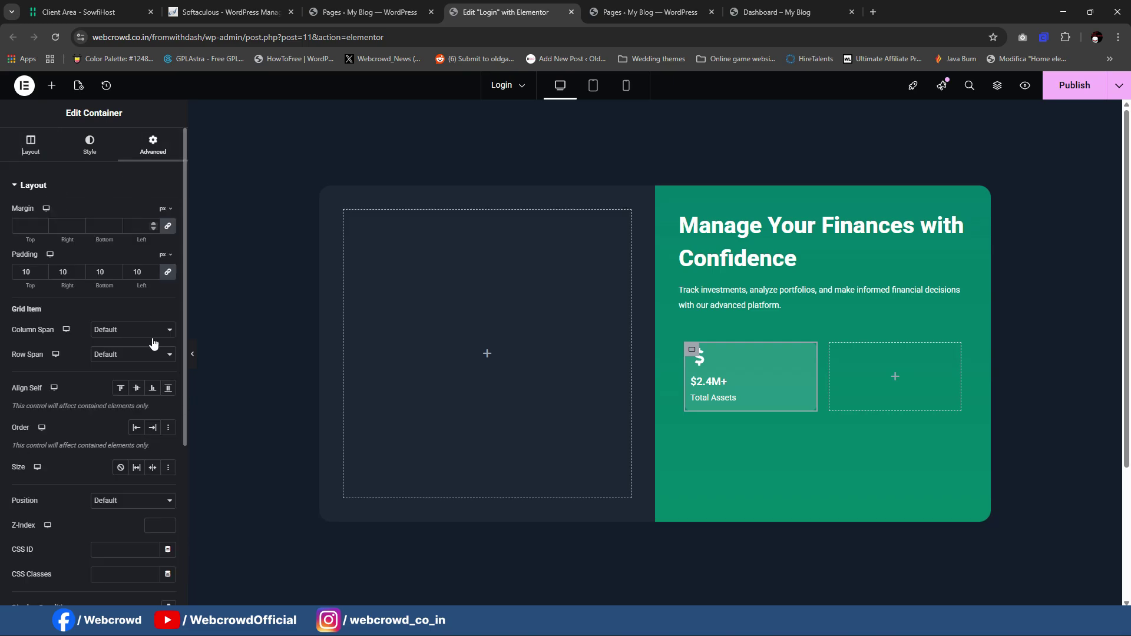
scroll(147, 275, "up", 11)
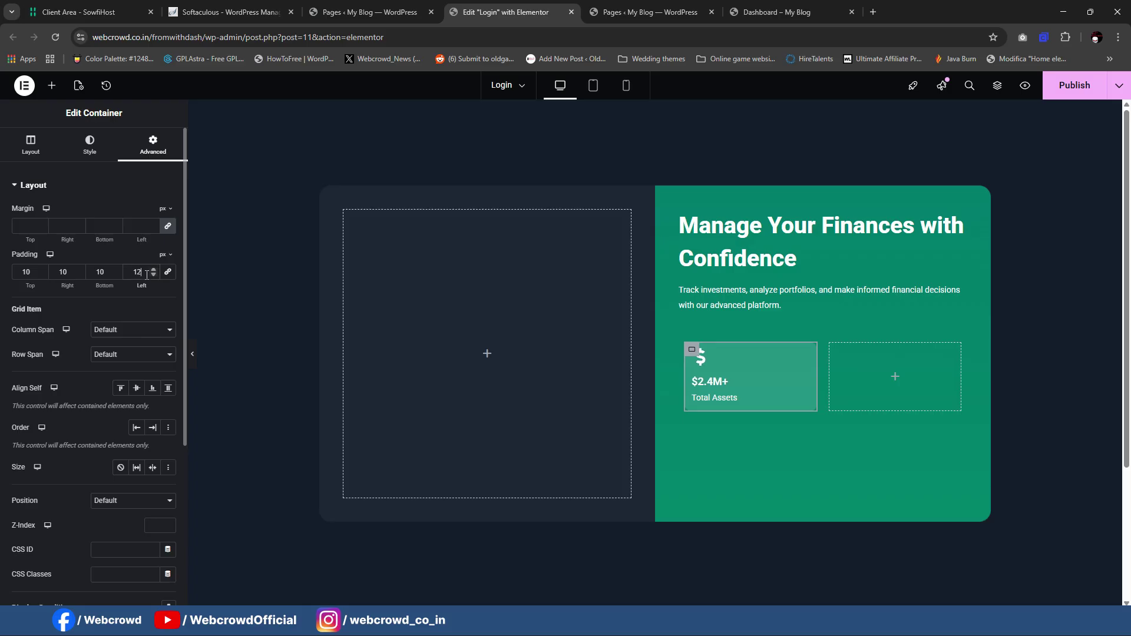
scroll(147, 274, "up", 3)
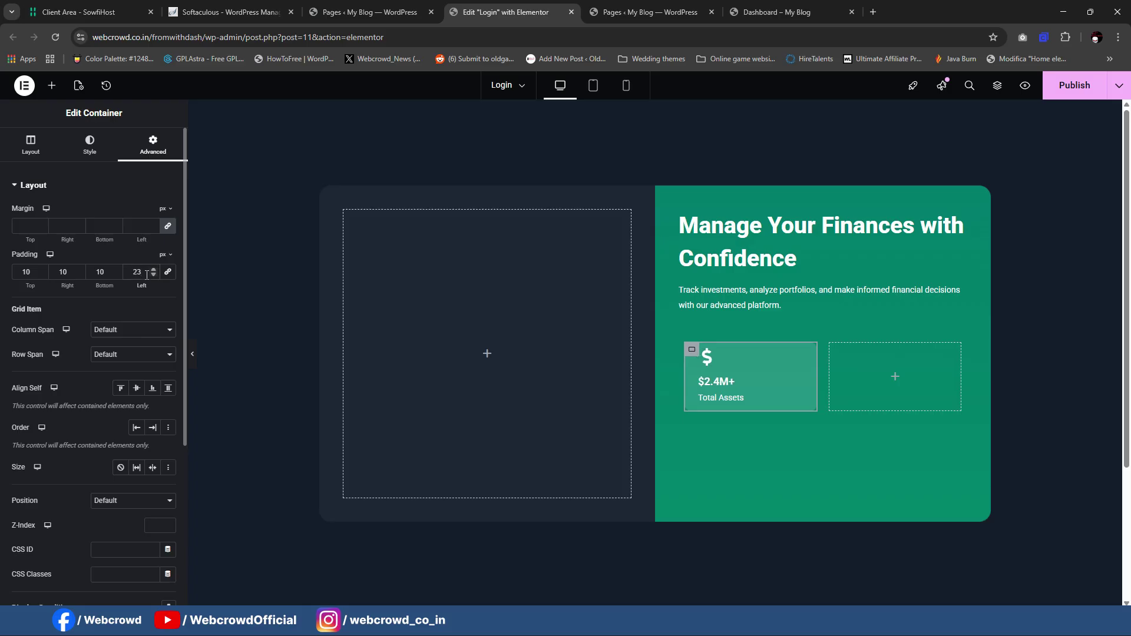
left_click(189, 354)
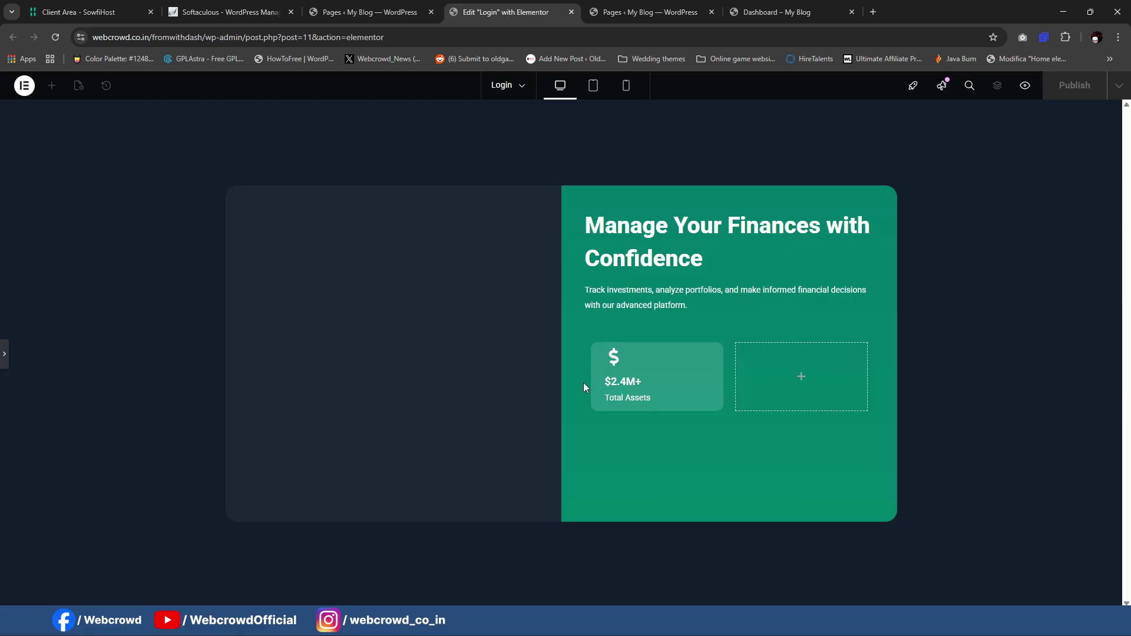
left_click(606, 360)
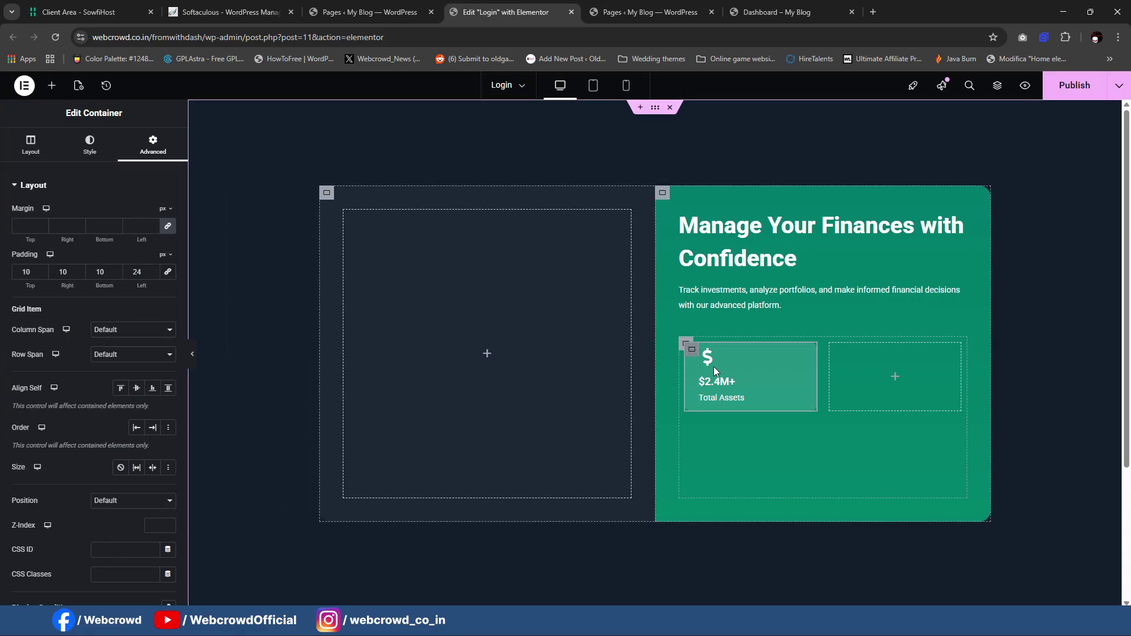
Step: Duplicate the Total Assets card three times to make four cards
right_click(696, 355)
left_click(742, 326)
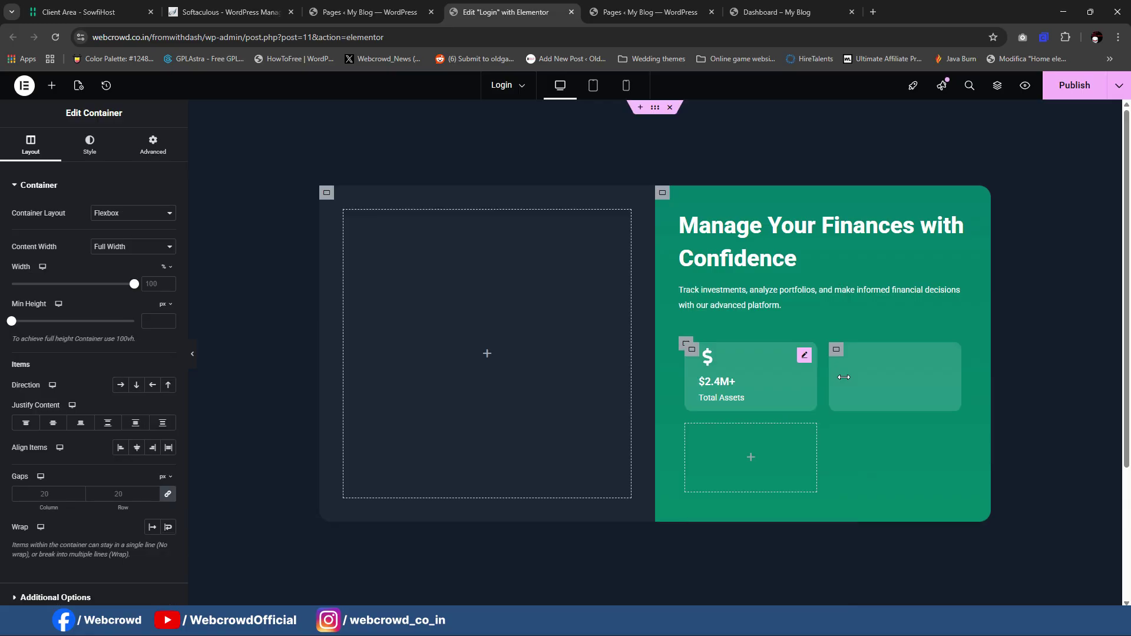
right_click(835, 349)
left_click(865, 334)
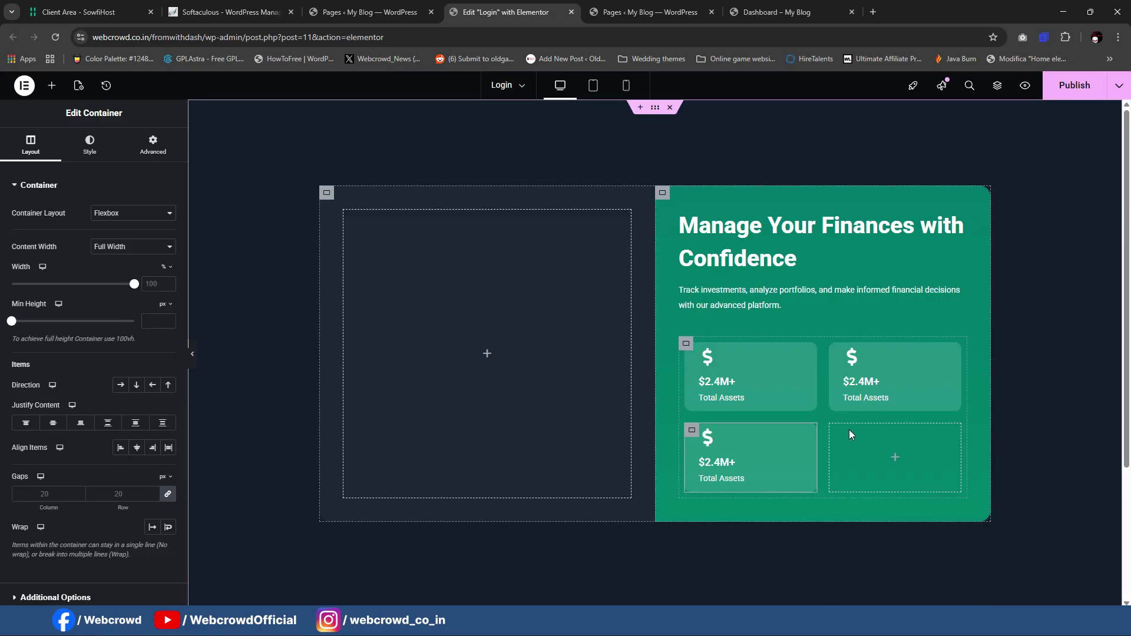
right_click(693, 443)
left_click(726, 327)
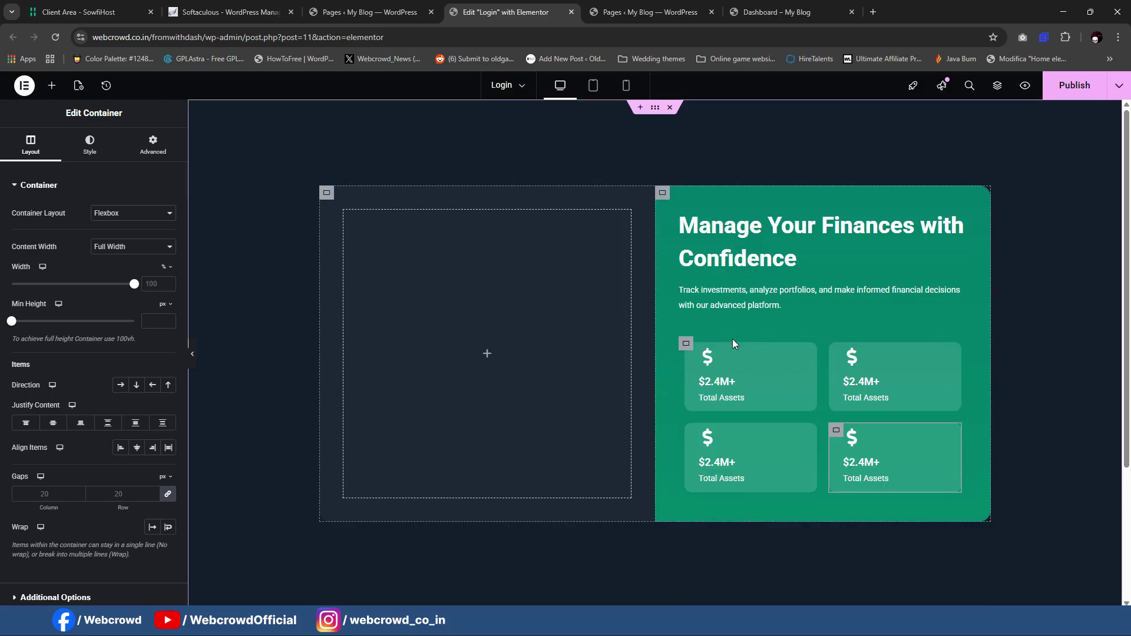
Step: Set the stats grid's column and row gaps to 10 px
left_click(686, 346)
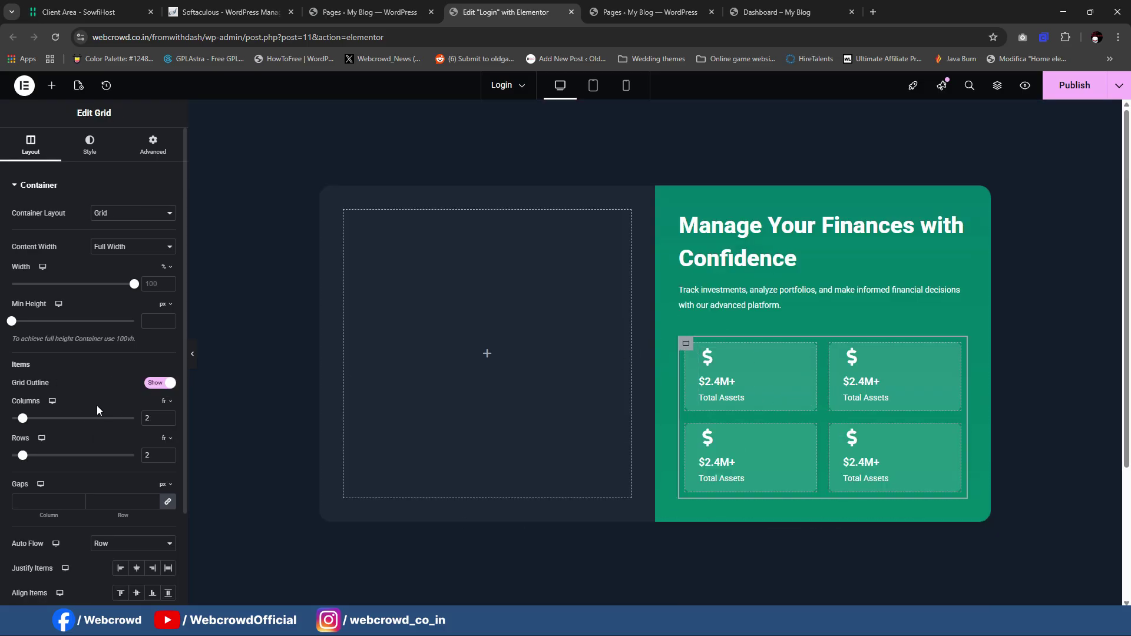
left_click(66, 502)
type("1")
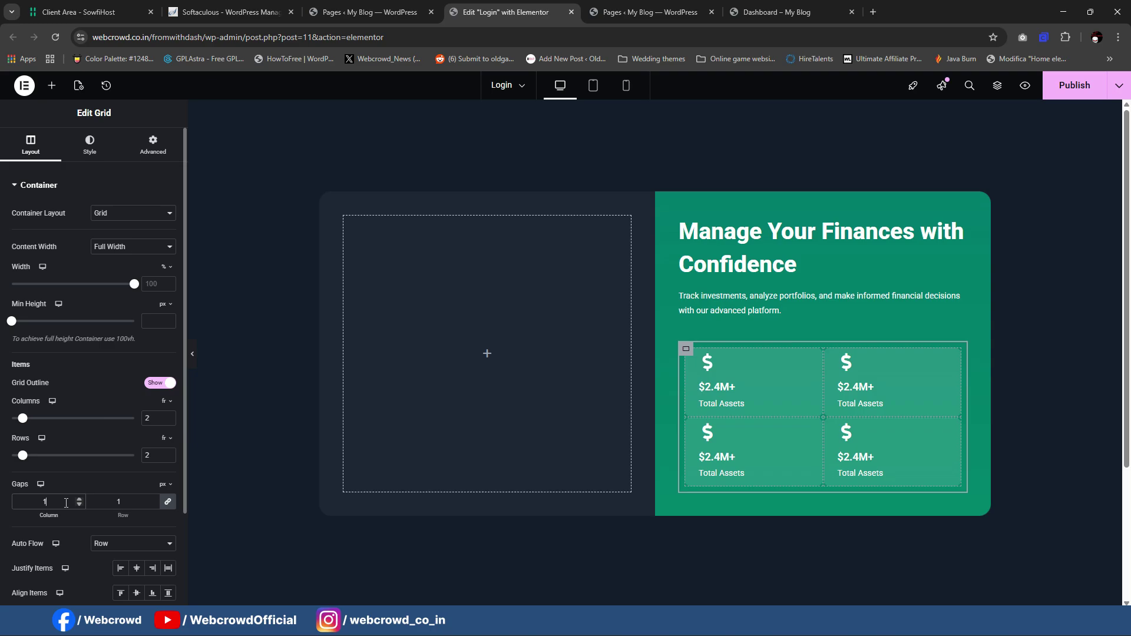
type("0")
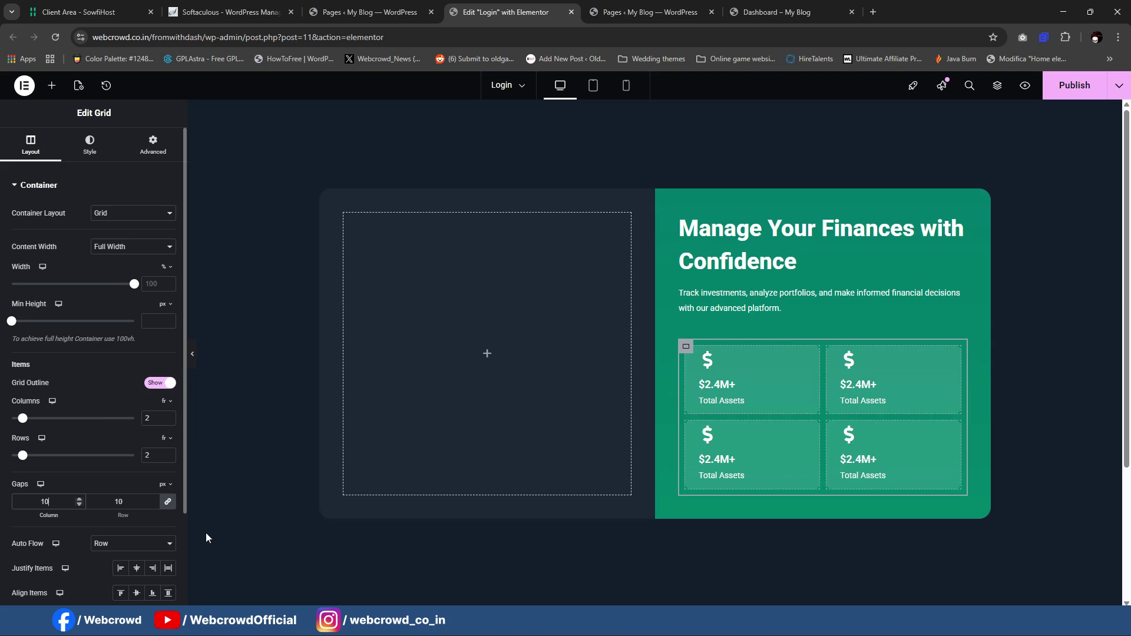
left_click(192, 360)
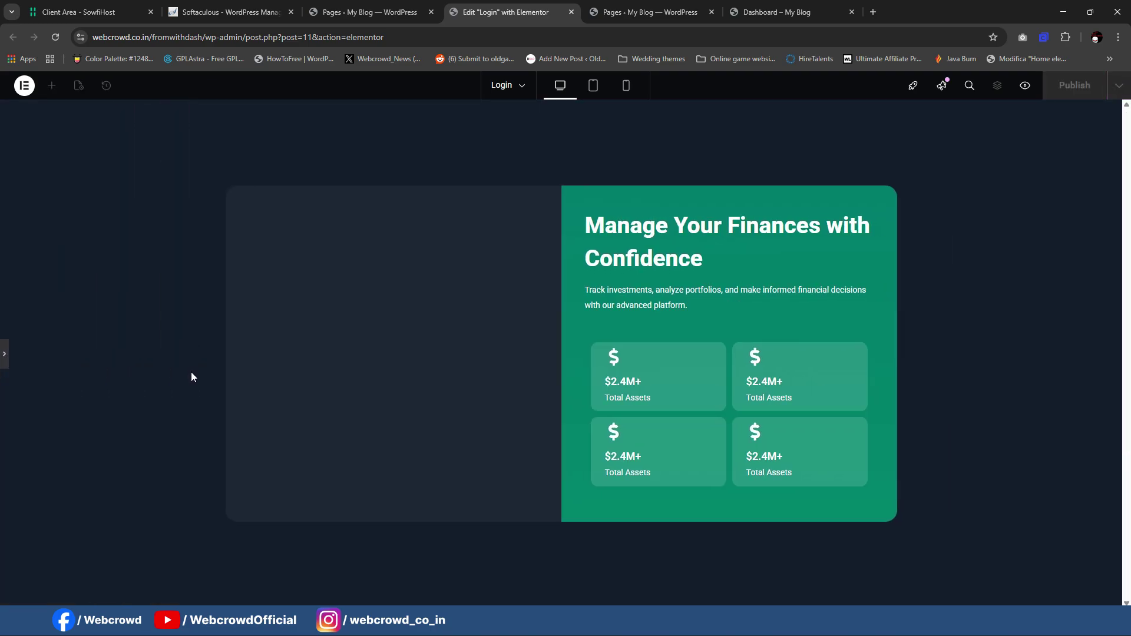
left_click(3, 356)
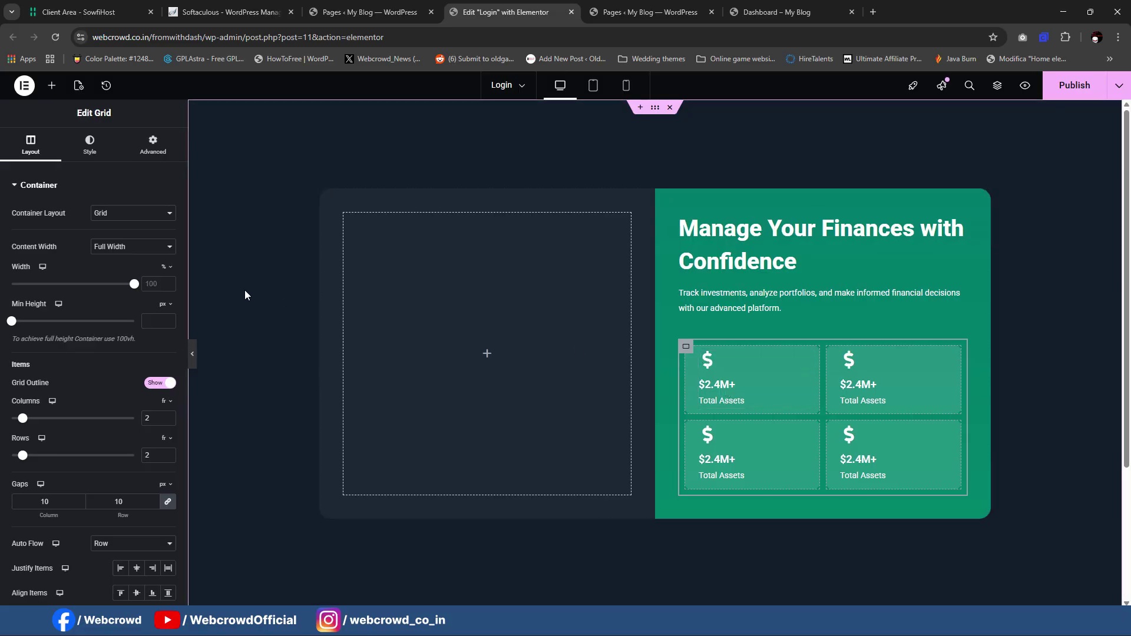
Step: Give the stat grid padding 0 and a top margin of -19 px
left_click(158, 155)
left_click(23, 279)
type("0")
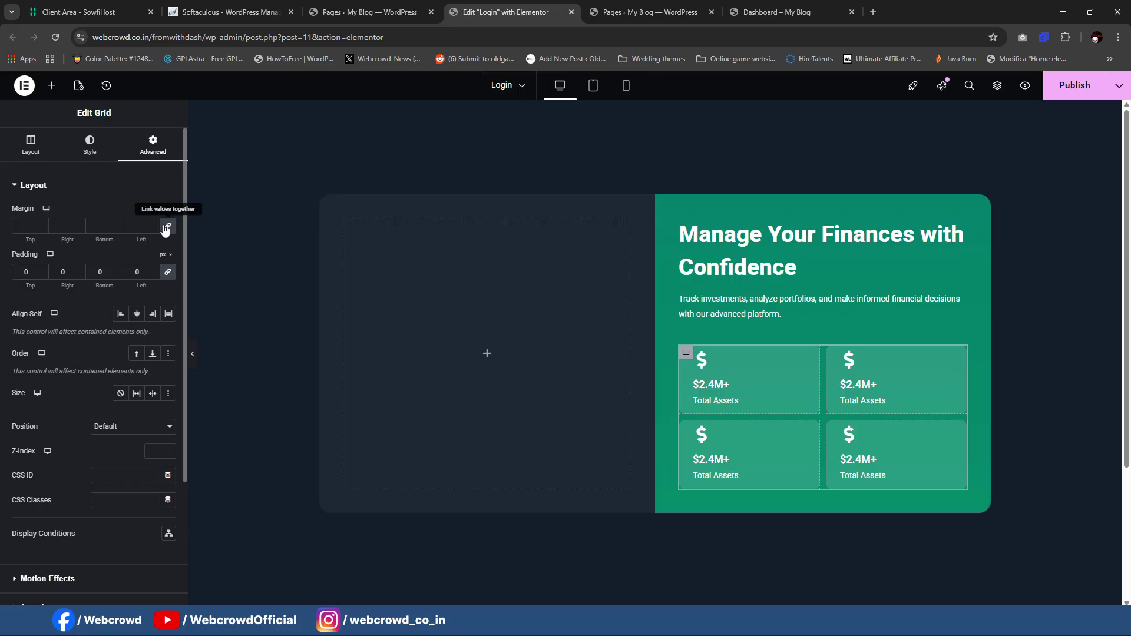
left_click(26, 226)
type("0")
key("BackSpace")
type("-20")
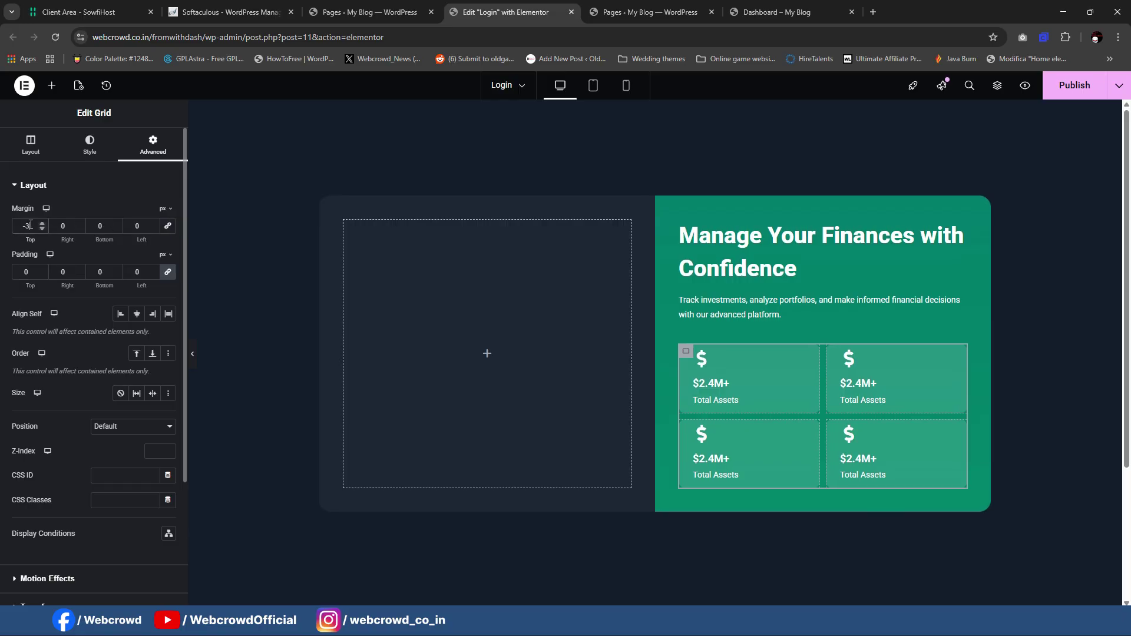
key("Up")
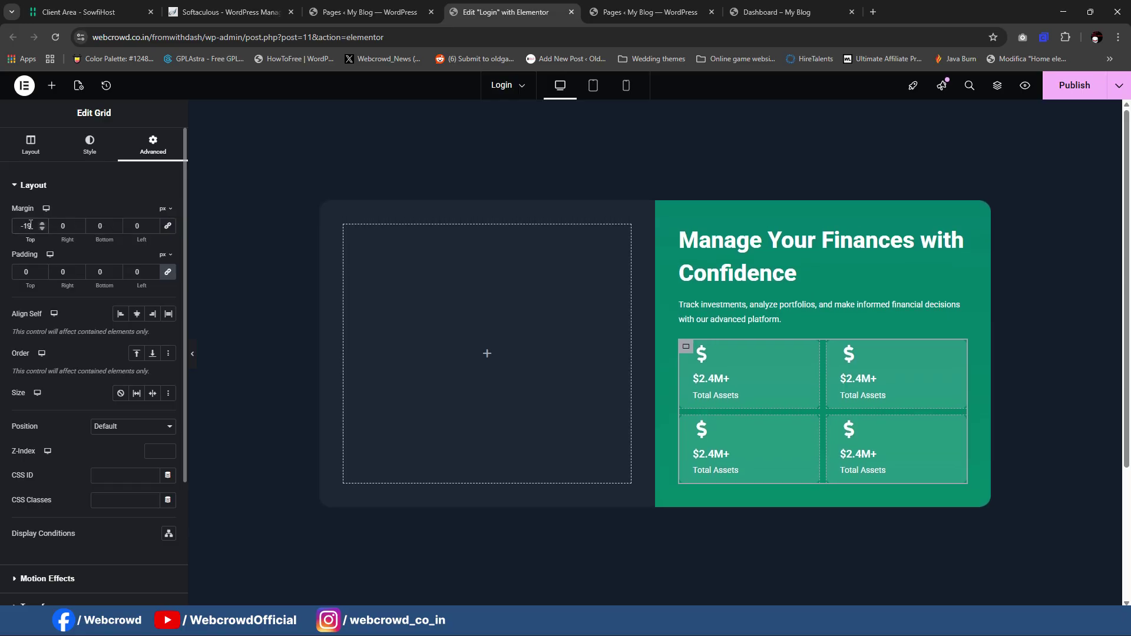
Step: Set the investment-tracking paragraph's typography size to 1.5 rem
left_click(734, 317)
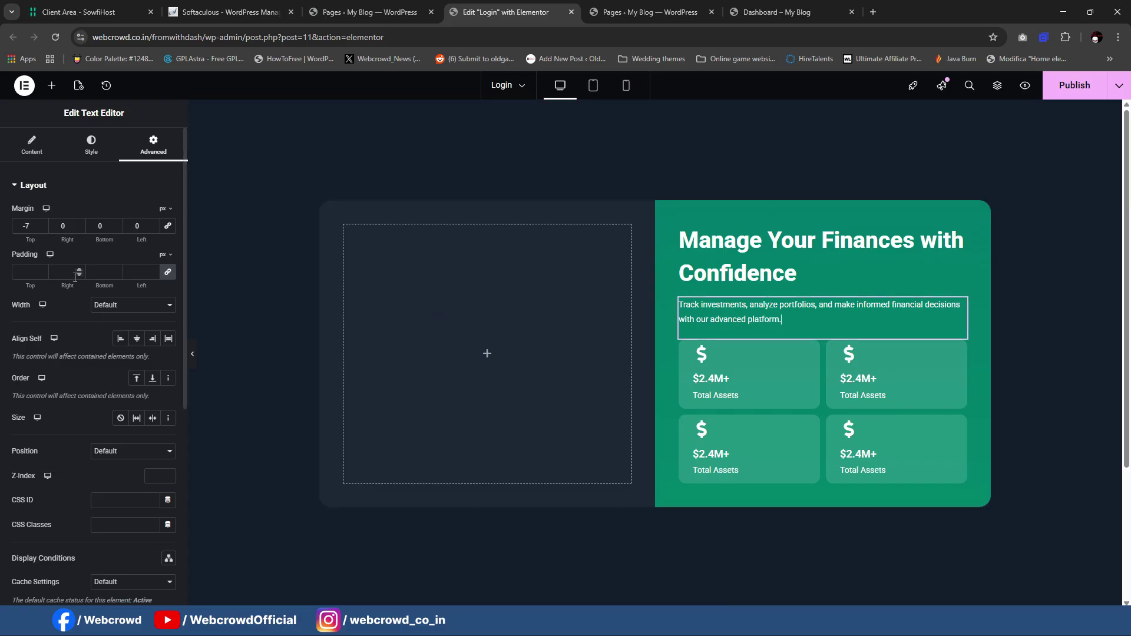
left_click(91, 156)
left_click(168, 247)
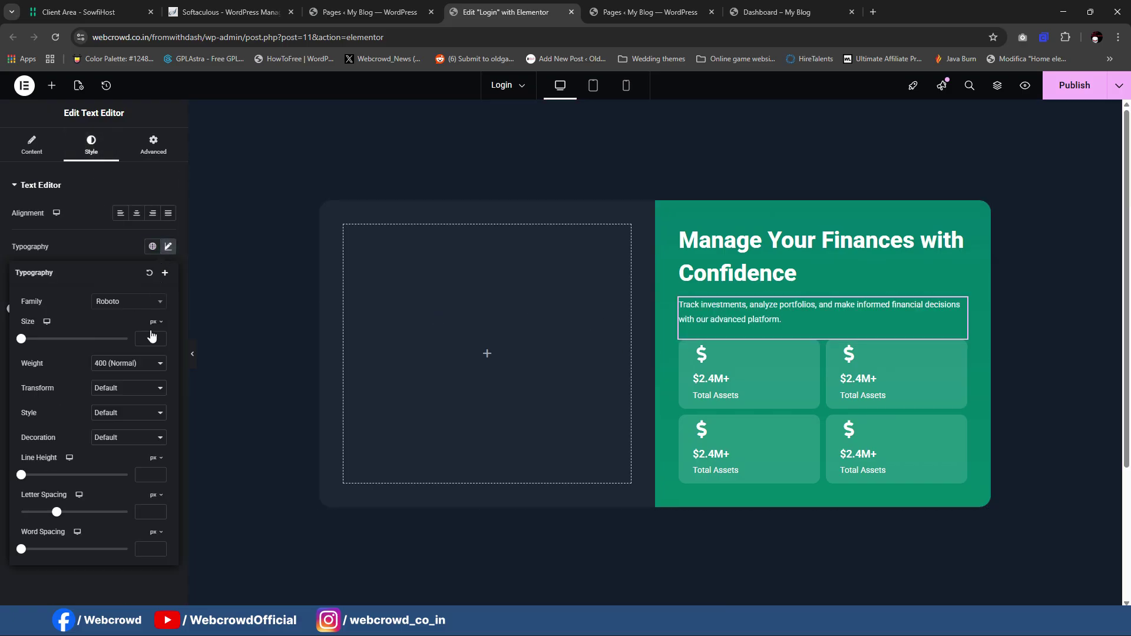
left_click(147, 338)
left_click(155, 323)
left_click(145, 343)
type("2")
key("BackSpace")
type("1.6")
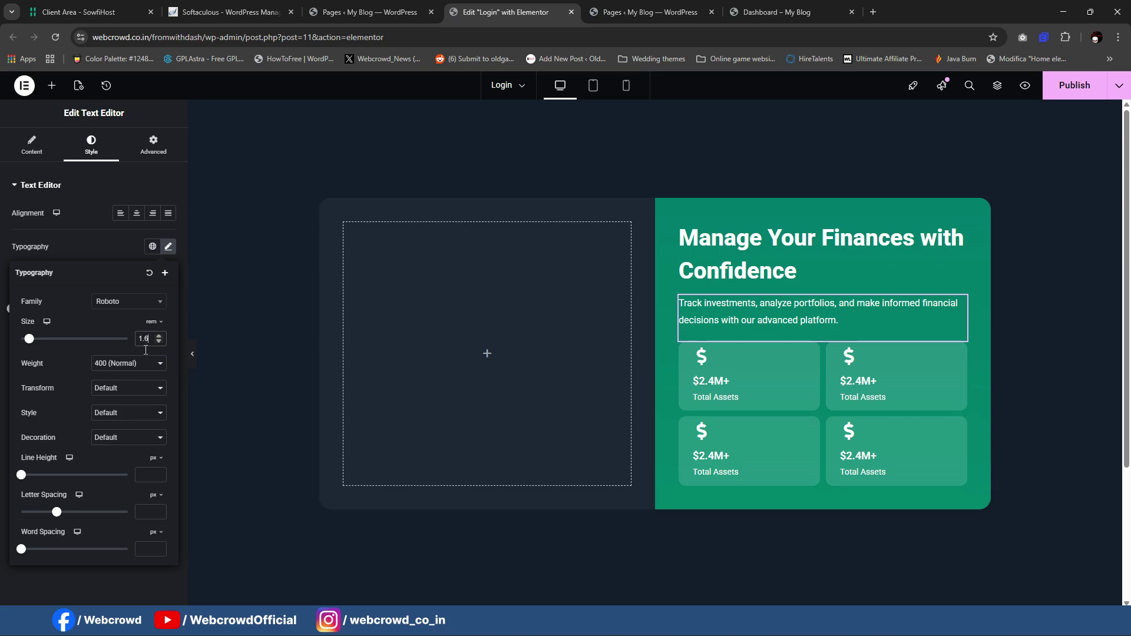
key("BackSpace")
type("5")
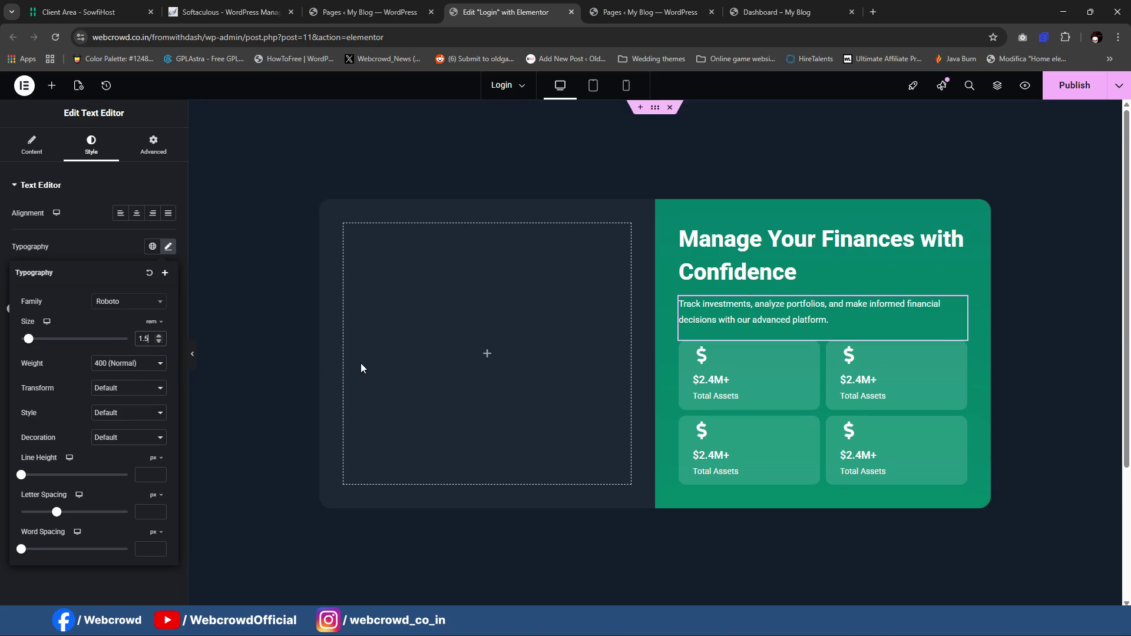
Step: Preview the layout without editor outlines, then return to editing the paragraph
left_click(193, 357)
left_click(193, 356)
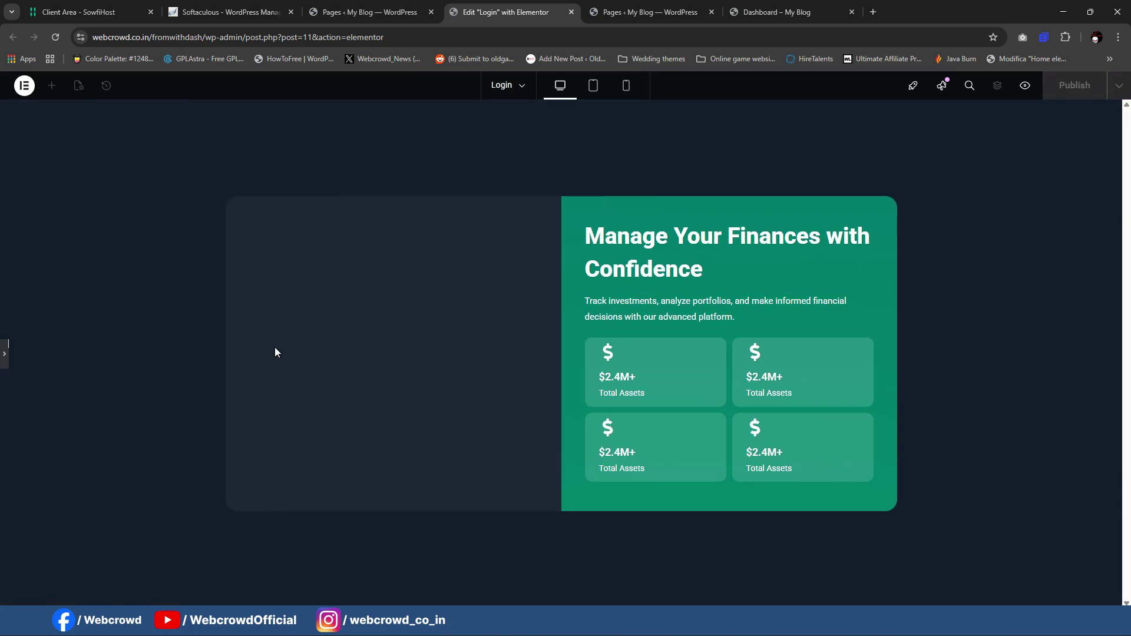
left_click(4, 353)
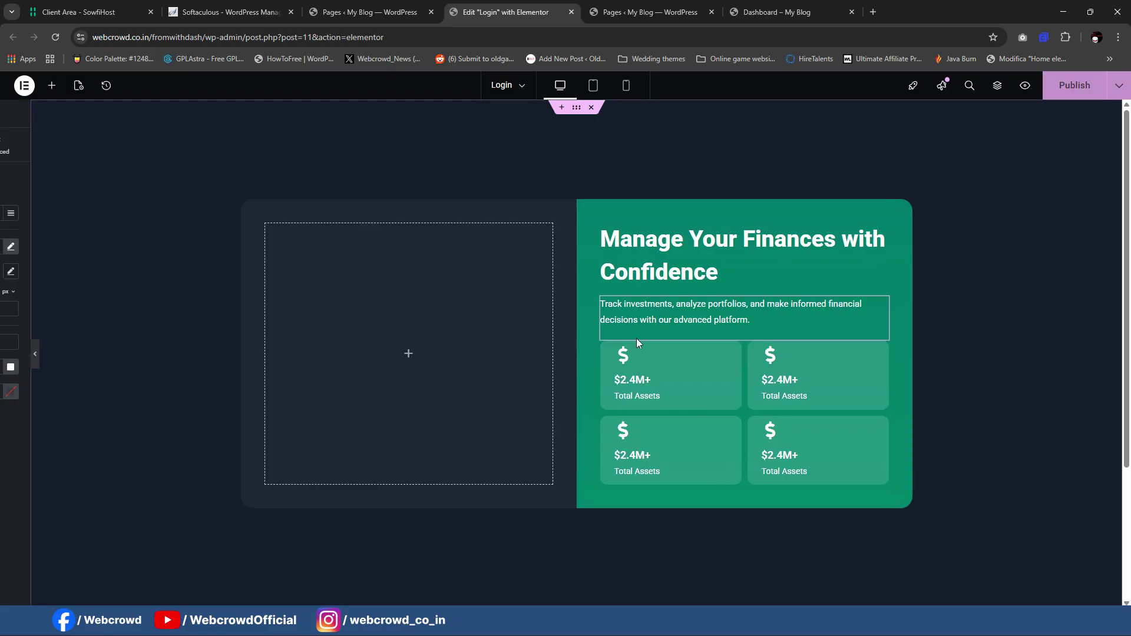
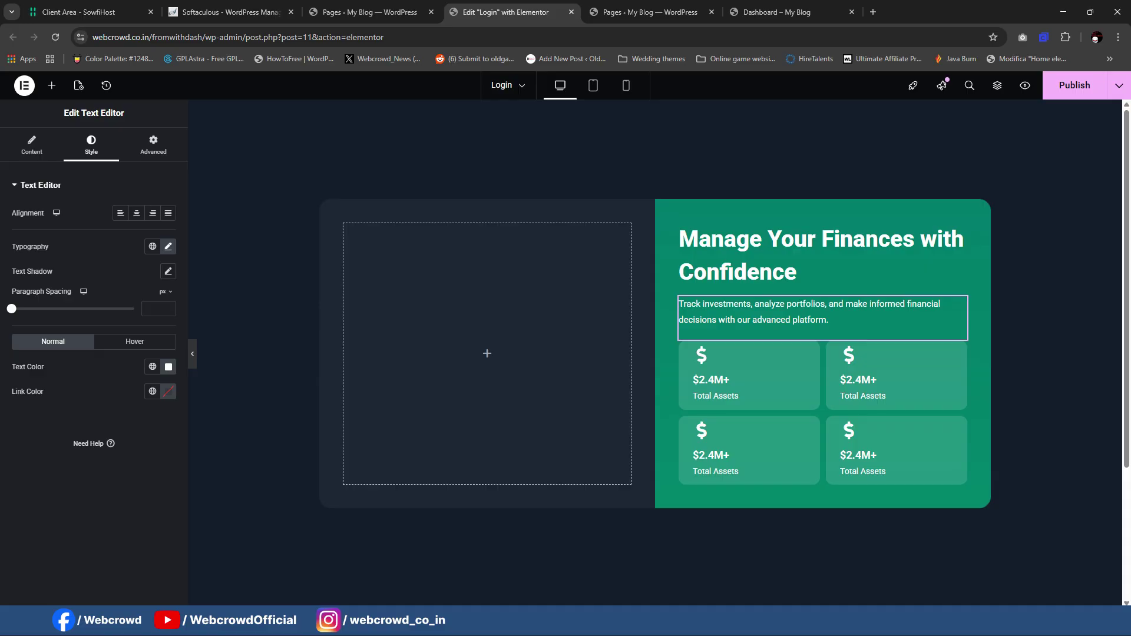
Step: Shrink the first Total Assets card's icon to 27 px and copy its style
left_click(768, 595)
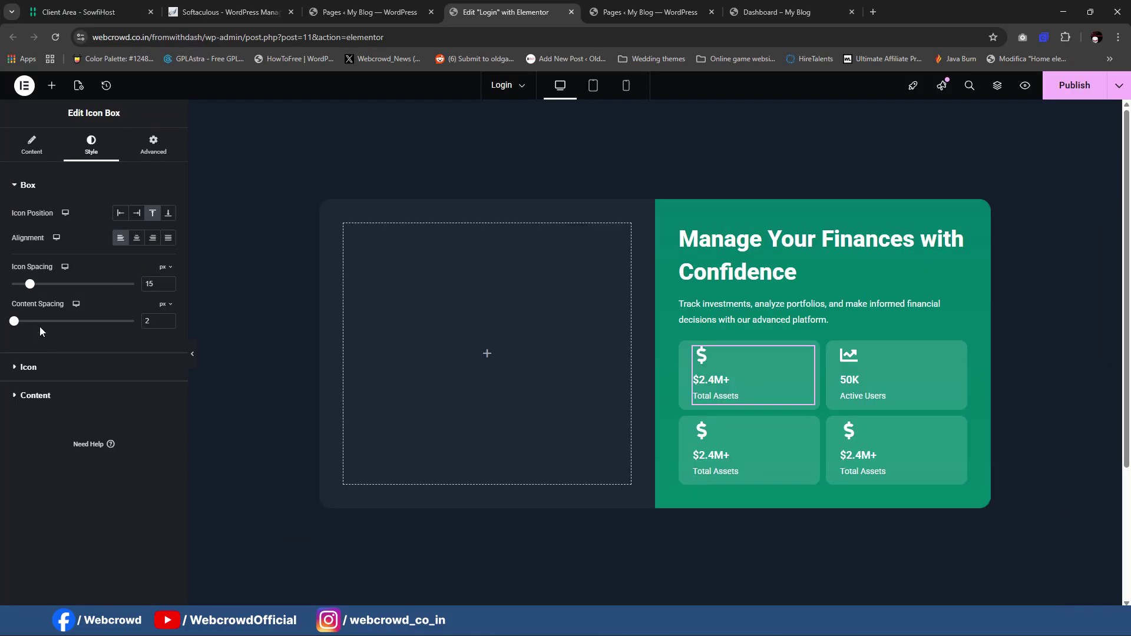
left_click(45, 369)
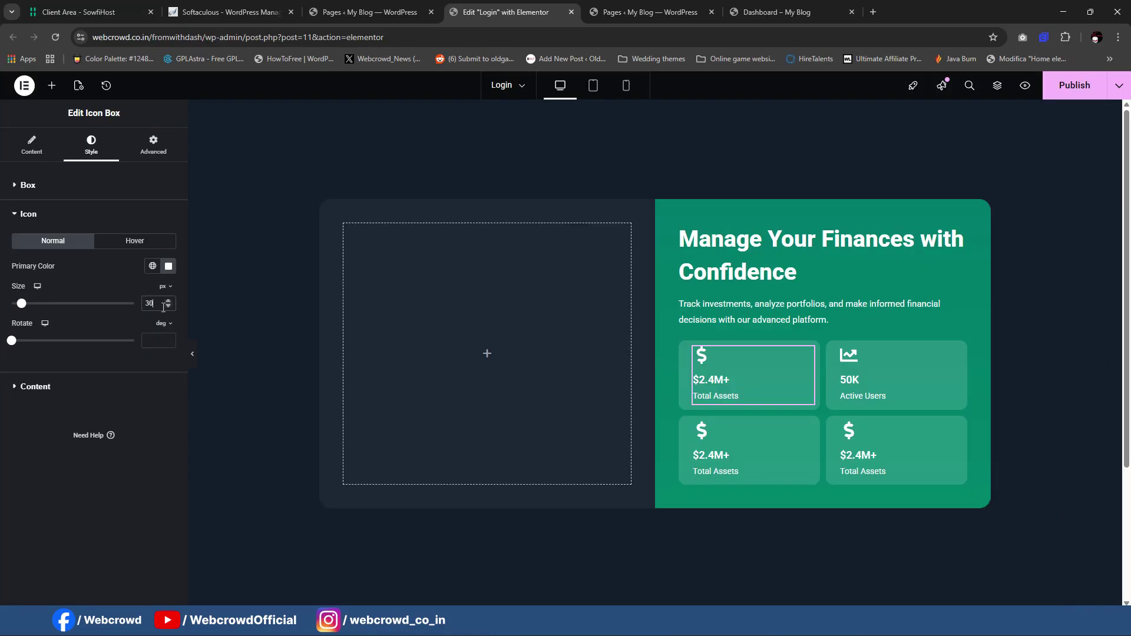
key("Down")
key("Down")
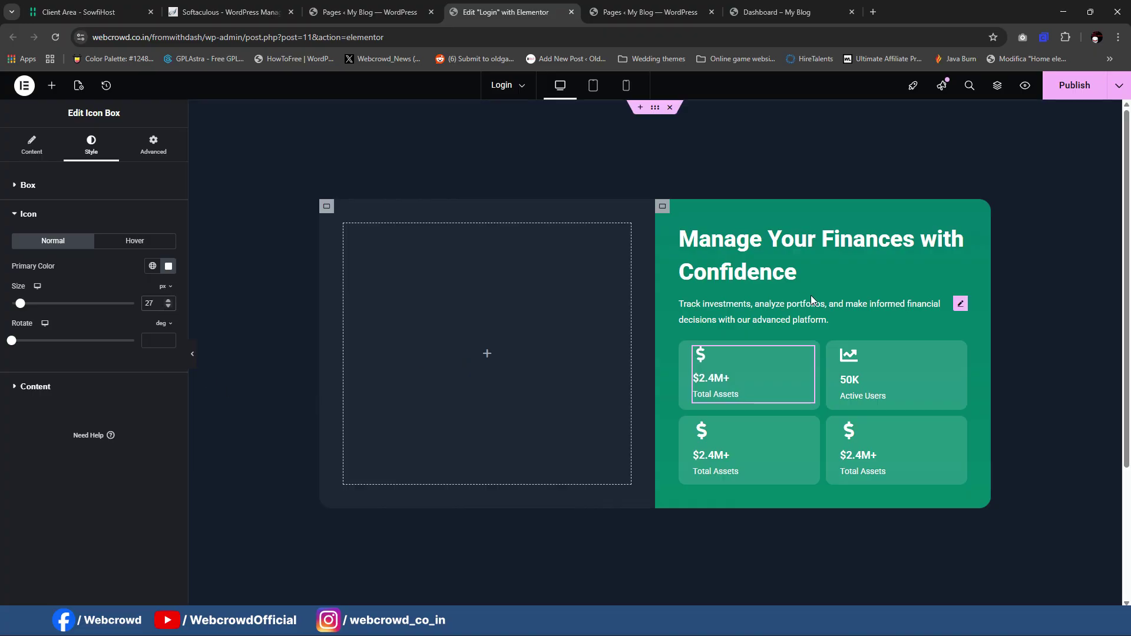
right_click(808, 354)
left_click(833, 401)
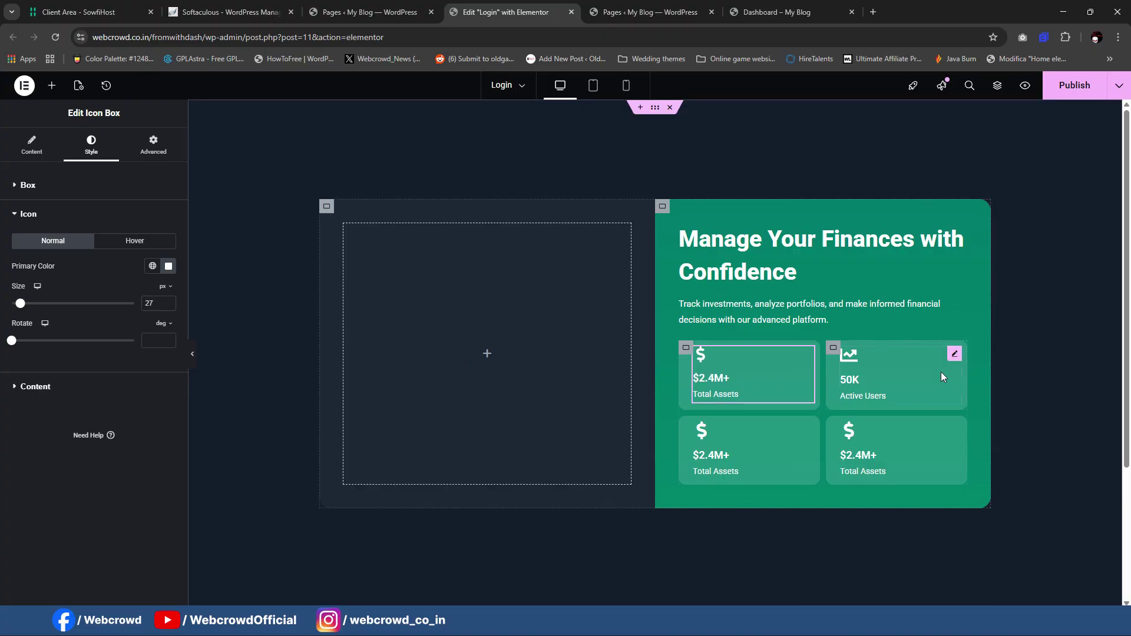
Step: Paste that style onto the Active Users card and both lower stat cards
left_click(961, 359)
right_click(955, 354)
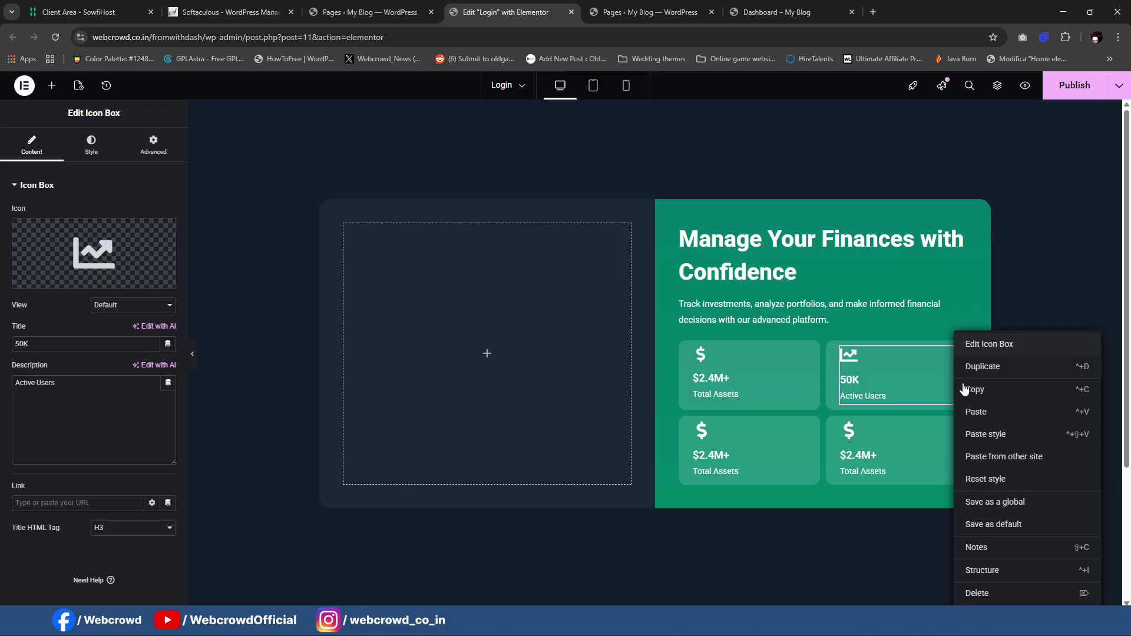
left_click(966, 434)
right_click(803, 436)
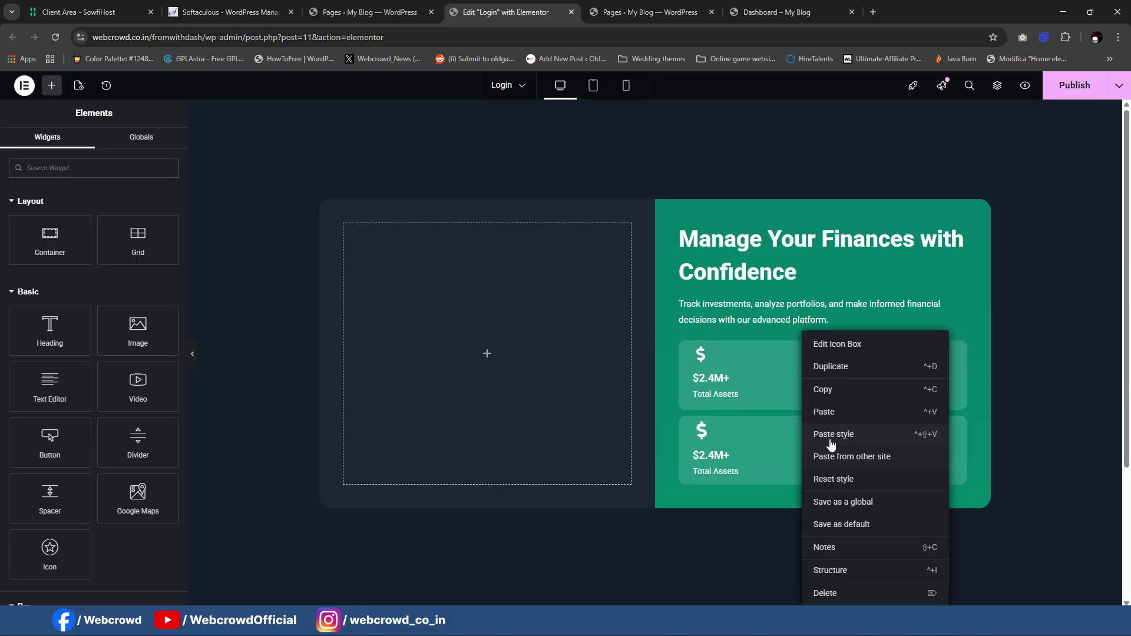
left_click(832, 434)
right_click(958, 439)
left_click(968, 436)
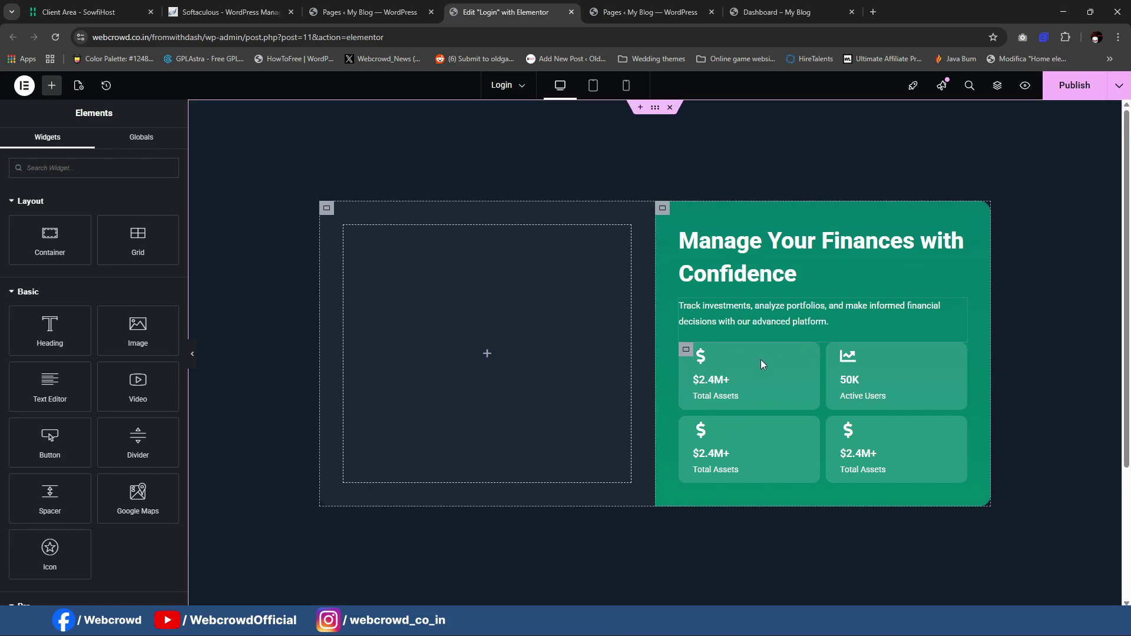
Step: Paste the saved floatUpDown animation CSS into the first card container's Custom CSS
left_click(687, 351)
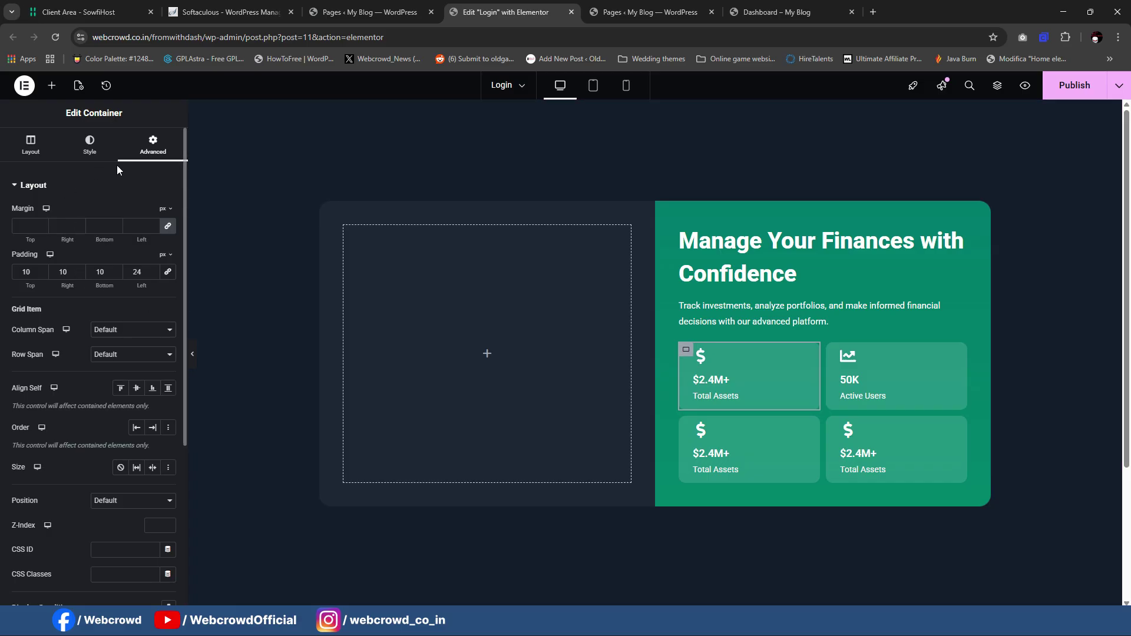
scroll(101, 471, "down", 4)
left_click(97, 530)
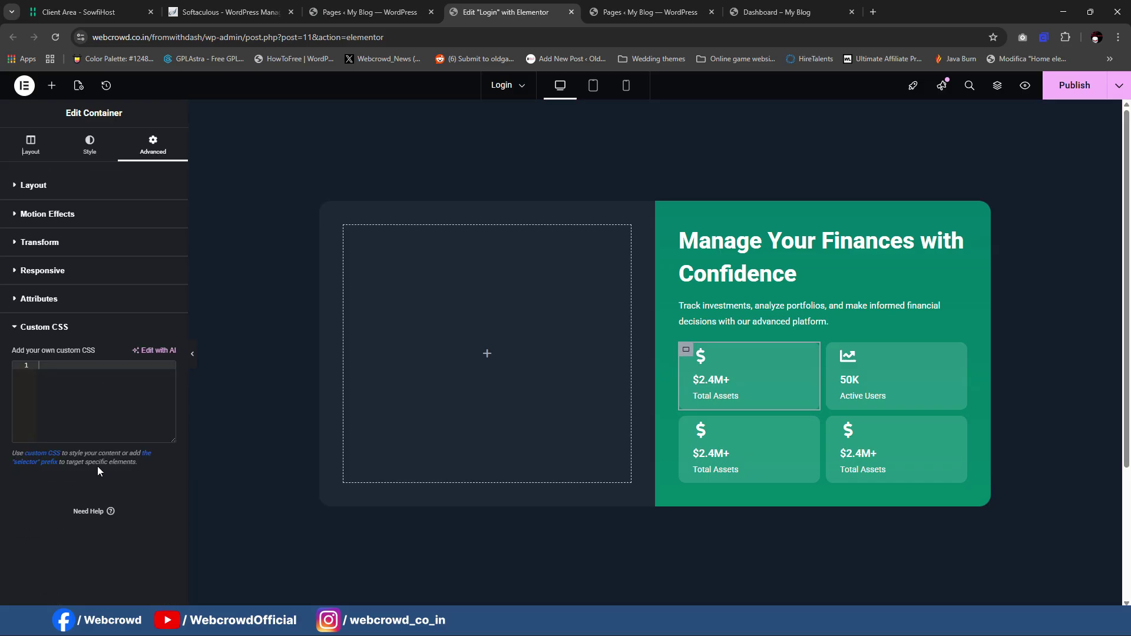
left_click(709, 624)
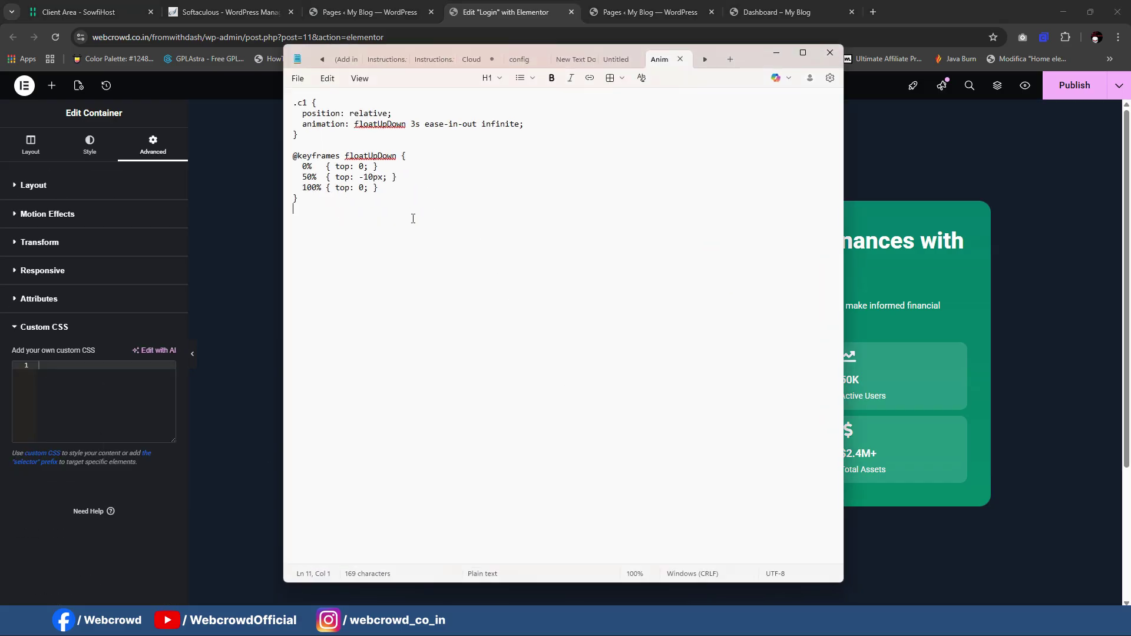
left_click_drag(326, 199, 274, 96)
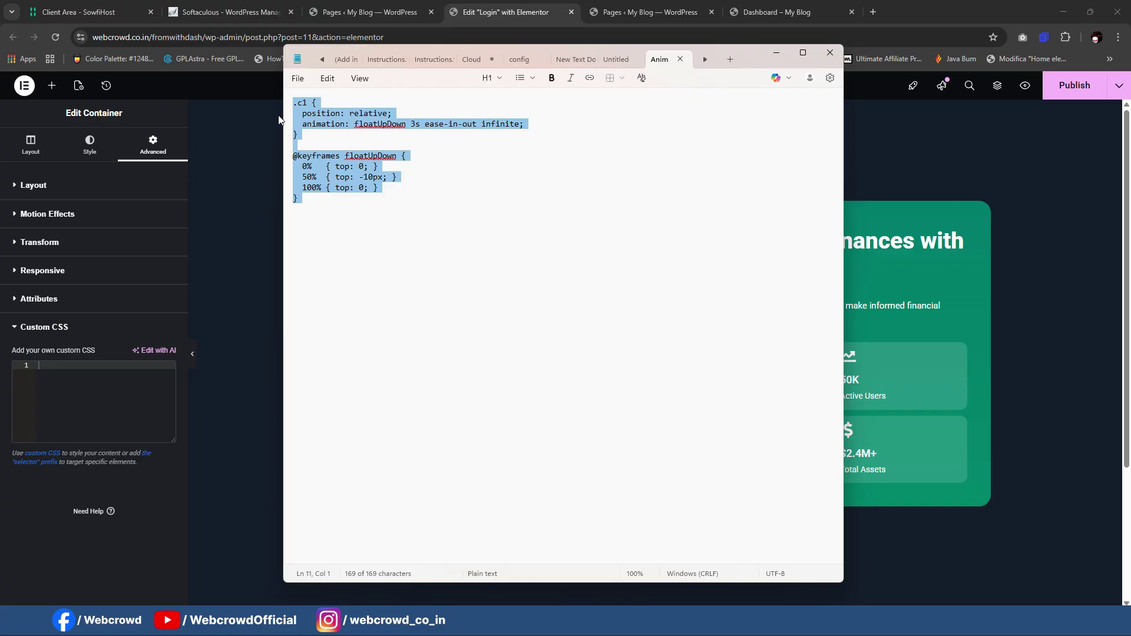
left_click(776, 53)
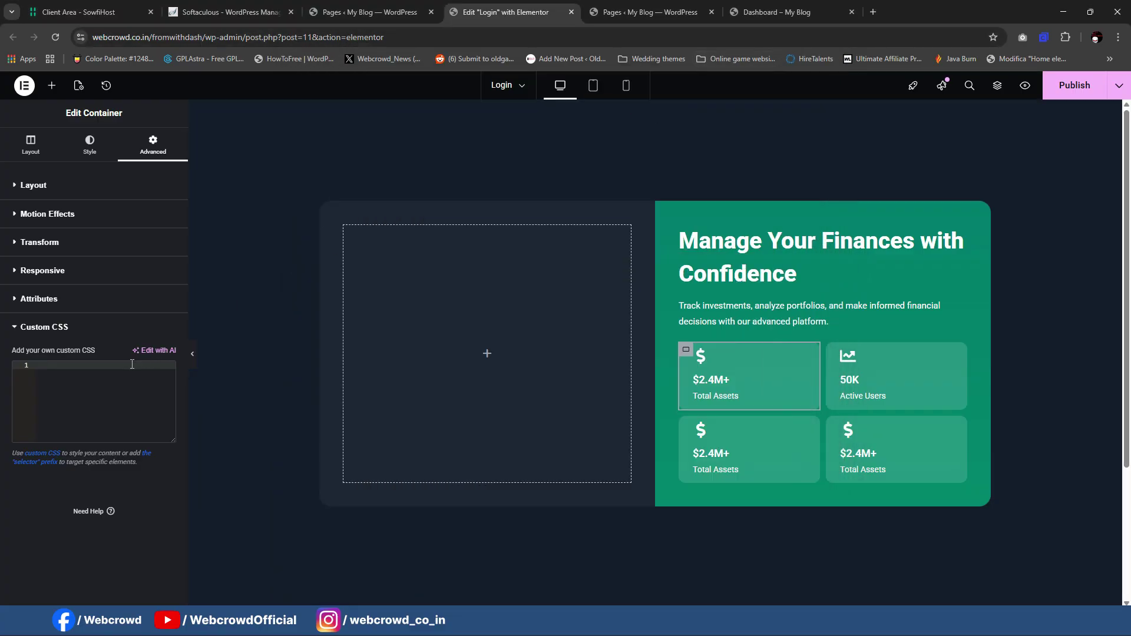
key("ctrl+v")
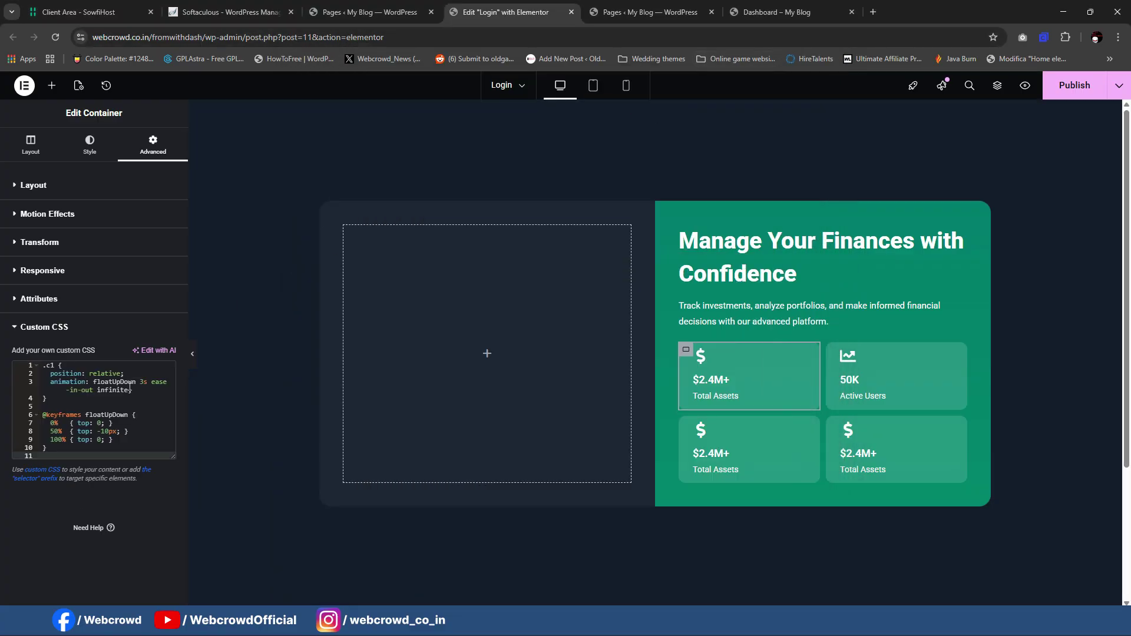
Step: Give the first card's container the CSS class c1
left_click(55, 365)
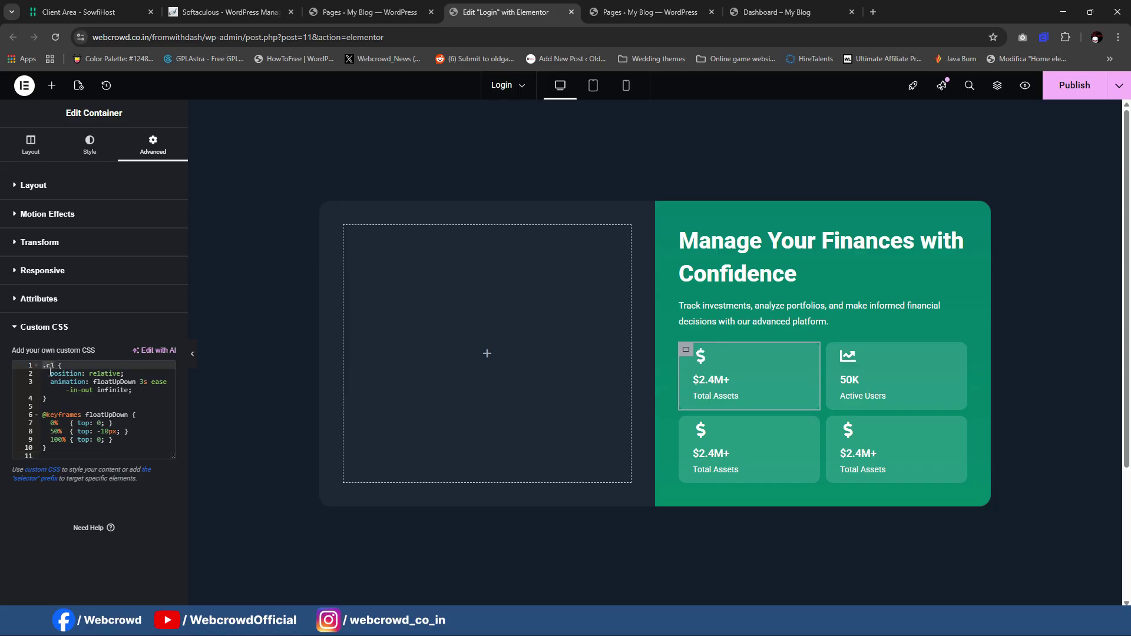
left_click(66, 187)
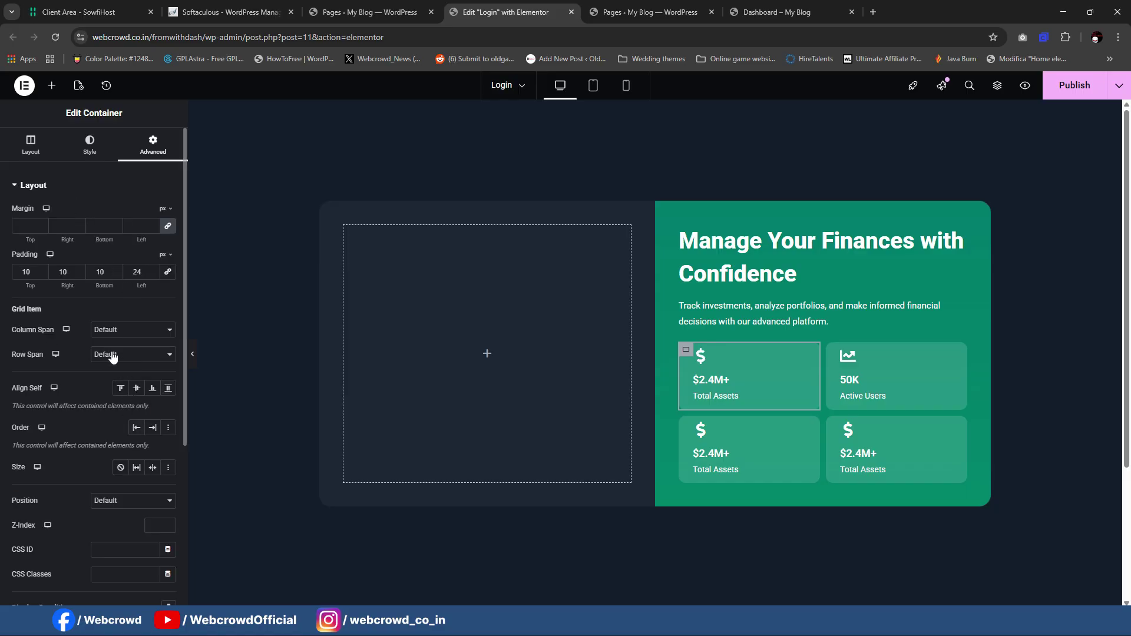
scroll(130, 377, "down", 1)
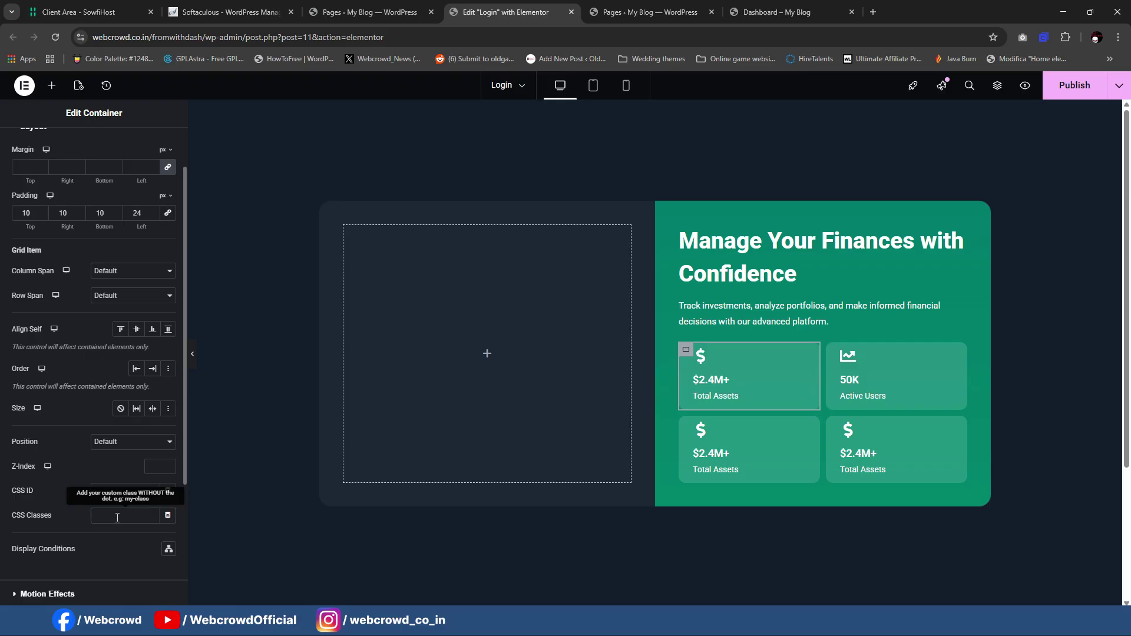
left_click(118, 518)
type("c1")
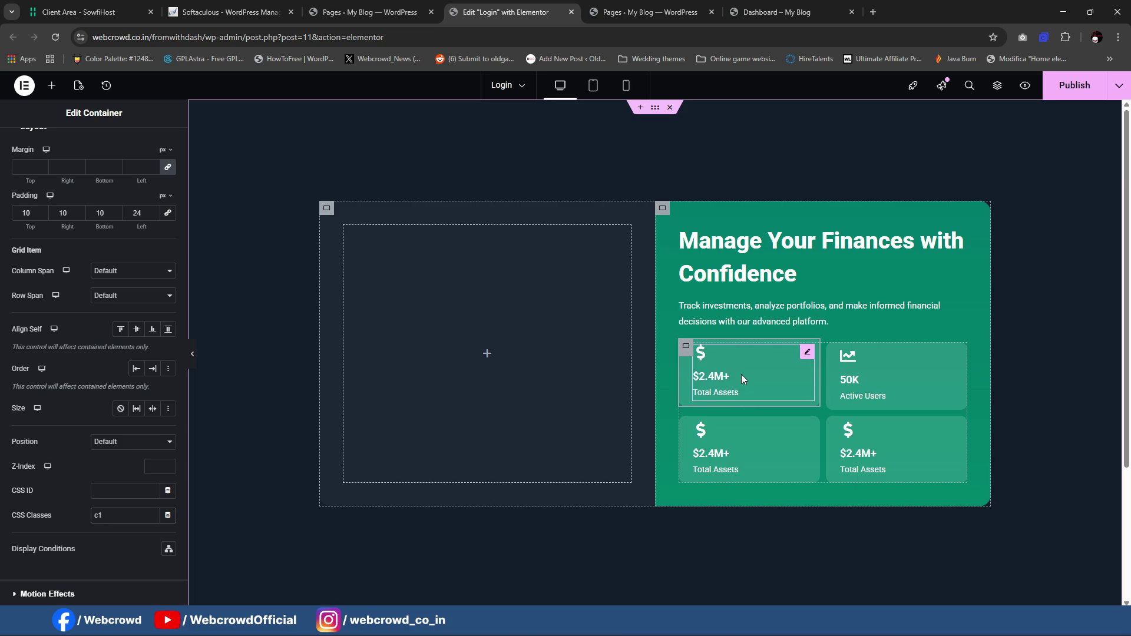
Step: Select all of the container's animation CSS for copying
scroll(76, 358, "down", 3)
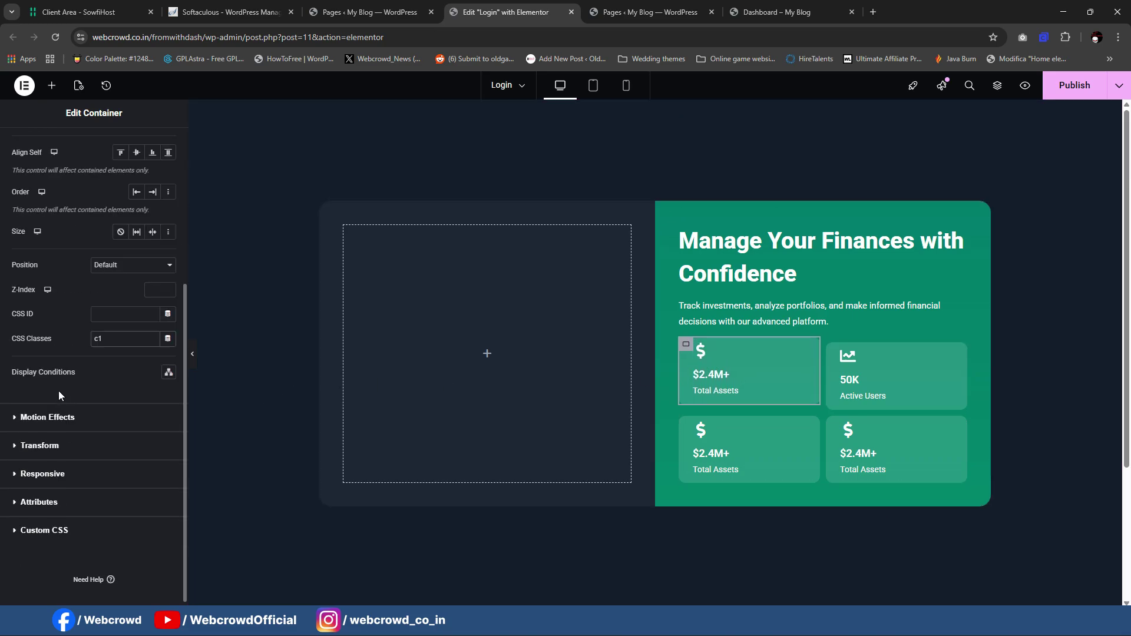
double_click(96, 522)
left_click(112, 433)
key("ctrl+a")
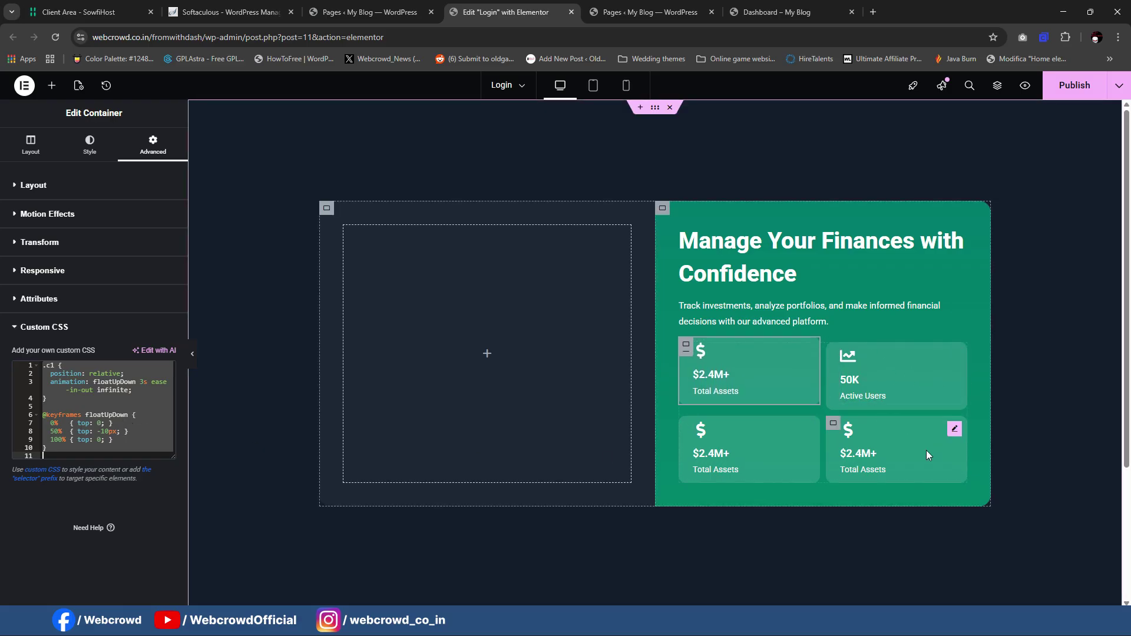
Step: Paste the animation CSS into the Active Users container and give it class c1
left_click(834, 377)
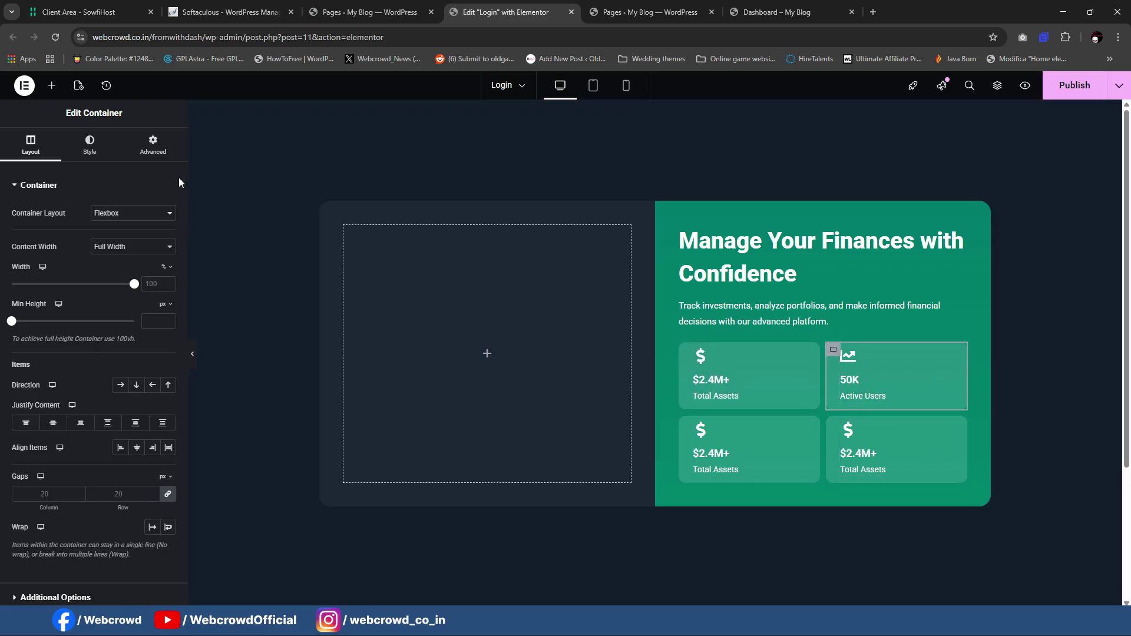
left_click(147, 152)
scroll(94, 354, "down", 3)
left_click(109, 522)
left_click(105, 393)
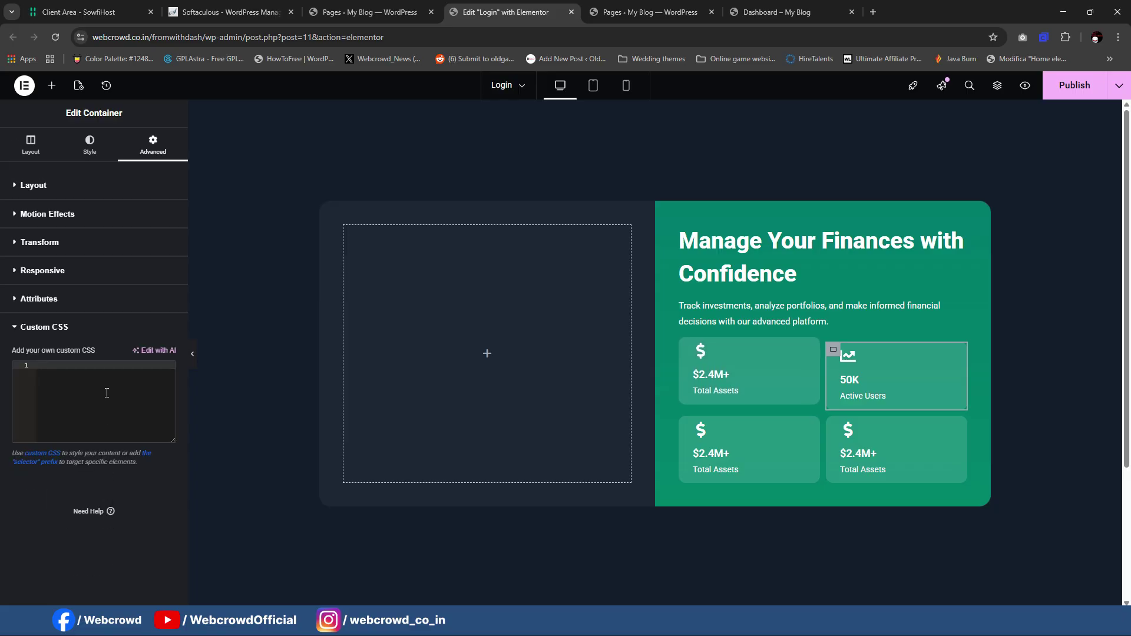
key("ctrl+v")
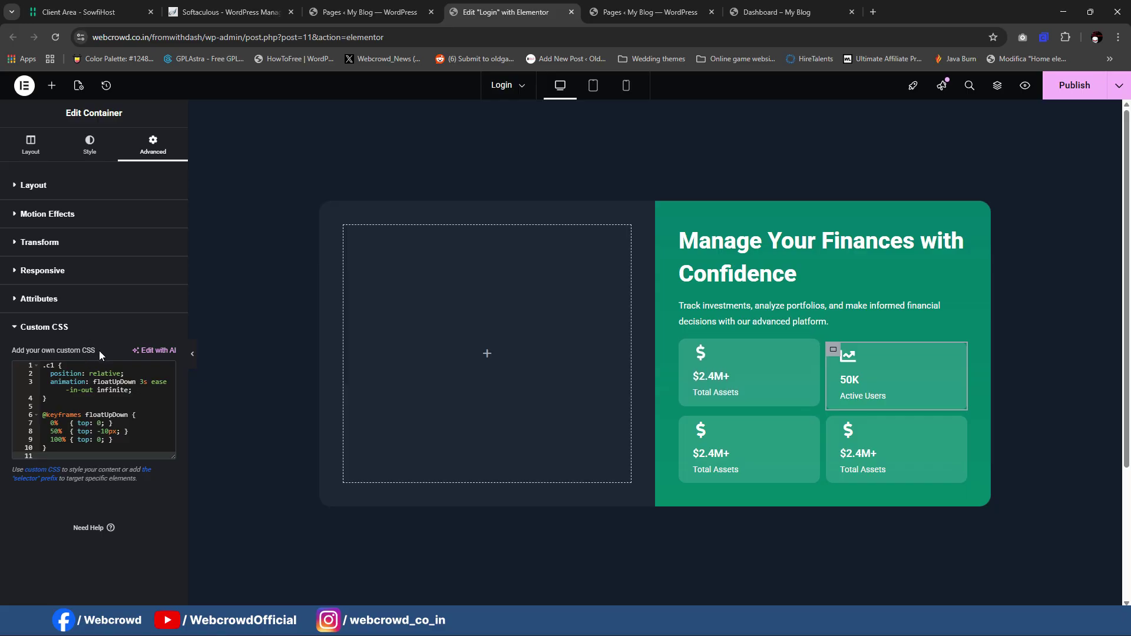
left_click(70, 185)
scroll(118, 407, "down", 1)
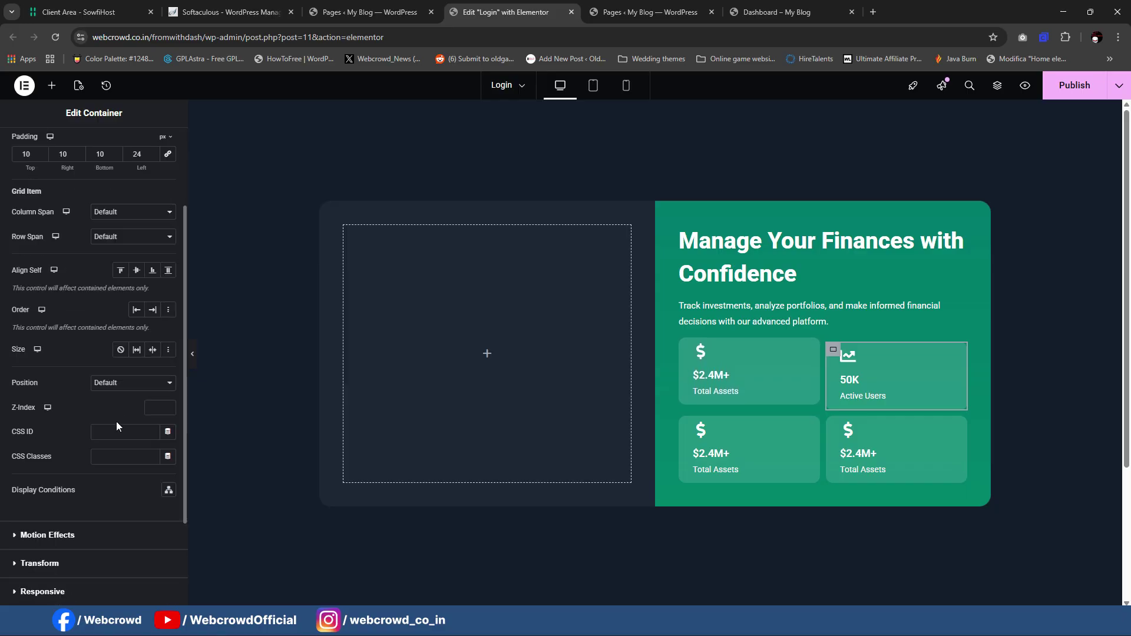
left_click(121, 456)
type("c1")
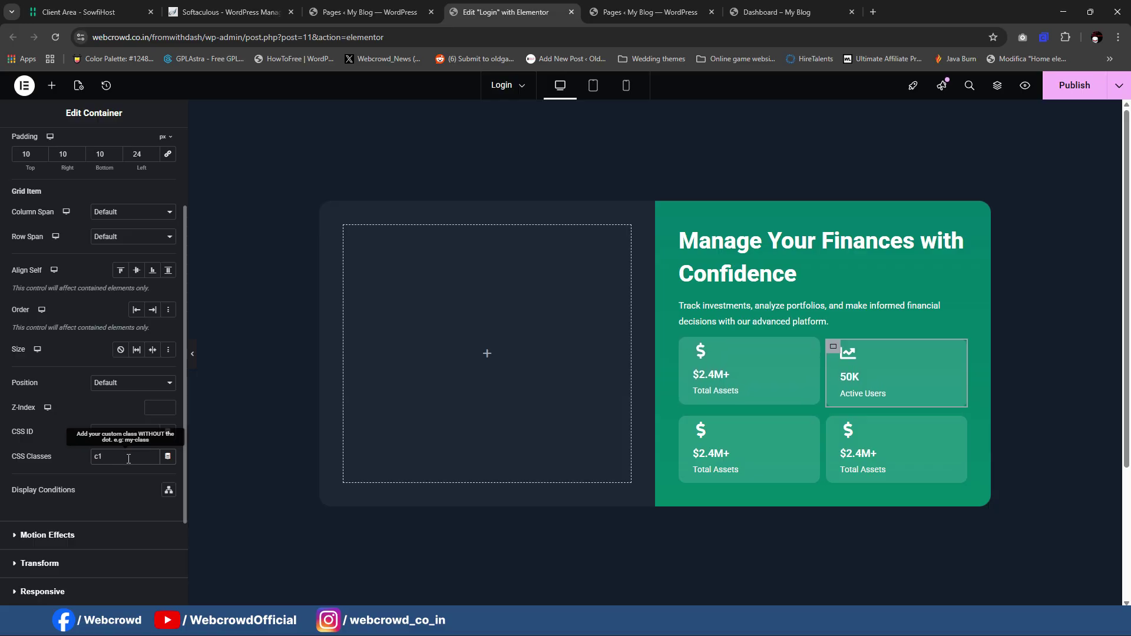
Step: Enter the c1 CSS class on the bottom-left and bottom-right card containers
left_click(409, 328)
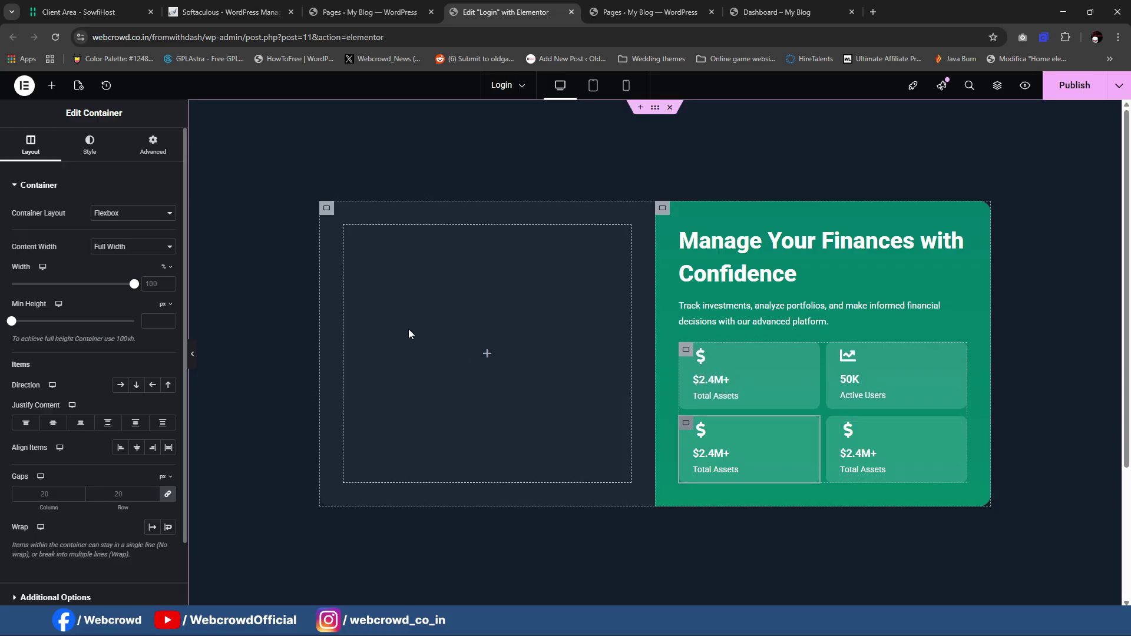
scroll(149, 360, "down", 2)
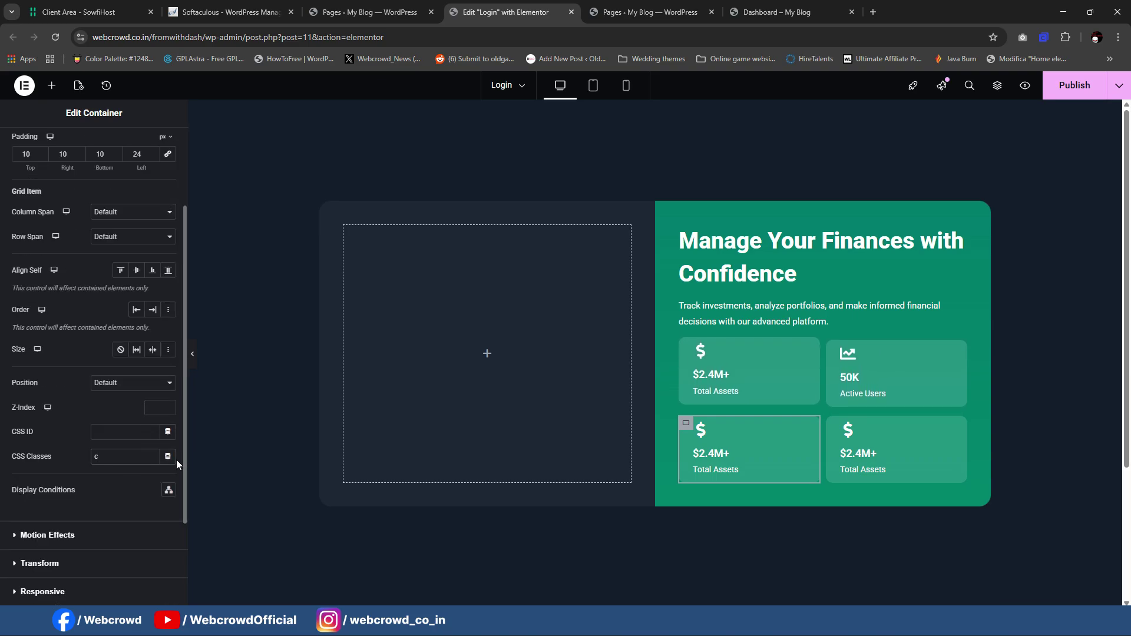
type("1")
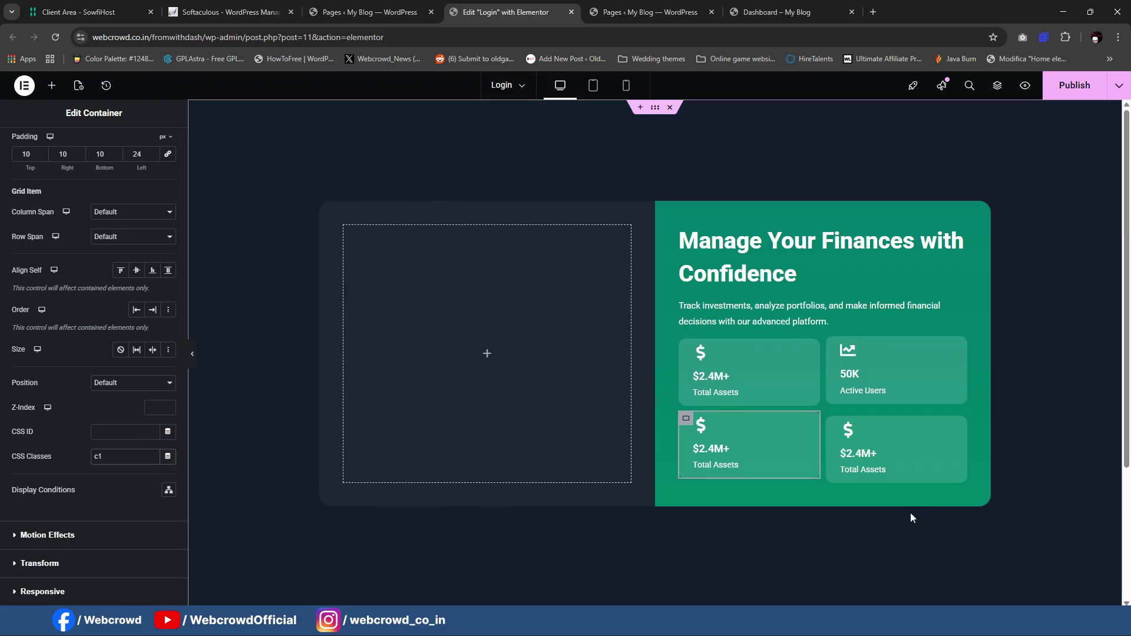
left_click(835, 427)
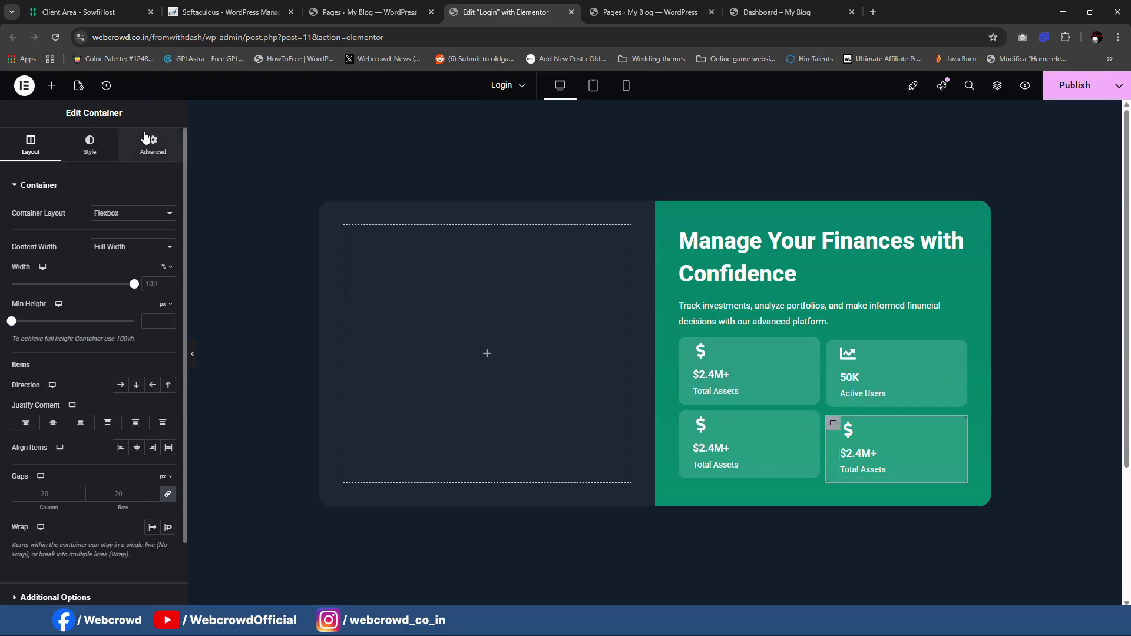
scroll(120, 389, "down", 4)
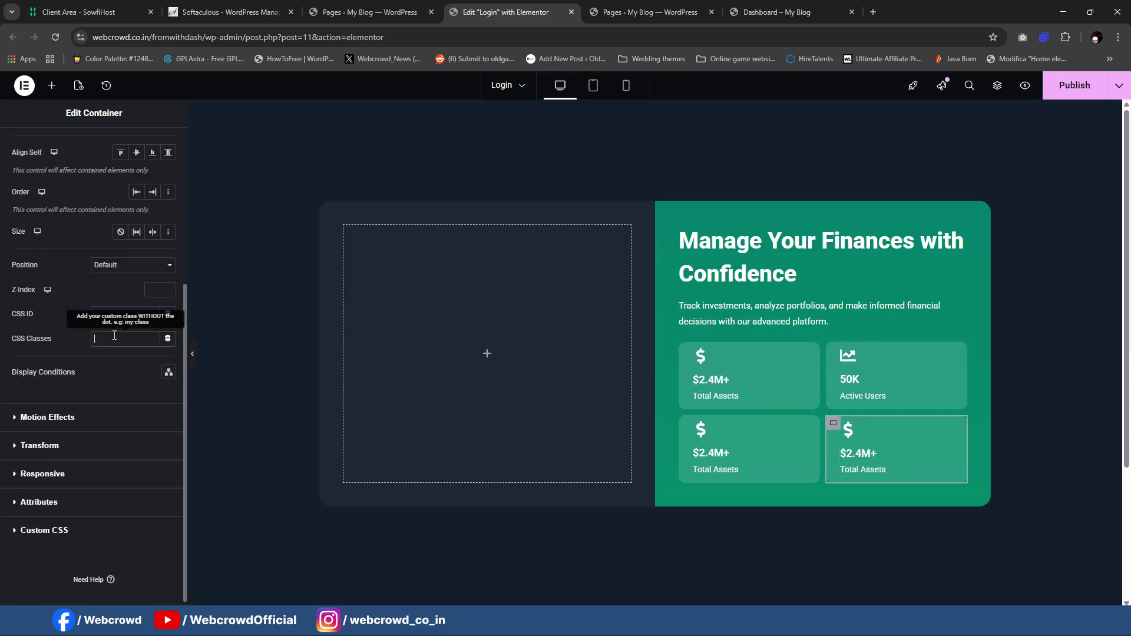
type("c")
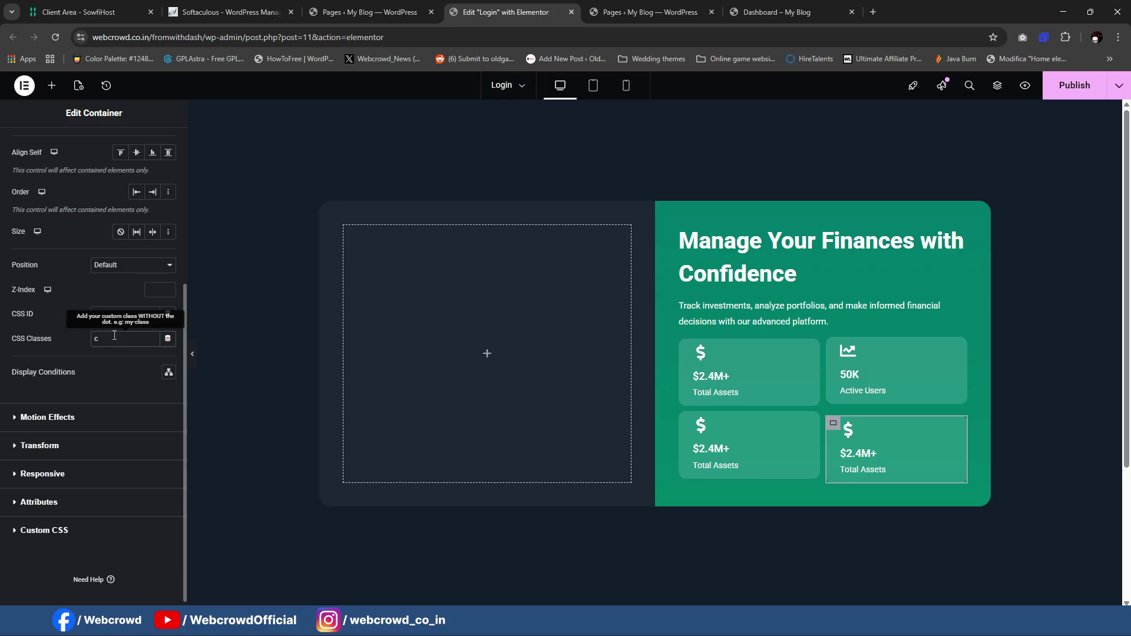
type("1")
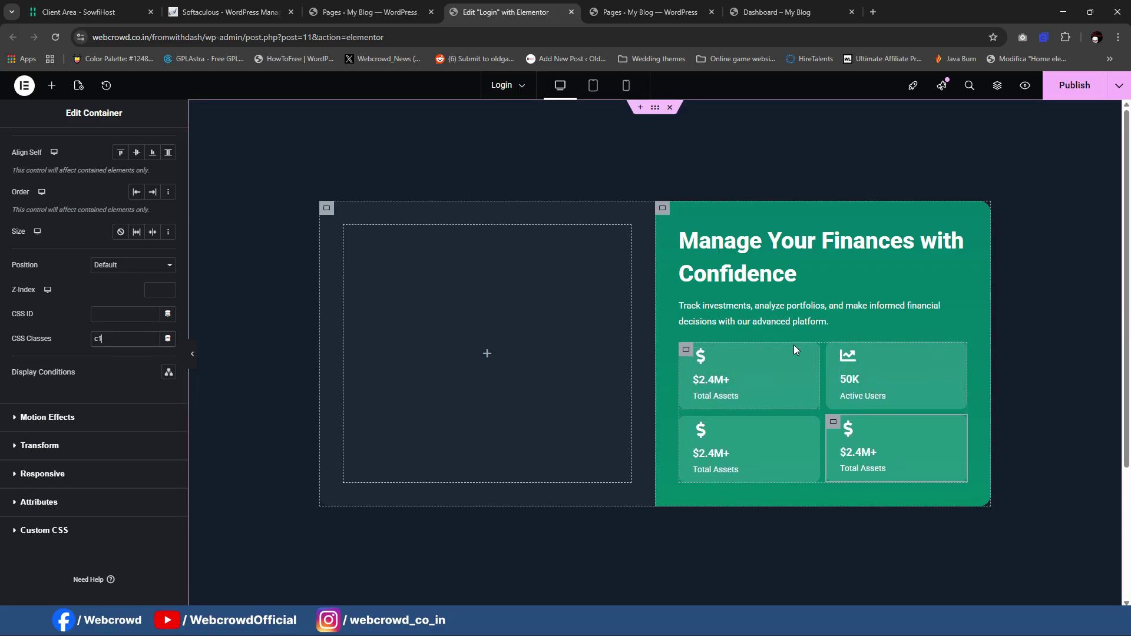
left_click(710, 433)
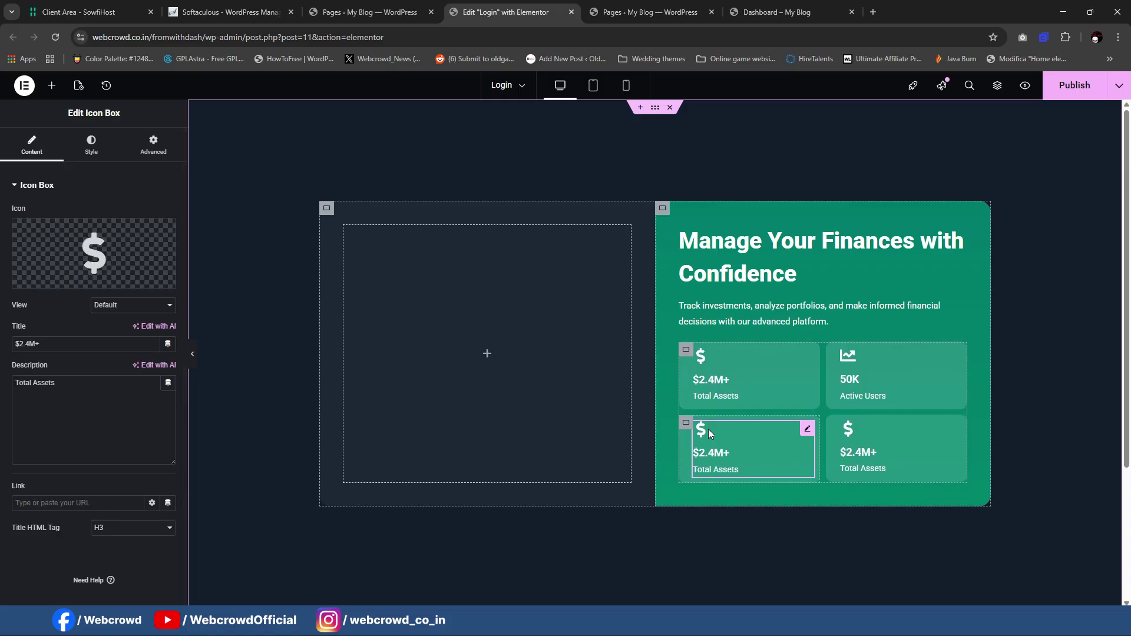
Step: Check the live FinanceHub login page for reference
left_click(723, 624)
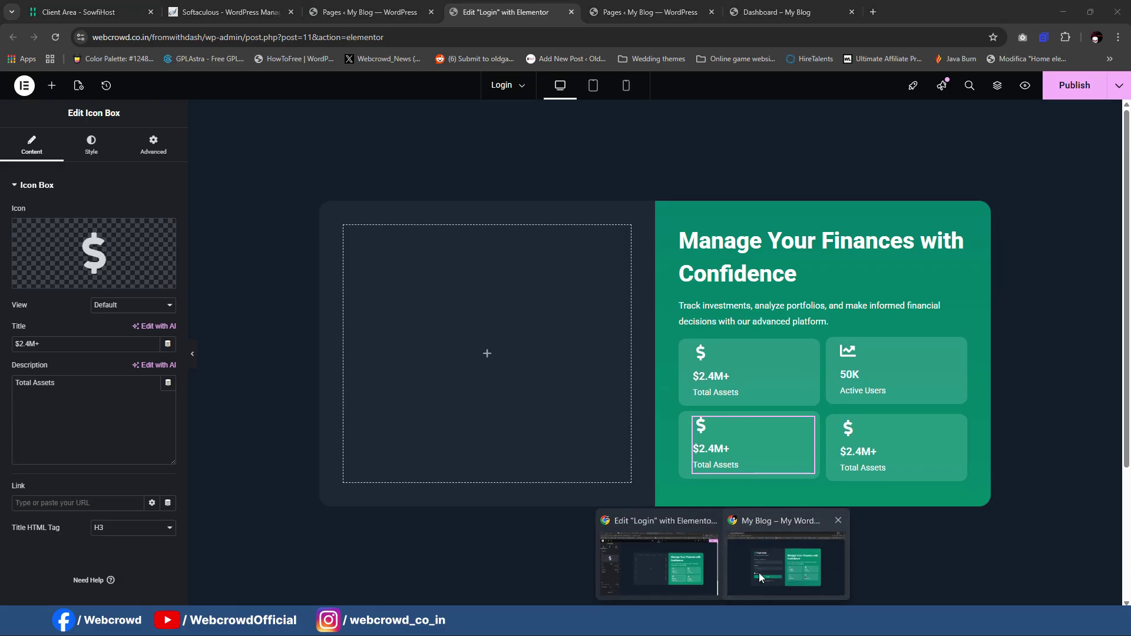
left_click(760, 576)
key("alt+Tab")
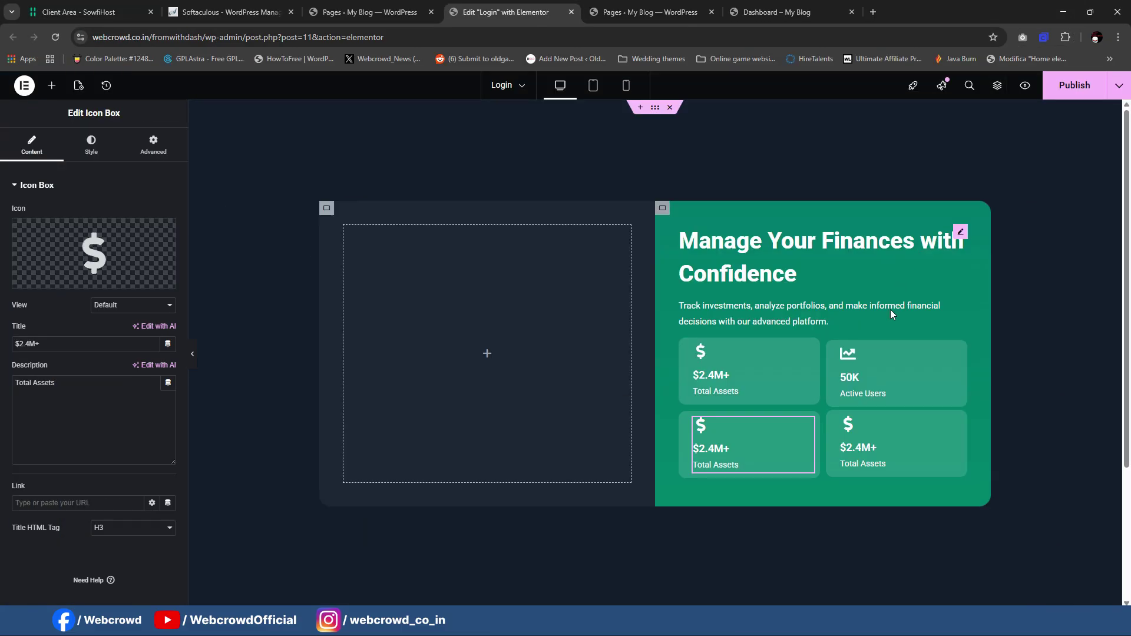
Step: Give the 50K Active Users card the solid clock icon from the Icon Library
left_click(94, 253)
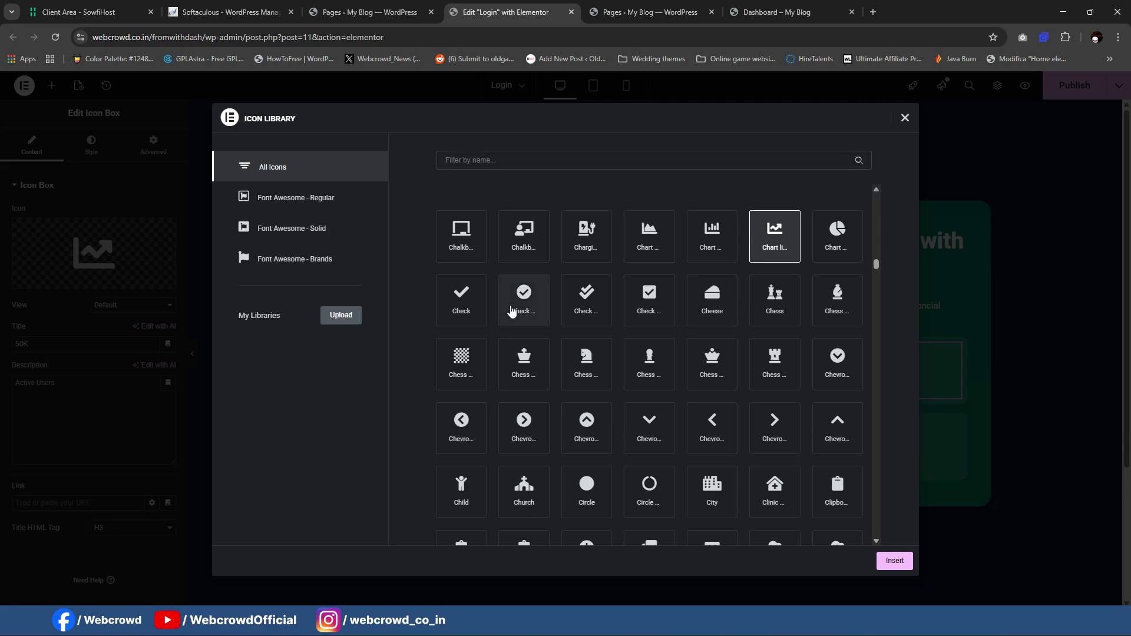
left_click(512, 311)
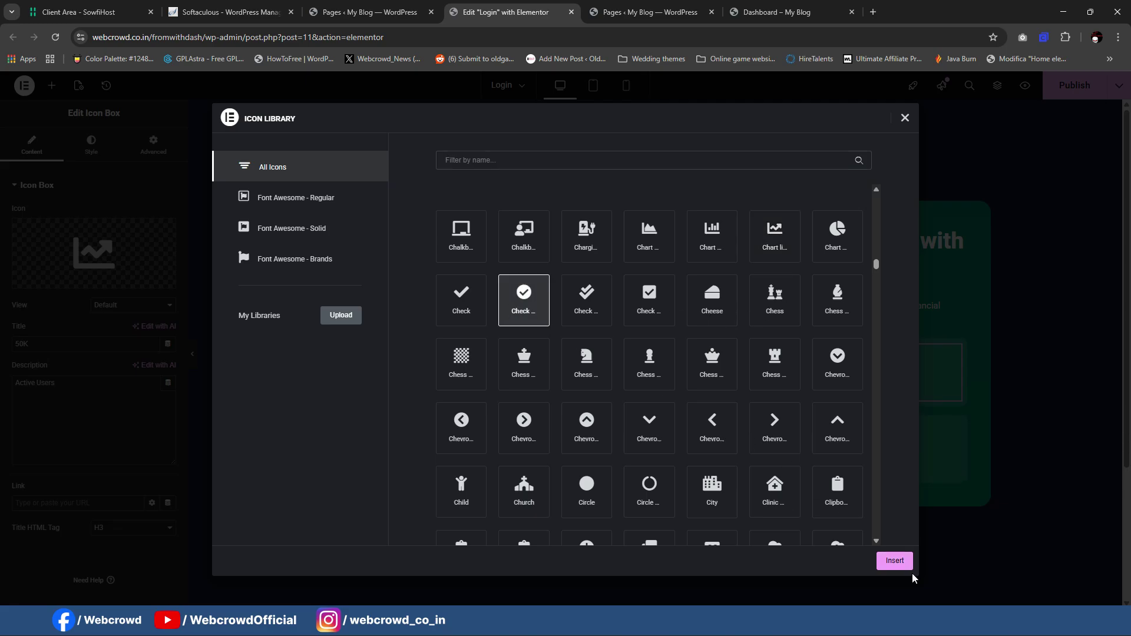
left_click(538, 164)
type("clock")
left_click(535, 237)
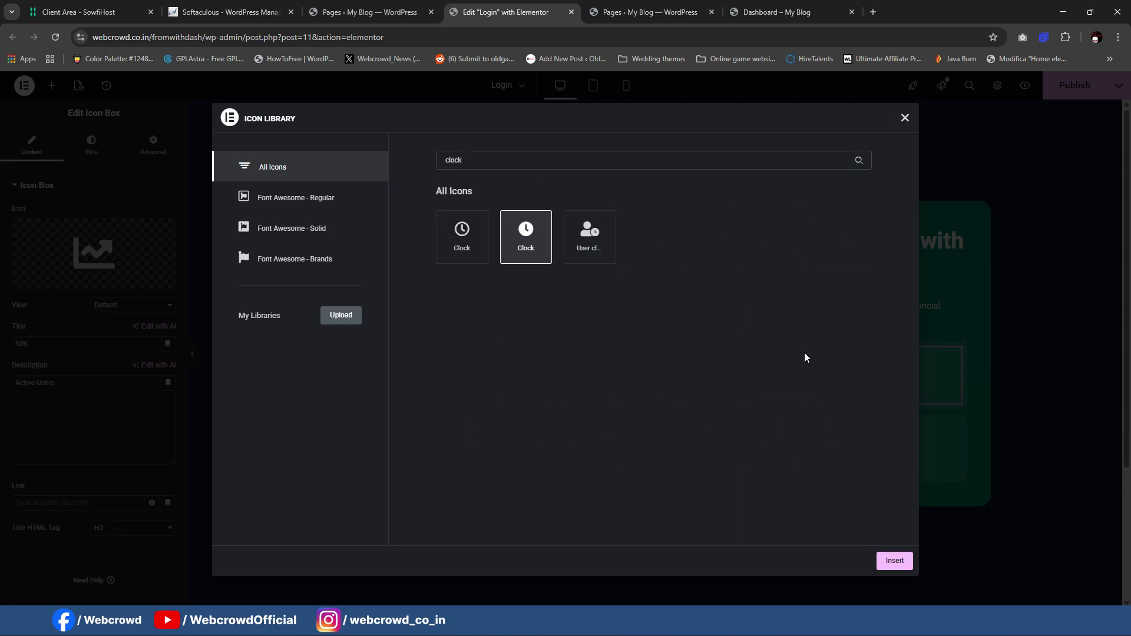
left_click(894, 560)
Step: Select the lower-left $2.4M+ card and compare it with the live login page
left_click(730, 446)
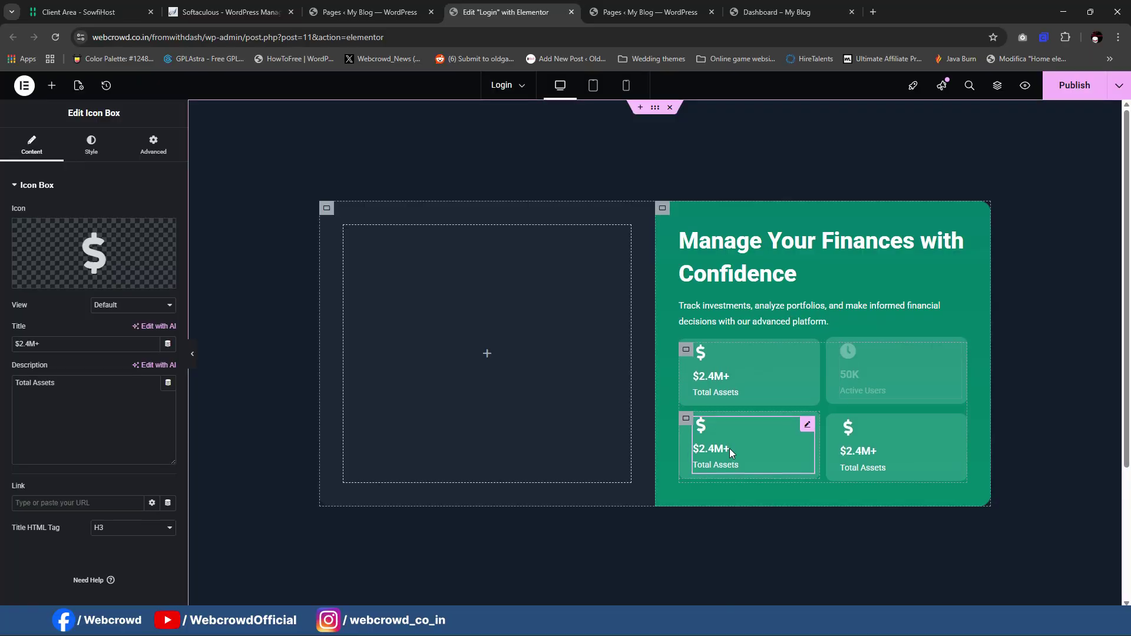
mouse_move(723, 625)
left_click(787, 565)
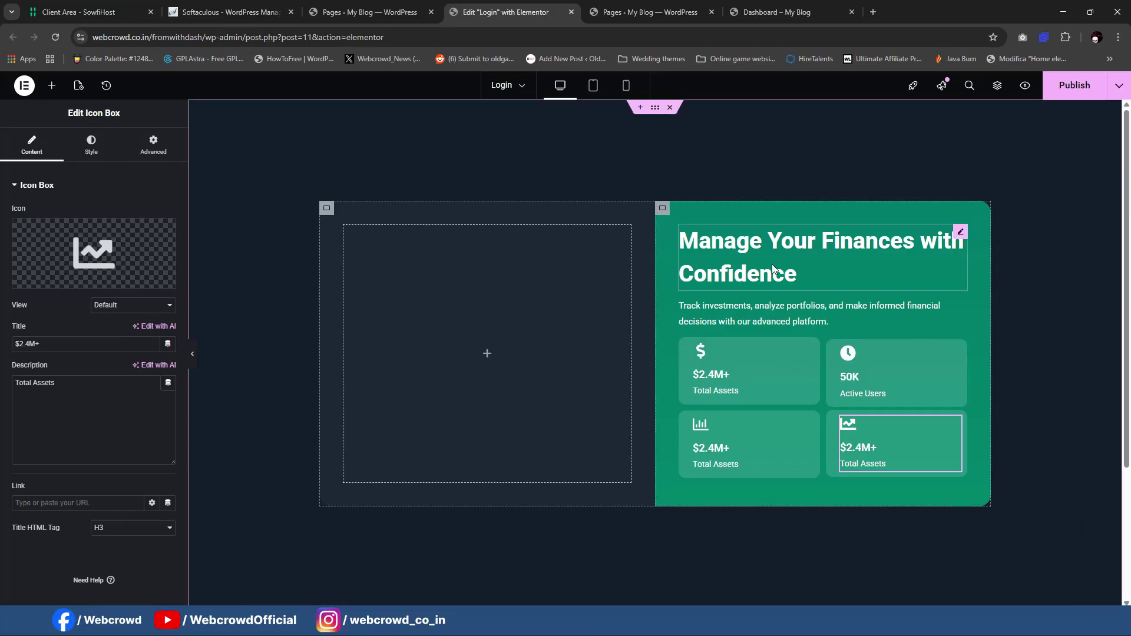
Step: Preview the layout with the editor panel hidden, then restore the panel
scroll(687, 362, "down", 2)
scroll(686, 363, "up", 2)
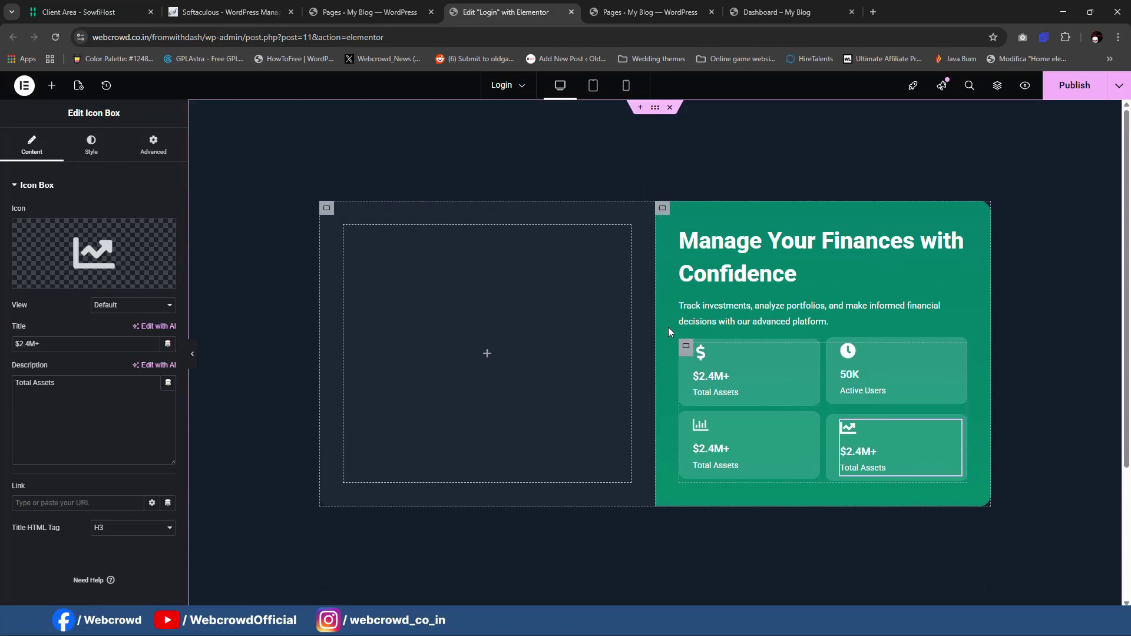
left_click(193, 356)
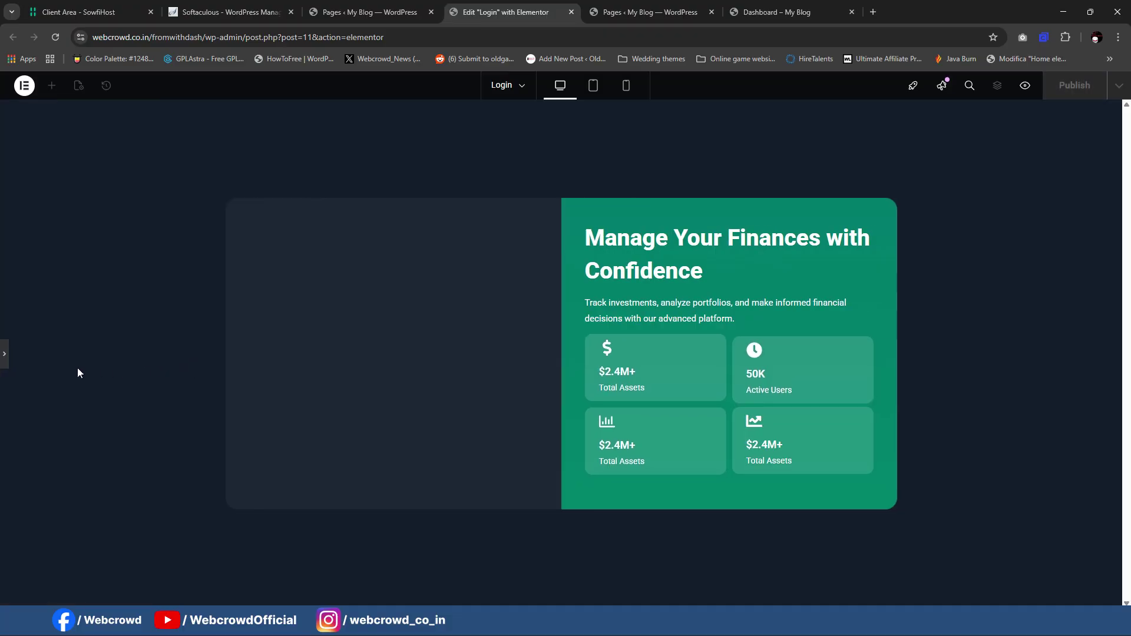
left_click(2, 350)
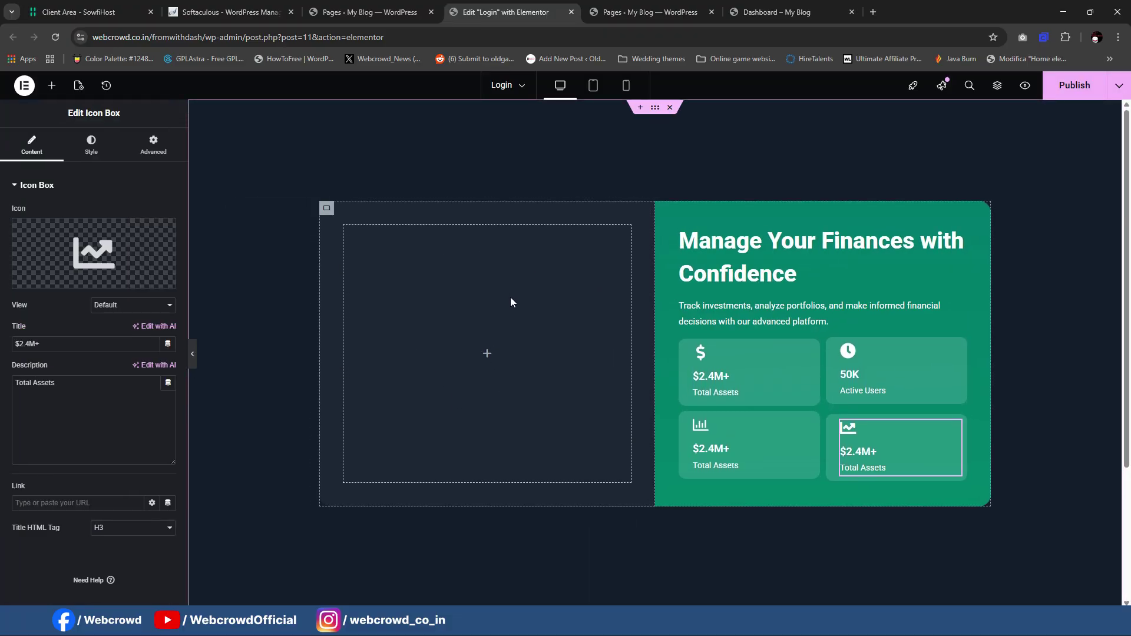
Step: Inspect the live page's subtitle 'Secure financial management platform'
mouse_move(752, 607)
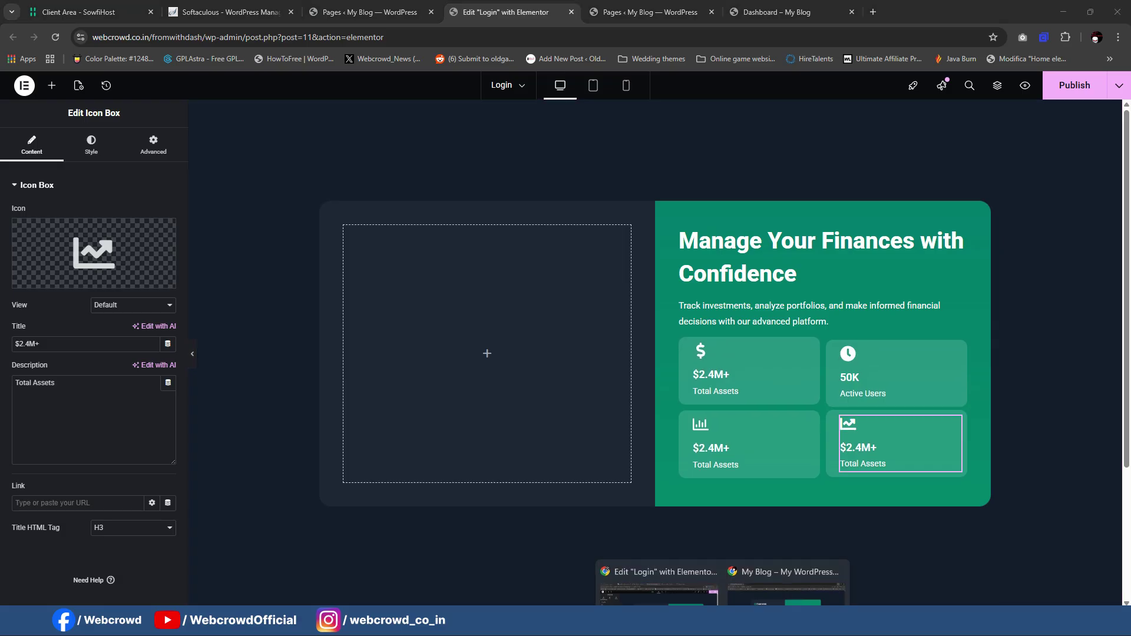
left_click(787, 583)
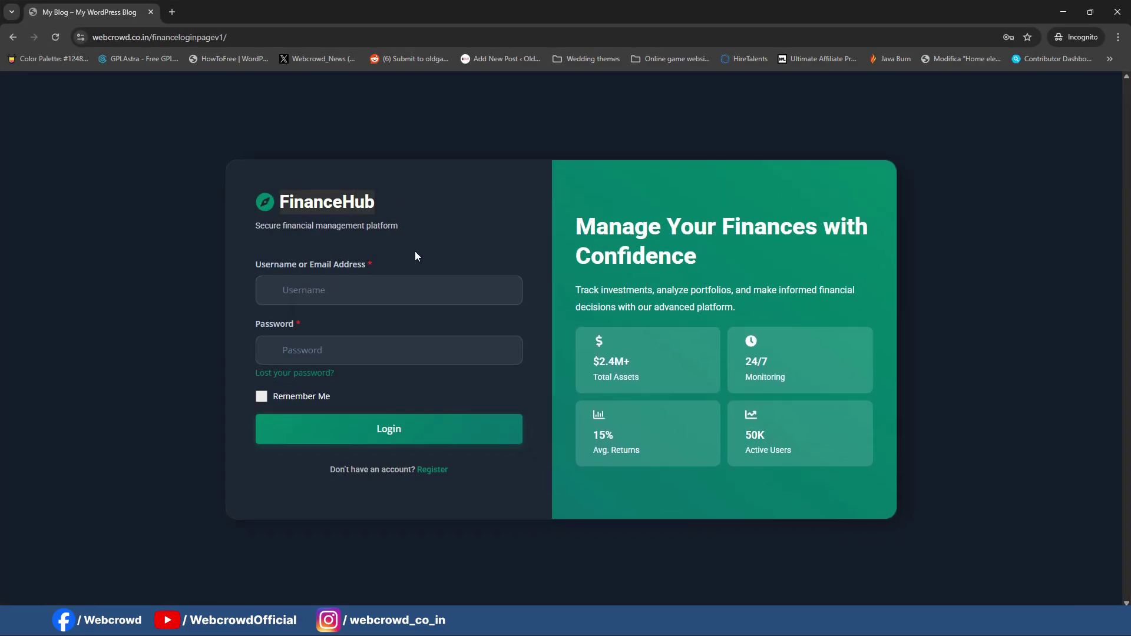
left_click(394, 227)
left_click_drag(396, 227, 239, 232)
left_click(225, 228)
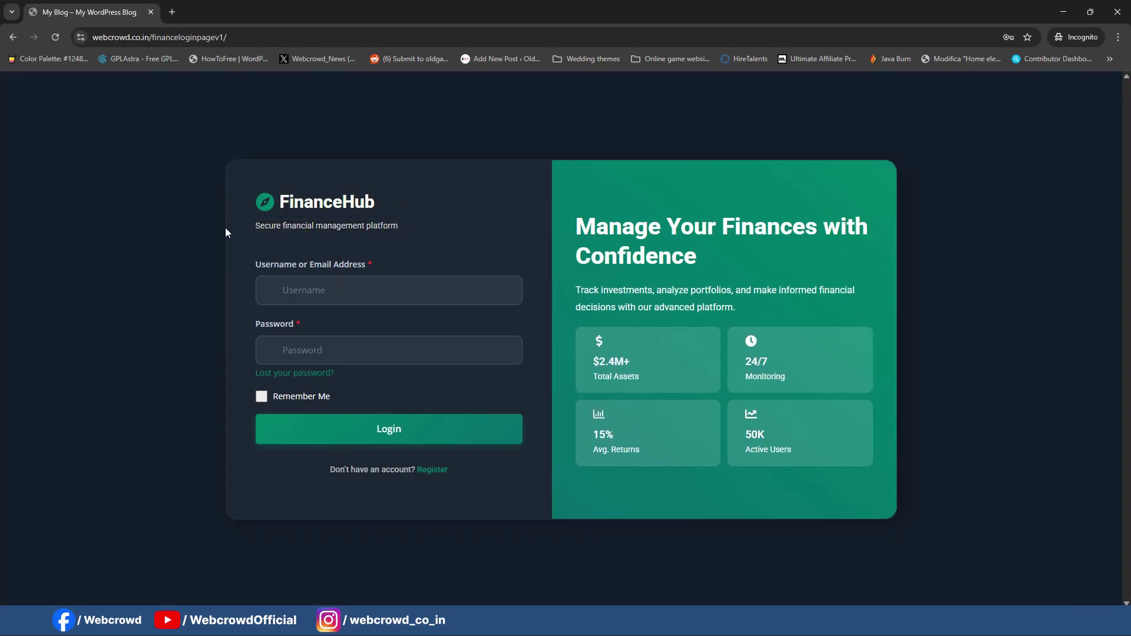
left_click(1063, 12)
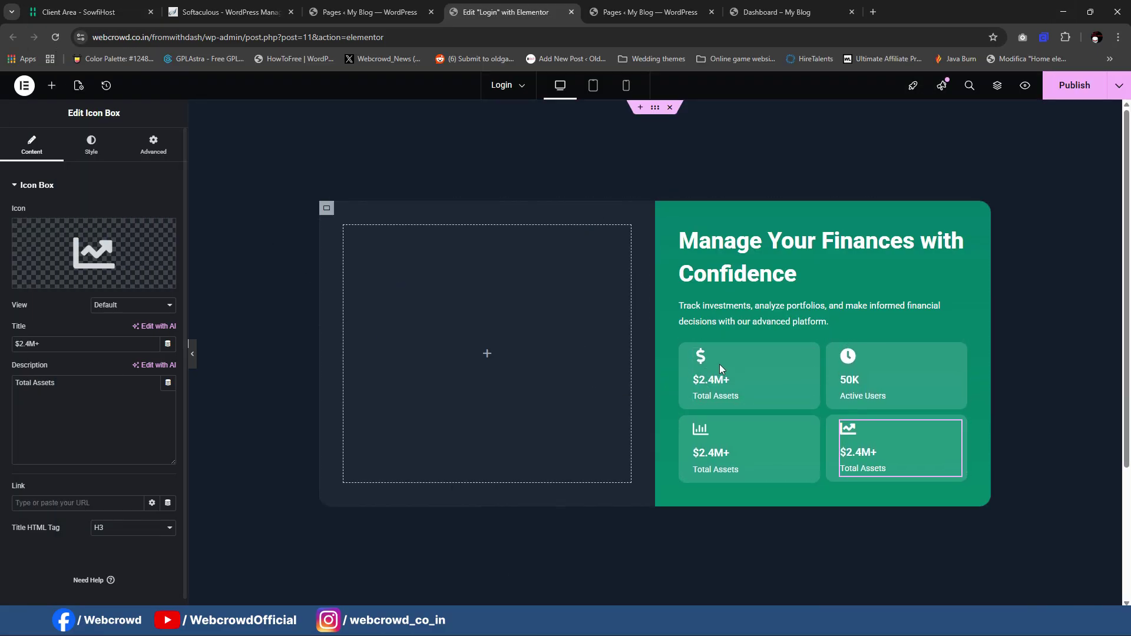
Step: Add an inner container to the empty left column
right_click(810, 353)
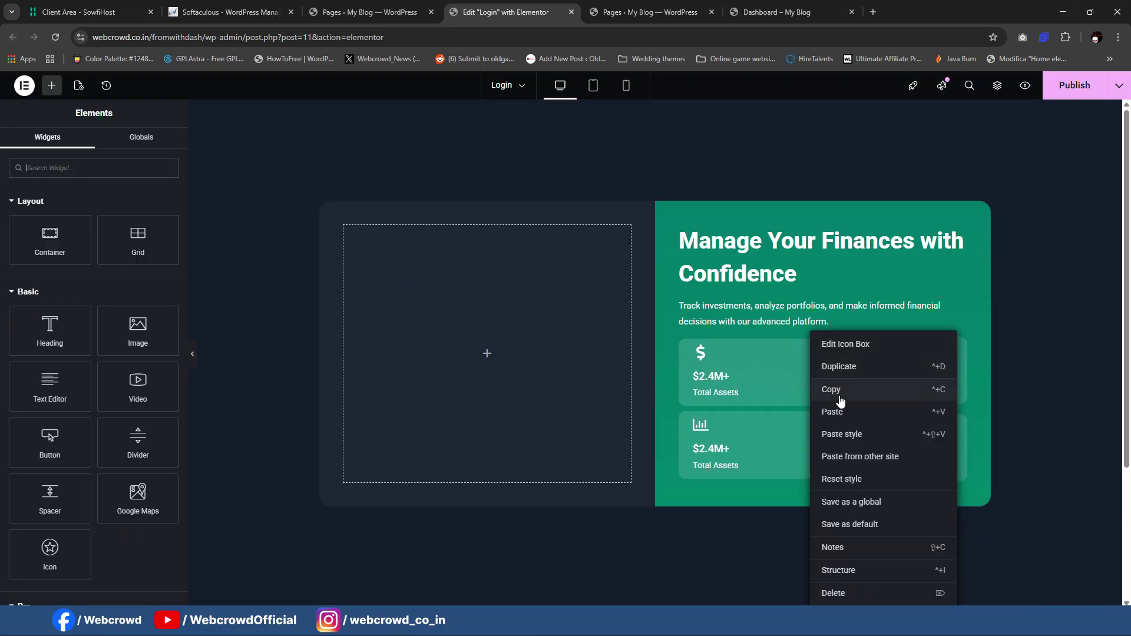
left_click(271, 217)
left_click_drag(50, 240, 439, 318)
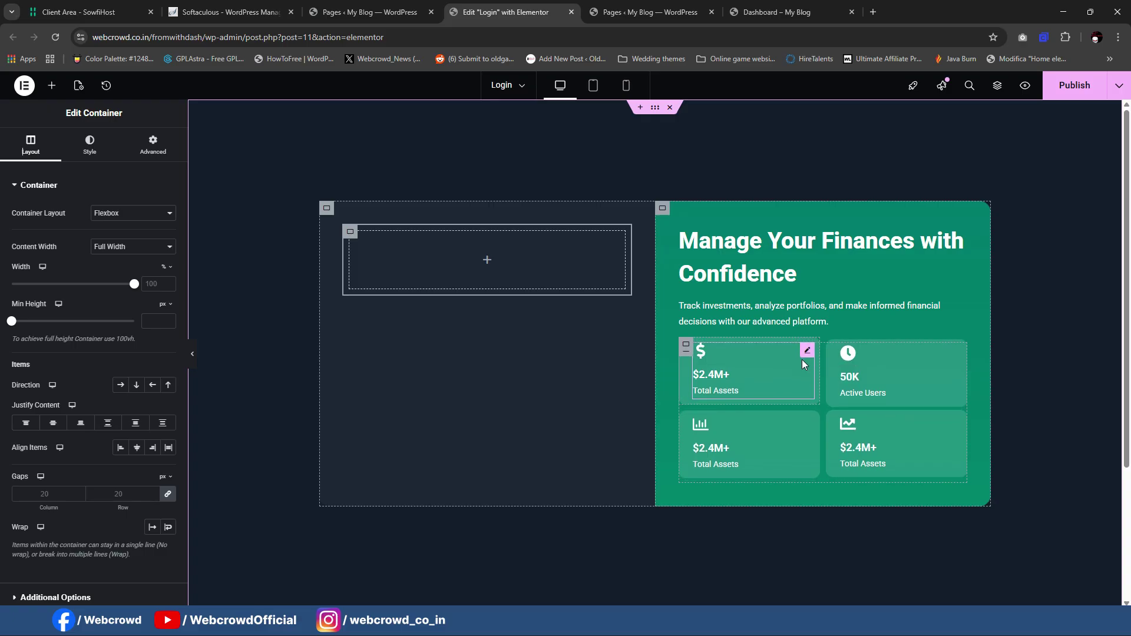
Step: Copy the $2.4M+ Total Assets card into the left-column container
left_click_drag(778, 366, 448, 264)
key("ctrl+z")
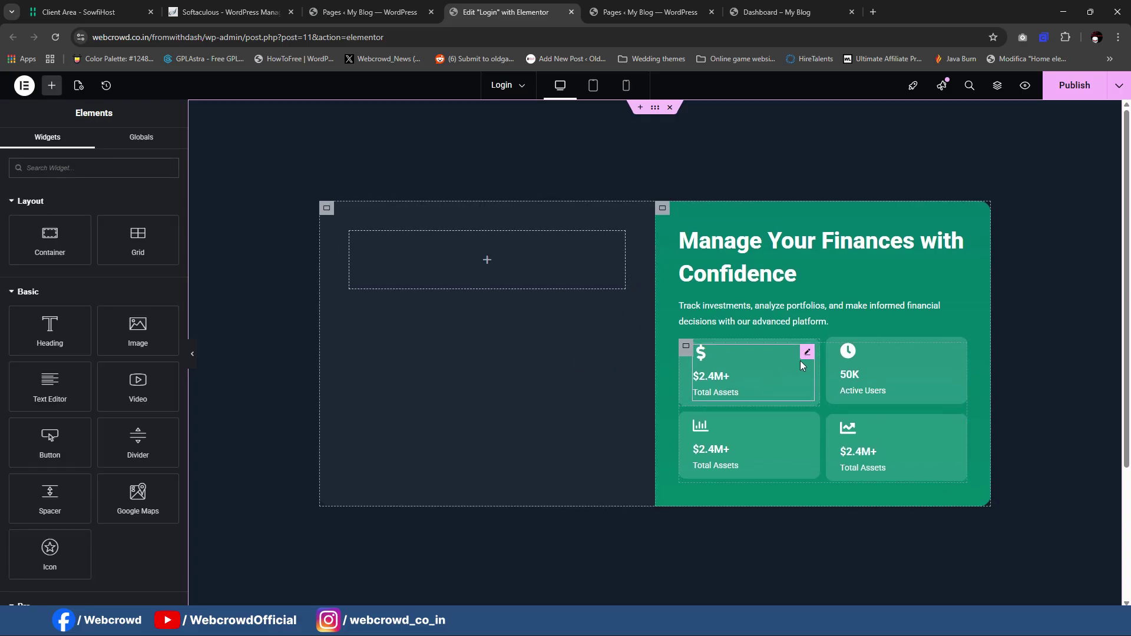
right_click(810, 360)
left_click(836, 390)
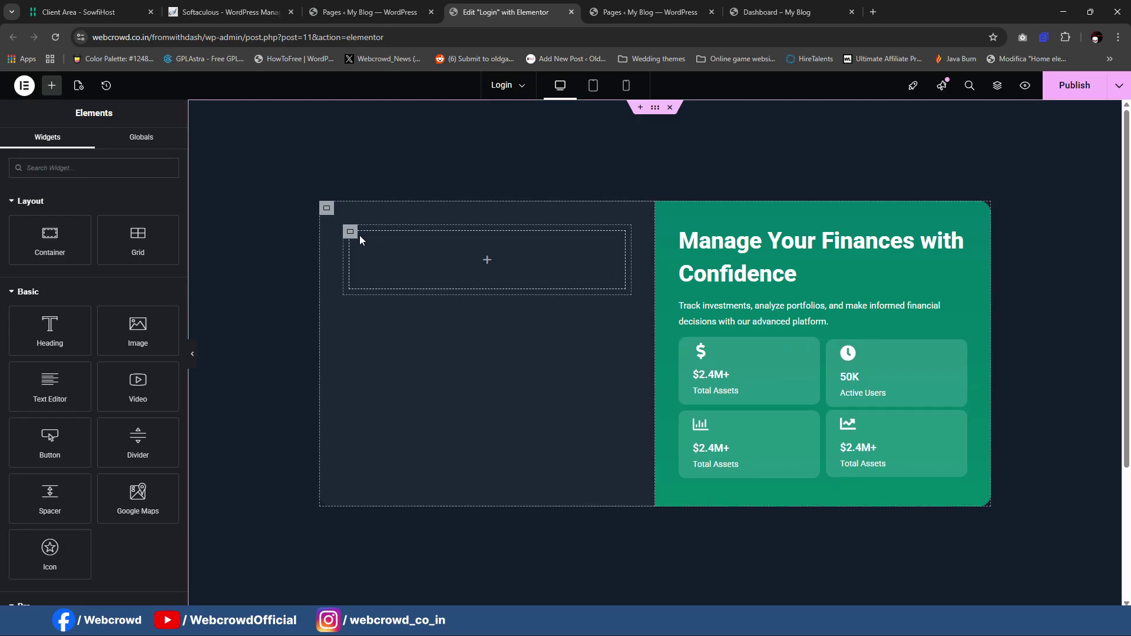
right_click(353, 233)
left_click(371, 332)
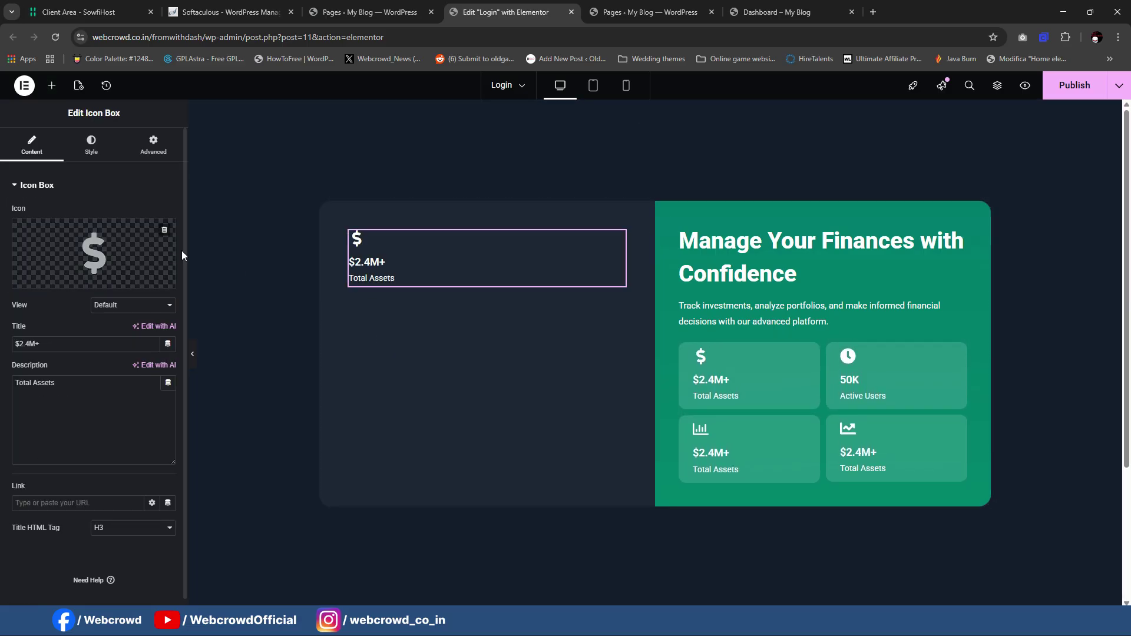
Step: Set the copied card's icon position to Start, then compare with the live page
left_click(90, 146)
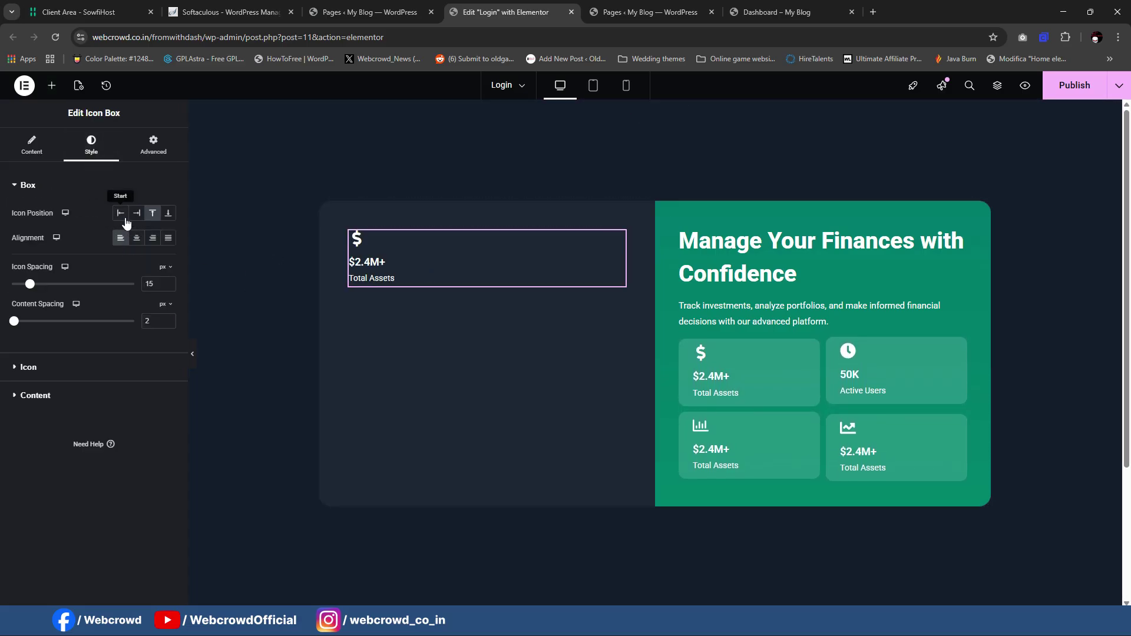
left_click(124, 216)
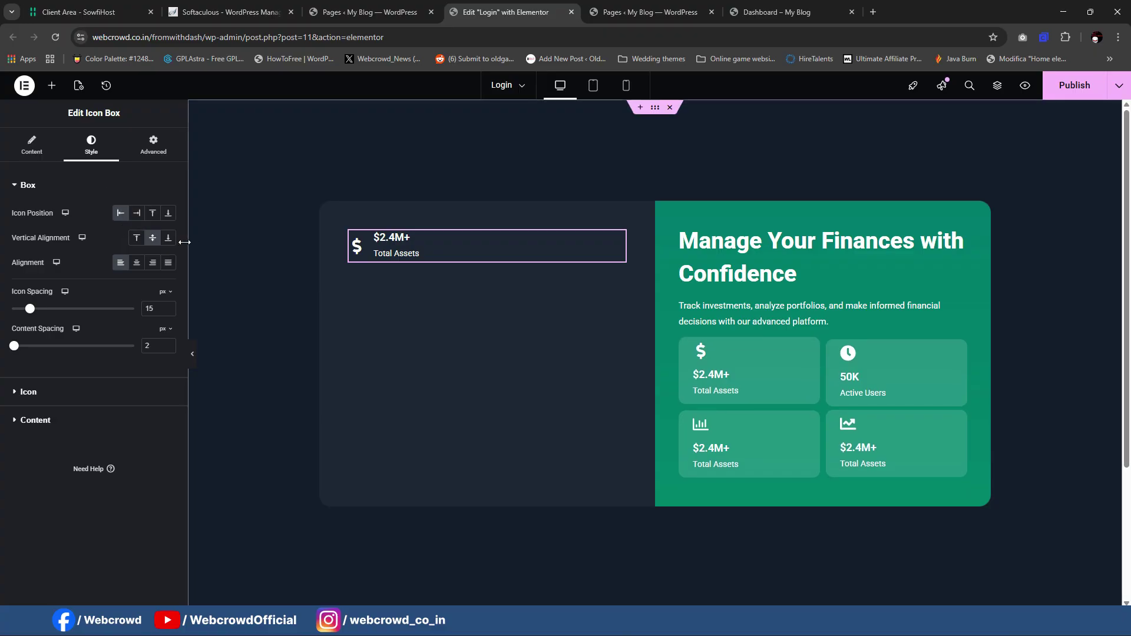
left_click(30, 152)
mouse_move(129, 259)
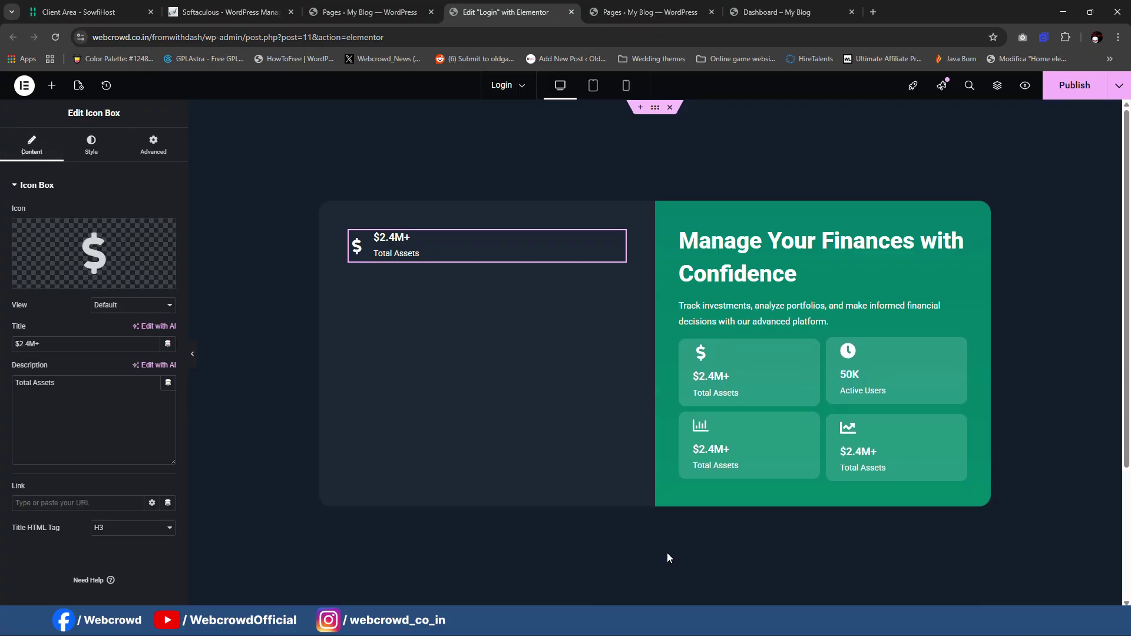
mouse_move(724, 625)
left_click(745, 593)
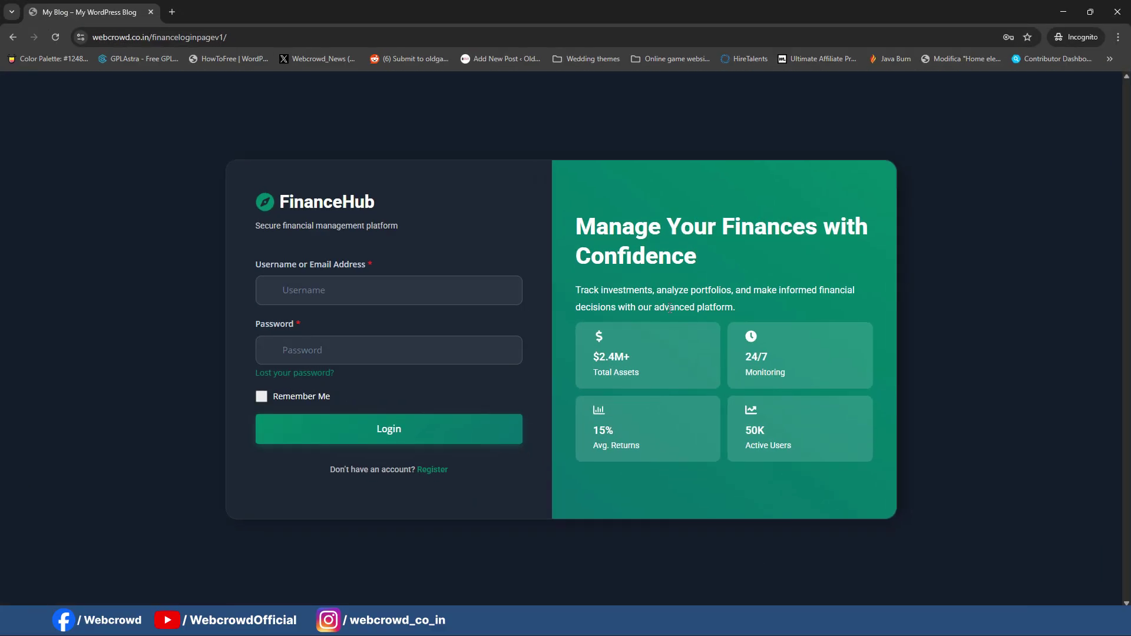
left_click(1064, 12)
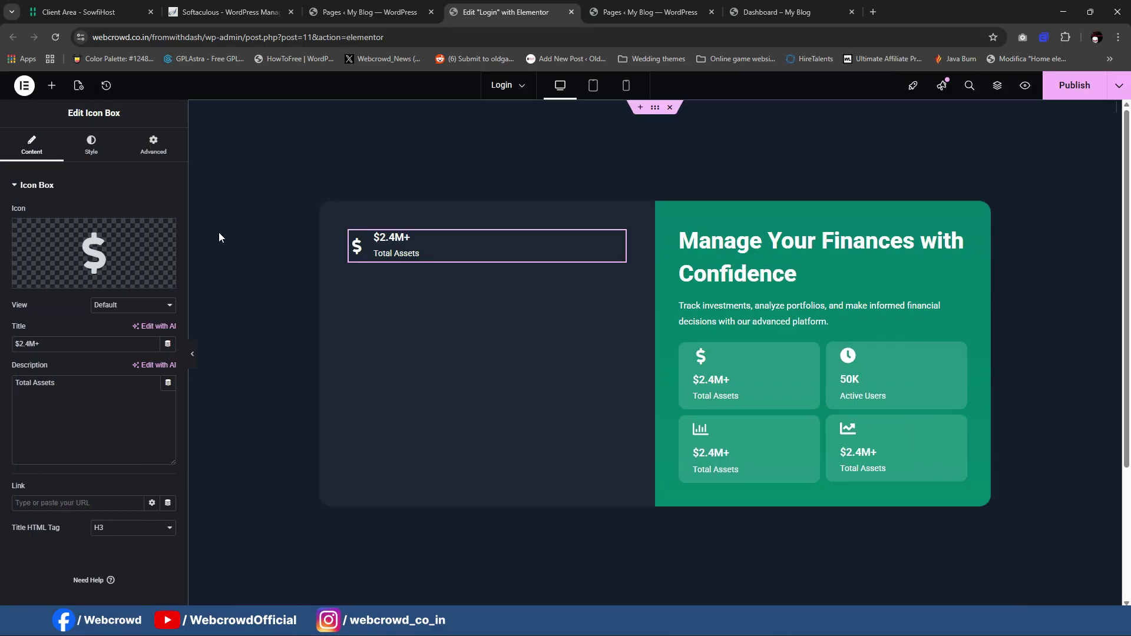
Step: Give the copied card the solid compass icon
left_click(53, 275)
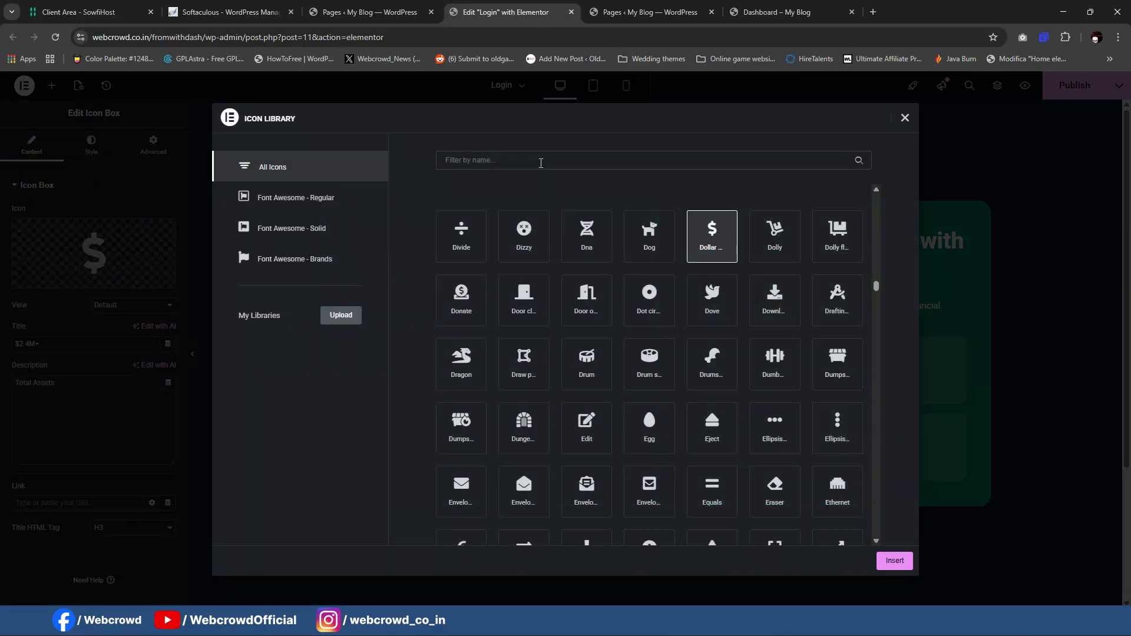
left_click(541, 163)
type("dire")
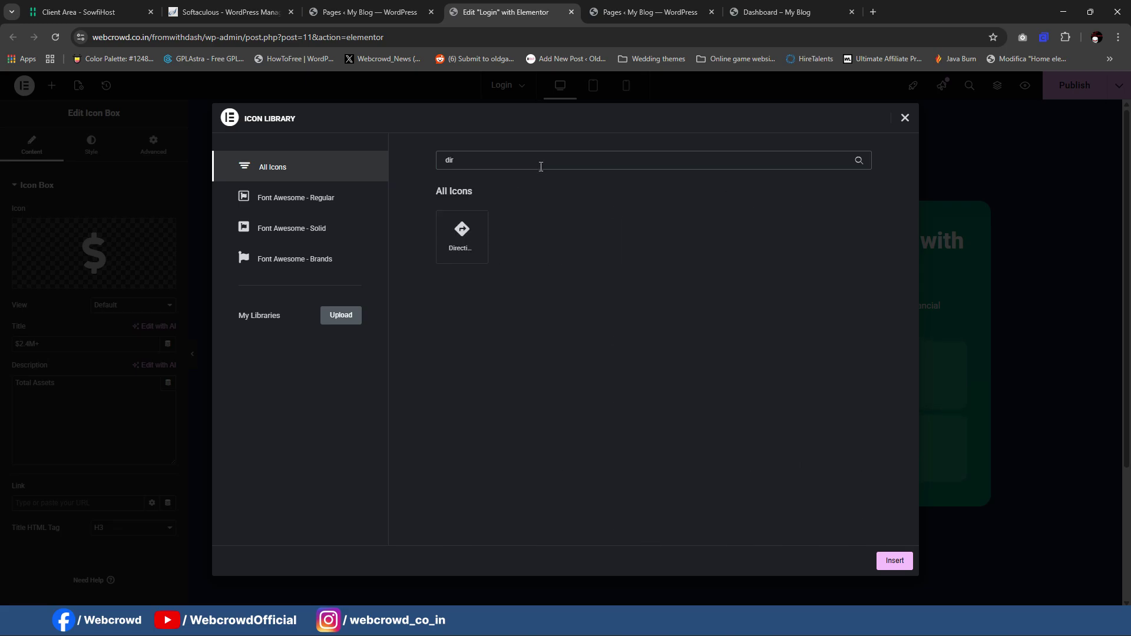
key("BackSpace")
key("BackSpace")
key("BackSpace")
type("comp")
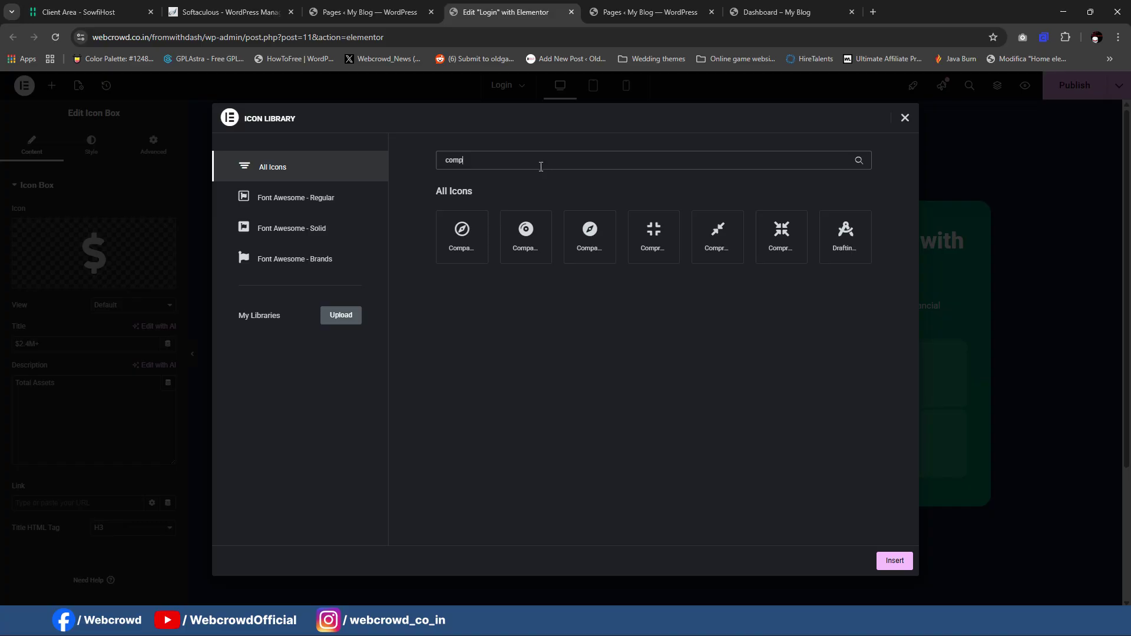
left_click(570, 247)
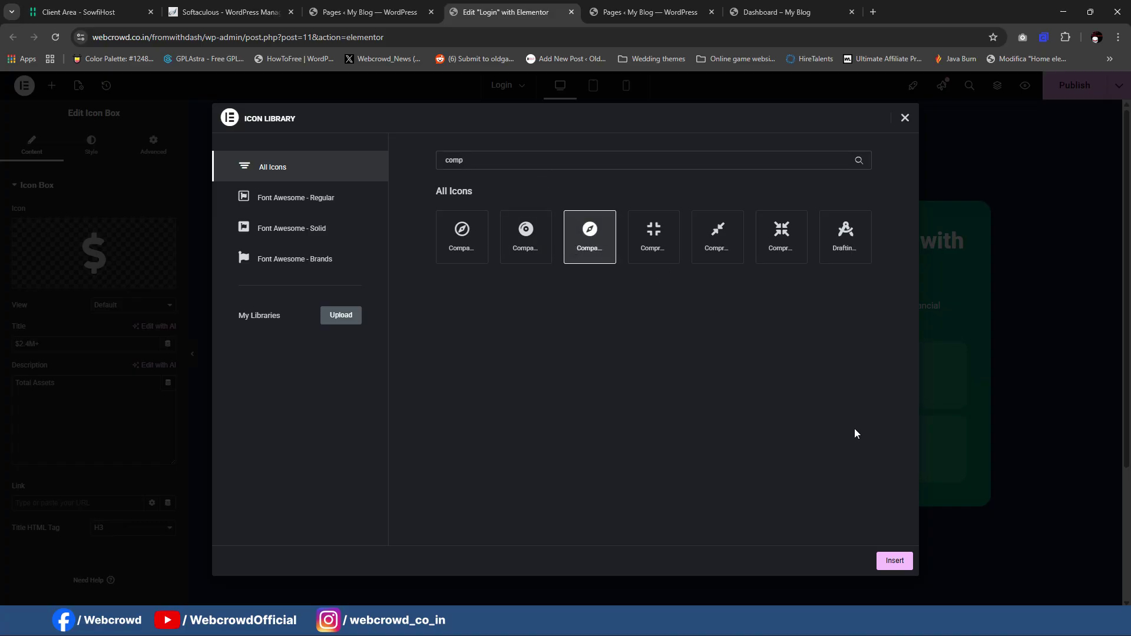
left_click(890, 561)
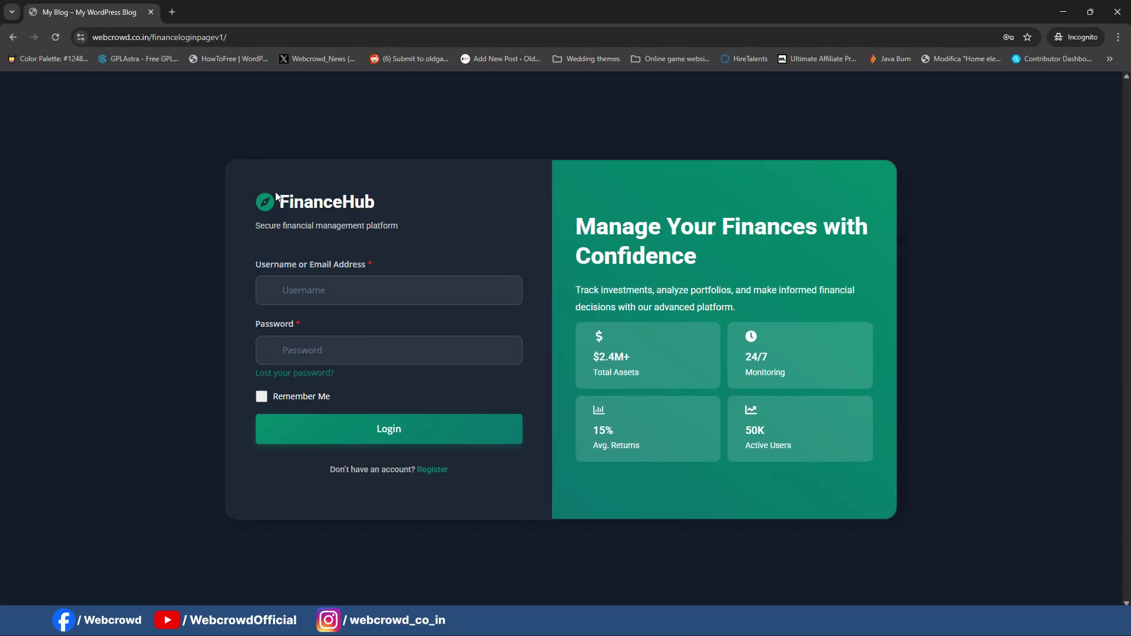
Step: Retitle the card FinanceHub with the description 'Secure financial management platform'
left_click_drag(316, 196, 403, 200)
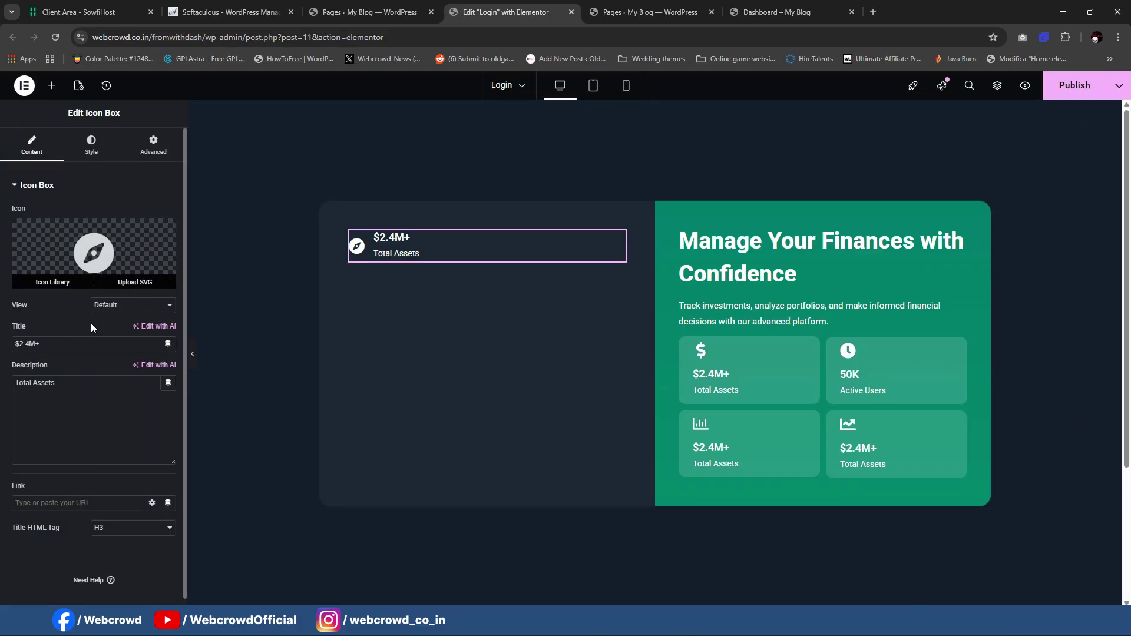
left_click(92, 342)
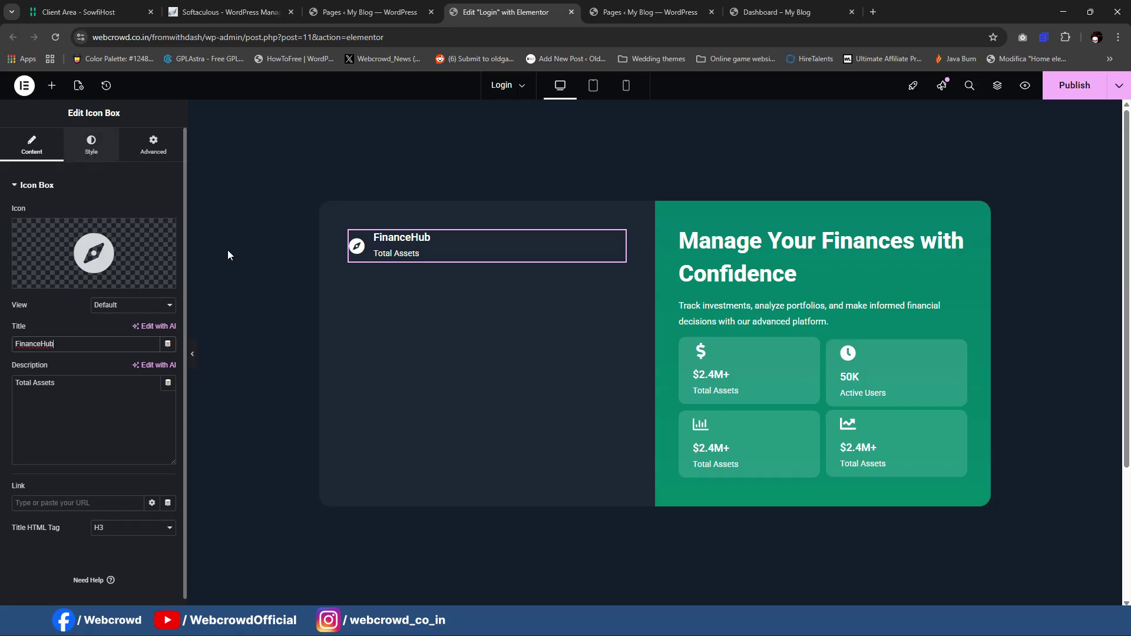
mouse_move(723, 624)
left_click(788, 560)
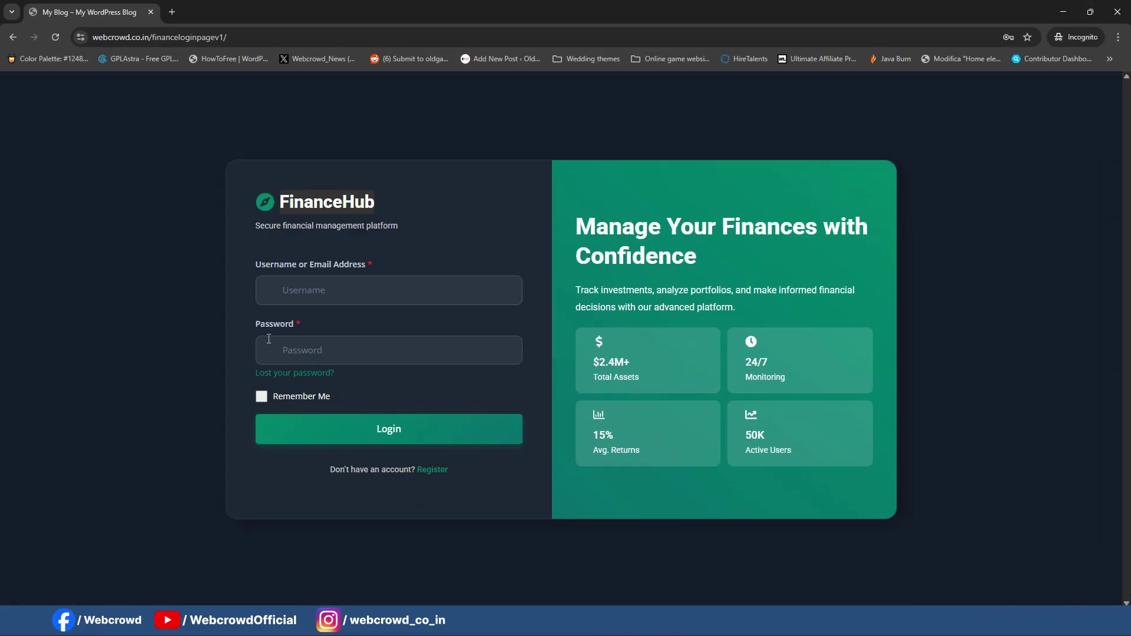
left_click_drag(256, 230, 450, 225)
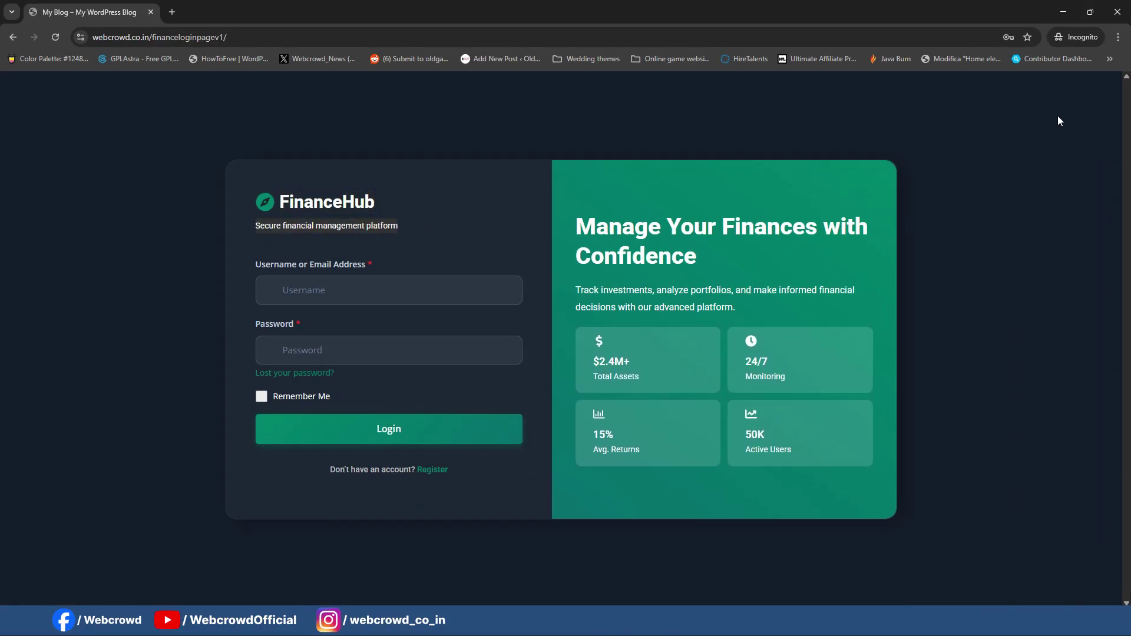
left_click(1061, 12)
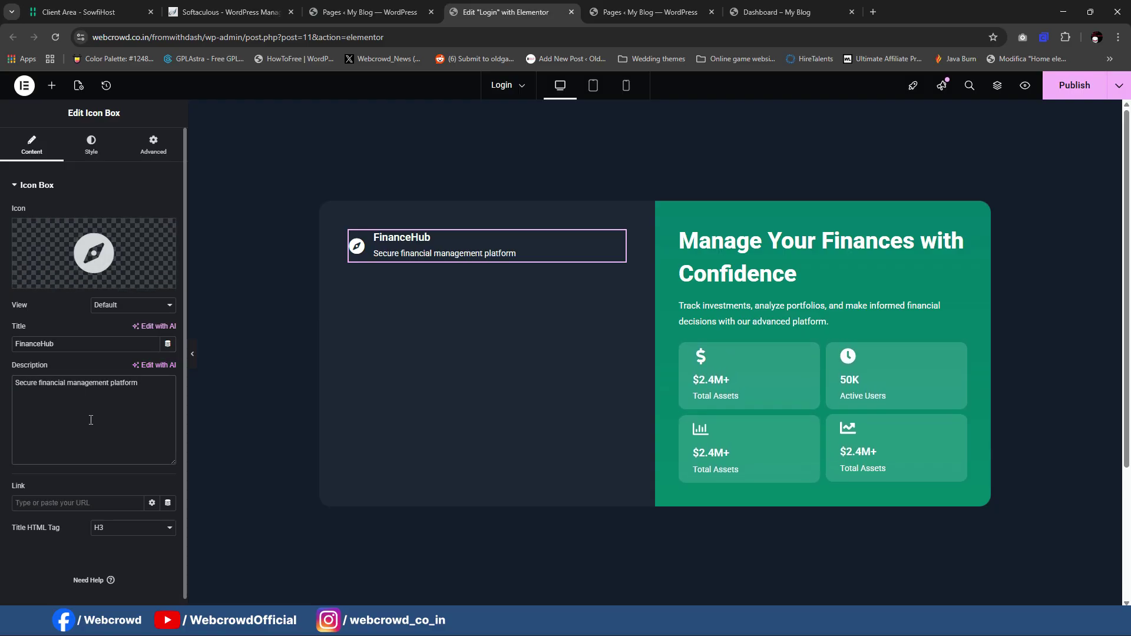
left_click(89, 147)
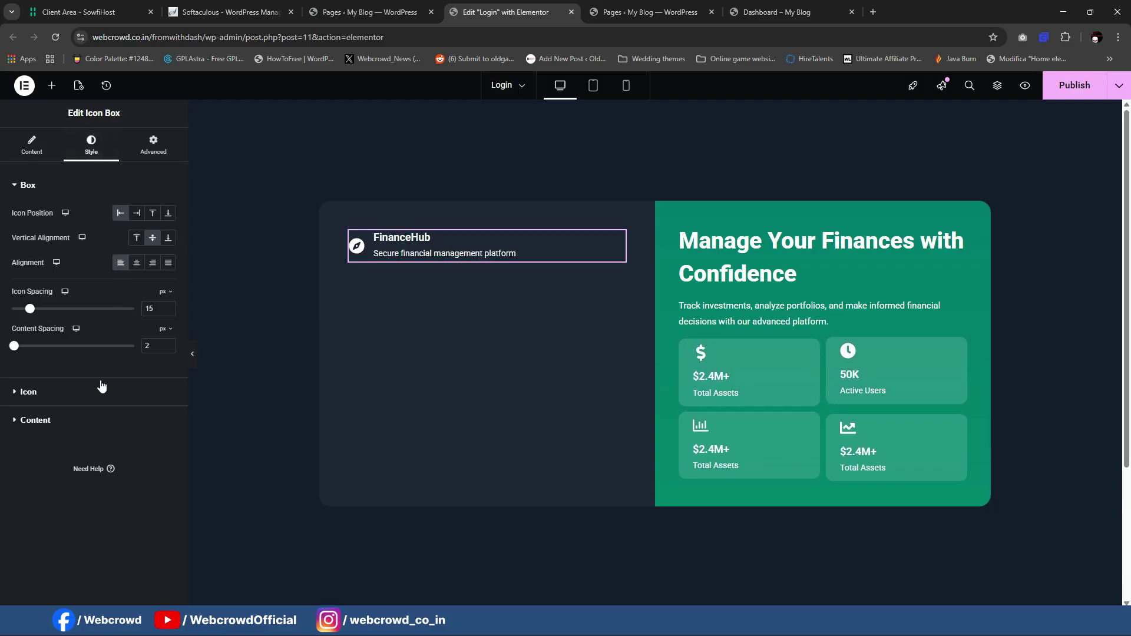
Step: Colour the FinanceHub icon with the green global colour and size it 46 px
left_click(28, 392)
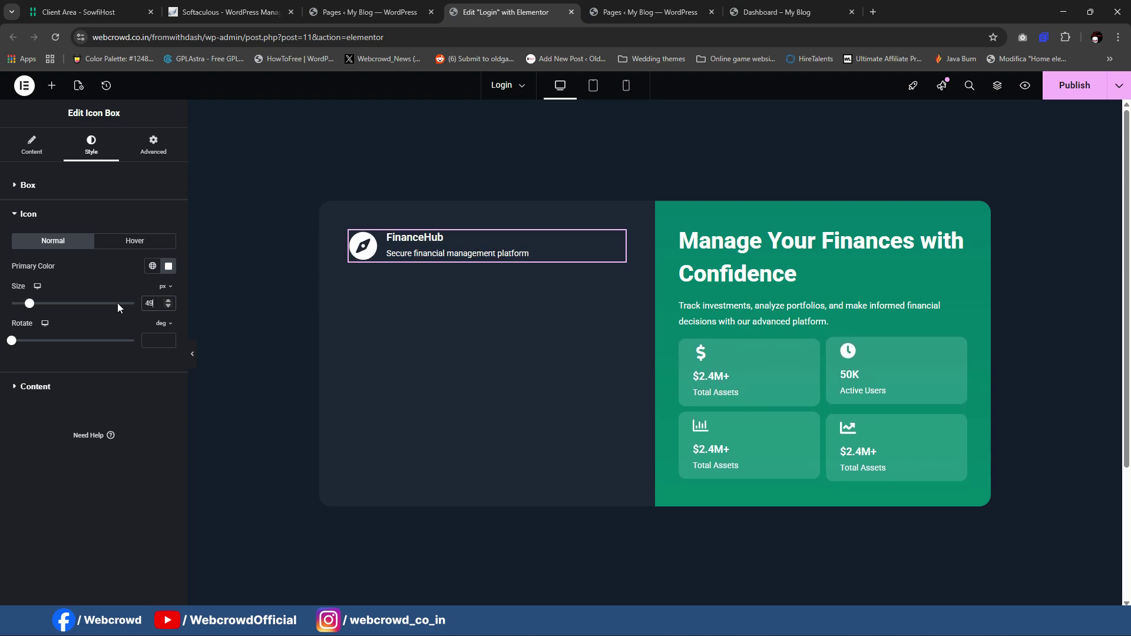
left_click(151, 268)
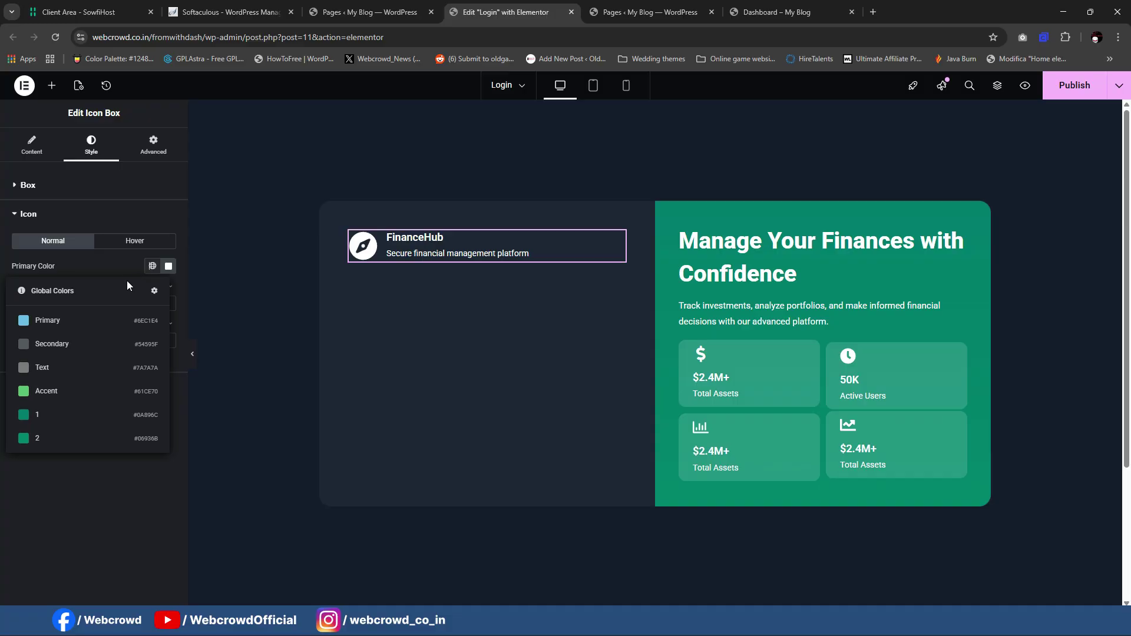
left_click(100, 413)
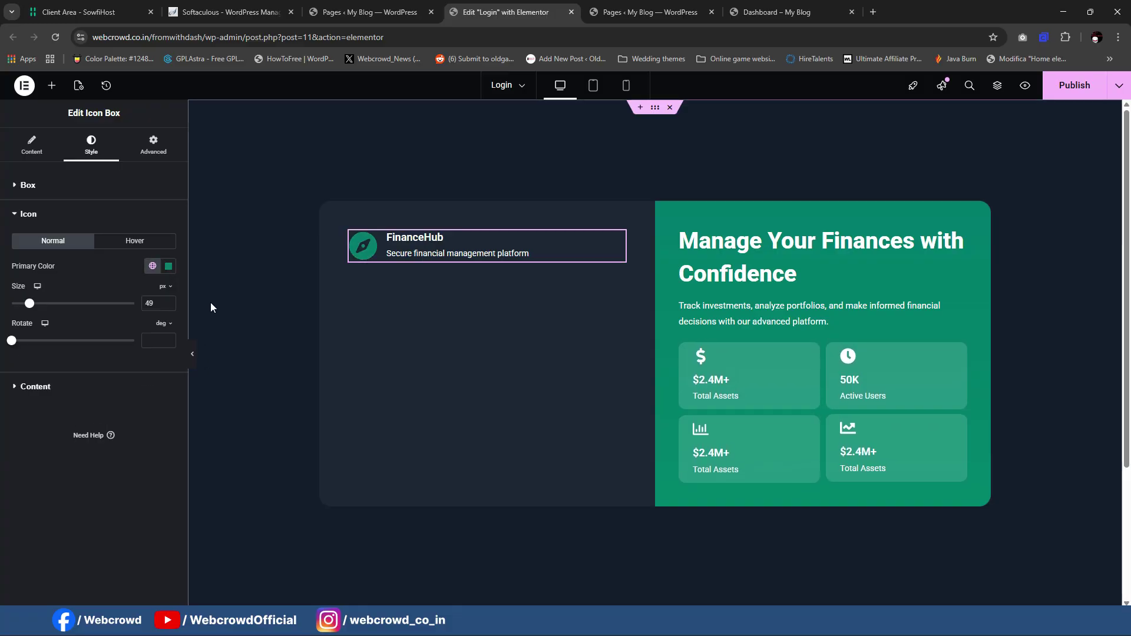
left_click(45, 185)
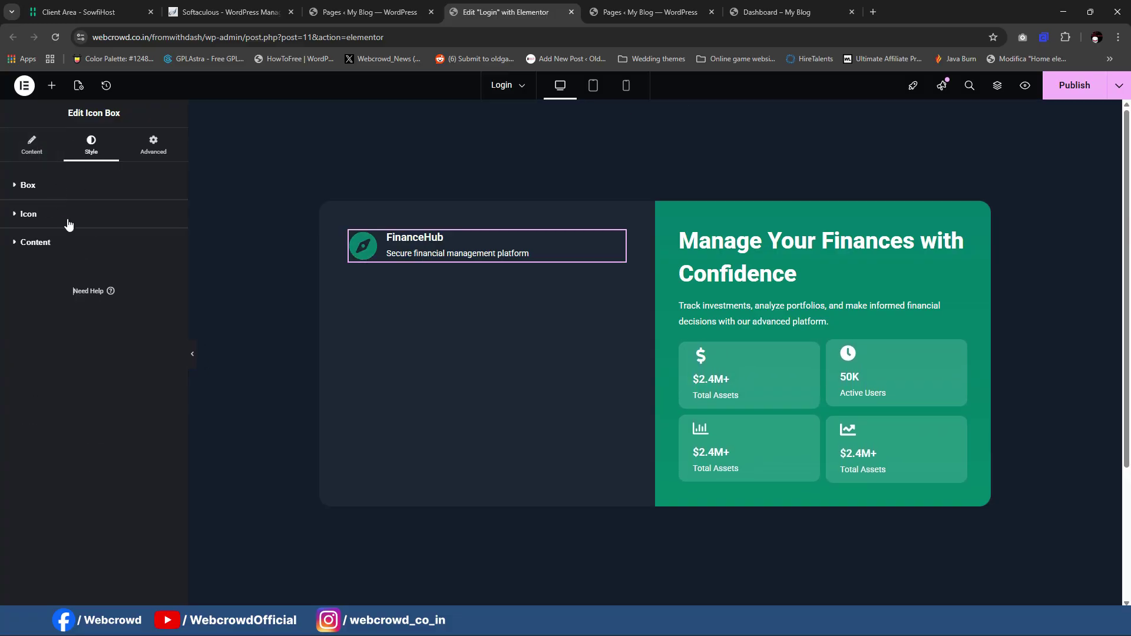
left_click(68, 213)
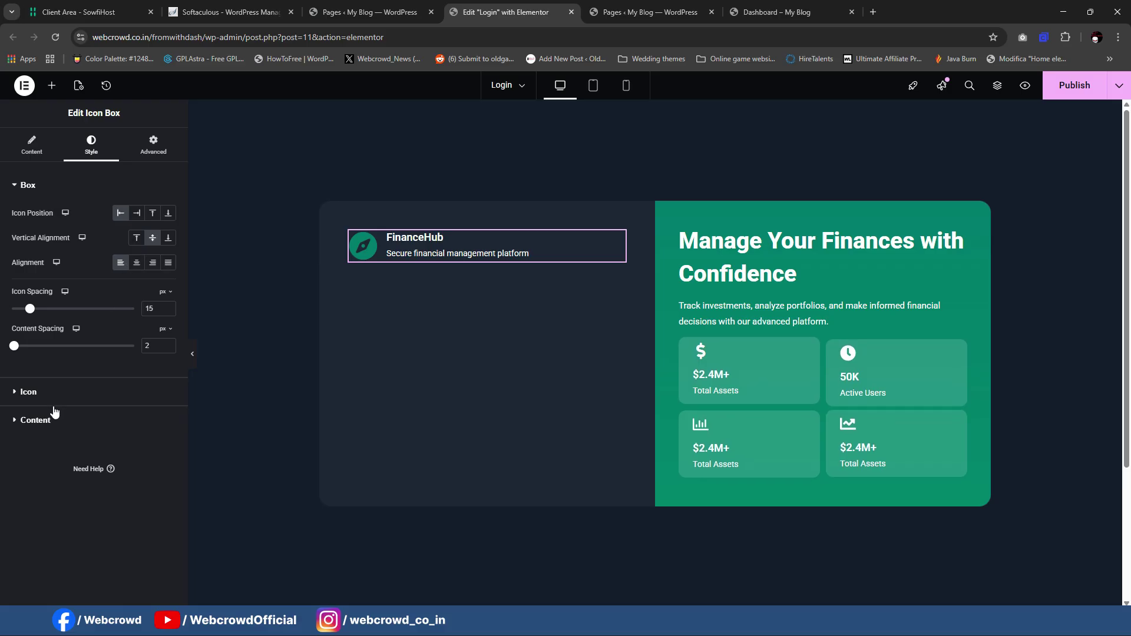
Step: Set the FinanceHub title's typography size to 27 px
left_click(54, 420)
left_click(168, 295)
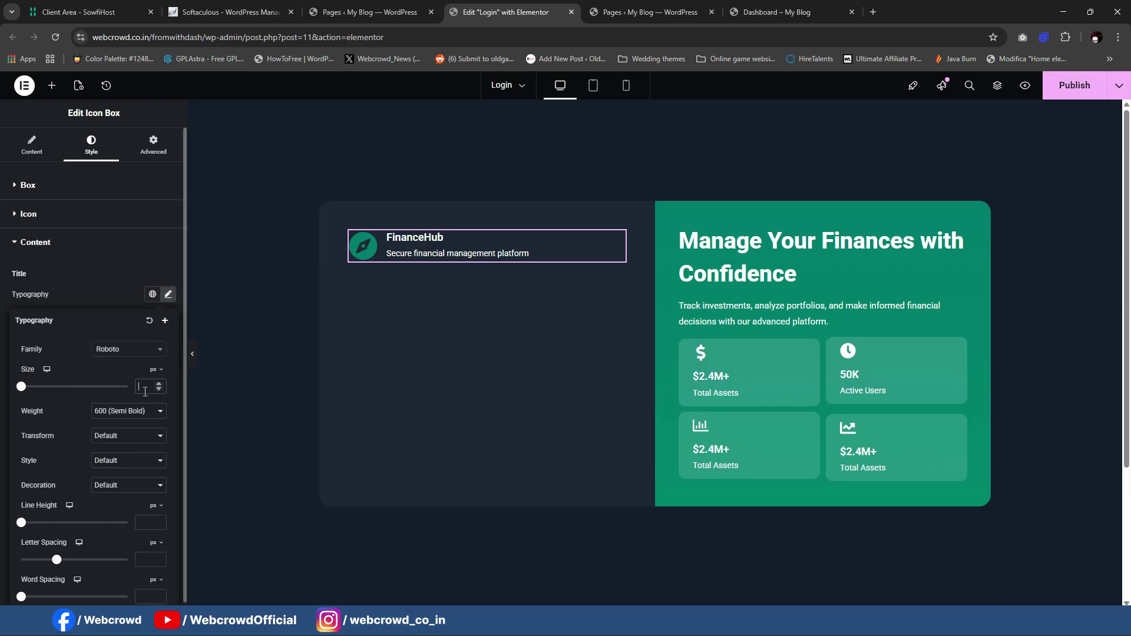
left_click(145, 392)
type("30")
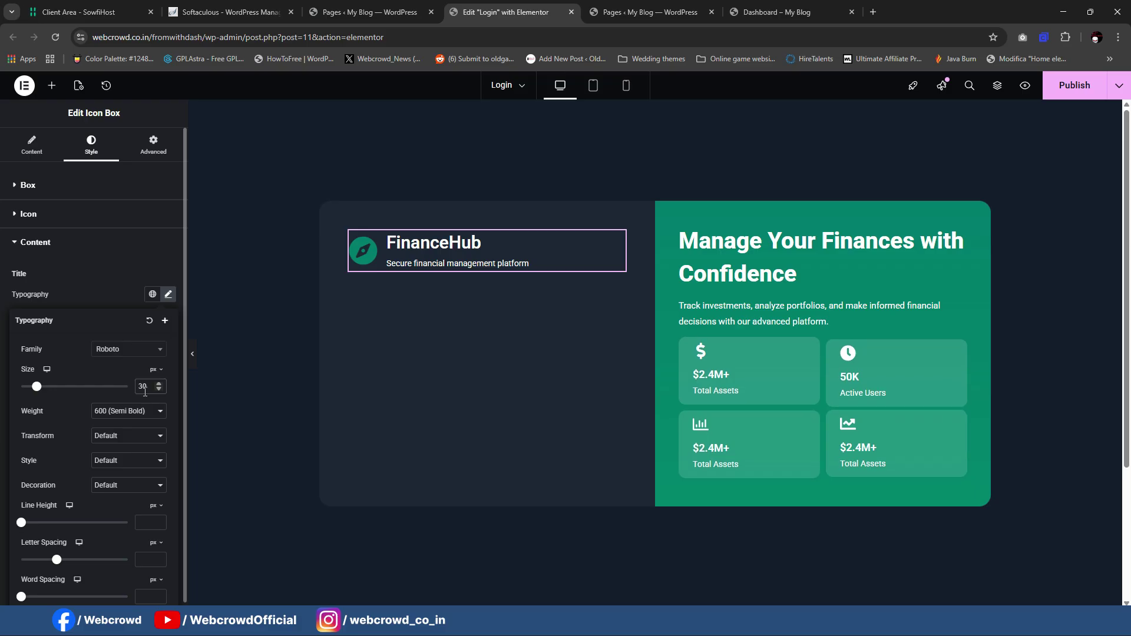
key("Down")
key("Down")
key("Down")
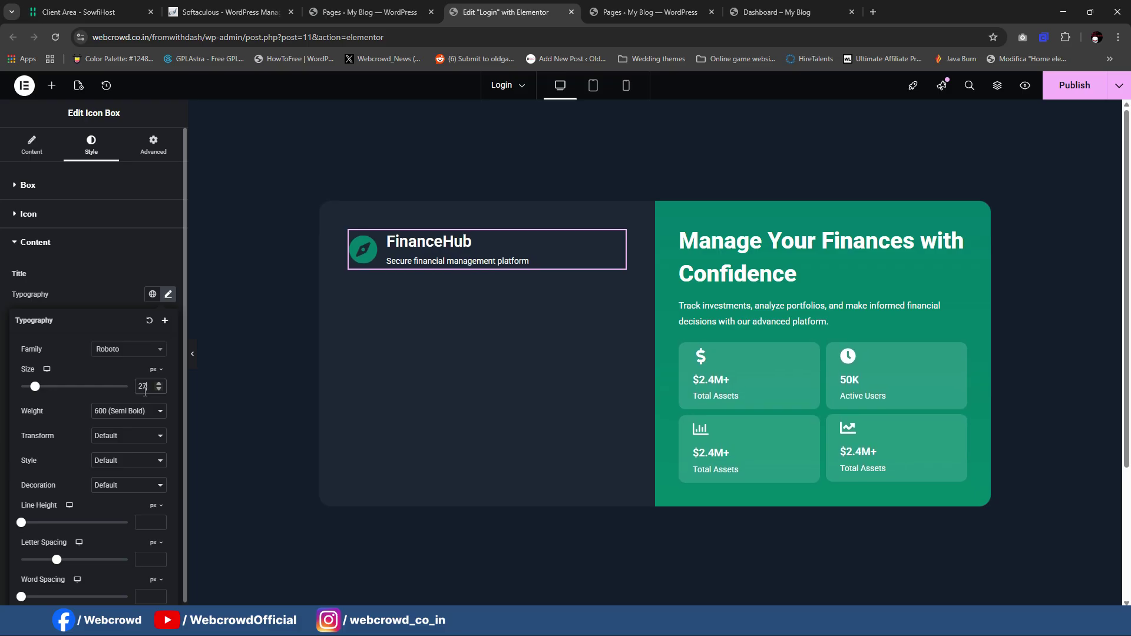
left_click(412, 256)
Step: Review the icon settings and compare with the reference login page
left_click(40, 214)
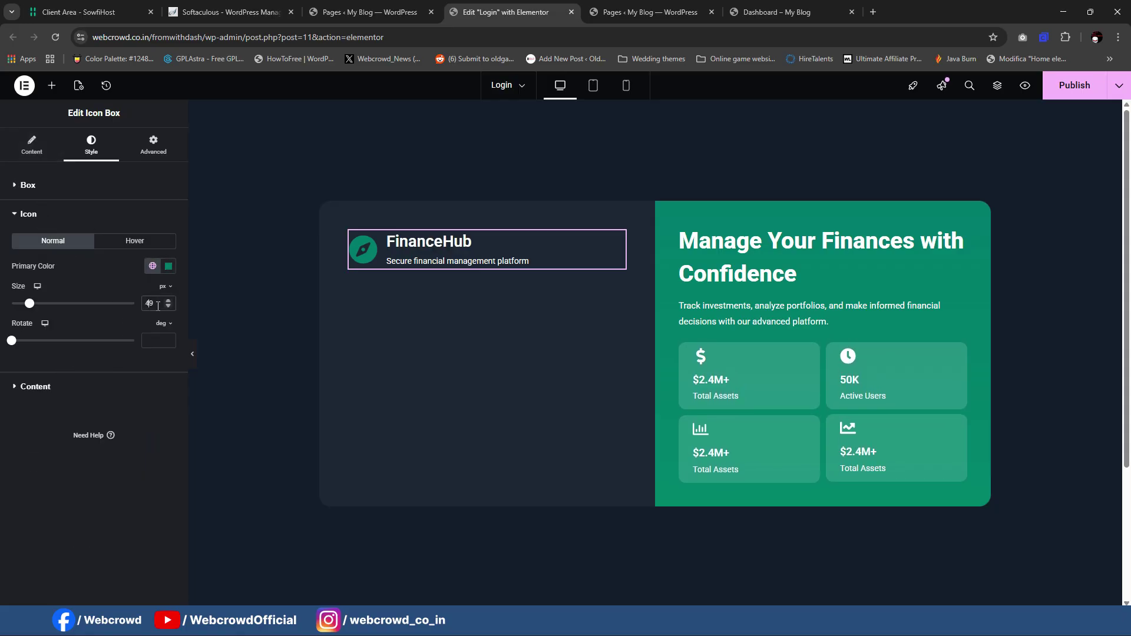
scroll(158, 303, "down", 3)
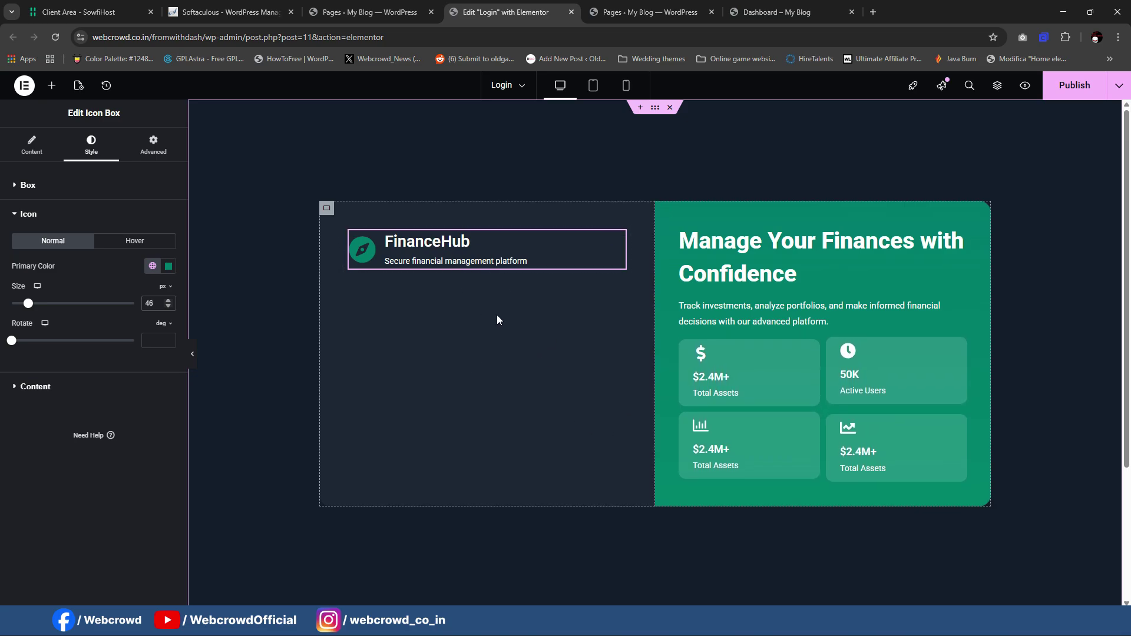
left_click(723, 621)
left_click(772, 558)
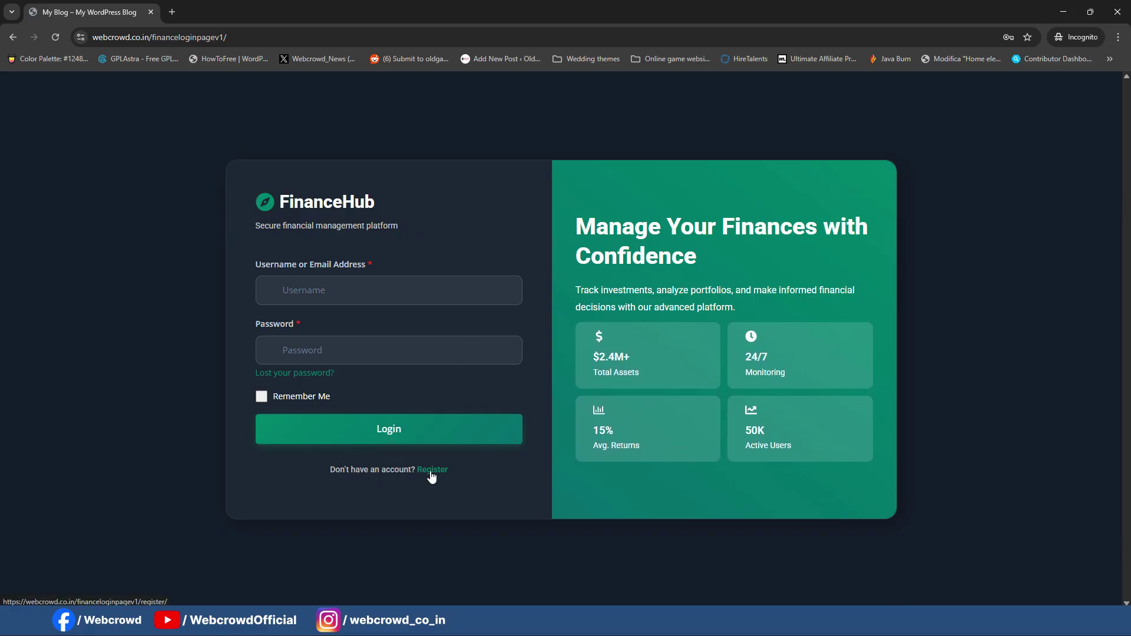
Step: Add a container below the FinanceHub block, undoing an accidental move
left_click(1063, 11)
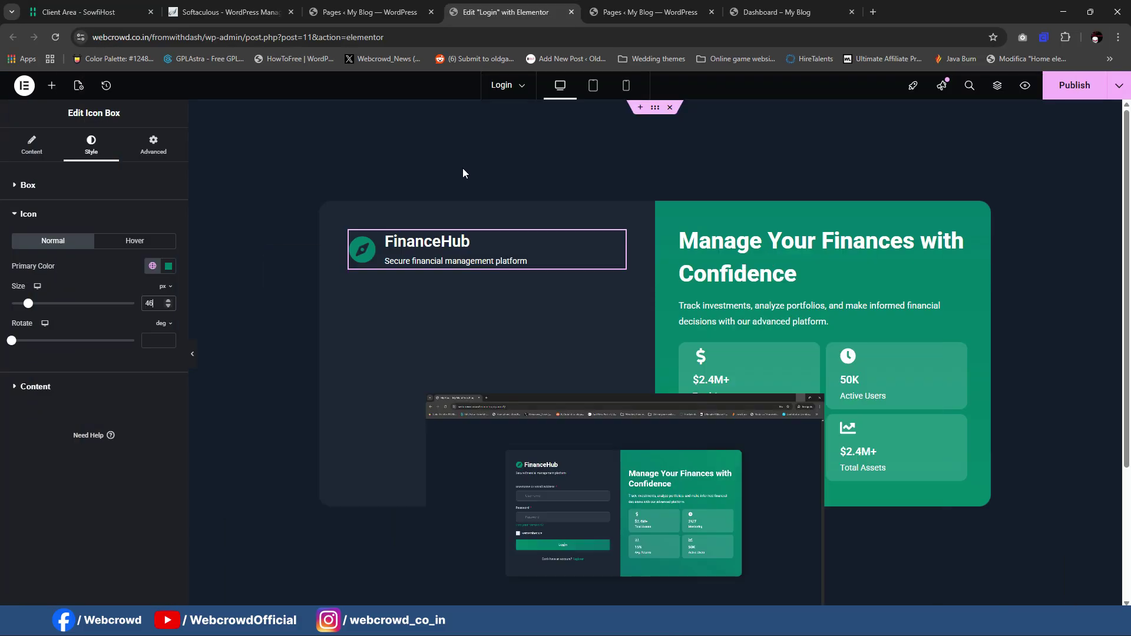
left_click(52, 86)
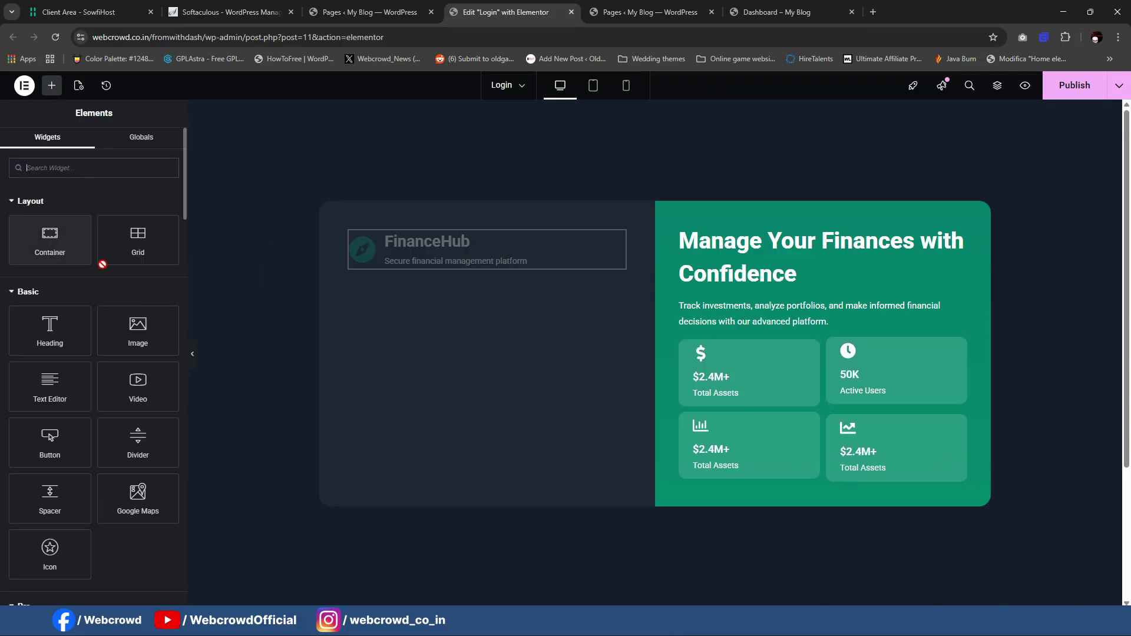
left_click_drag(103, 264, 477, 260)
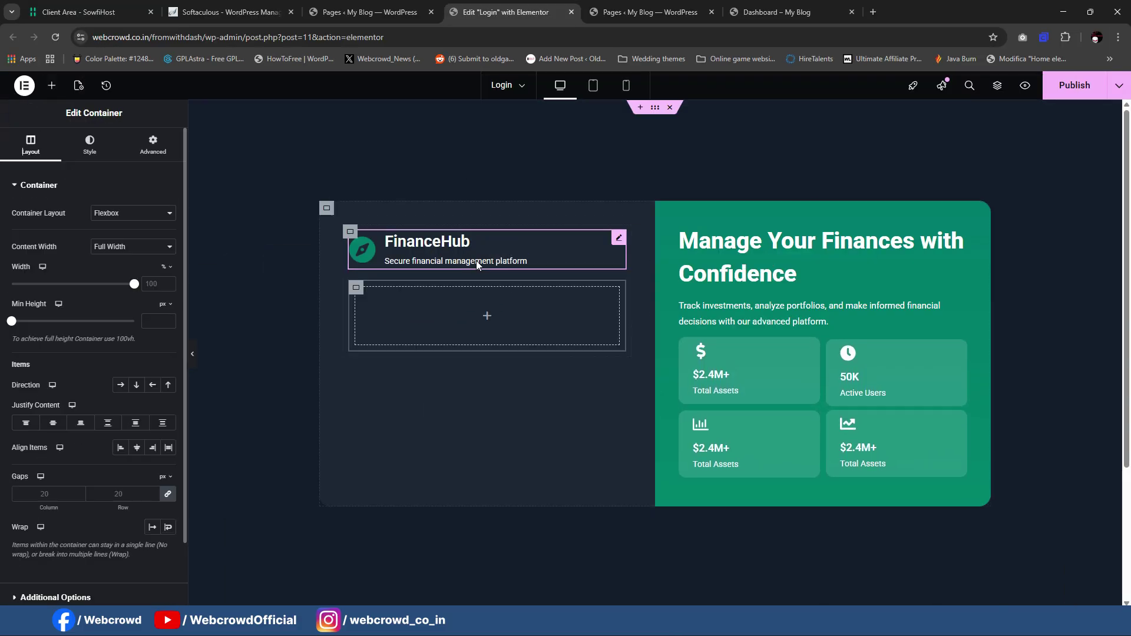
left_click_drag(356, 288, 431, 353)
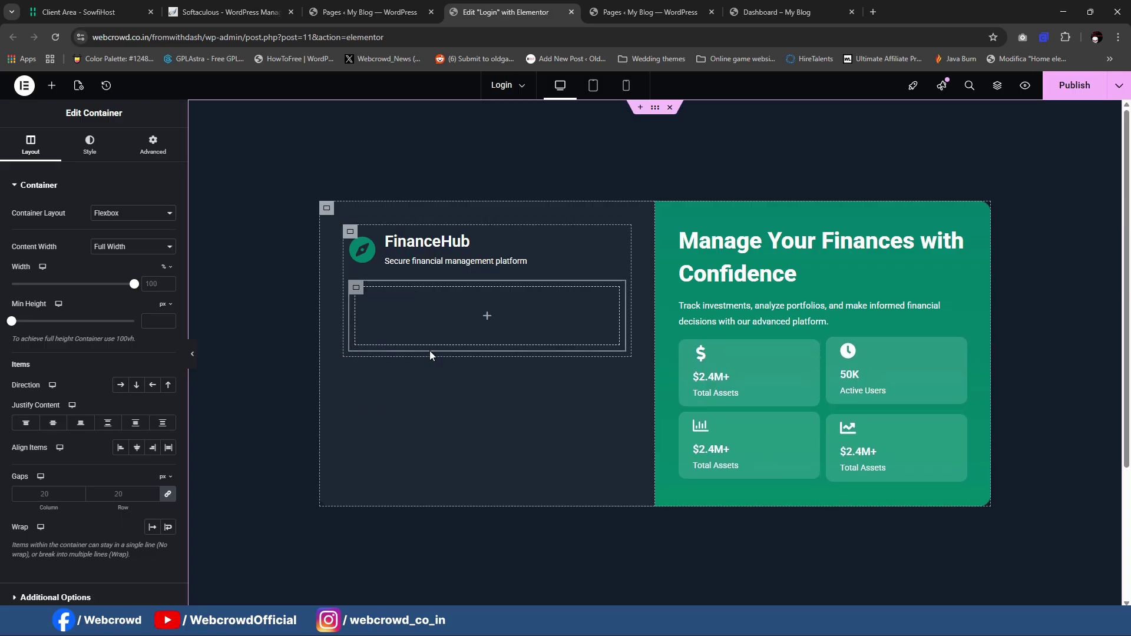
left_click_drag(357, 289, 331, 202)
key("ctrl+z")
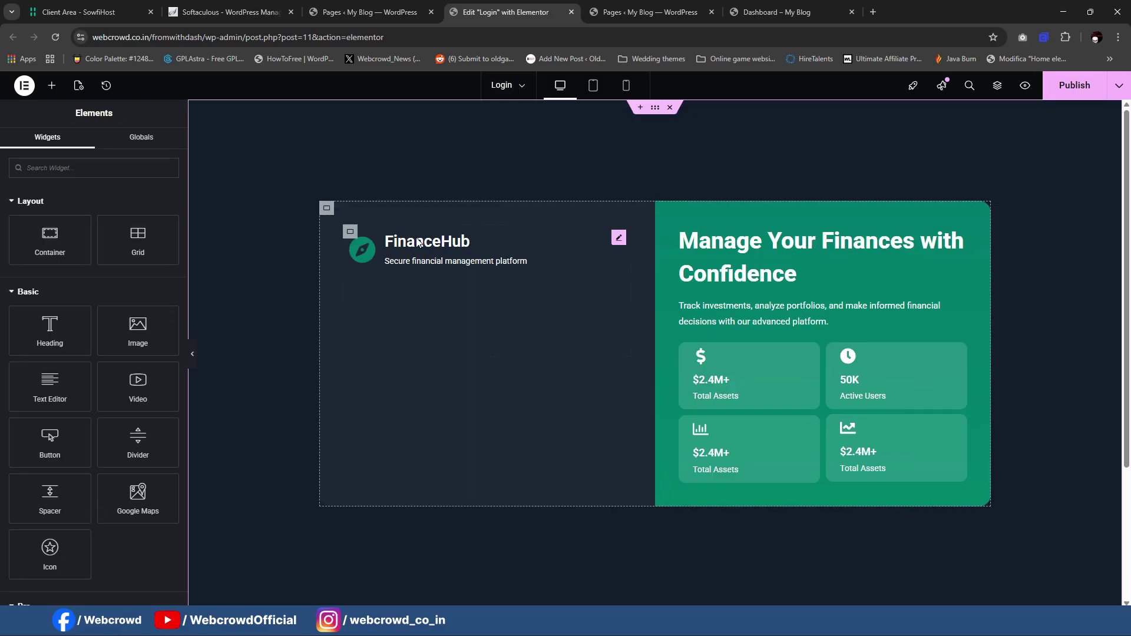
Step: Delete the stray empty container and add a fresh one inside the left column
left_click(351, 234)
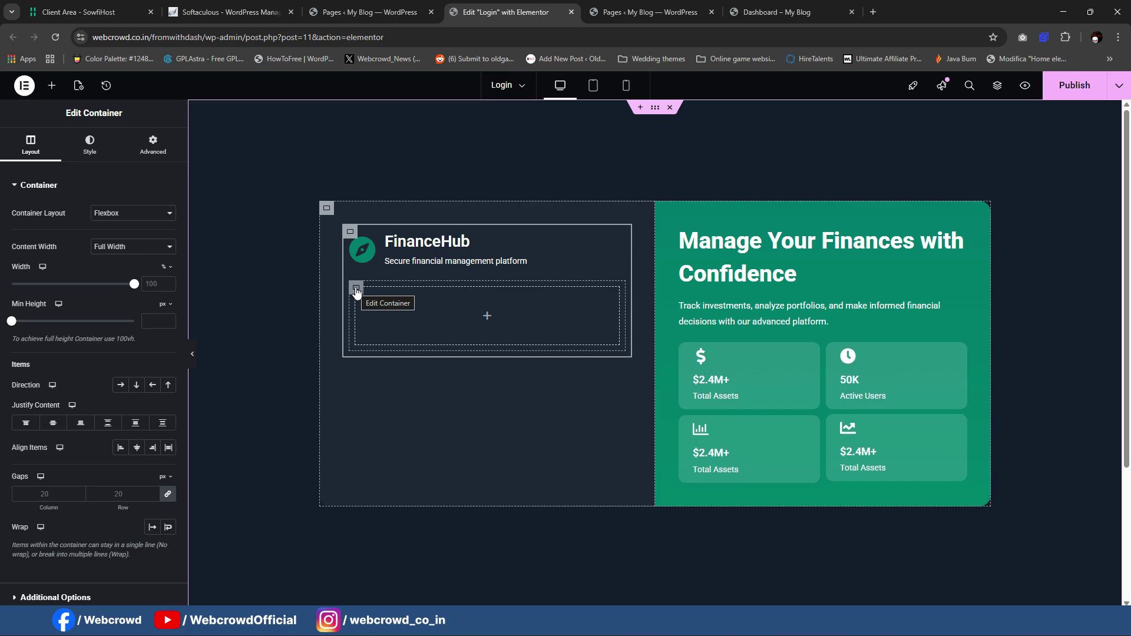
left_click(357, 289)
key("Delete")
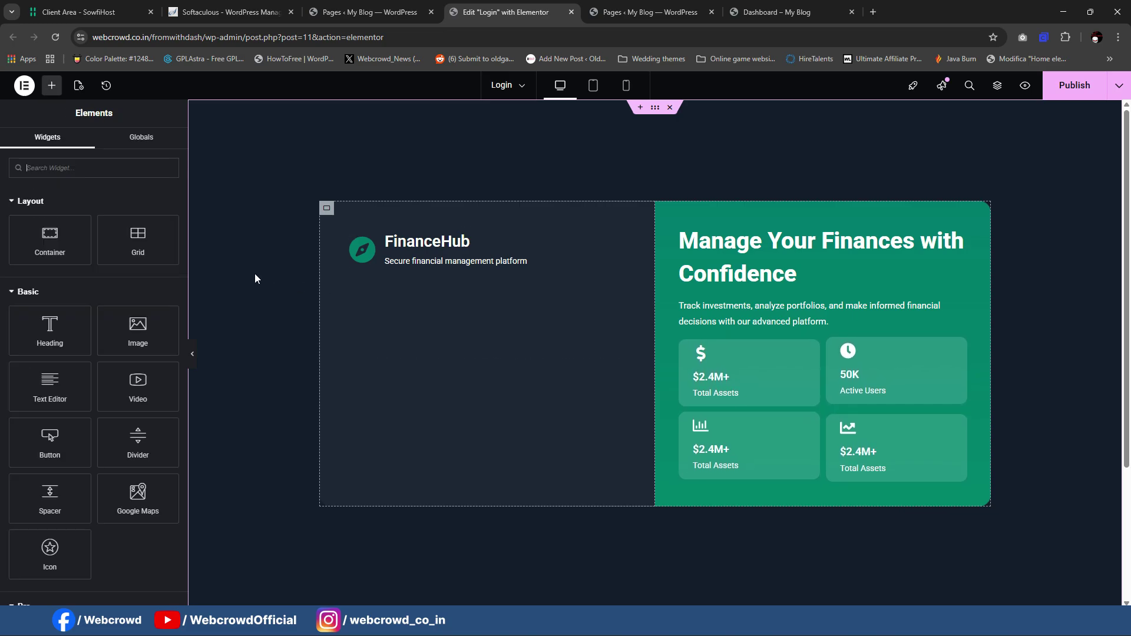
left_click(329, 209)
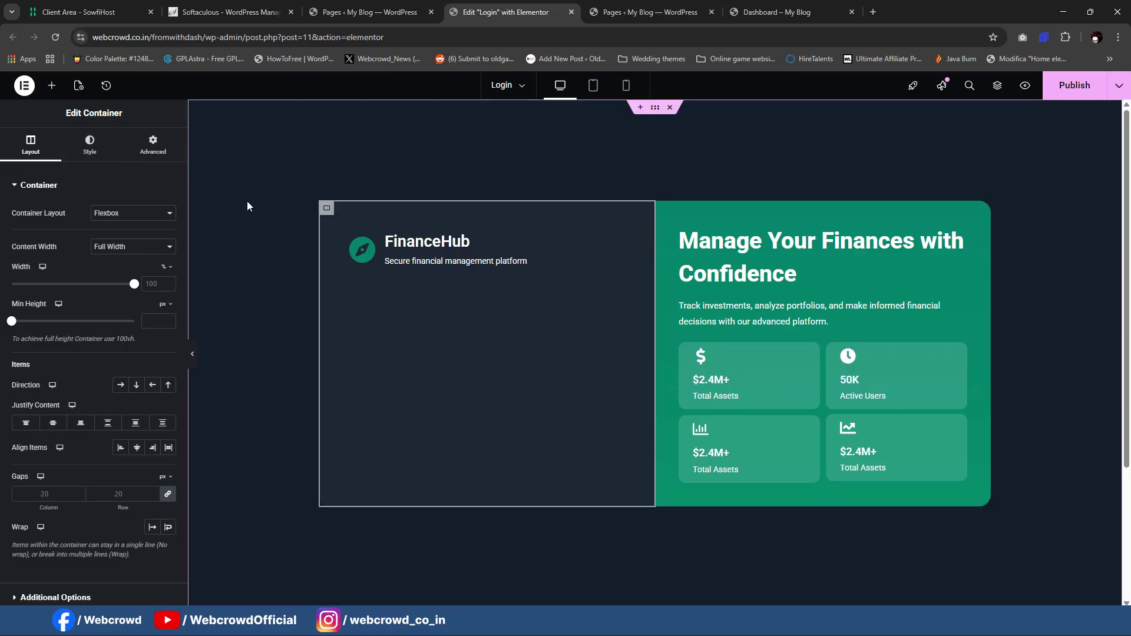
left_click(60, 97)
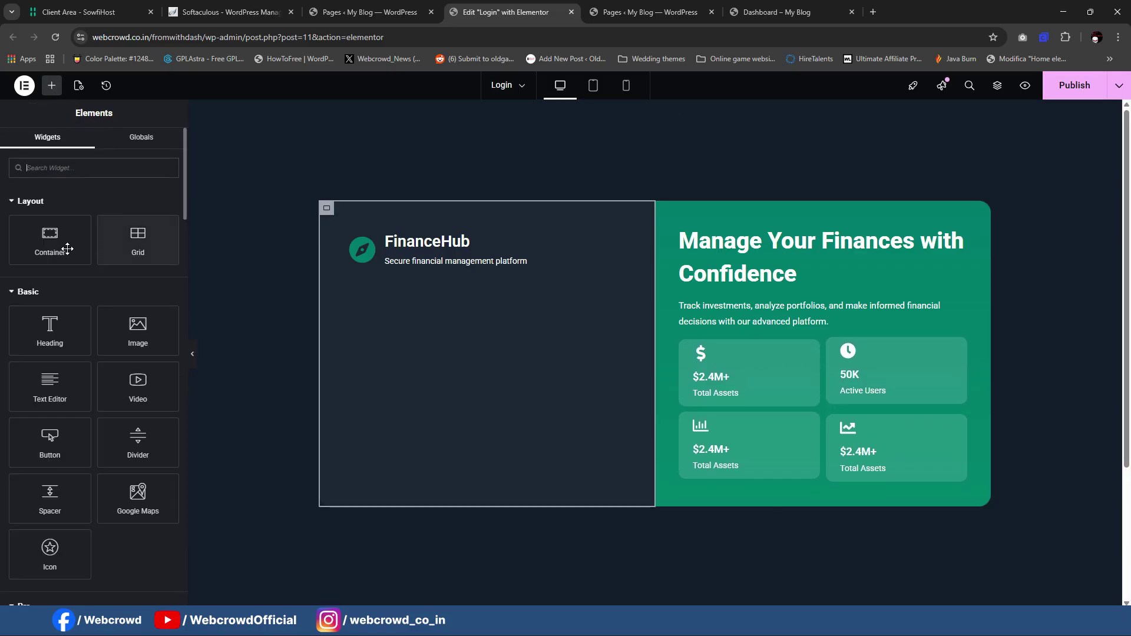
left_click(63, 248)
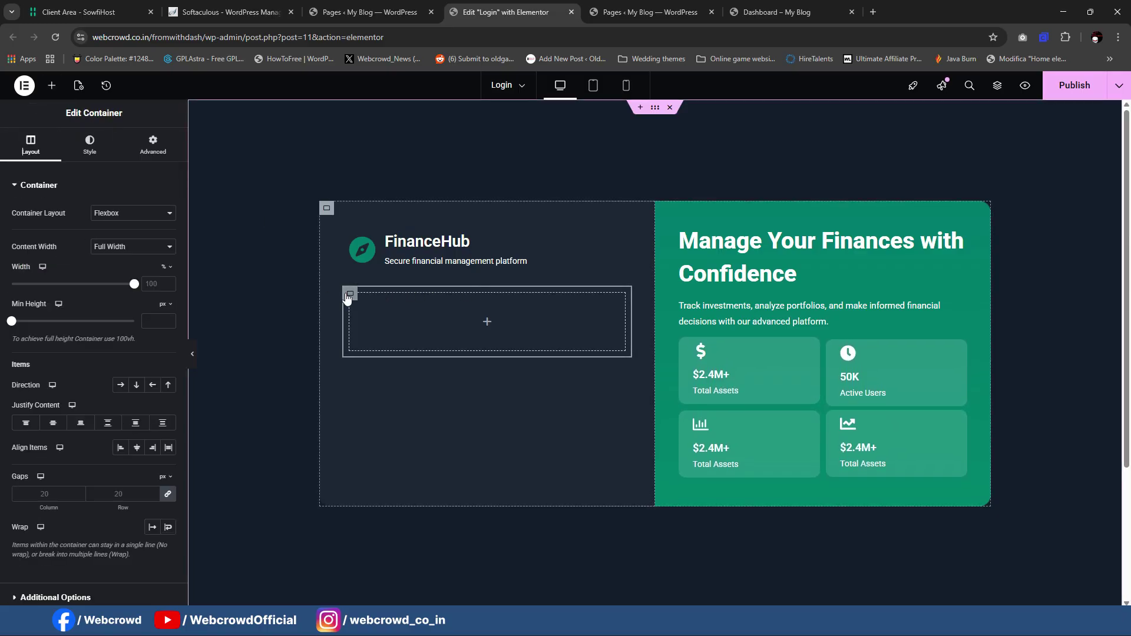
left_click(359, 12)
mouse_move(44, 416)
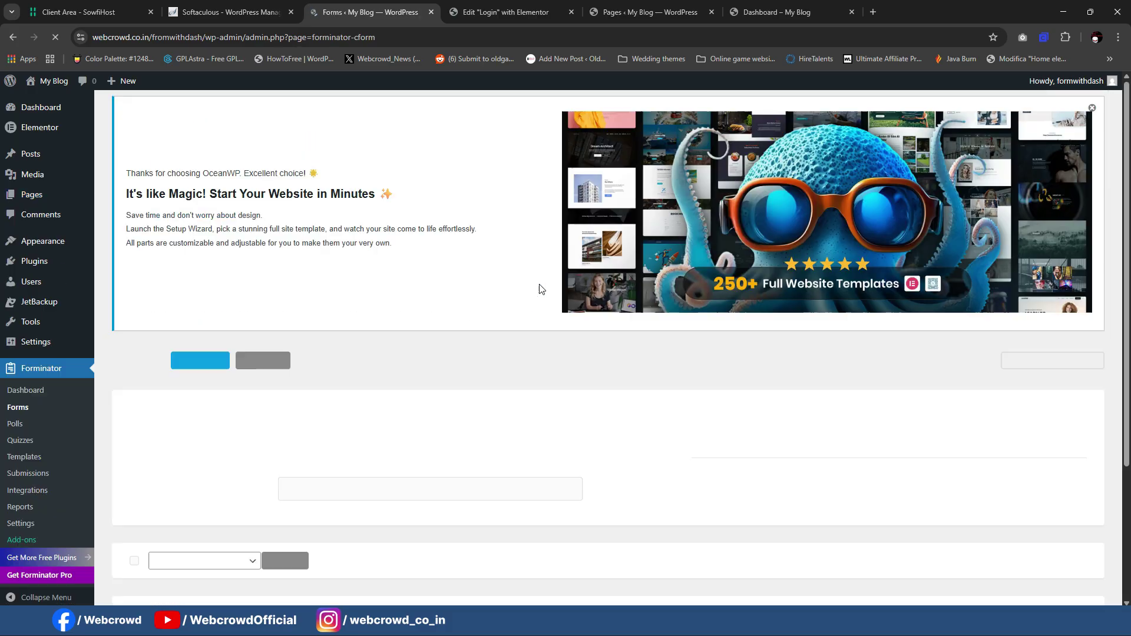
Step: Copy the Forminator User Login form's shortcode
scroll(541, 288, "down", 3)
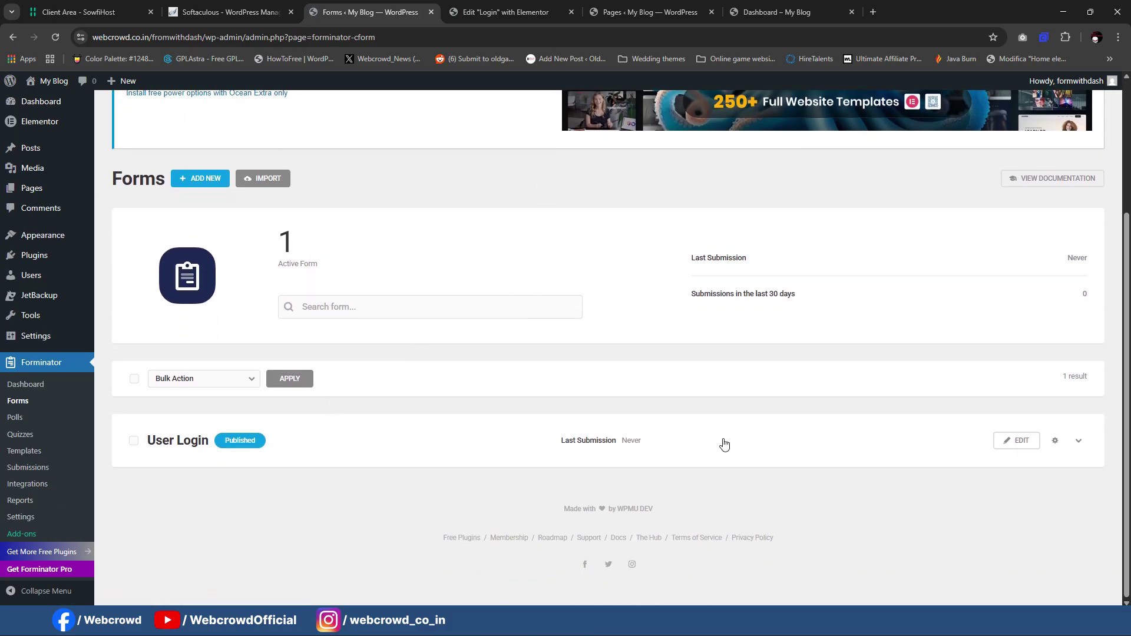
left_click(1012, 448)
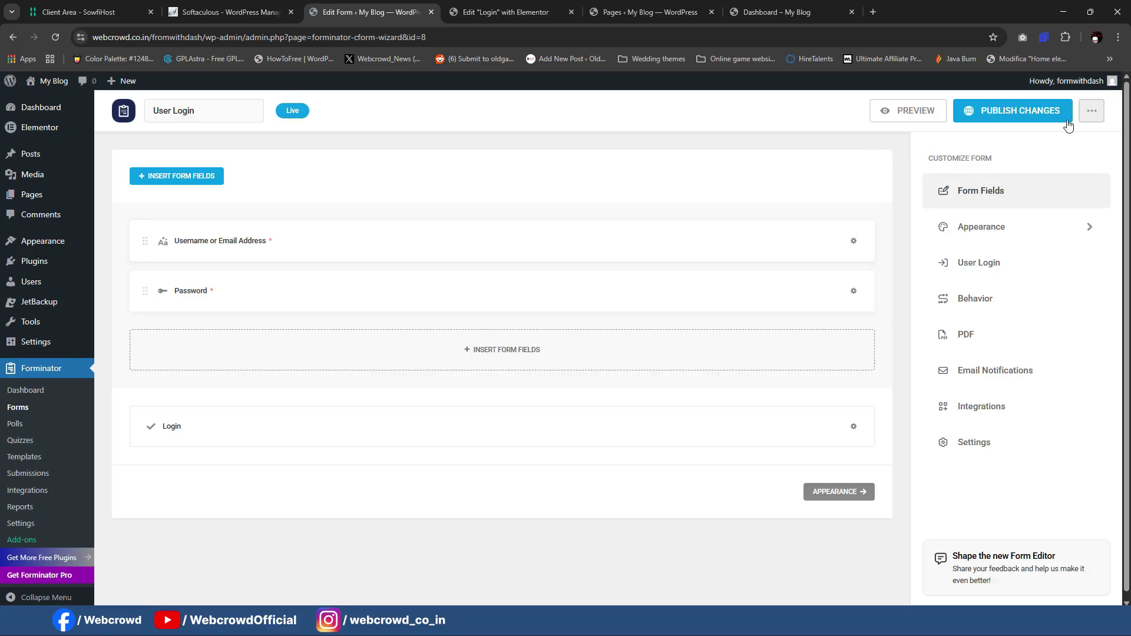
left_click(1092, 111)
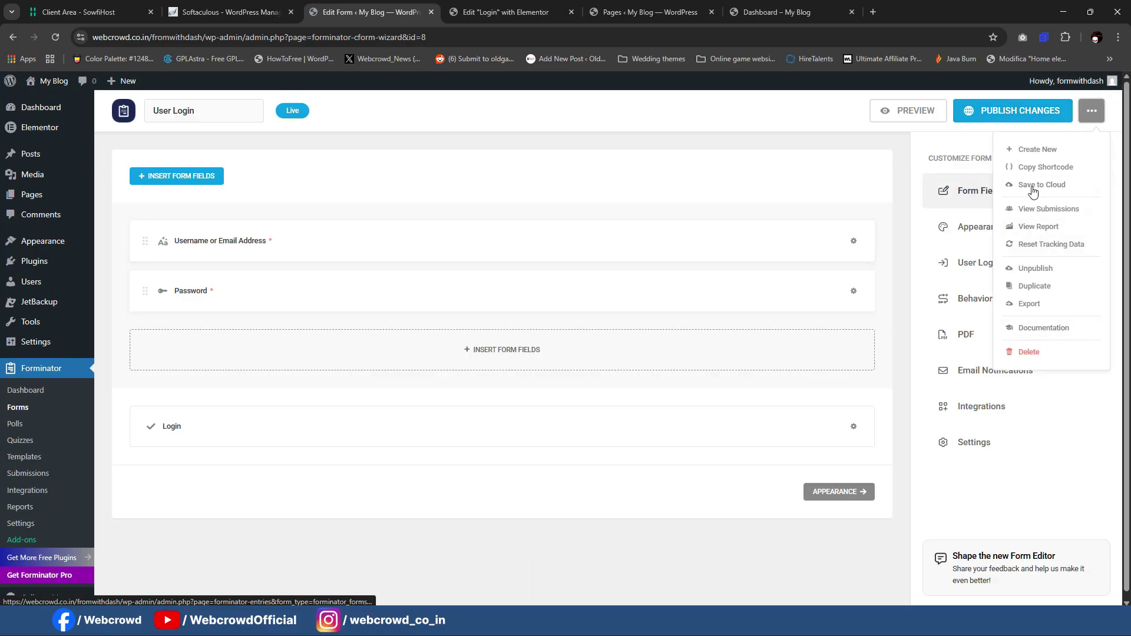
left_click(1038, 169)
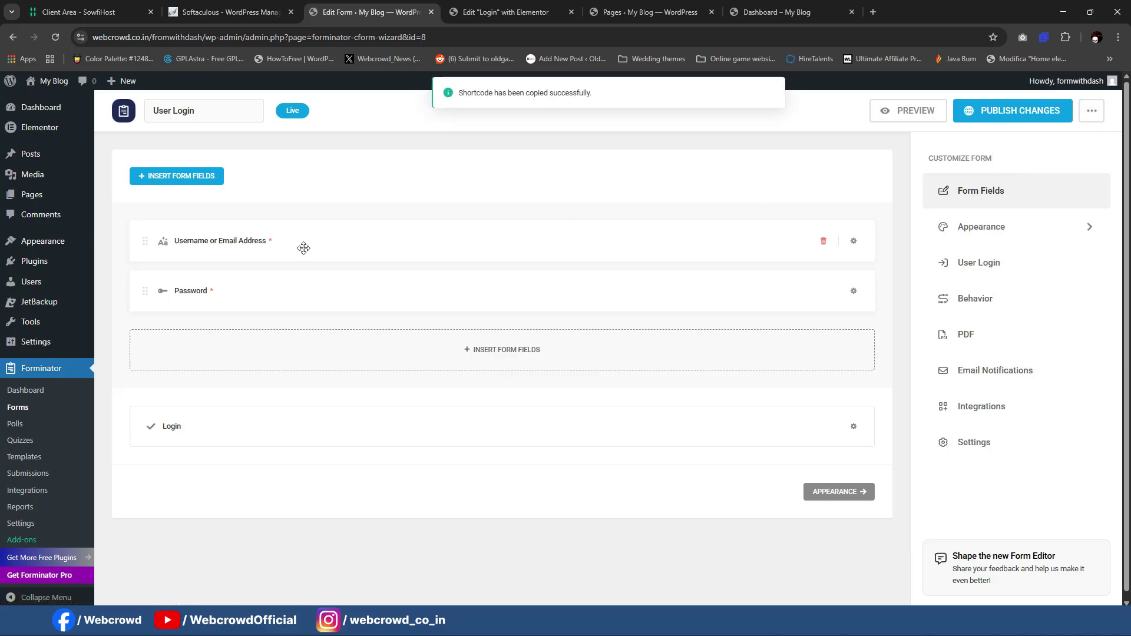
Step: Back in the Login page editor, search the elements for the Shortcode widget
left_click(648, 11)
left_click(489, 12)
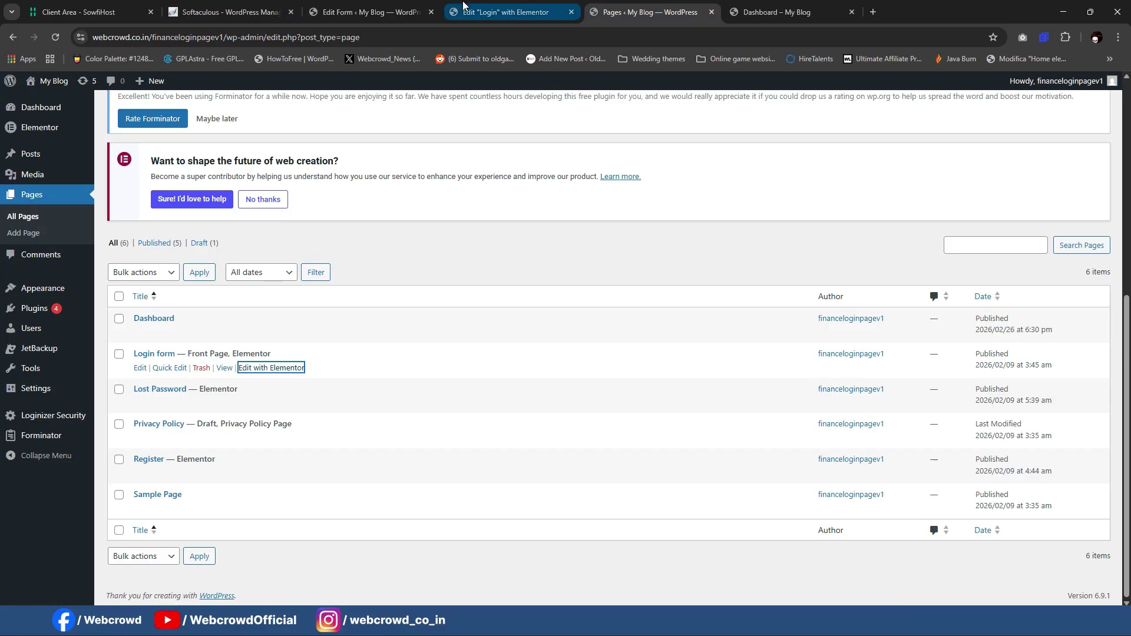
left_click(51, 86)
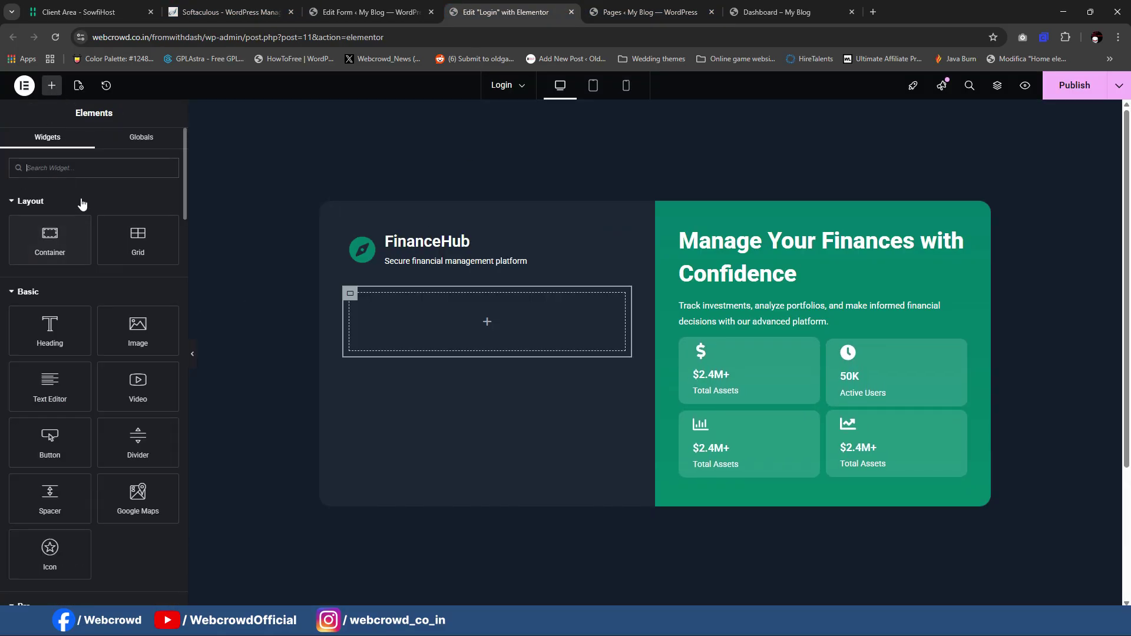
left_click(82, 169)
Step: Drop a Shortcode widget into the empty container and paste [forminator_form id="8"] into it
type("short")
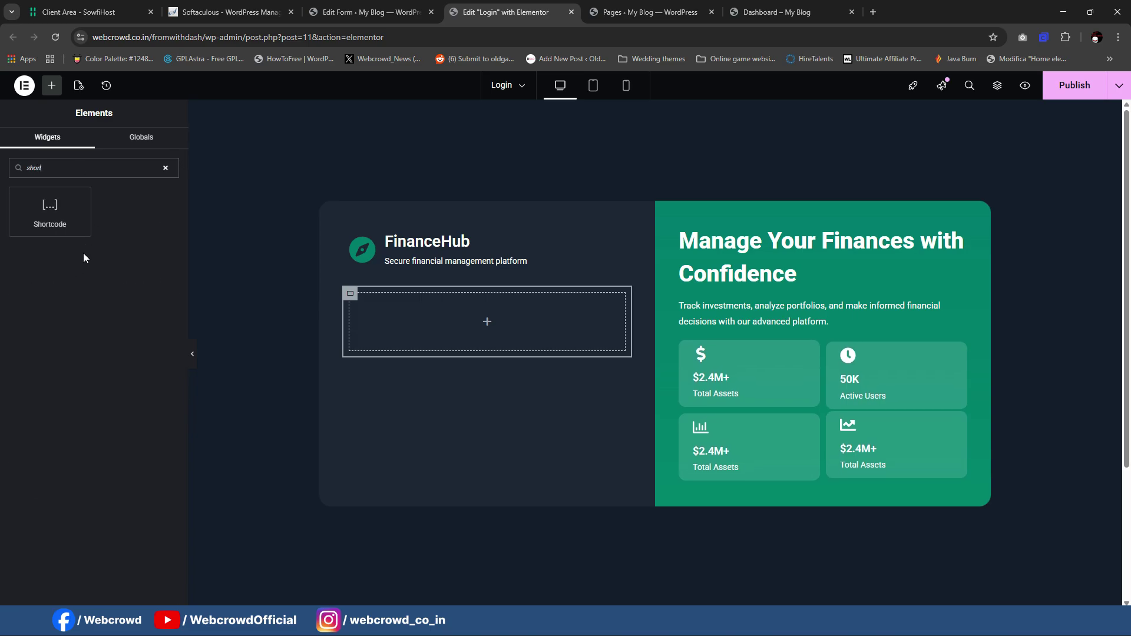
left_click_drag(50, 212, 406, 309)
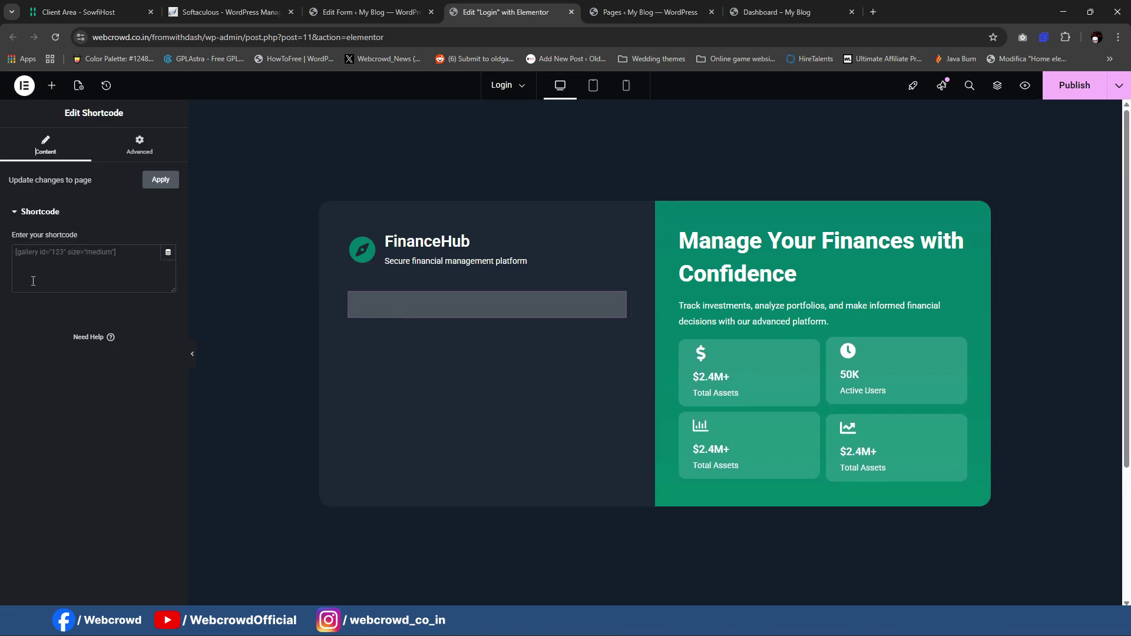
key("ctrl+v")
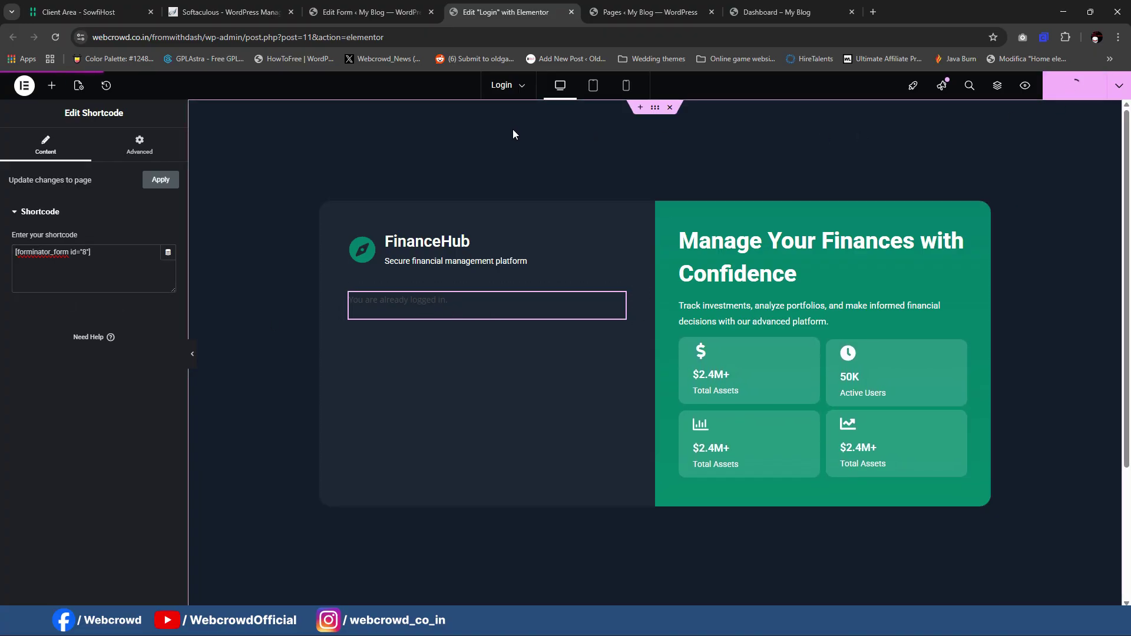
left_click(1118, 37)
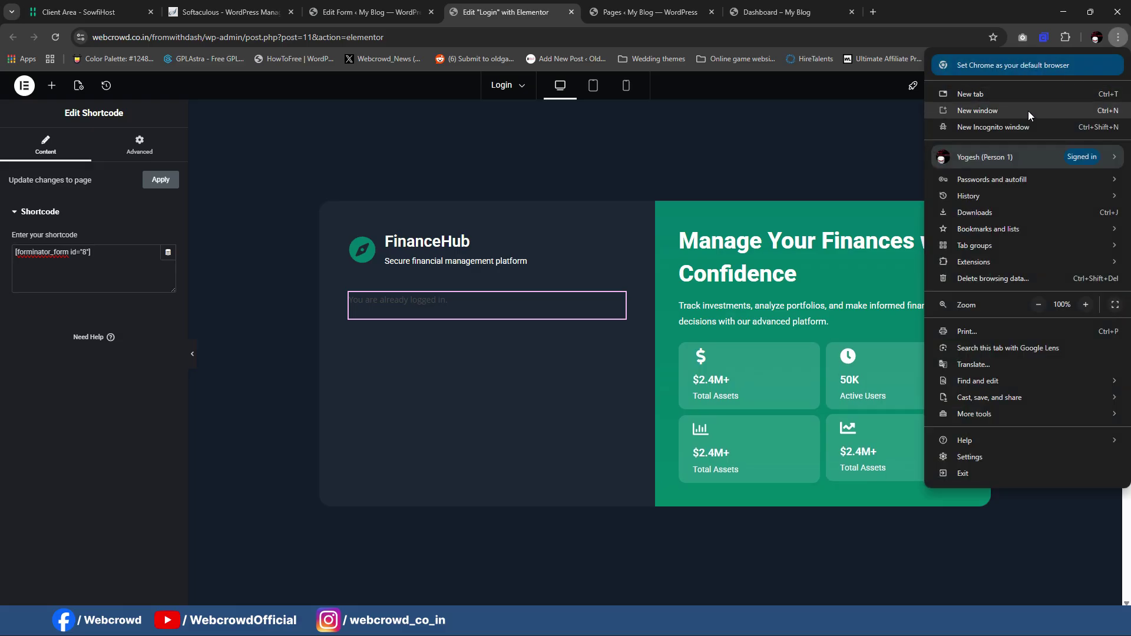
Step: Copy the site URL and load its /login page in a new incognito window
left_click(374, 6)
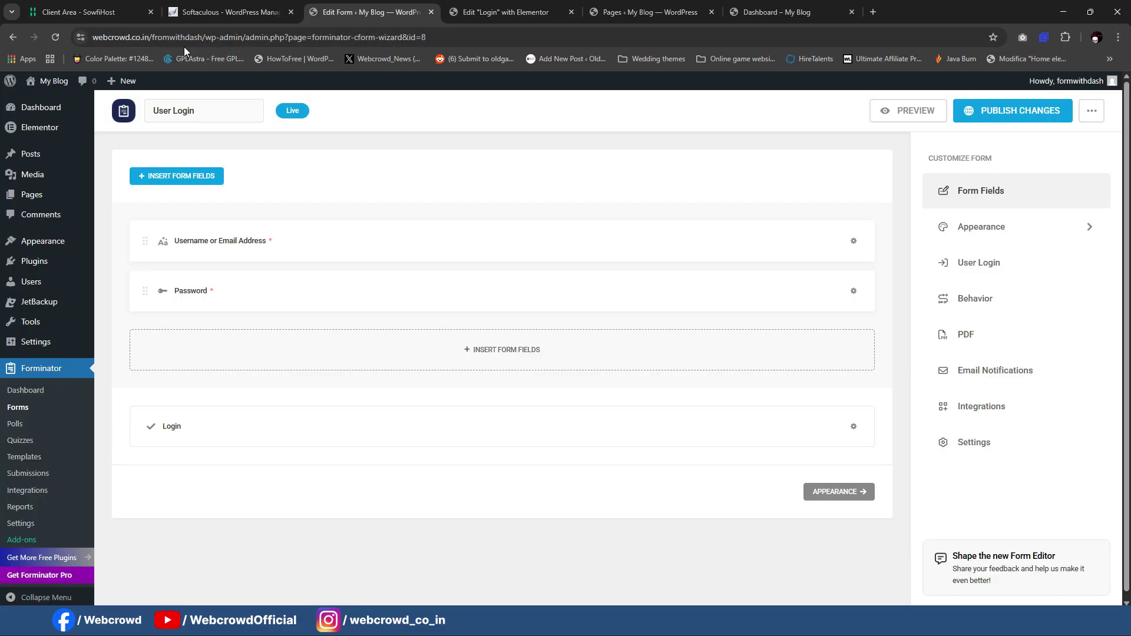
left_click_drag(203, 39, 58, 49)
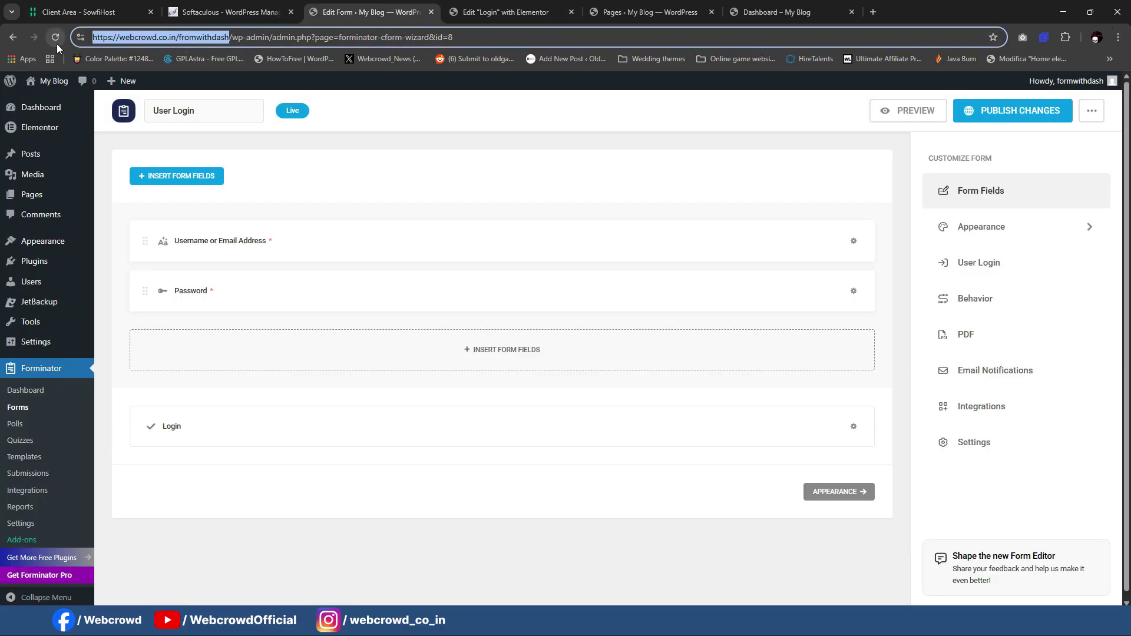
left_click(1115, 36)
left_click(963, 124)
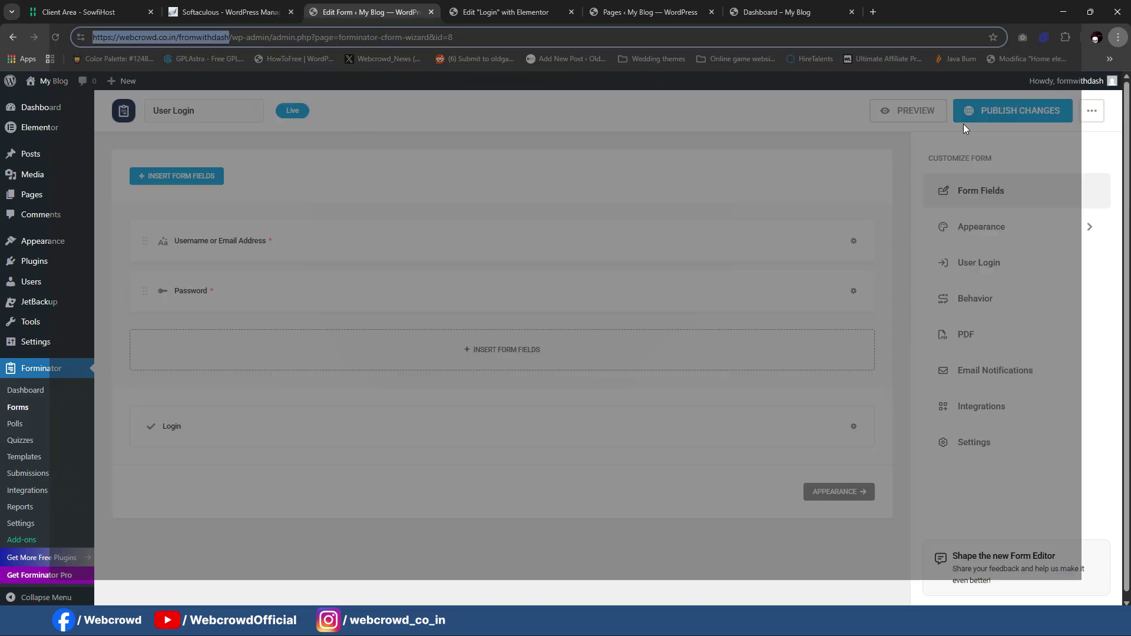
key("ctrl+v")
type("/login")
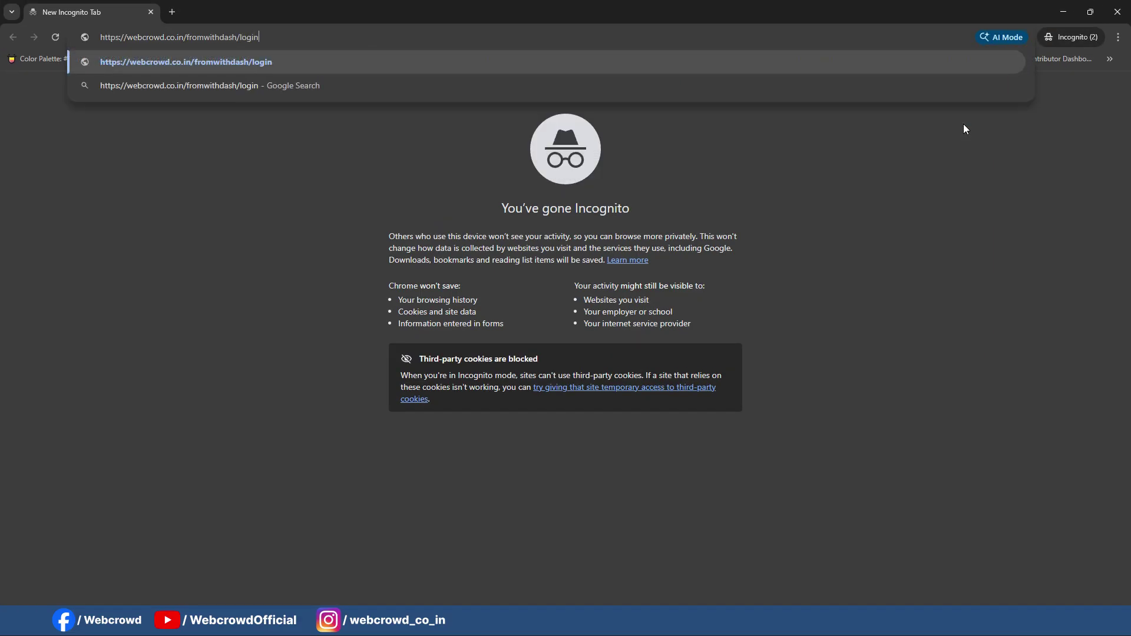
key("Return")
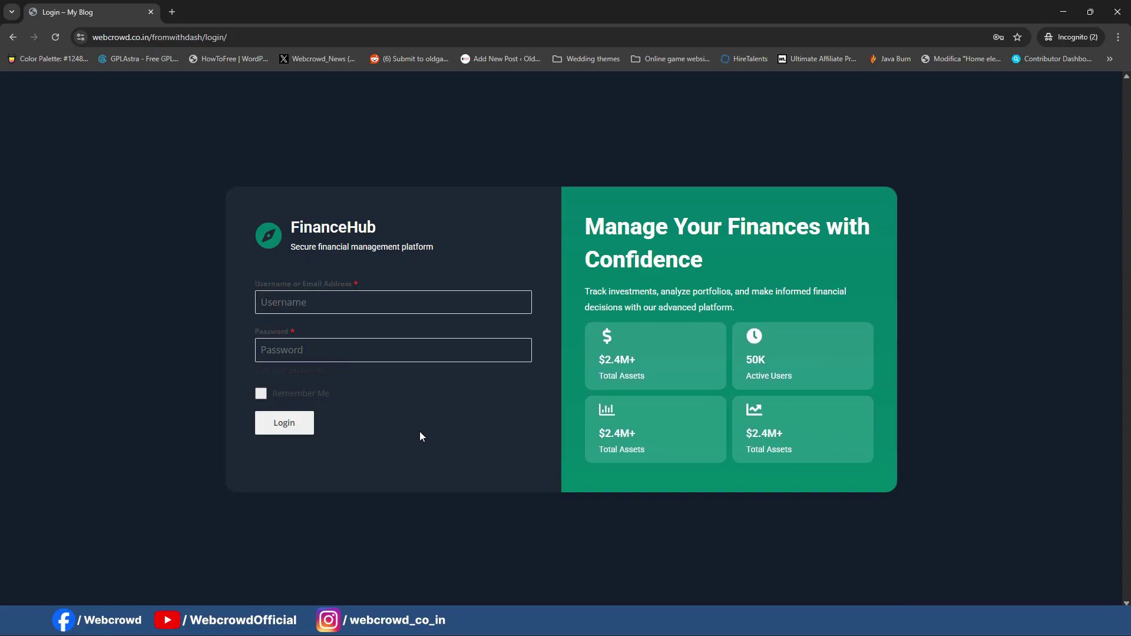
Step: Copy all the saved Forminator CSS from Notepad and return to the Elementor editor
key("alt+Tab")
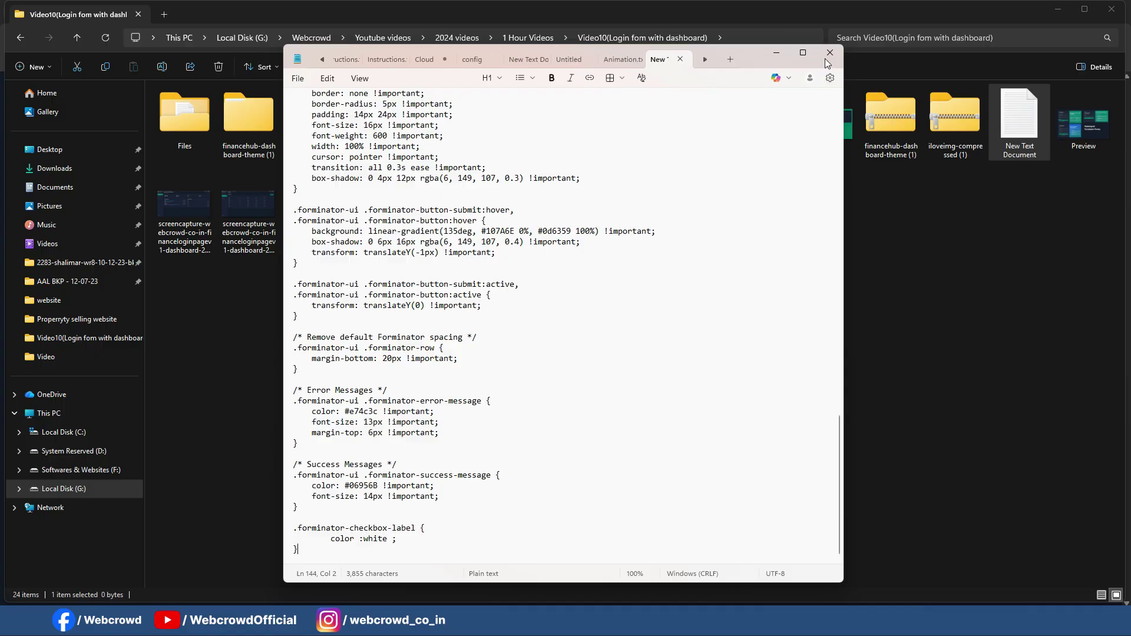
key("ctrl+a")
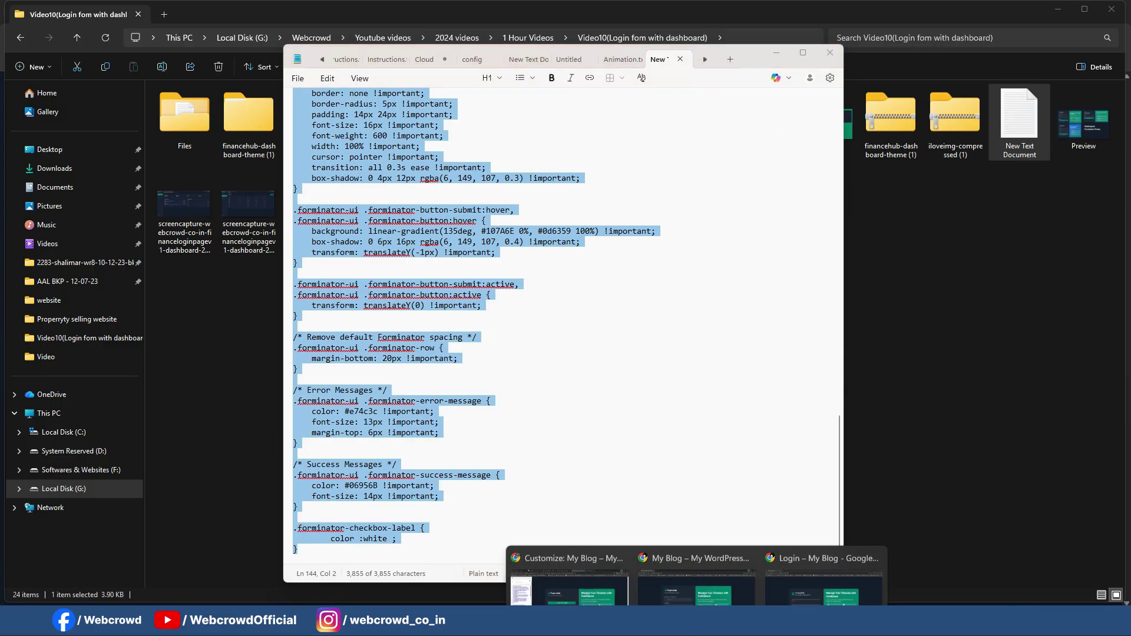
left_click(554, 580)
key("ctrl+shift+Tab")
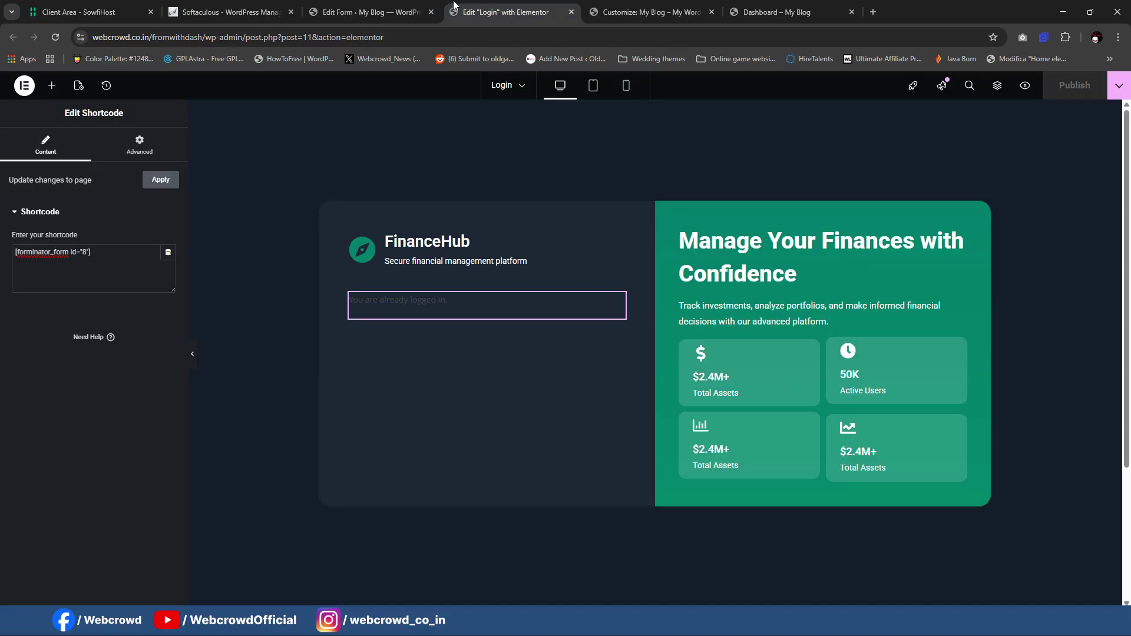
Step: Paste the copied Forminator styling CSS into the Customizer's Additional CSS editor
key("ctrl+shift+Tab")
left_click(448, 4)
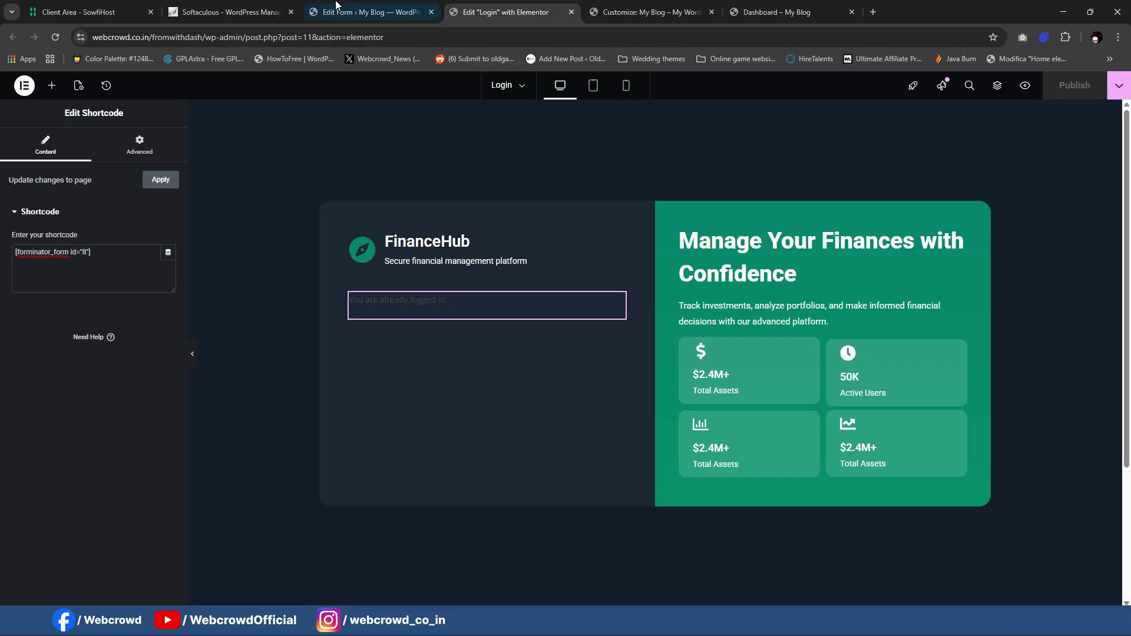
left_click(391, 4)
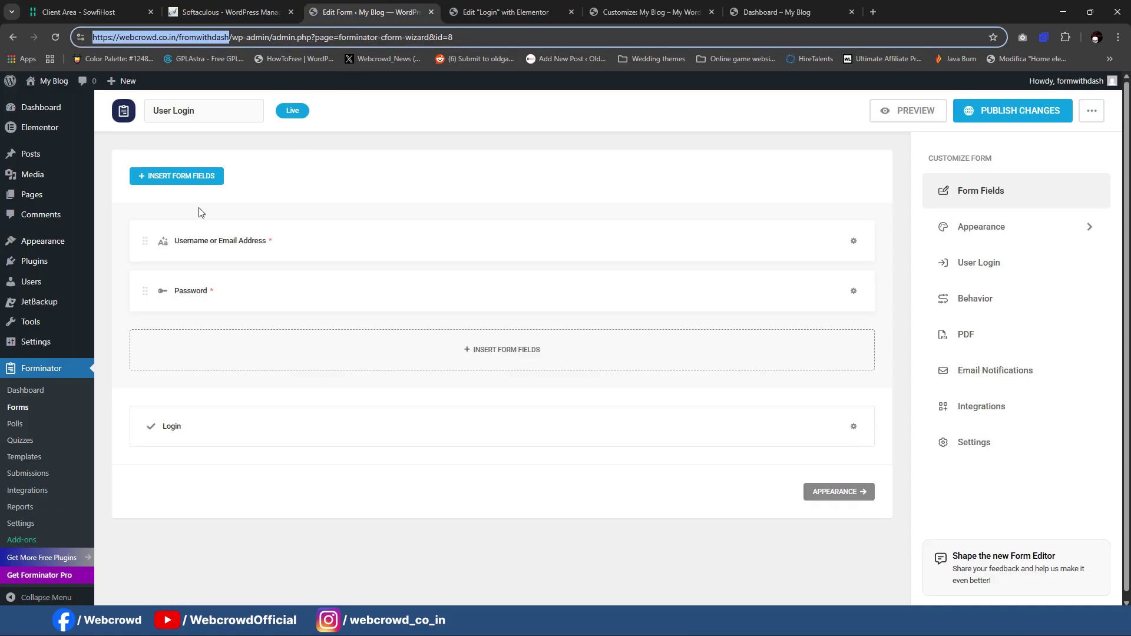
mouse_move(43, 251)
left_click(124, 277)
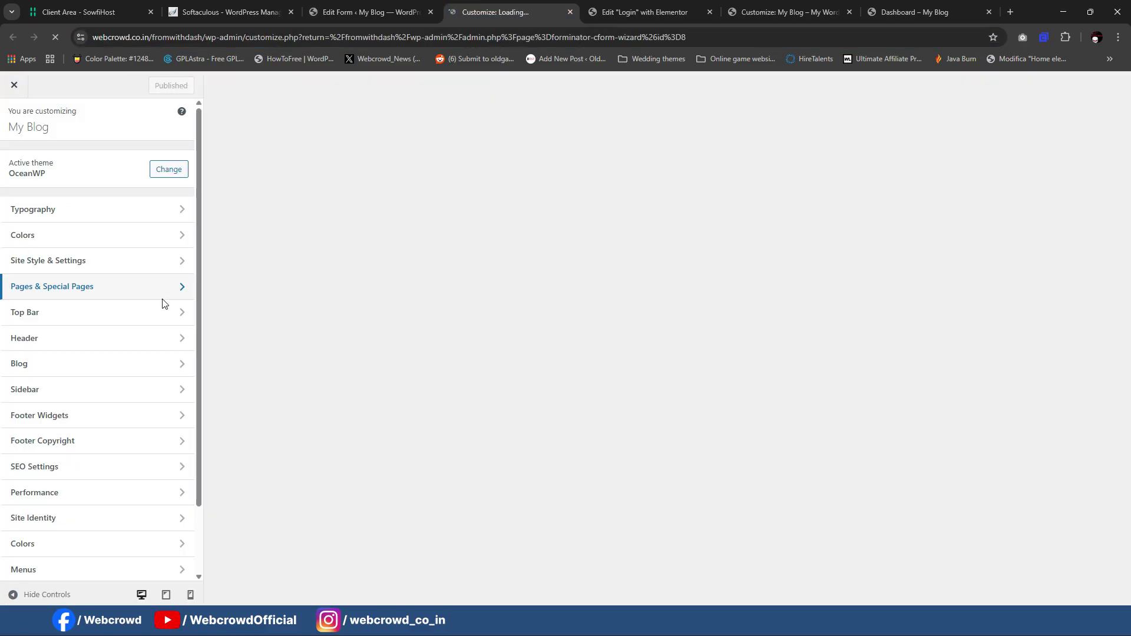
scroll(69, 561, "down", 2)
left_click(77, 572)
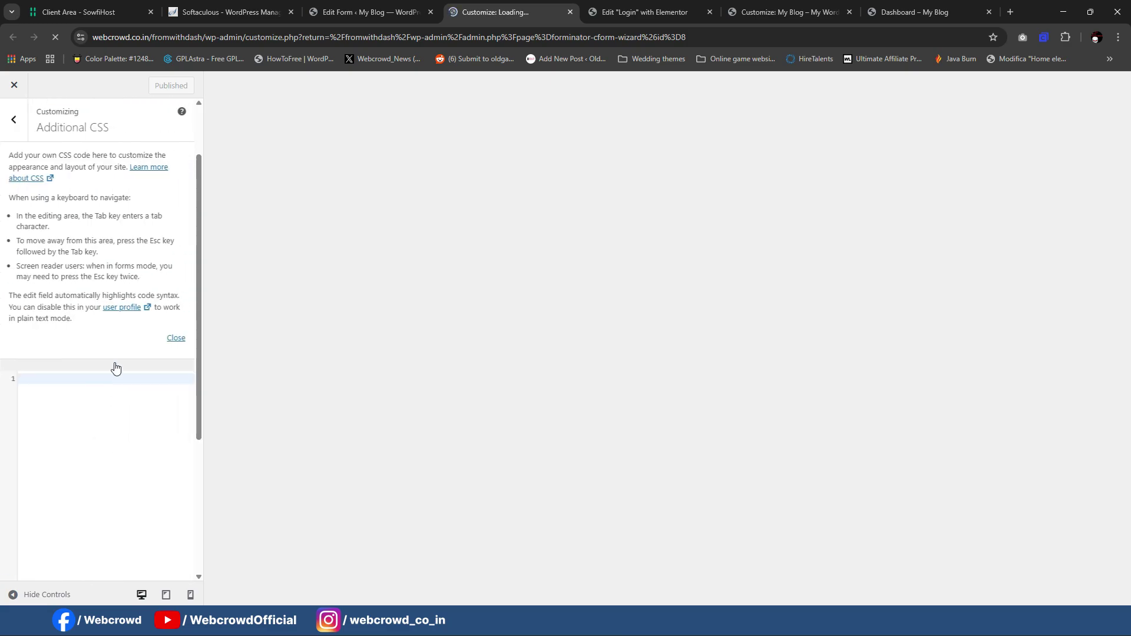
key("ctrl+v")
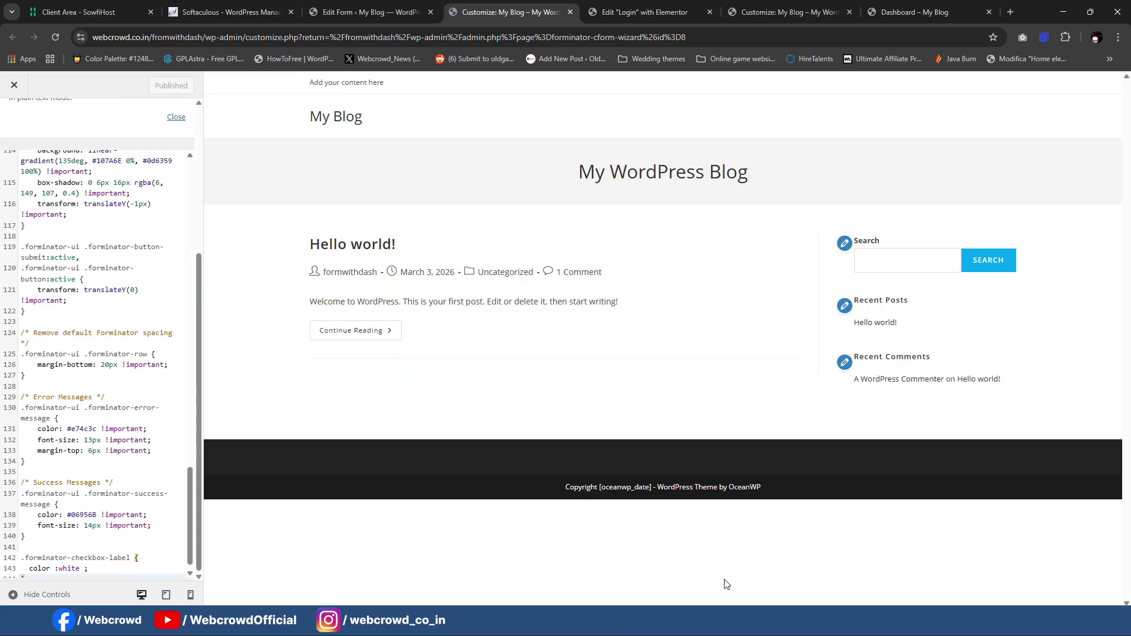
mouse_move(697, 622)
left_click(680, 576)
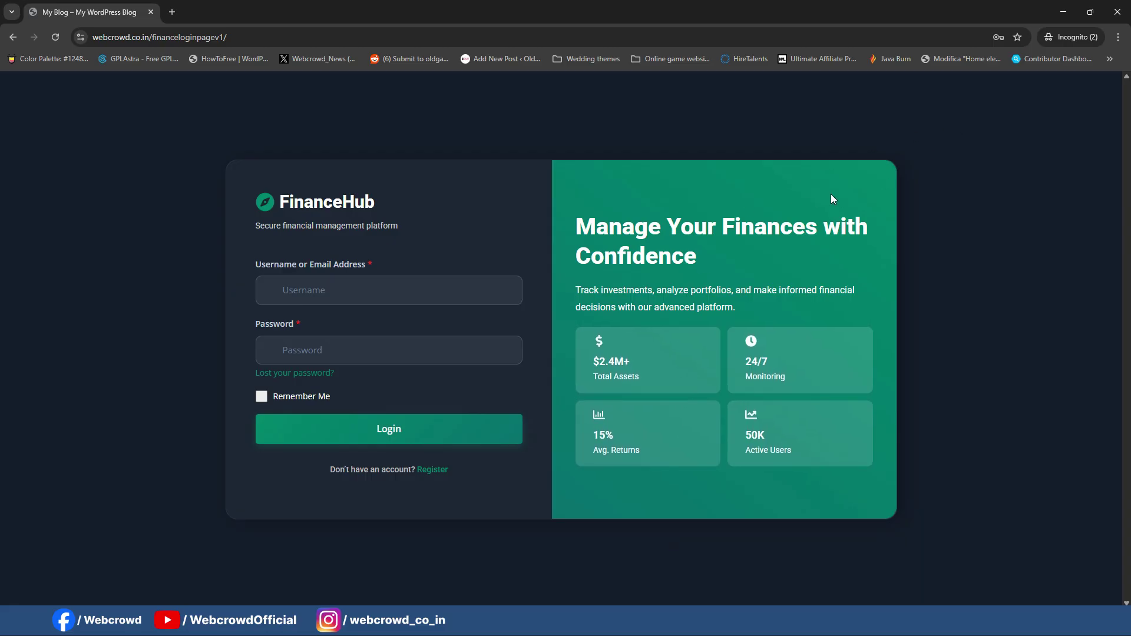
Step: Reload the incognito login page and submit it empty to check the required-password error
mouse_move(697, 622)
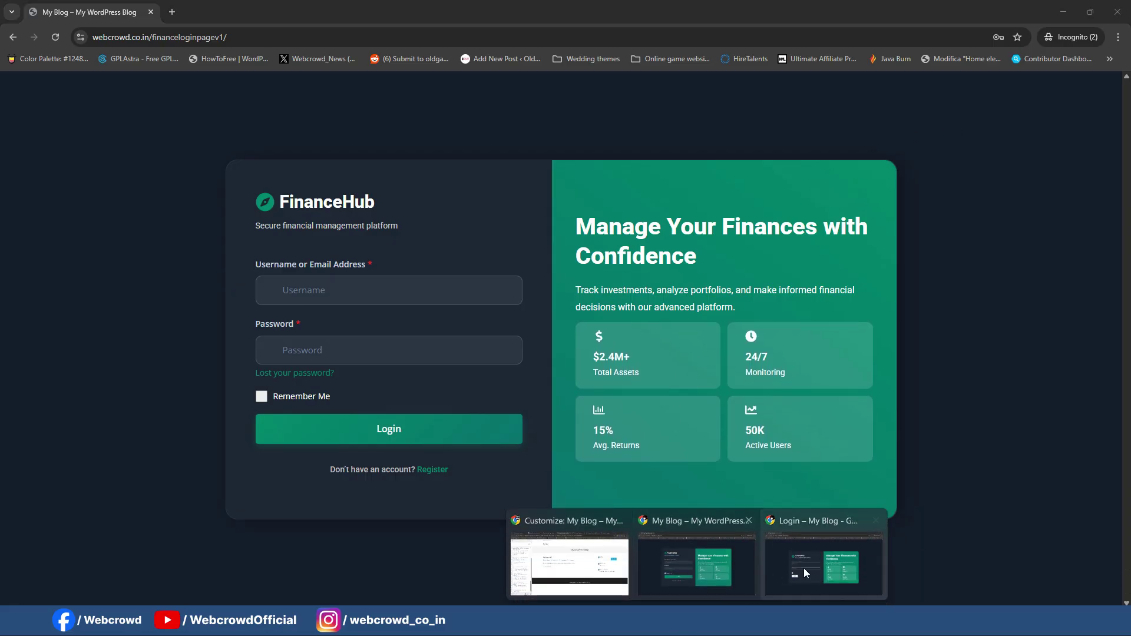
left_click(805, 573)
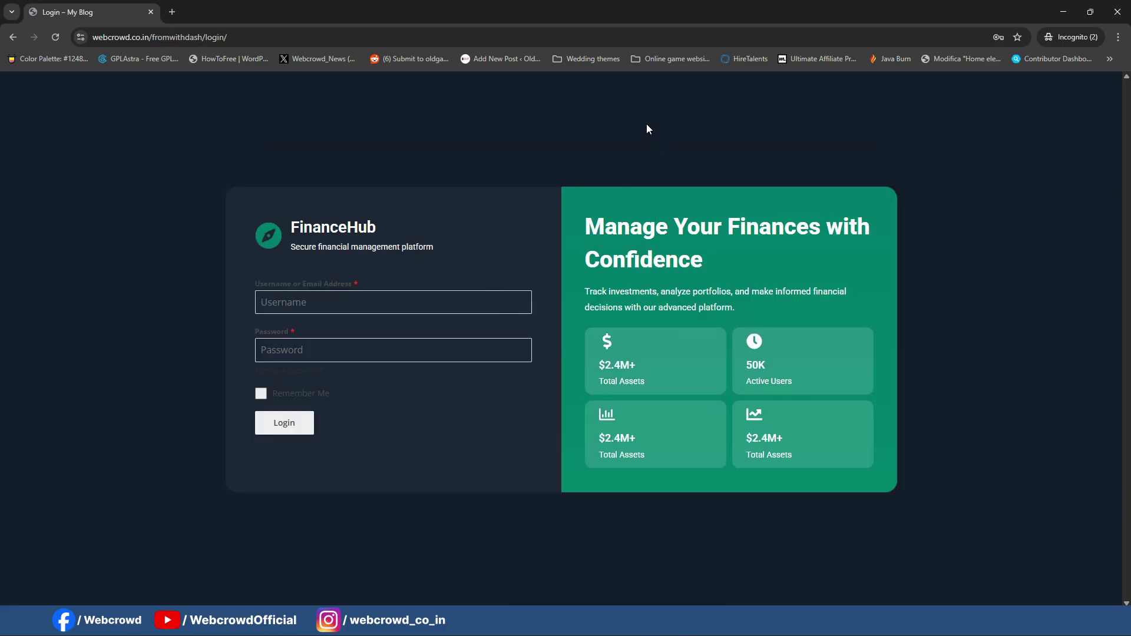
key("F5")
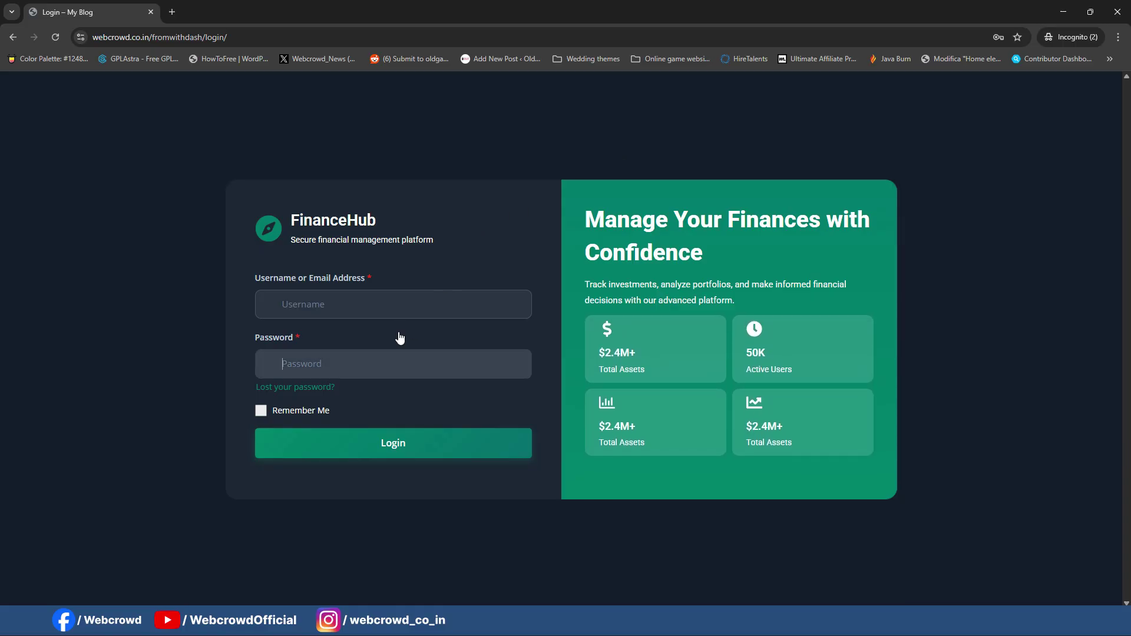
left_click(369, 451)
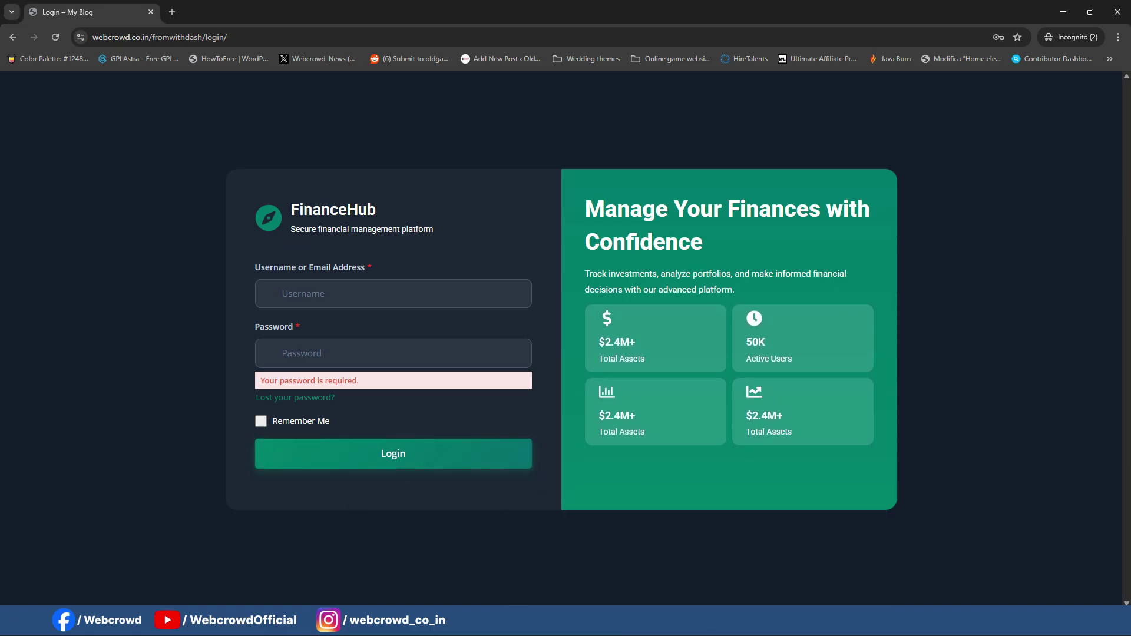
left_click(640, 572)
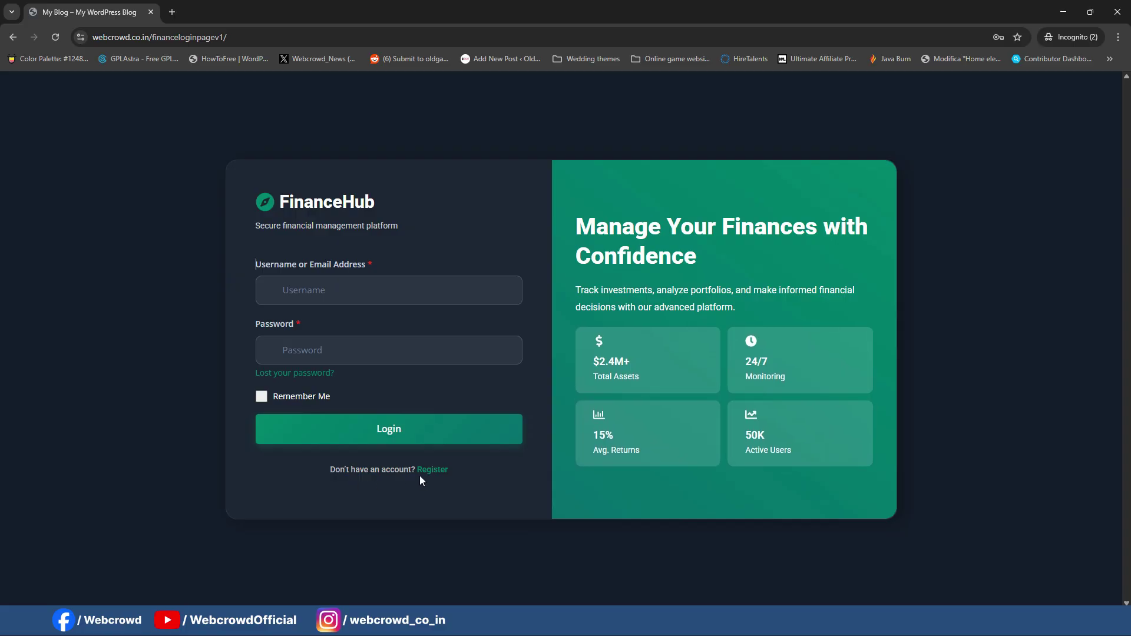
left_click(1064, 12)
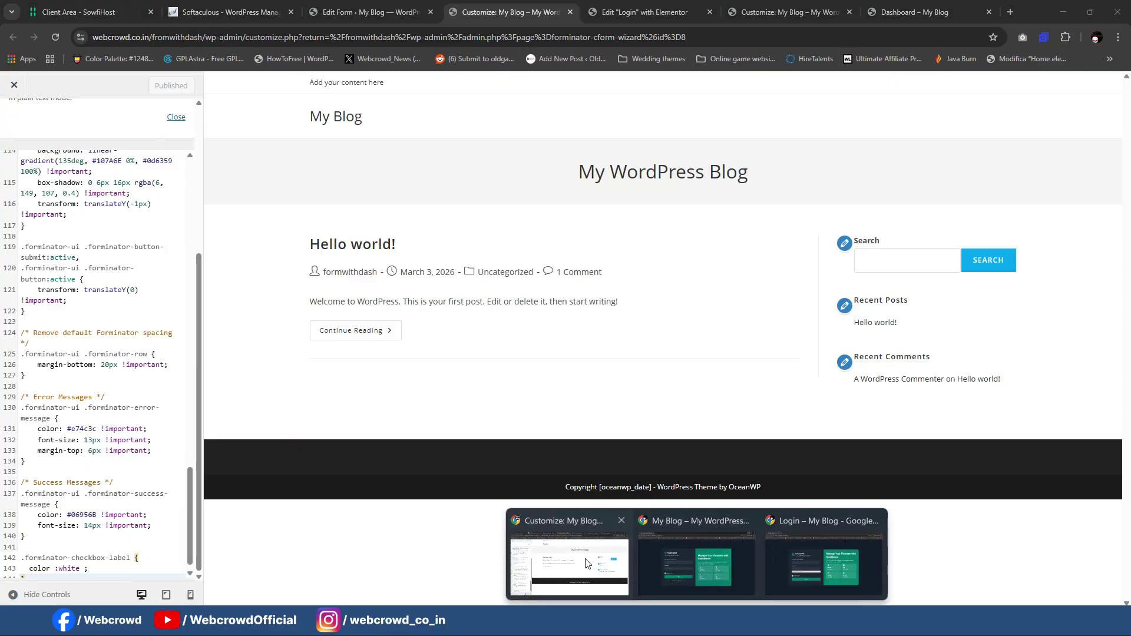
Step: Add a Text Editor widget below the form, replacing Lorem ipsum with "Don't have an account? Register"
left_click(569, 565)
left_click(376, 7)
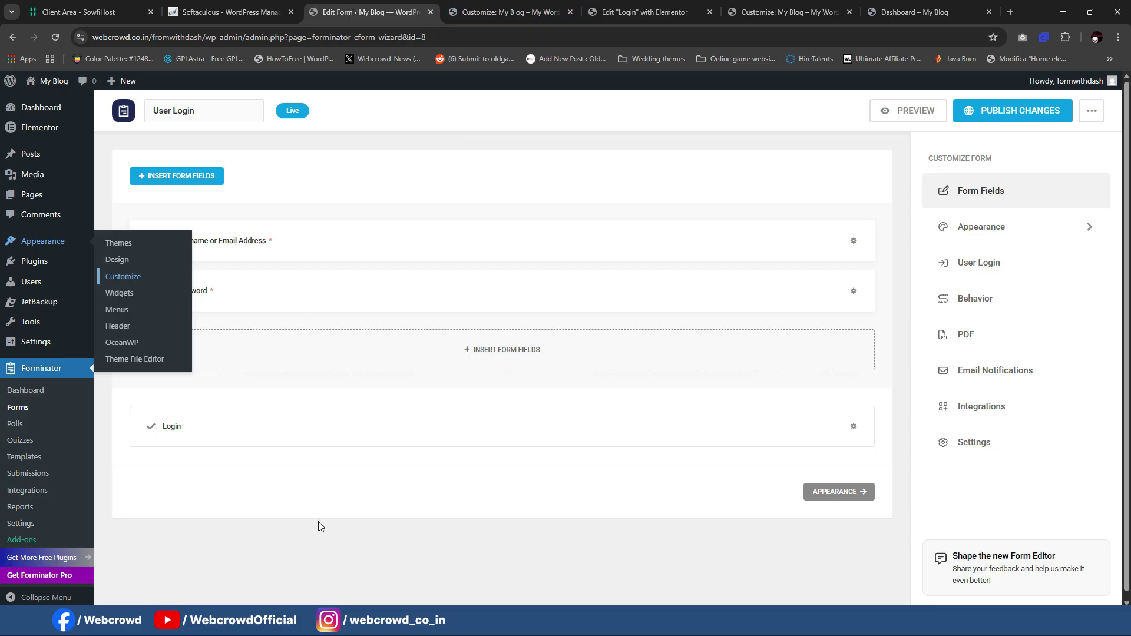
left_click(643, 11)
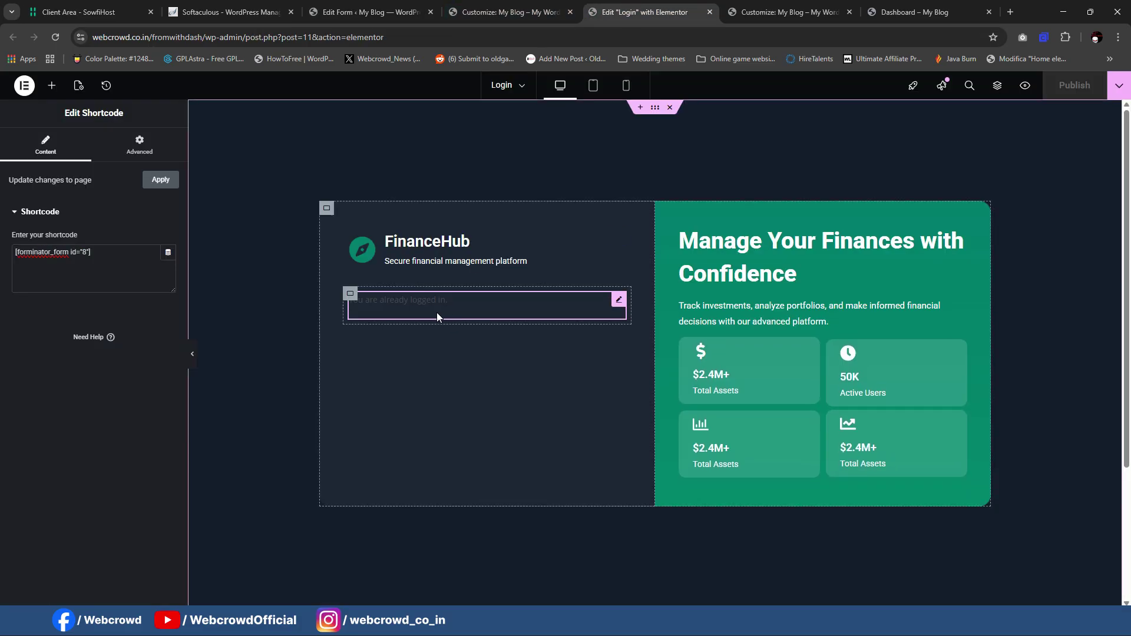
left_click(52, 85)
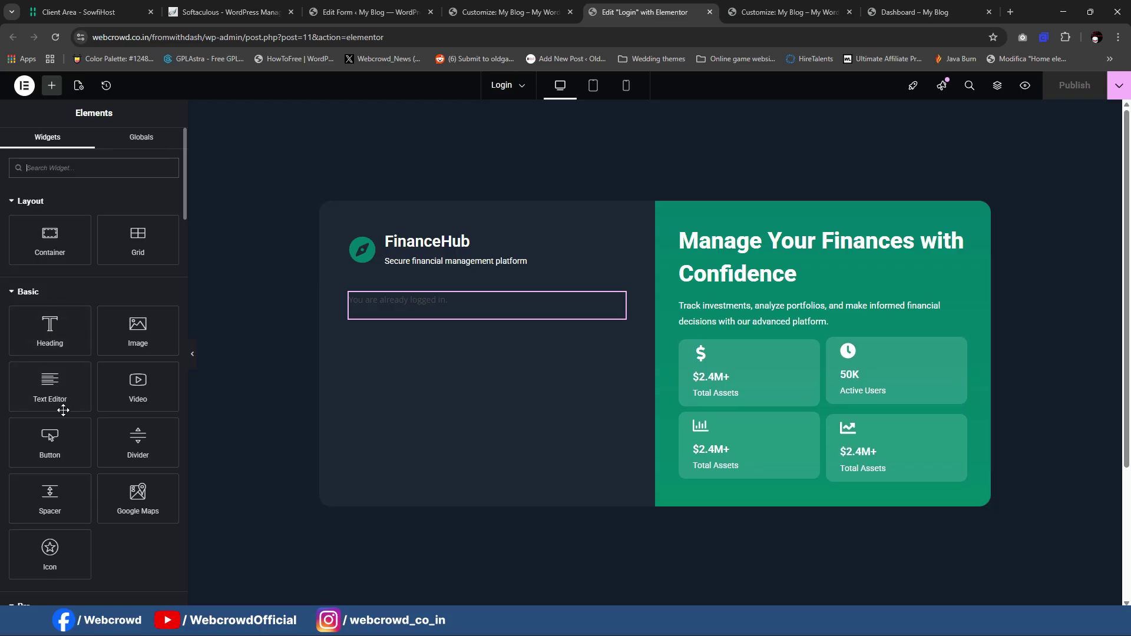
left_click_drag(58, 395, 492, 312)
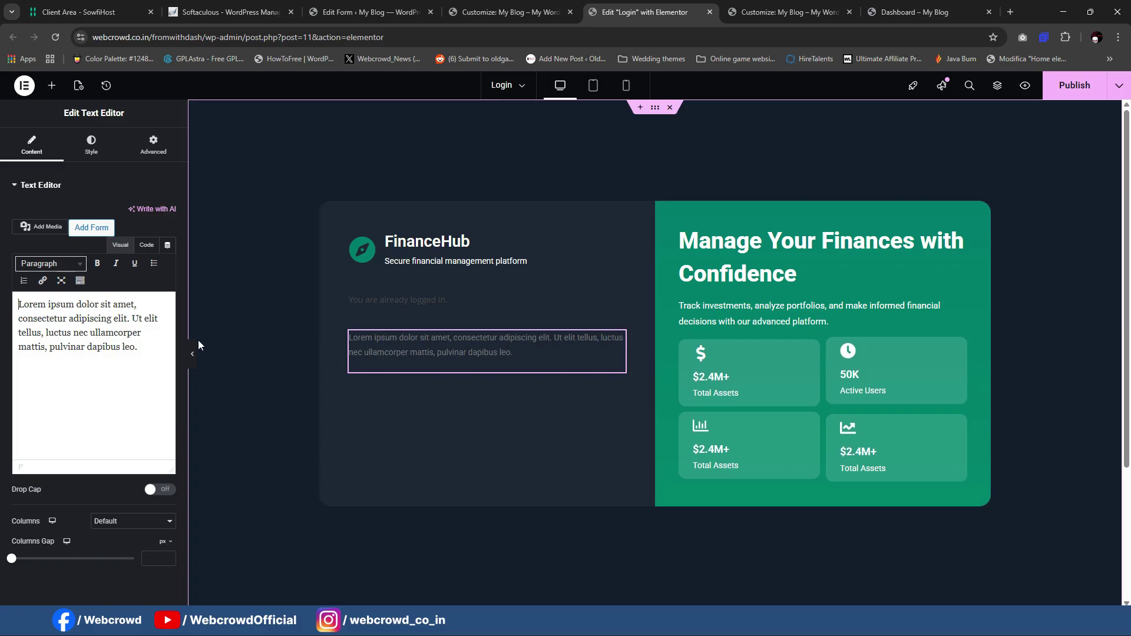
left_click_drag(130, 347, 2, 307)
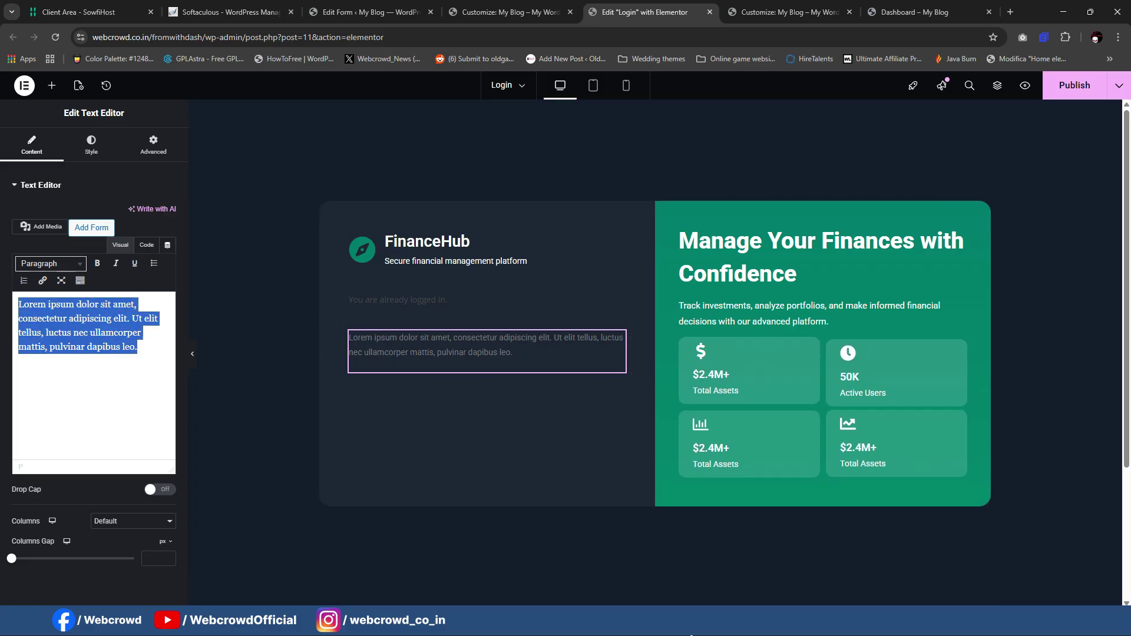
mouse_move(686, 633)
left_click(841, 528)
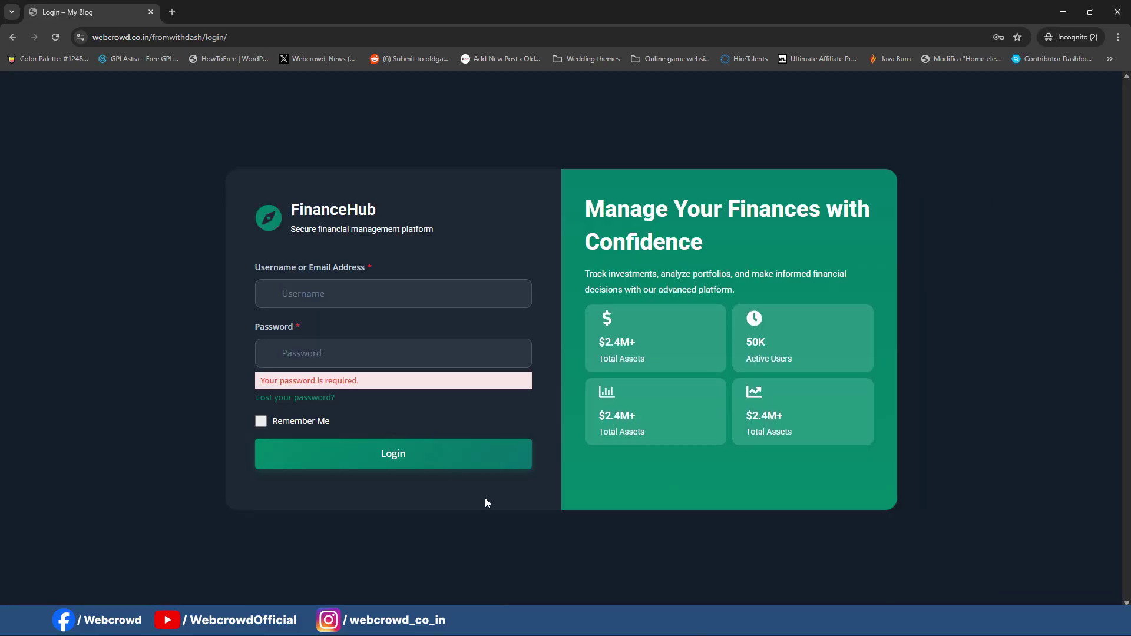
left_click(617, 552)
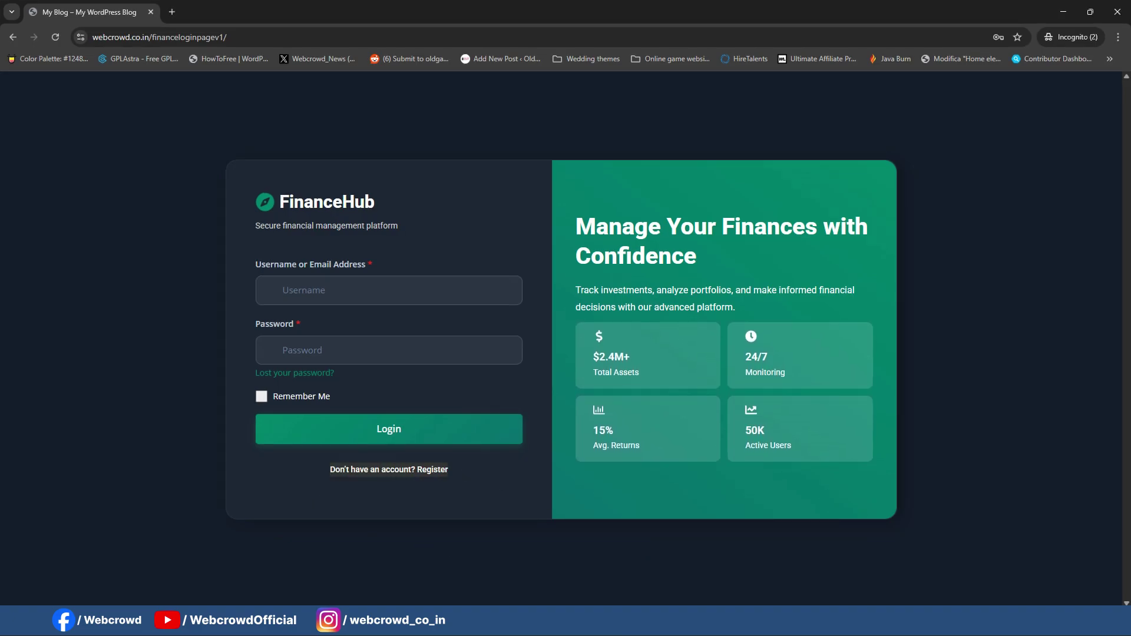
left_click(686, 633)
left_click(608, 574)
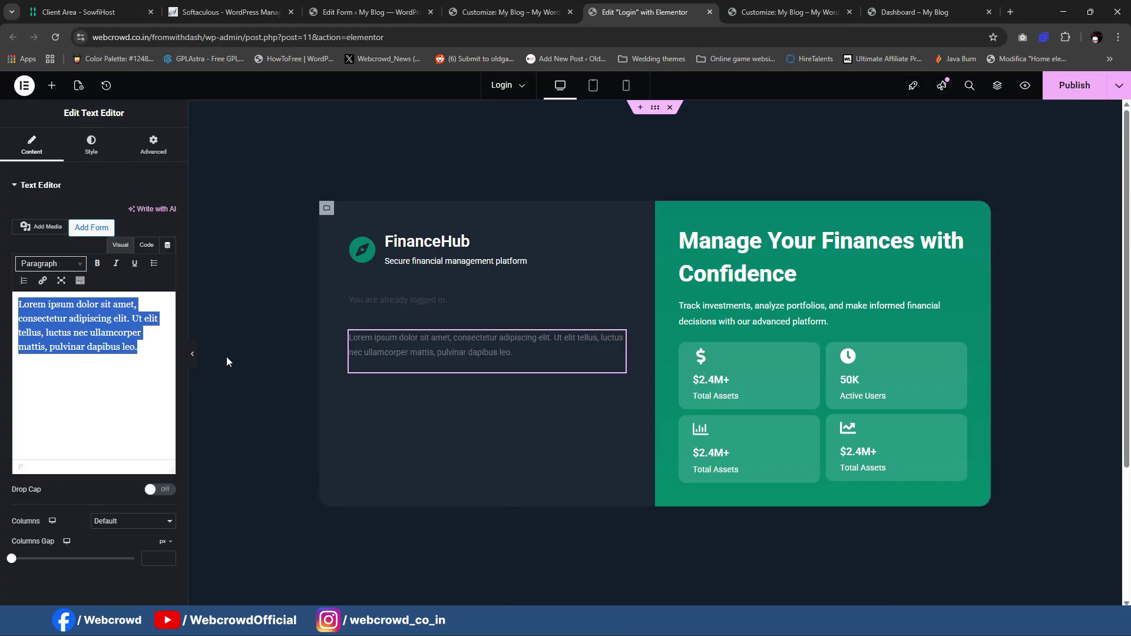
type("Don’t have an account? Register")
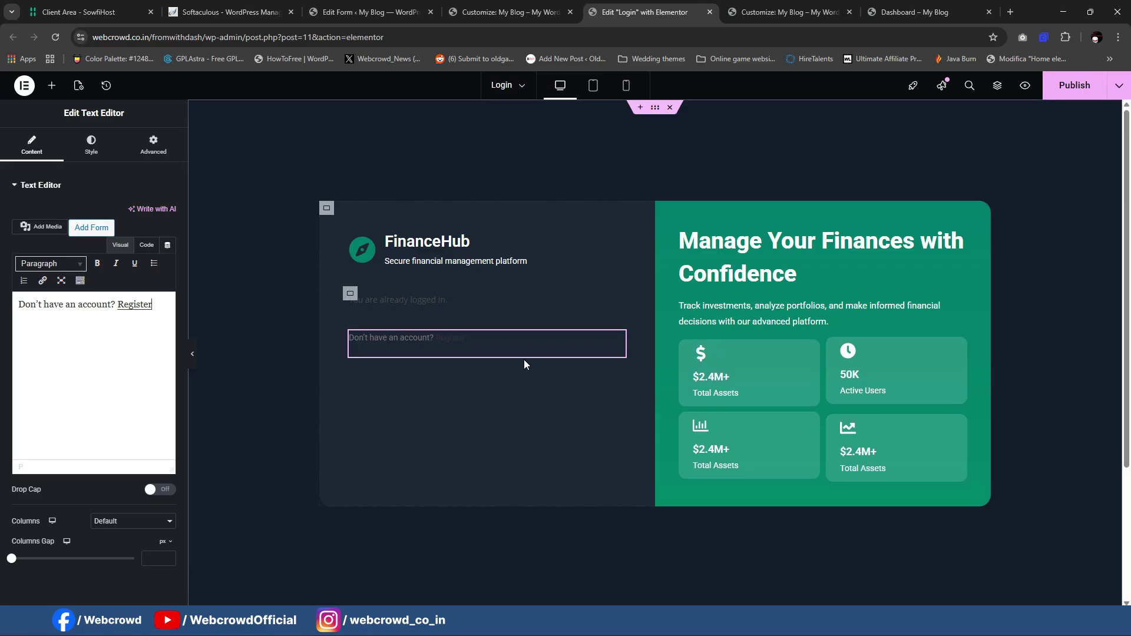
Step: Centre the Register prompt and set its text colour to grey #9E9E9E
right_click(141, 312)
left_click(115, 325)
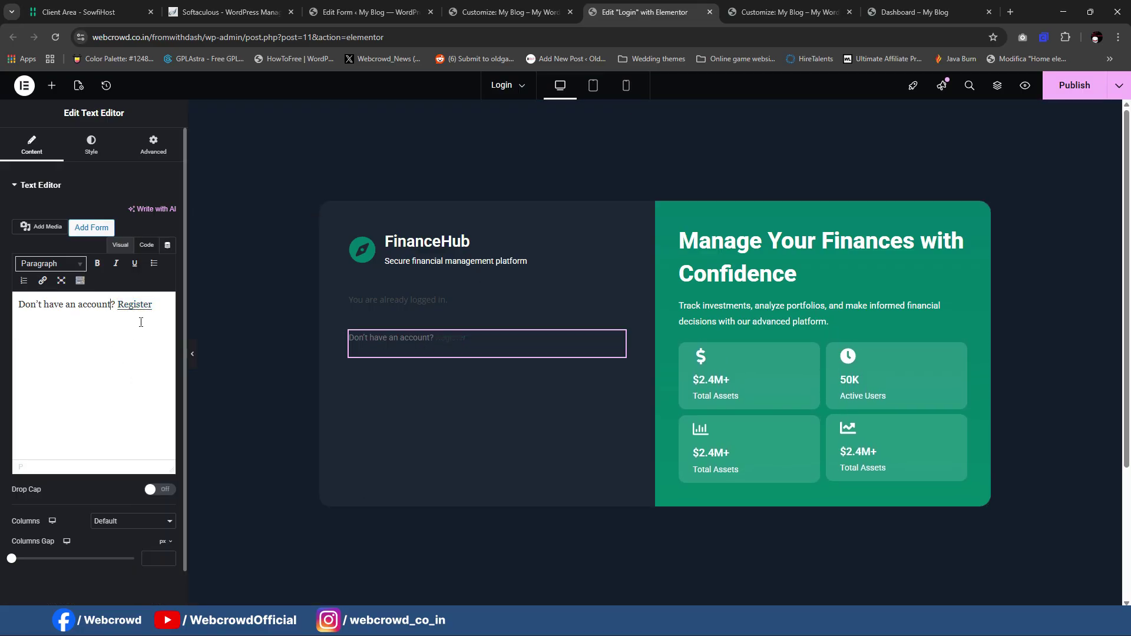
left_click(106, 150)
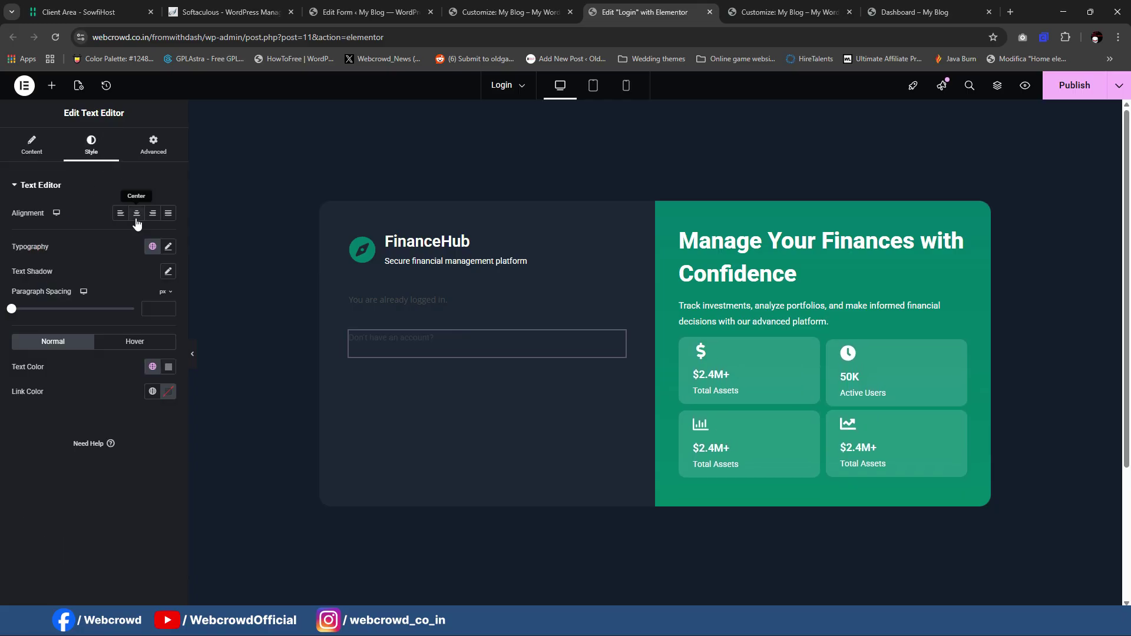
left_click(136, 216)
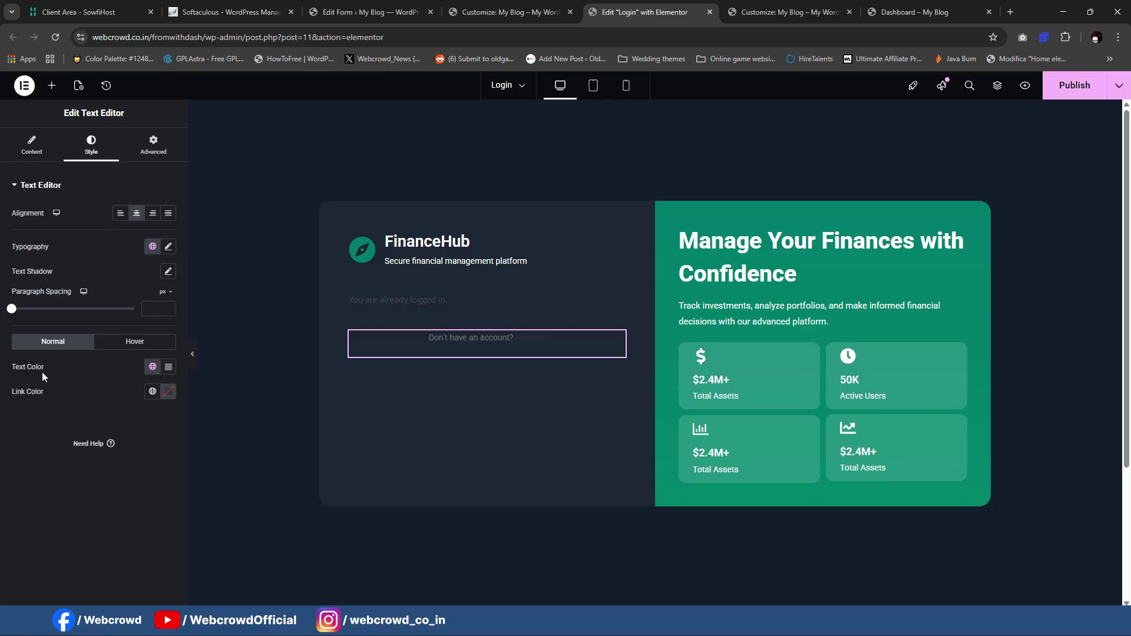
left_click(169, 368)
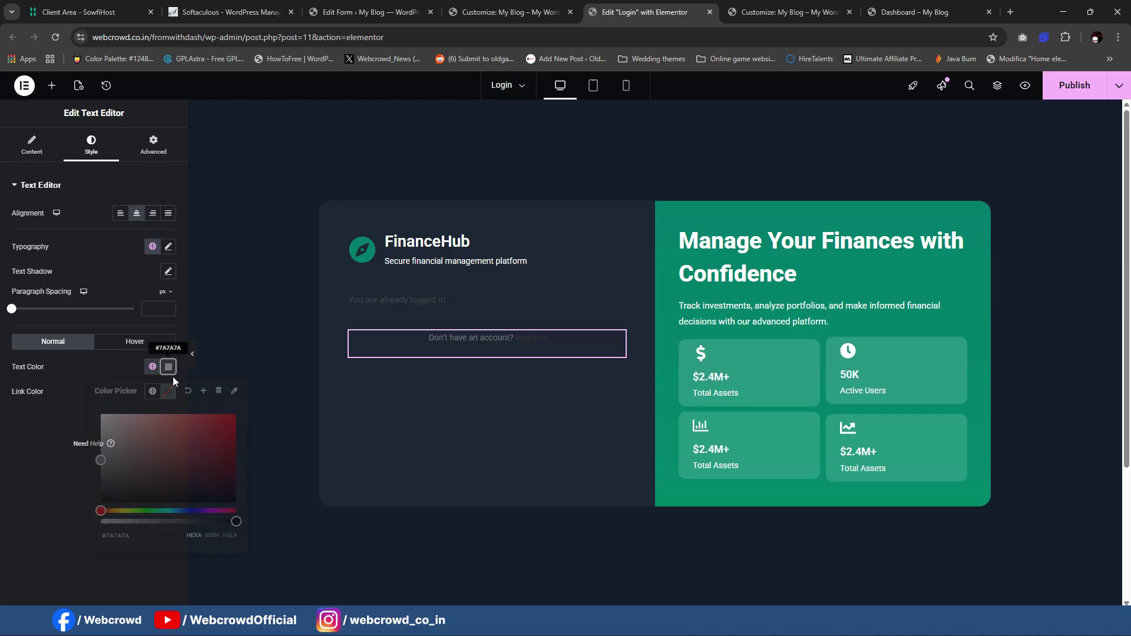
left_click_drag(100, 464, 97, 448)
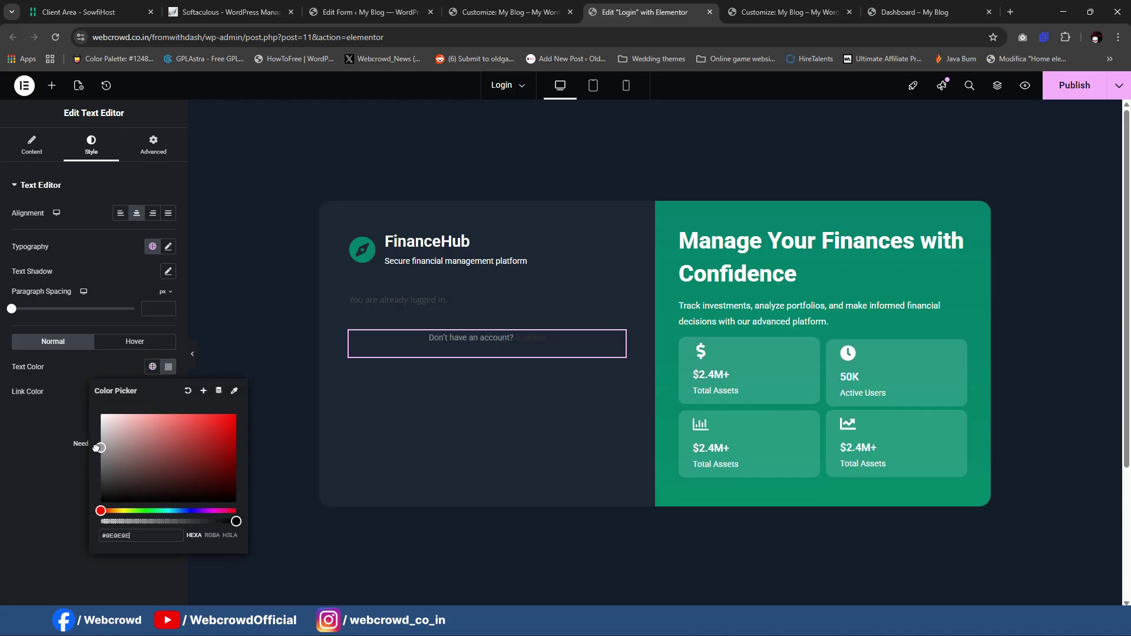
left_click(90, 444)
Step: Colour the Register link with a dark green global colour
left_click(154, 392)
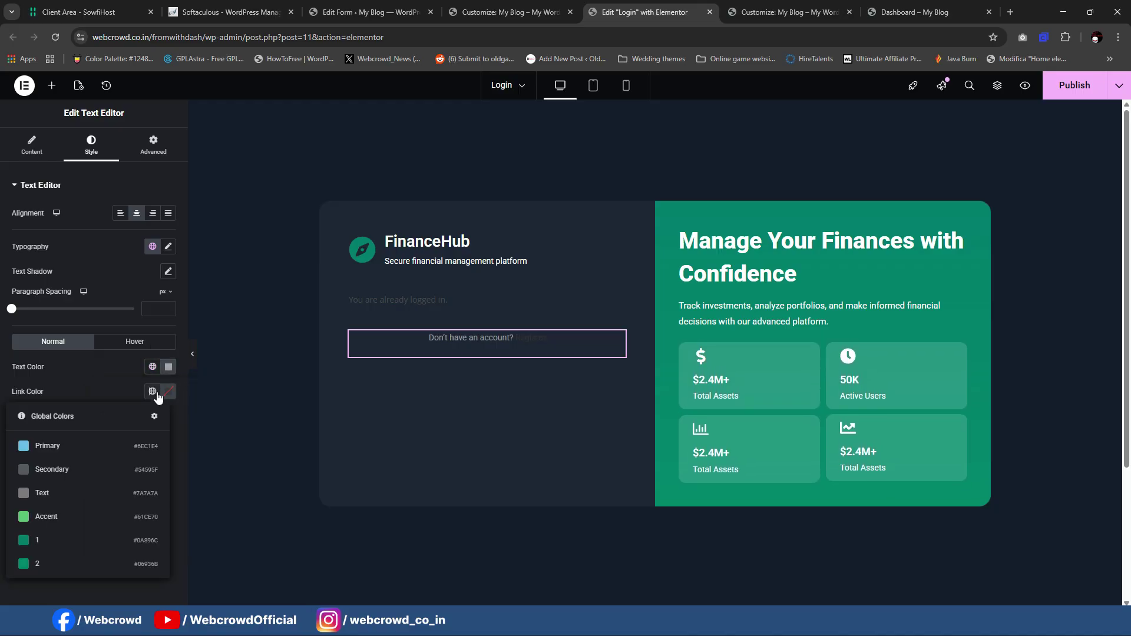
left_click(83, 512)
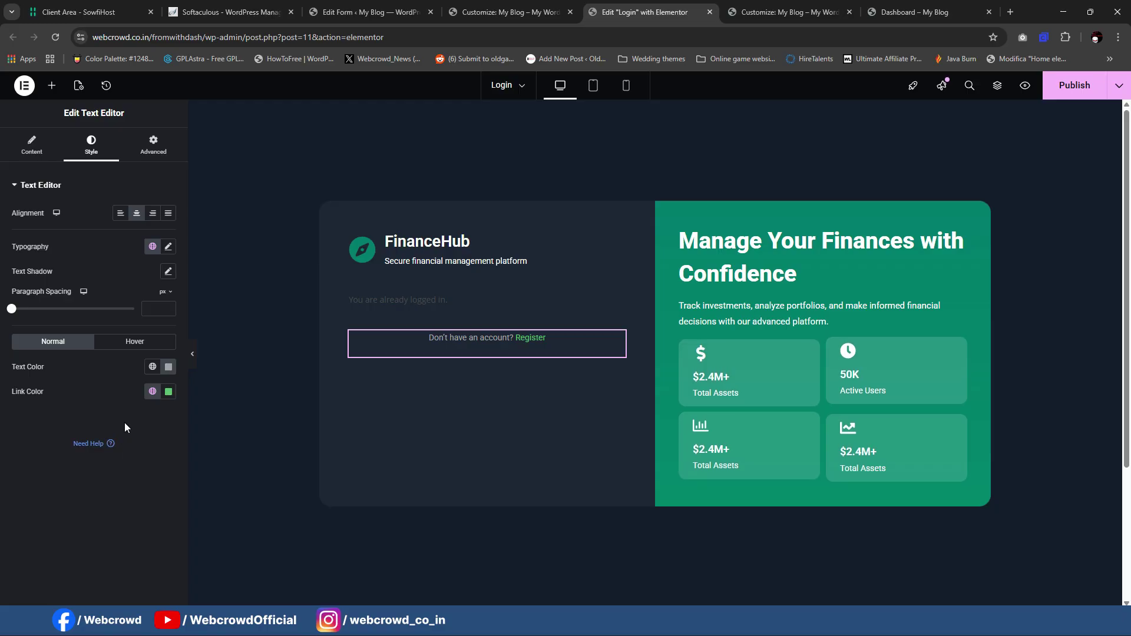
left_click(152, 391)
left_click(108, 535)
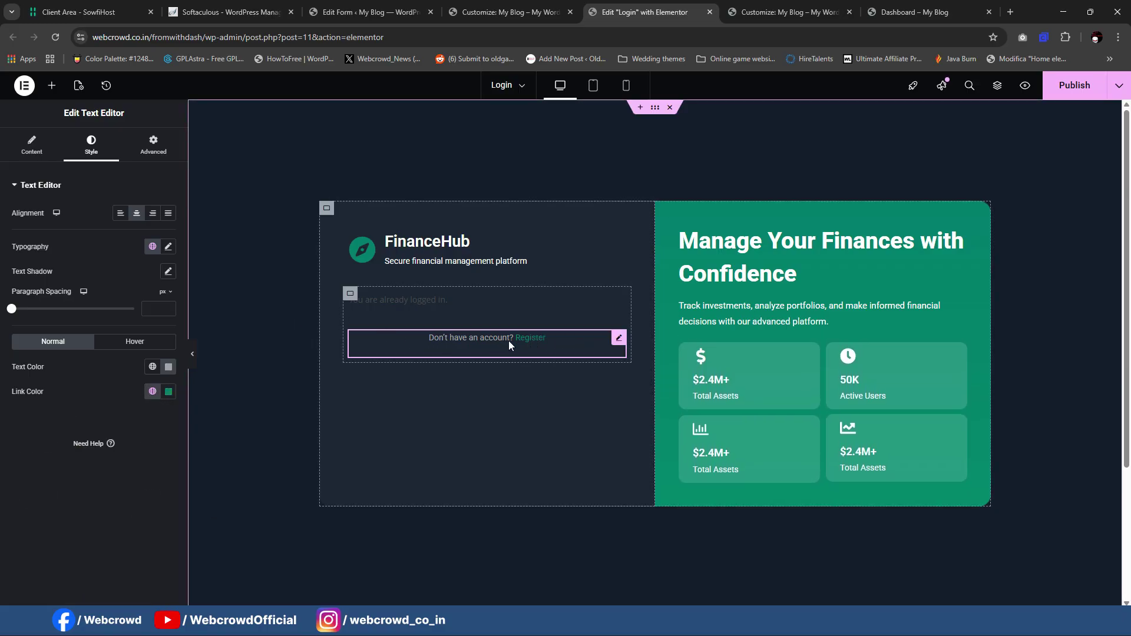
Step: Check the Register link's target and publish the Login page
left_click(36, 146)
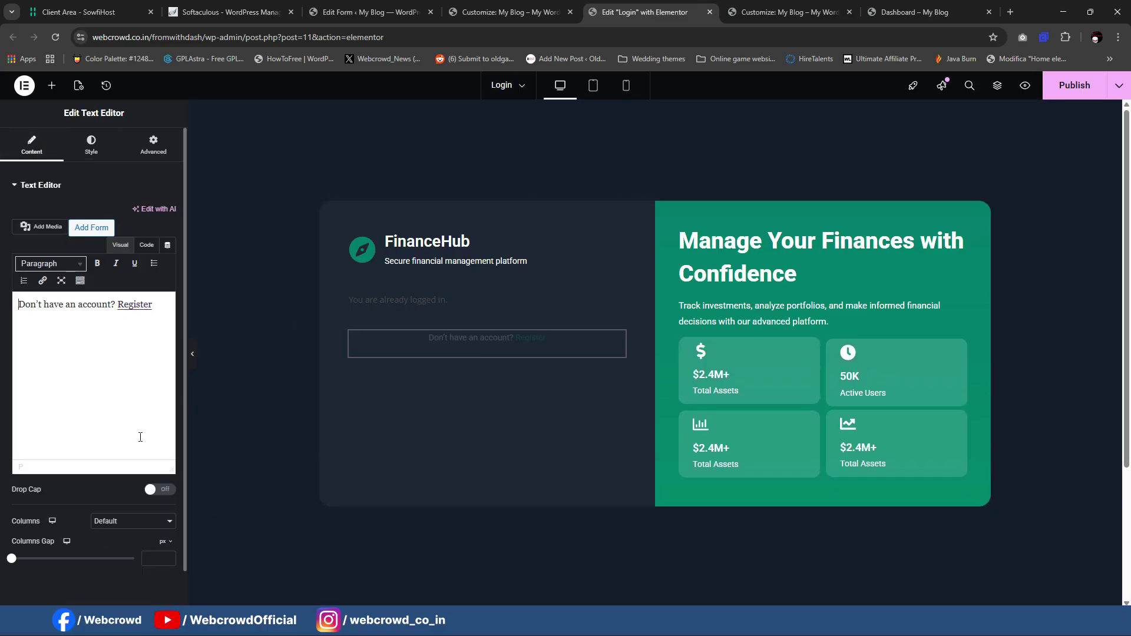
left_click(162, 309)
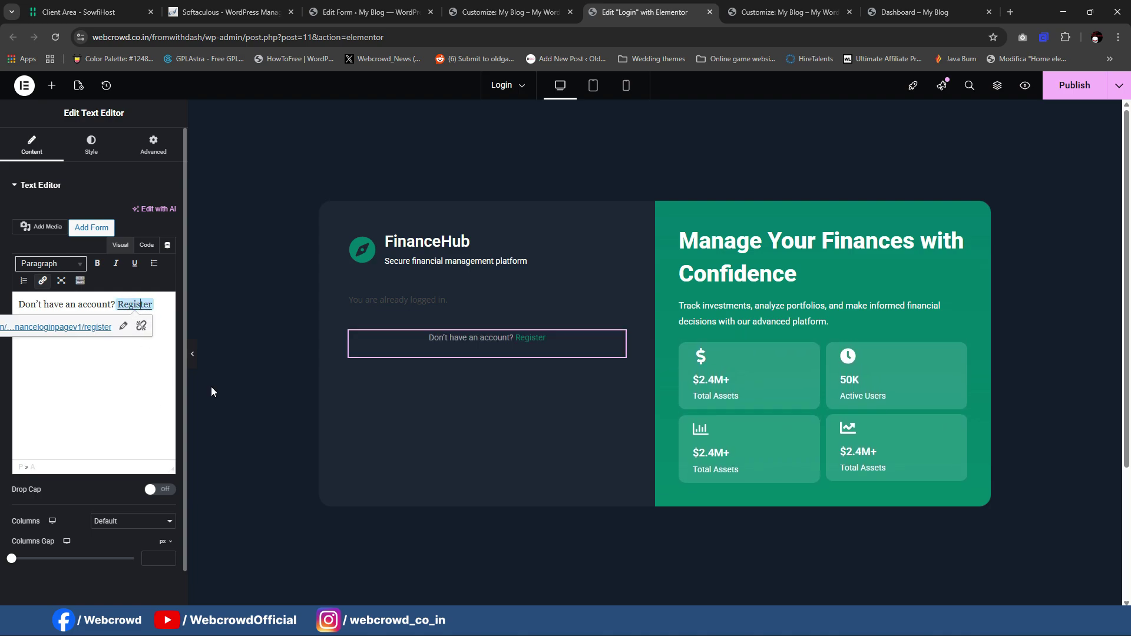
left_click(1075, 85)
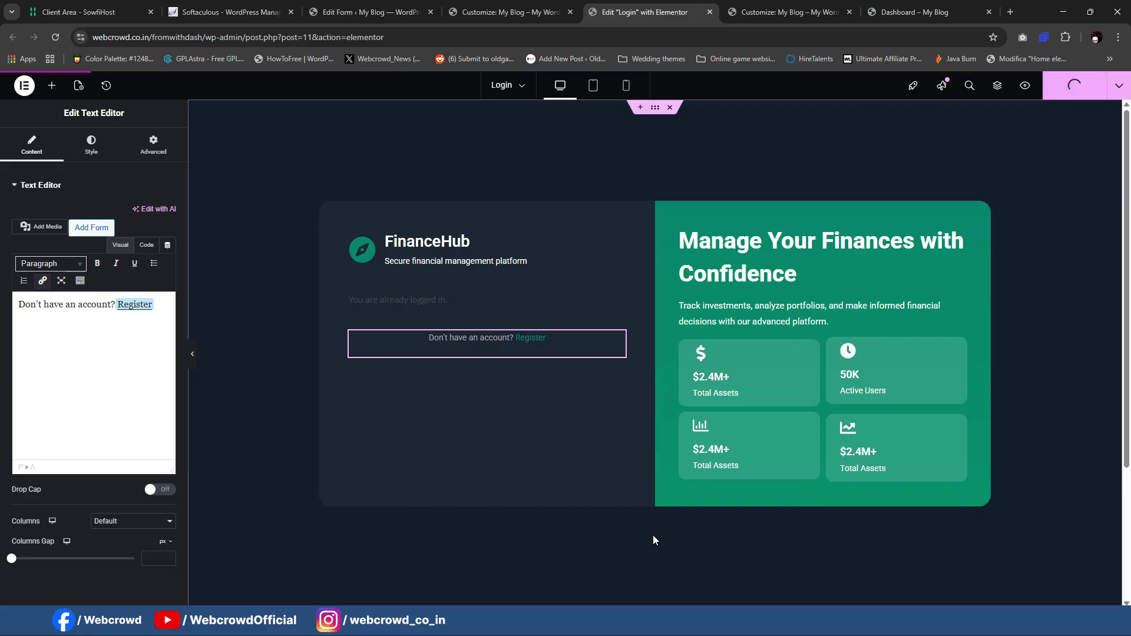
mouse_move(706, 634)
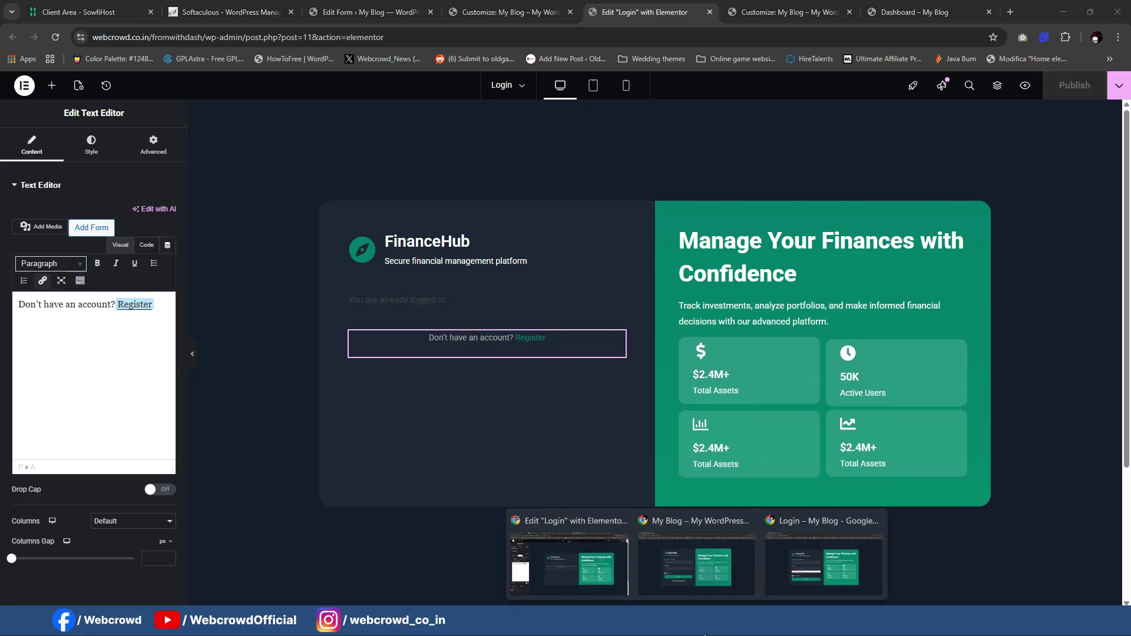
left_click(848, 574)
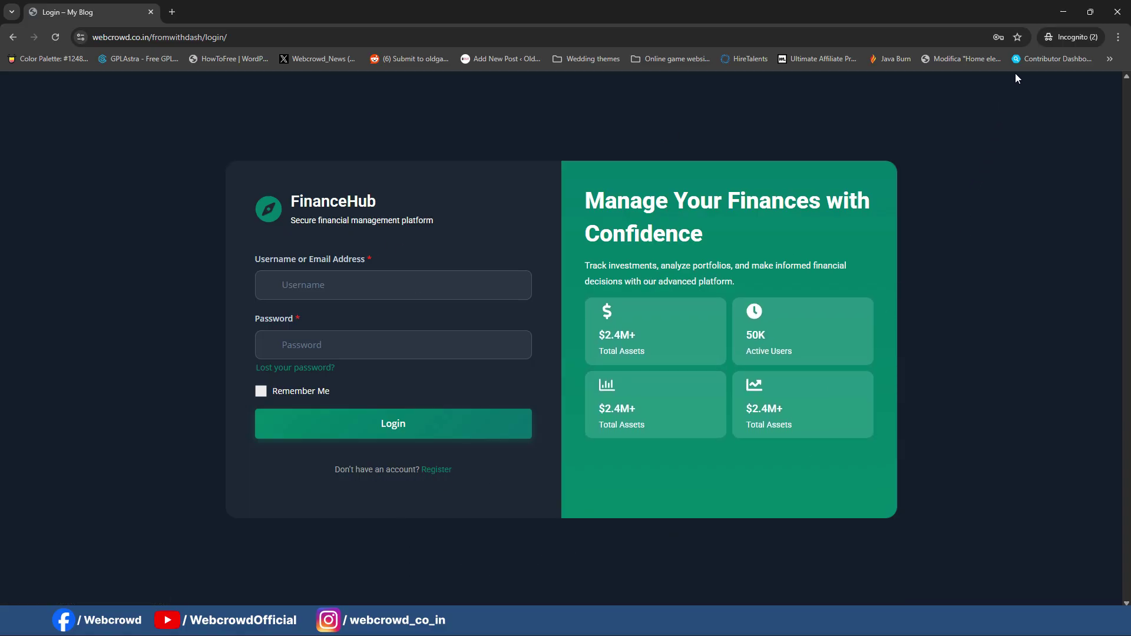
right_click(578, 111)
left_click(635, 349)
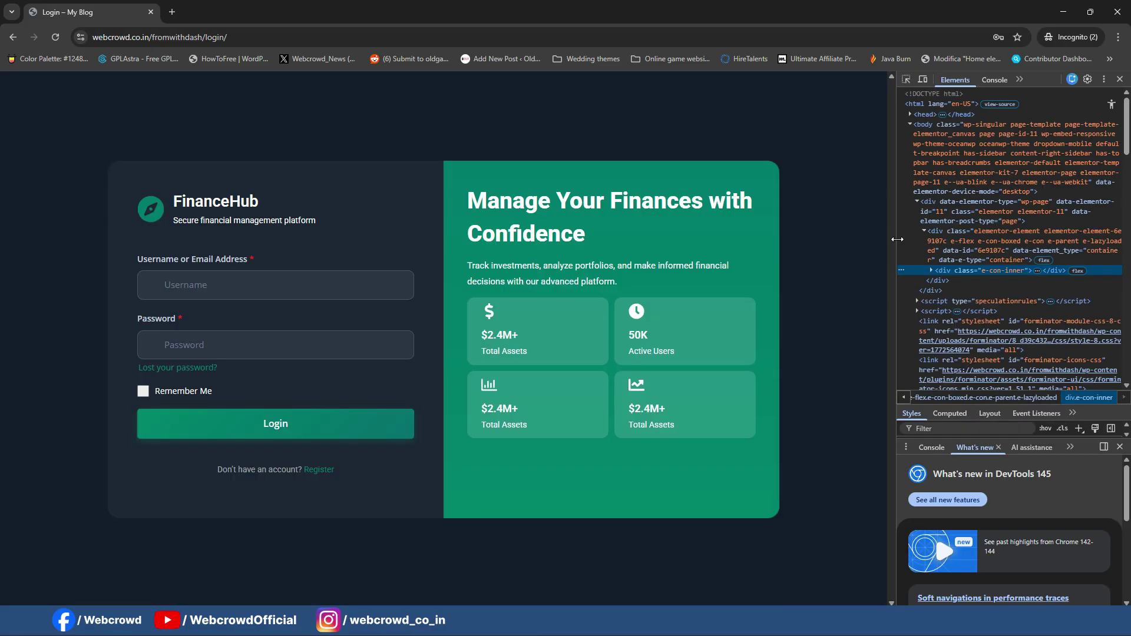
left_click_drag(898, 239, 318, 236)
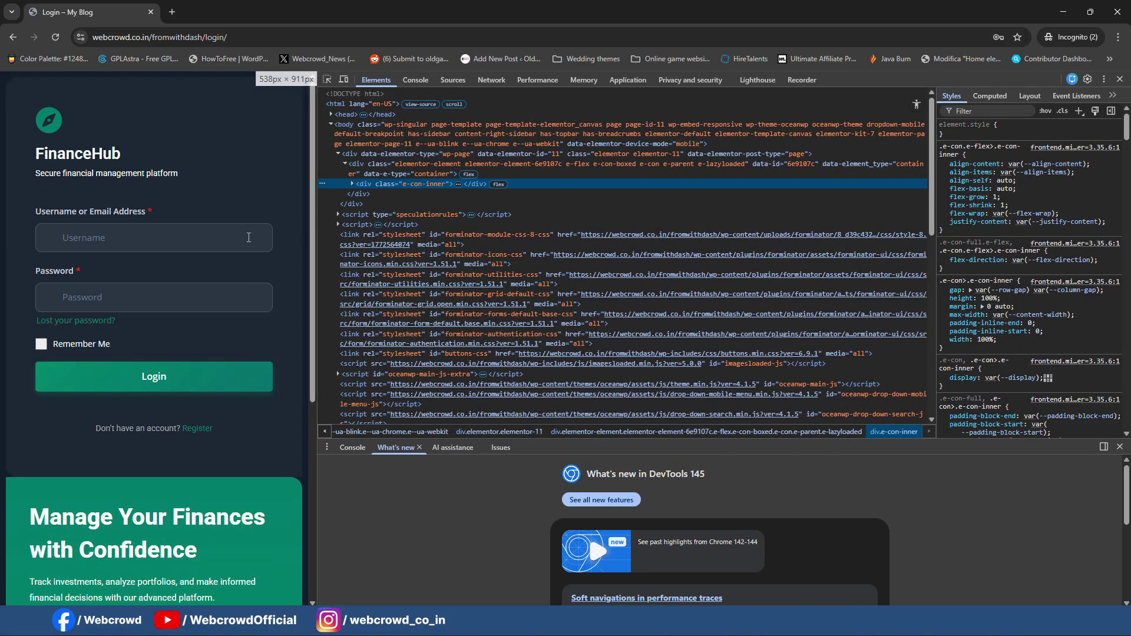
scroll(142, 240, "down", 5)
scroll(171, 345, "up", 5)
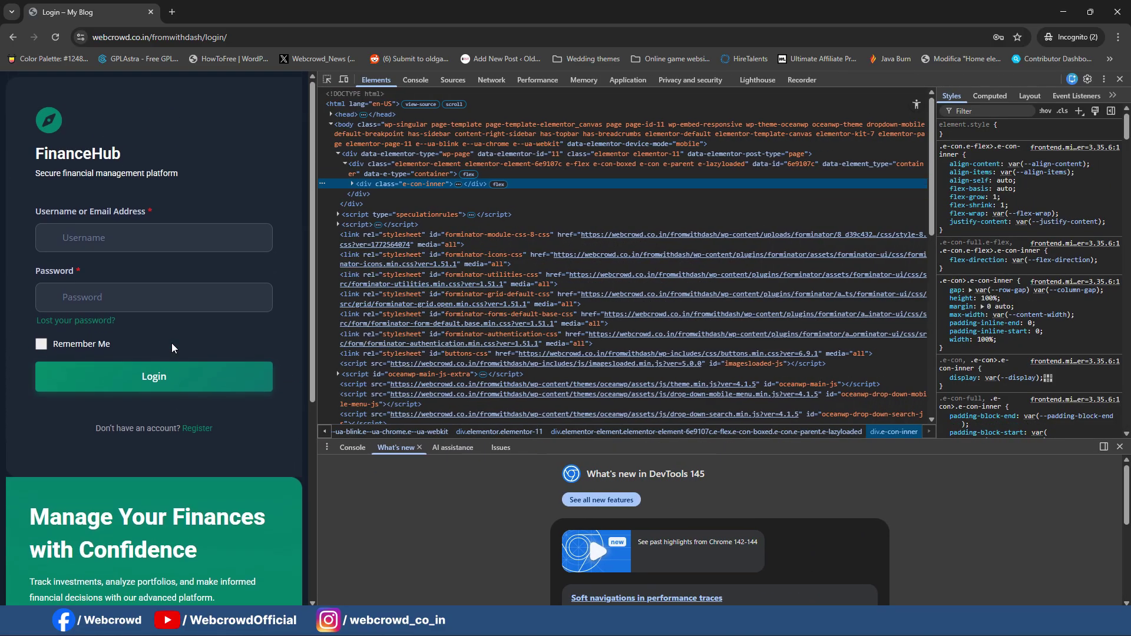
scroll(202, 249, "down", 5)
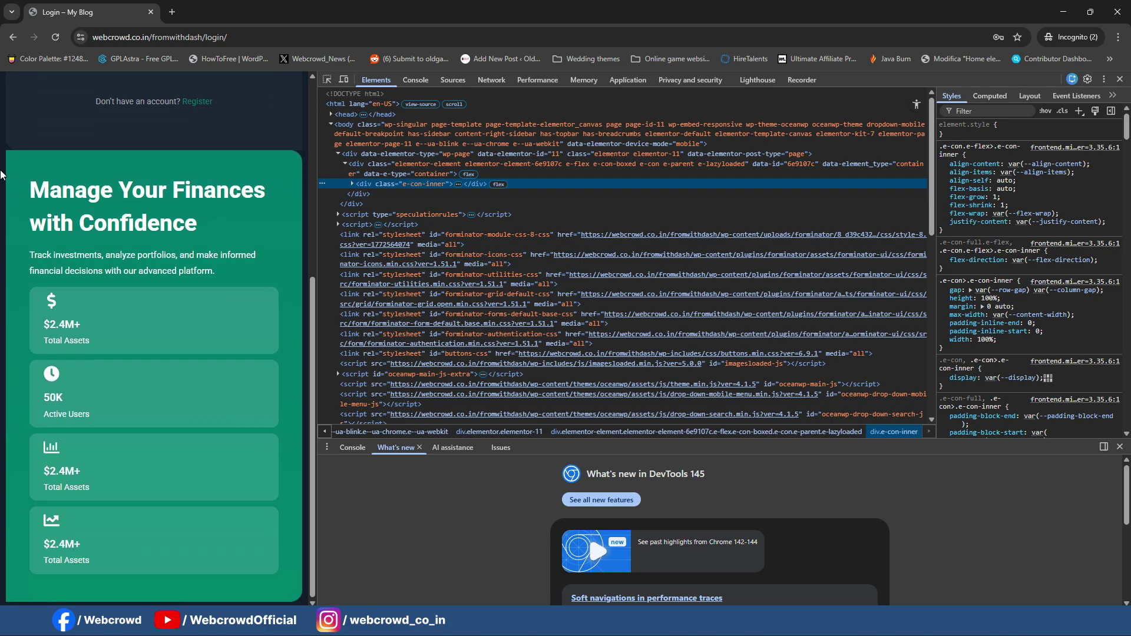
scroll(203, 359, "up", 4)
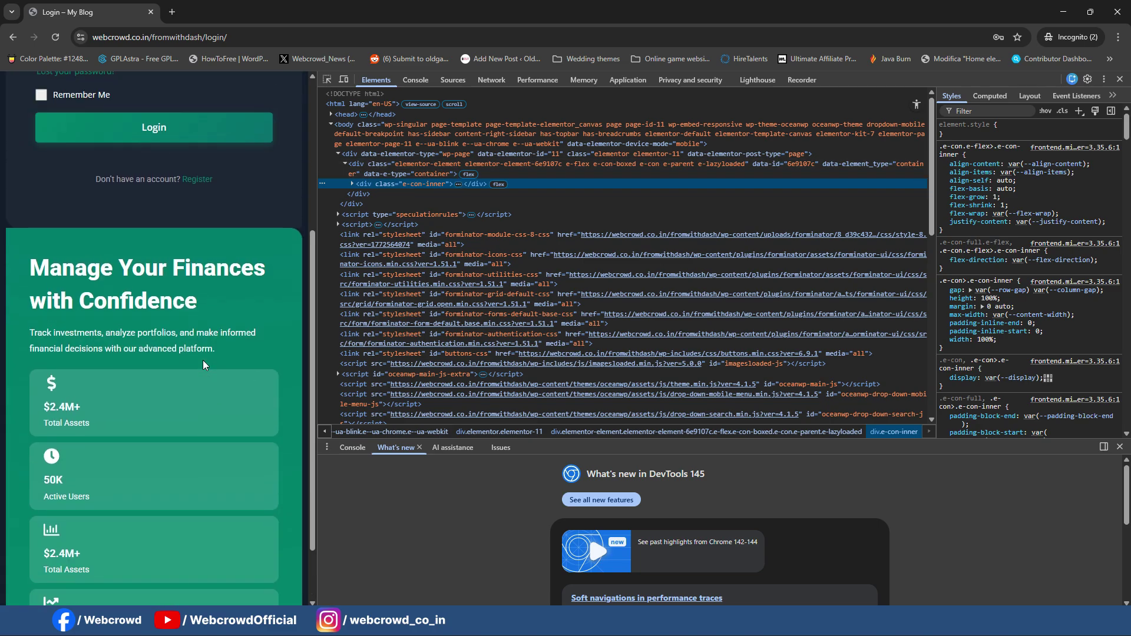
scroll(208, 366, "down", 2)
scroll(209, 376, "up", 3)
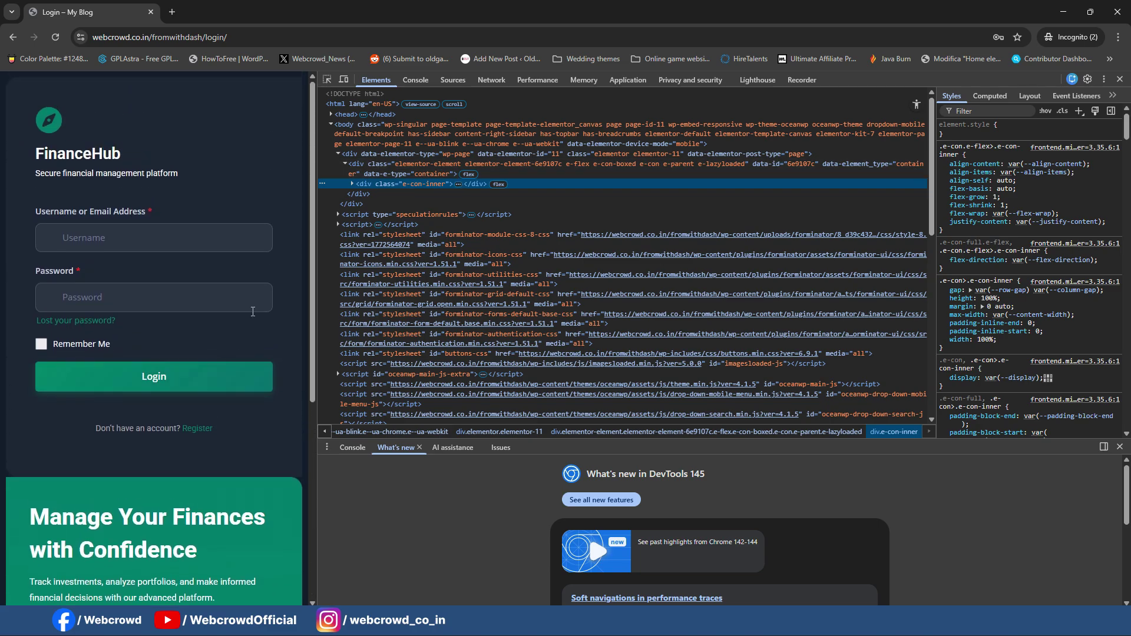
left_click(1124, 80)
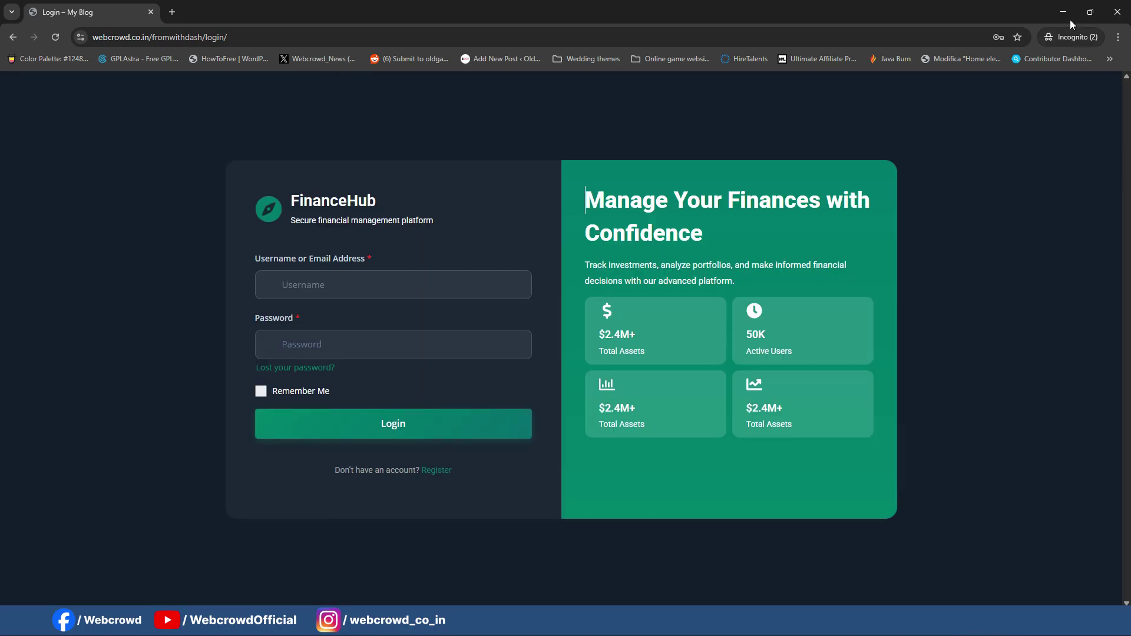
left_click(1064, 13)
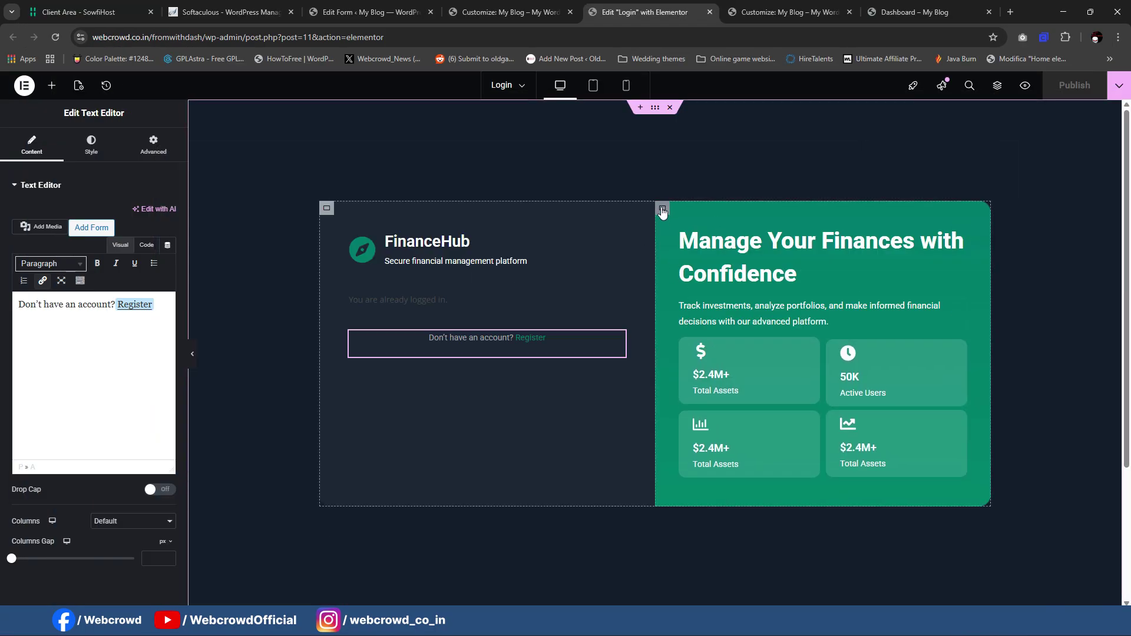
Step: Set the green right-hand container to Hide on Mobile Portrait and republish the Login page
left_click(663, 208)
left_click(146, 150)
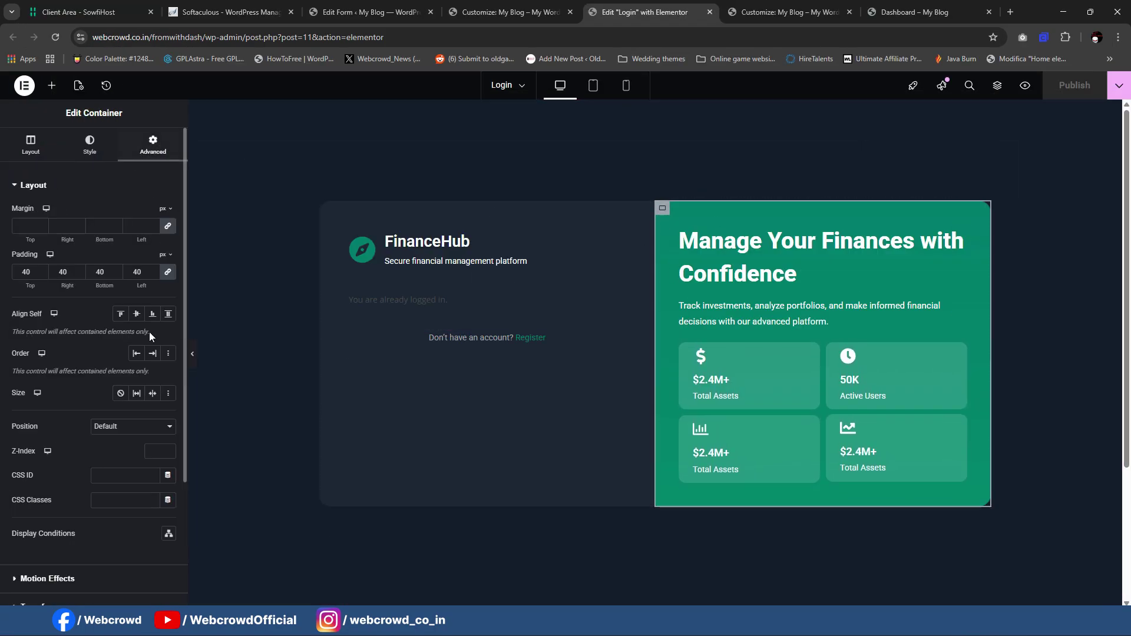
scroll(130, 442, "down", 5)
left_click(101, 466)
left_click(160, 381)
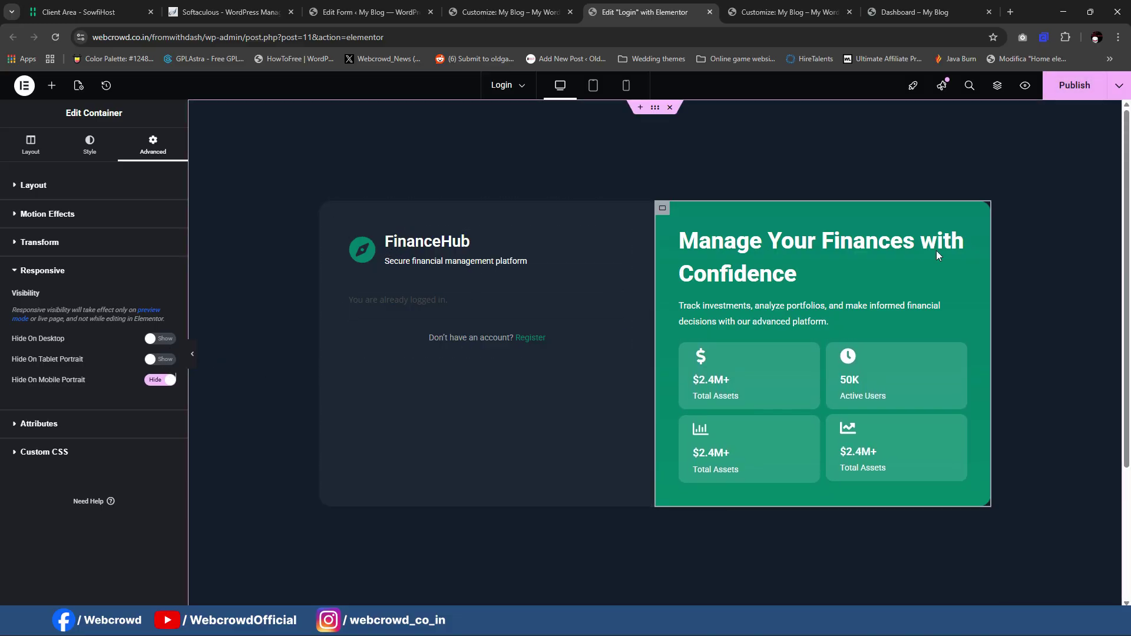
left_click(1074, 86)
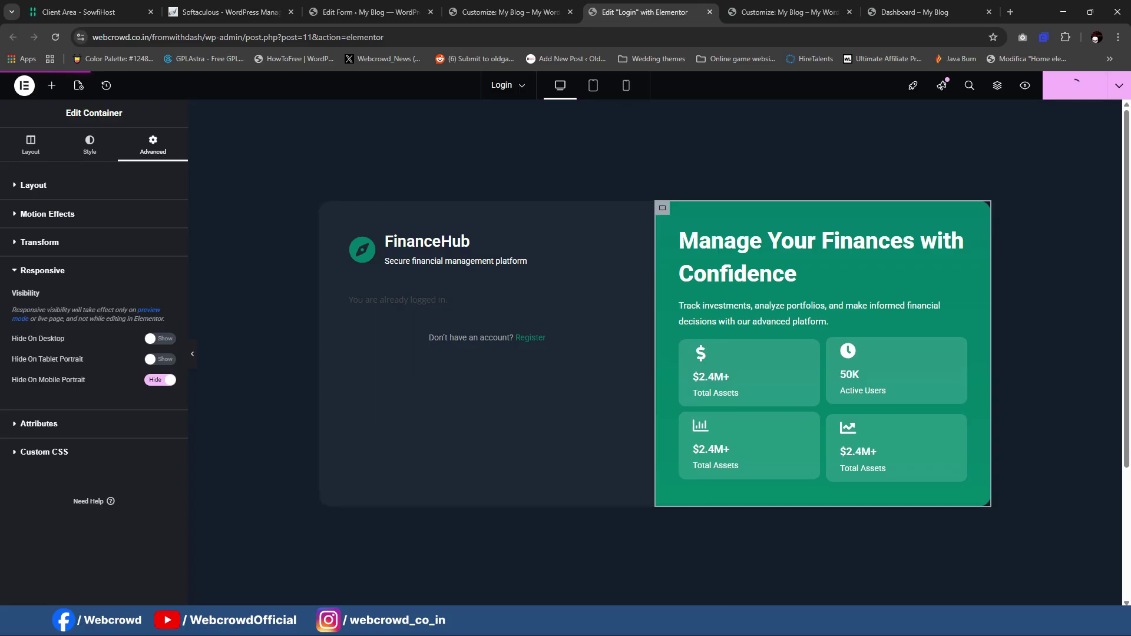
mouse_move(694, 624)
left_click(815, 586)
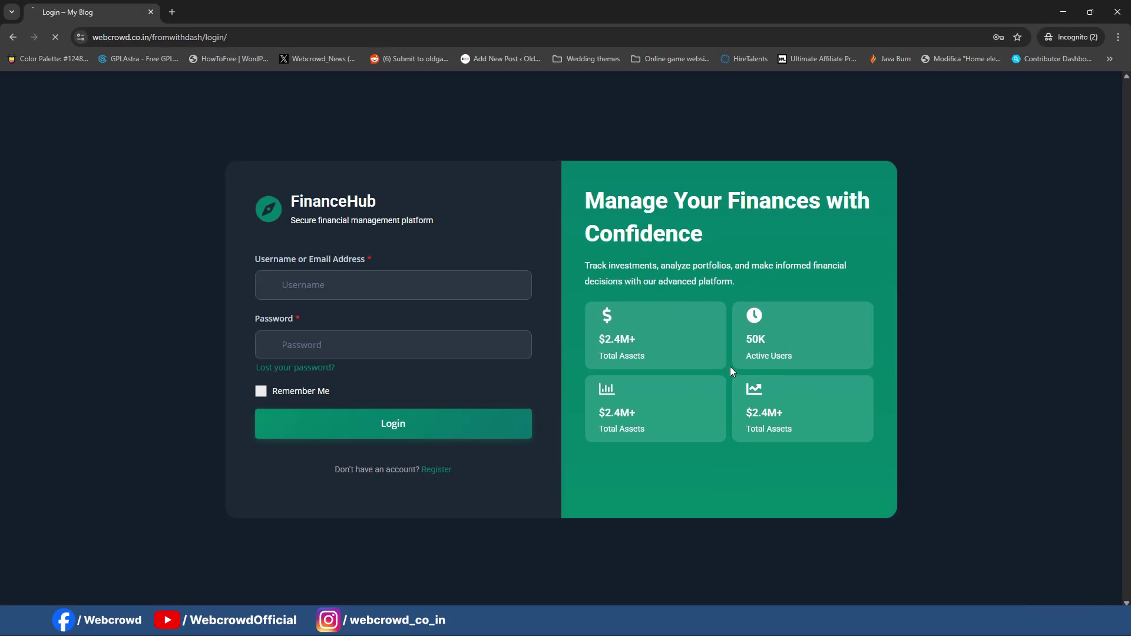
Step: Check the live Login page's mobile layout in DevTools, then close the incognito window
right_click(454, 128)
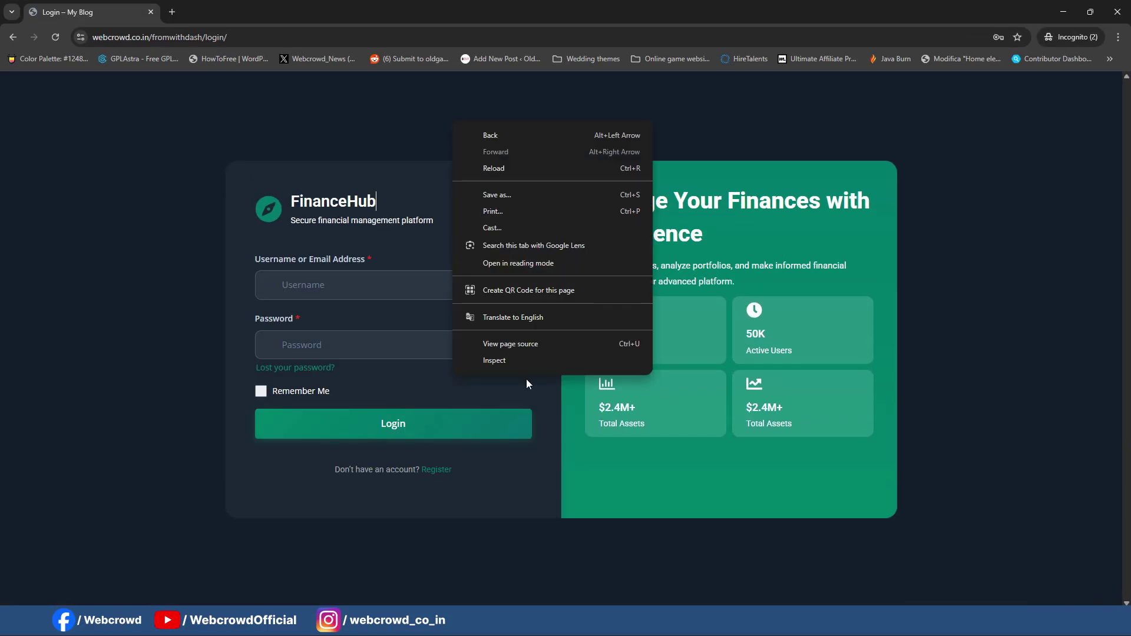
left_click(477, 359)
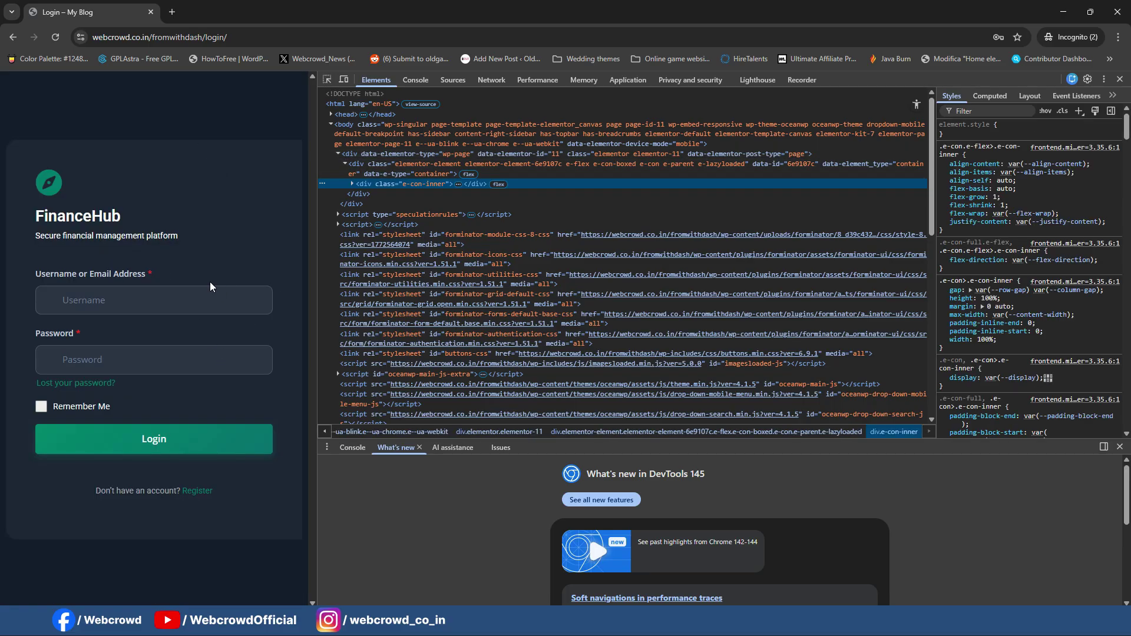
key("F12")
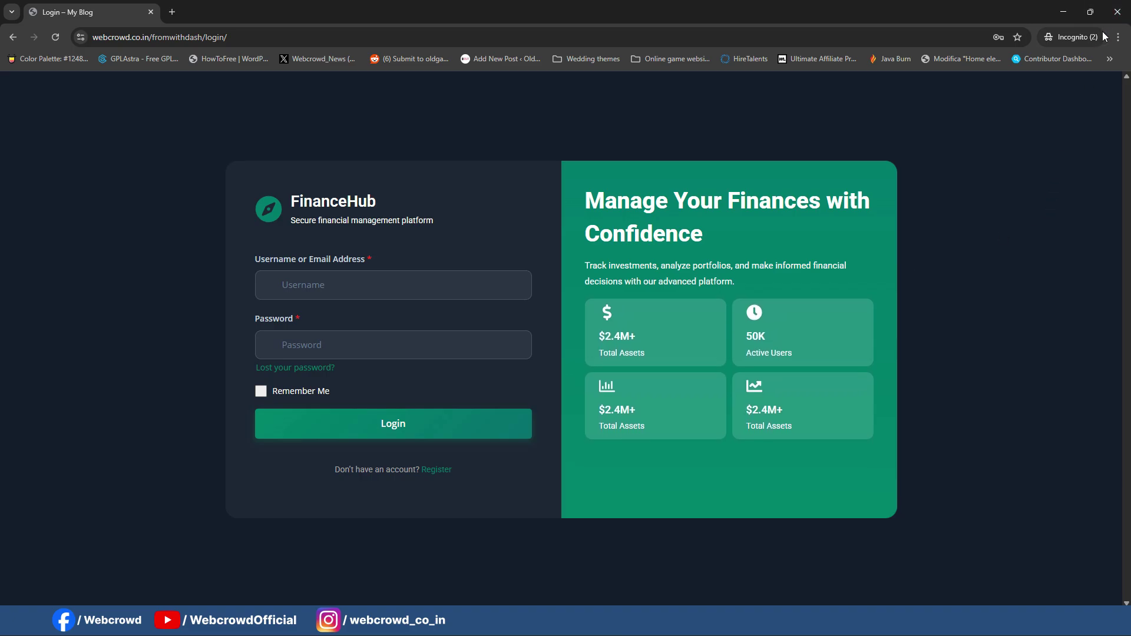
left_click(1115, 13)
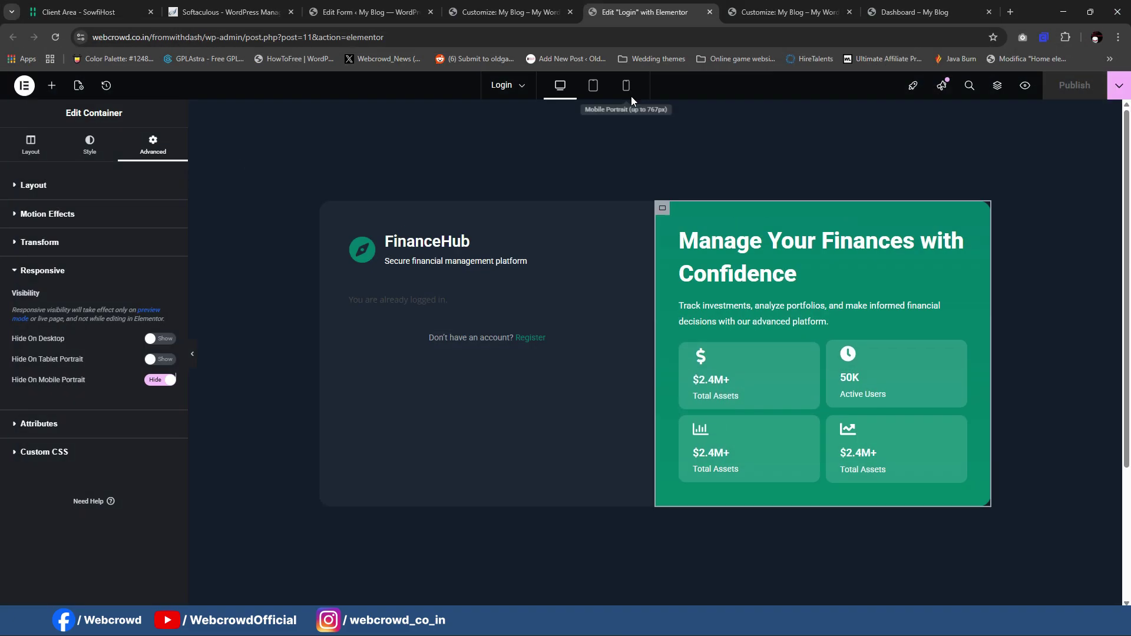
Step: Start a new page in a background tab and add an empty paragraph block
left_click(365, 8)
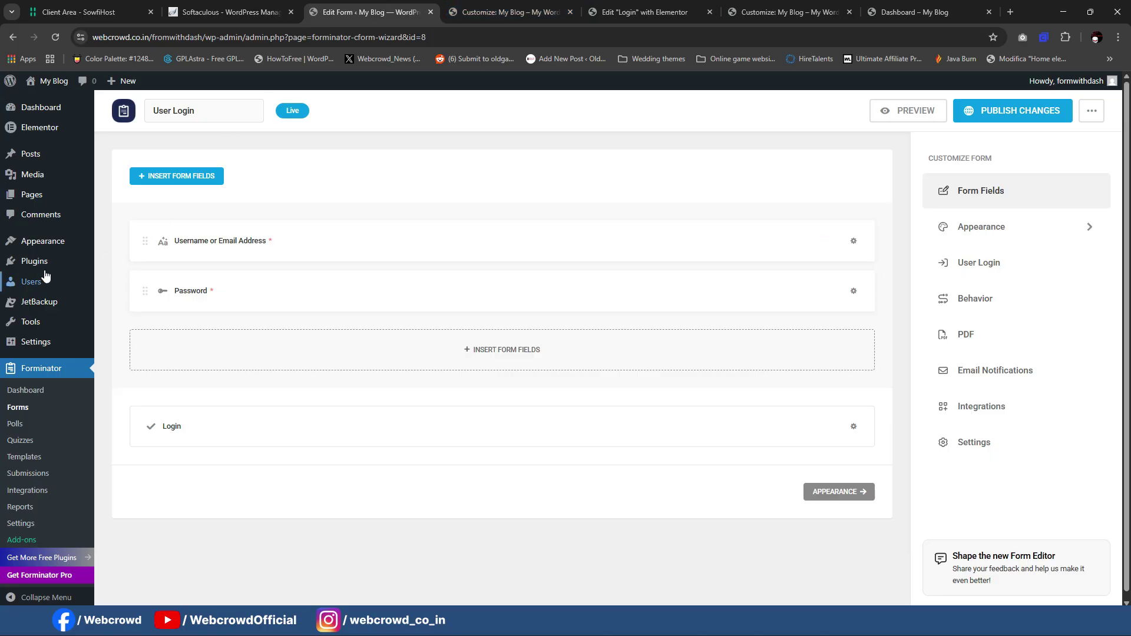
mouse_move(39, 199)
middle_click(158, 222)
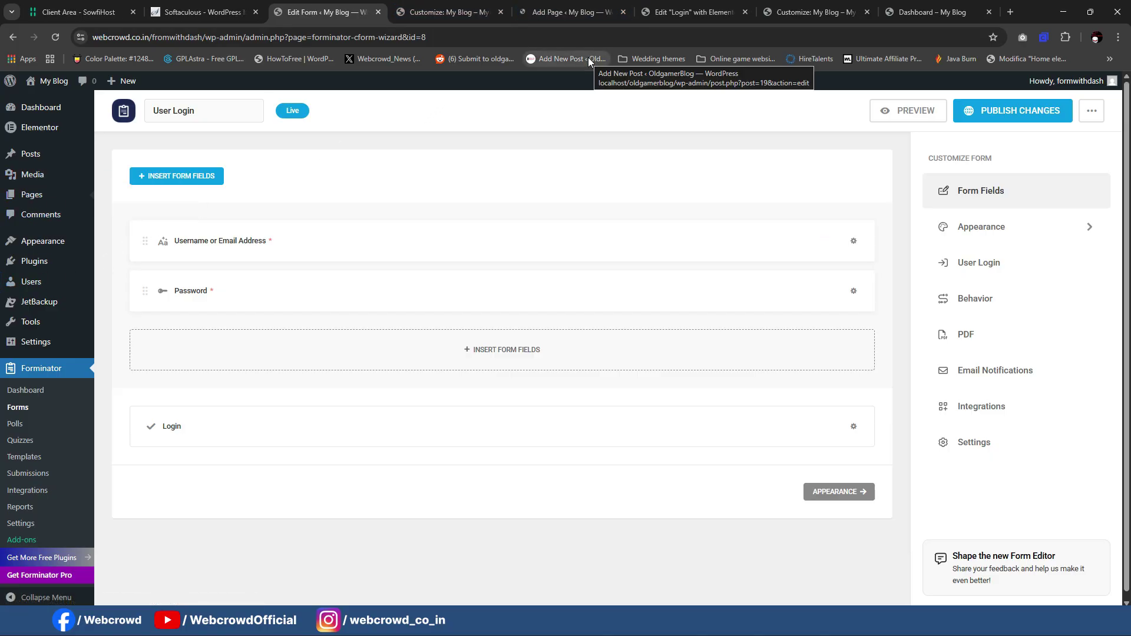
left_click(583, 10)
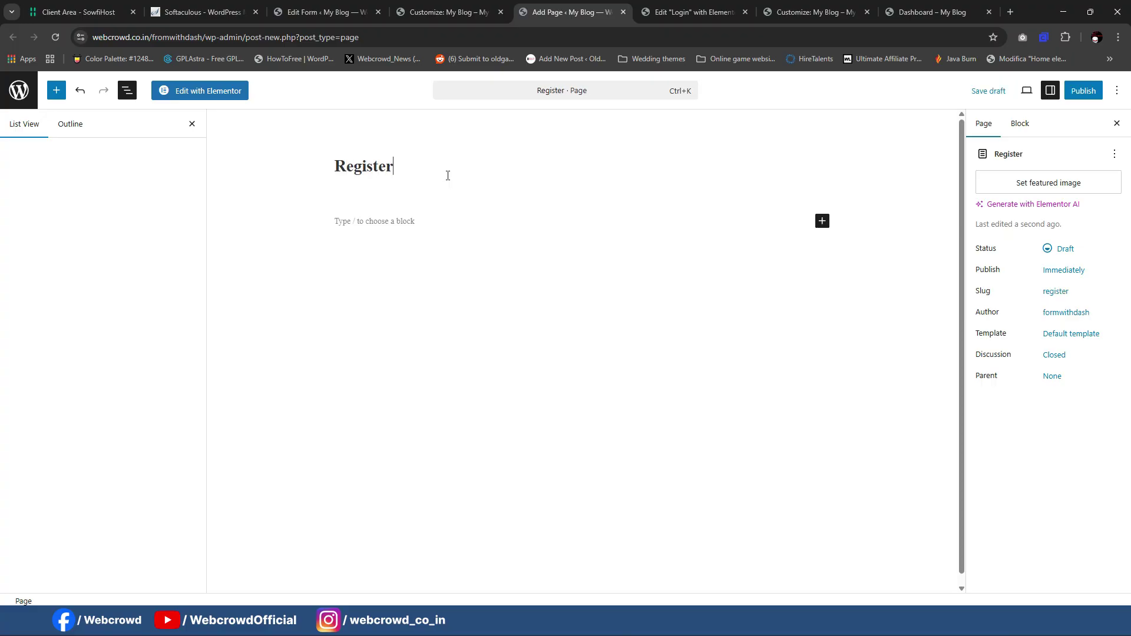
left_click(563, 238)
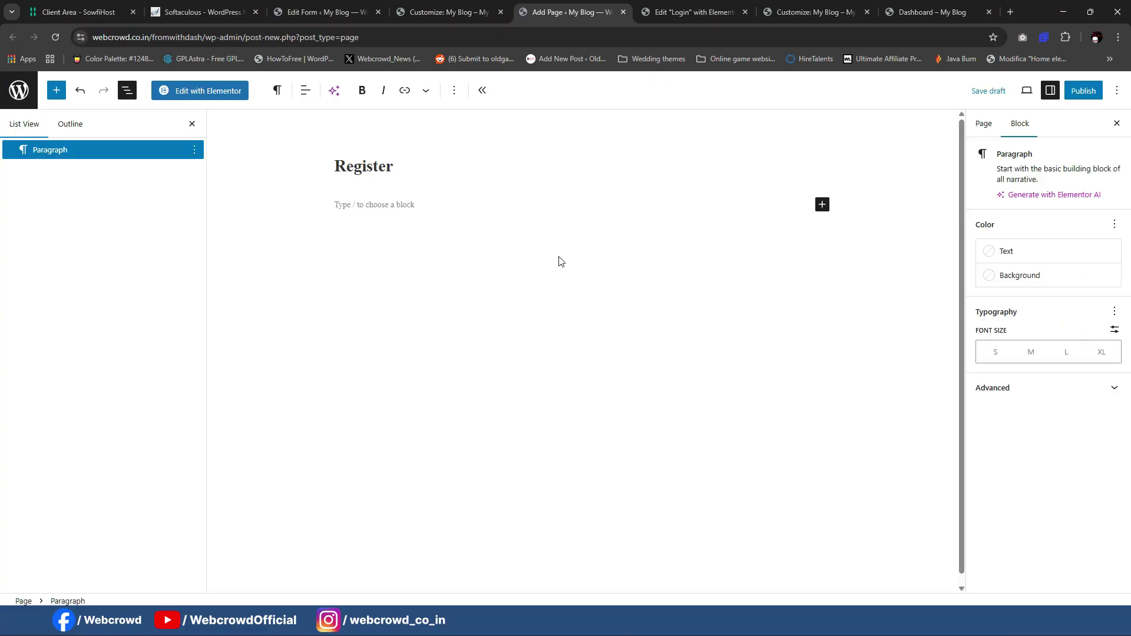
left_click(561, 221)
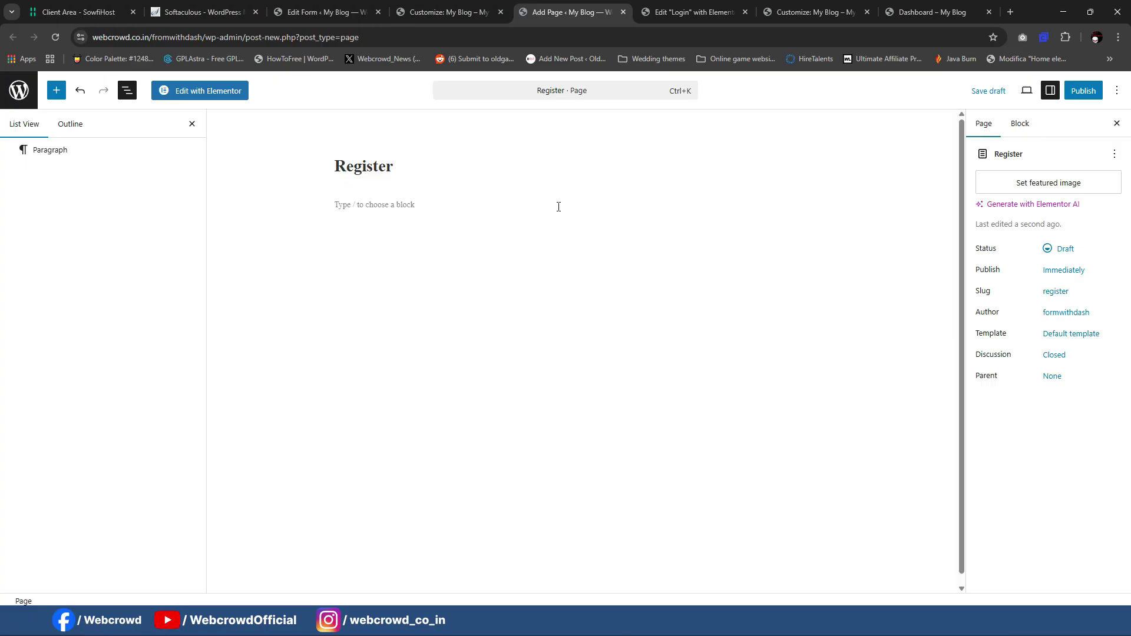
left_click(559, 207)
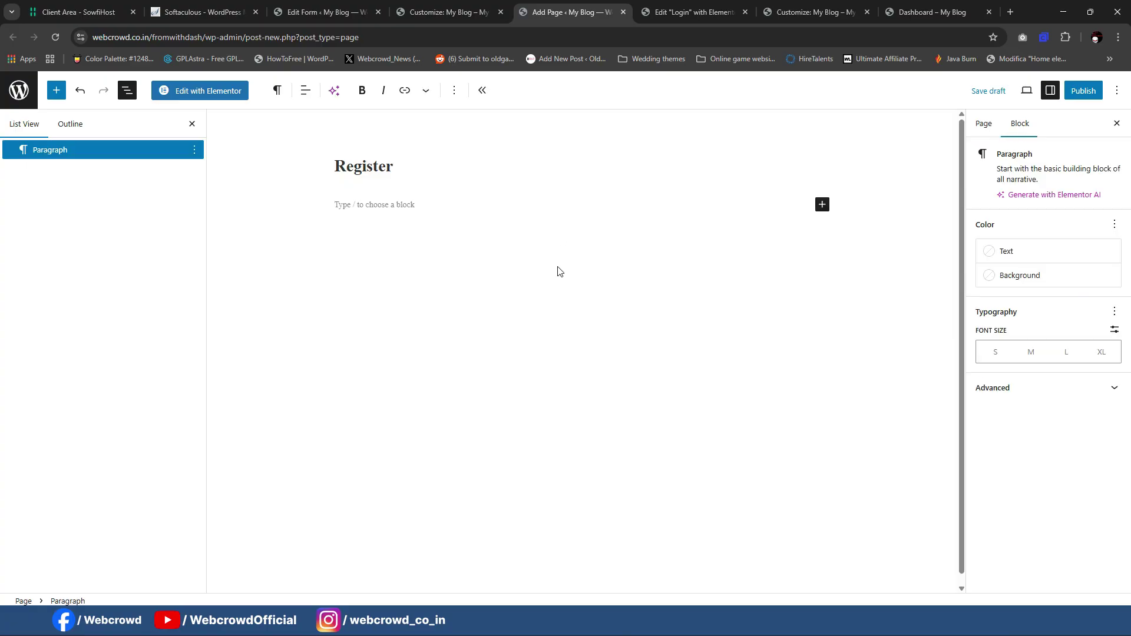
Step: Copy the Login page's FinanceHub container in Elementor
left_click(694, 12)
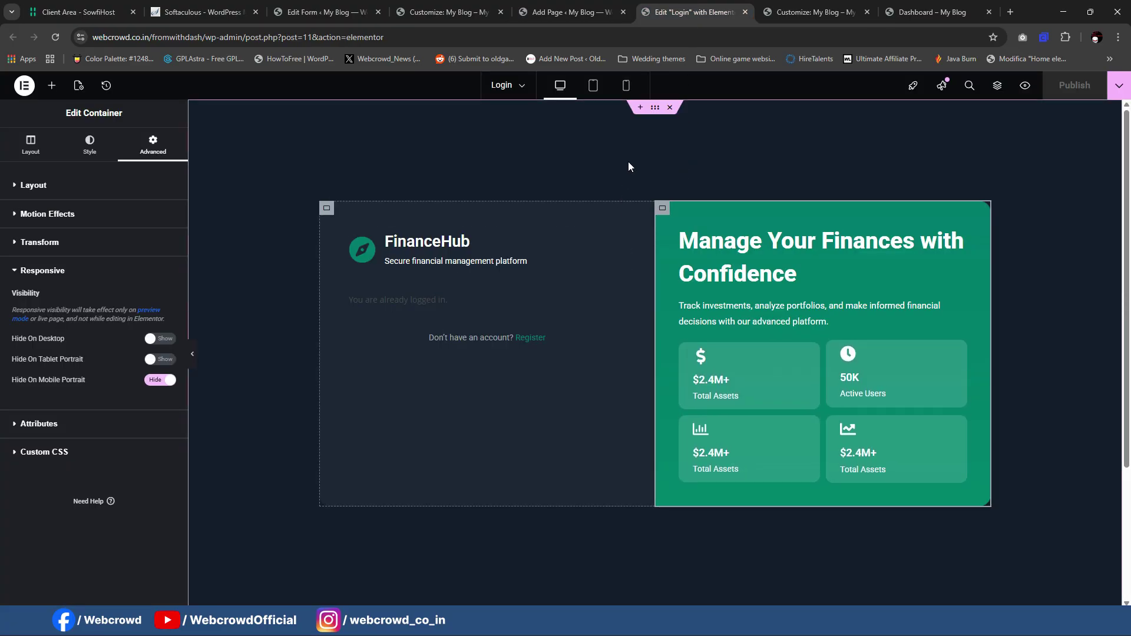
right_click(651, 114)
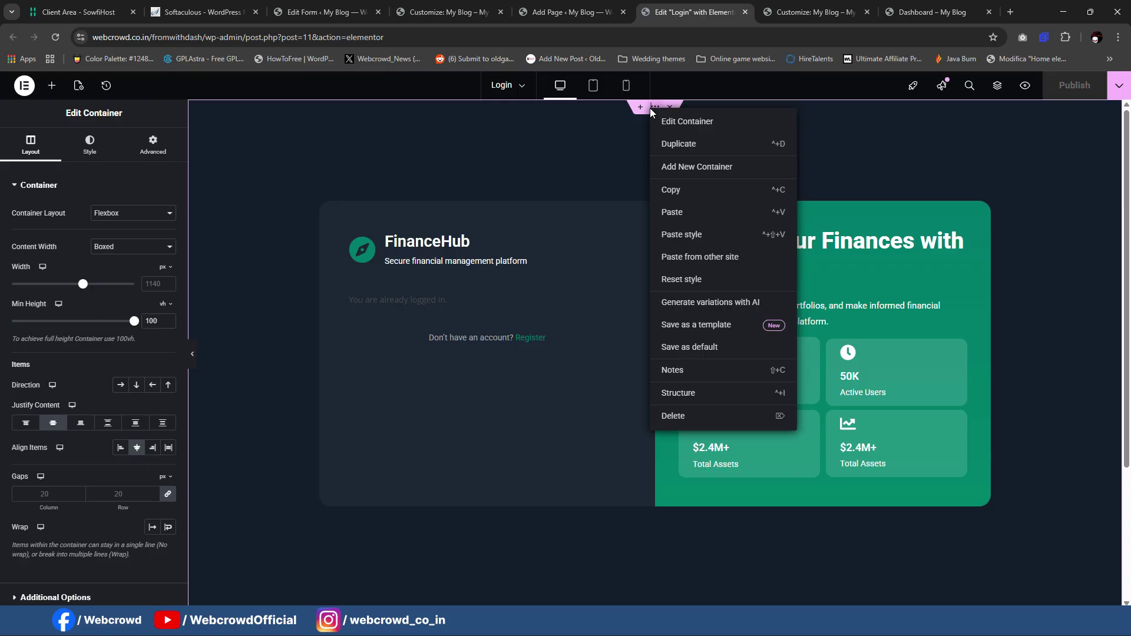
left_click(669, 186)
Step: Give the Register page the Elementor Canvas template and publish it
left_click(563, 13)
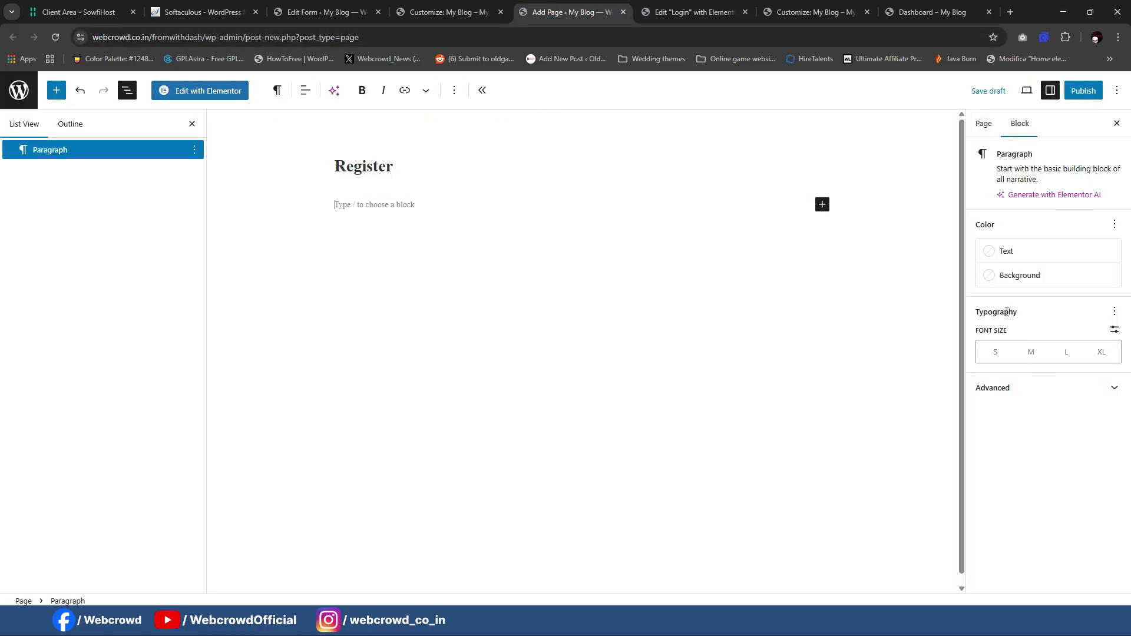
left_click(994, 131)
left_click(913, 404)
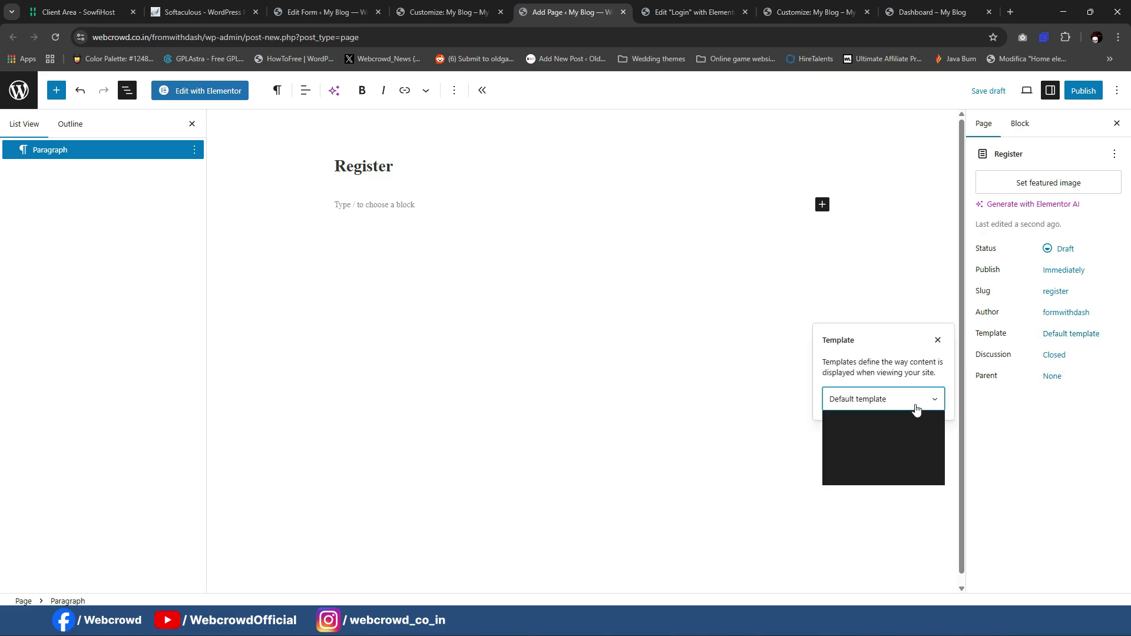
left_click(890, 433)
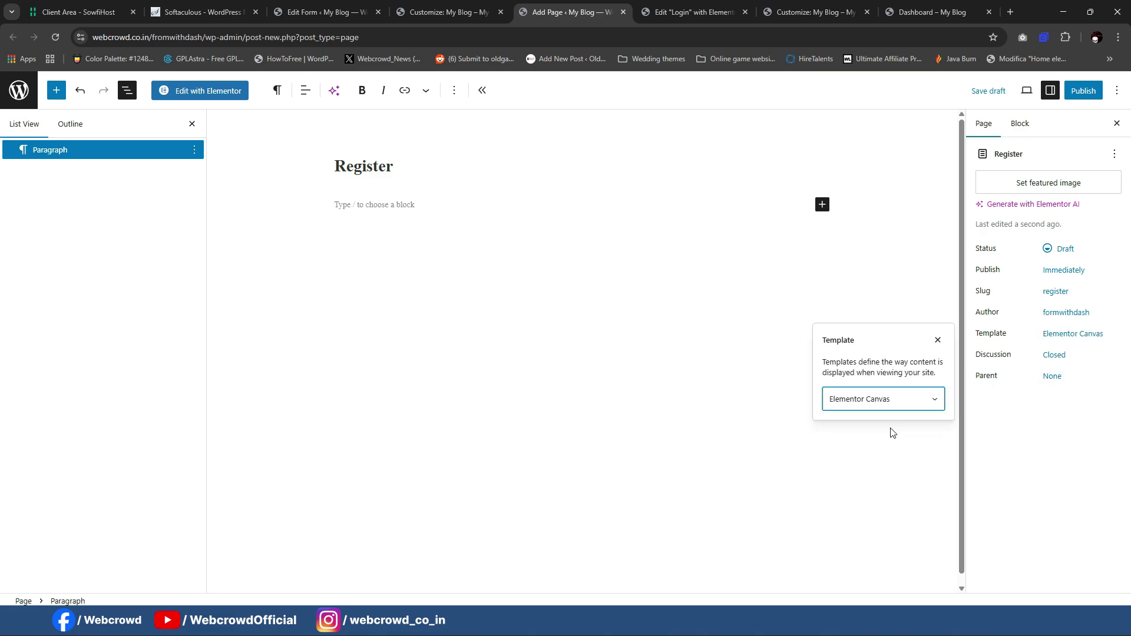
left_click(1085, 96)
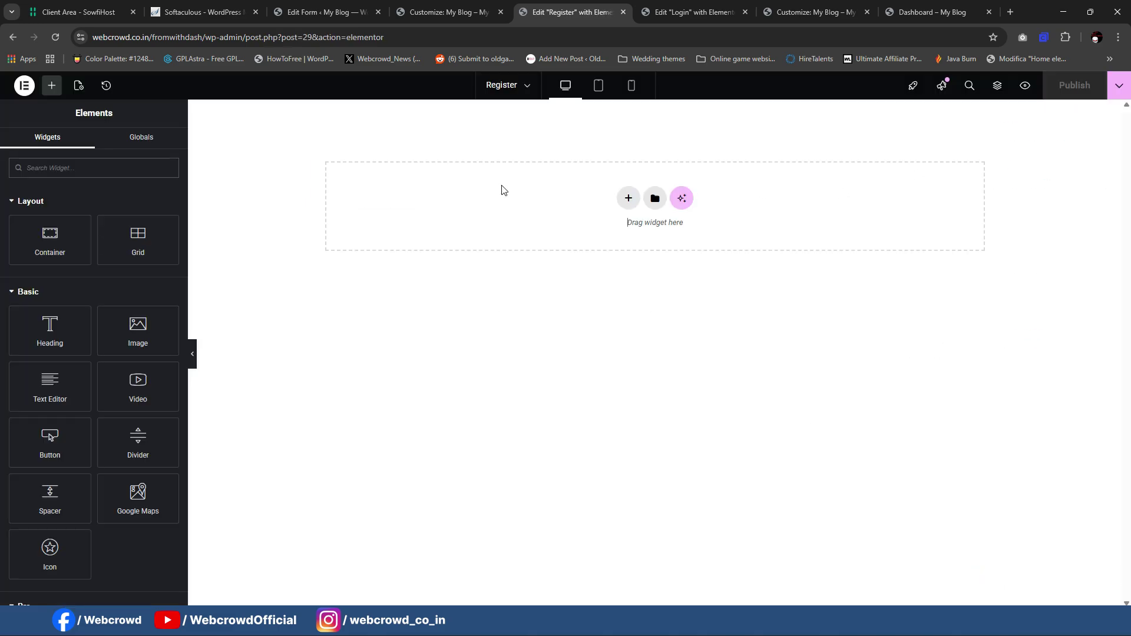
Step: Copy the Login container and paste it into the Register page
right_click(501, 189)
left_click(692, 12)
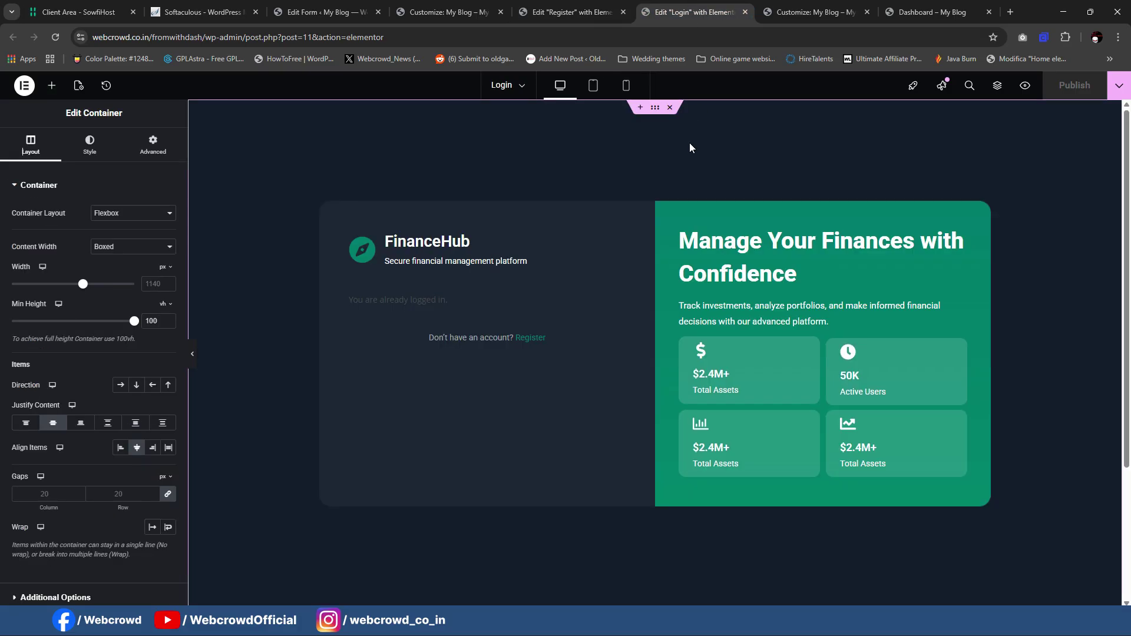
right_click(658, 114)
left_click(671, 187)
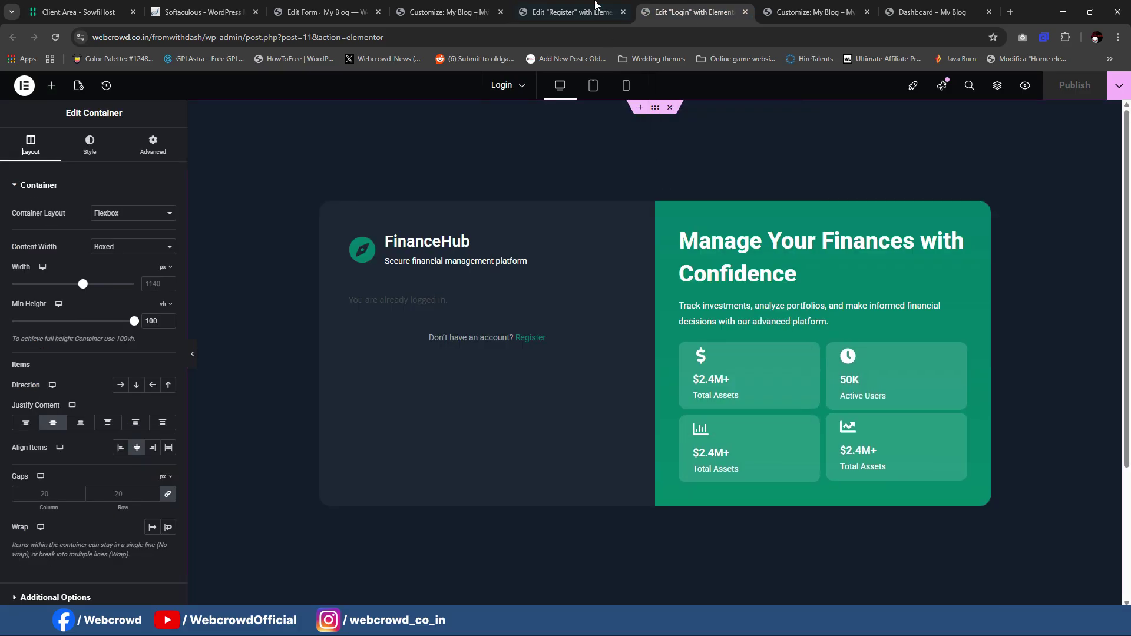
left_click(571, 12)
left_click(548, 198)
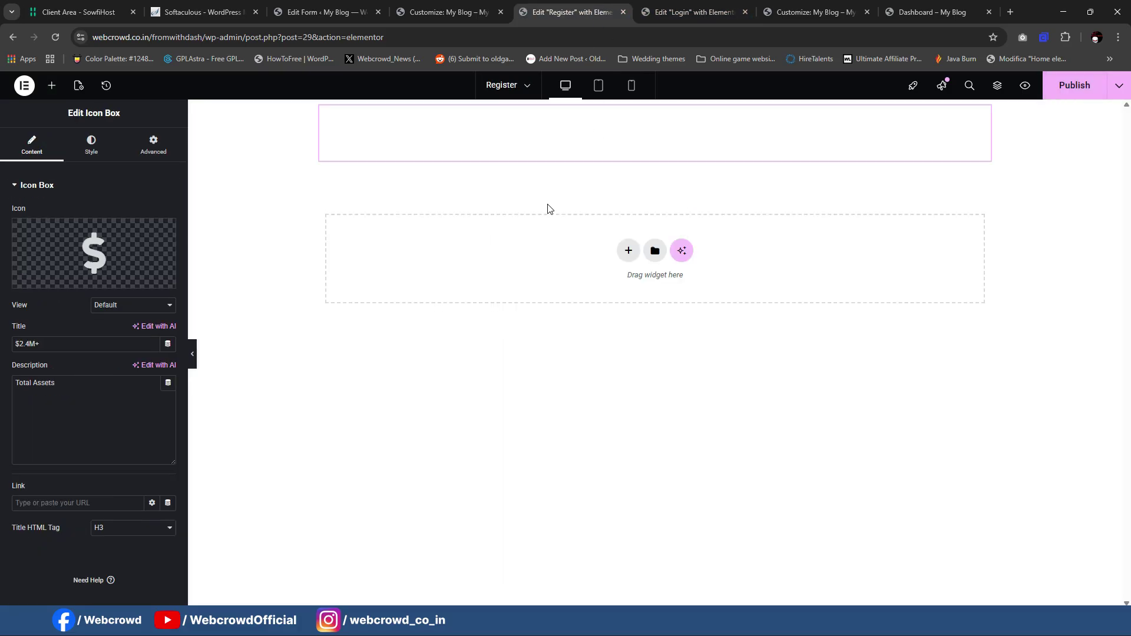
Step: Save the Login page's container as the site template "Login"
key("ctrl+Tab")
right_click(654, 114)
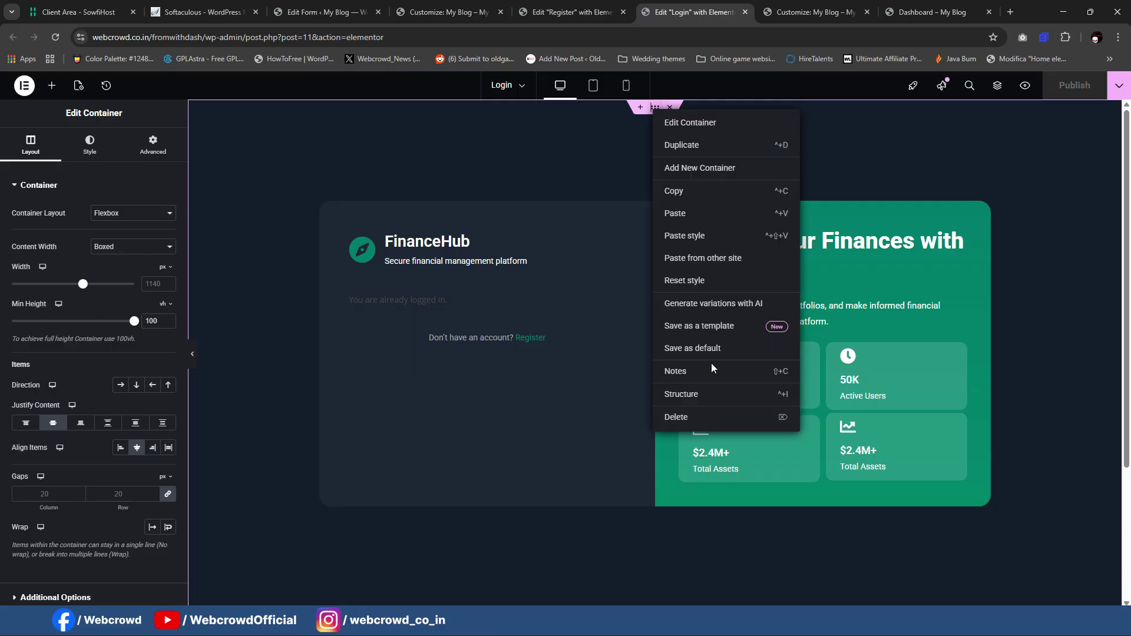
left_click(716, 328)
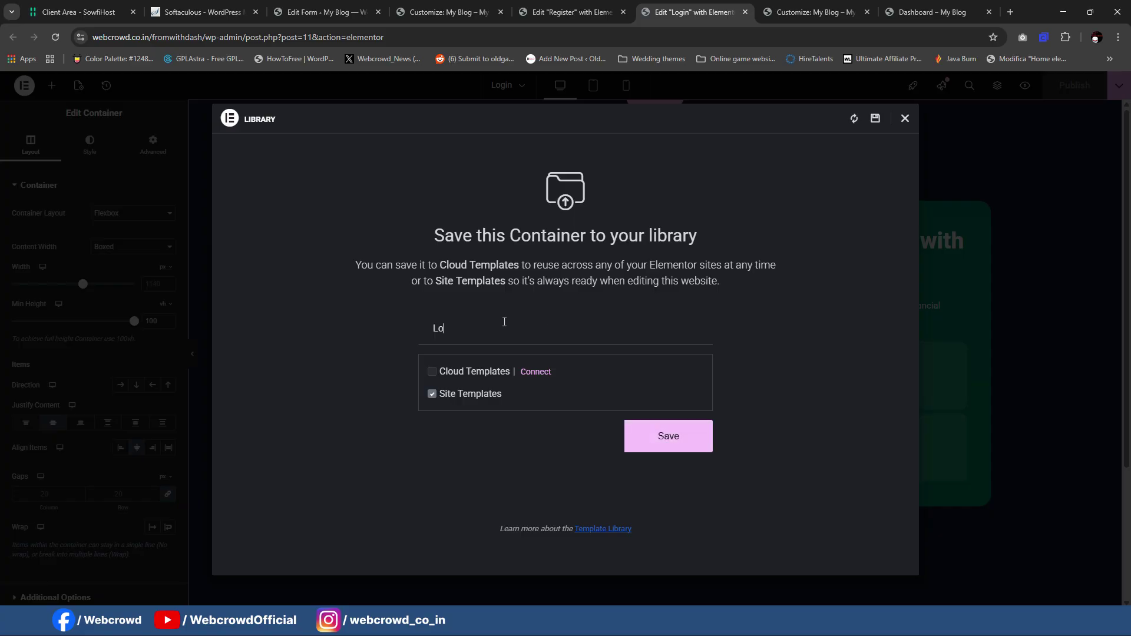
left_click(689, 446)
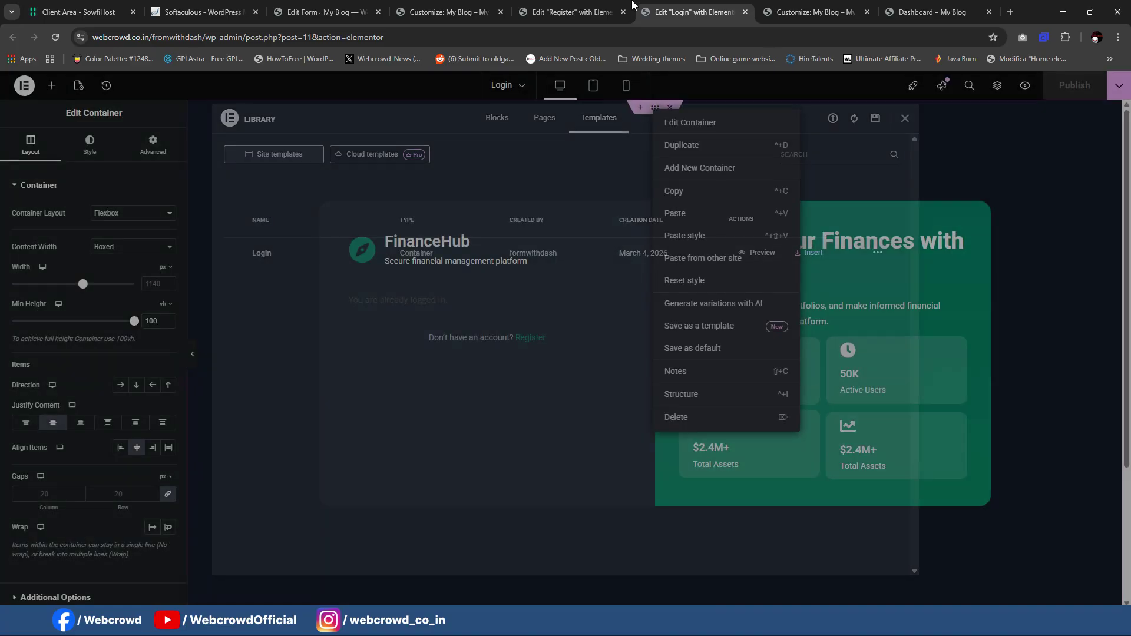
left_click(584, 12)
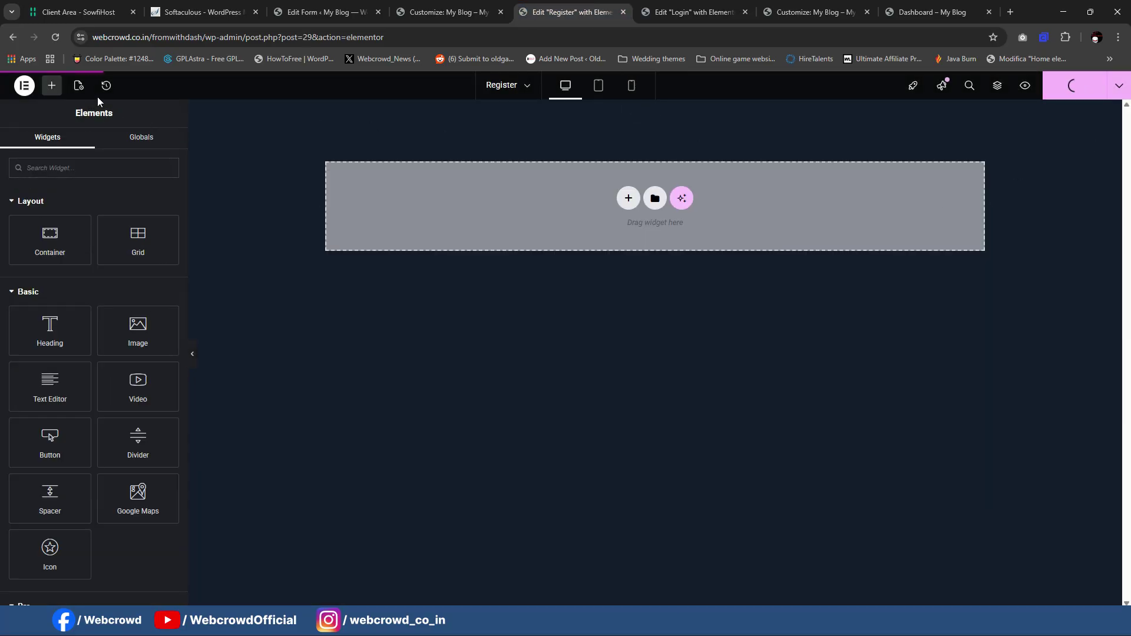
Step: Insert the saved Login template into the Register page and apply its container settings
left_click(628, 199)
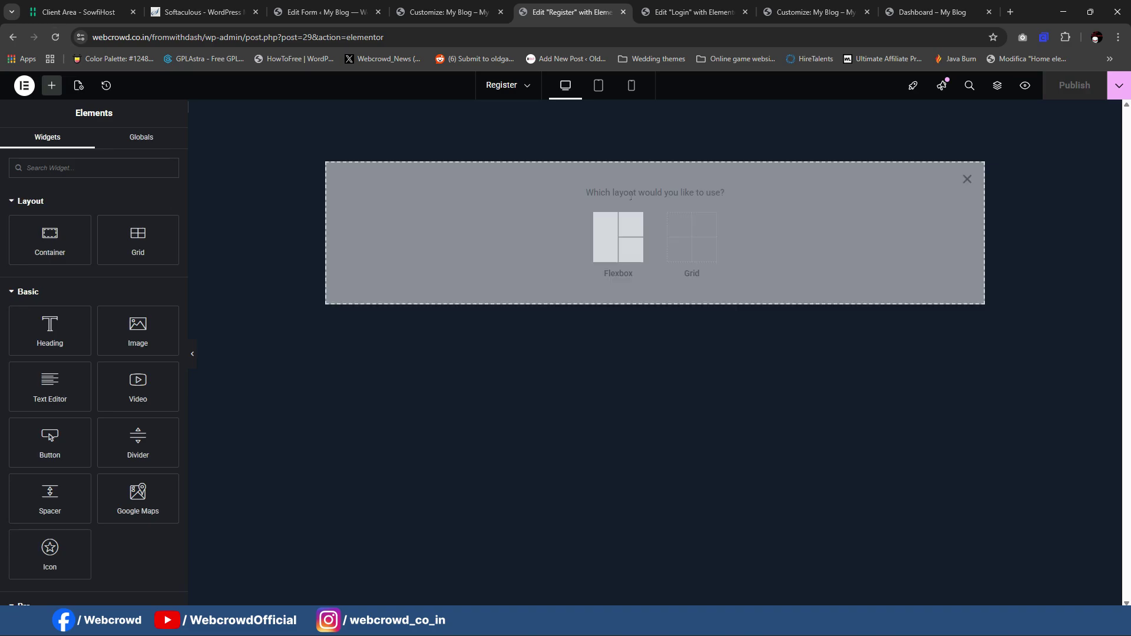
left_click(968, 179)
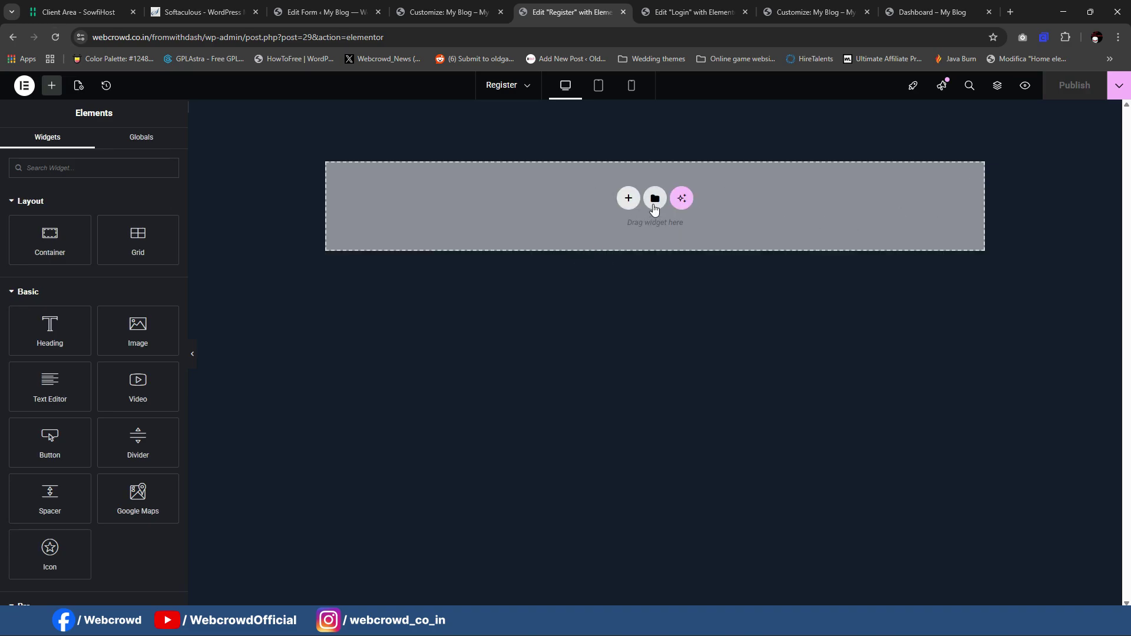
left_click(654, 200)
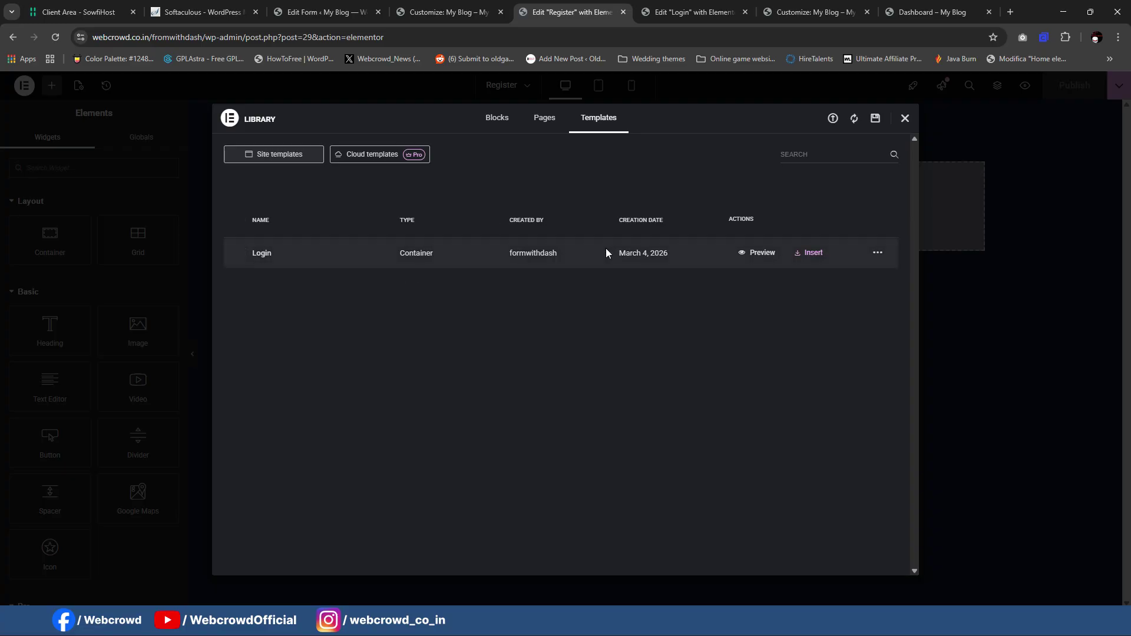
left_click(818, 255)
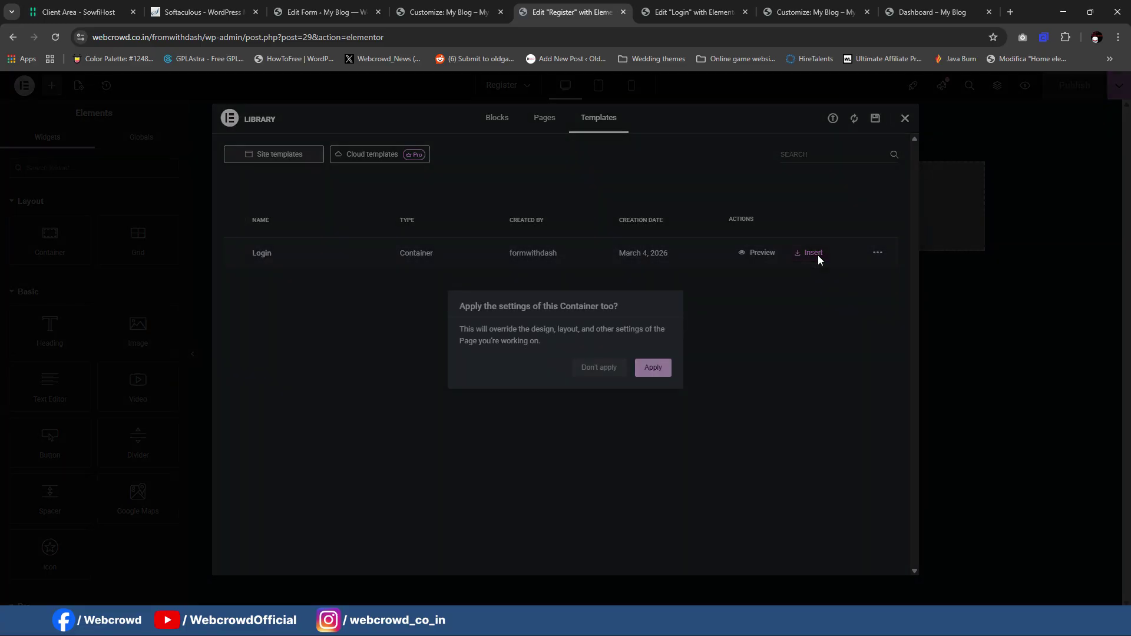
left_click(654, 370)
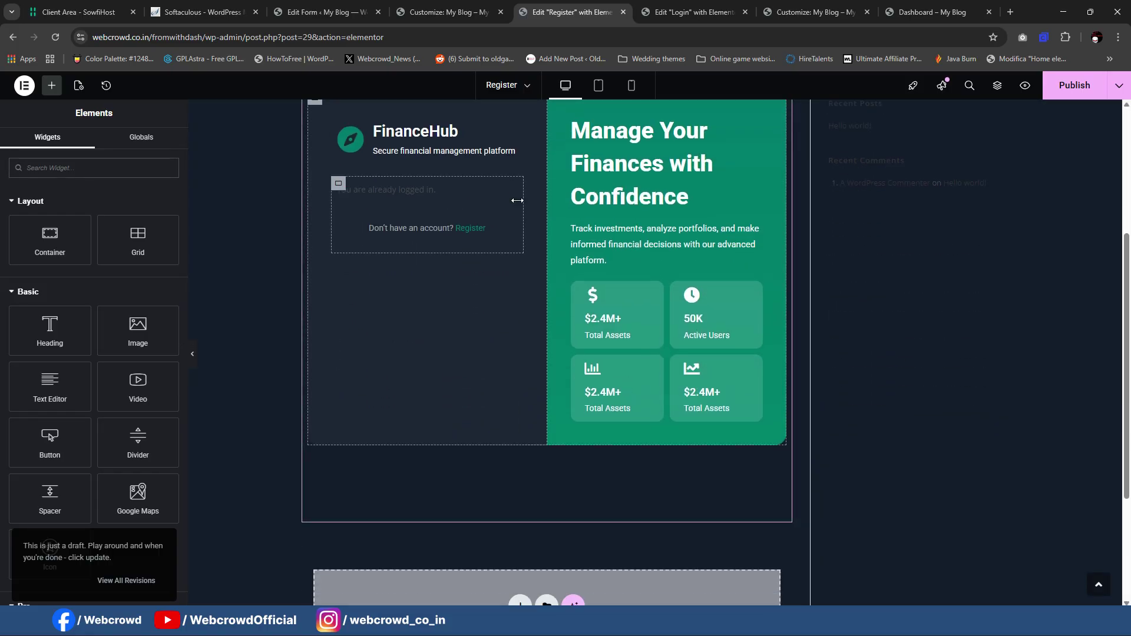
Step: Set the Register page layout to Elementor Canvas and select the FinanceHub logo box
left_click(78, 86)
left_click(112, 491)
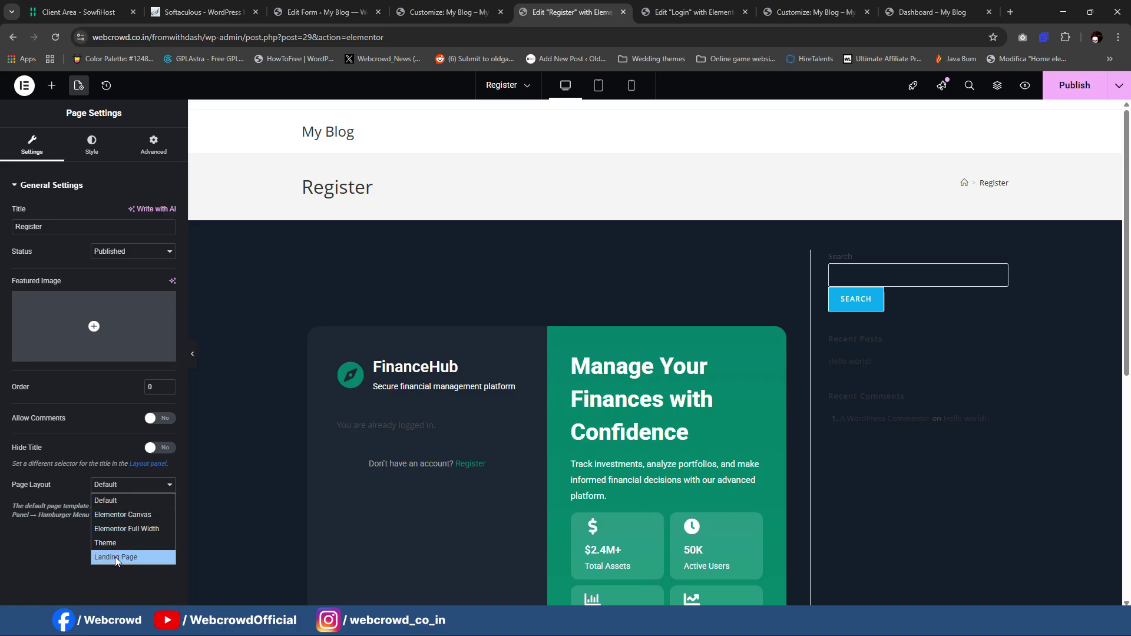
left_click(109, 516)
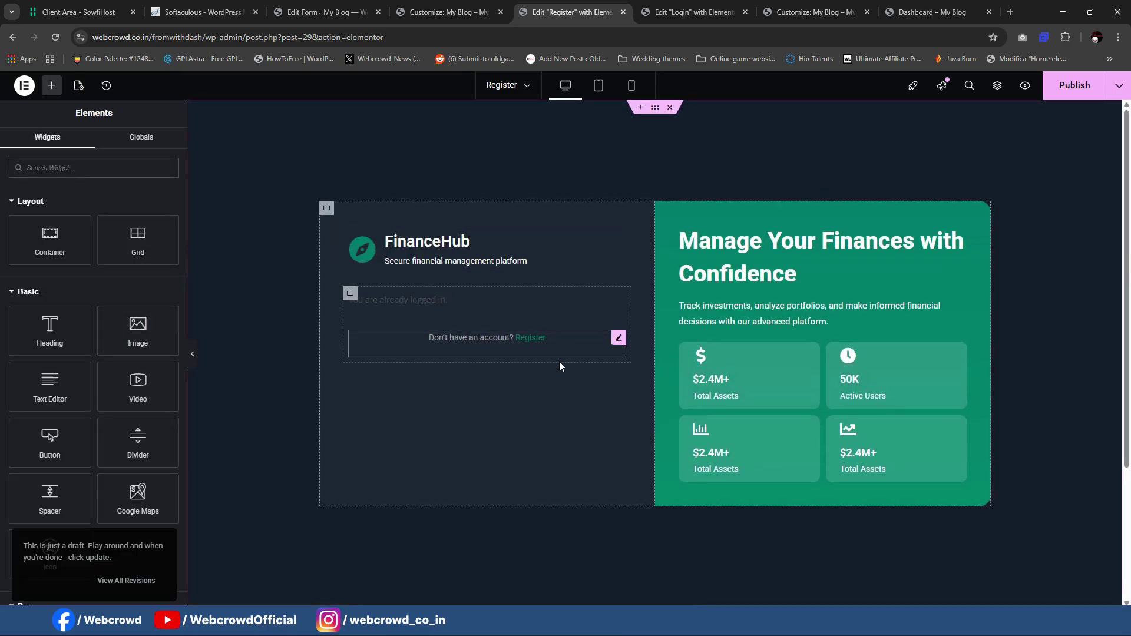
left_click(426, 232)
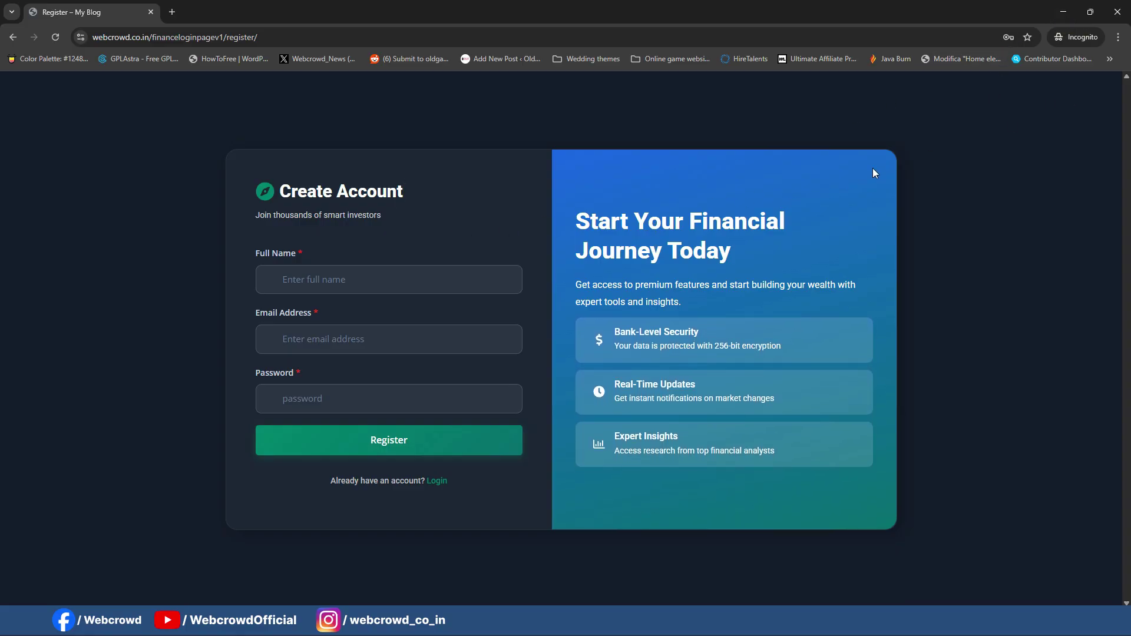
Step: Copy the 'Start Your Financial Journey Today' heading from the reference register page
left_click_drag(569, 219, 793, 244)
key("ctrl+c")
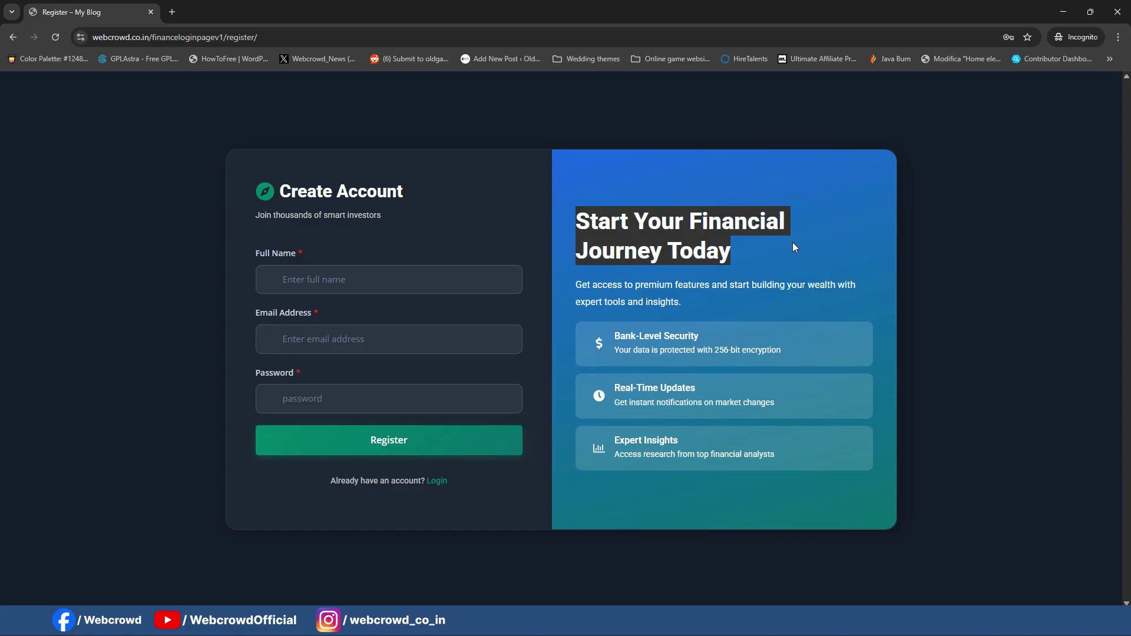
left_click(1064, 13)
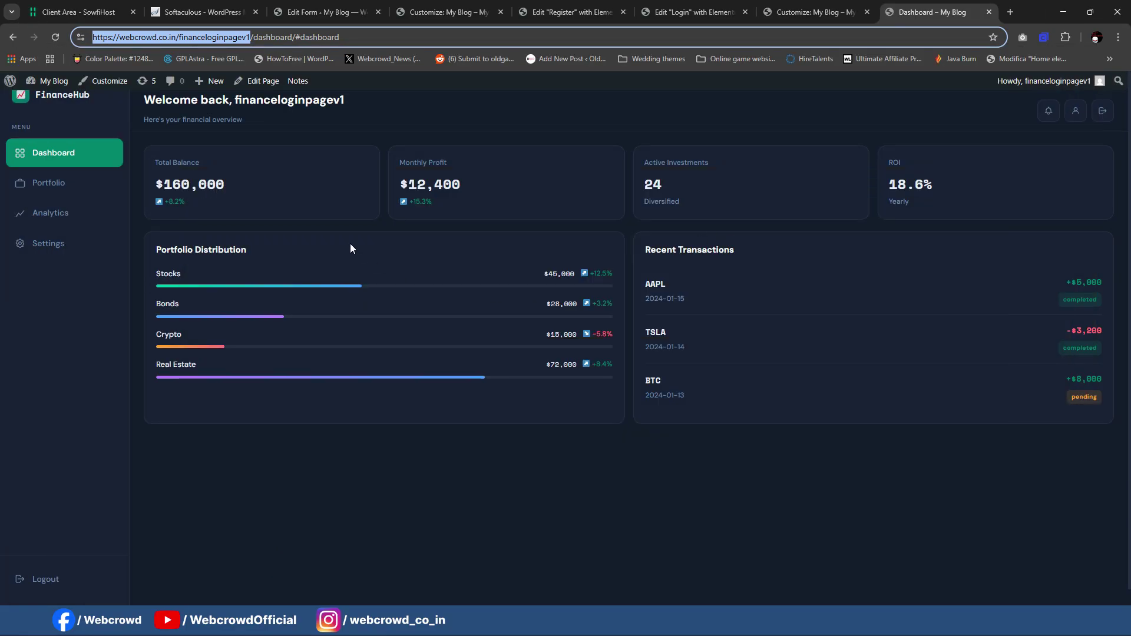
left_click(564, 10)
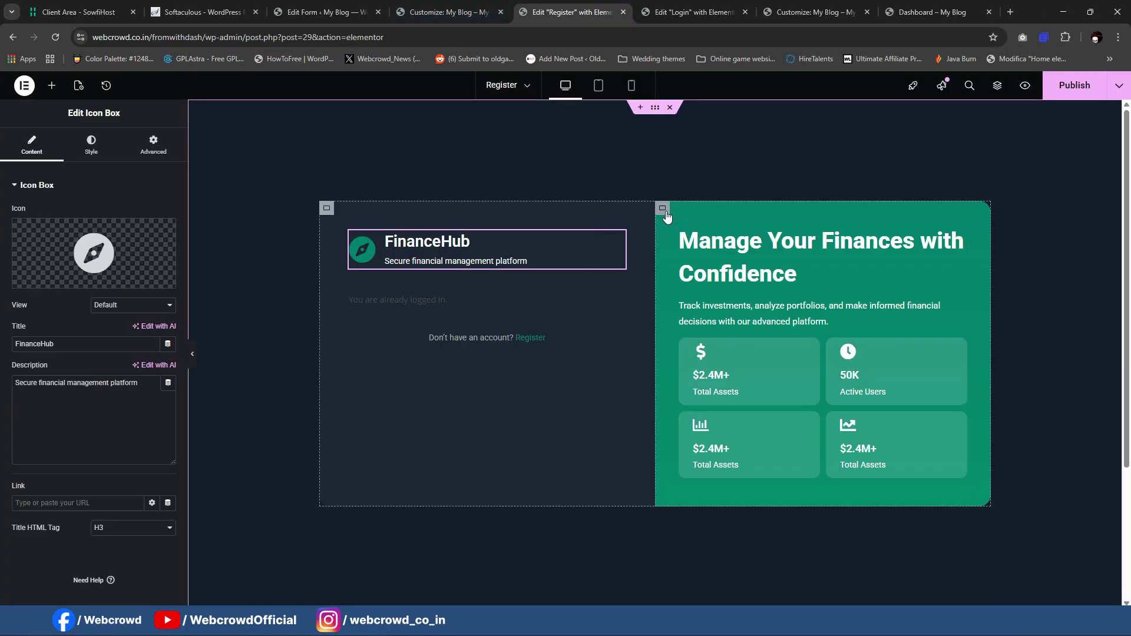
Step: Give the right-hand column a gradient background starting from Primary deepened to #108FC5
left_click(663, 210)
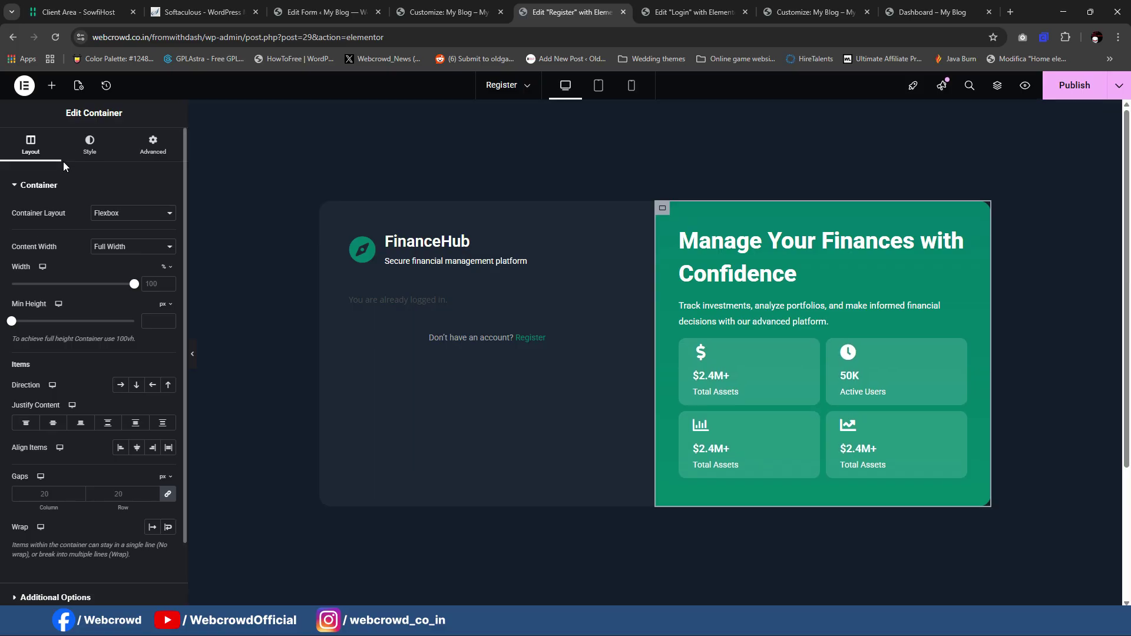
left_click(90, 145)
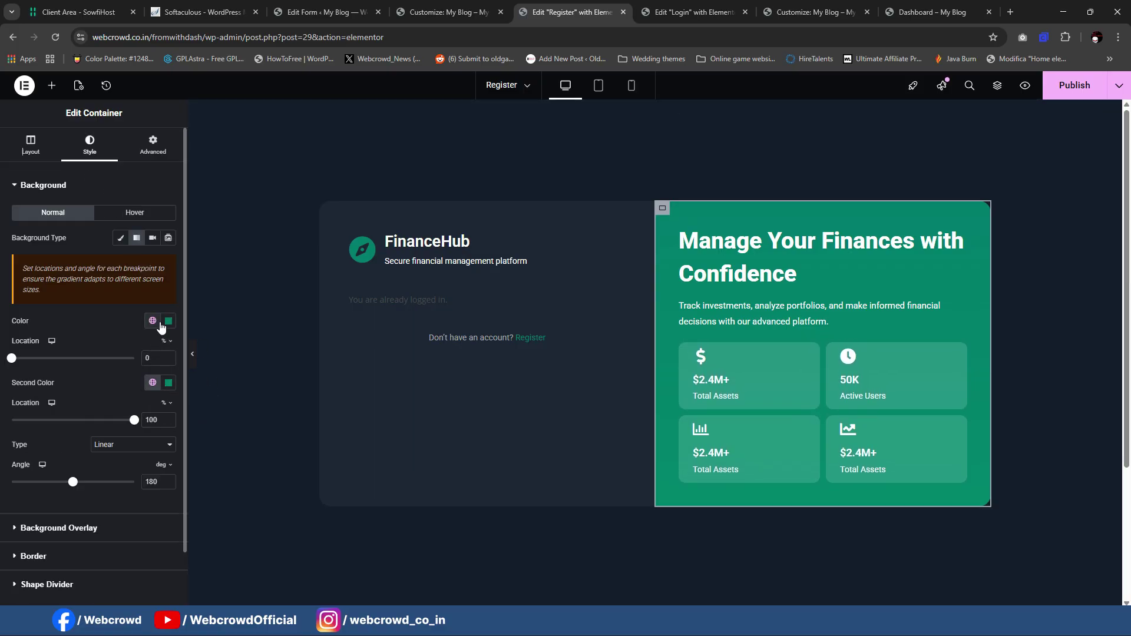
left_click(154, 323)
left_click(138, 377)
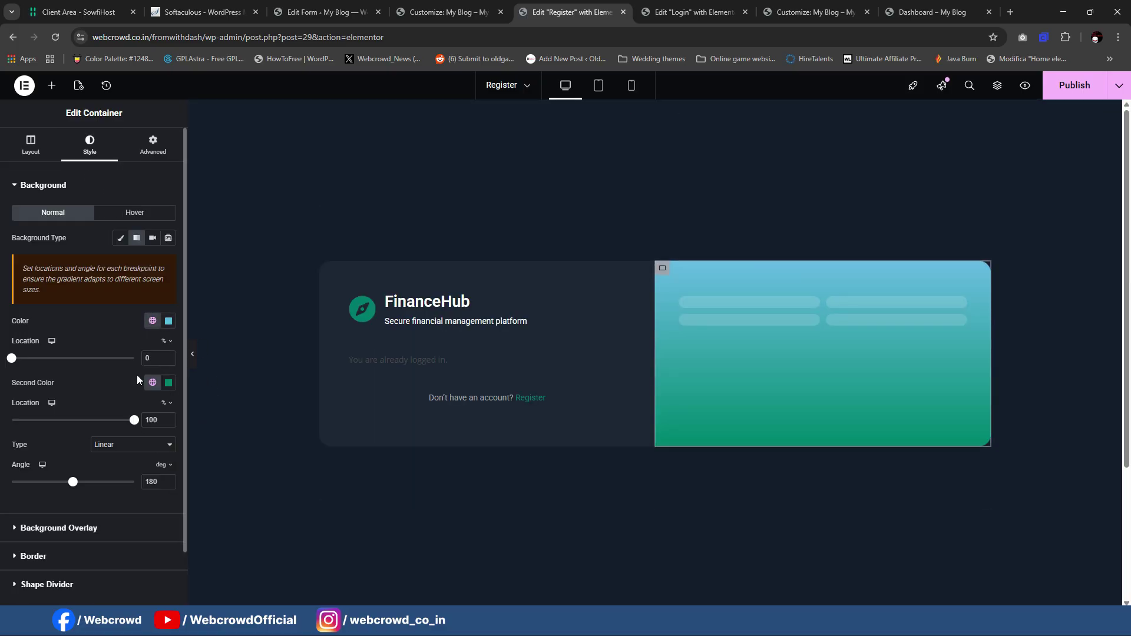
left_click(168, 322)
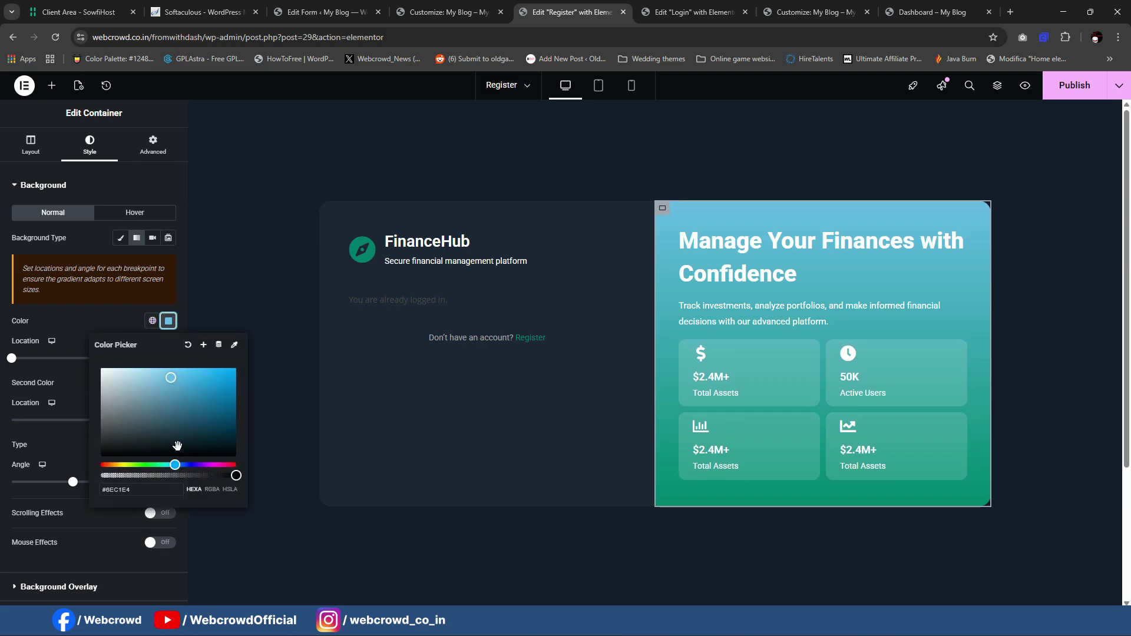
left_click_drag(197, 381, 225, 388)
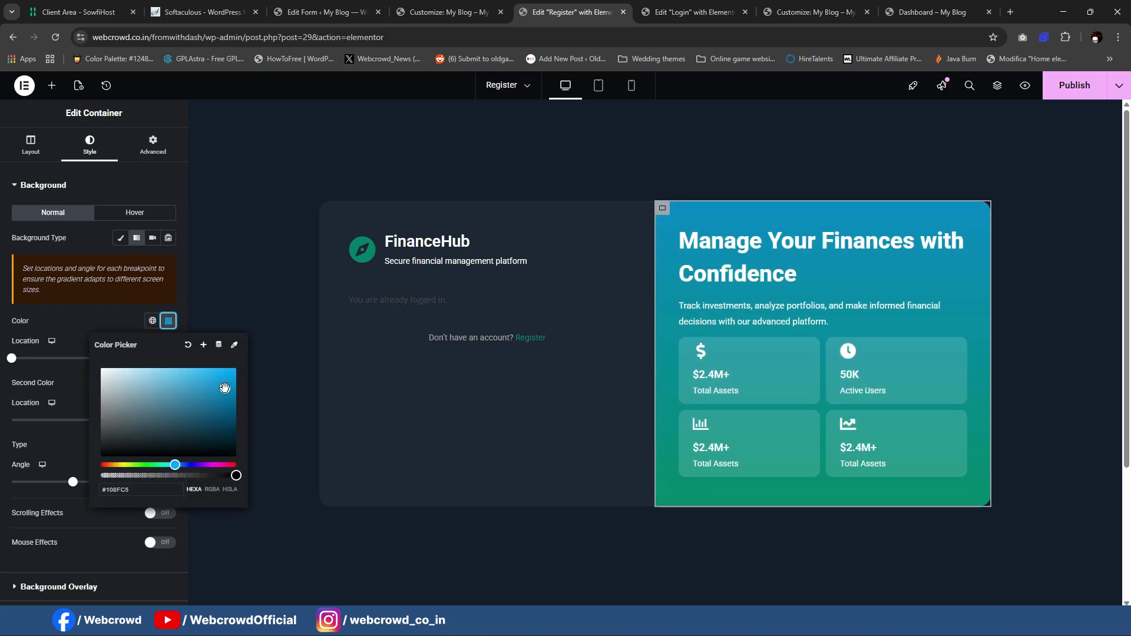
left_click(66, 486)
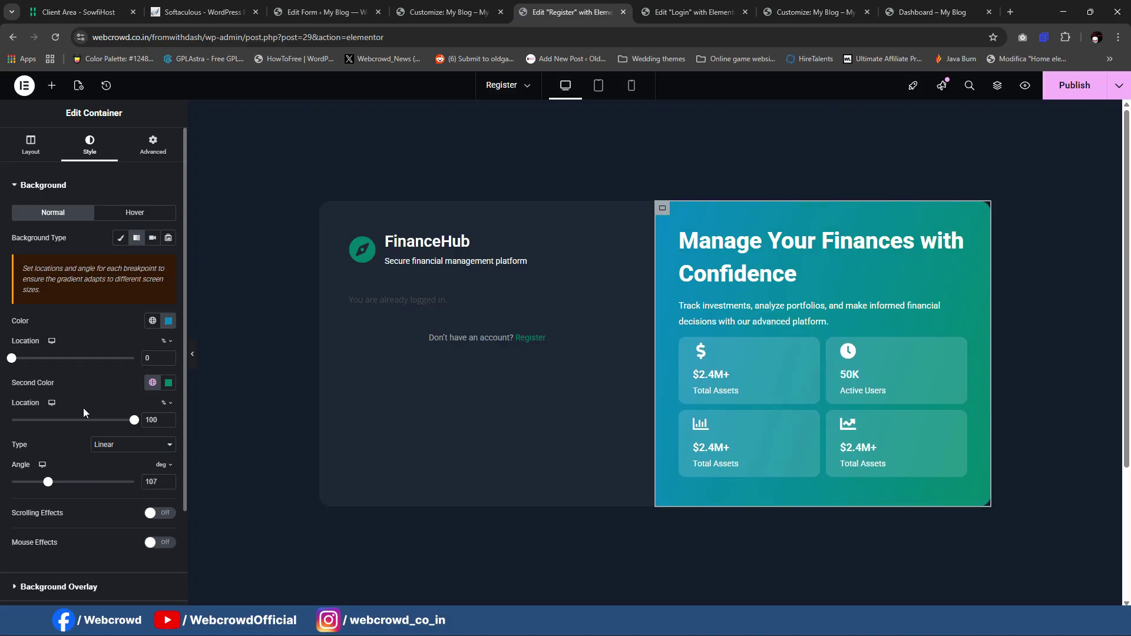
left_click(819, 256)
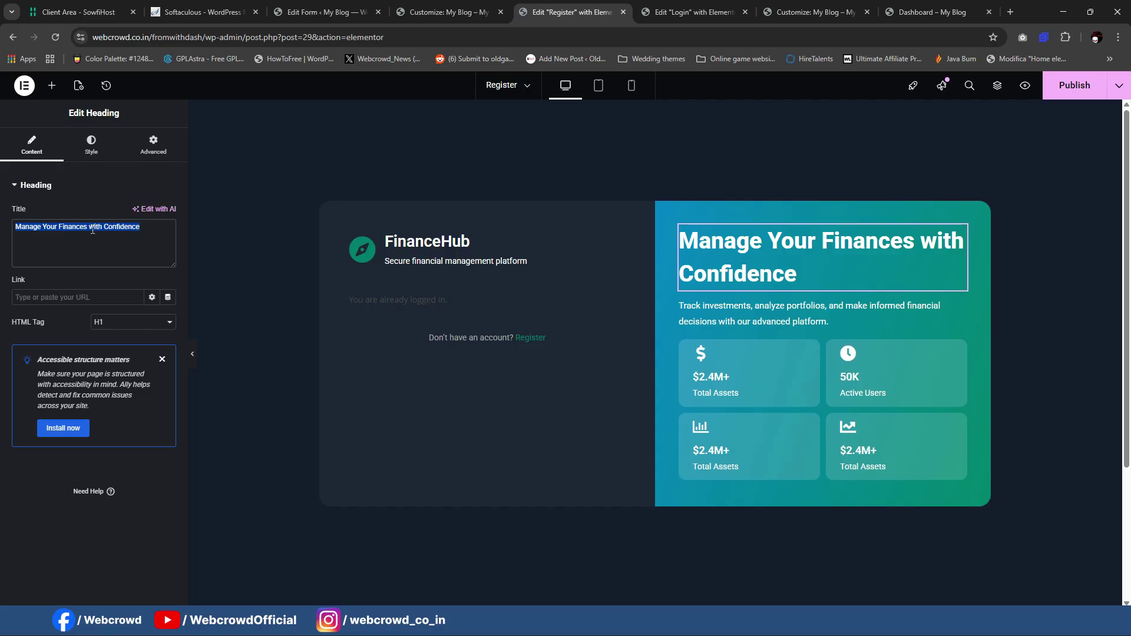
Step: Paste the new promo heading text and set its line height to 50px
key("ctrl+v")
left_click(92, 145)
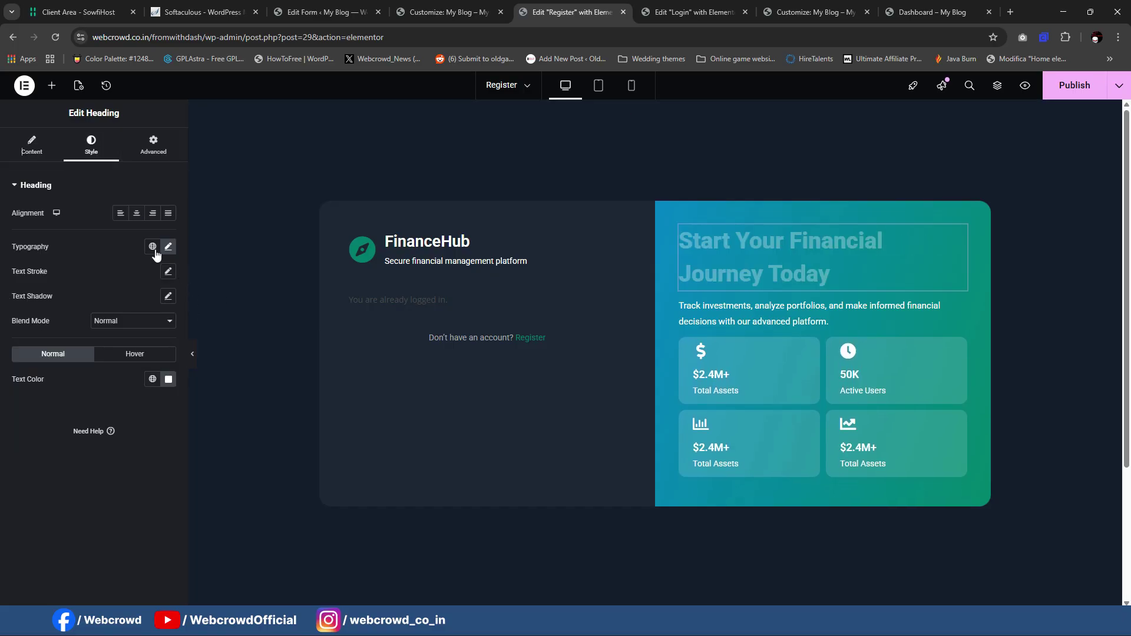
left_click(168, 246)
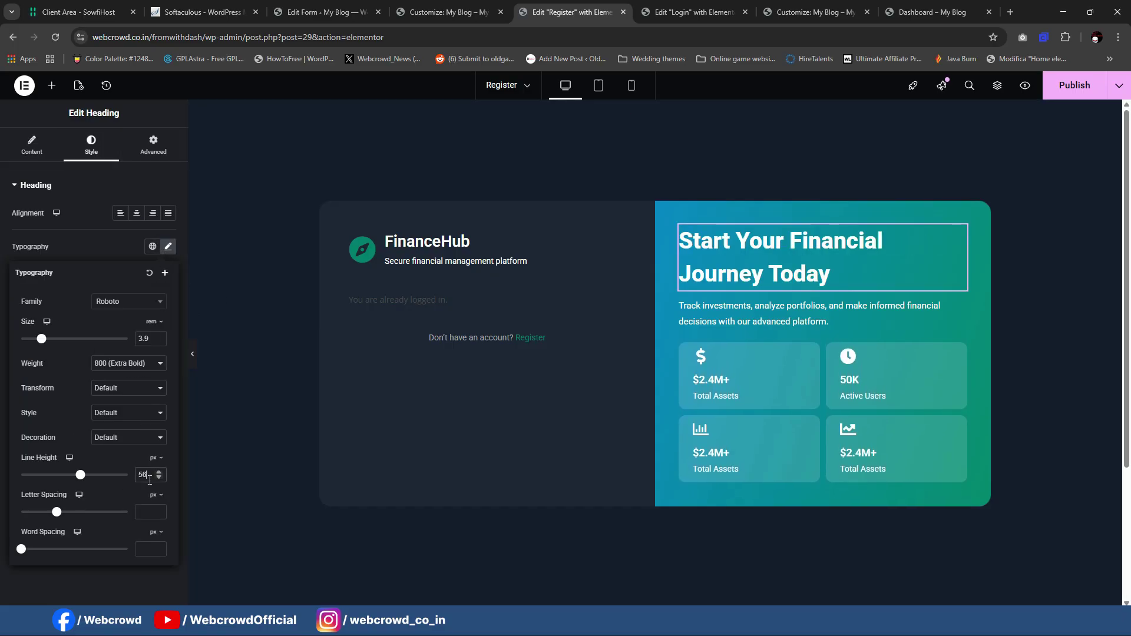
key("Down")
key("Down")
key("Down")
key("Down")
key("Down")
key("Down")
key("Down")
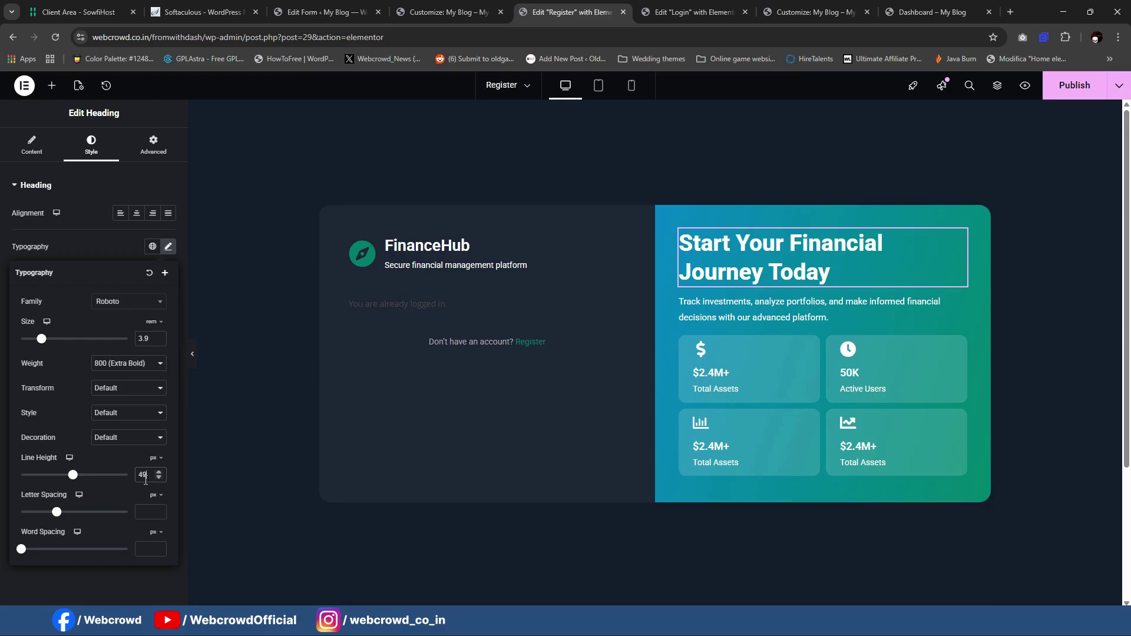
key("Up")
Step: Replace the promo paragraph with the premium-features blurb copied from the reference page
mouse_move(697, 623)
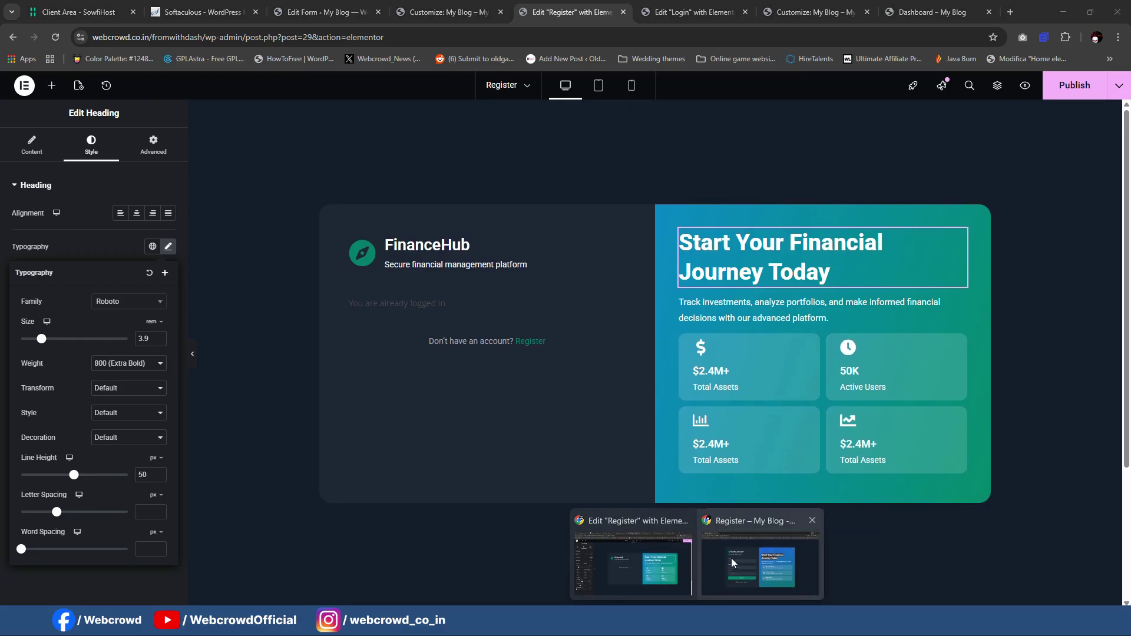
left_click(745, 560)
left_click_drag(576, 285, 698, 305)
key("ctrl+c")
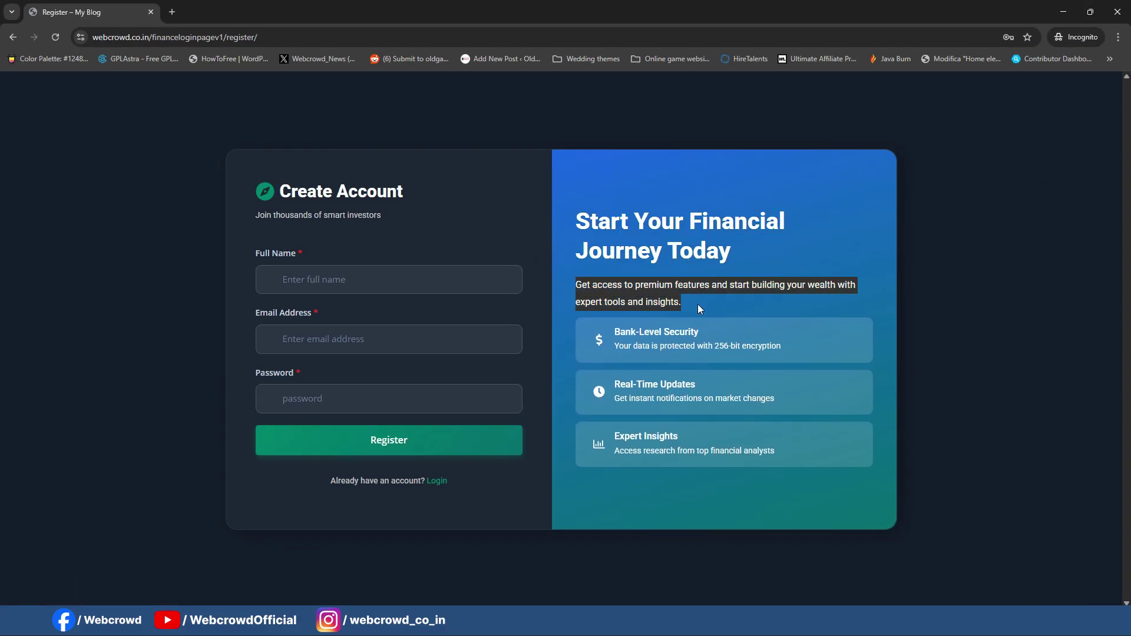
left_click(1063, 12)
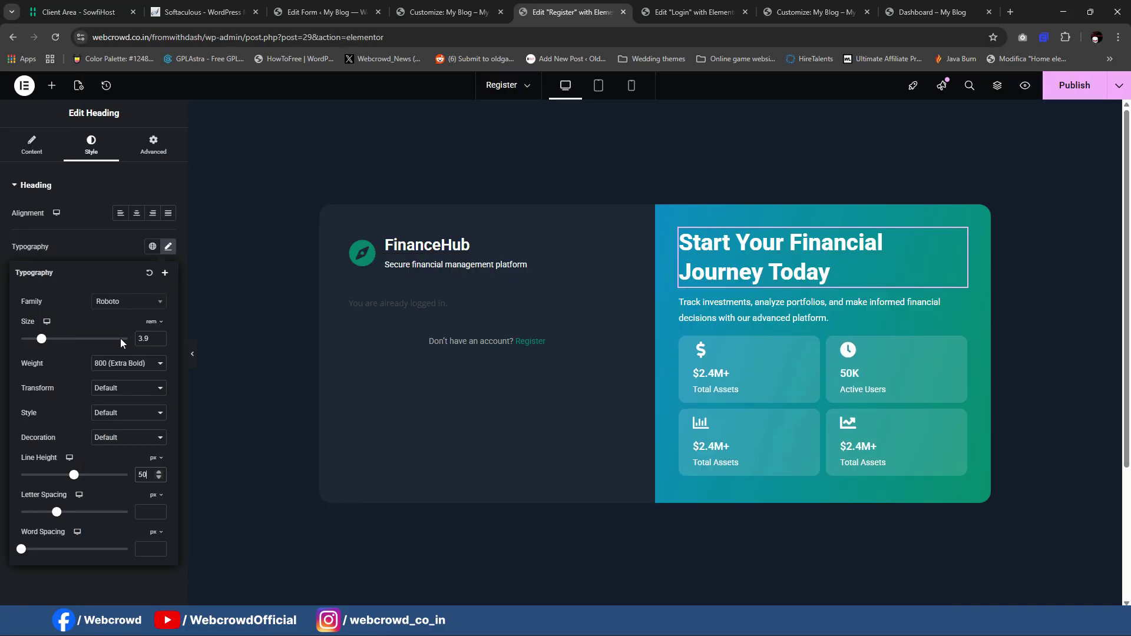
left_click(819, 310)
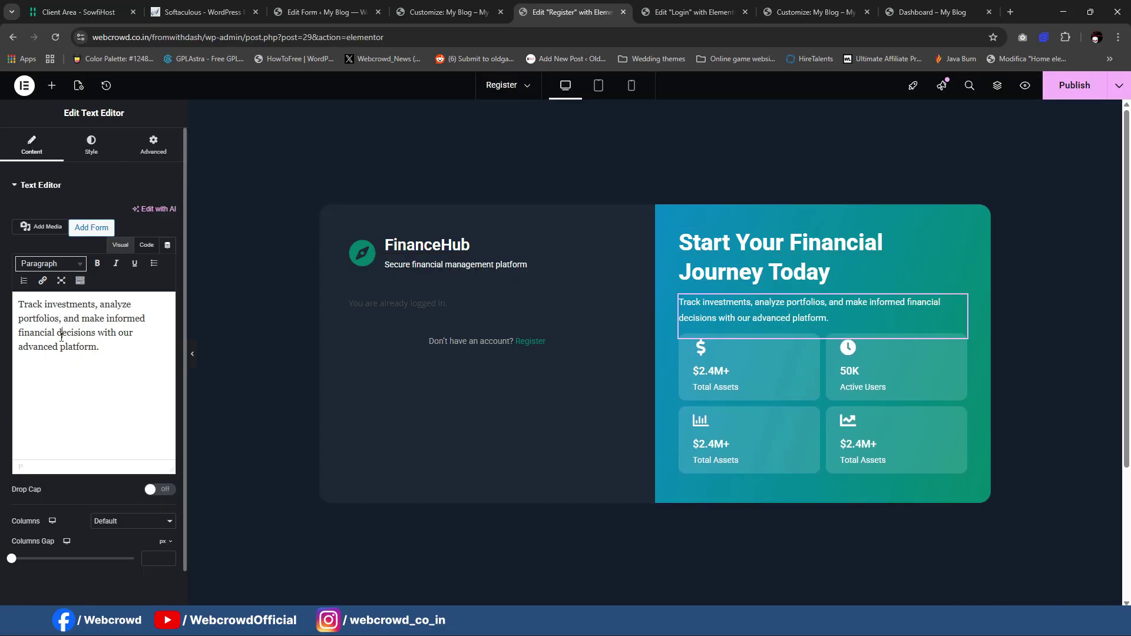
key("ctrl+a")
key("ctrl+v")
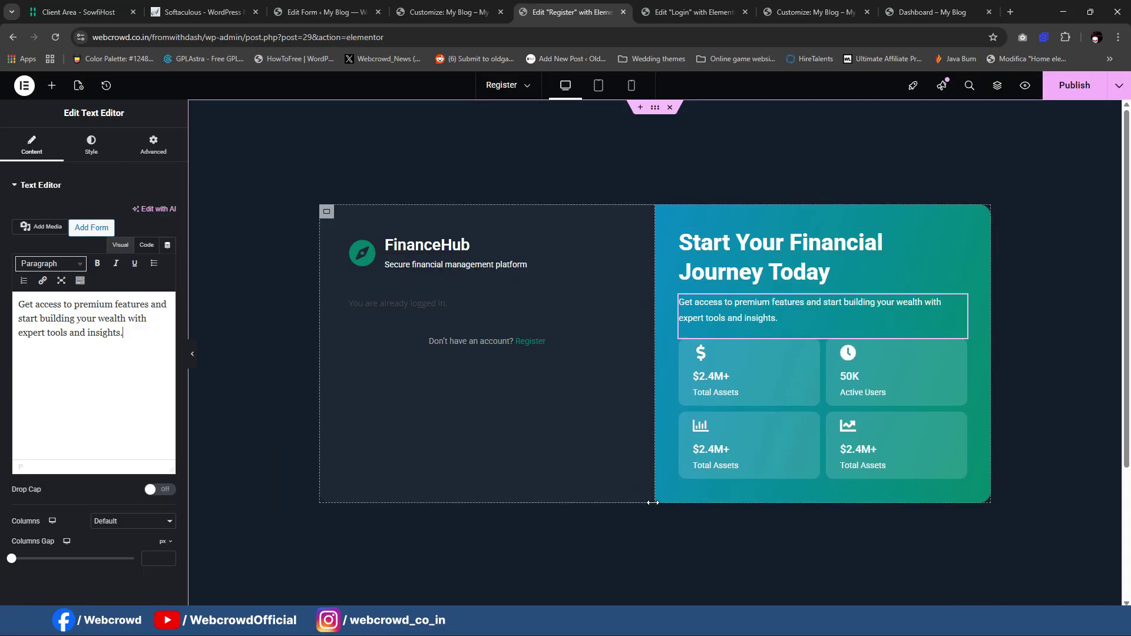
mouse_move(697, 623)
left_click(730, 580)
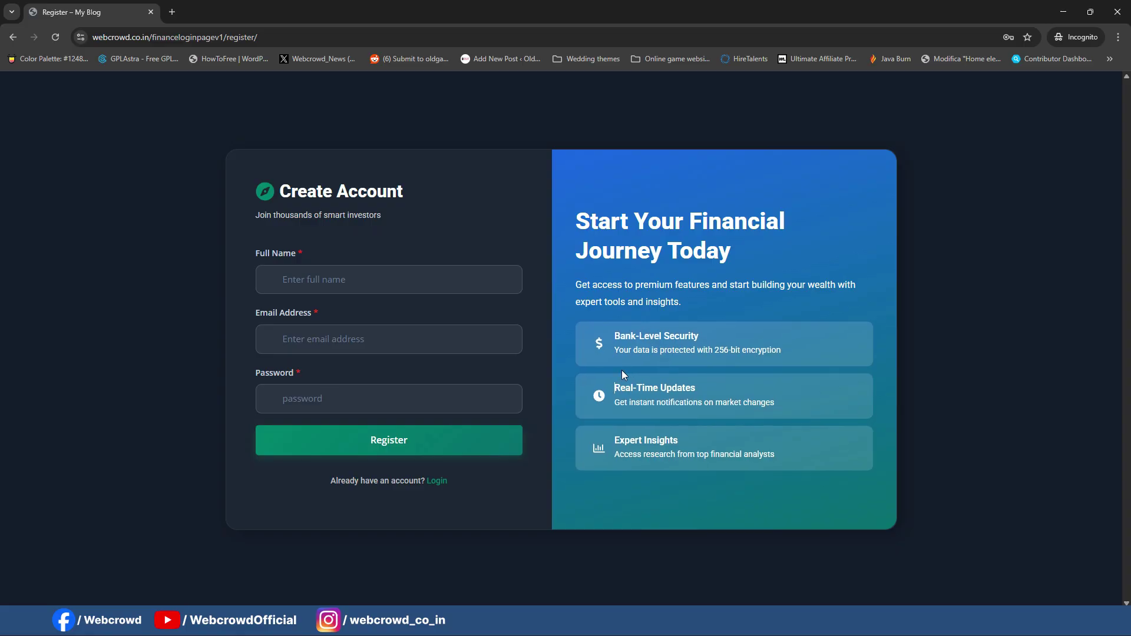
left_click(1064, 12)
left_click(687, 353)
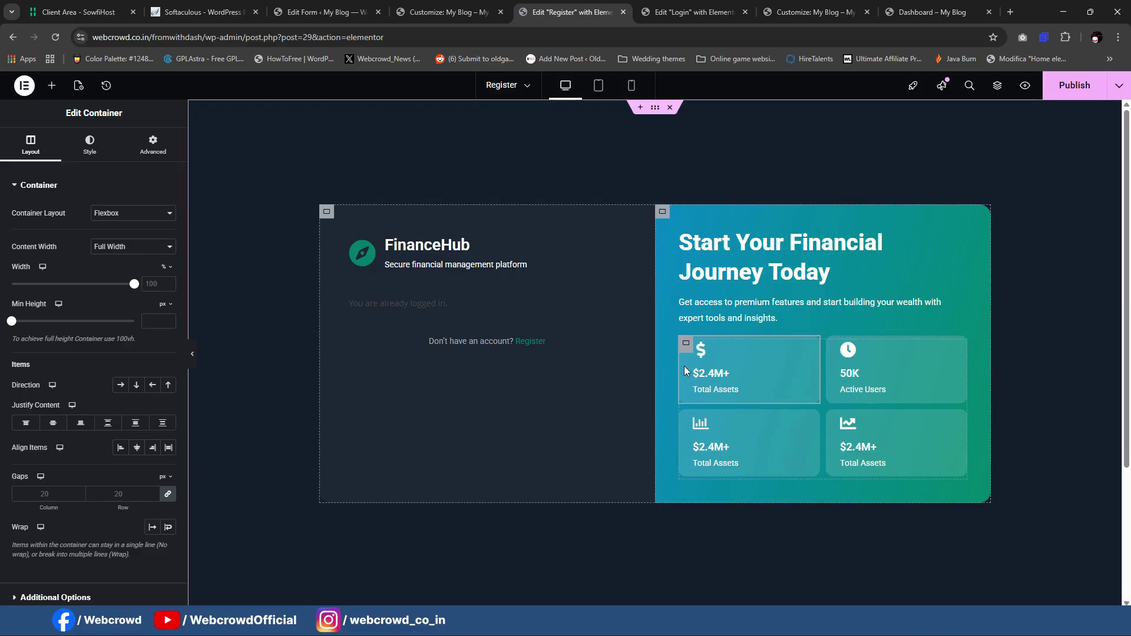
Step: Set the stat cards' grid to a single column via the Structure navigator
right_click(688, 354)
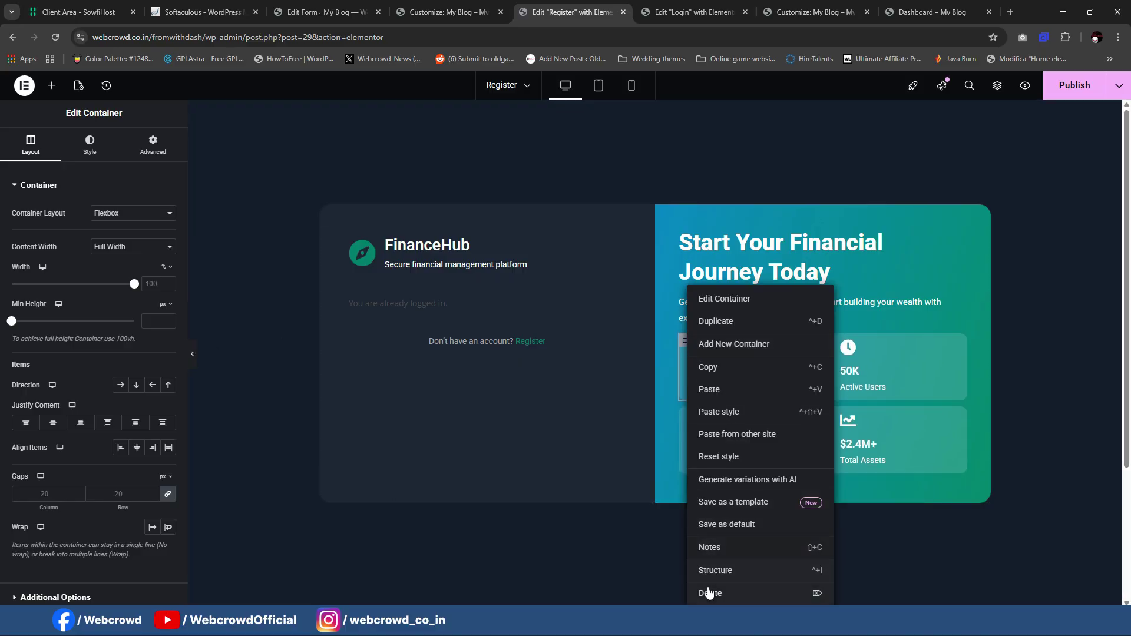
left_click(766, 571)
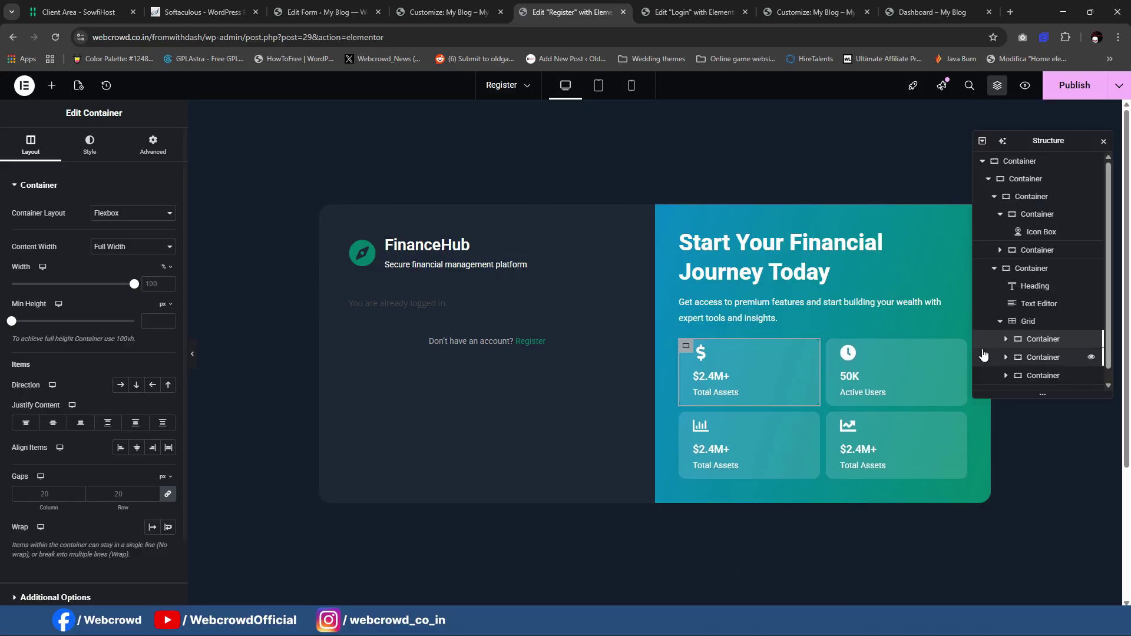
left_click(1035, 327)
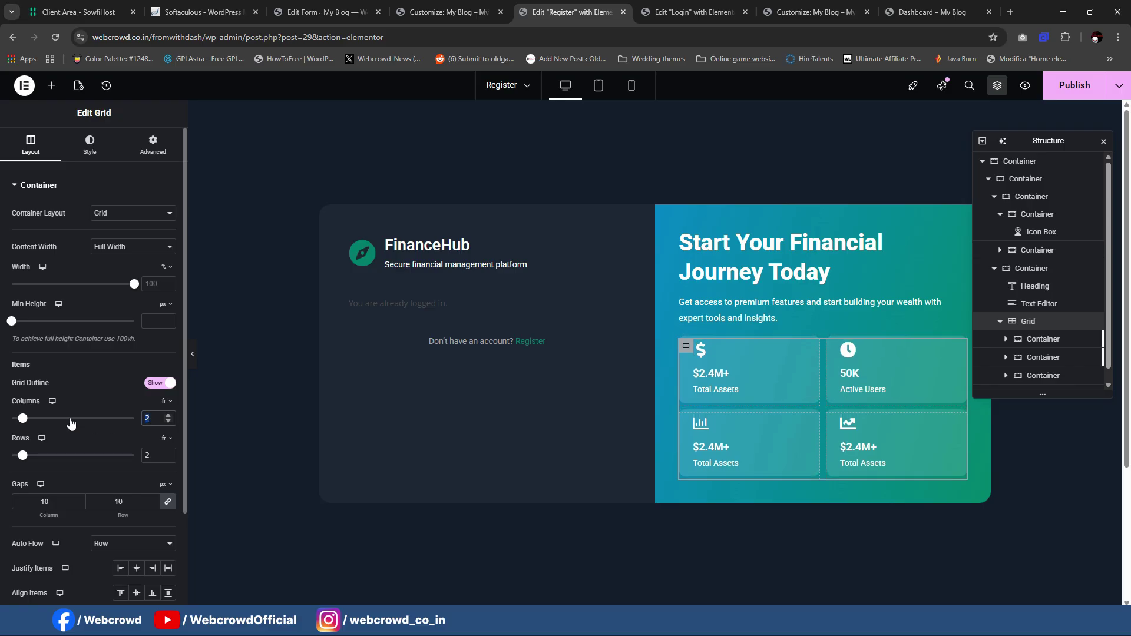
type("1")
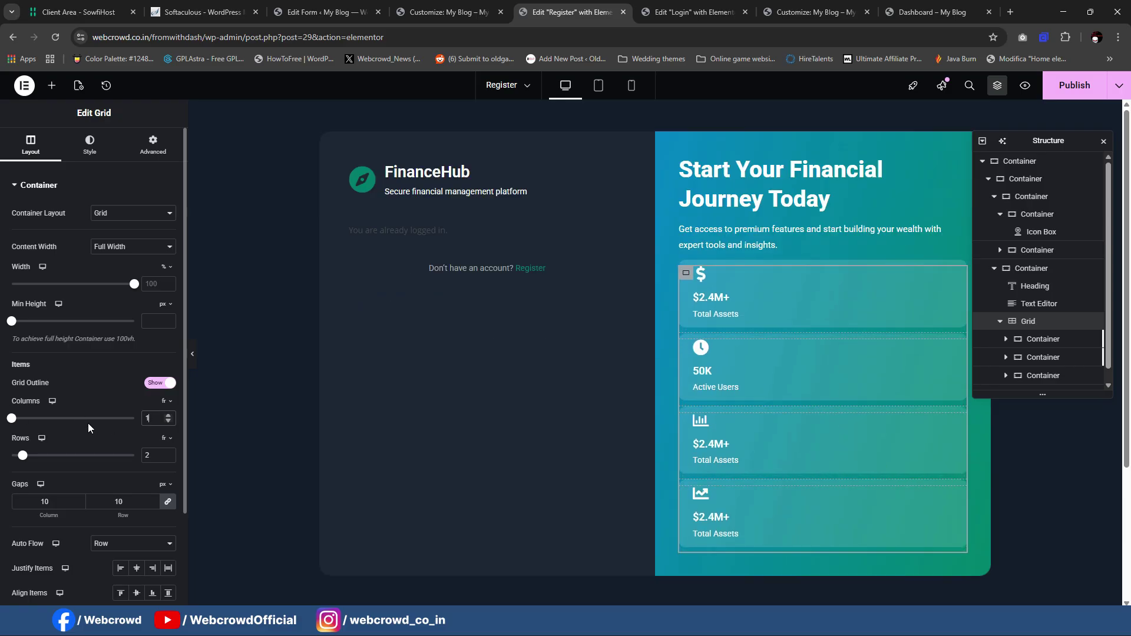
Step: Set Icon Position to Start on all four stat card icon boxes
left_click(777, 302)
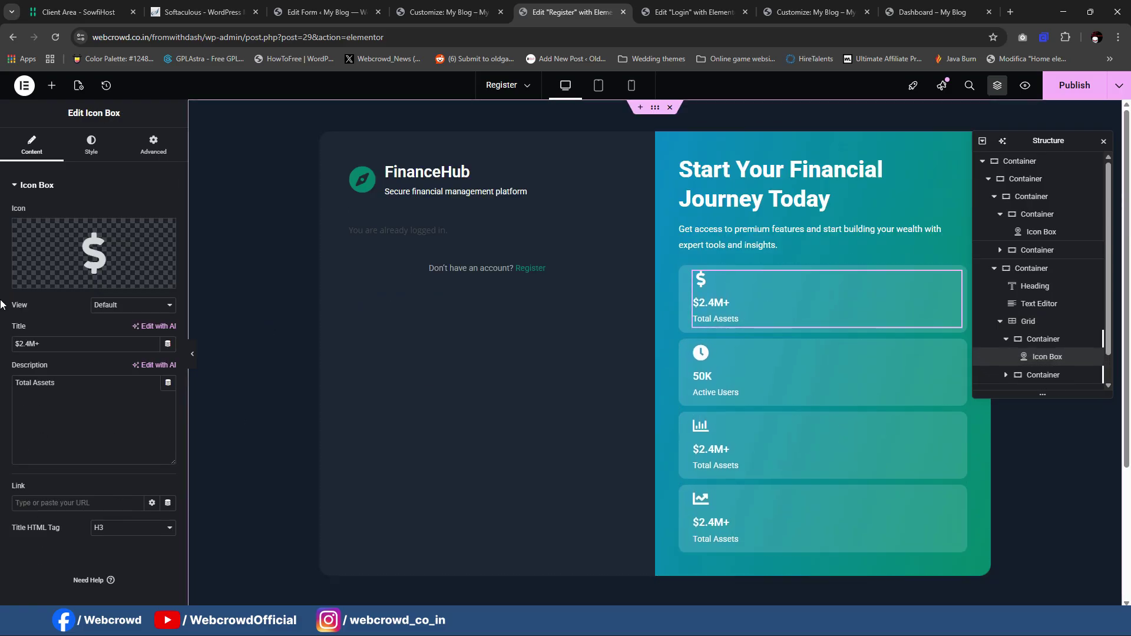
left_click(91, 152)
left_click(121, 213)
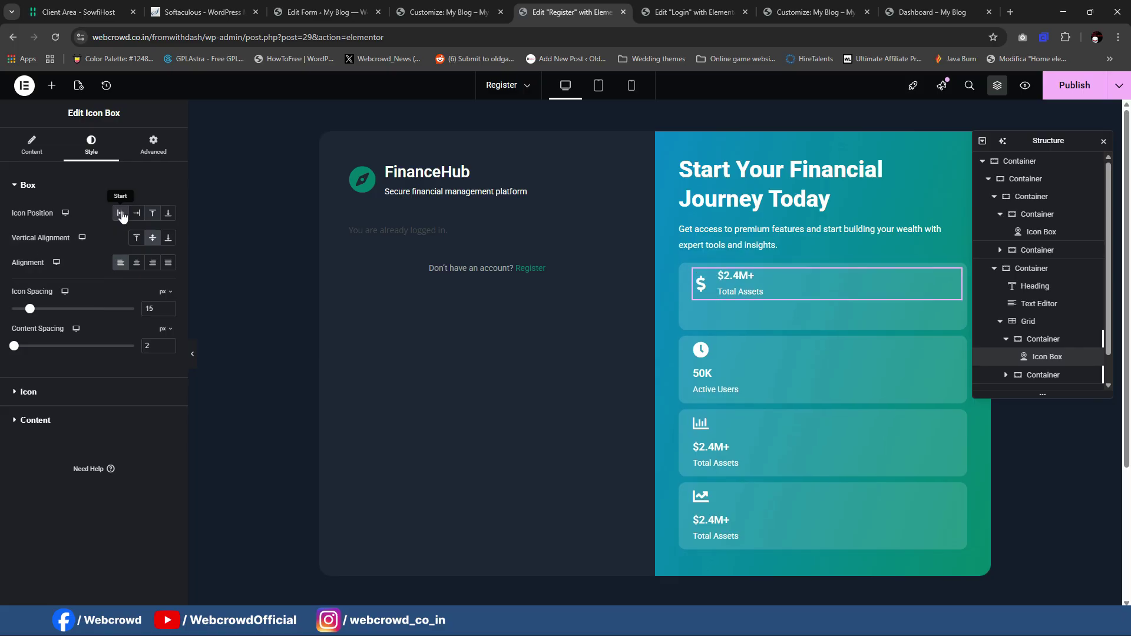
left_click(764, 366)
left_click(91, 152)
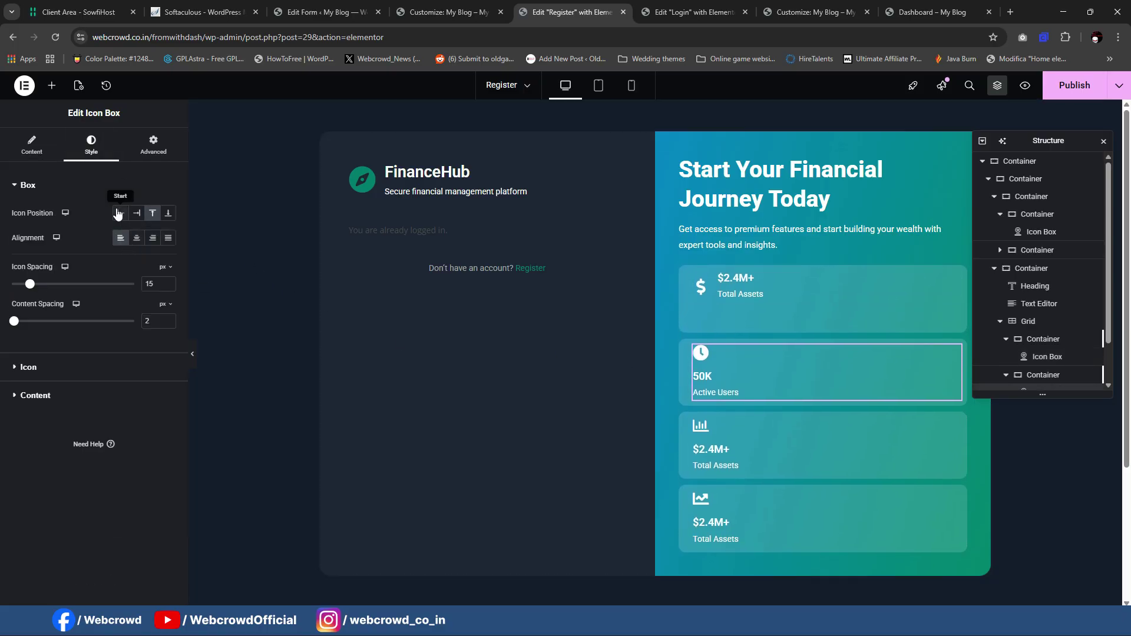
left_click(120, 213)
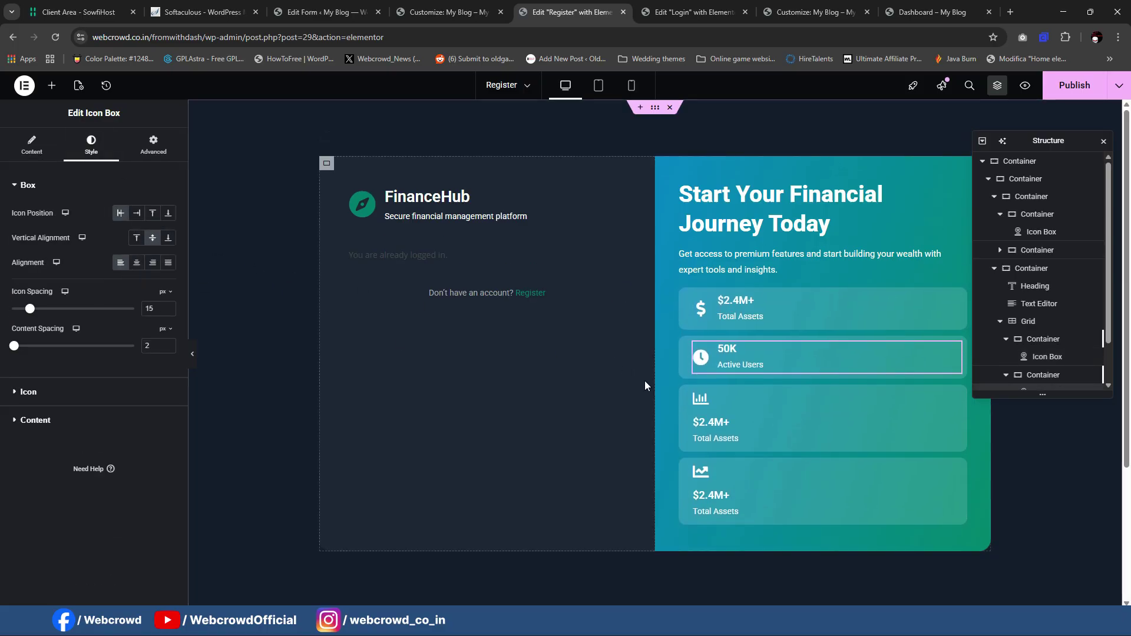
left_click(92, 144)
left_click(120, 213)
left_click(784, 458)
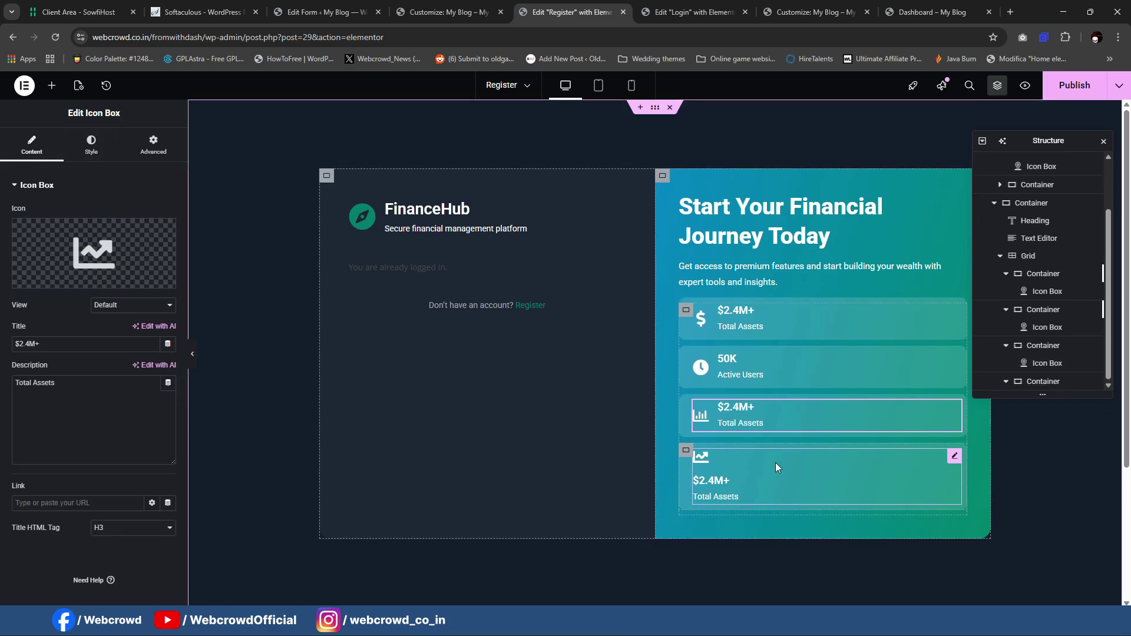
left_click(91, 145)
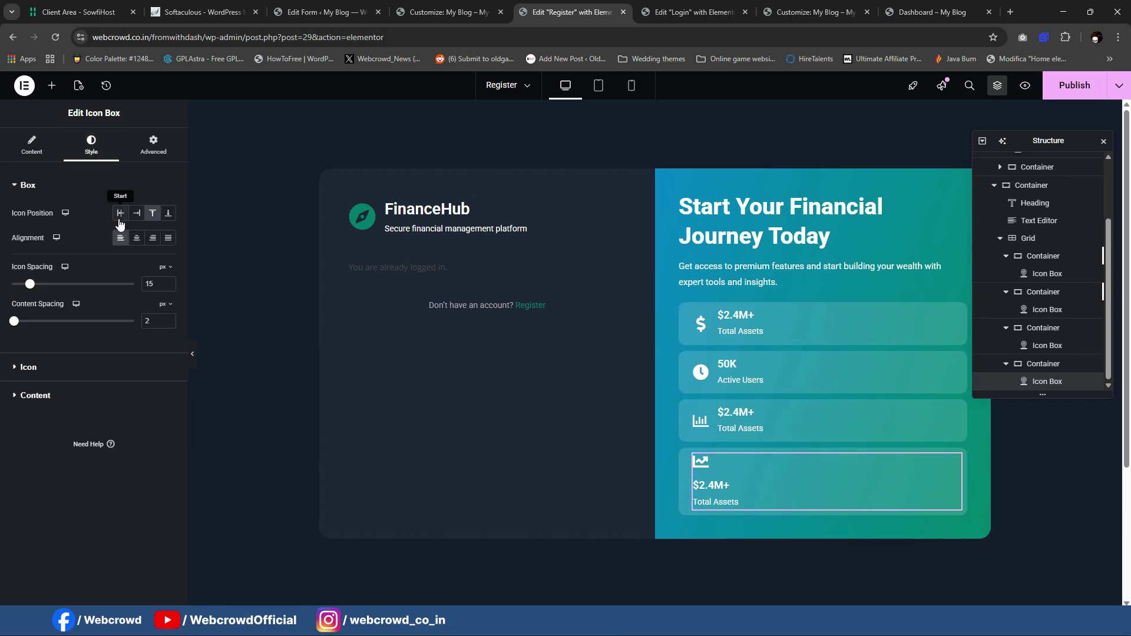
left_click(120, 213)
mouse_move(693, 634)
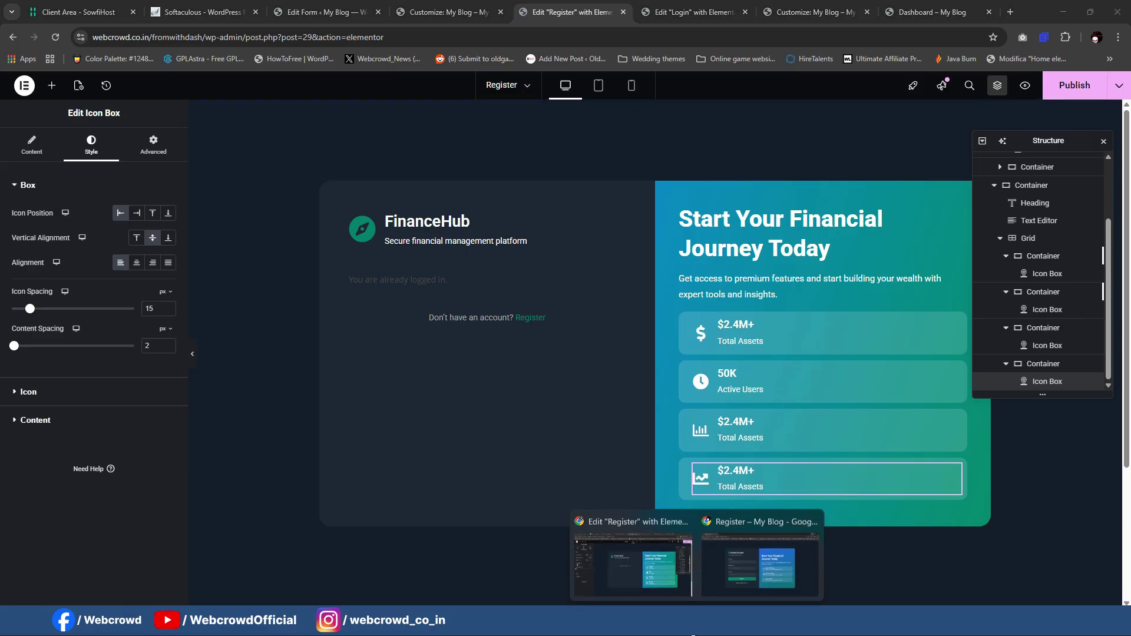
left_click(726, 558)
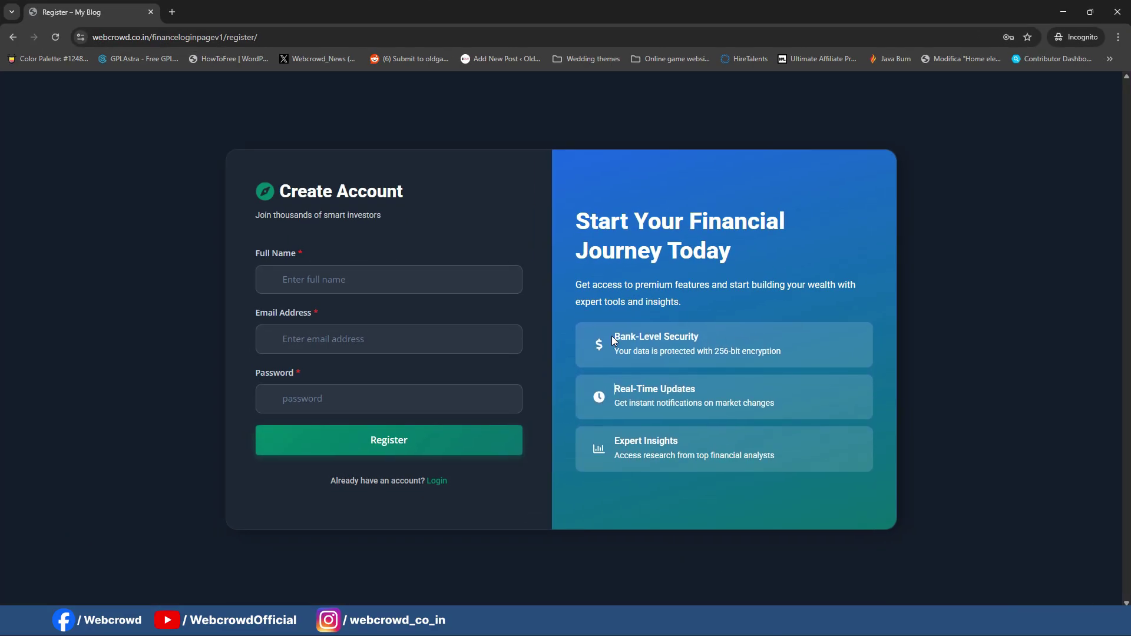
Step: Give the first card the Bank-Level Security title and 256-bit encryption description
left_click_drag(612, 337, 737, 341)
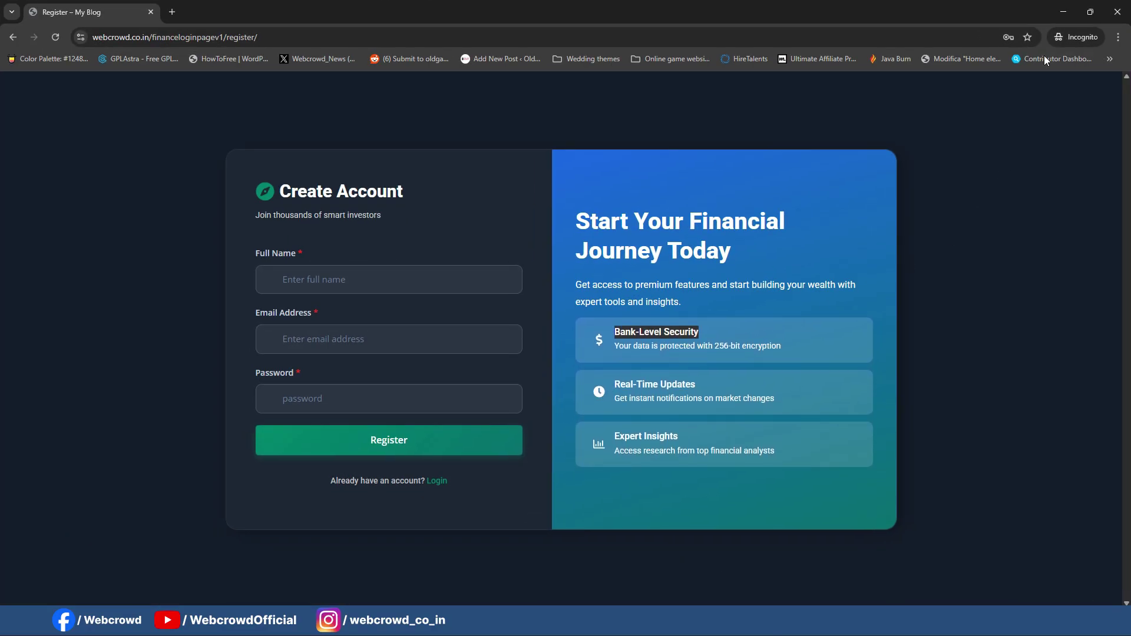
left_click(1063, 13)
left_click(734, 324)
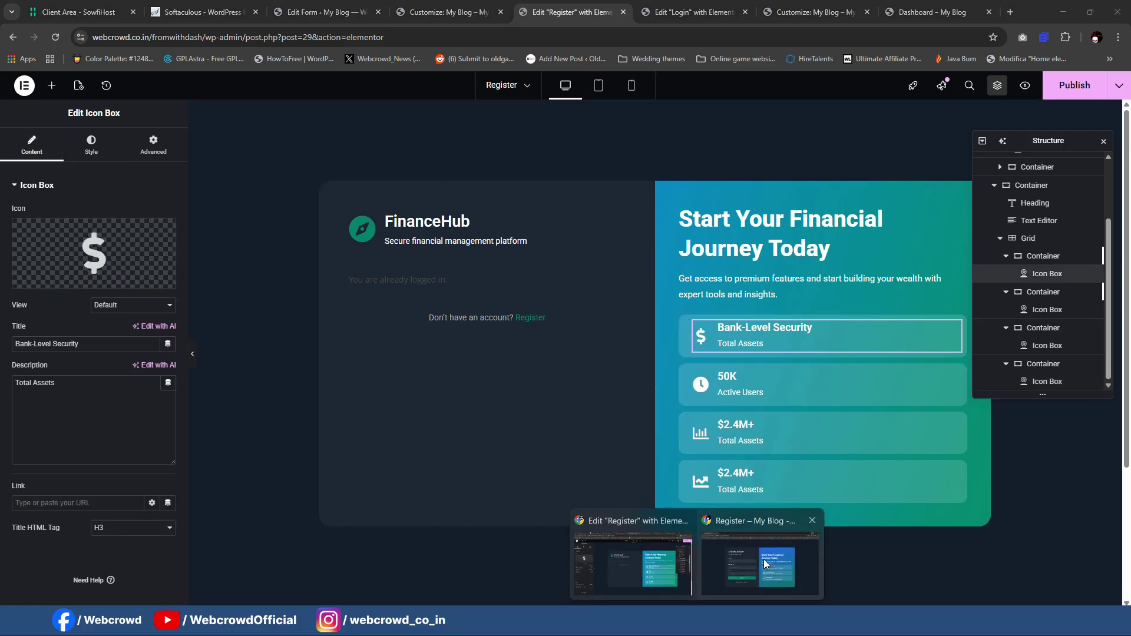
left_click(764, 563)
triple_click(820, 358)
key("ctrl+c")
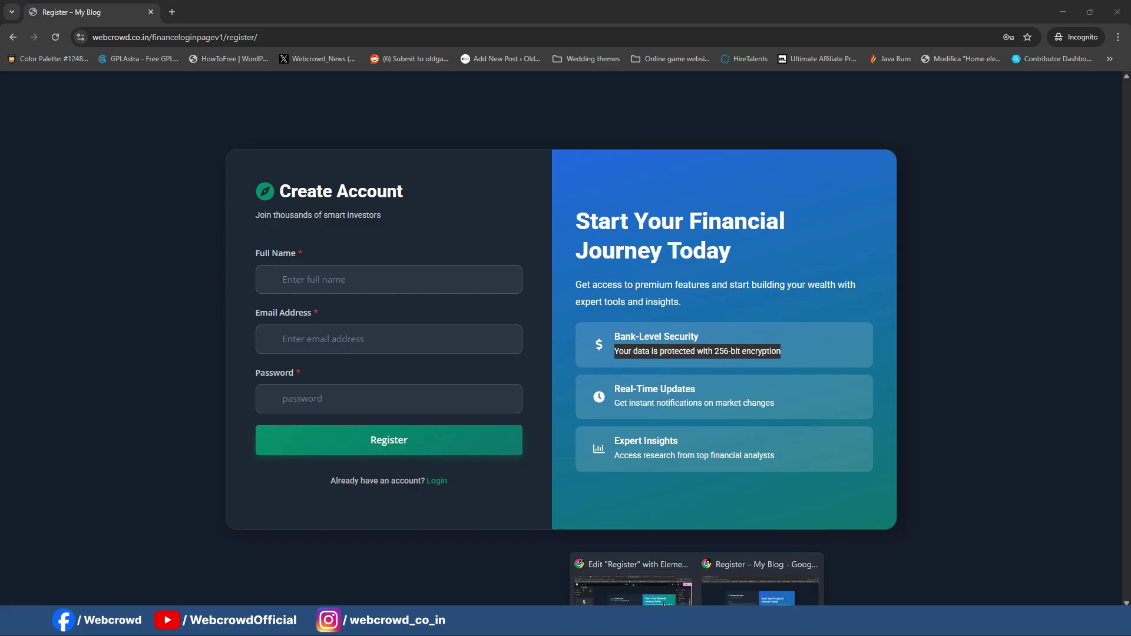
left_click(592, 568)
triple_click(124, 391)
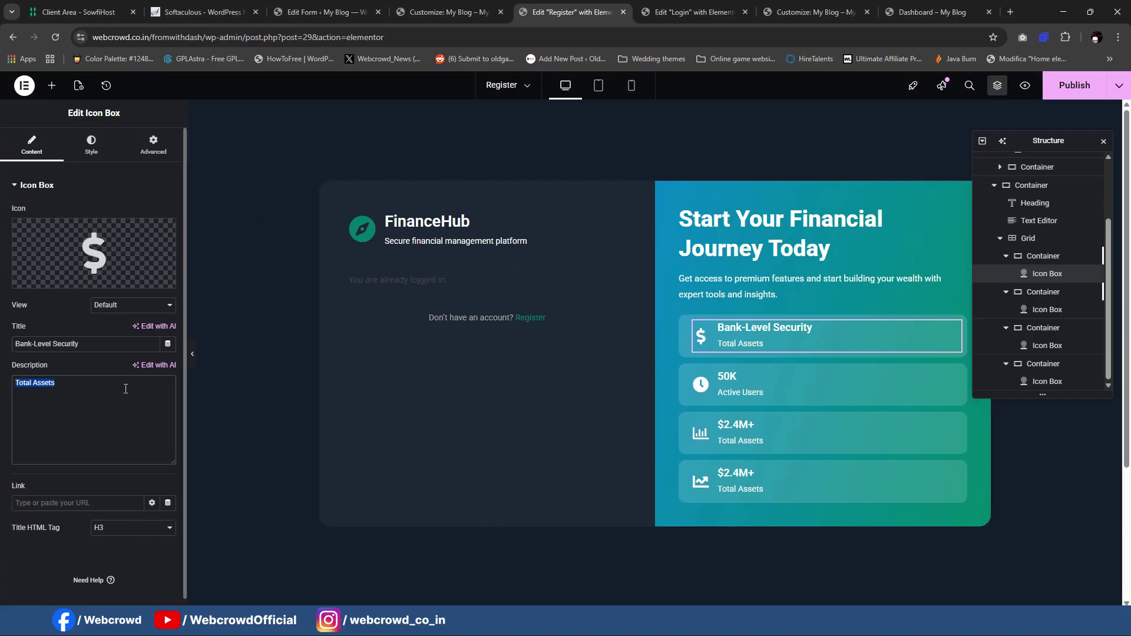
key("ctrl+v")
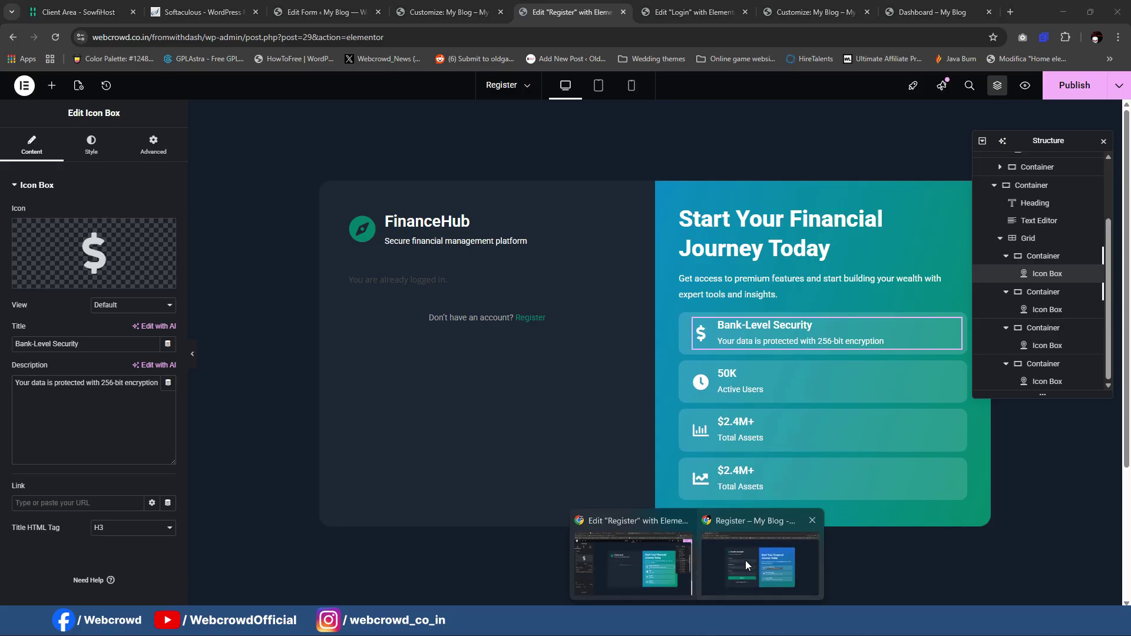
Step: Retitle the 50K card Real-Time Updates and paste its matching description
left_click(745, 563)
triple_click(709, 387)
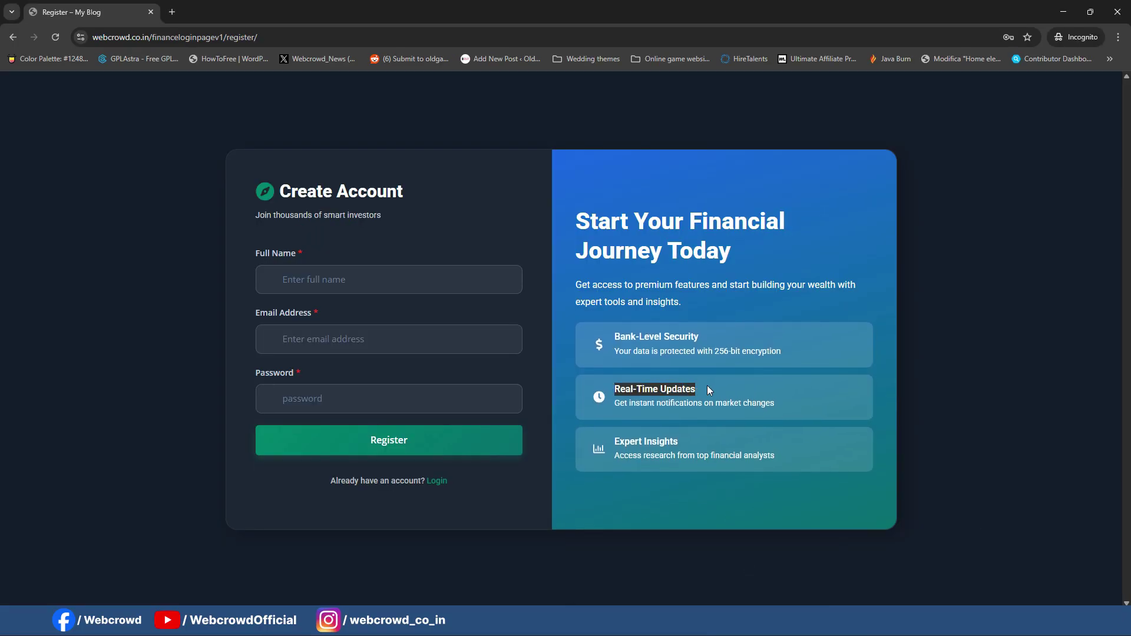
mouse_move(707, 619)
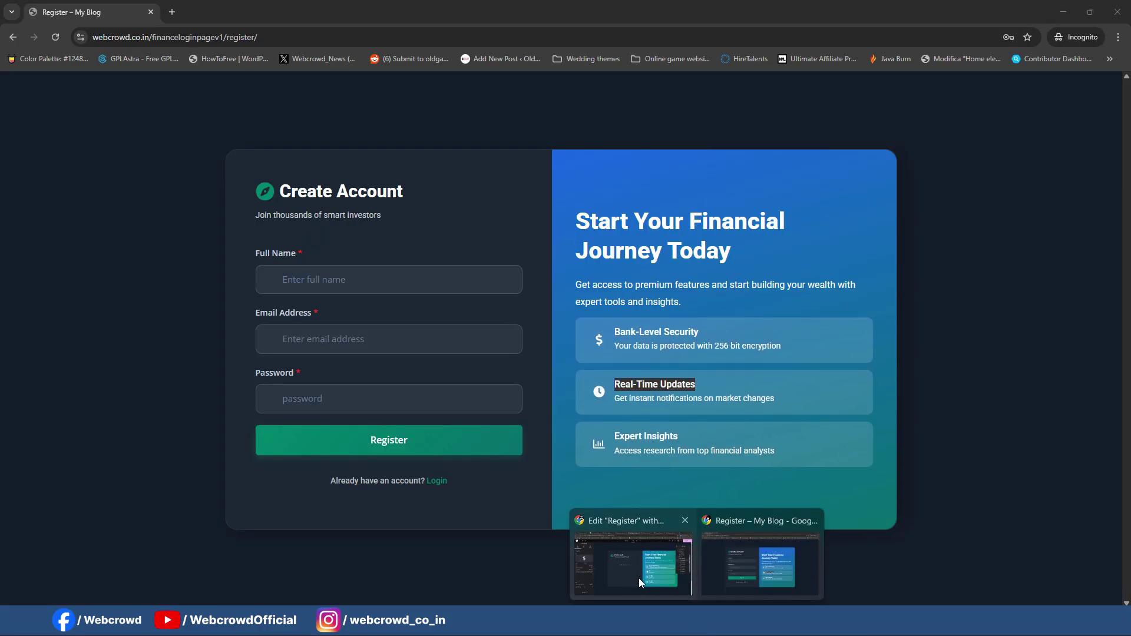
left_click(638, 580)
left_click(729, 380)
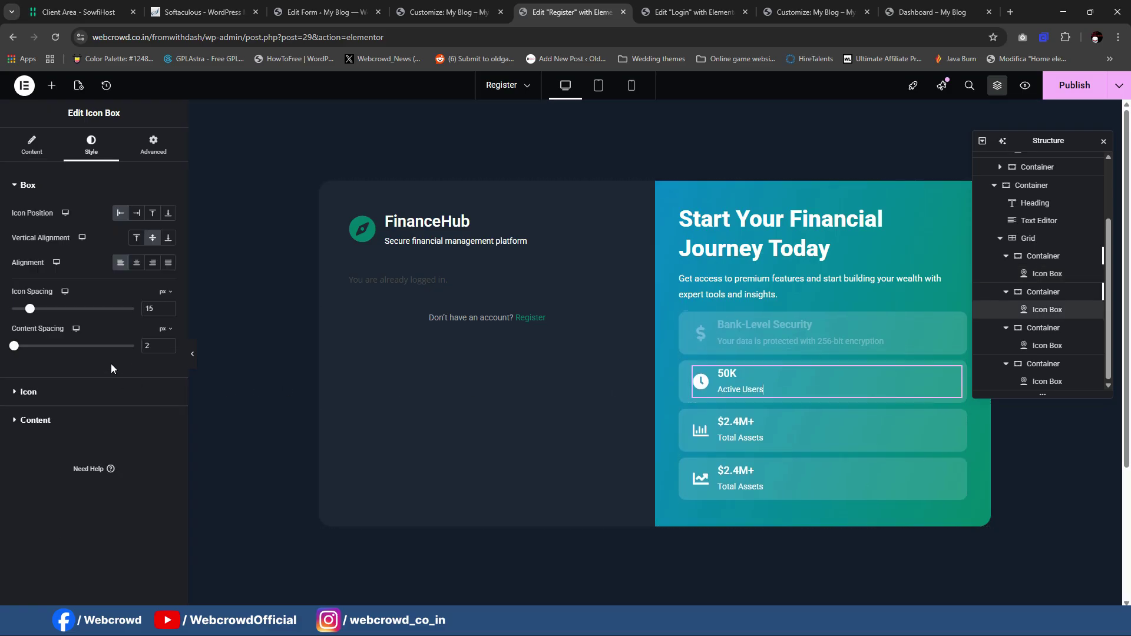
left_click(31, 145)
double_click(85, 344)
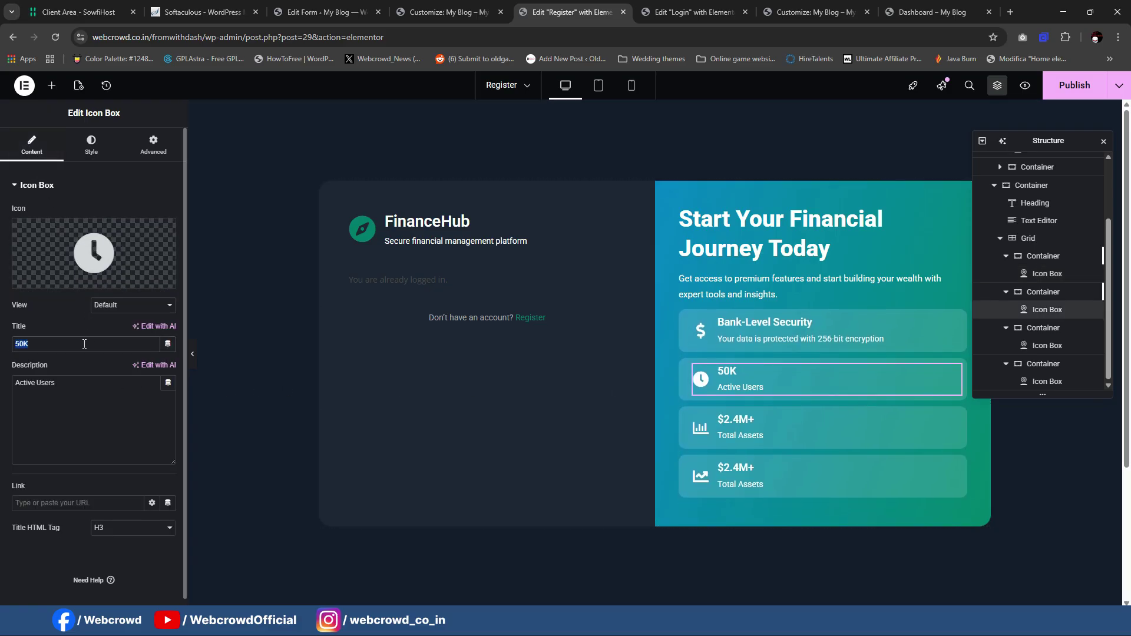
mouse_move(732, 594)
left_click(760, 618)
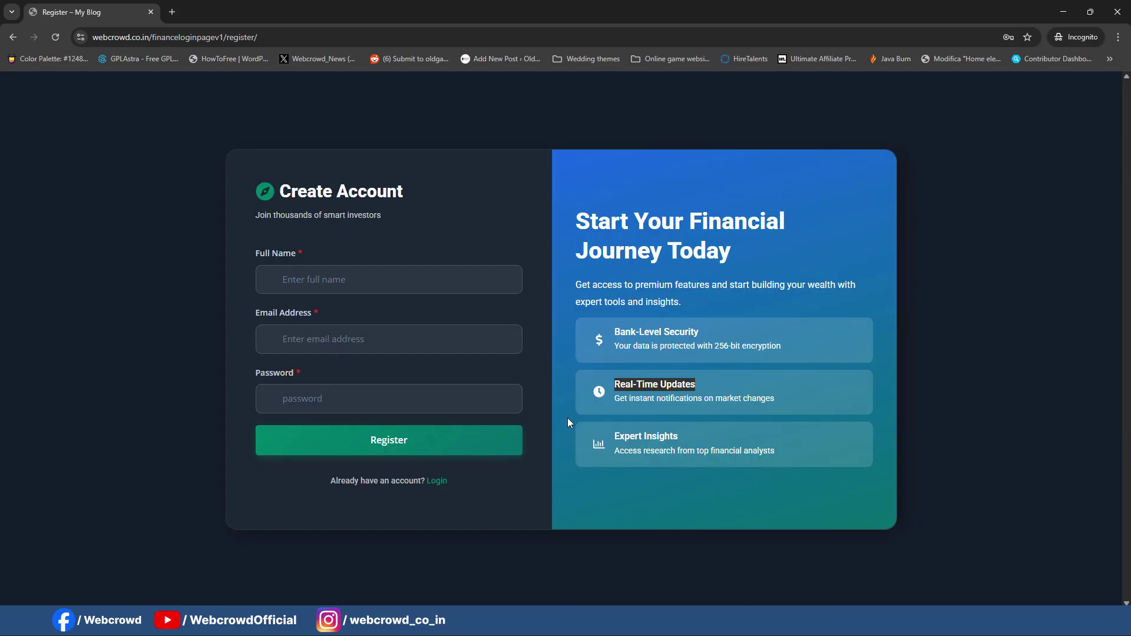
left_click_drag(697, 388, 784, 398)
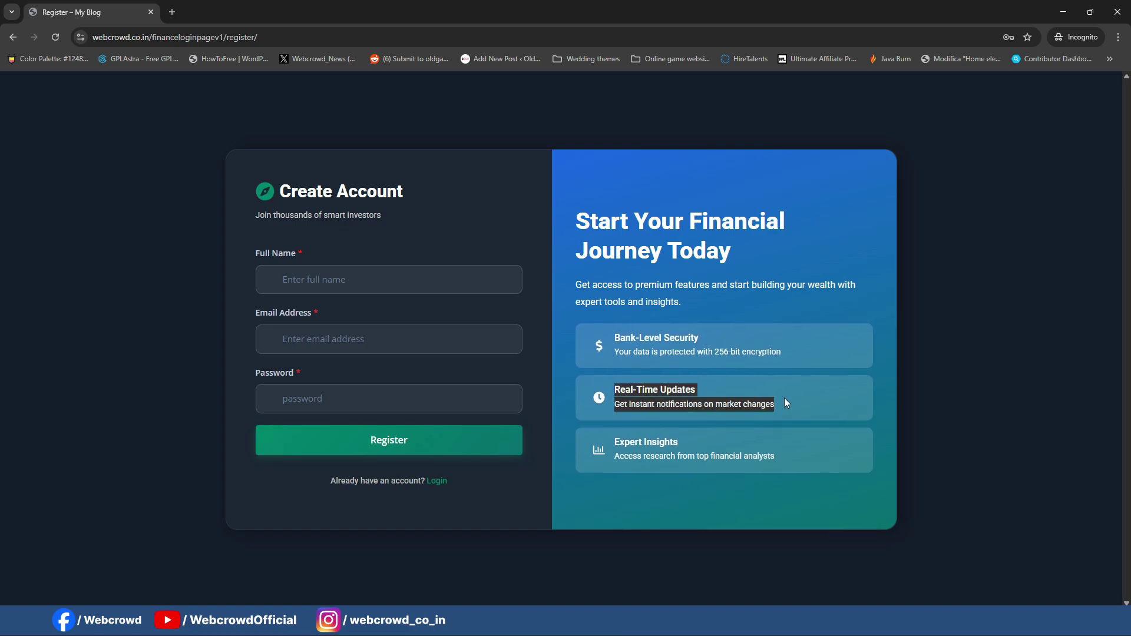
triple_click(755, 401)
key("ctrl+c")
mouse_move(698, 622)
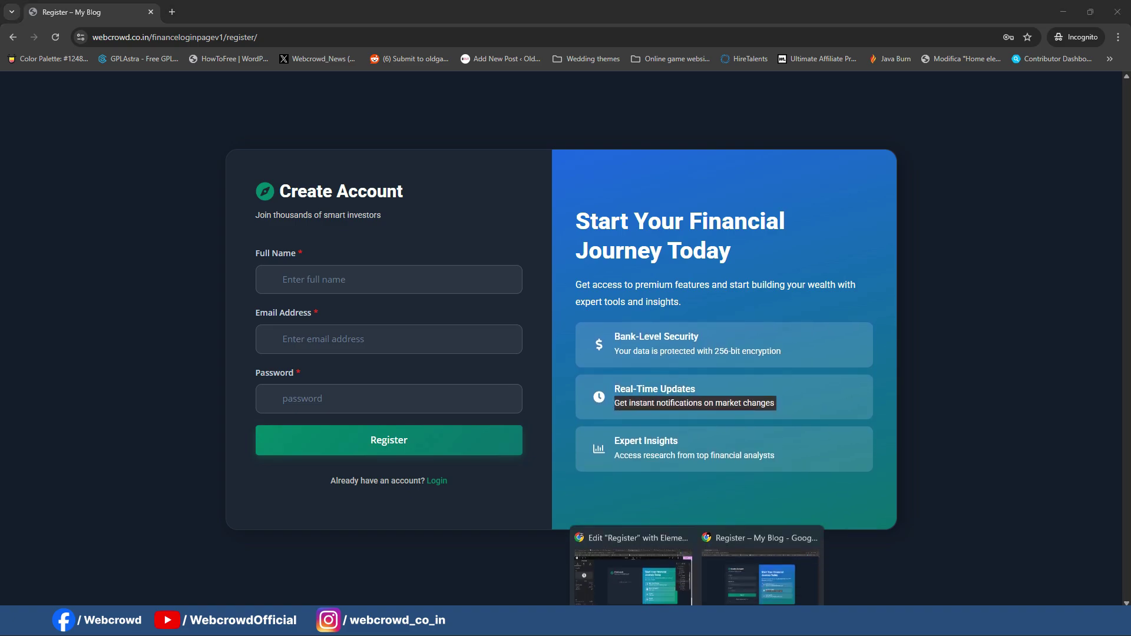
left_click(631, 562)
left_click(133, 421)
key("ctrl+a")
key("ctrl+v")
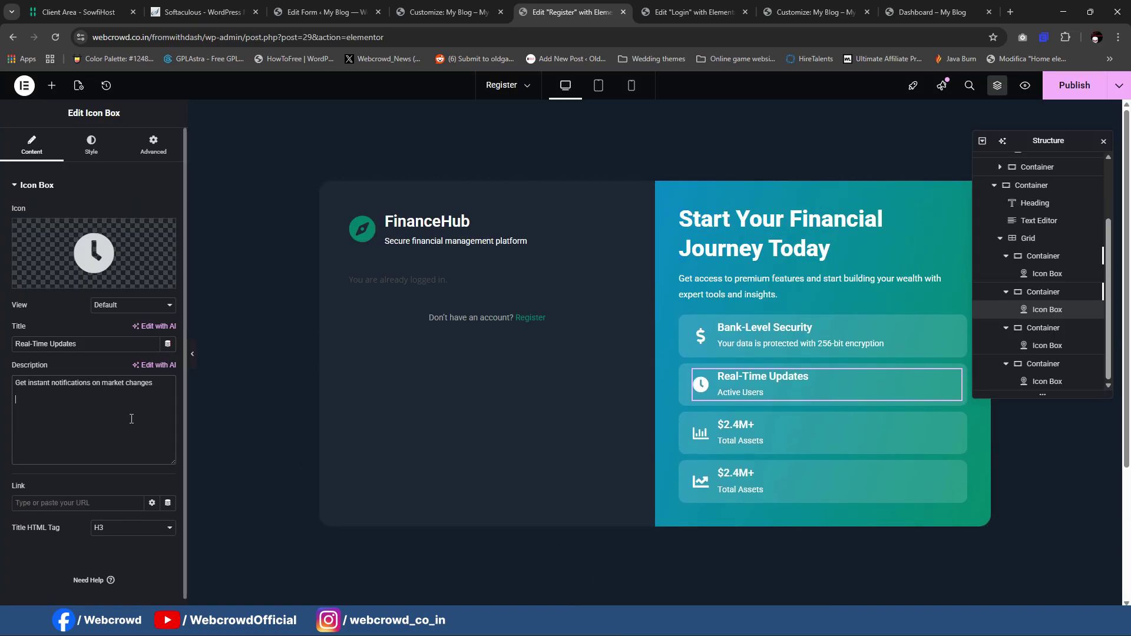
Step: Retitle the third card Expert Insights with its description and delete the leftover fourth card
left_click(743, 436)
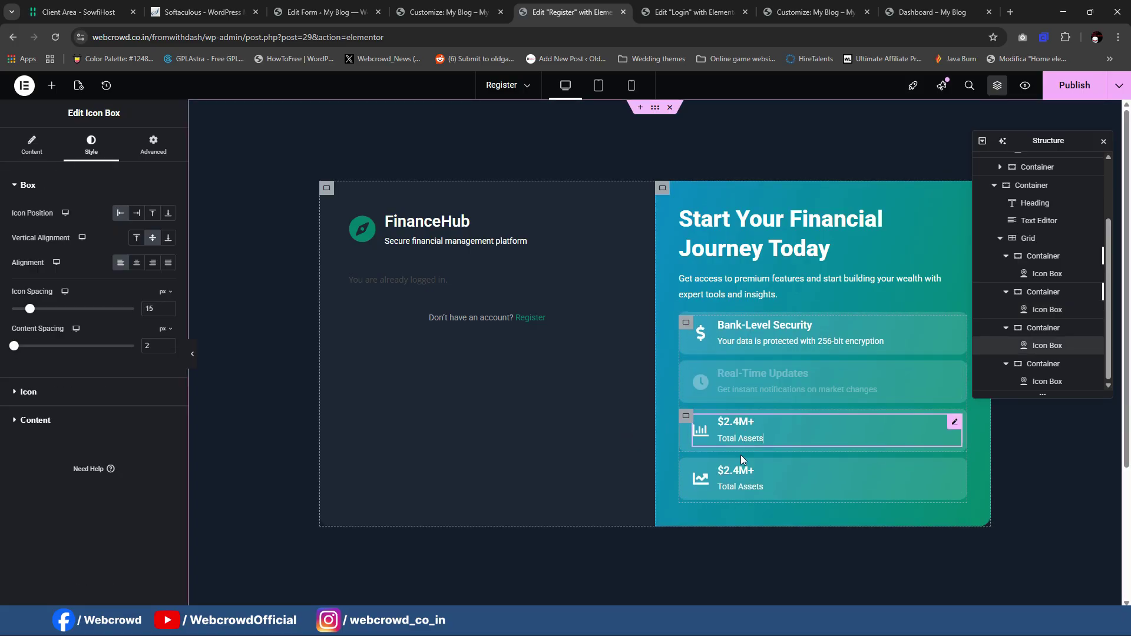
mouse_move(699, 622)
left_click(744, 568)
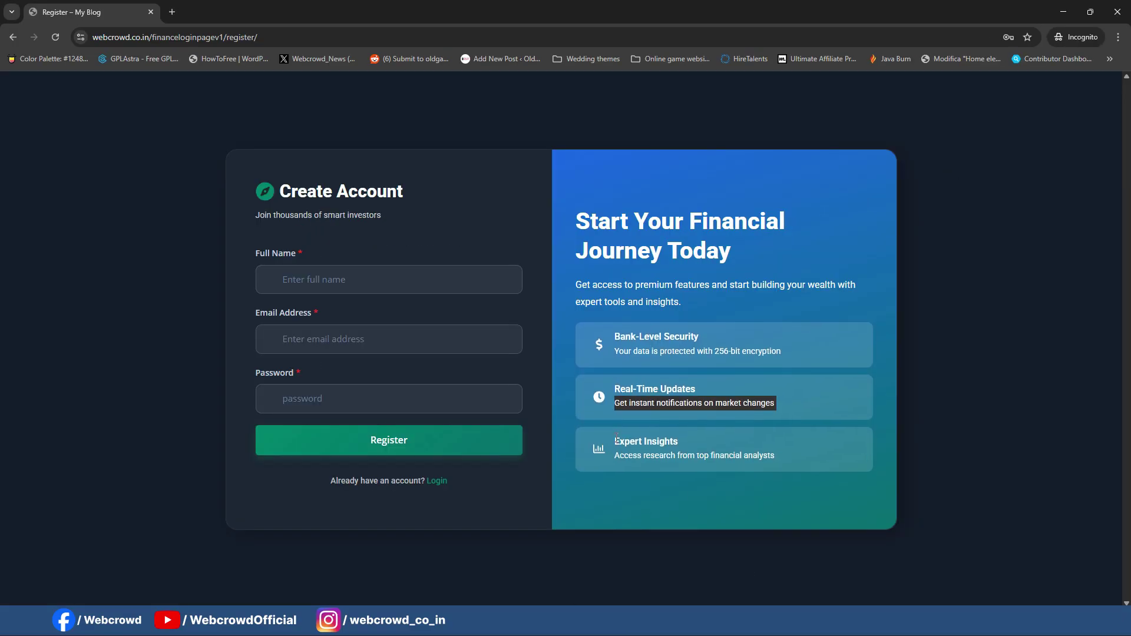
triple_click(668, 444)
key("ctrl+c")
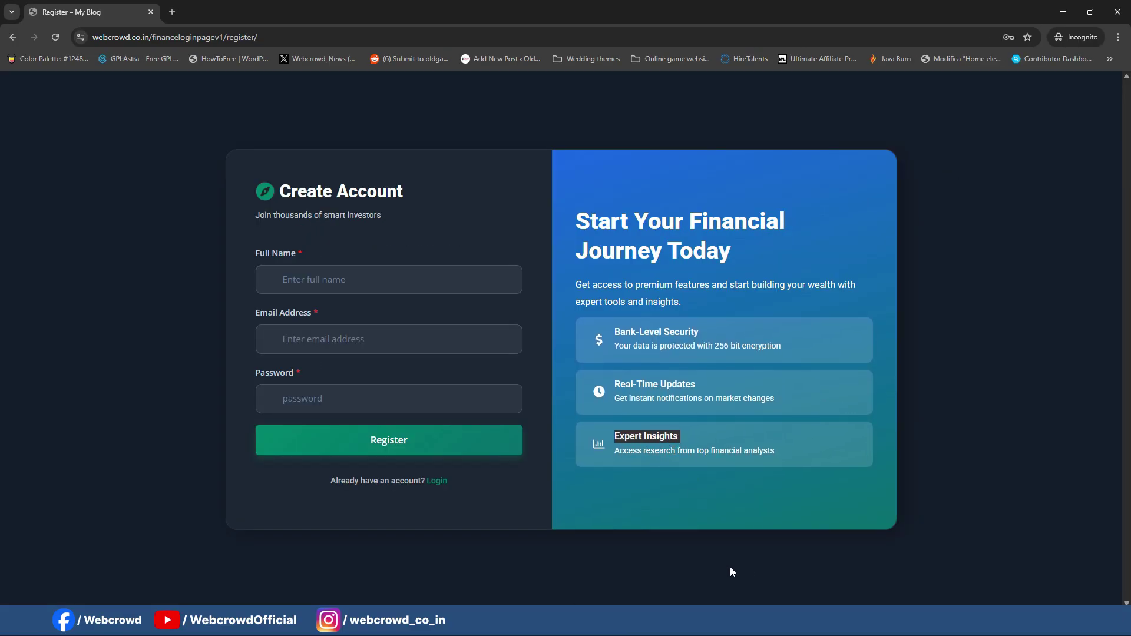
mouse_move(697, 624)
left_click(632, 578)
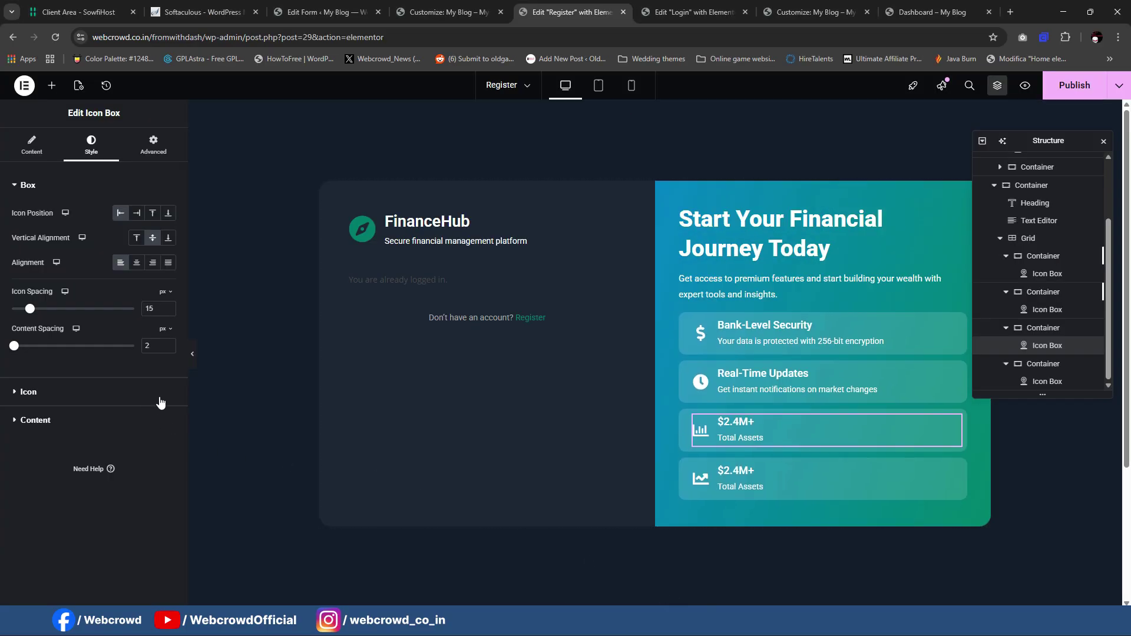
left_click(32, 144)
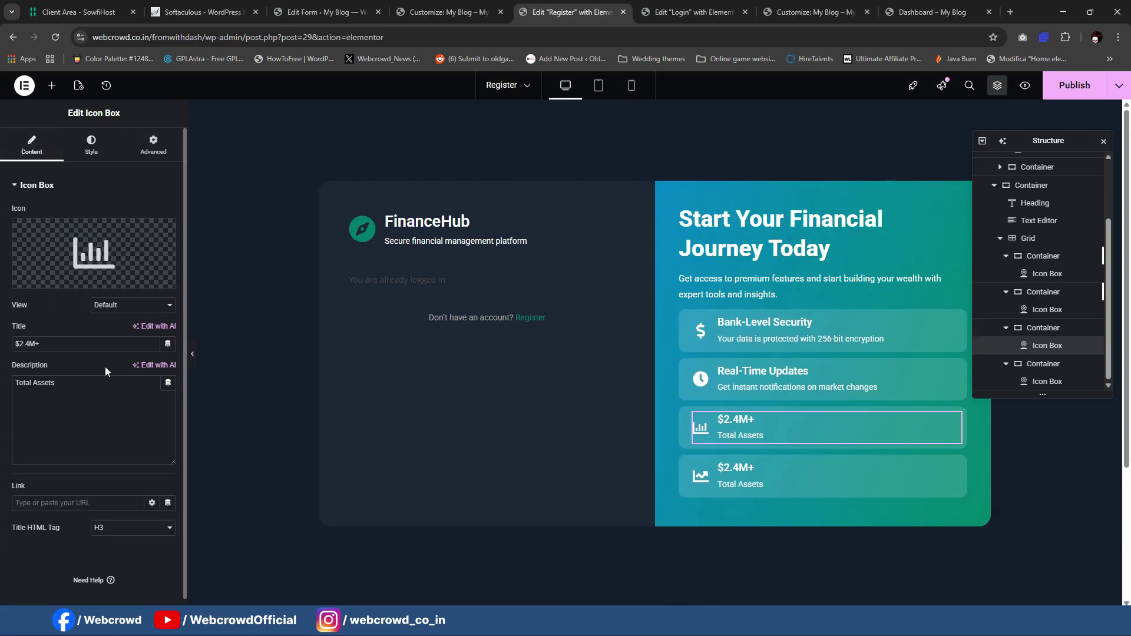
key("ctrl+a")
key("ctrl+v")
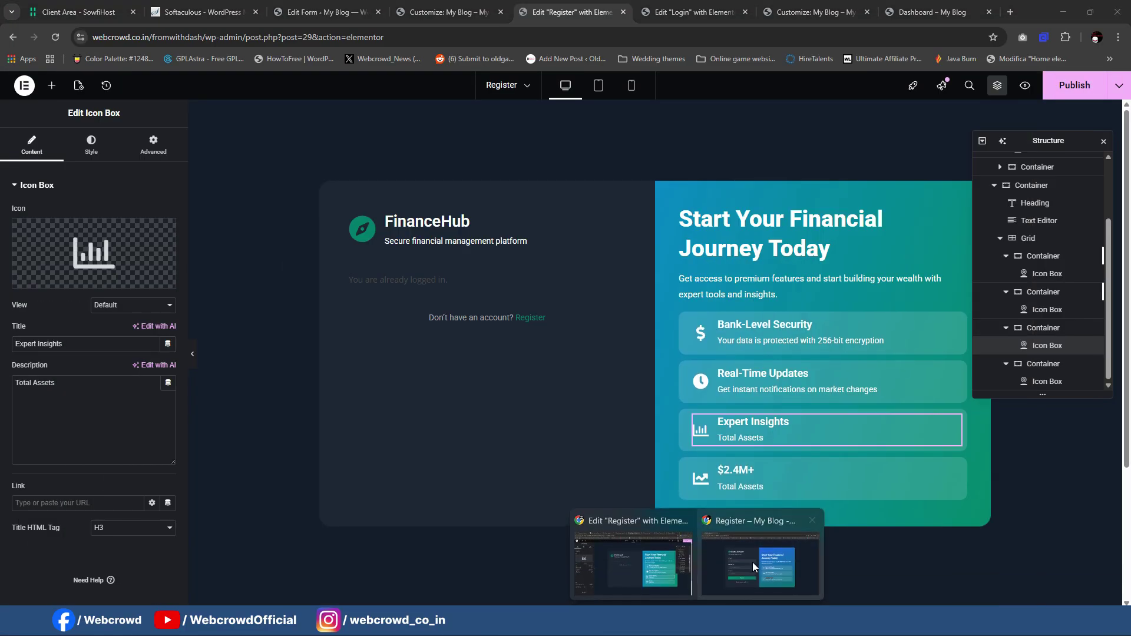
left_click(752, 562)
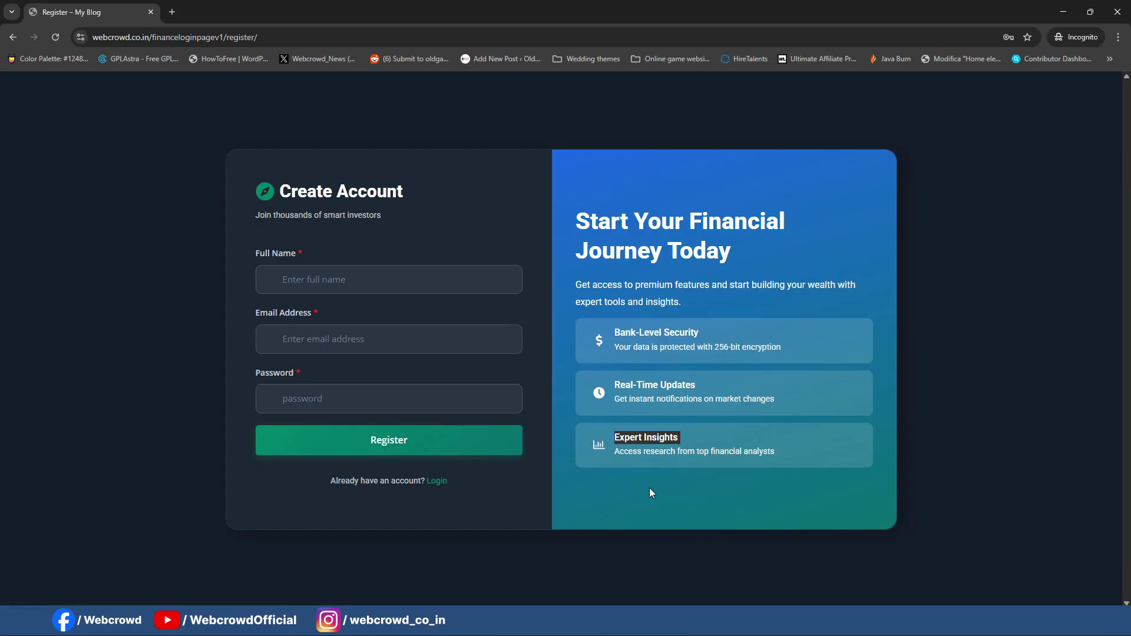
triple_click(681, 458)
key("ctrl+c")
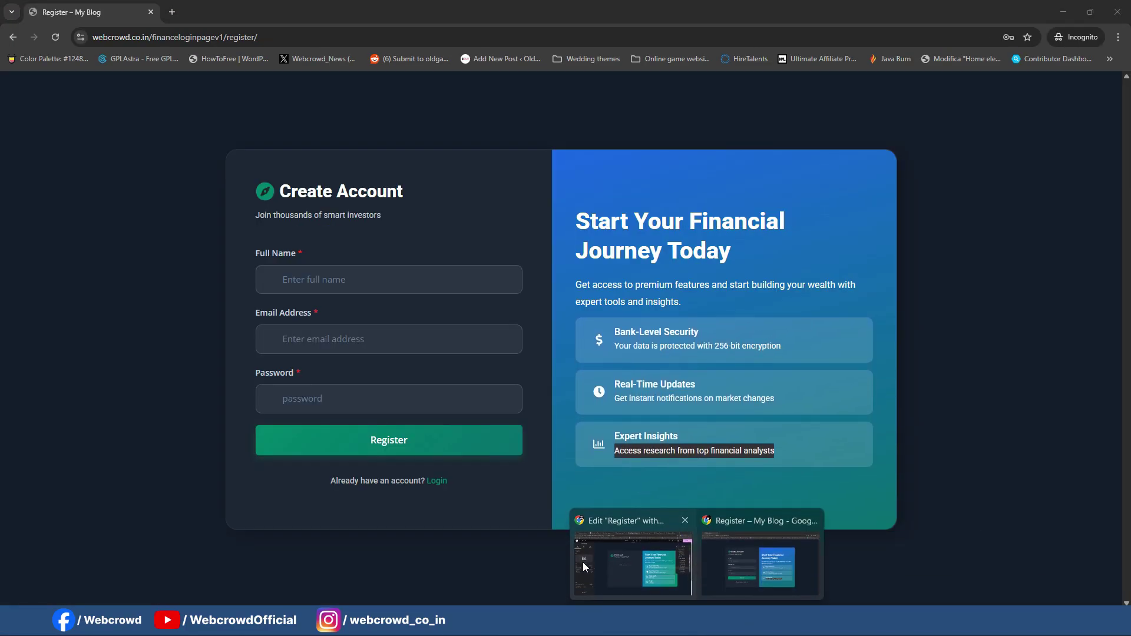
left_click(590, 565)
key("ctrl+a")
key("ctrl+v")
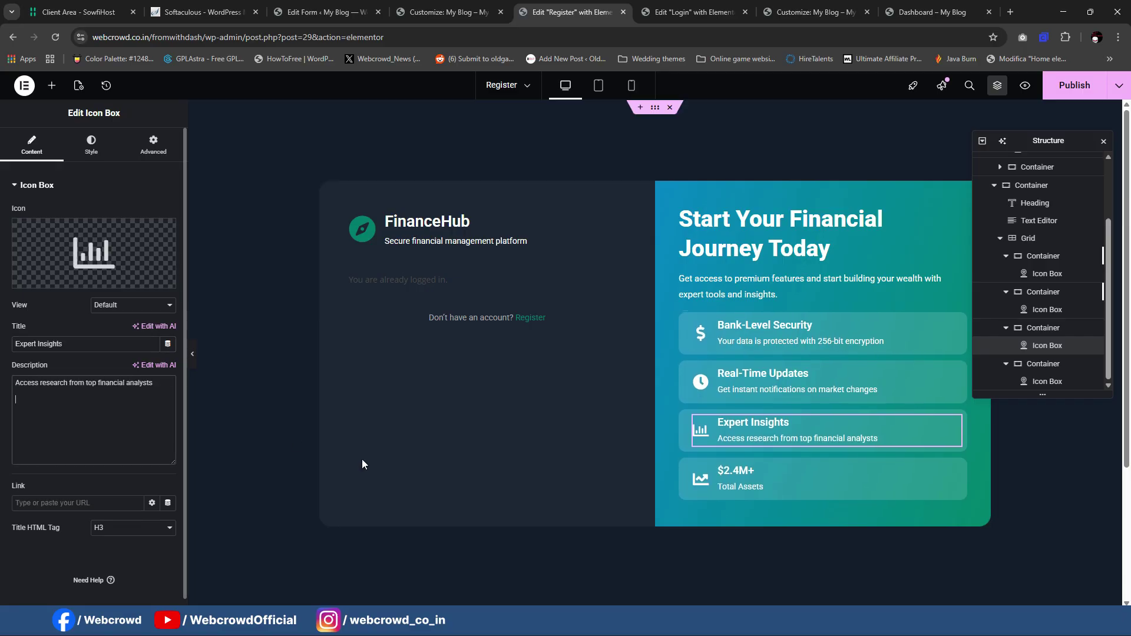
left_click(686, 469)
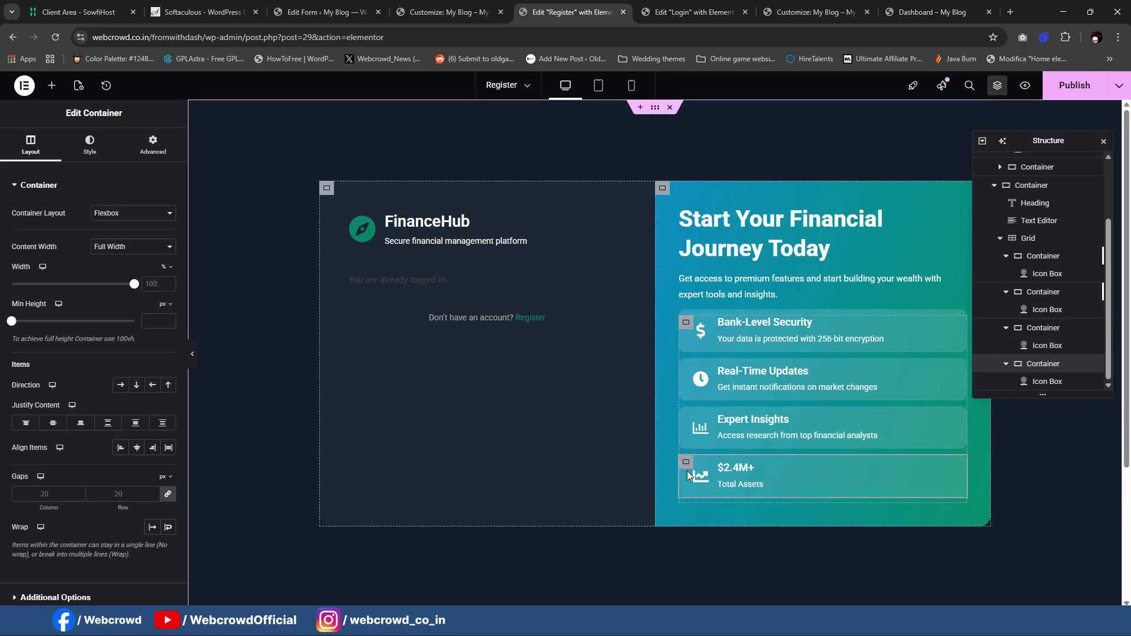
key("Delete")
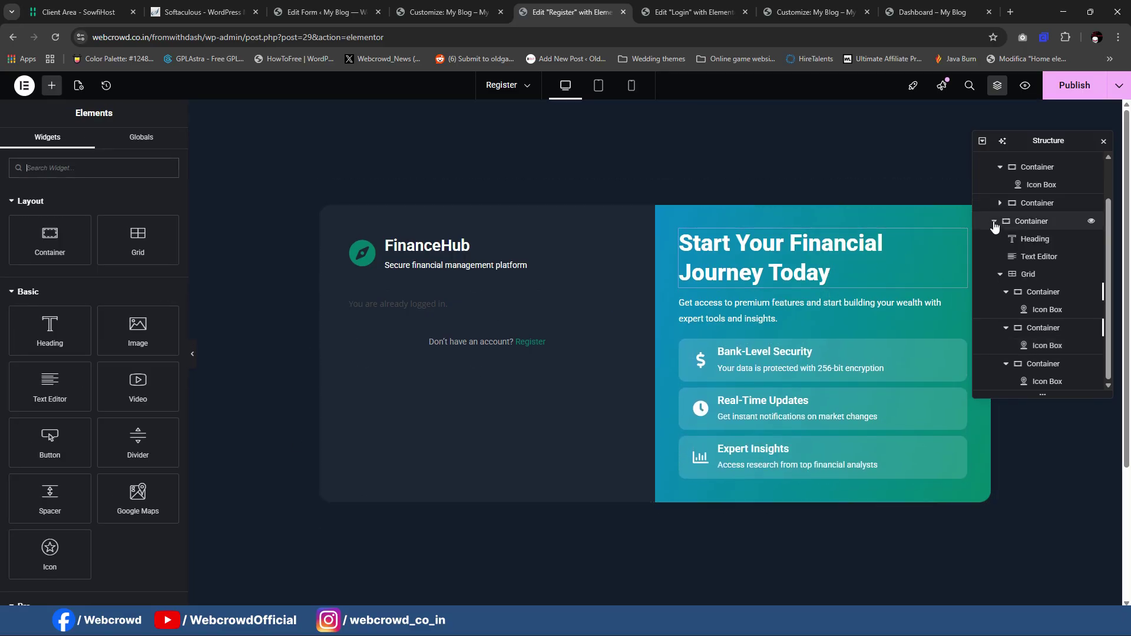
Step: Publish the Register page and select the forminator_form shortcode text in the Shortcode widget
left_click(1072, 85)
left_click(1103, 142)
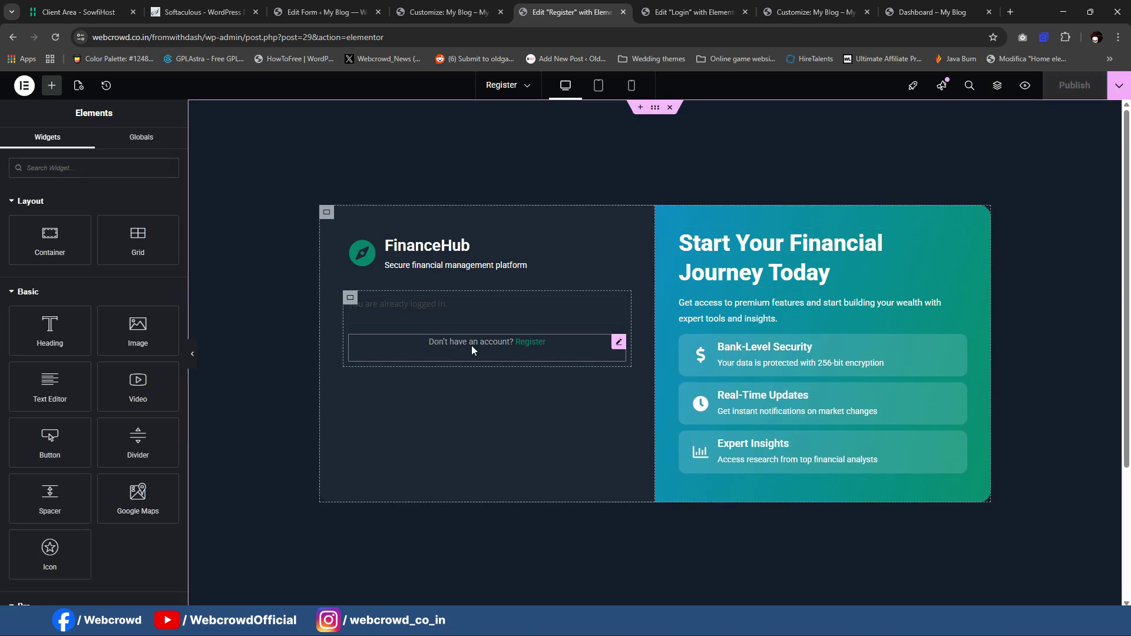
left_click(542, 303)
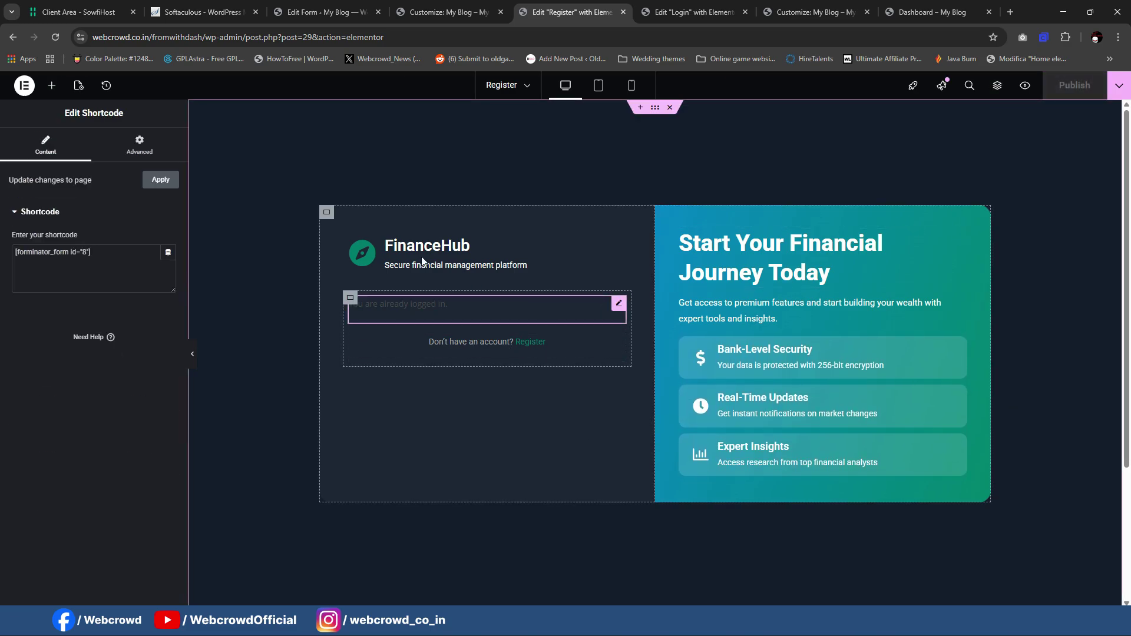
triple_click(101, 258)
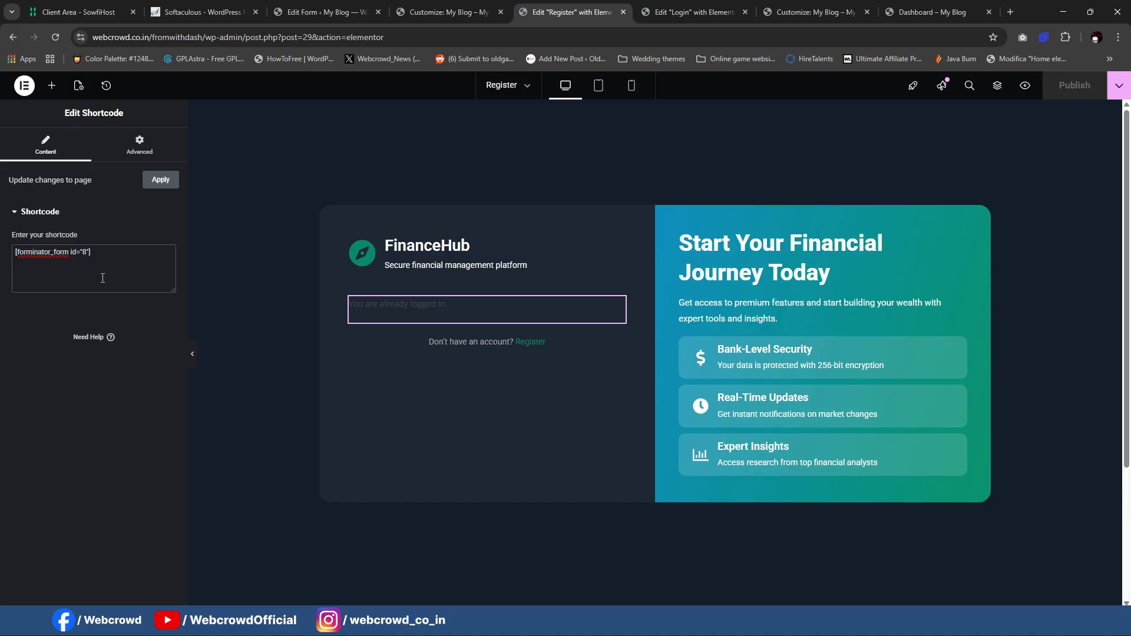
left_click(452, 7)
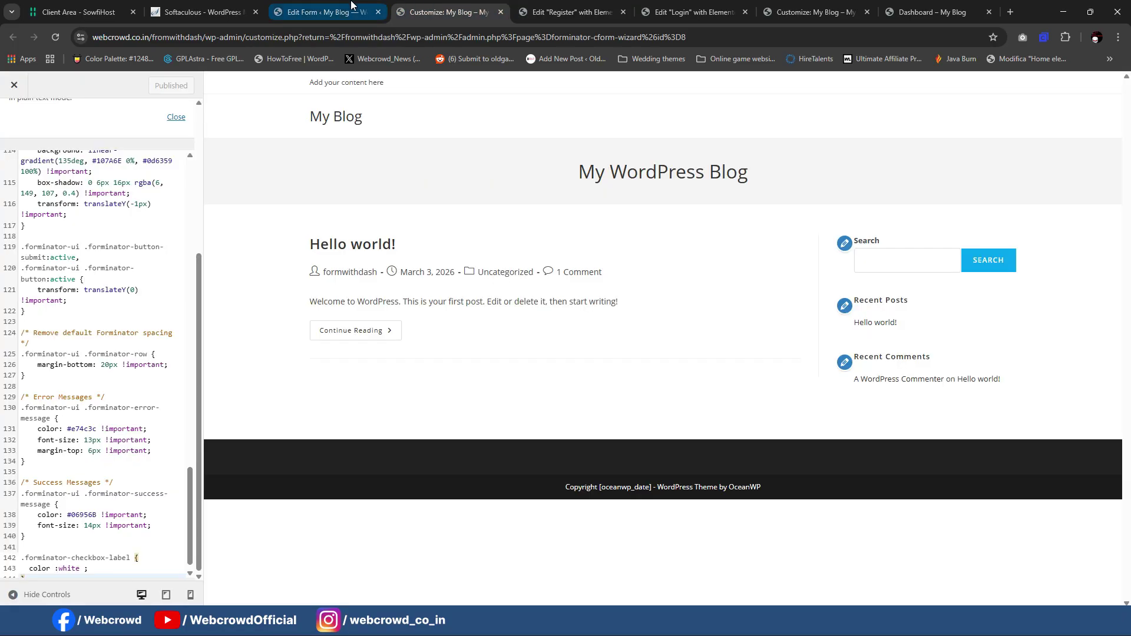
Step: In Forminator Forms, start a new form from the User Registration template
left_click(327, 12)
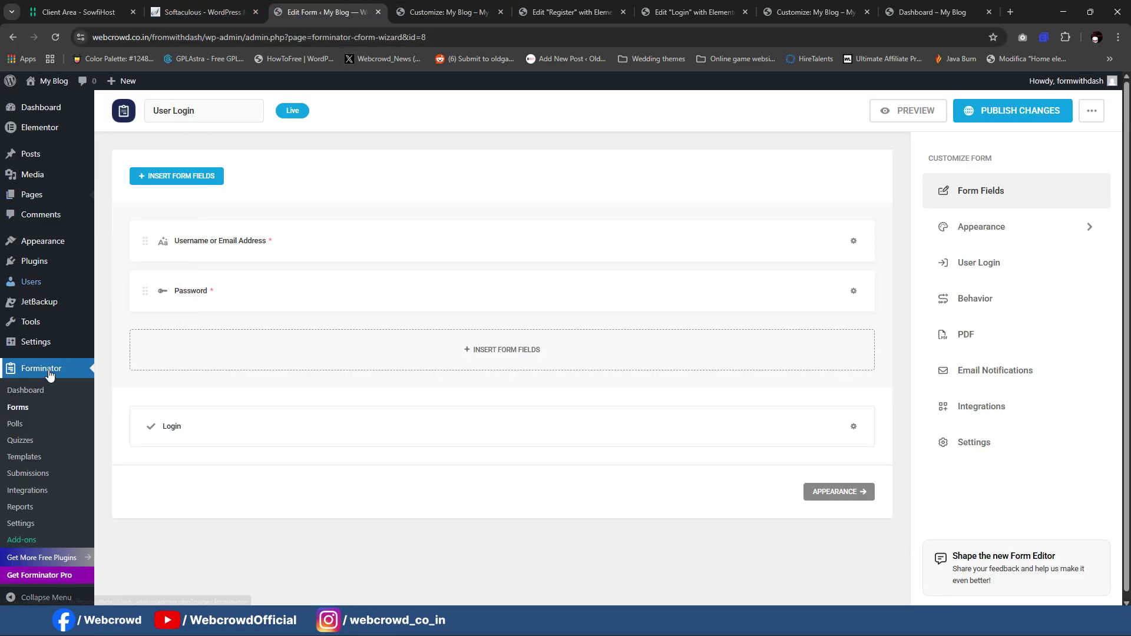
scroll(39, 406, "down", 1)
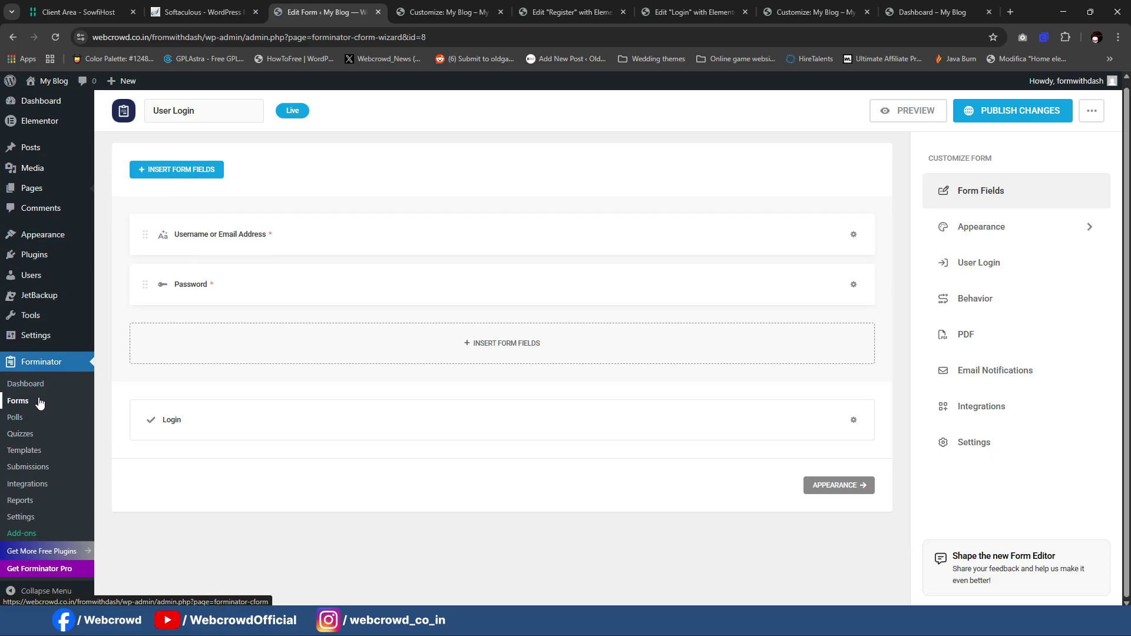
scroll(602, 348, "up", 1)
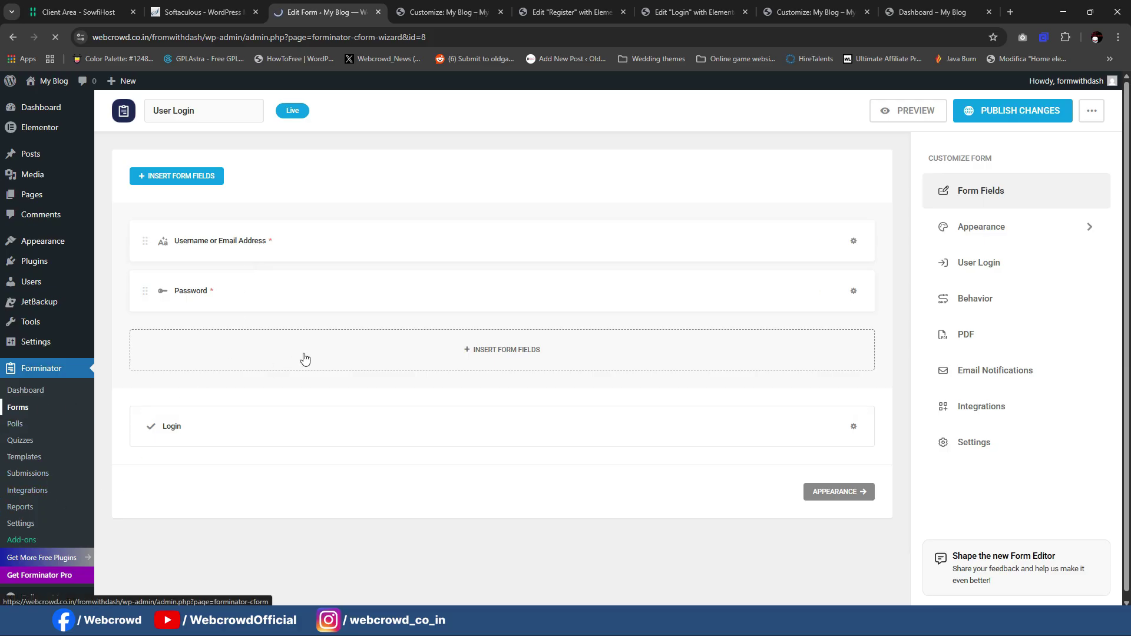
scroll(313, 351, "down", 2)
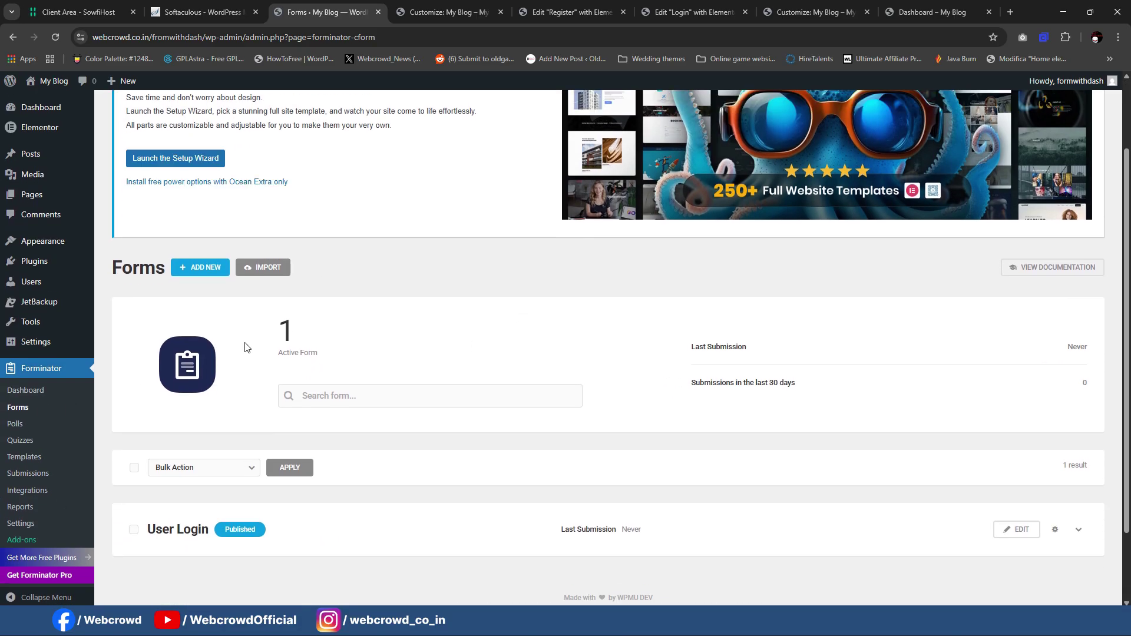
left_click(206, 269)
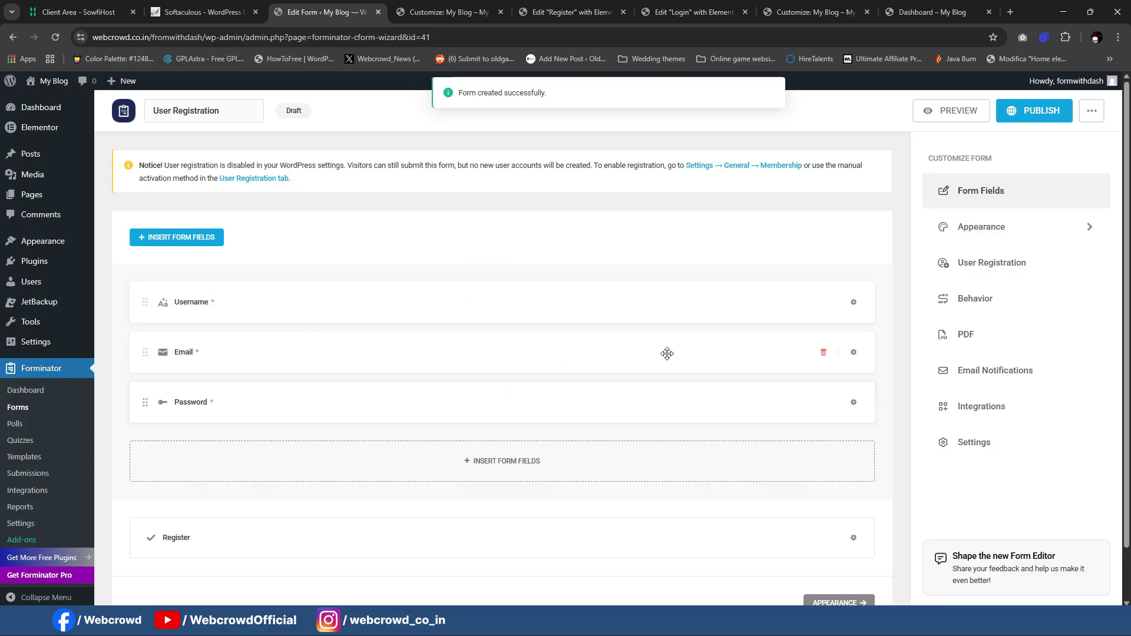
Step: Change the form's after-submission behavior from inline message to redirecting to a URL
scroll(746, 315, "down", 1)
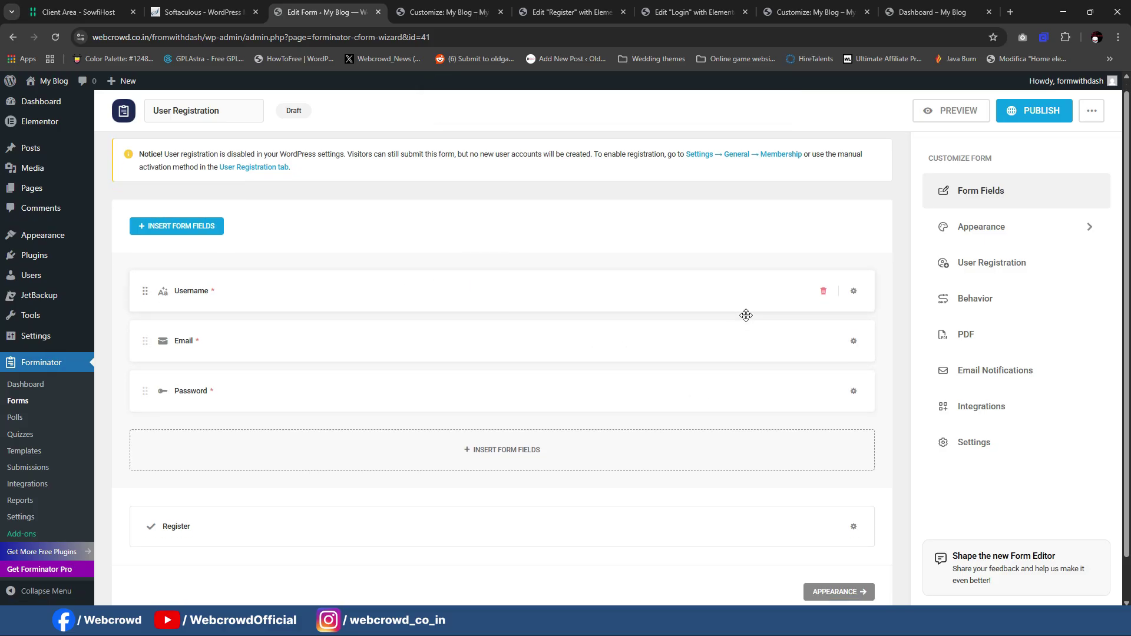
left_click(976, 302)
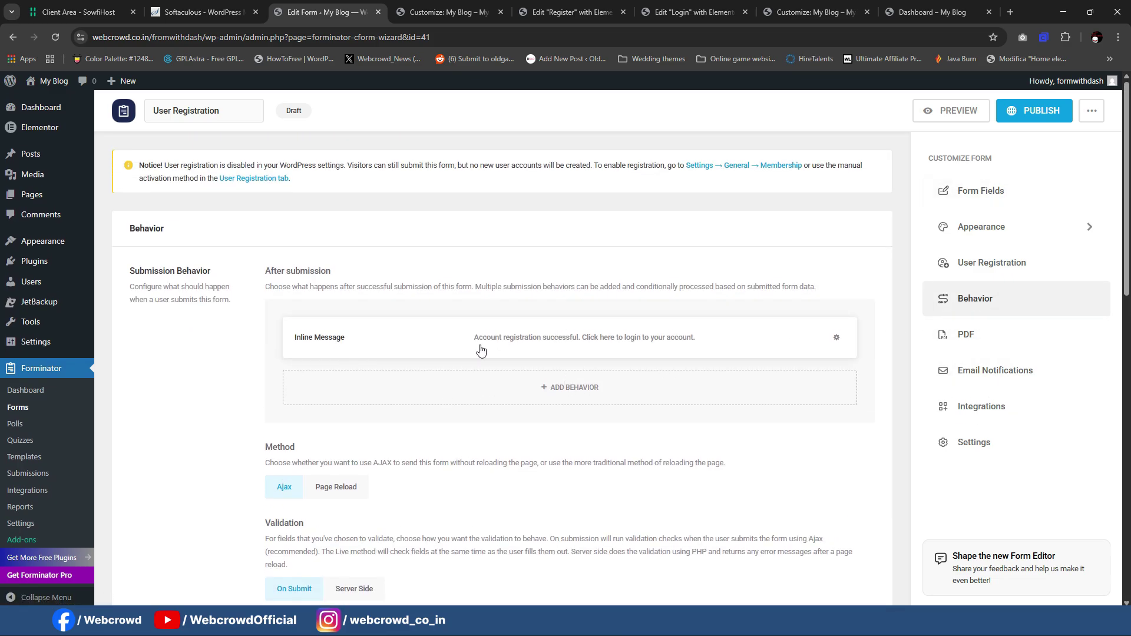
scroll(470, 362, "down", 2)
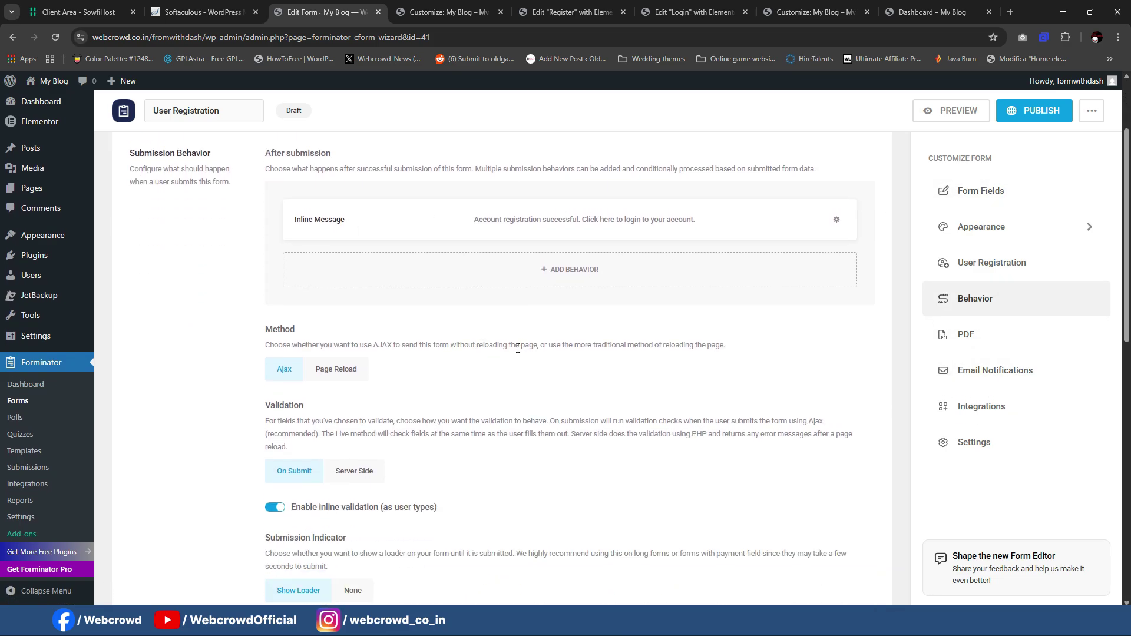
scroll(546, 325, "up", 1)
left_click(510, 278)
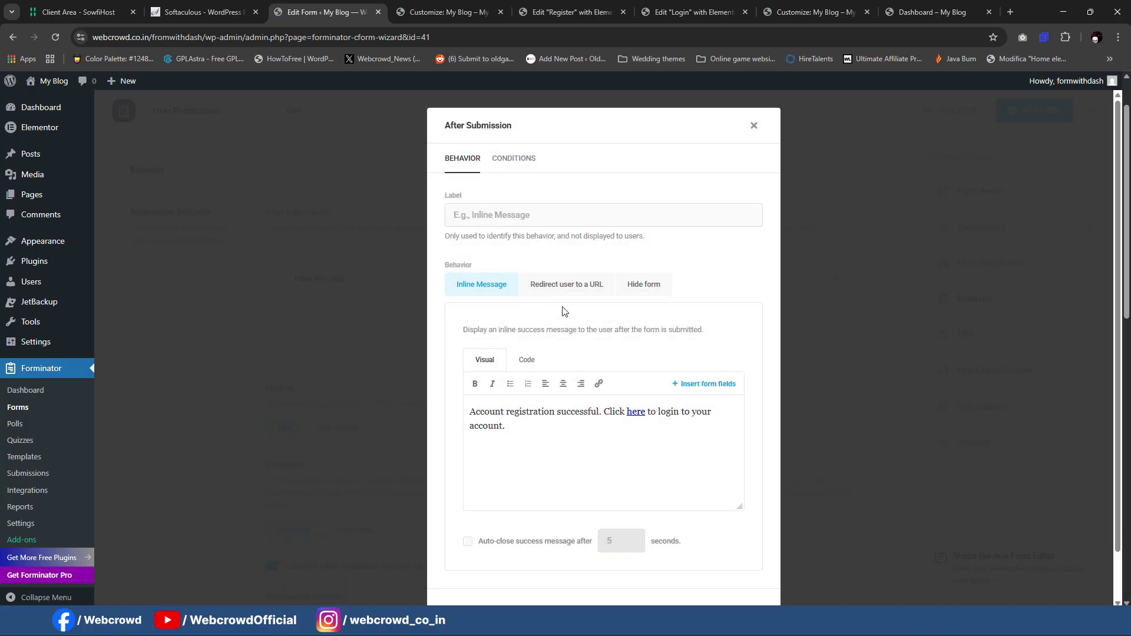
left_click(570, 286)
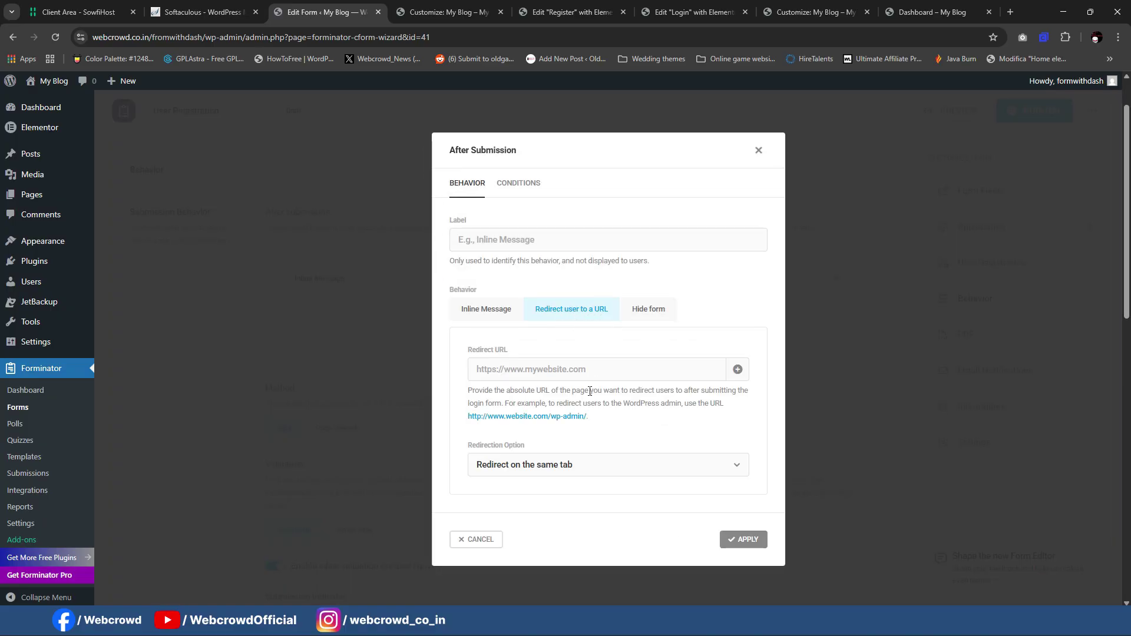
left_click(582, 371)
left_click(593, 369)
left_click(596, 344)
left_click(577, 367)
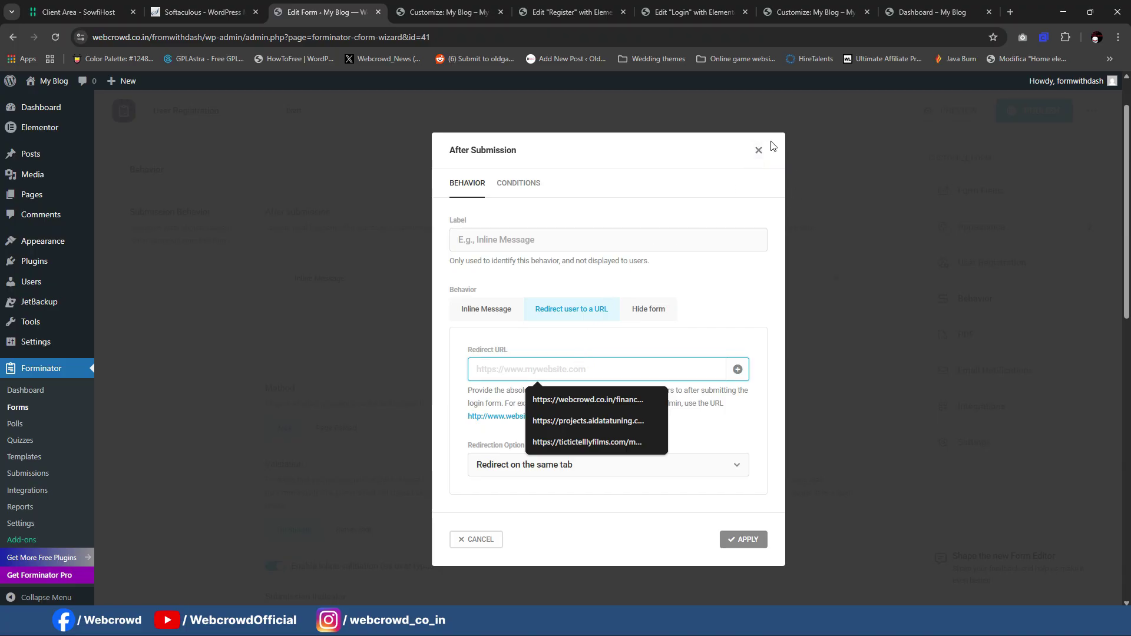
left_click(758, 150)
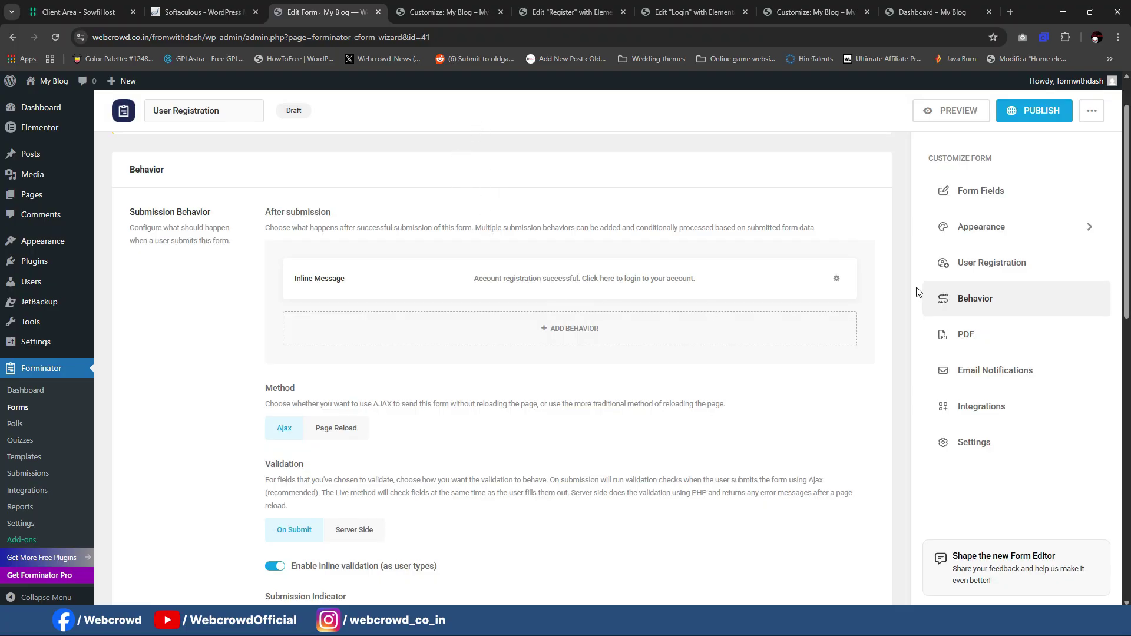
Step: Publish the User Registration form, preview it, and copy its shortcode
left_click(1039, 121)
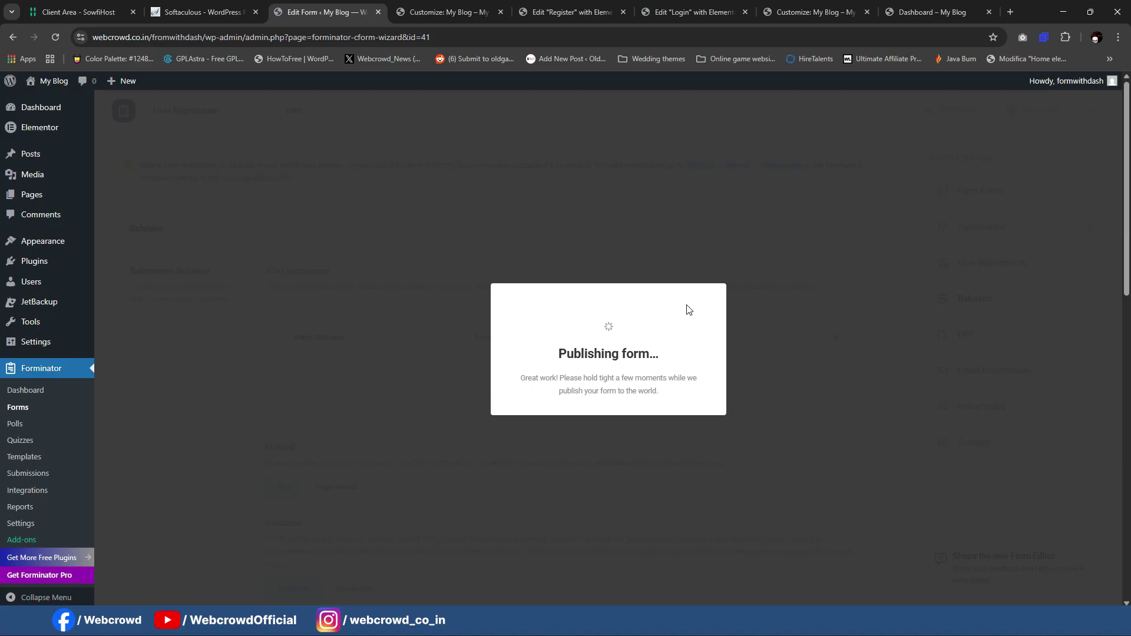
left_click(705, 272)
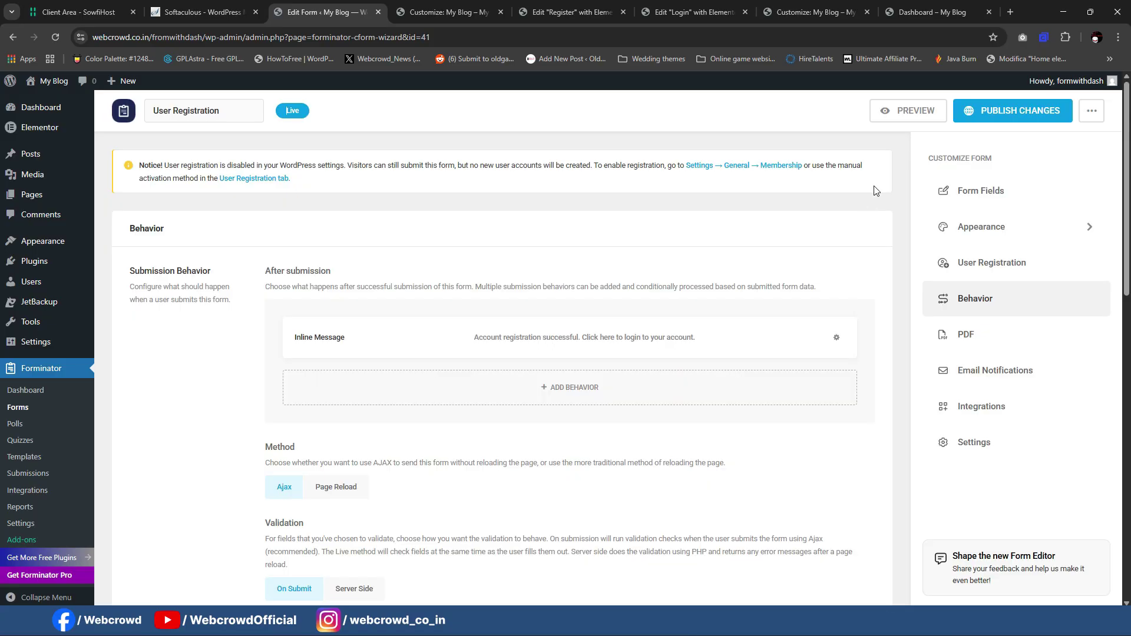
left_click(900, 113)
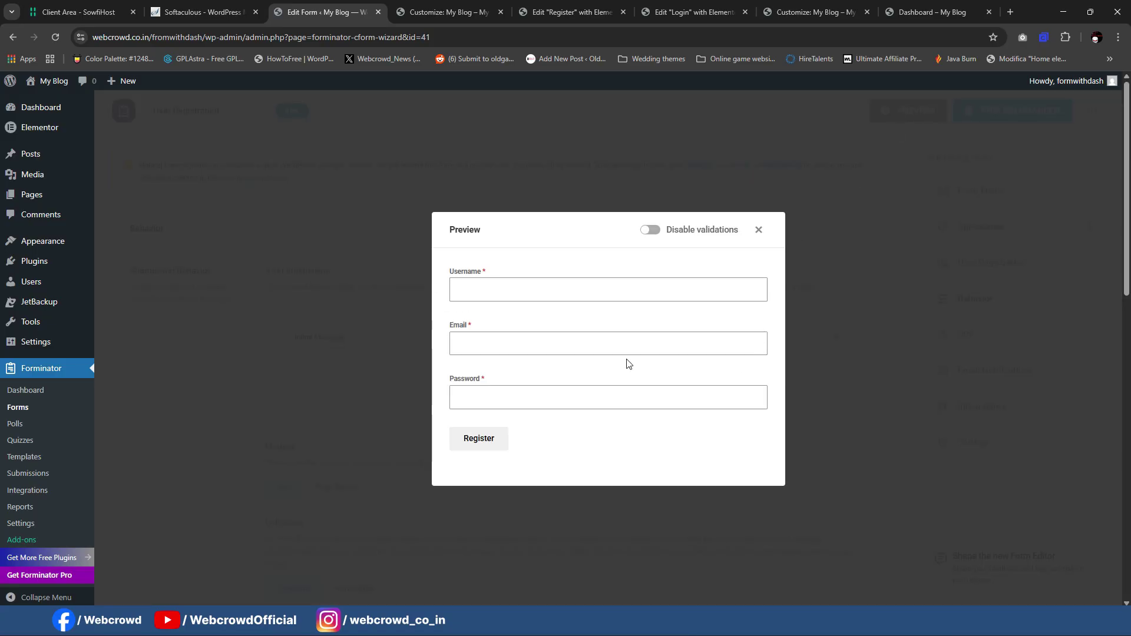
left_click(760, 230)
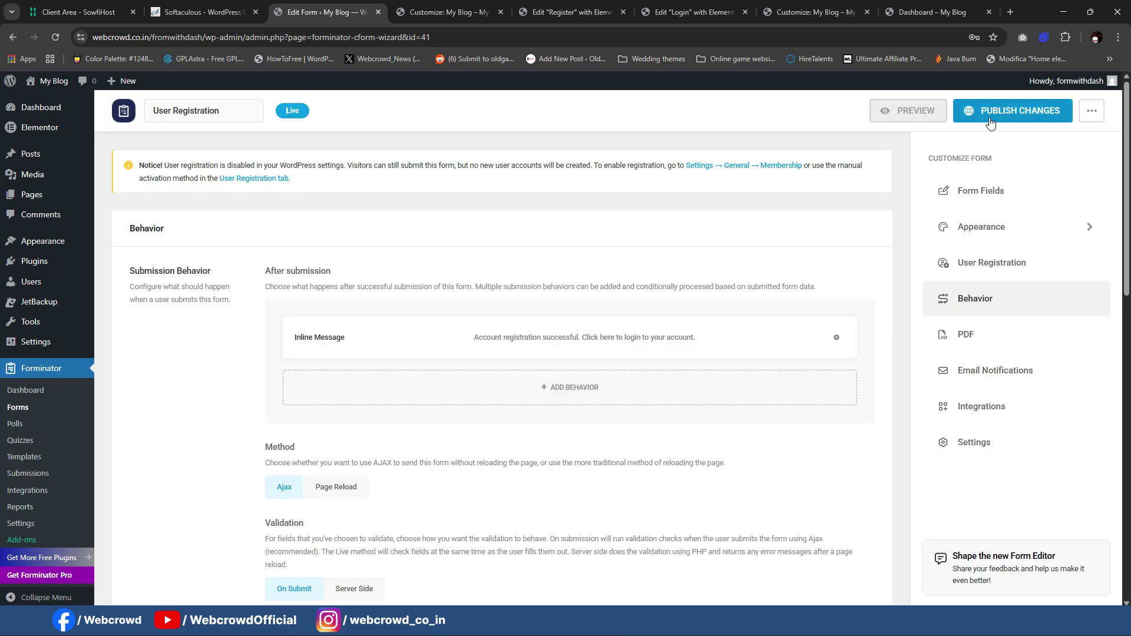
left_click(1092, 111)
left_click(1037, 169)
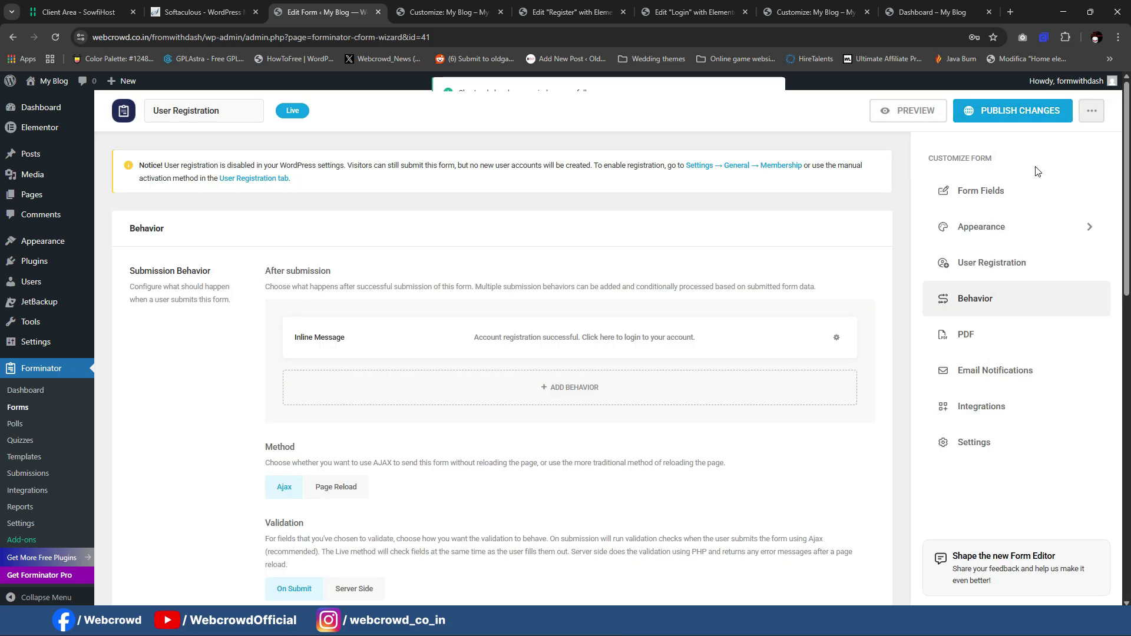
left_click(570, 12)
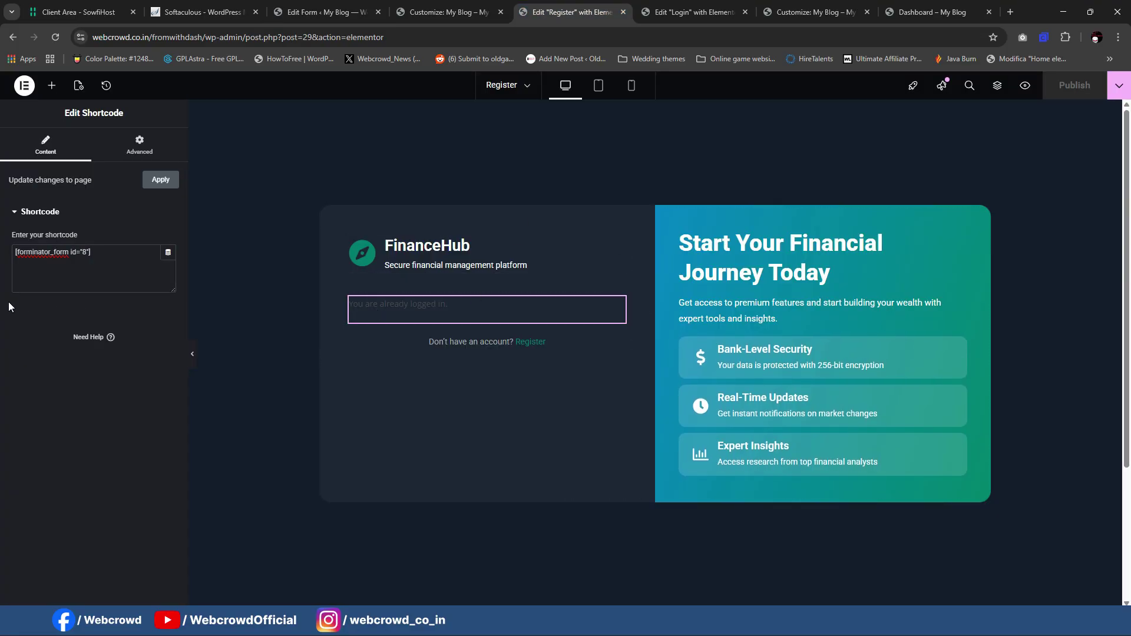
Step: Paste [forminator_form id="41"] into the Register page's Shortcode widget, publish, and check it in incognito
key("ctrl+v")
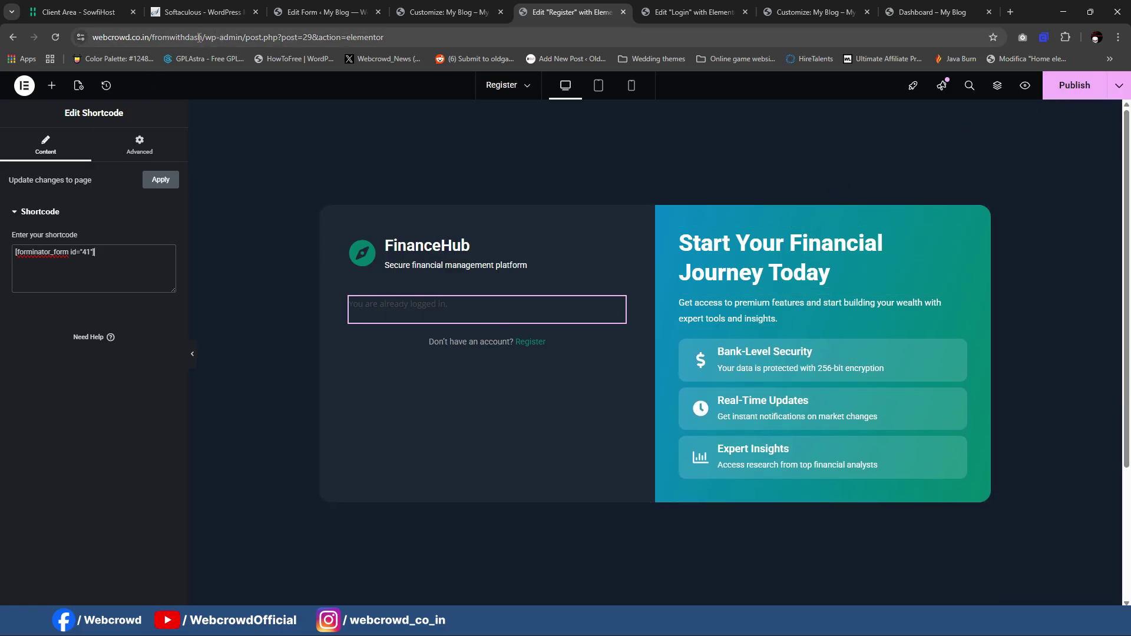
left_click(1046, 89)
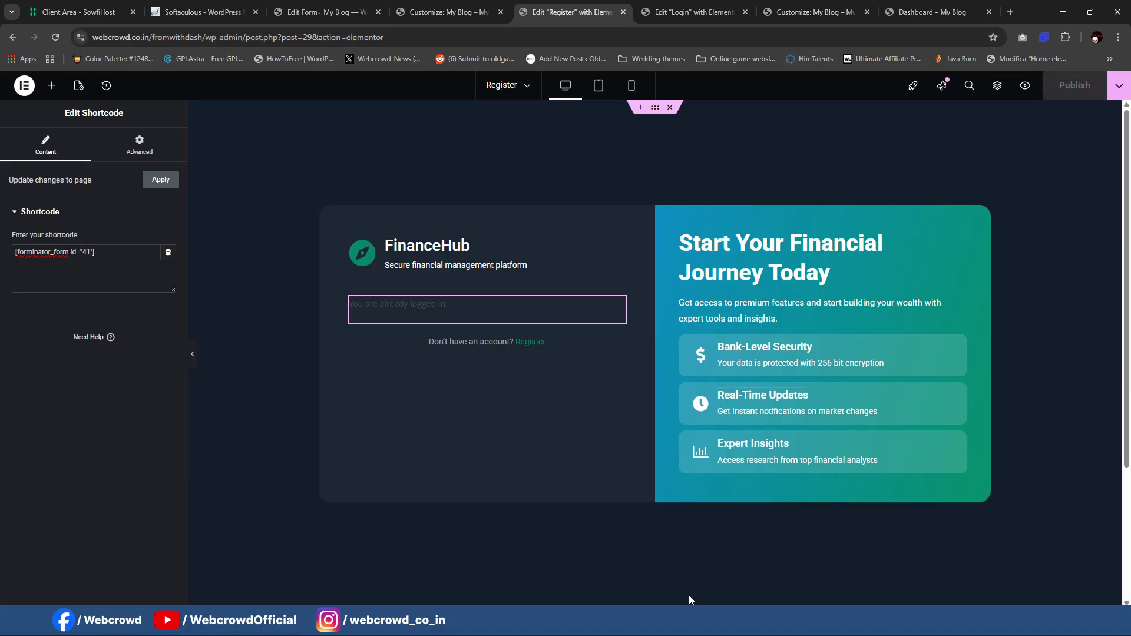
mouse_move(689, 599)
left_click(768, 598)
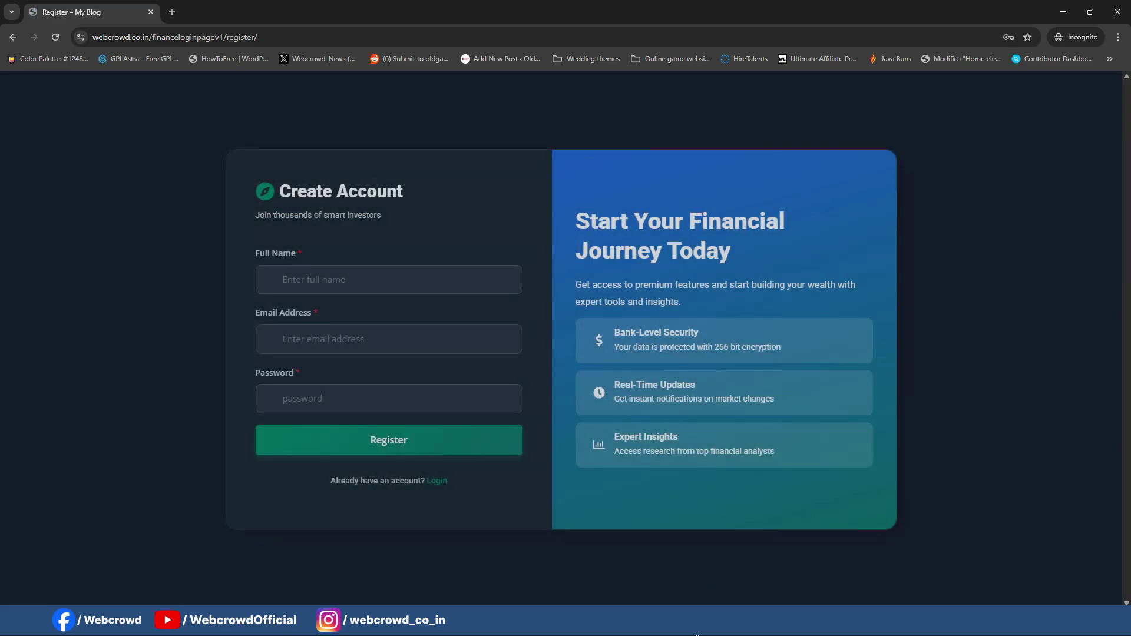
key("alt+Tab")
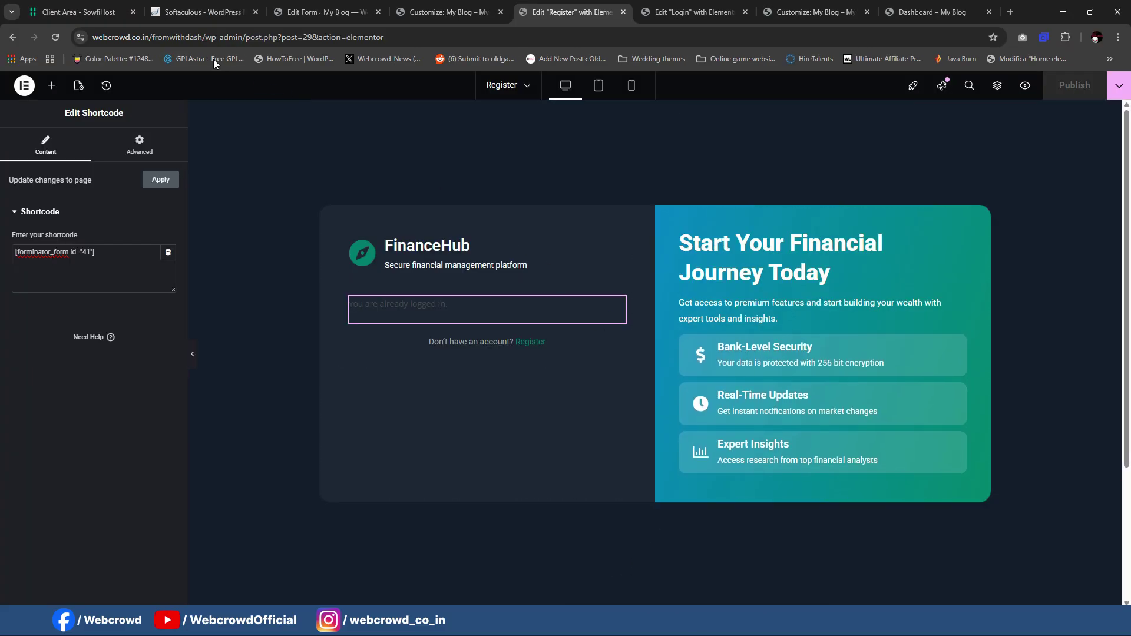
left_click_drag(92, 37, 229, 37)
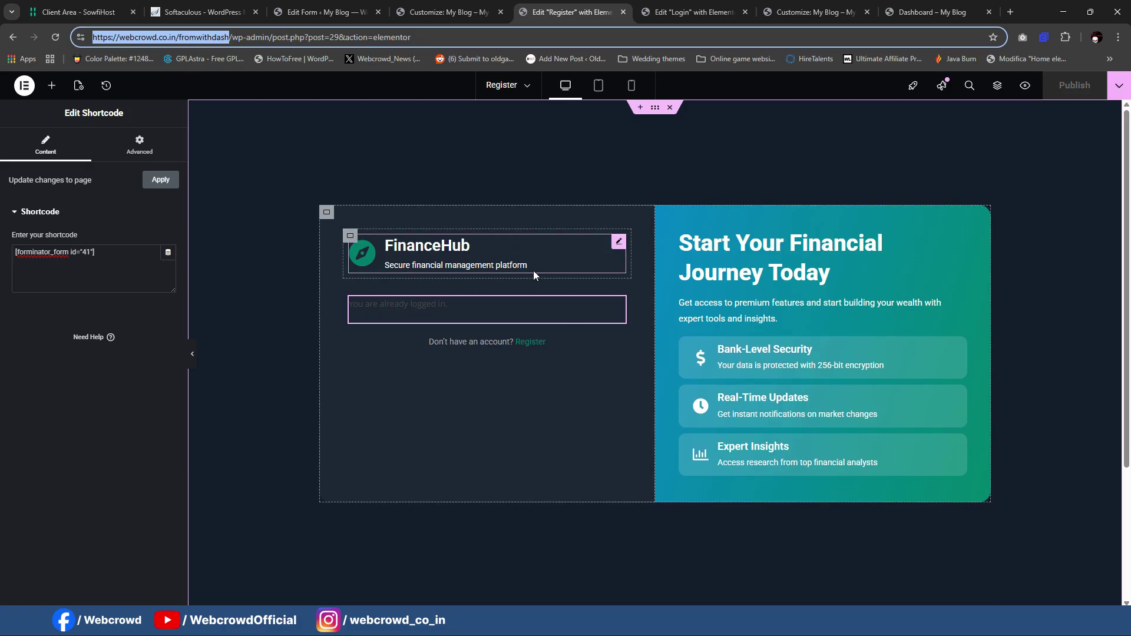
left_click(694, 12)
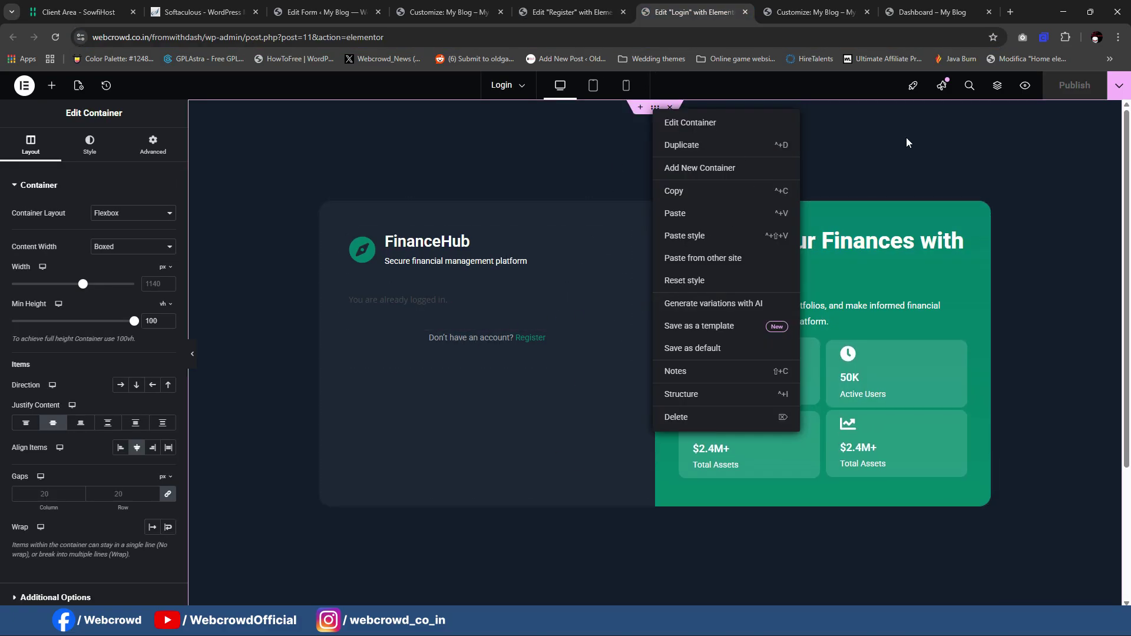
Step: Reload the Login page editor and remove the old link from the Register text
left_click(980, 141)
left_click(55, 37)
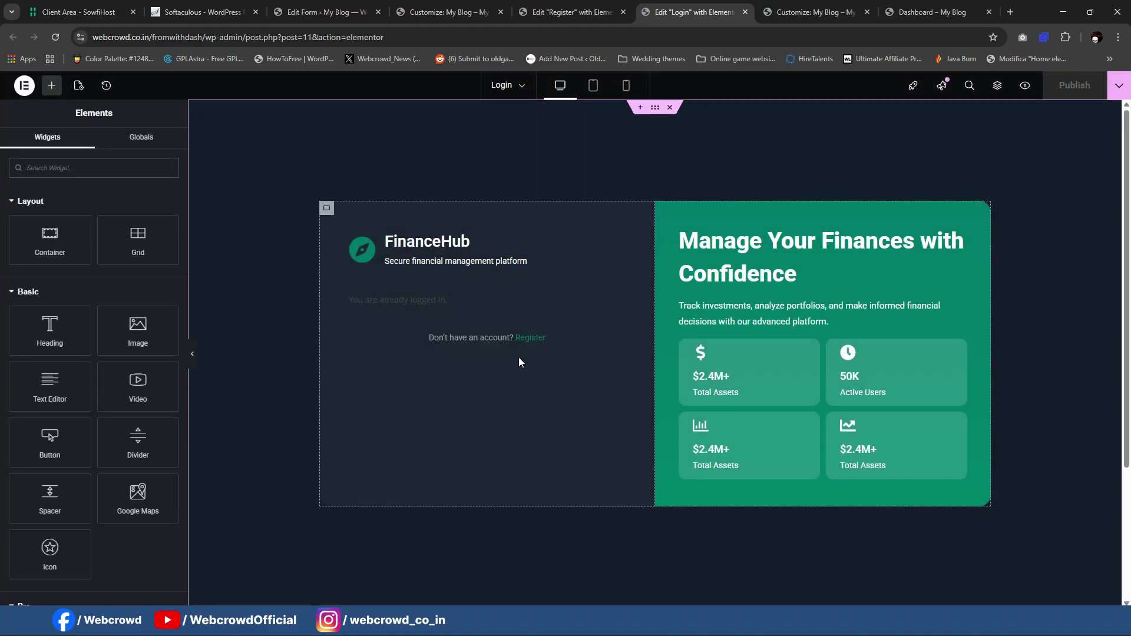
left_click(588, 338)
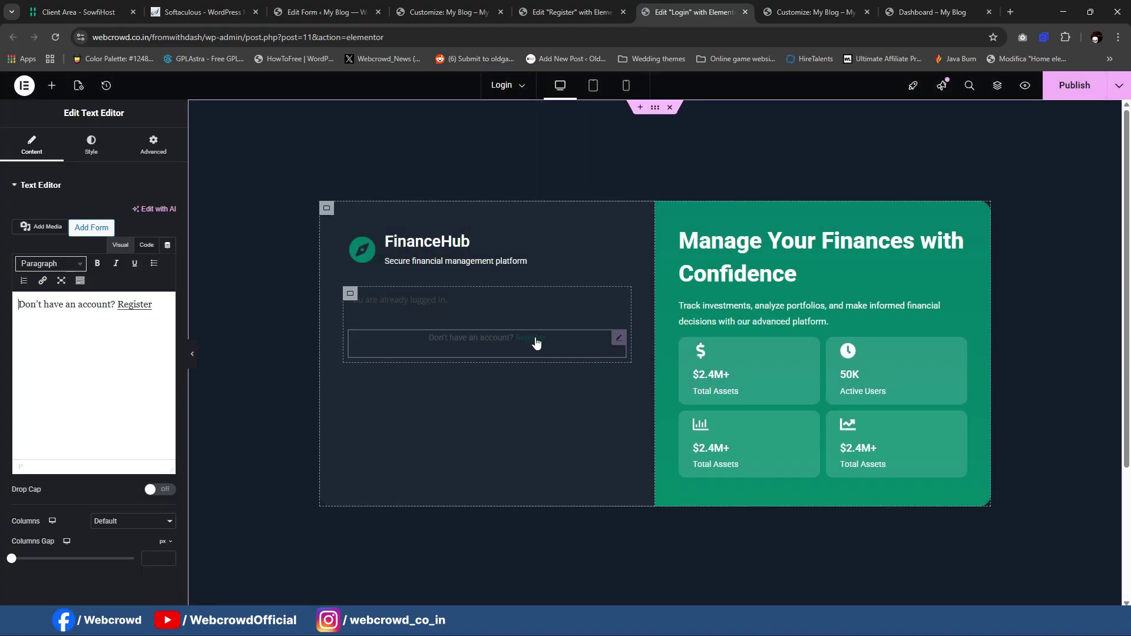
left_click(149, 307)
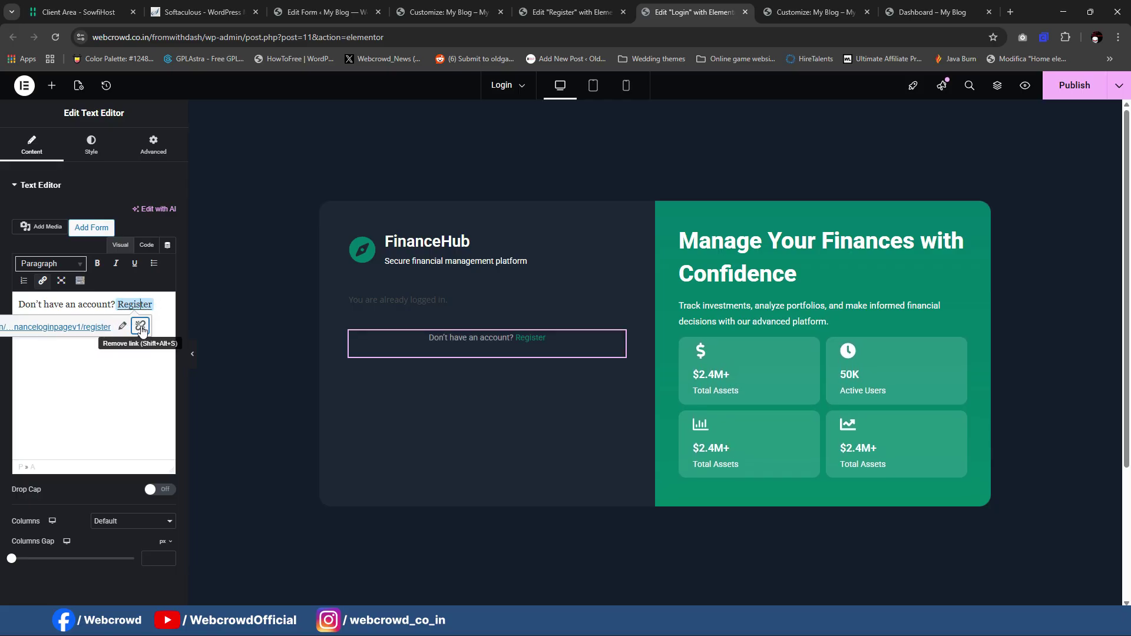
left_click(140, 327)
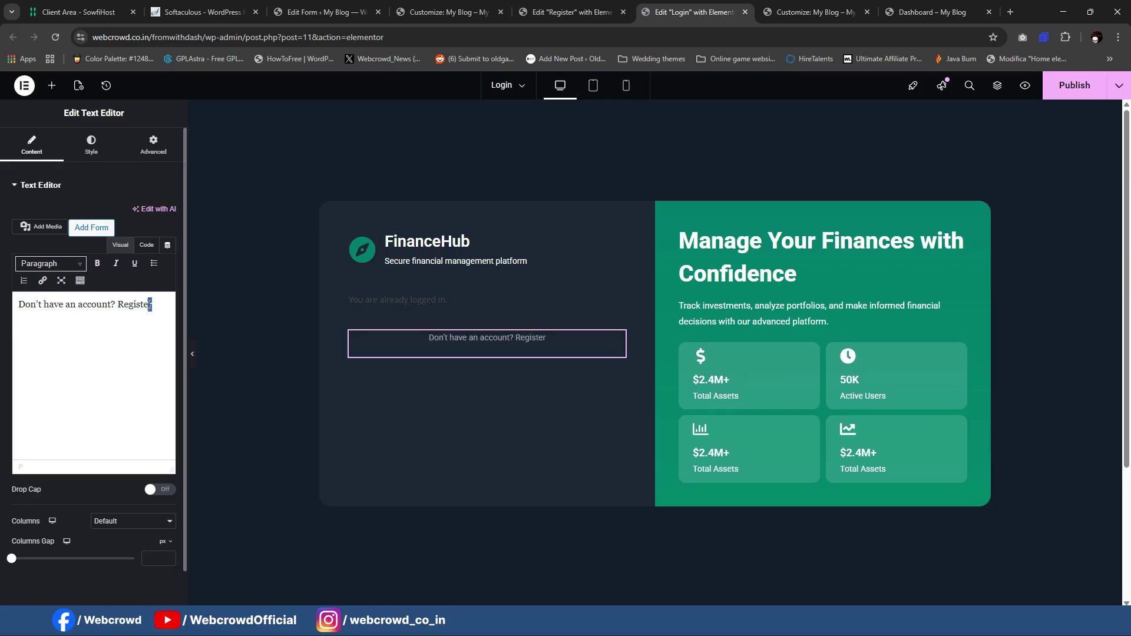
Step: Link Register to the site's /register page and publish the Login page
left_click(42, 283)
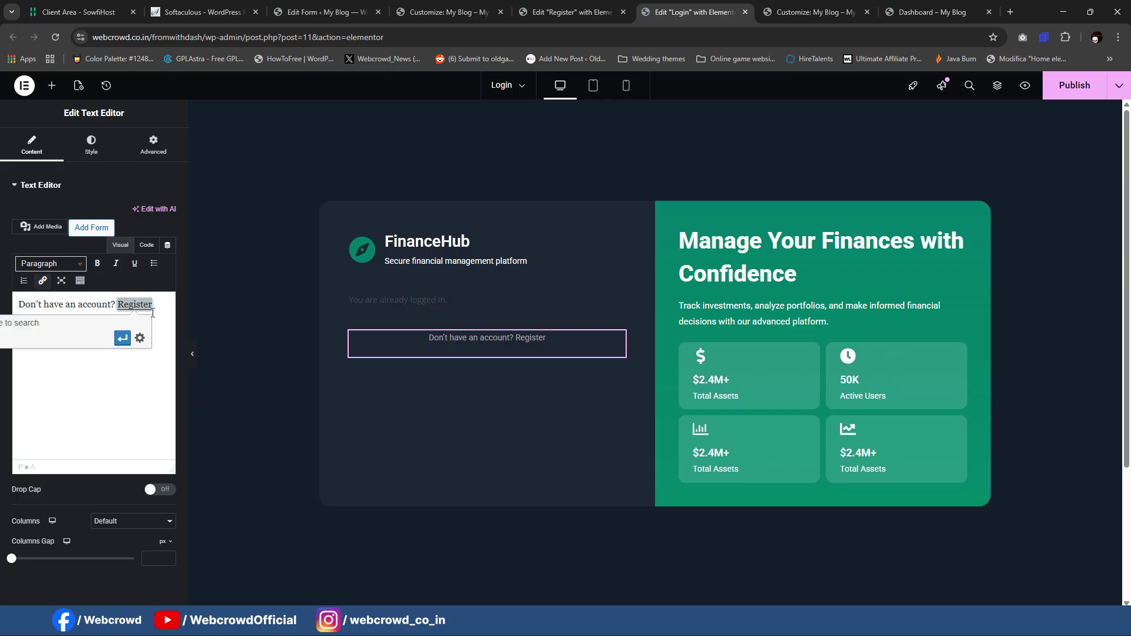
left_click_drag(186, 296, 348, 296)
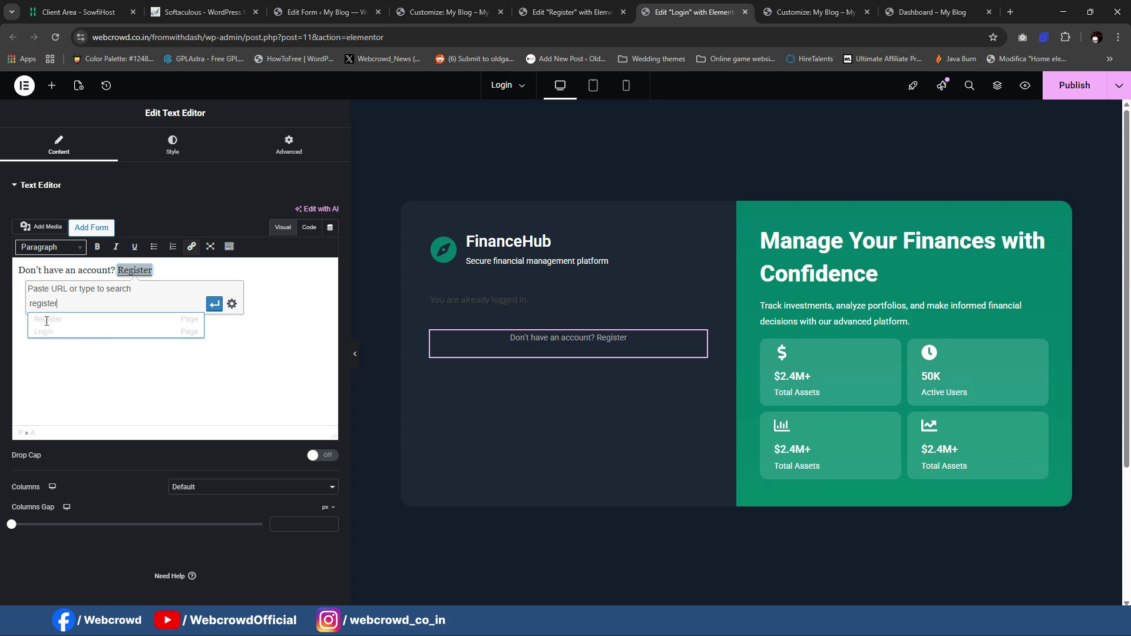
left_click(47, 319)
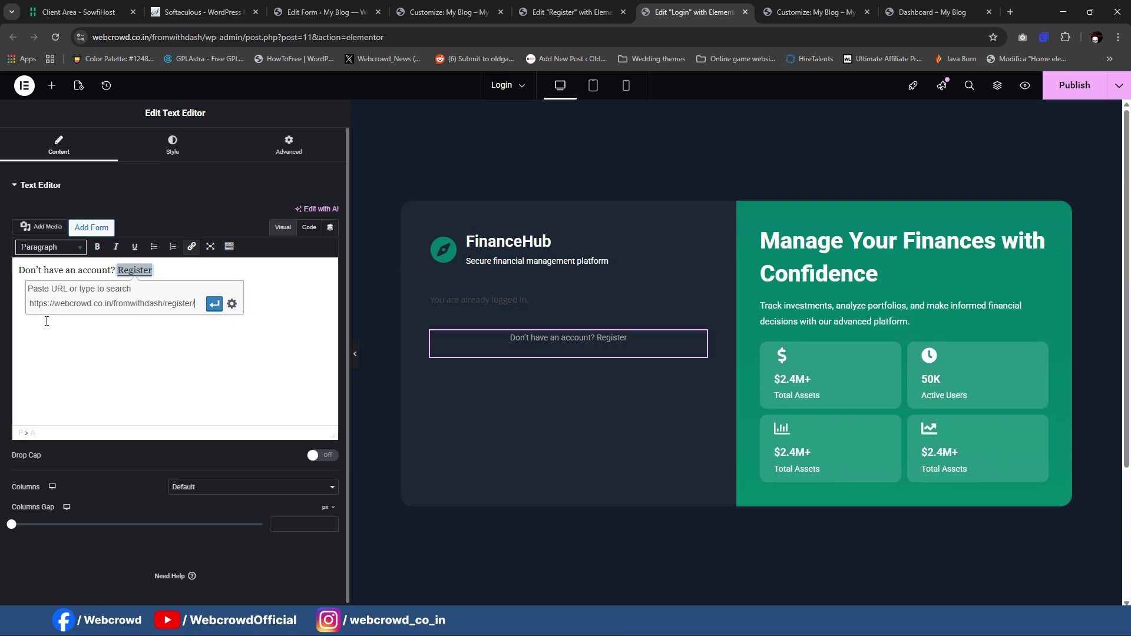
left_click(214, 304)
left_click_drag(357, 294, 197, 281)
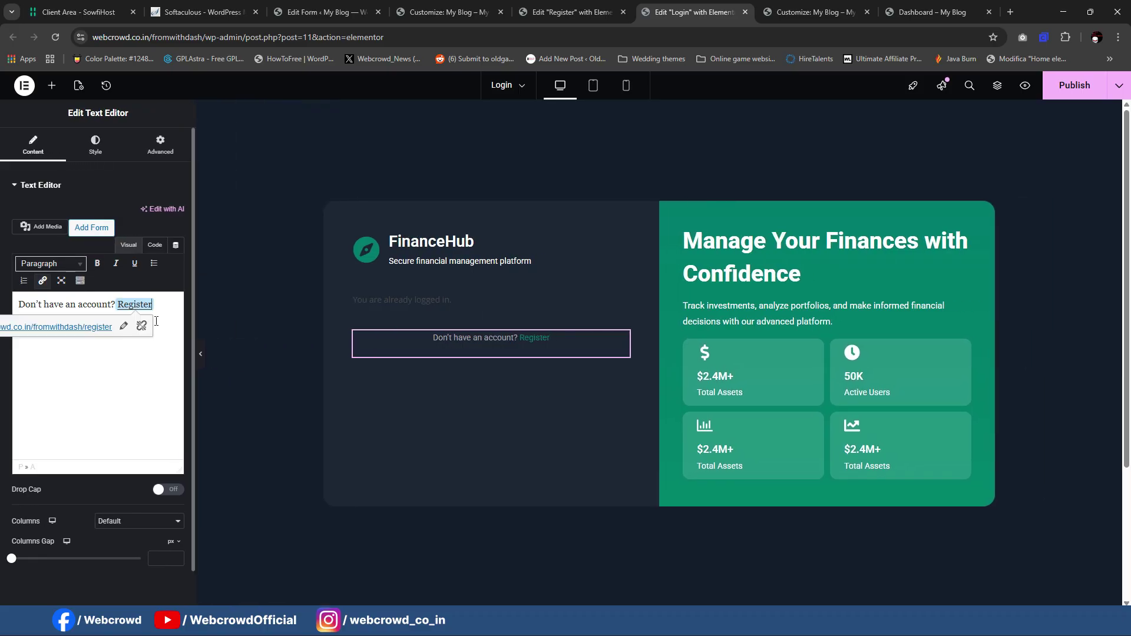
left_click(1066, 87)
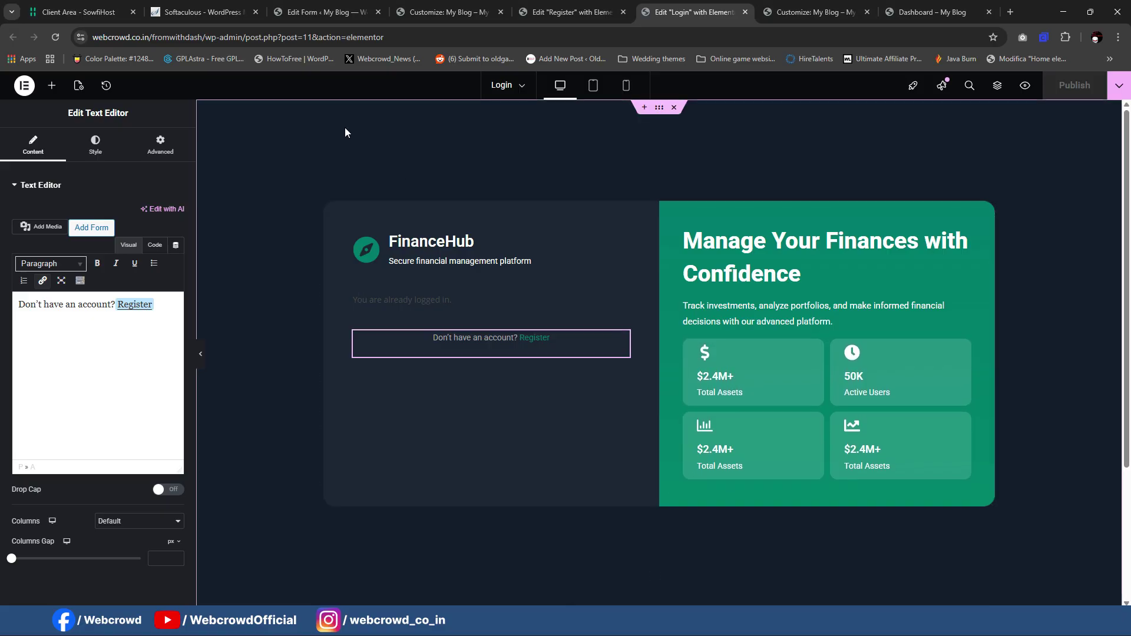
left_click(205, 37)
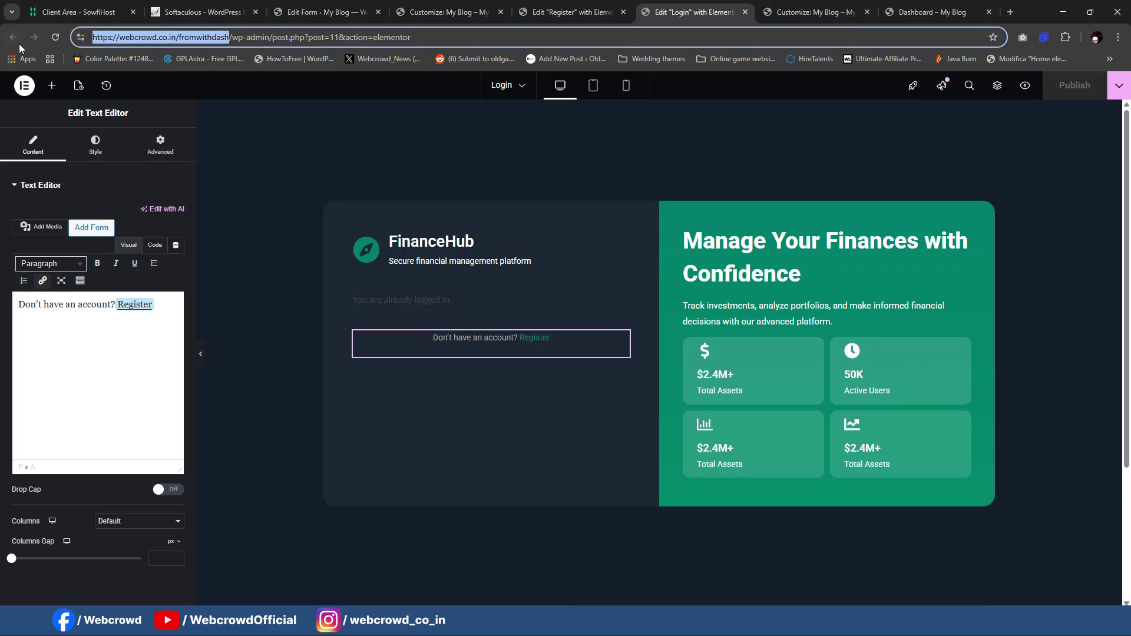
Step: Load the live site's homepage in the incognito window from the pasted address
key("alt+Tab")
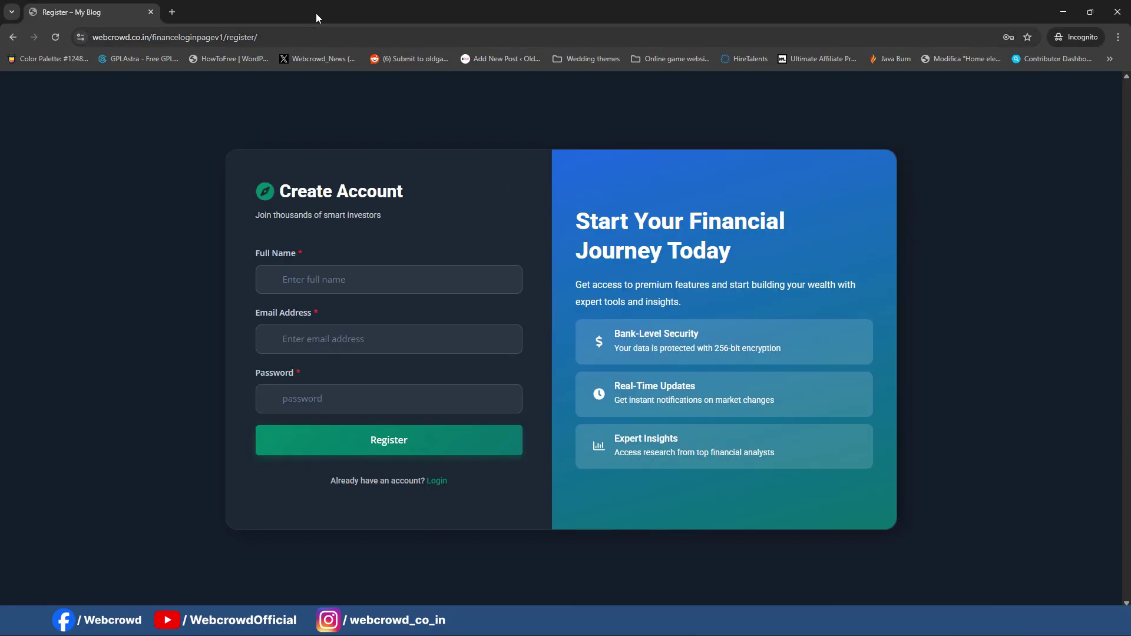
left_click(302, 34)
key("ctrl+v")
key("Return")
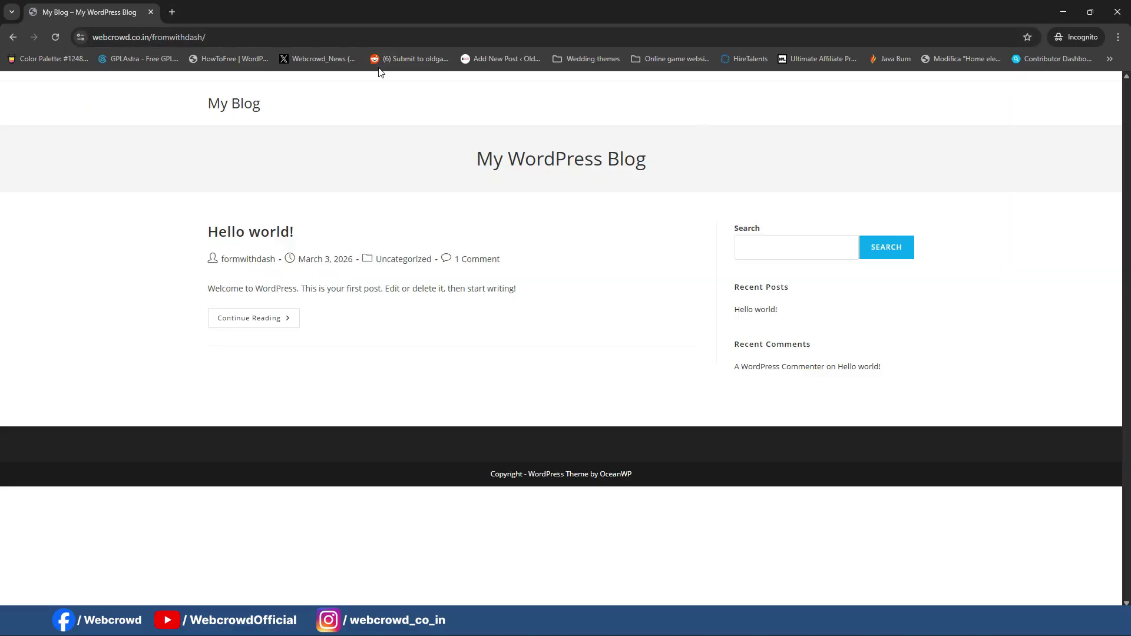
Step: Open the live /login page and follow the Register link under the login form
left_click(251, 36)
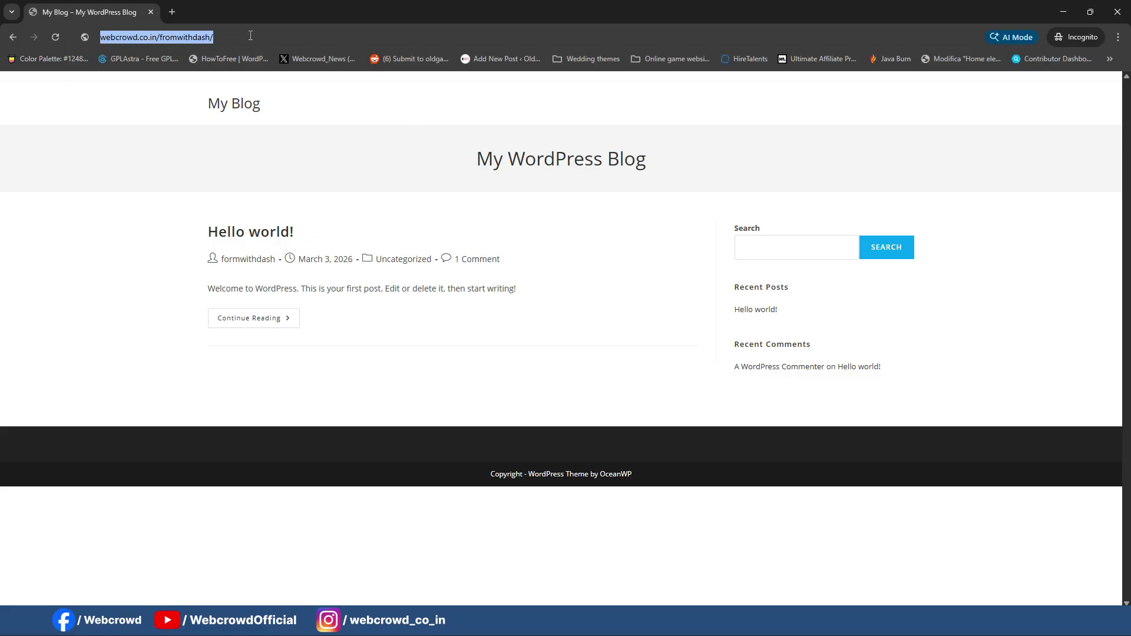
left_click(301, 36)
type("login")
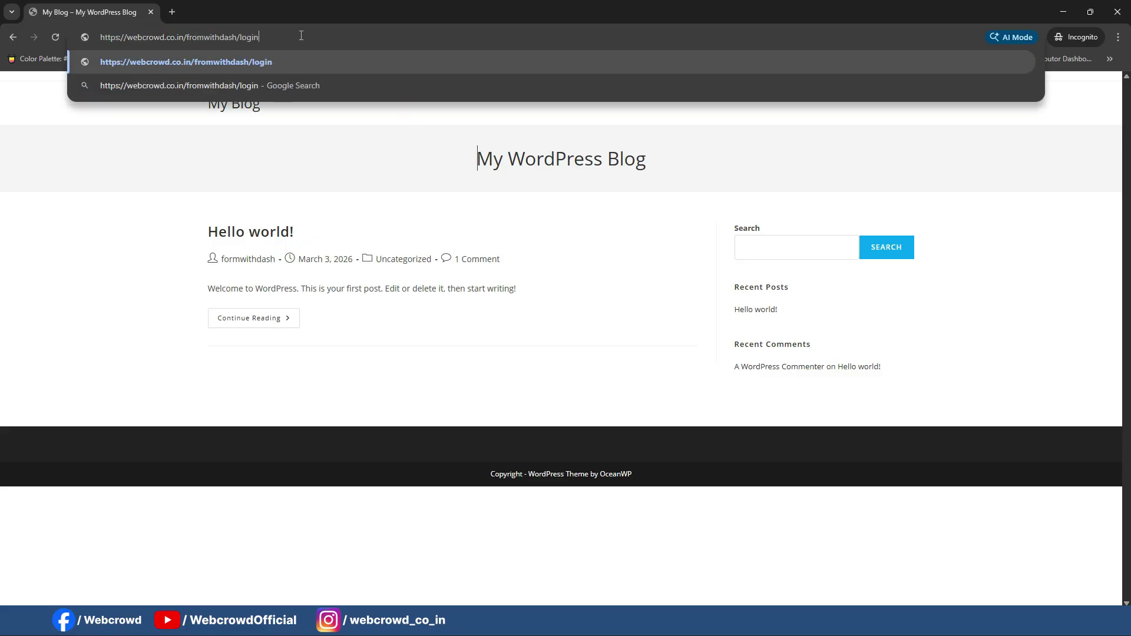
key("Return")
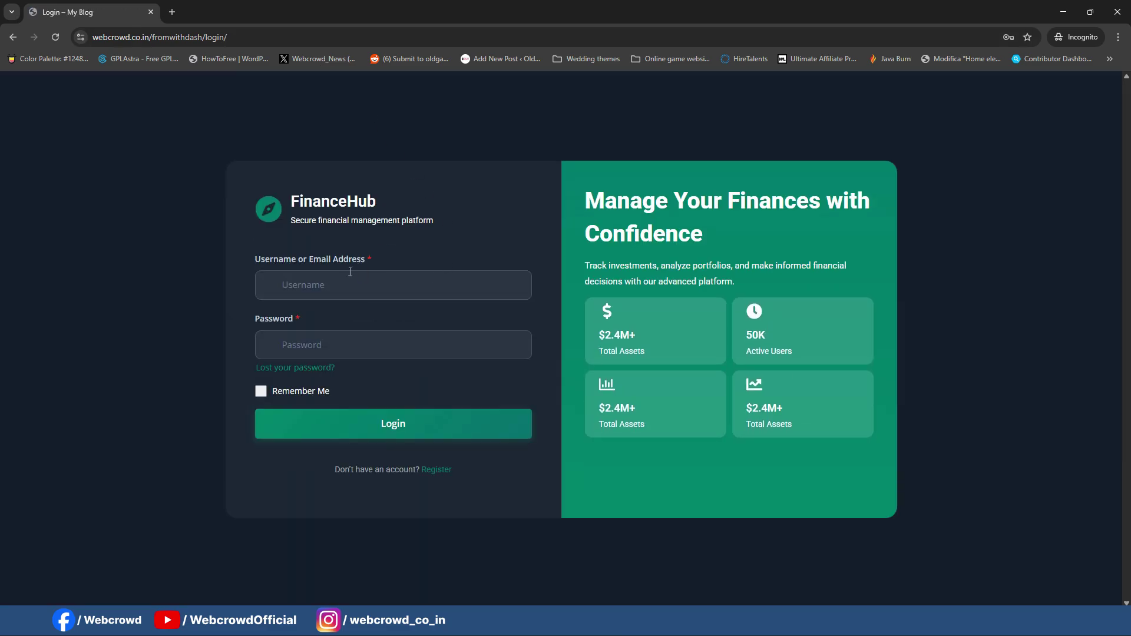
left_click(350, 280)
key("Tab")
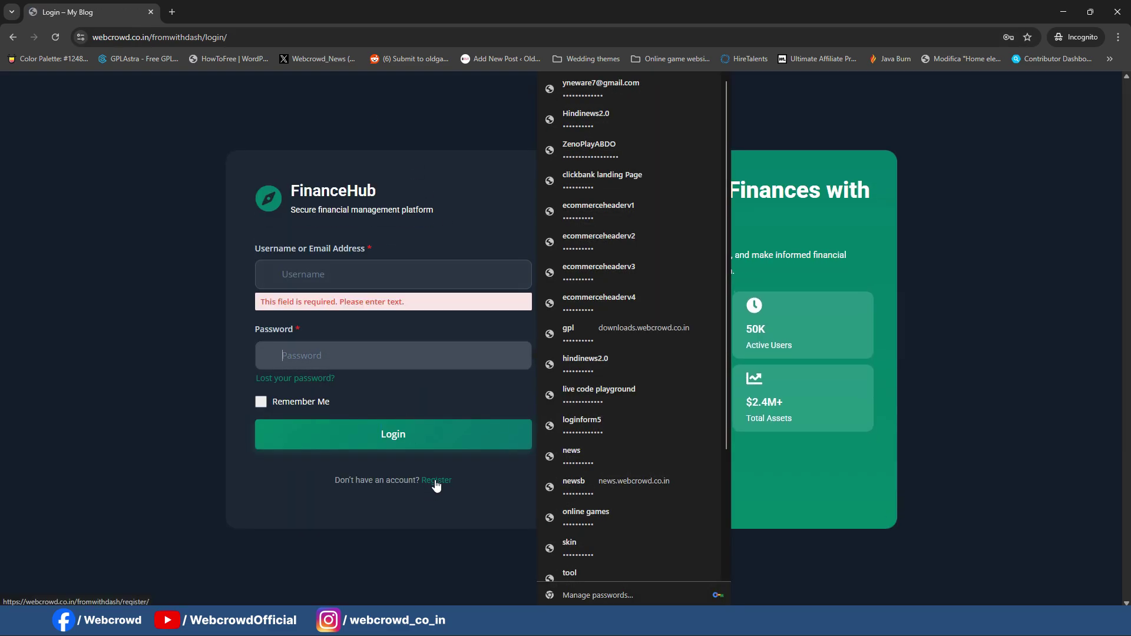
left_click(436, 483)
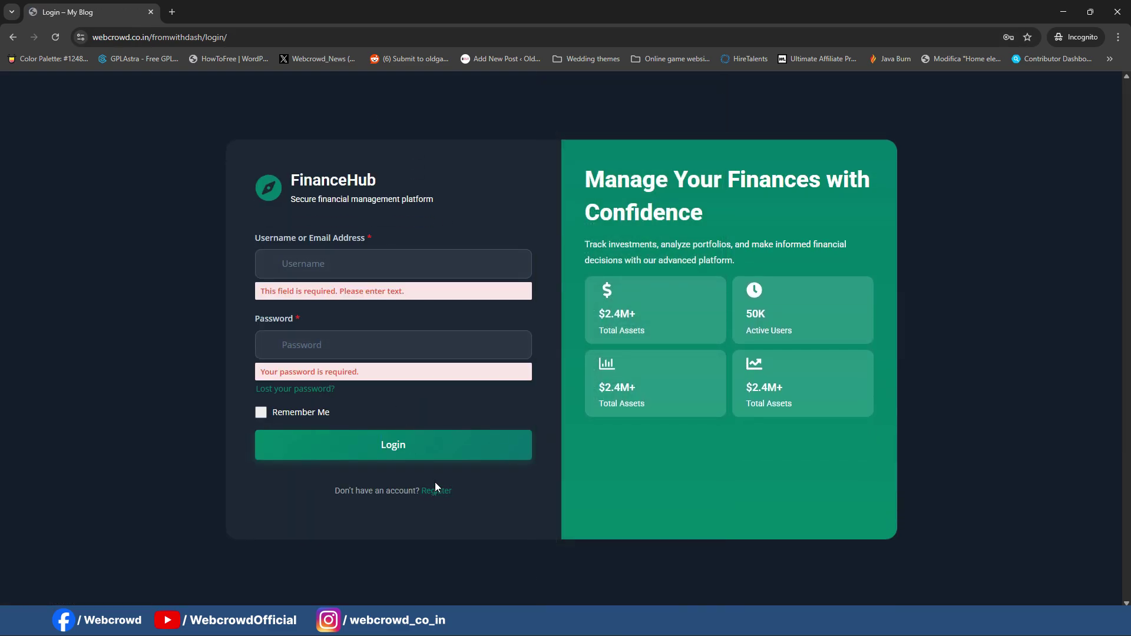
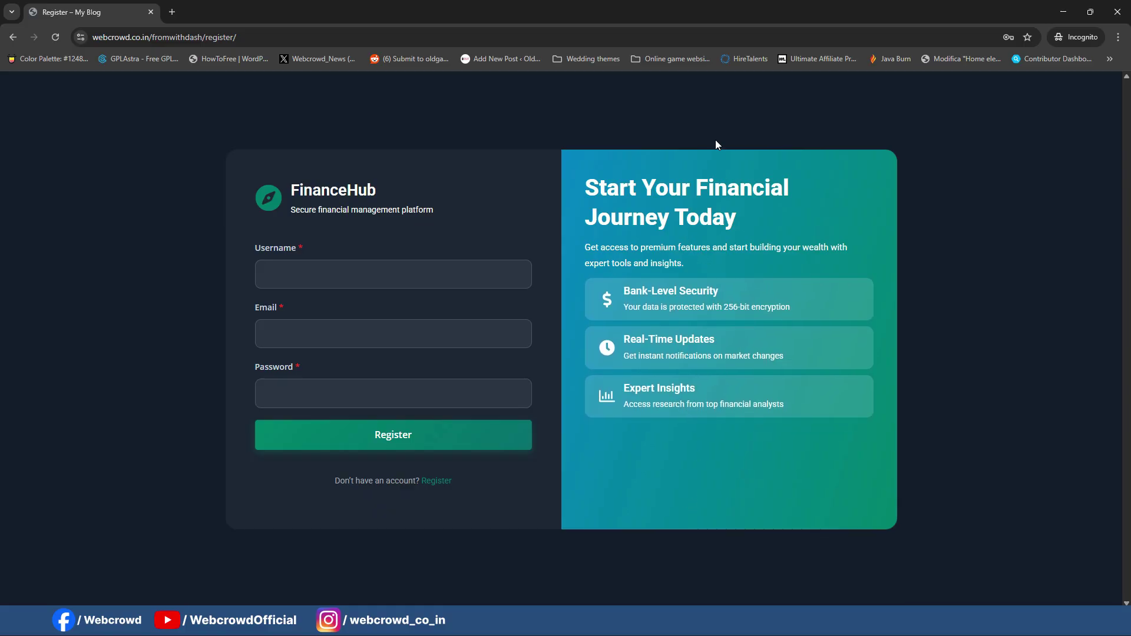
Step: Centre the Register page's right-hand container vertically, then reload the live Register page to check
left_click(1065, 12)
left_click(557, 13)
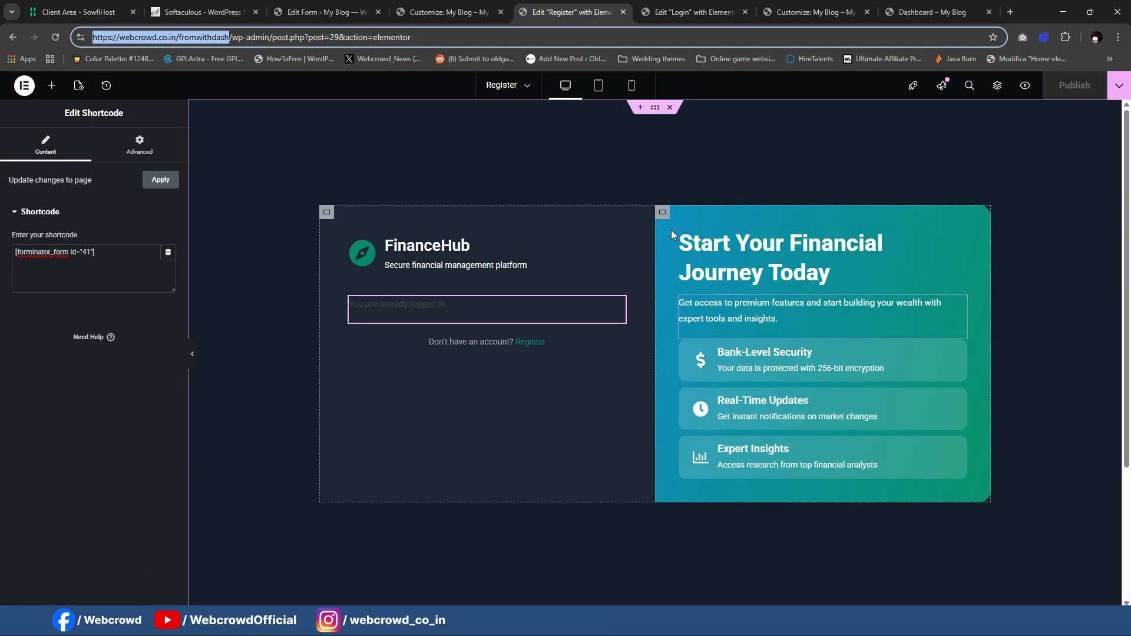
left_click(665, 213)
left_click(30, 142)
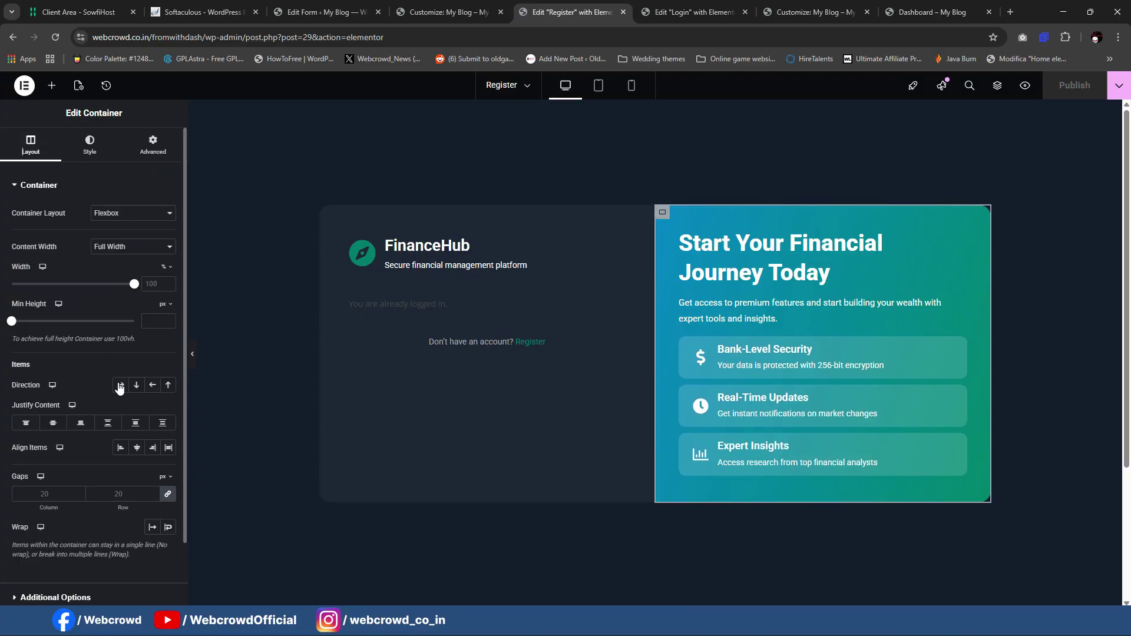
left_click(56, 424)
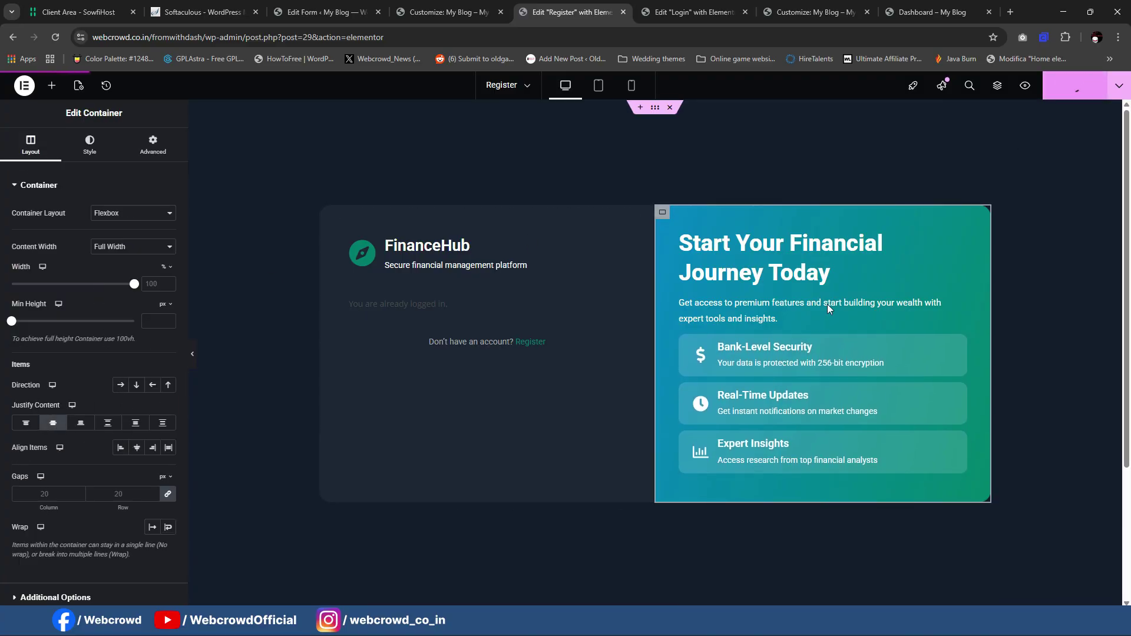
left_click(760, 623)
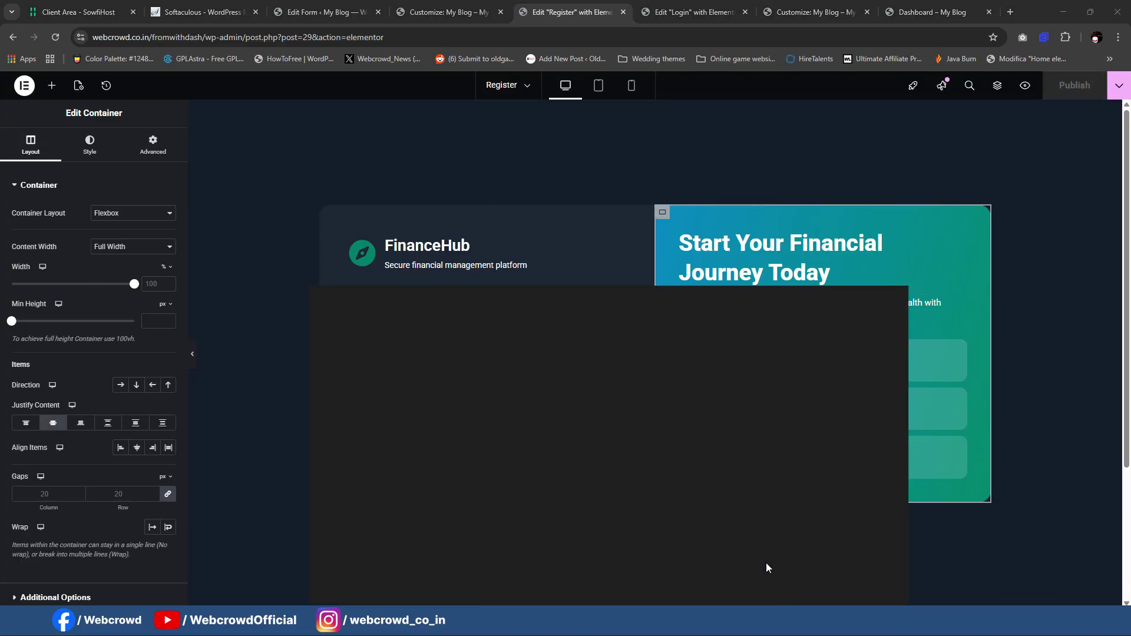
key("F5")
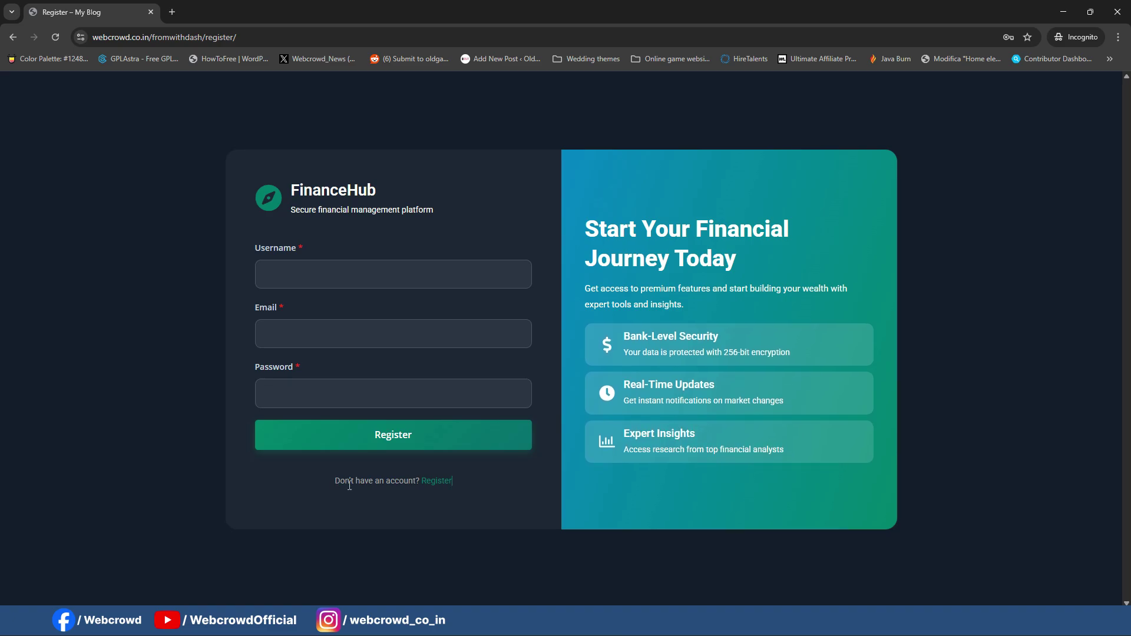
Step: Change the Register page's footer text to 'Already have an account? Login'
left_click(699, 630)
left_click(668, 587)
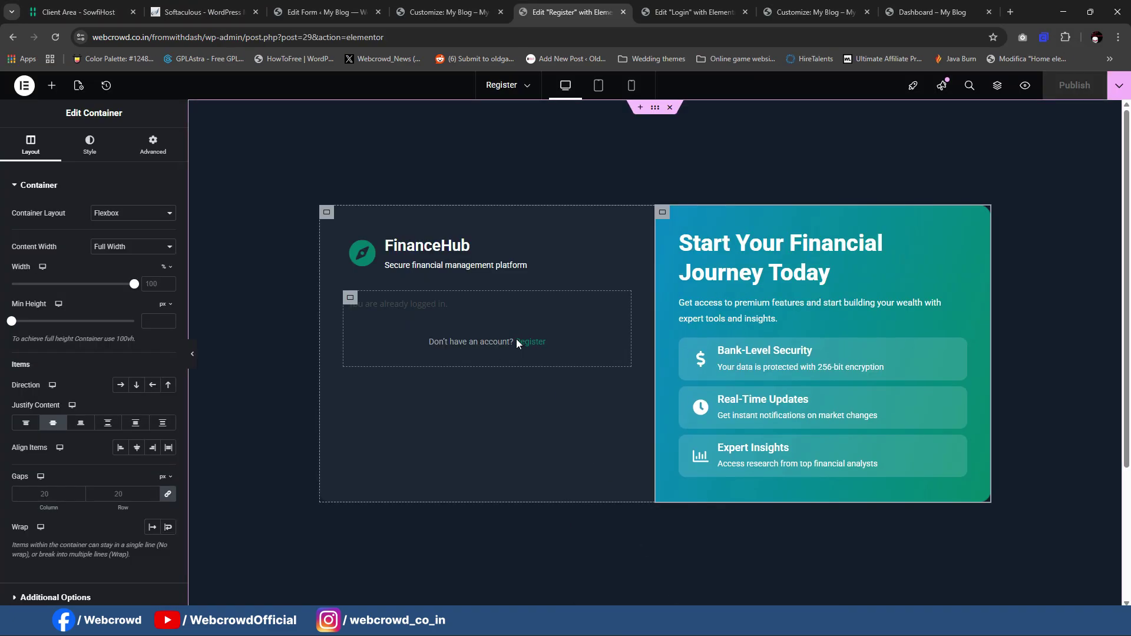
left_click(571, 345)
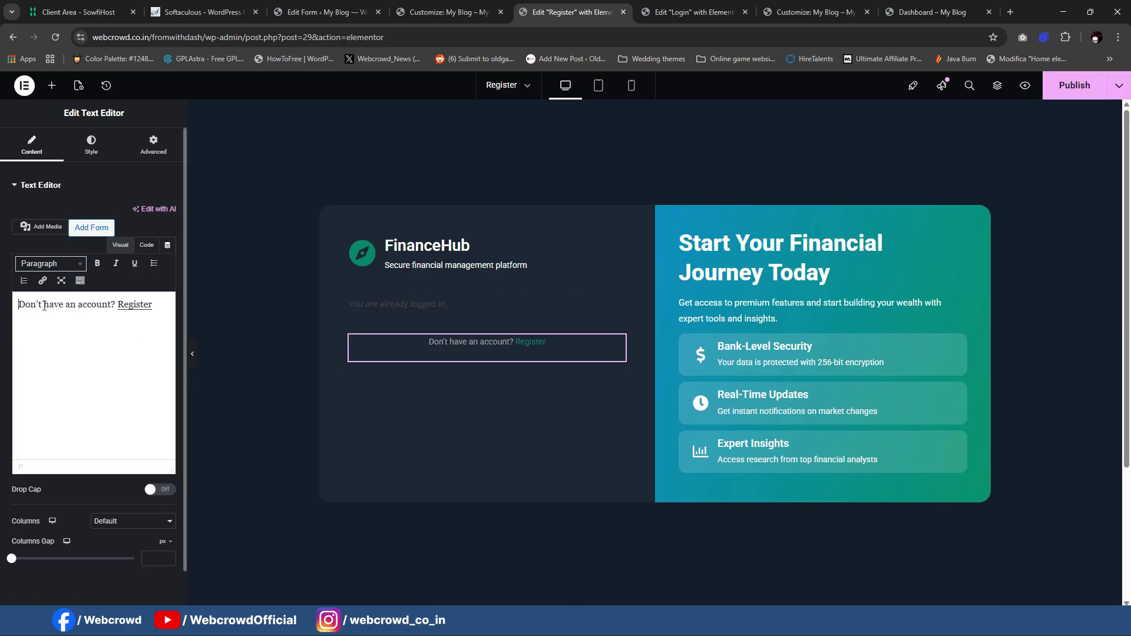
type("Already")
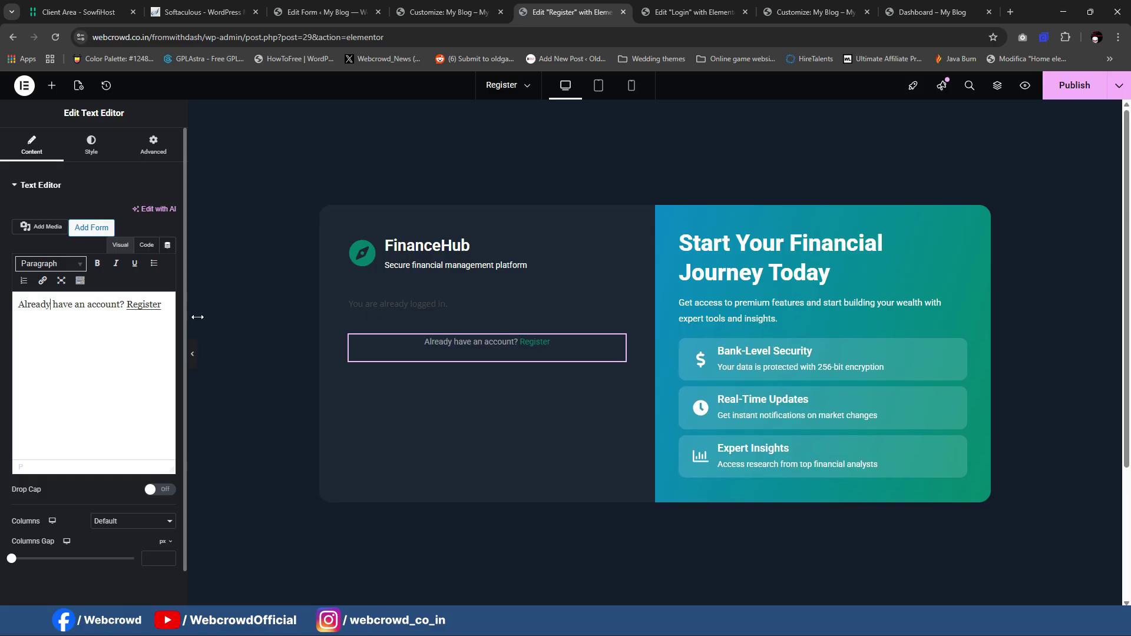
left_click_drag(161, 305, 124, 304)
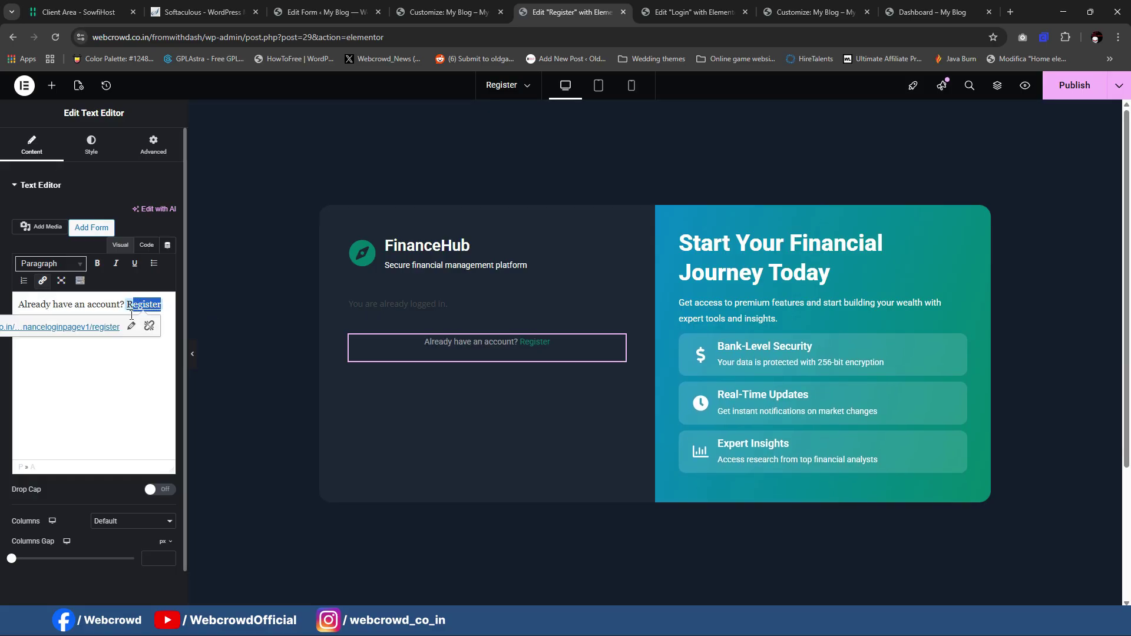
type("S")
key("BackSpace")
type("Login")
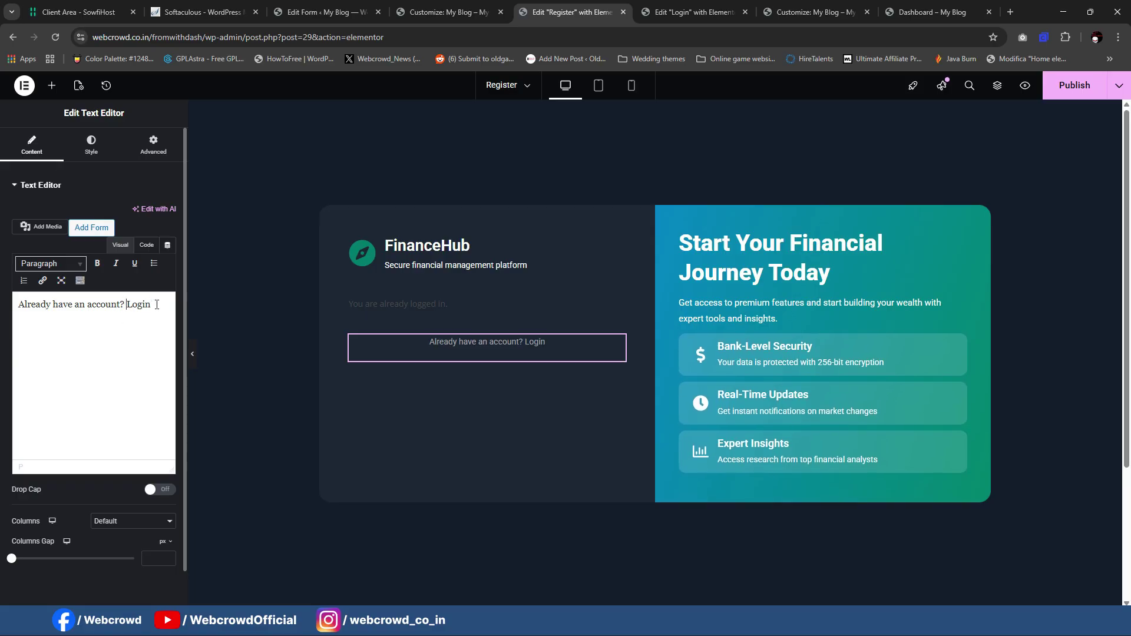
Step: Link the word Login to /fromwithdash/login/ and publish the Register page
left_click_drag(157, 305, 126, 304)
left_click(42, 280)
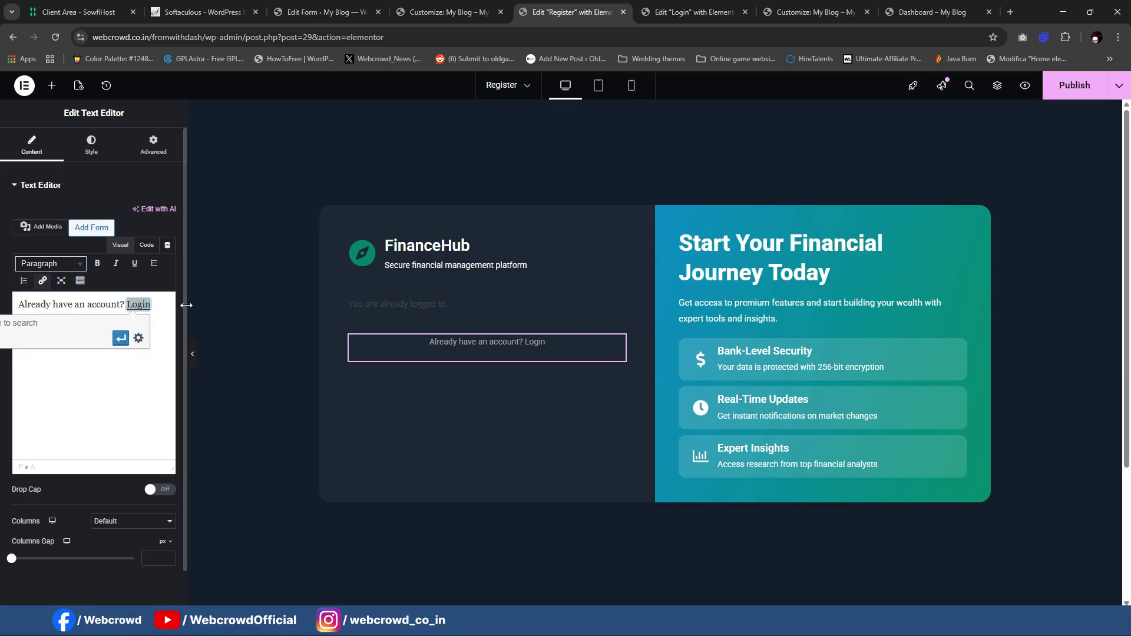
left_click_drag(186, 305, 384, 305)
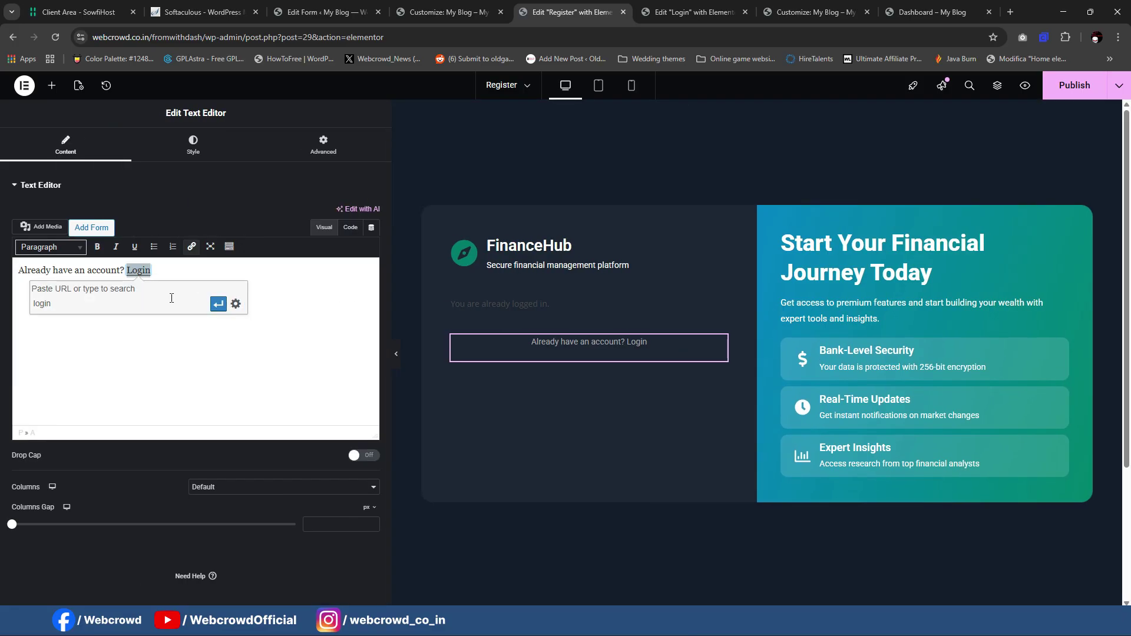
left_click(56, 322)
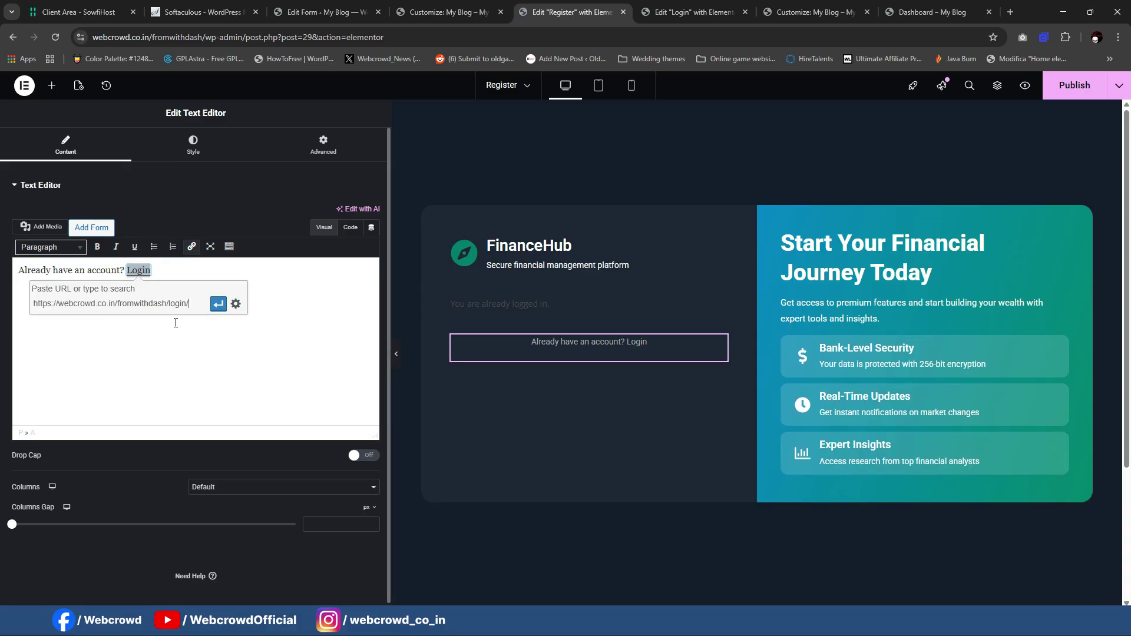
left_click(218, 303)
left_click_drag(388, 254, 231, 254)
left_click(1074, 85)
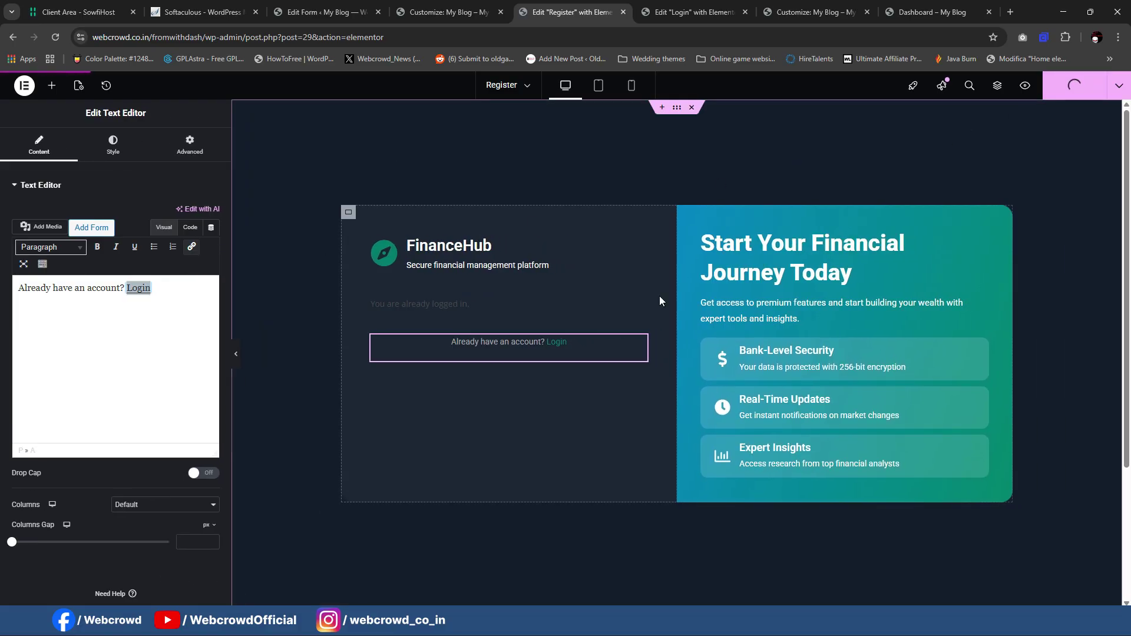
Step: On the live site, follow the Login link, then the Register link back
mouse_move(669, 624)
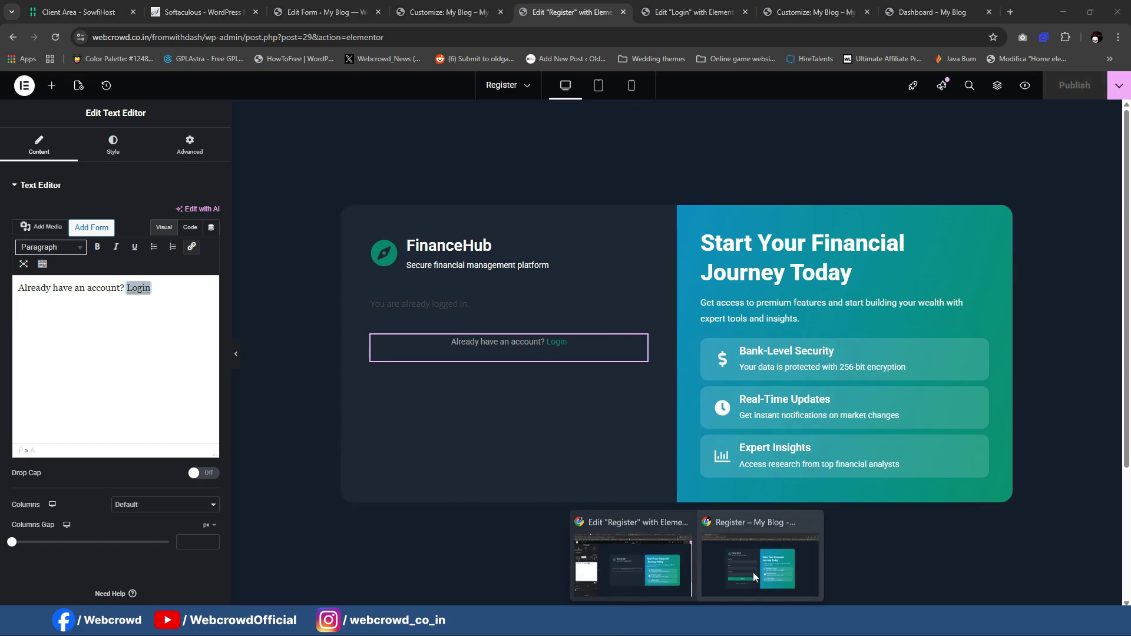
left_click(753, 571)
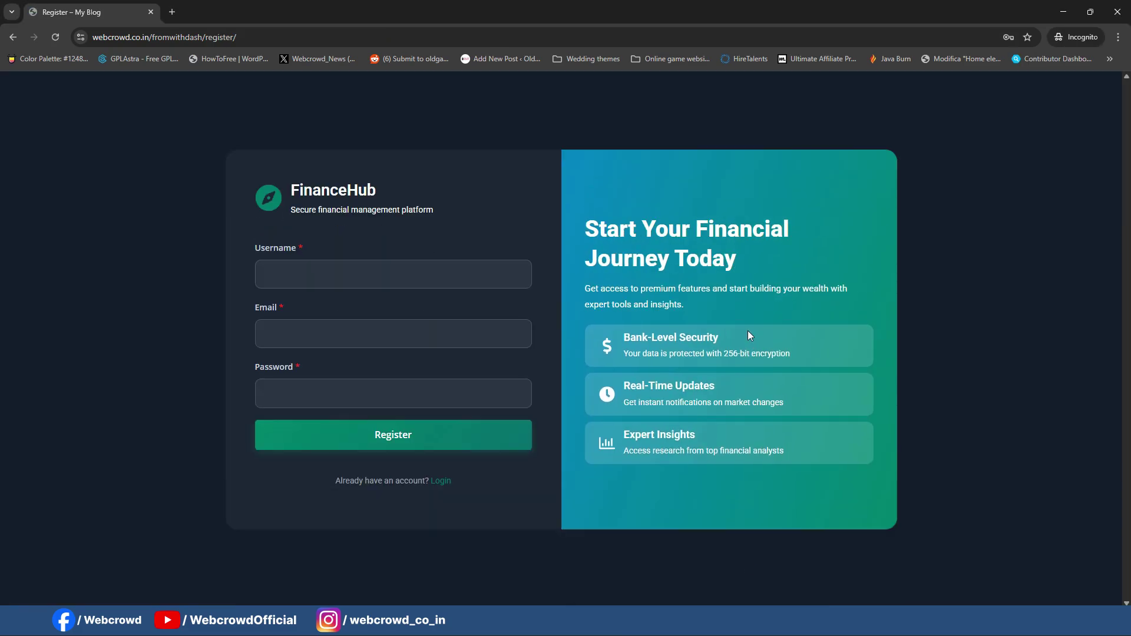
left_click(441, 480)
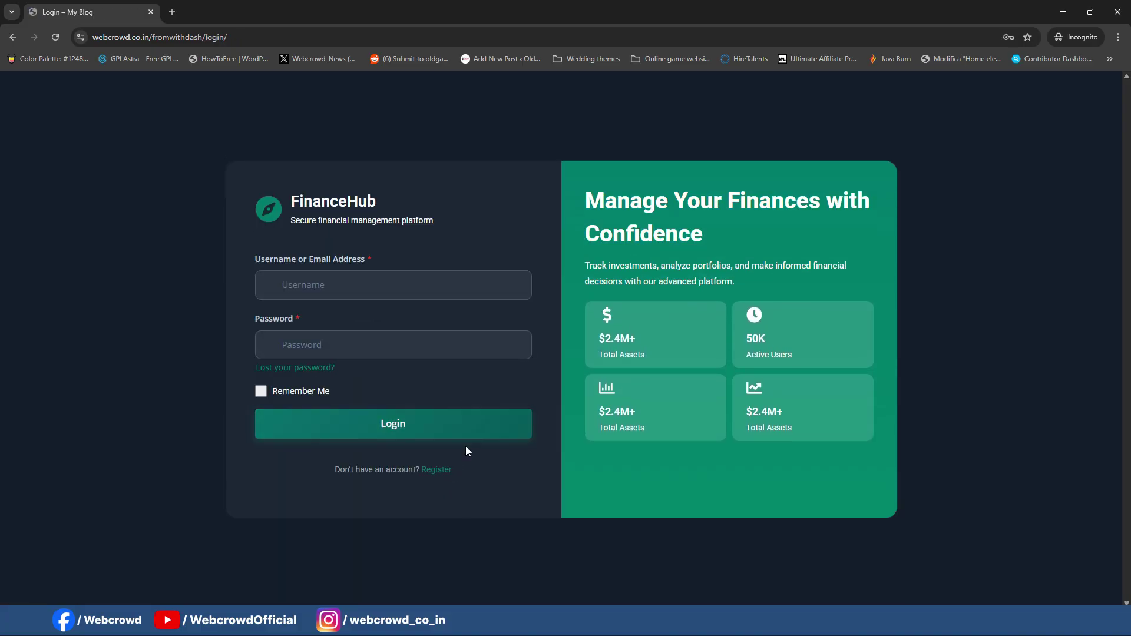
left_click(433, 477)
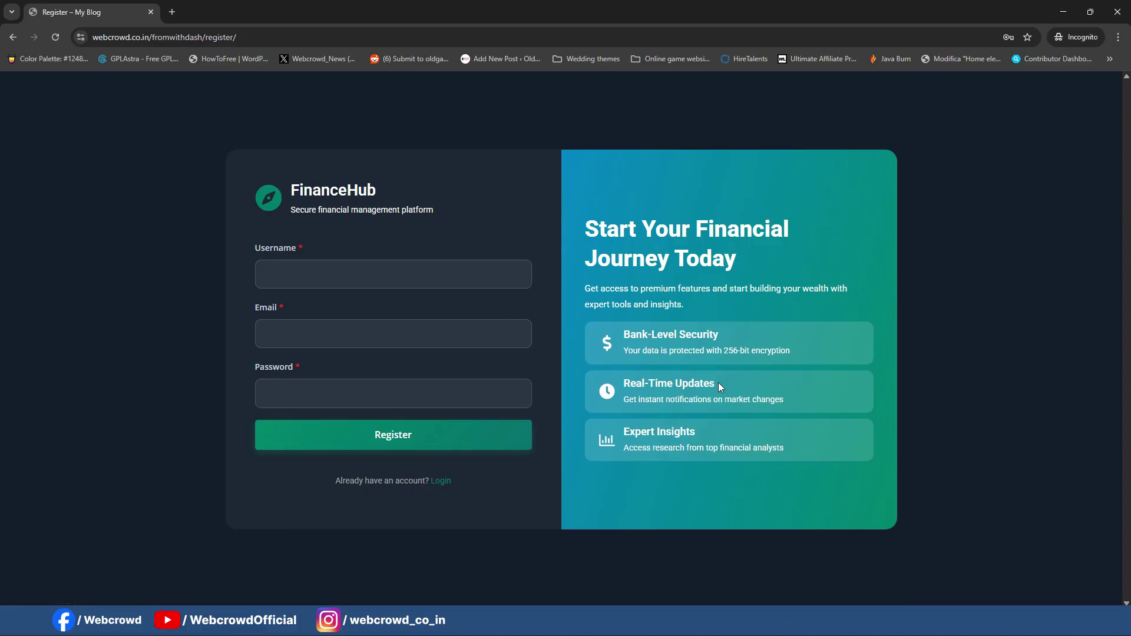
Step: Leave the registration fields empty to trigger the password, username and email required-field errors
left_click(487, 381)
left_click(323, 313)
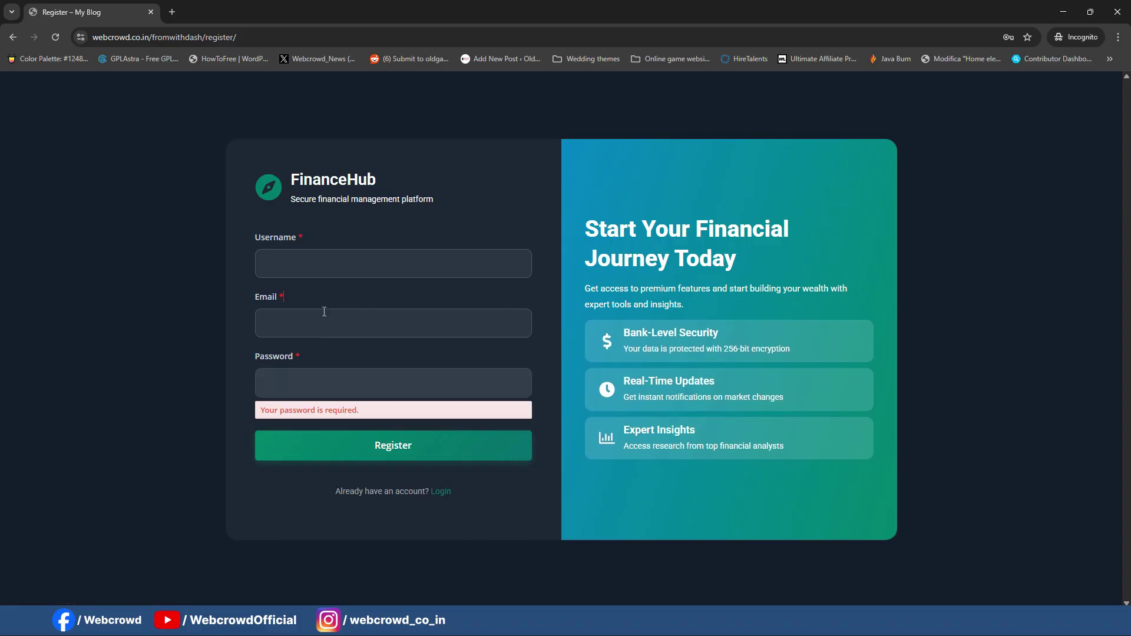
left_click(323, 263)
left_click(351, 336)
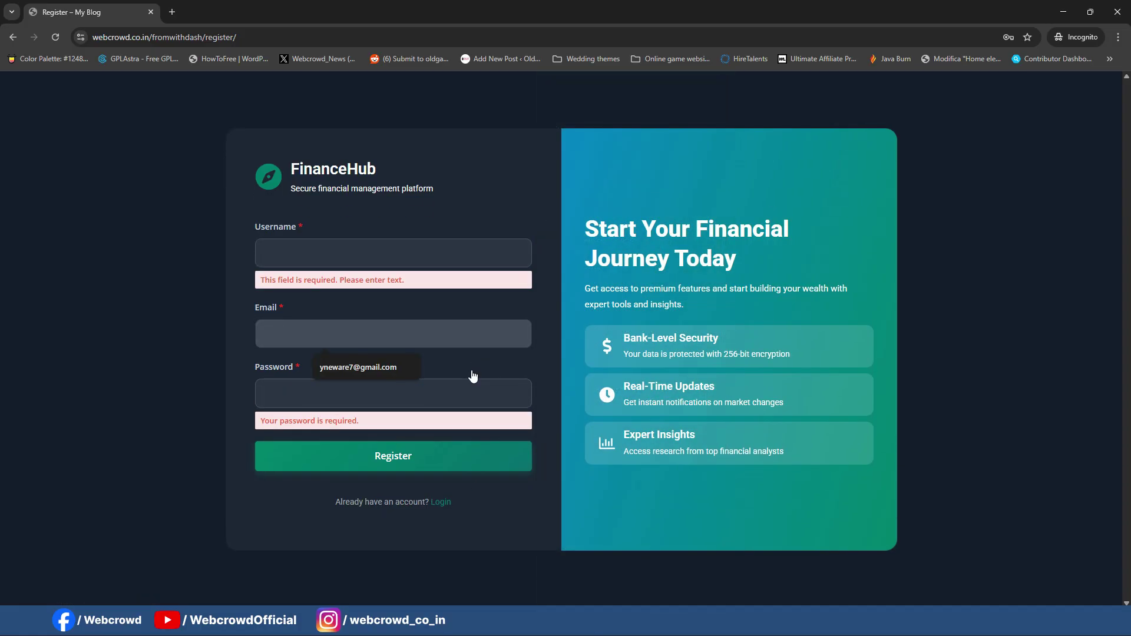
left_click(472, 372)
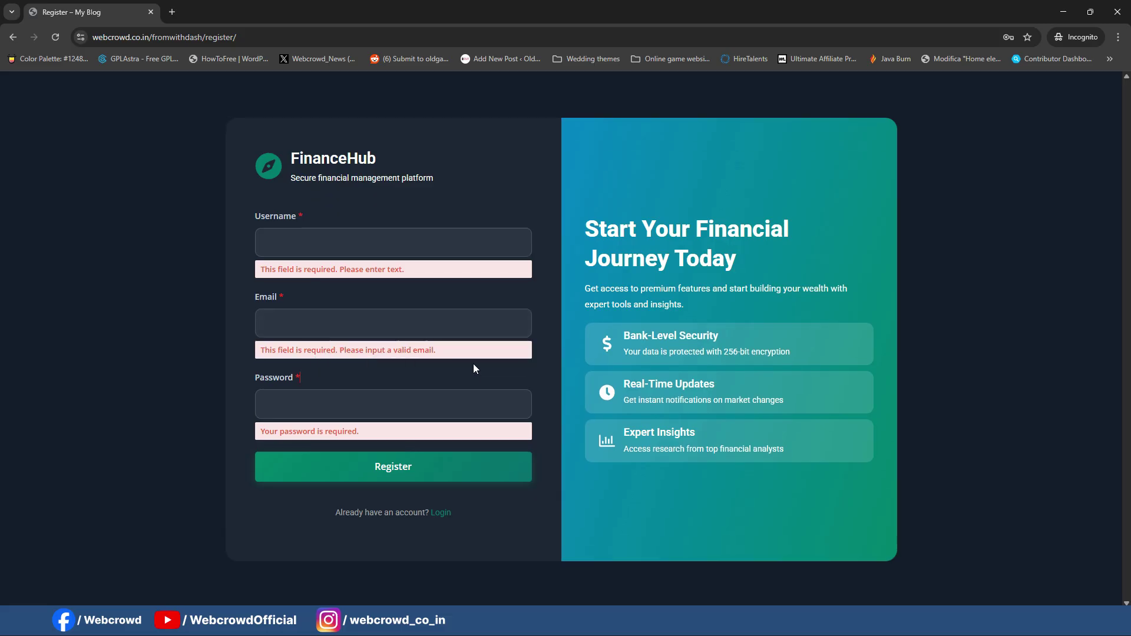
Step: Open and close the page inspector, then minimise the live site window
right_click(469, 179)
left_click(588, 419)
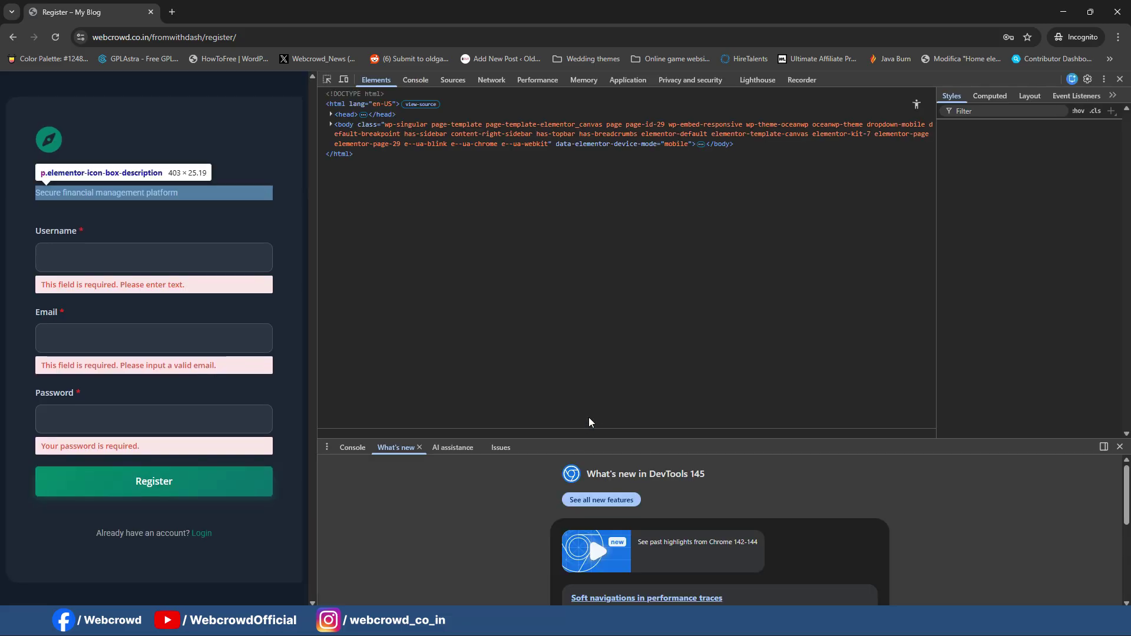
left_click(1120, 79)
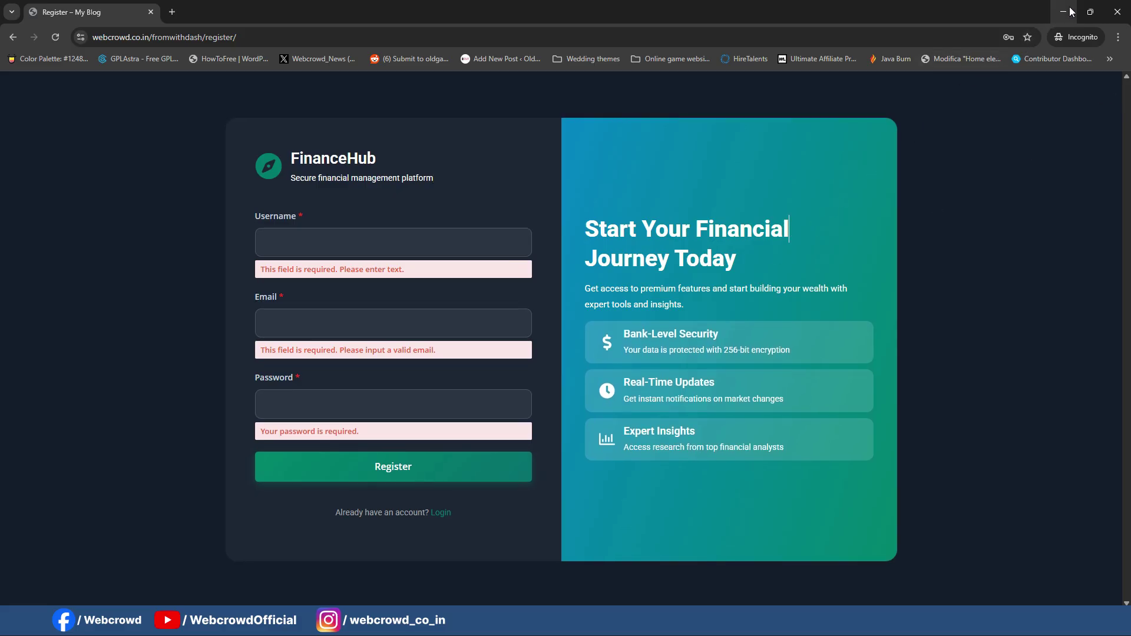
left_click(1052, 17)
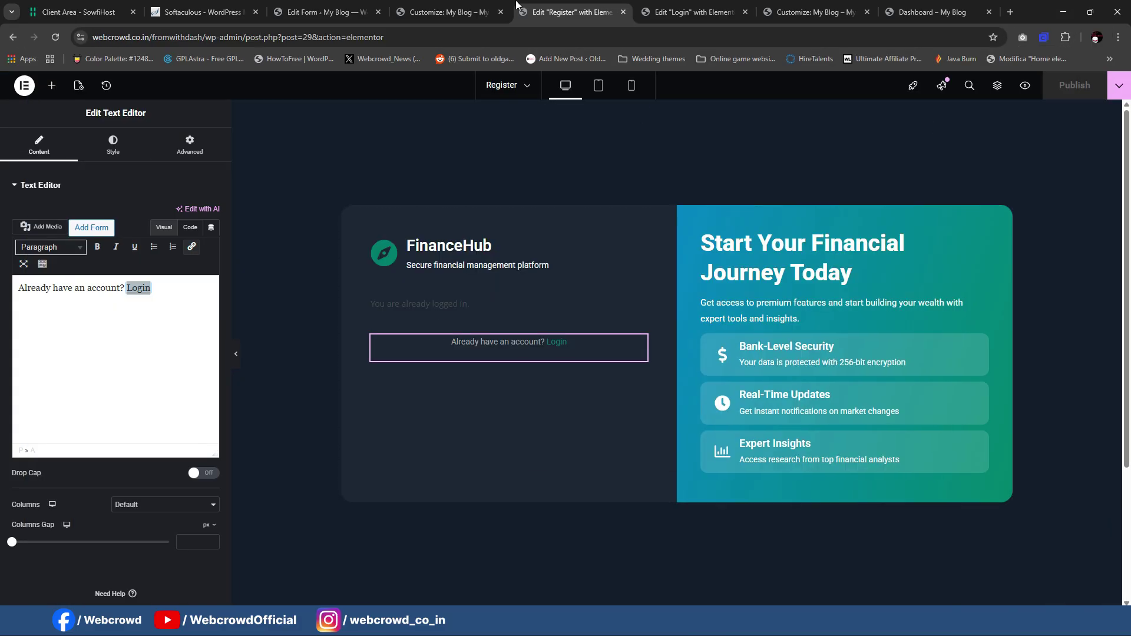
Step: Start a new WordPress page in a separate browser tab
left_click(438, 6)
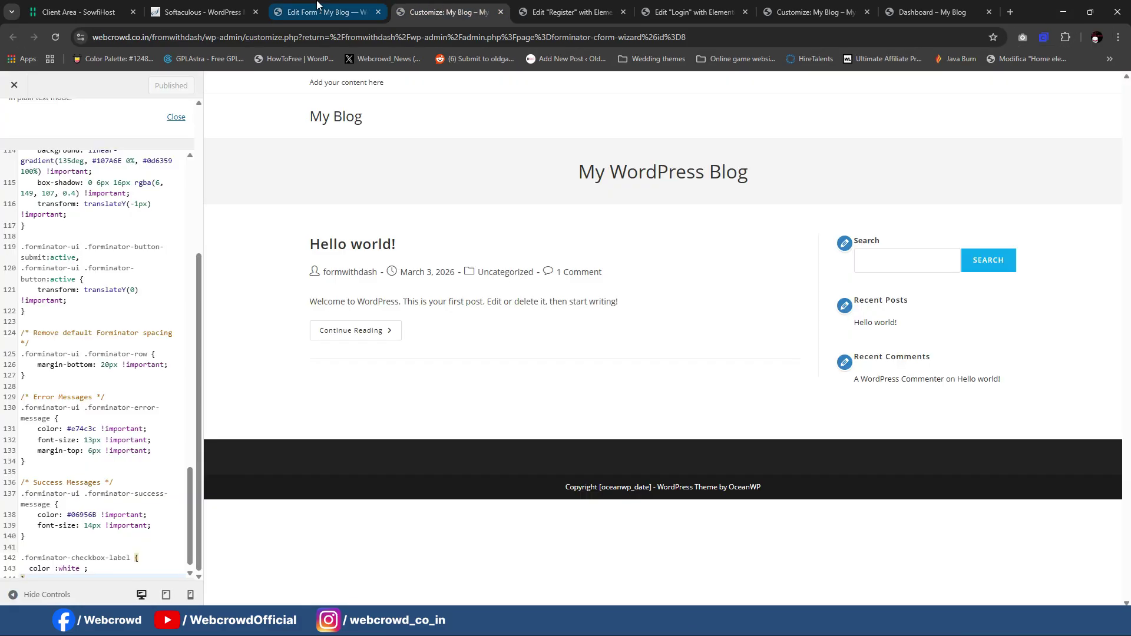
left_click(316, 5)
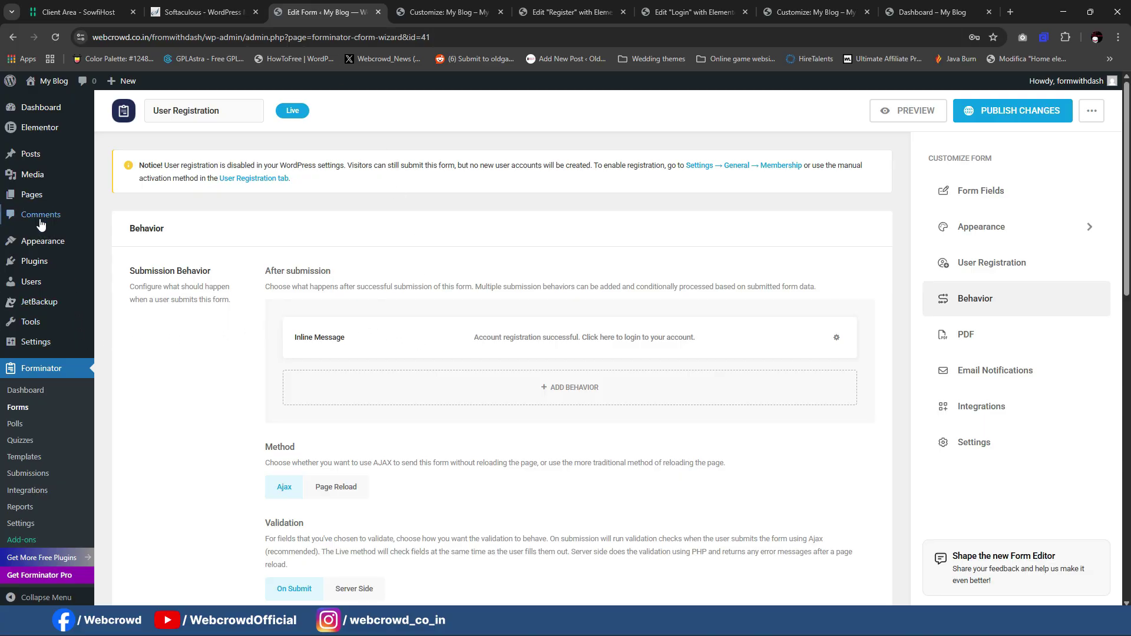
mouse_move(30, 169)
mouse_move(26, 204)
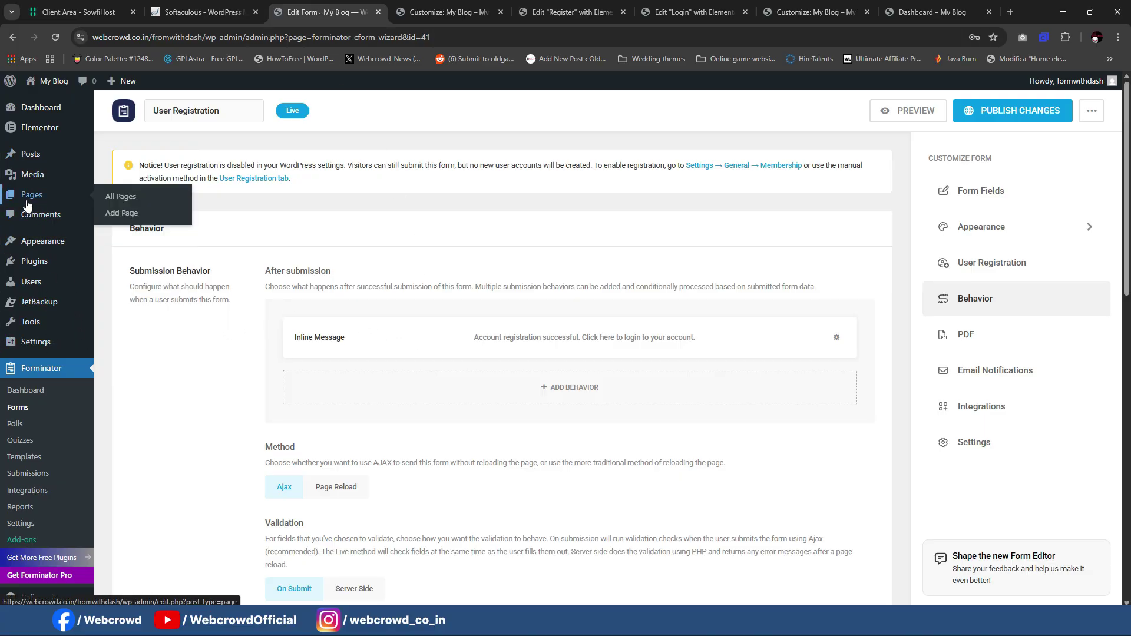
middle_click(129, 217)
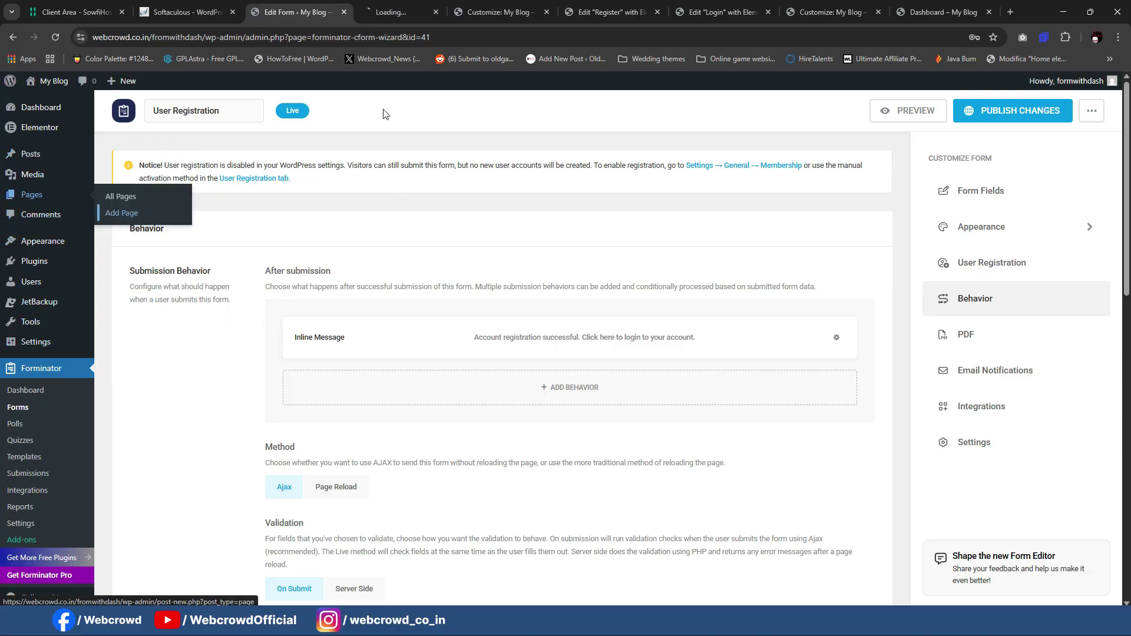
left_click(404, 5)
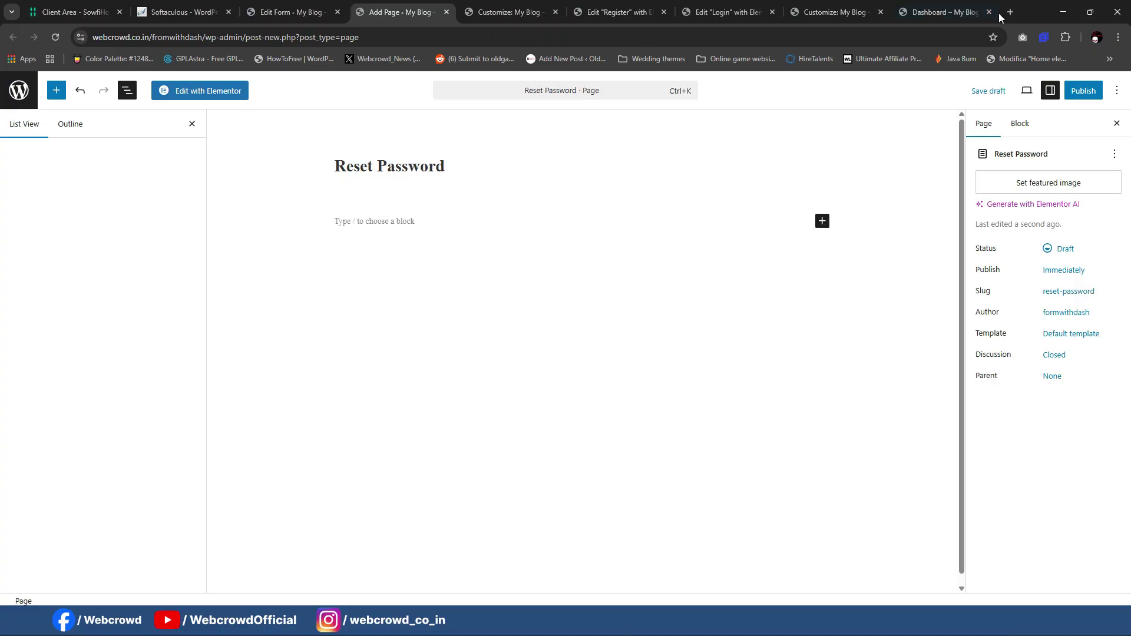
Step: Set the Reset Password page's template to Elementor Canvas and publish it
left_click(926, 402)
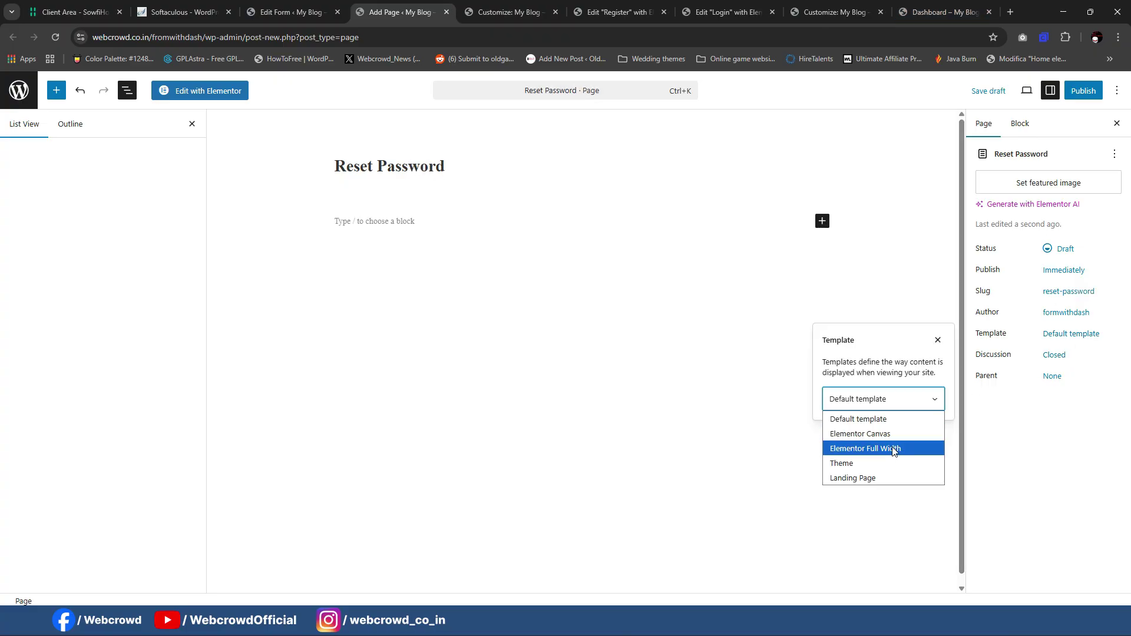
left_click(887, 435)
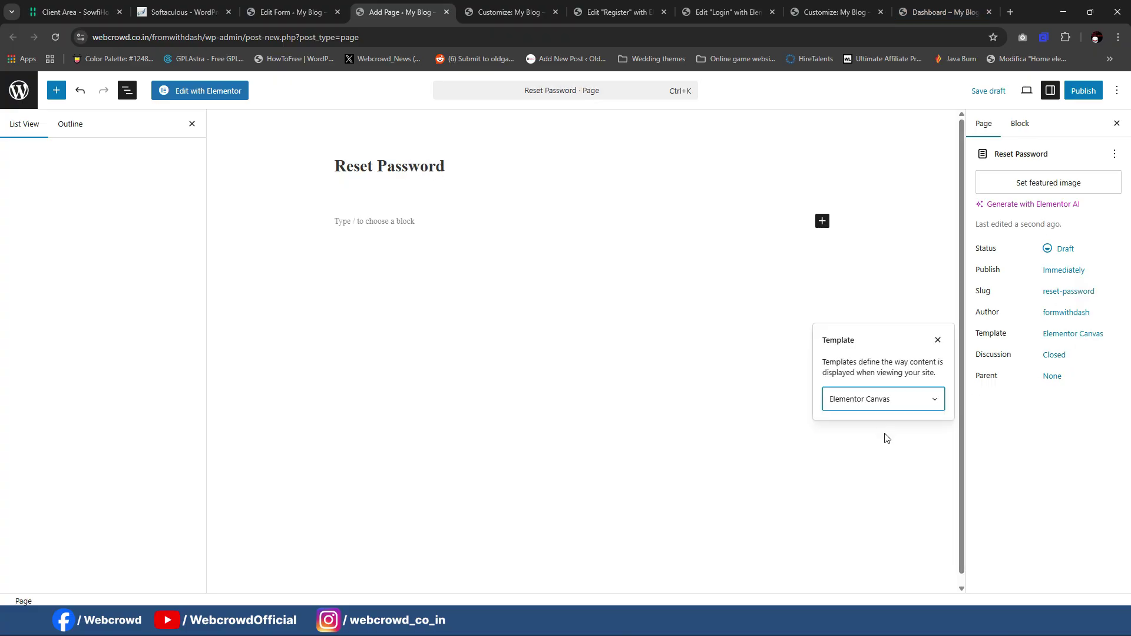
left_click(1084, 93)
left_click(1084, 90)
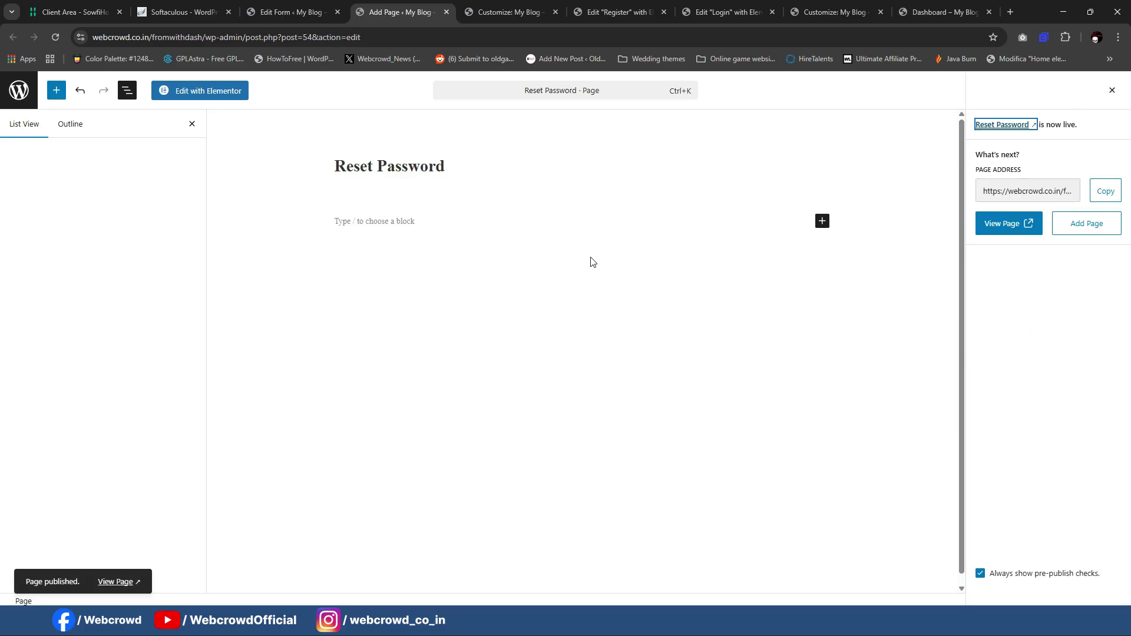
mouse_move(698, 623)
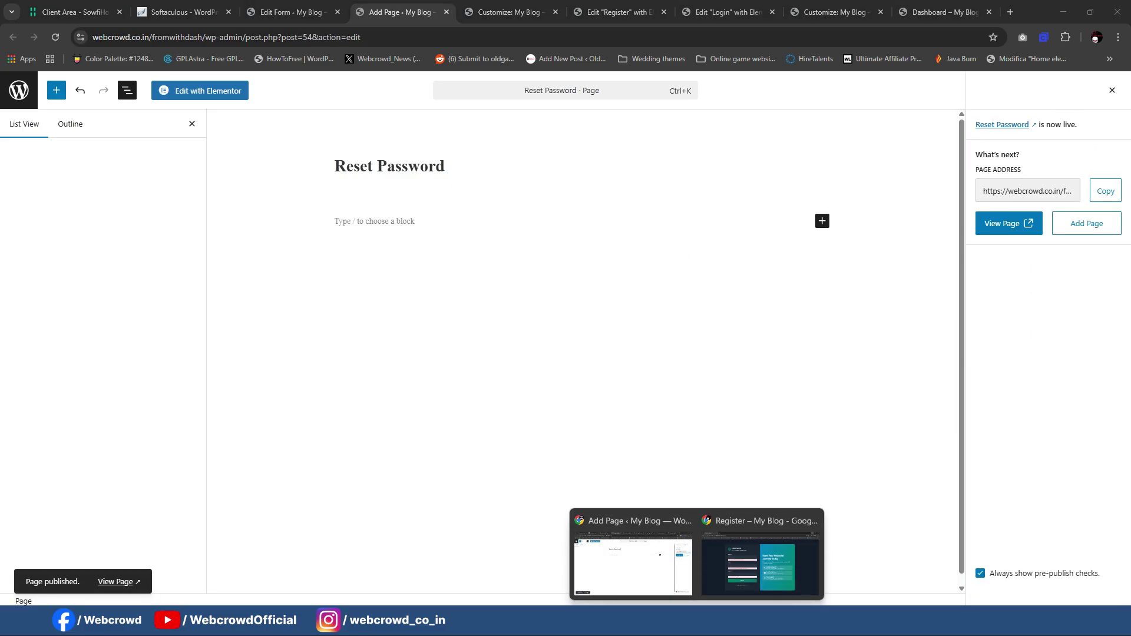
left_click(731, 534)
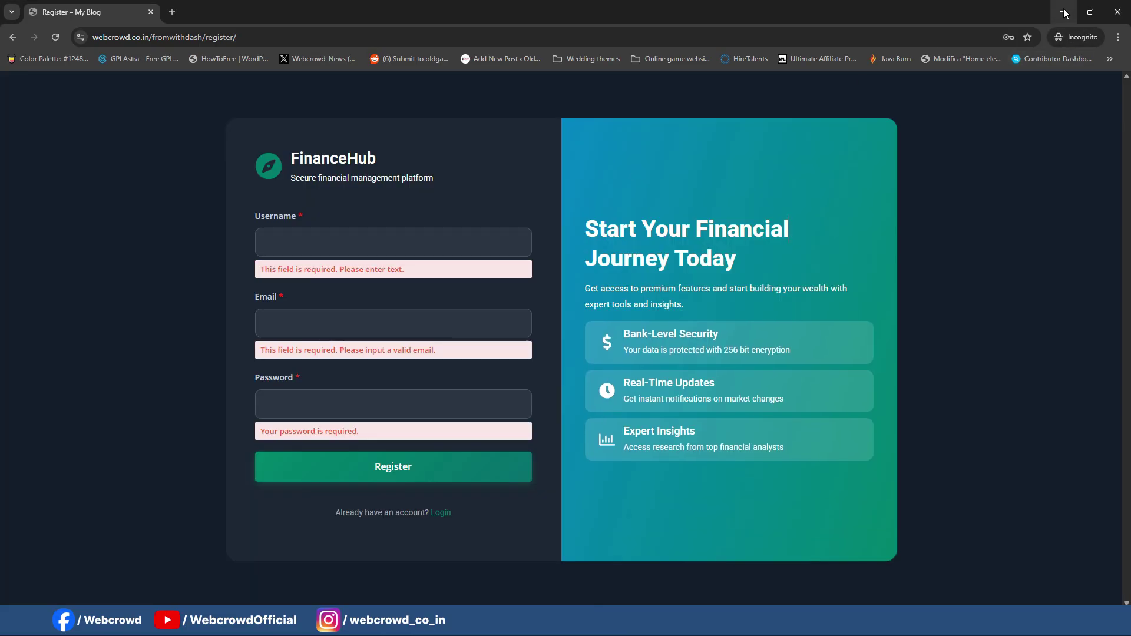
left_click(1064, 12)
left_click(678, 6)
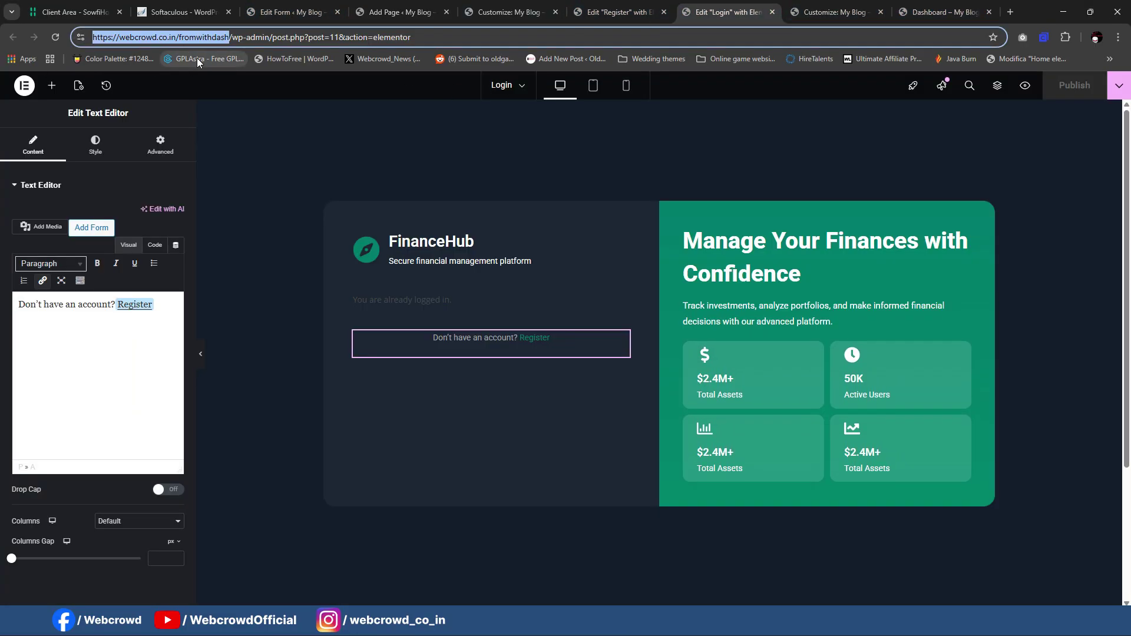
left_click(903, 6)
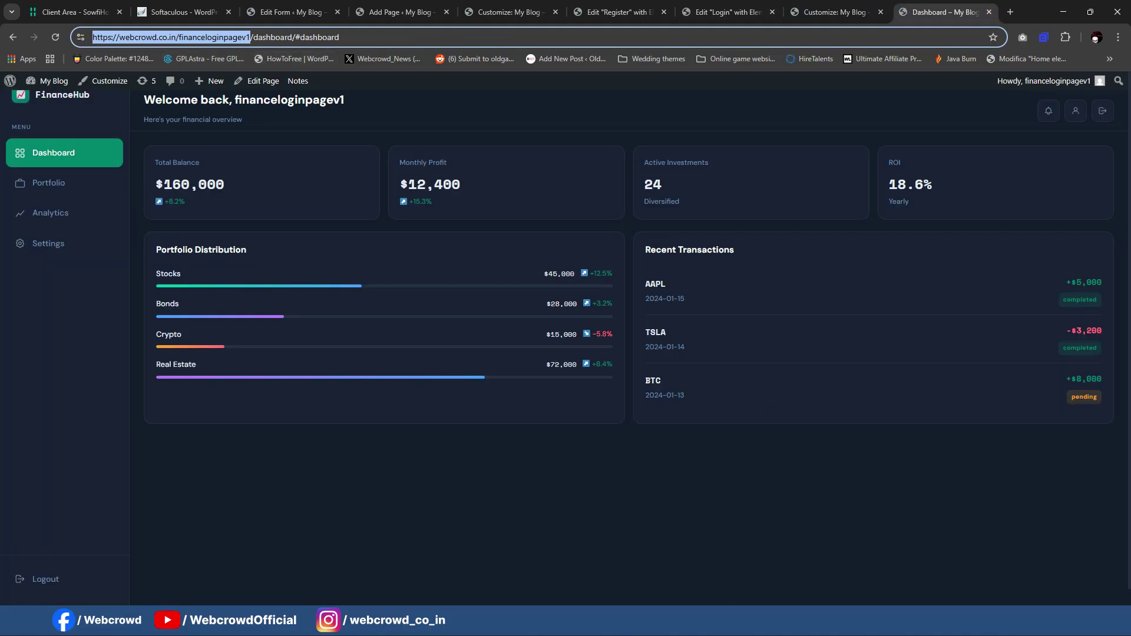
left_click(697, 622)
left_click(754, 580)
left_click(550, 41)
type("https://webcrowd.co.in/financeloginpagev1")
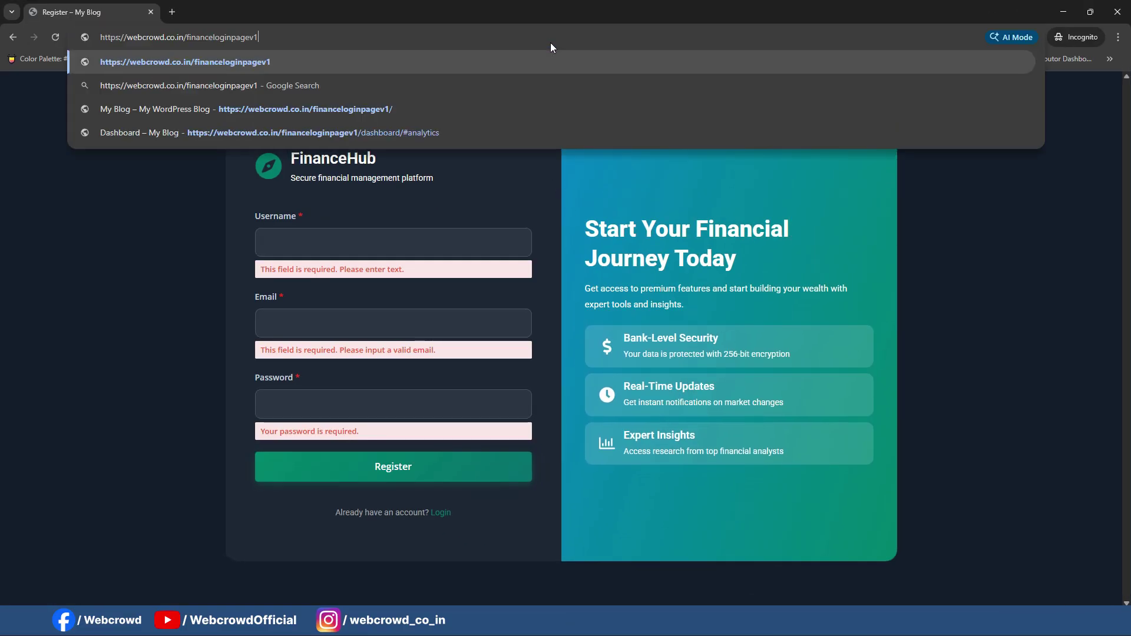
key("Return")
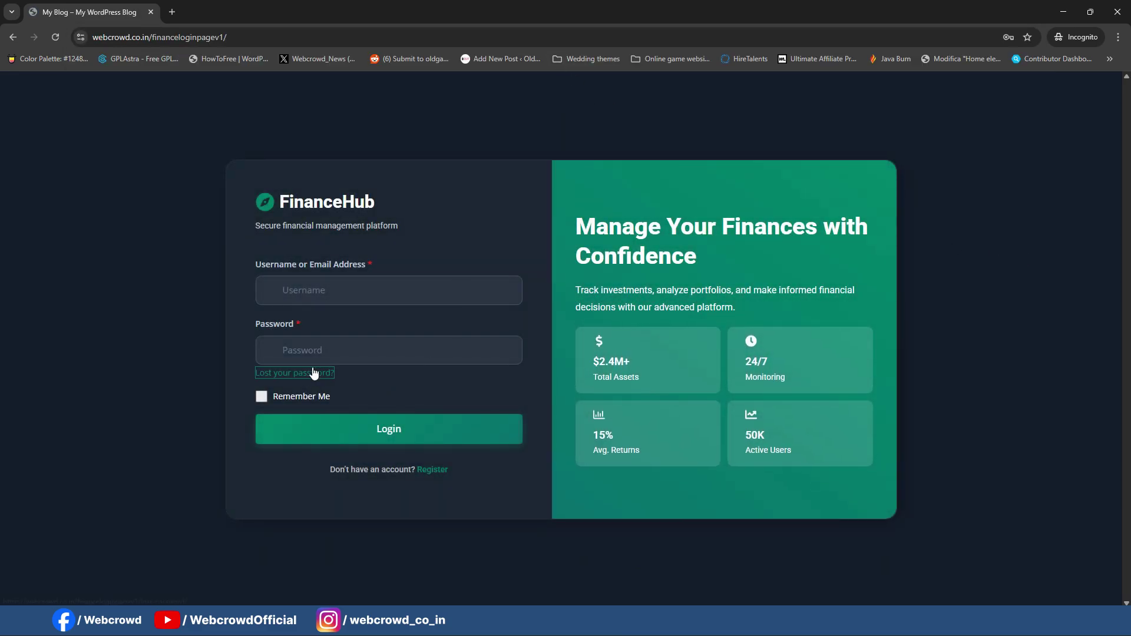
left_click(314, 373)
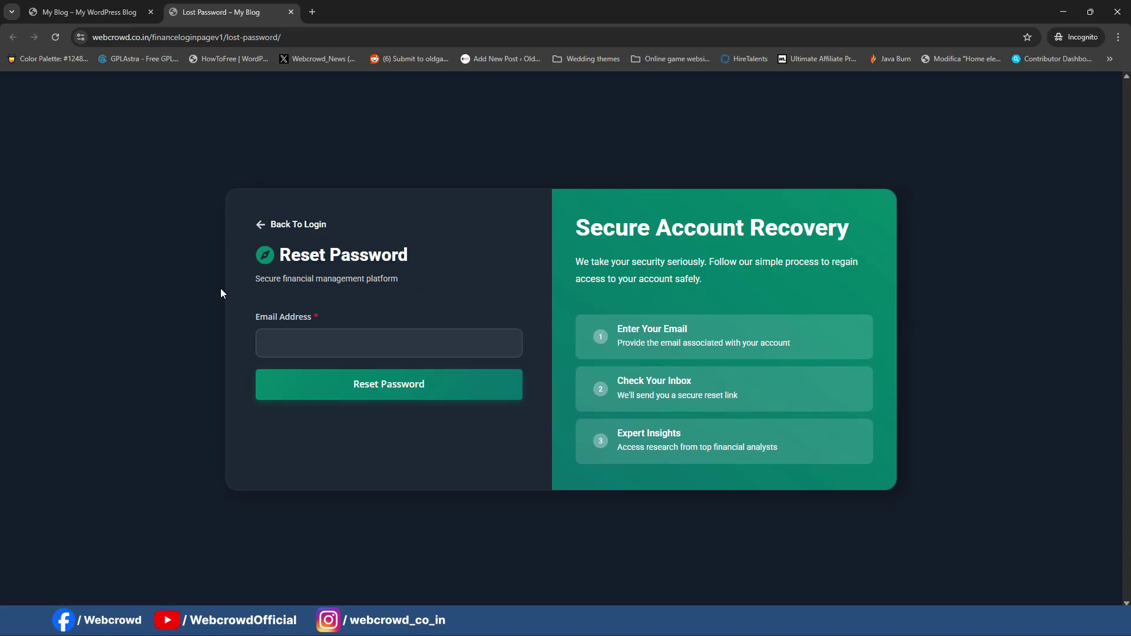
left_click(381, 333)
left_click(436, 304)
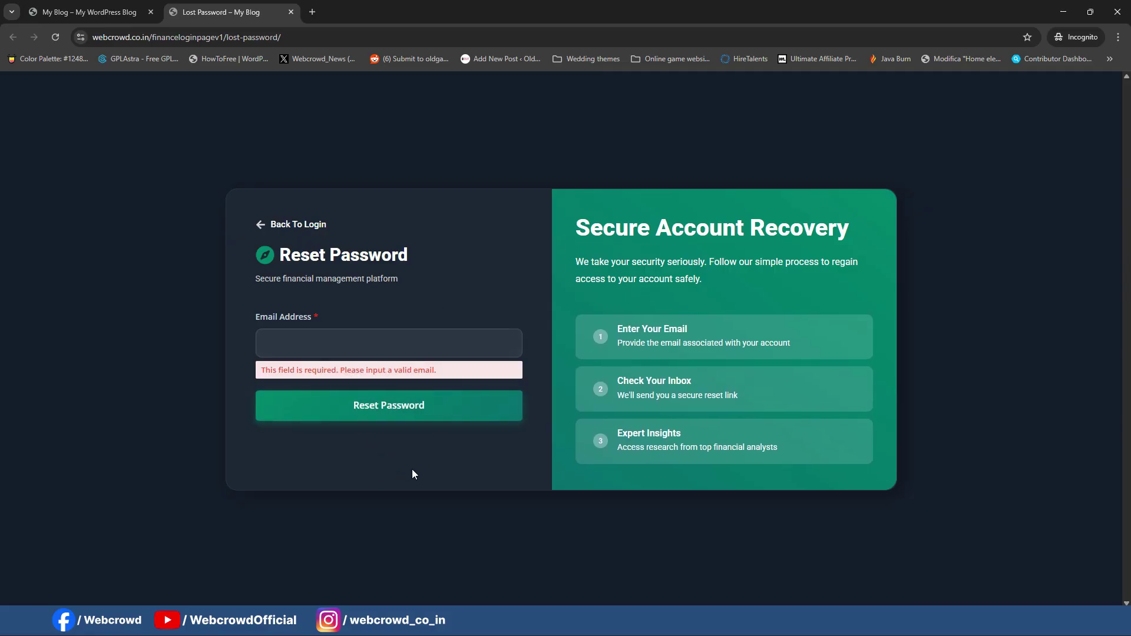
left_click(355, 285)
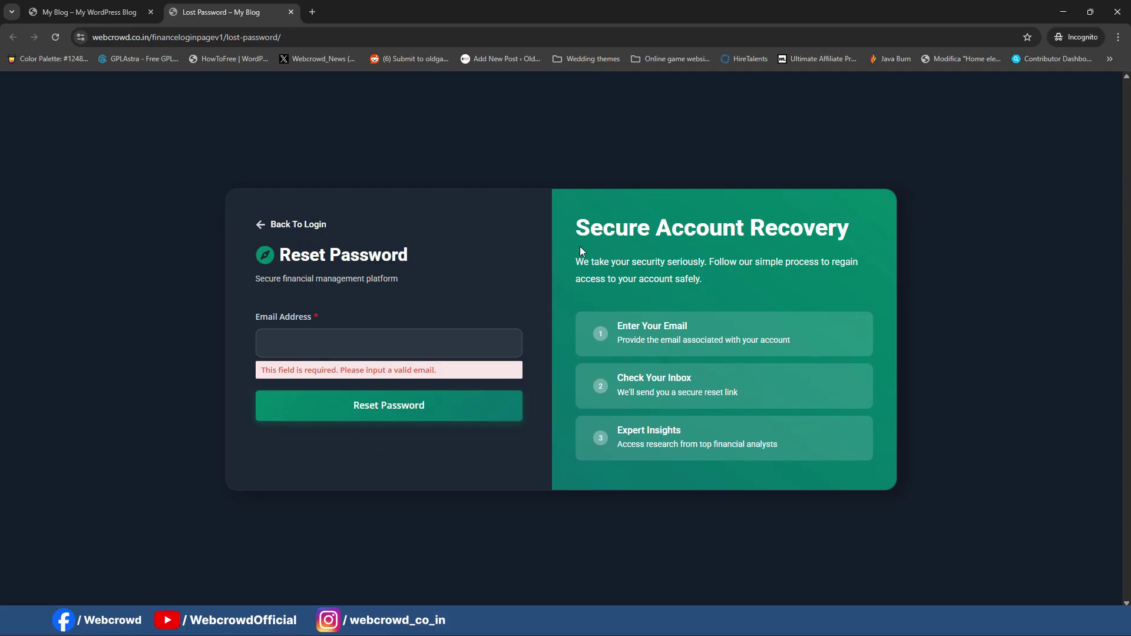
left_click(1063, 17)
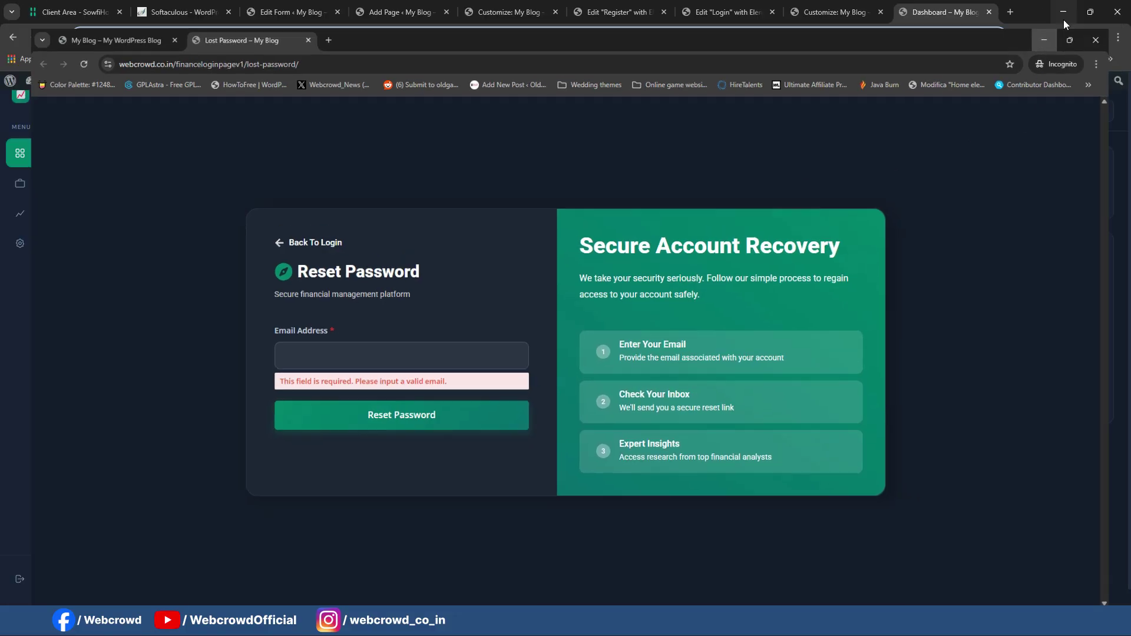
left_click(401, 12)
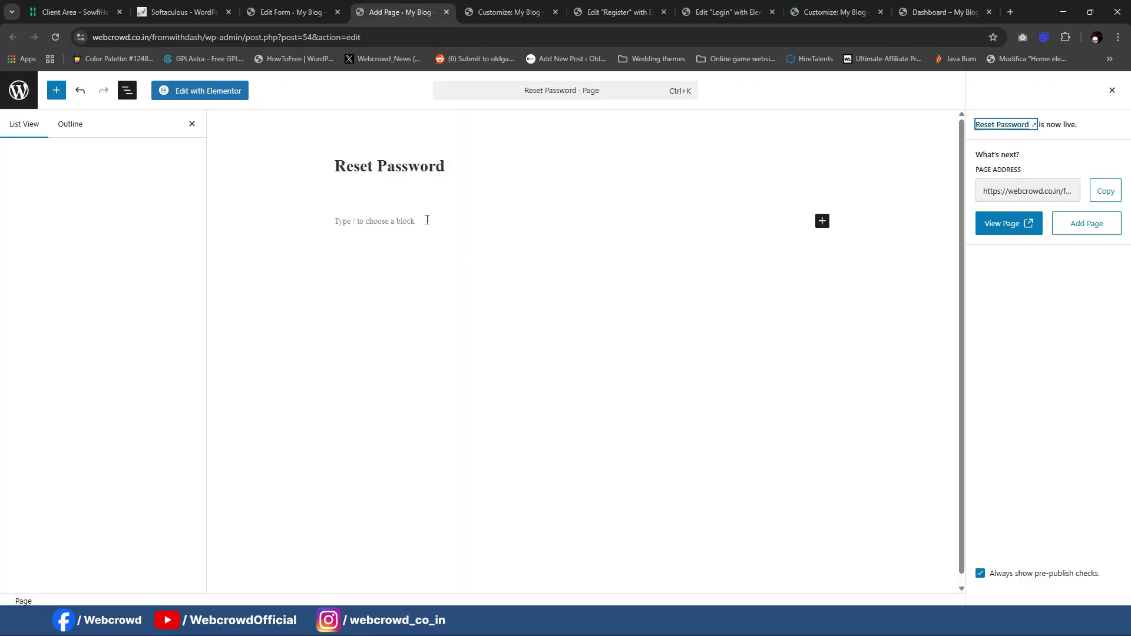
Step: Open Reset Password in Elementor and insert the saved Login template, applying its settings
left_click(217, 91)
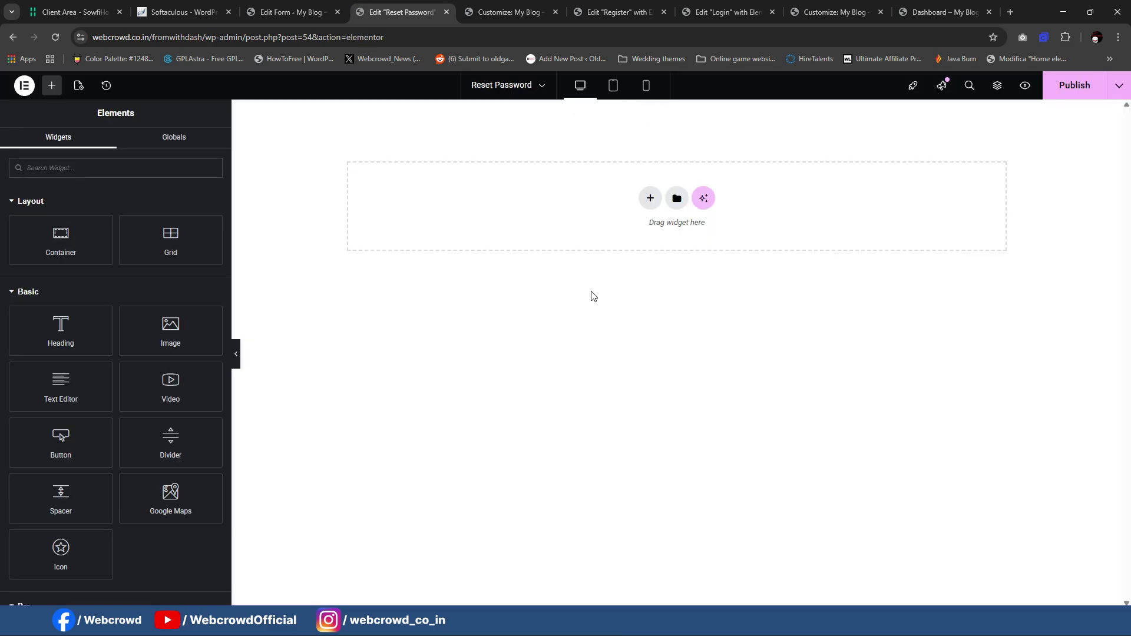
left_click(676, 199)
left_click(624, 129)
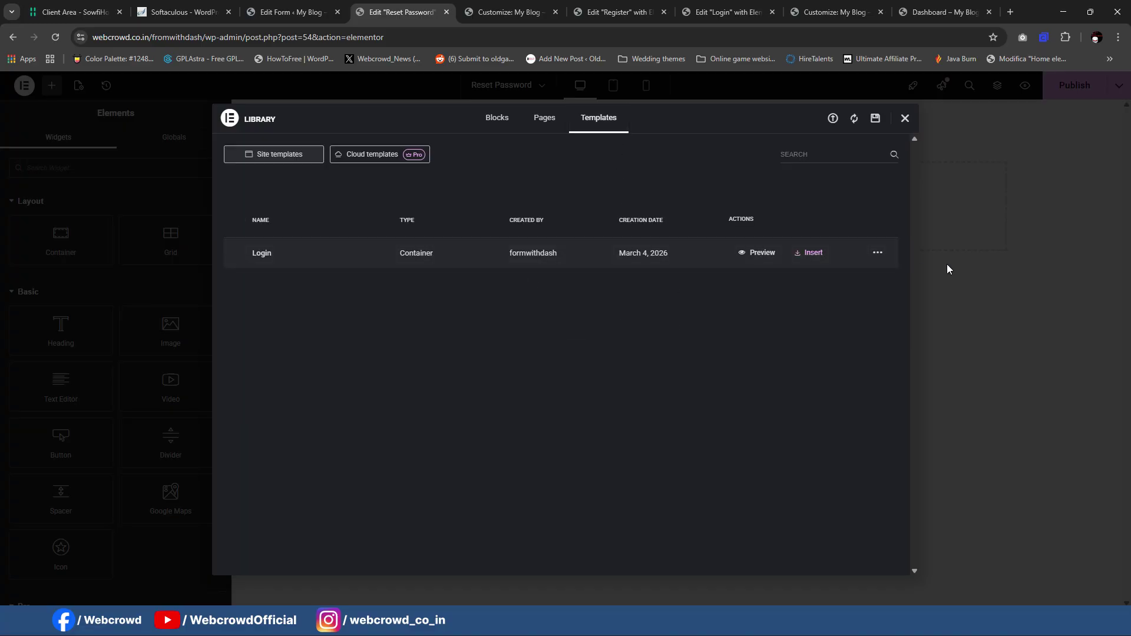
left_click(811, 253)
left_click(659, 366)
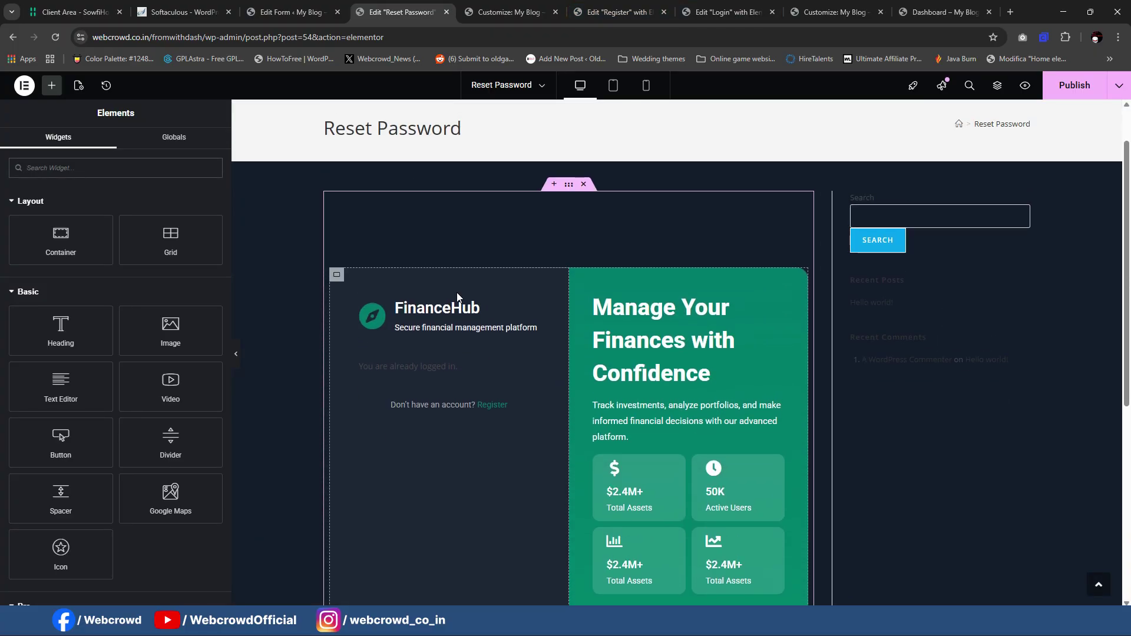
Step: Set the page layout to Elementor Canvas and preview the page without the panel
left_click(77, 85)
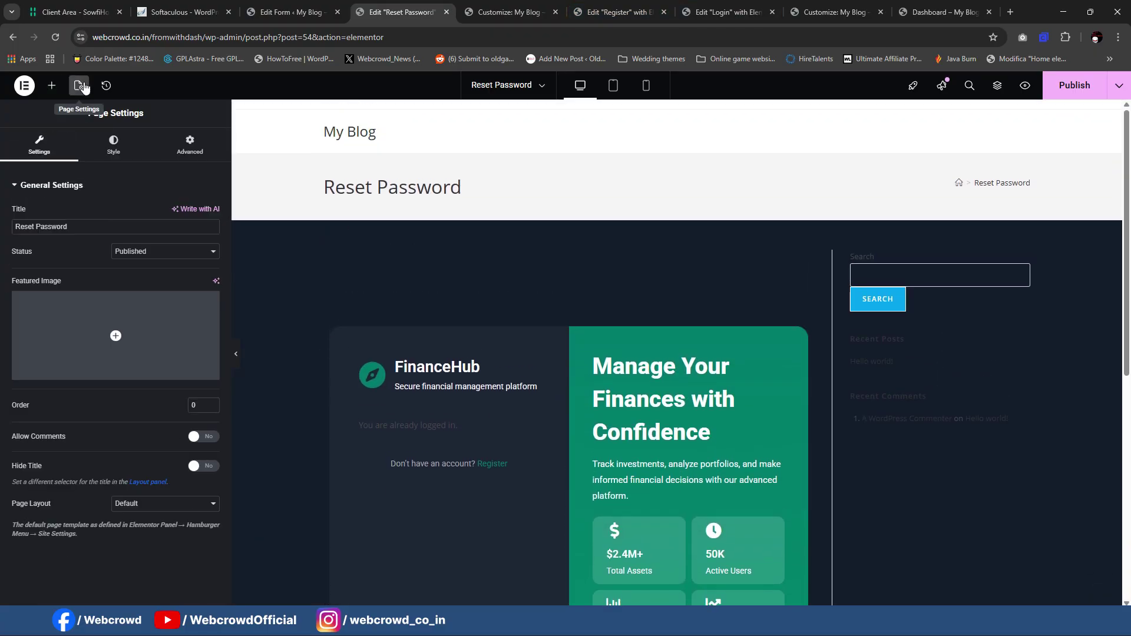
left_click(157, 504)
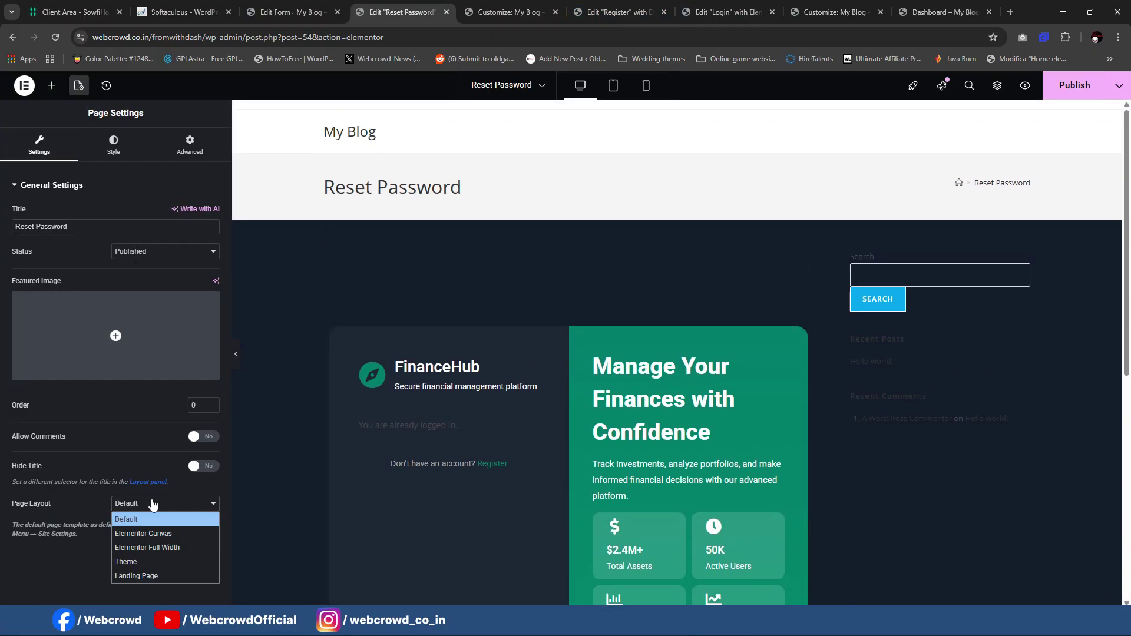
left_click(158, 534)
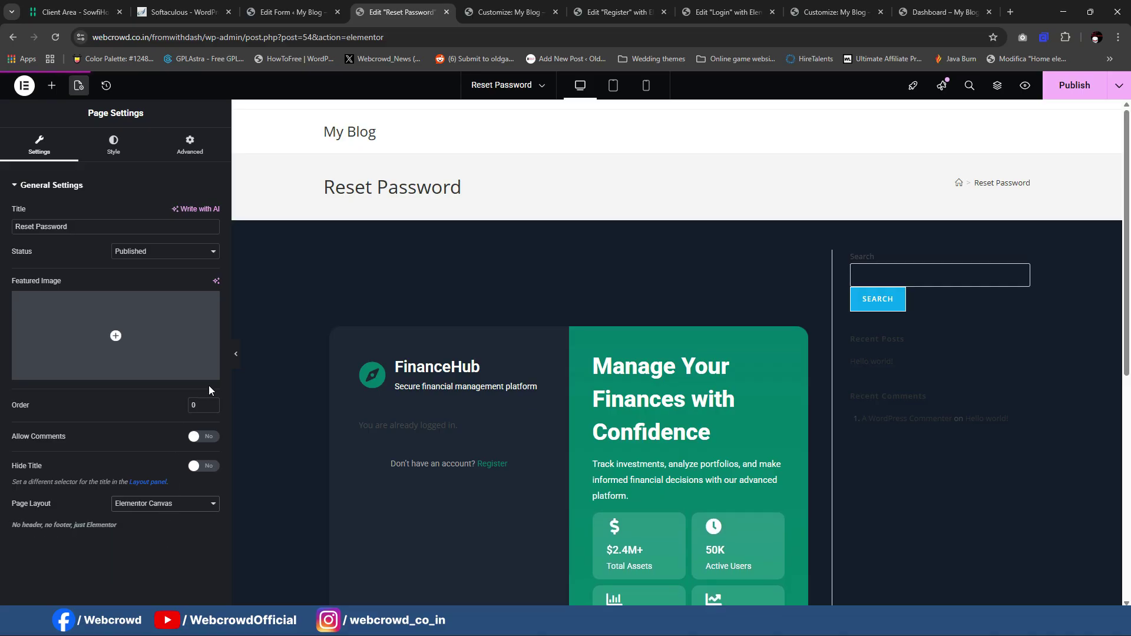
left_click_drag(230, 348, 174, 352)
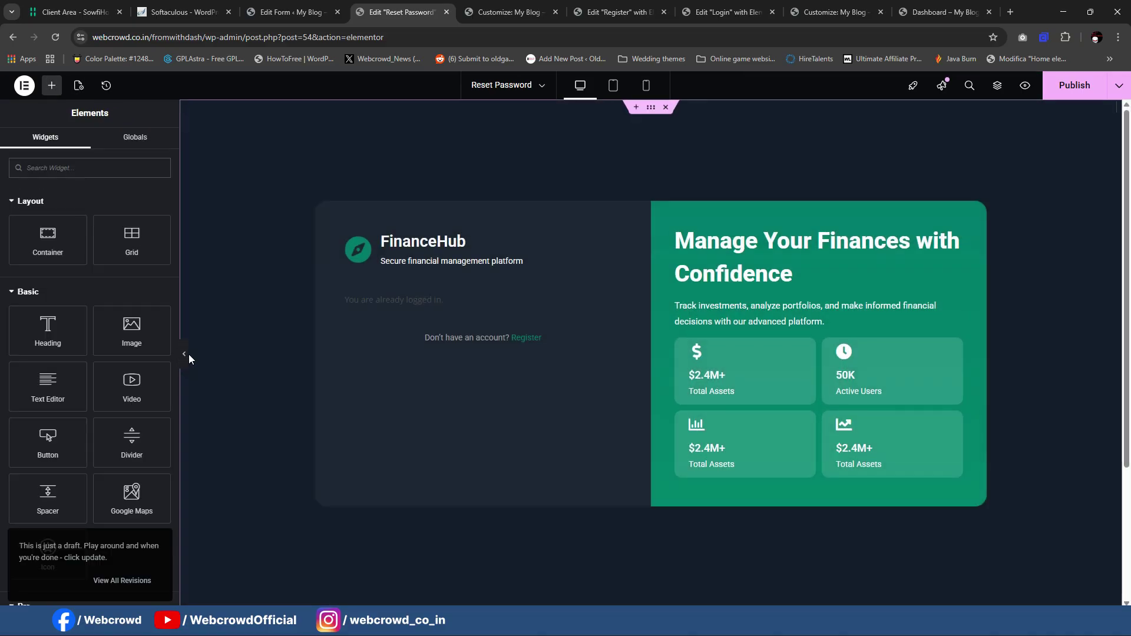
left_click(185, 354)
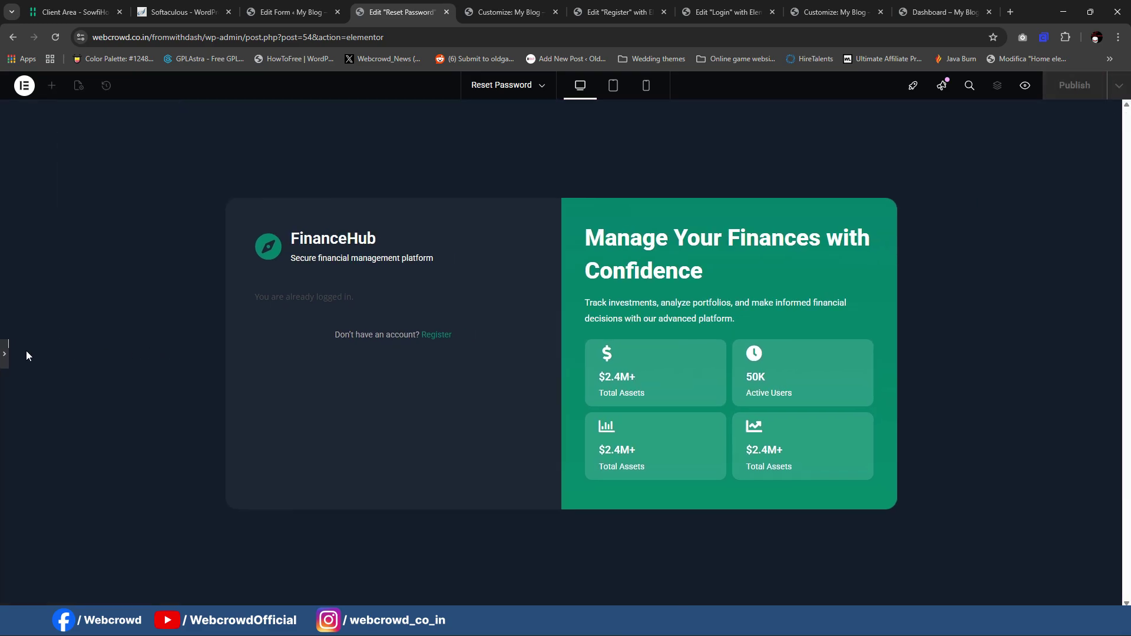
left_click(6, 356)
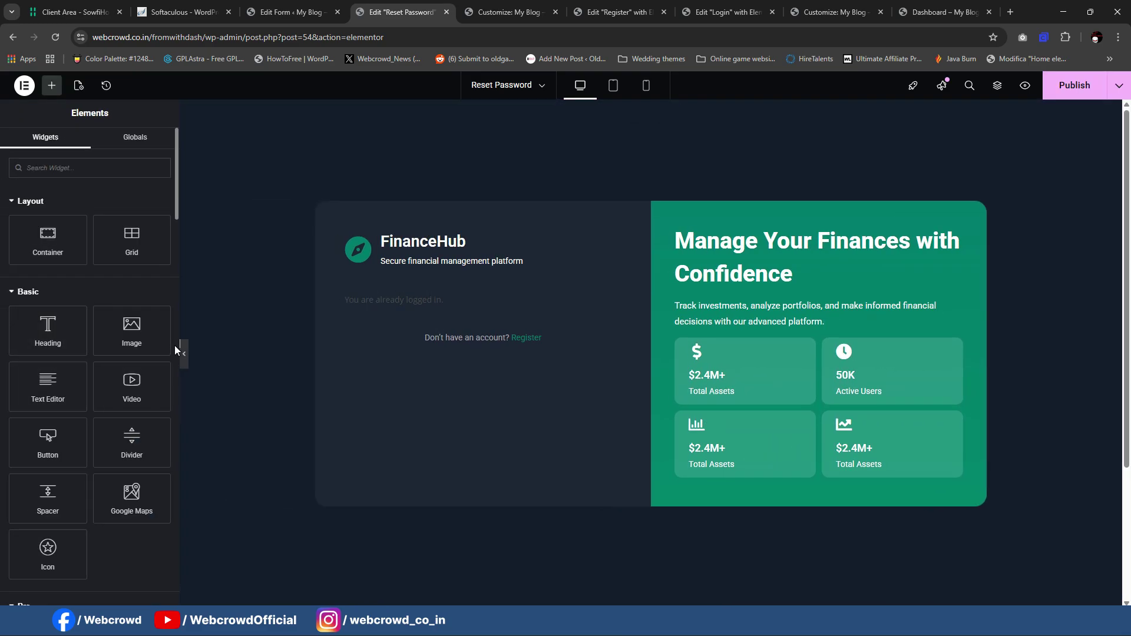
left_click_drag(172, 346, 175, 345)
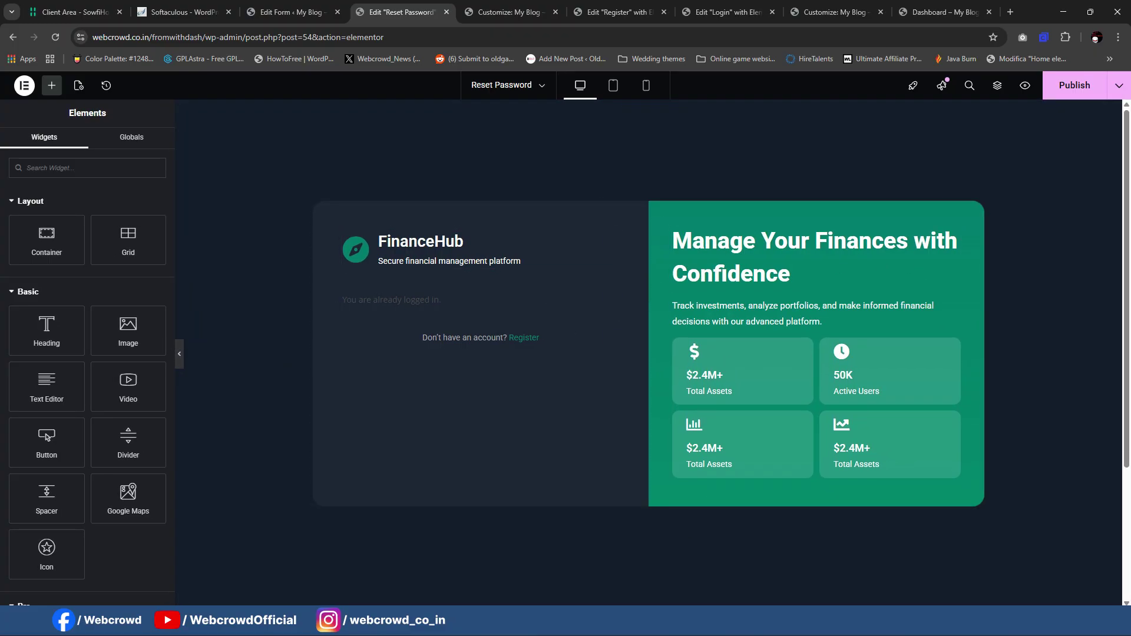
Step: Copy the 'Secure Account Recovery' heading from the live Lost Password page
left_click(699, 625)
left_click_drag(571, 236, 895, 231)
key("ctrl+c")
left_click(1064, 11)
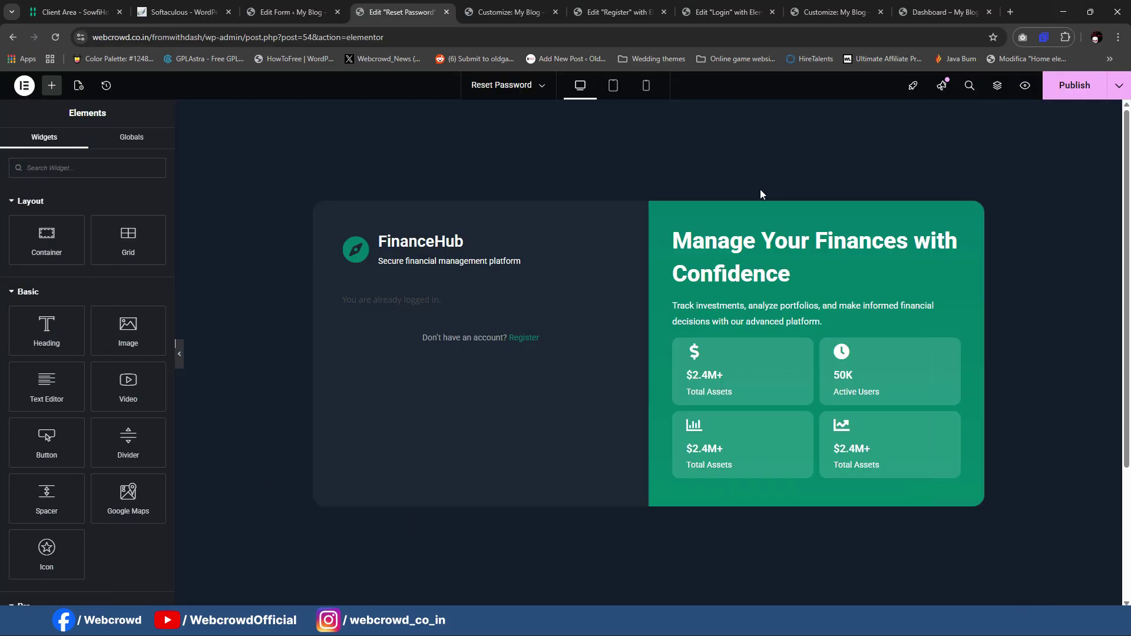
Step: Replace the right-hand heading with 'Secure Account Recovery'
left_click(718, 252)
key("ctrl+a")
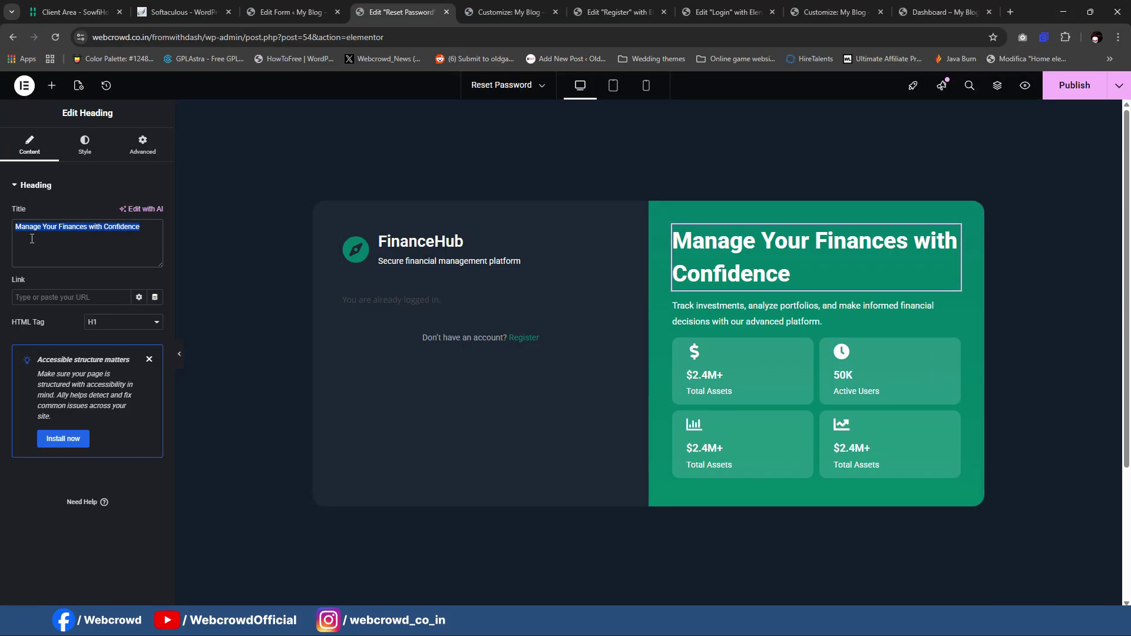
key("ctrl+v")
Step: Replace the paragraph under the heading with the live Lost Password page's recovery text
left_click(696, 622)
left_click(759, 560)
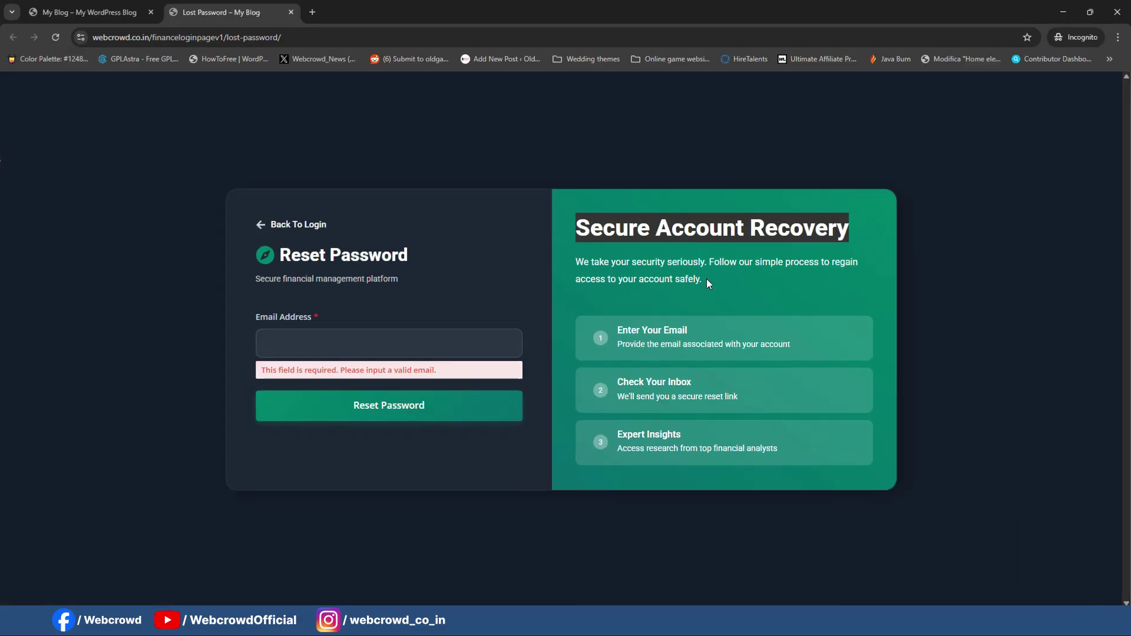
left_click(706, 279)
left_click_drag(580, 262, 758, 291)
left_click(567, 260)
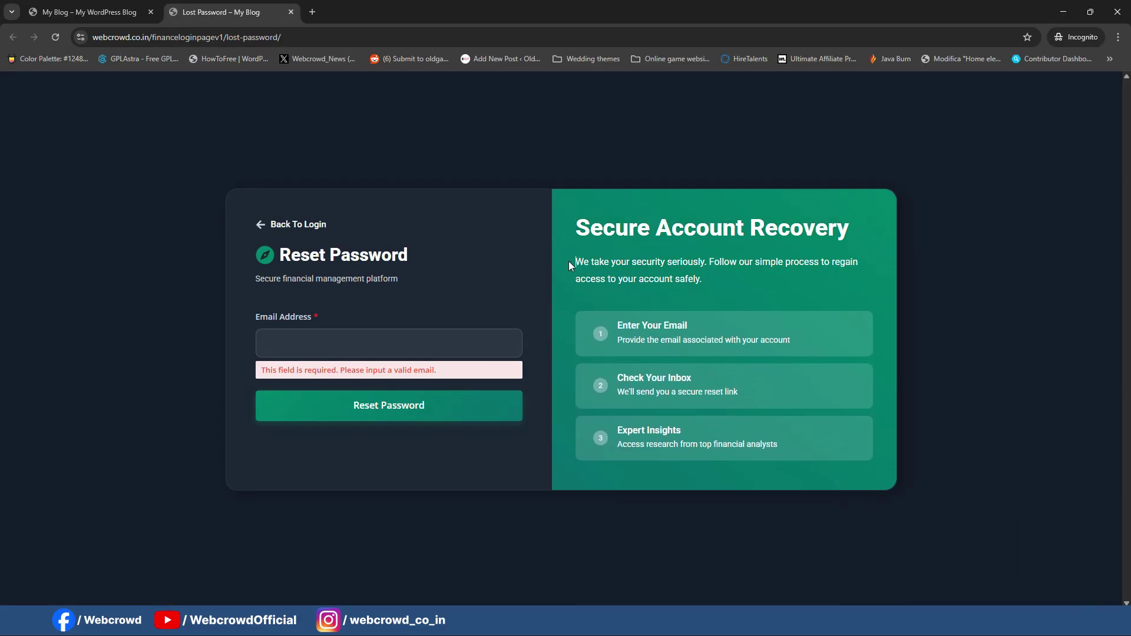
left_click_drag(567, 261, 756, 295)
key("ctrl+c")
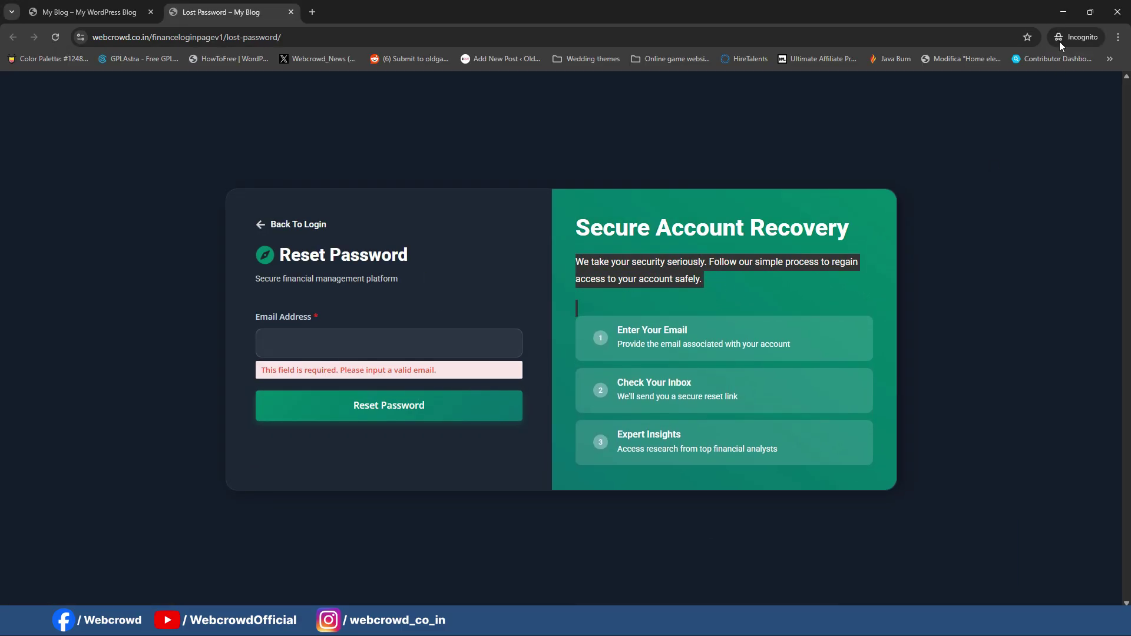
left_click(1063, 12)
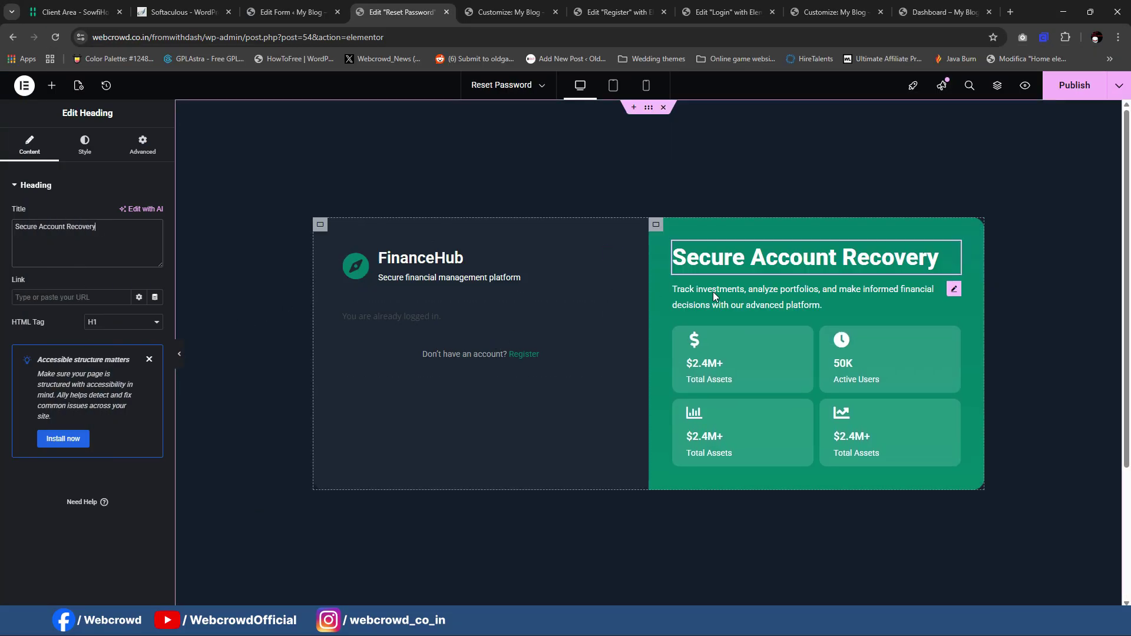
left_click(717, 291)
key("ctrl+a")
key("ctrl+v")
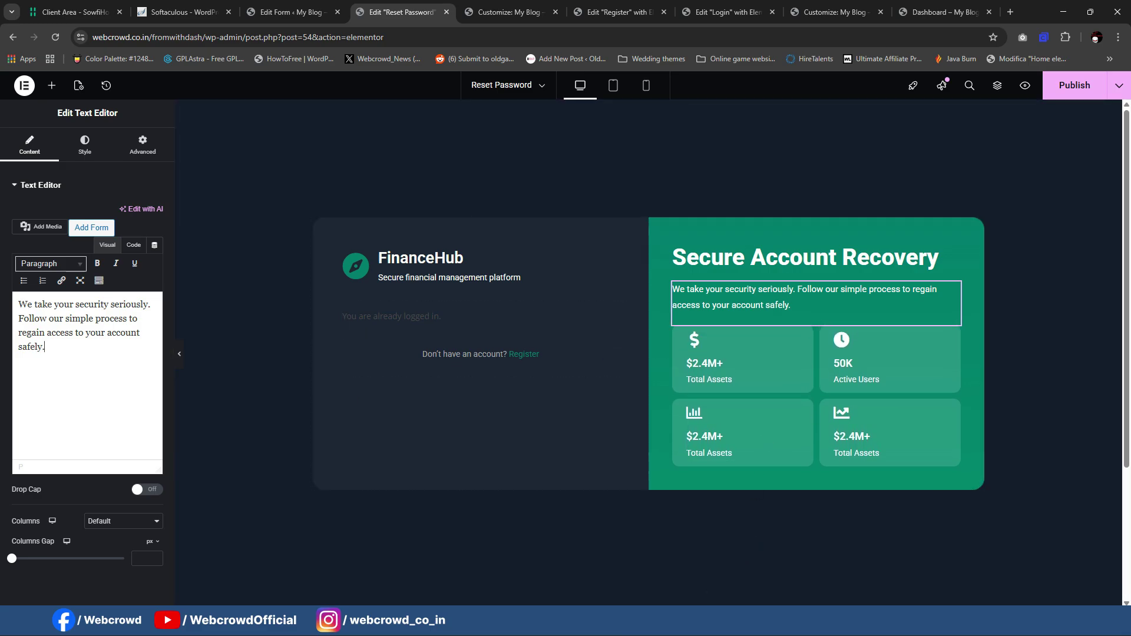
Step: Set the stat-card grid to 1 column and delete the fourth card
left_click(680, 337)
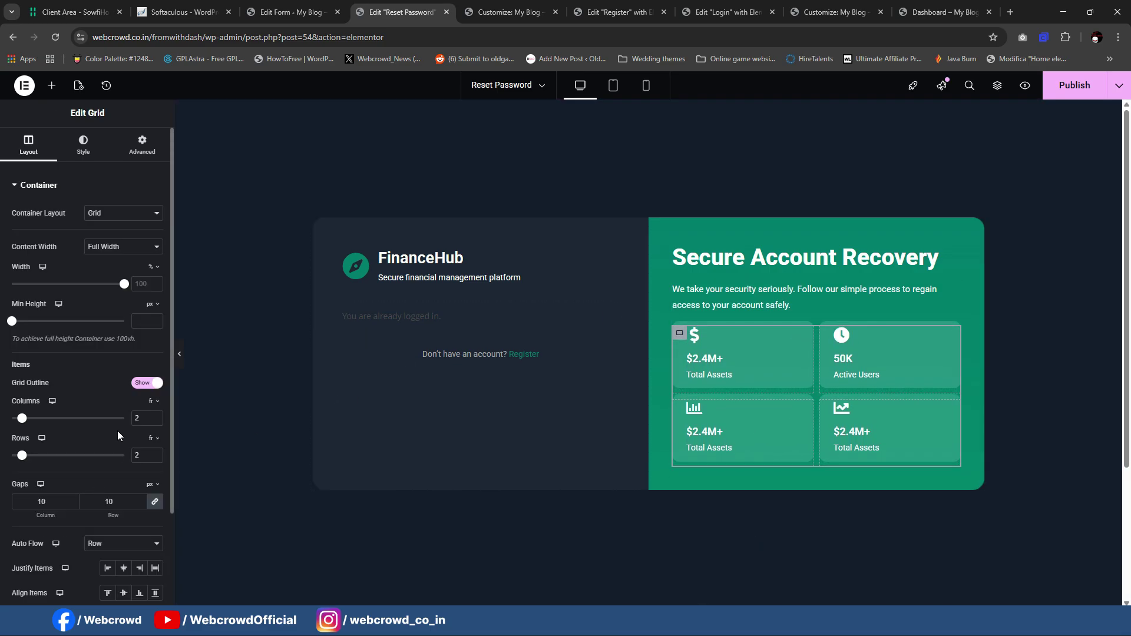
type("1")
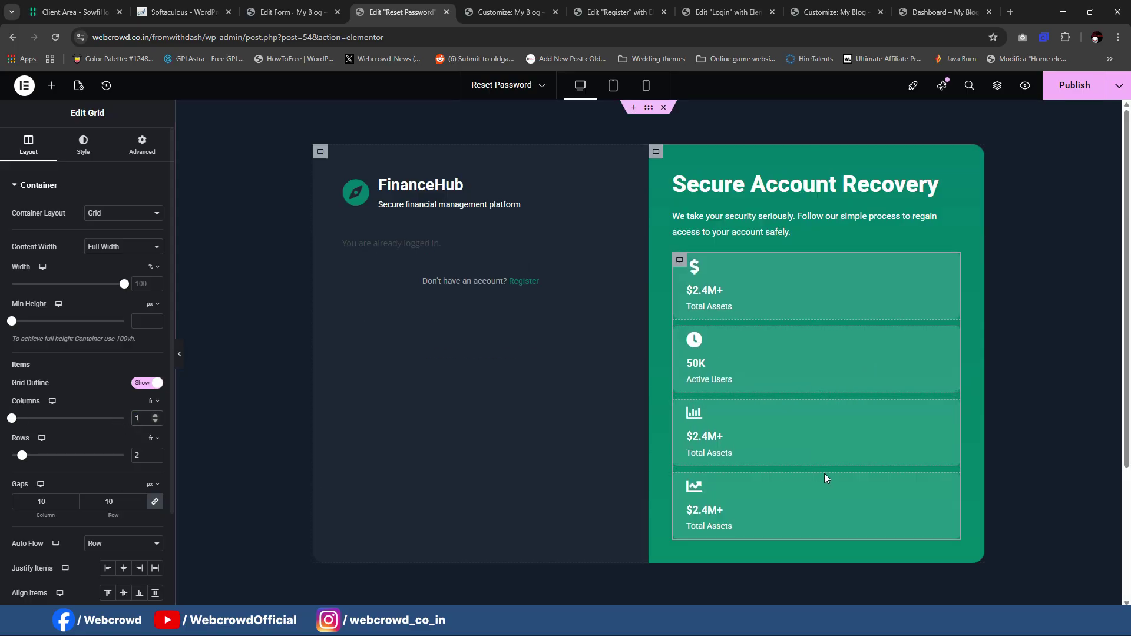
left_click(678, 480)
key("Delete")
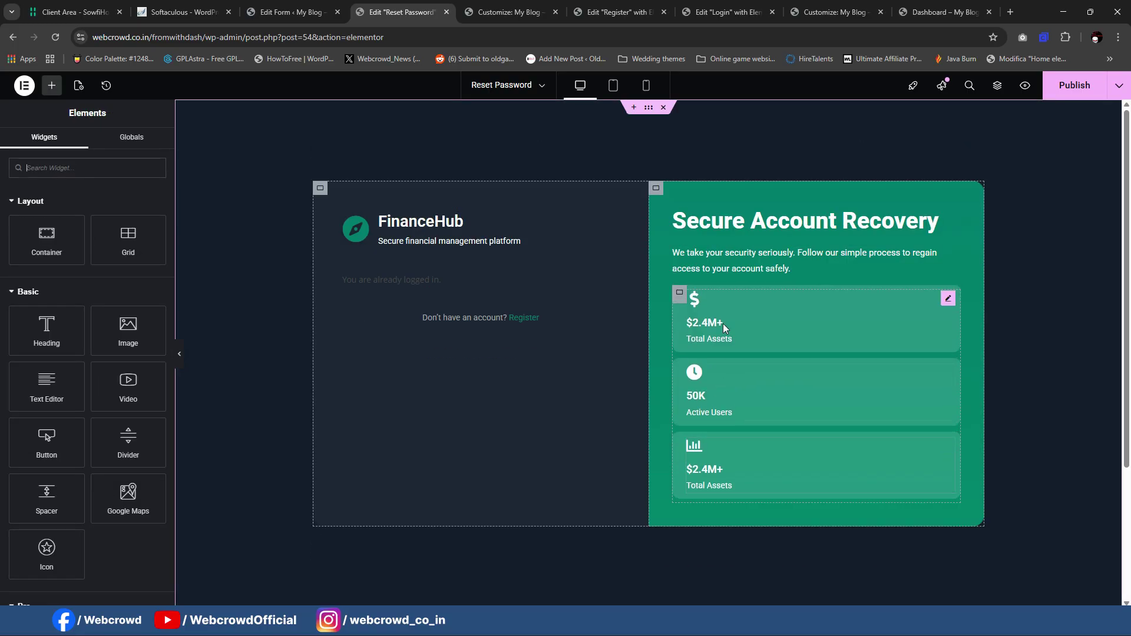
Step: Set the $2.4M+ card's icon position to Start, beside its text
left_click(721, 317)
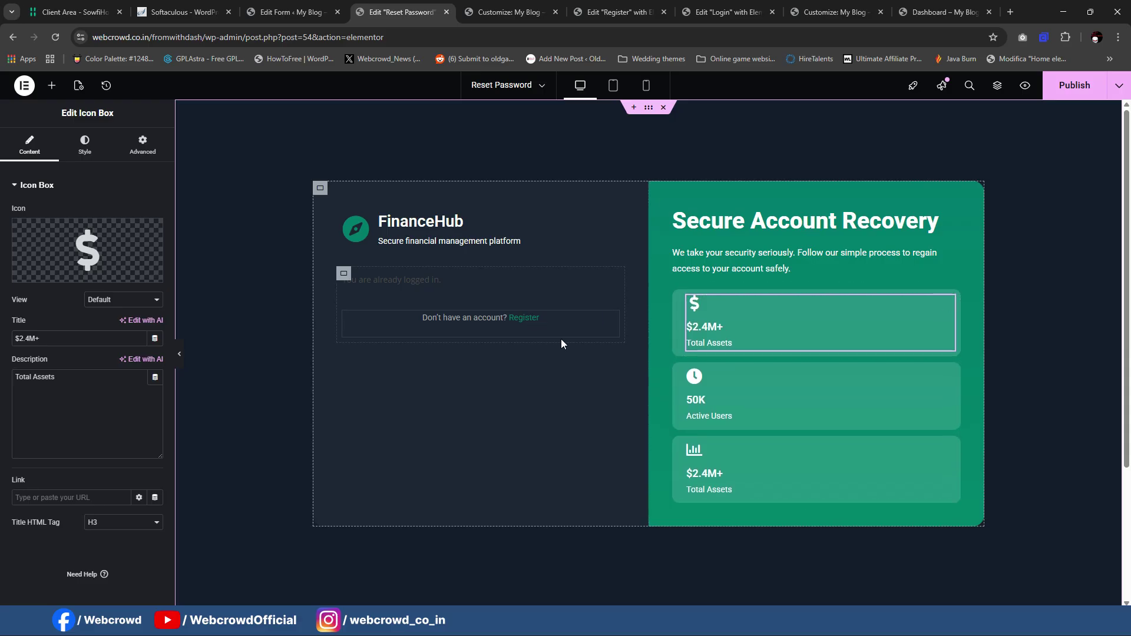
left_click(93, 248)
left_click(905, 118)
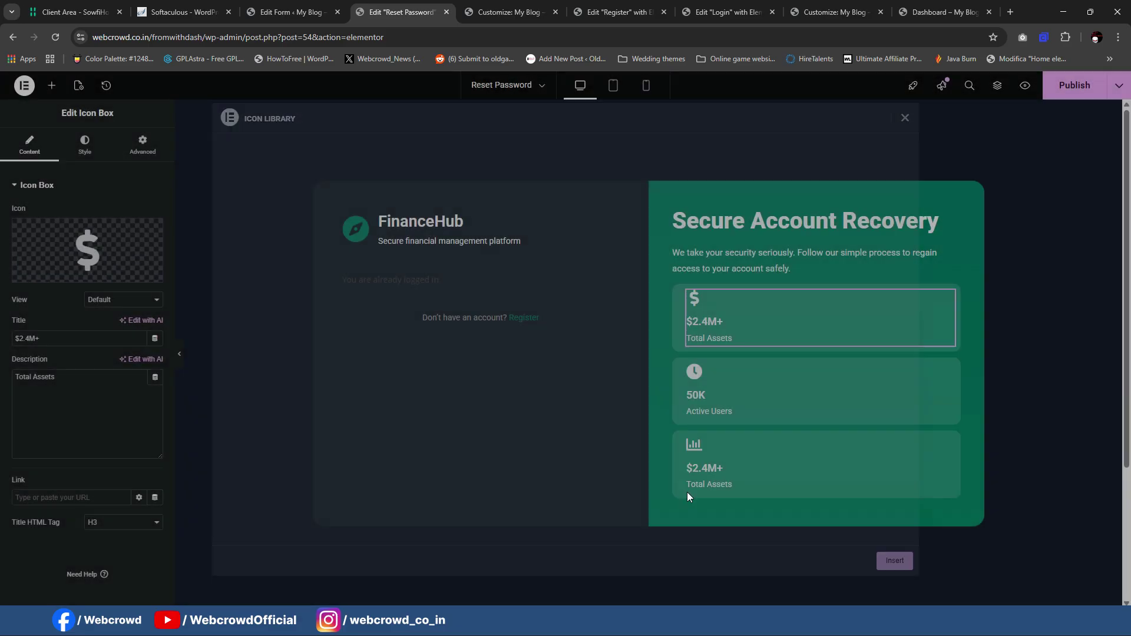
key("alt+Tab")
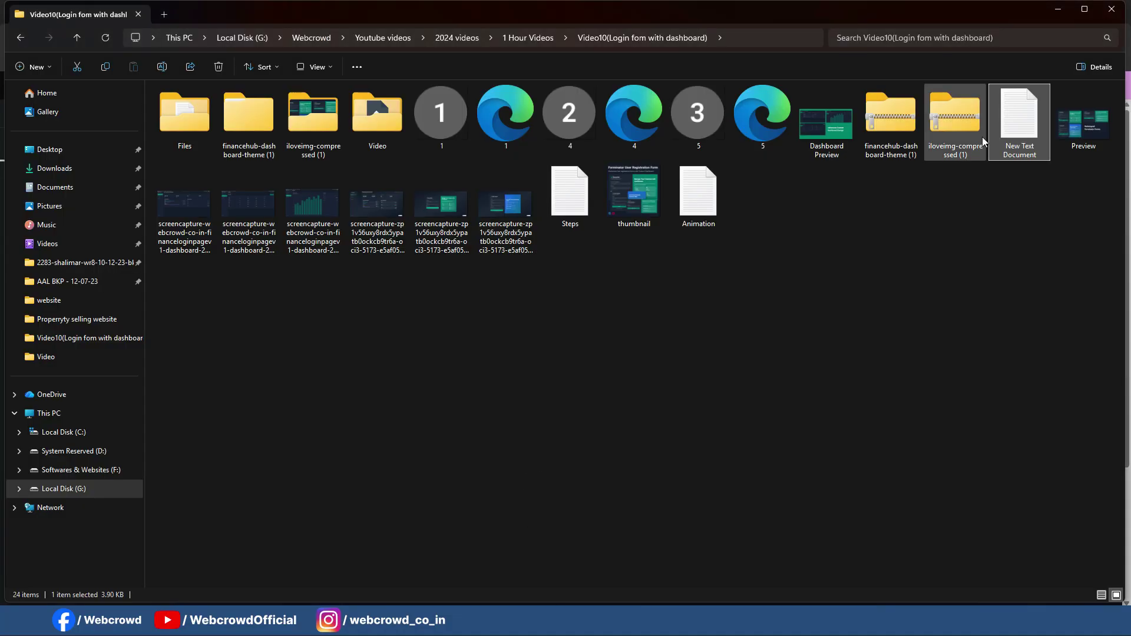
left_click(1059, 9)
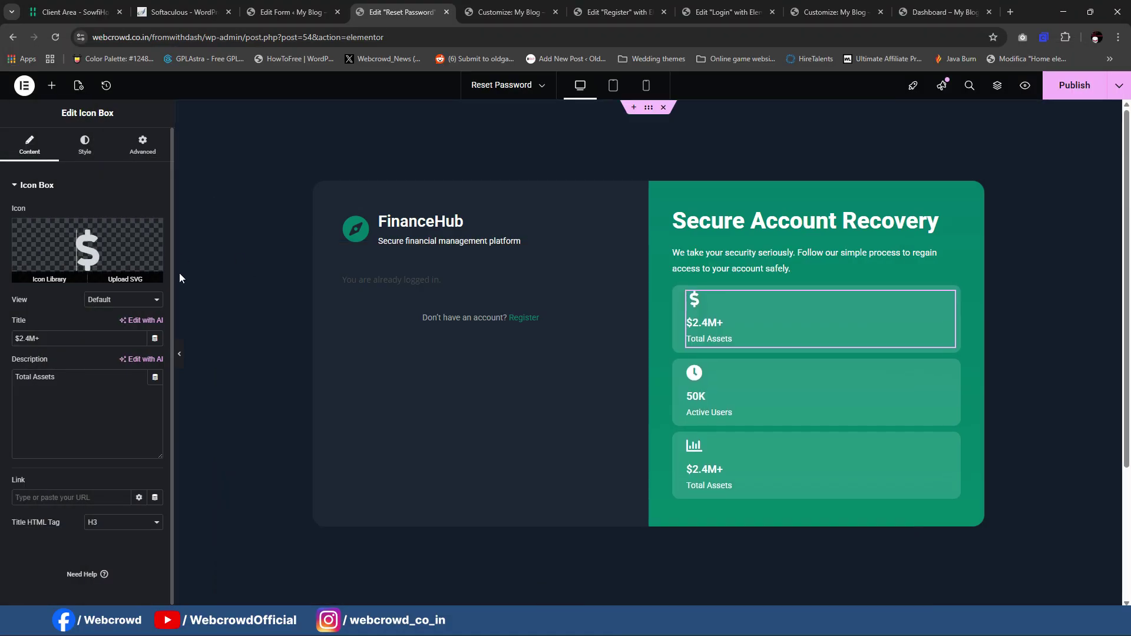
left_click(85, 144)
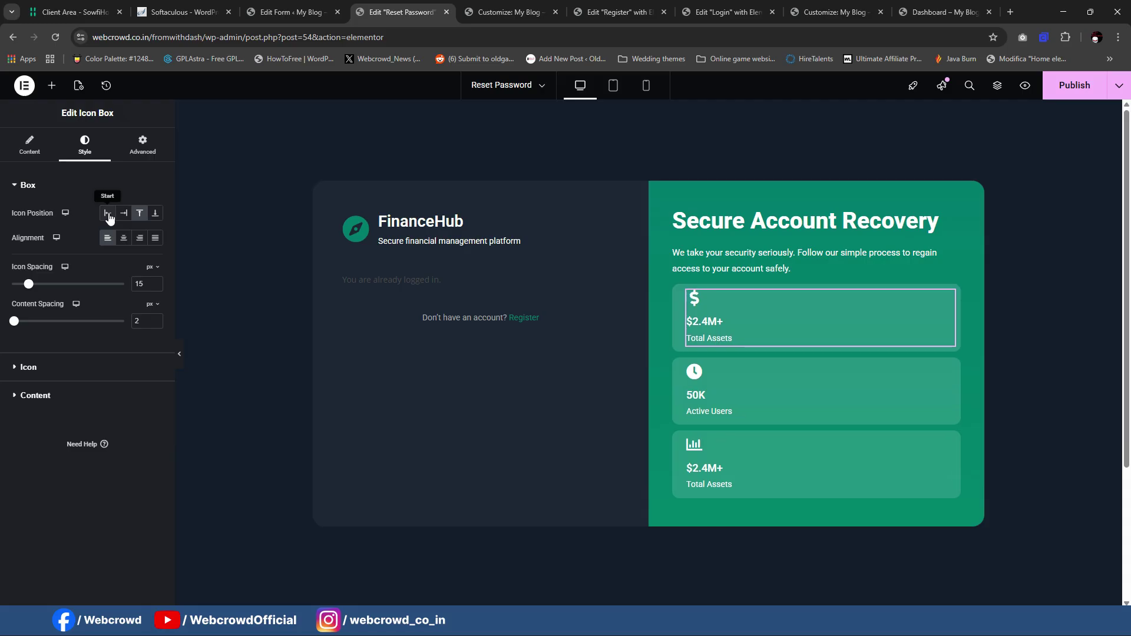
left_click(108, 214)
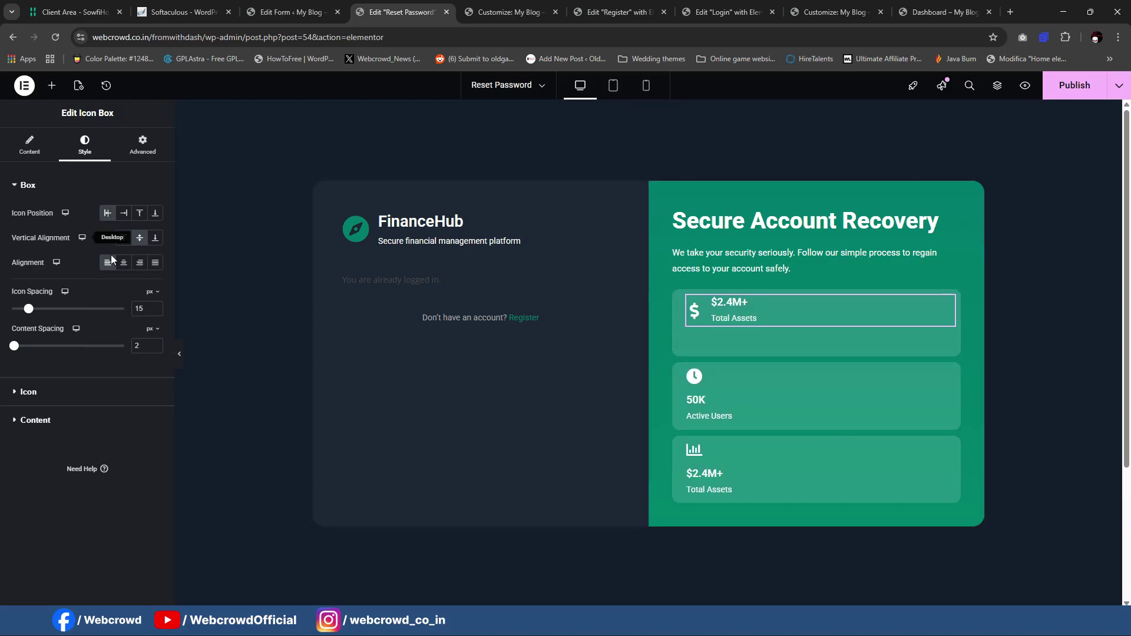
Step: Set icon position to Start on the 50K and chart cards too
left_click(809, 382)
left_click(85, 144)
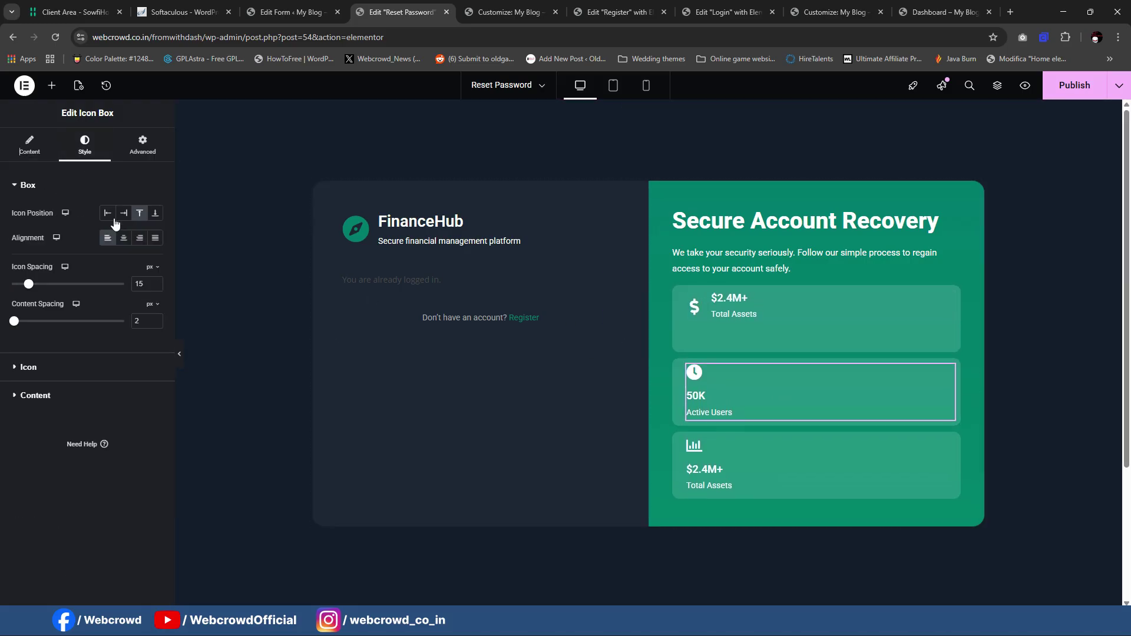
left_click(107, 212)
left_click(775, 456)
left_click(85, 145)
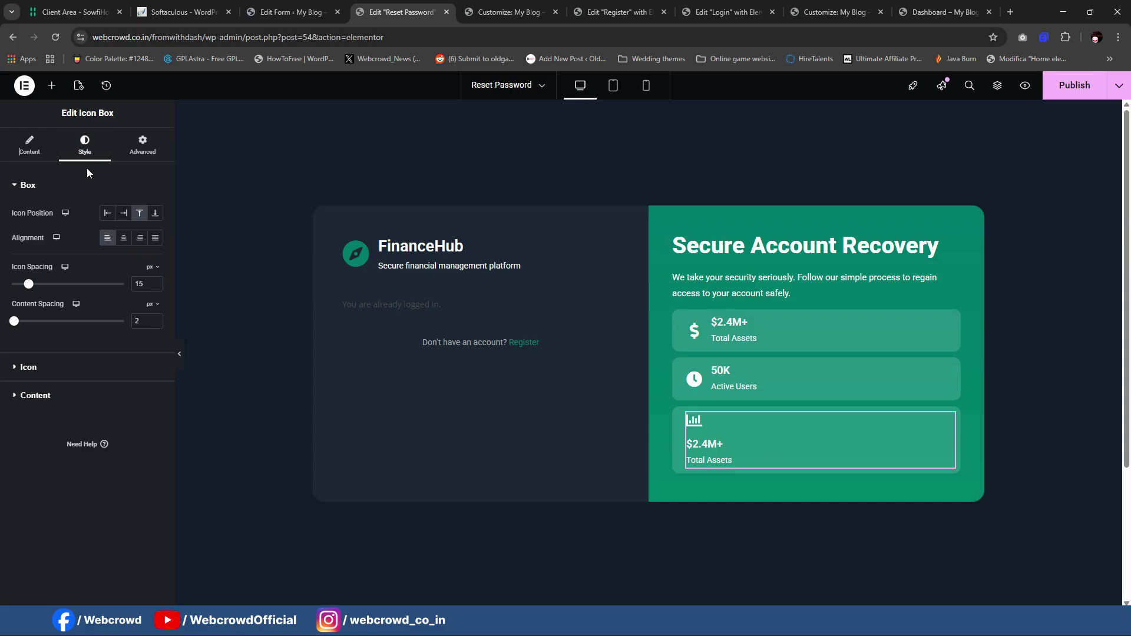
left_click(108, 212)
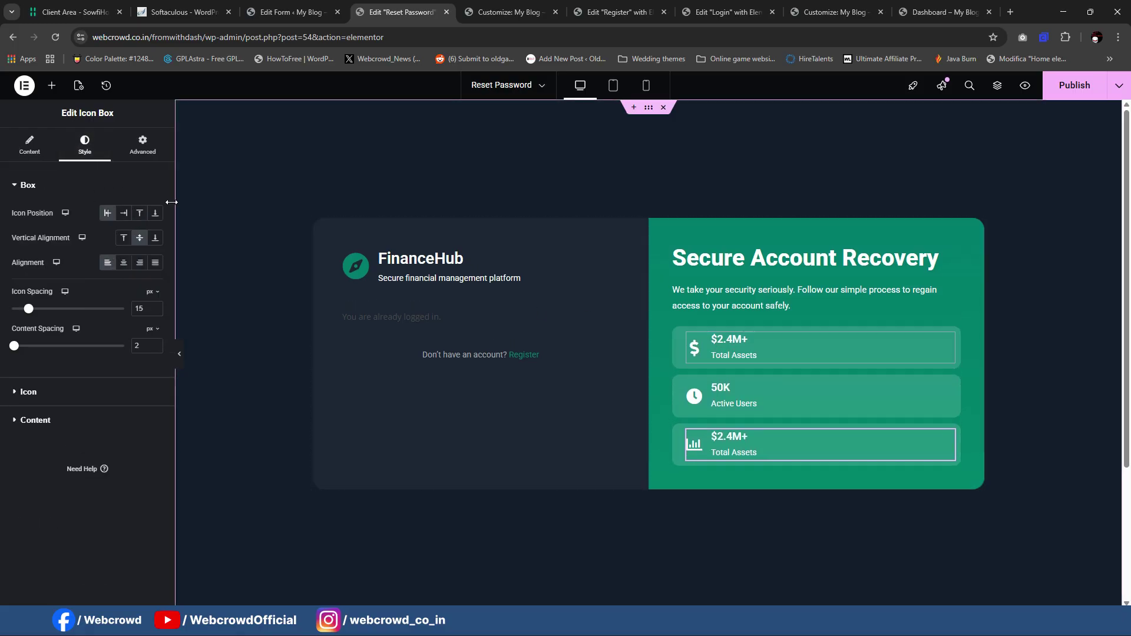
left_click(716, 344)
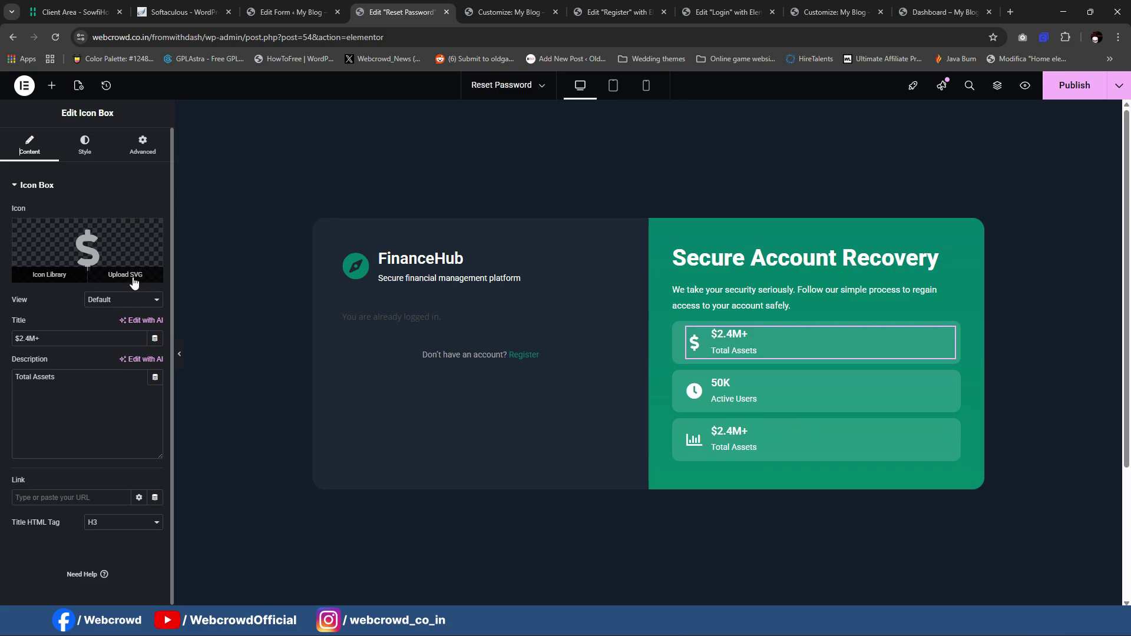
Step: Upload the number-1 SVG icon and insert it into the first card
left_click(125, 275)
left_click(652, 376)
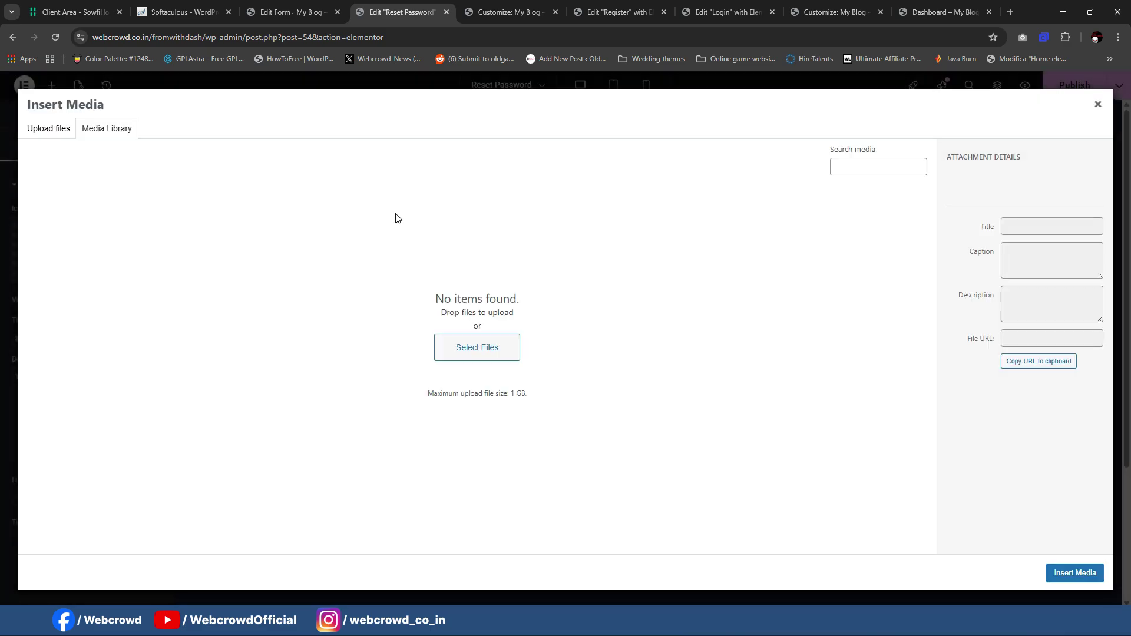
left_click(51, 129)
key("Return")
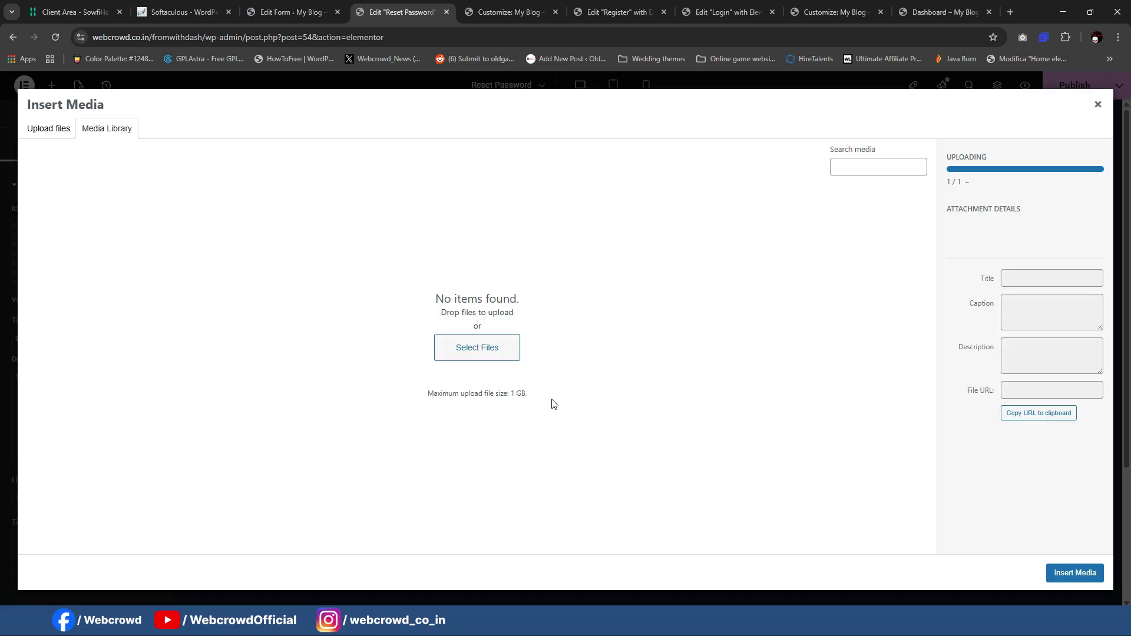
left_click(1096, 581)
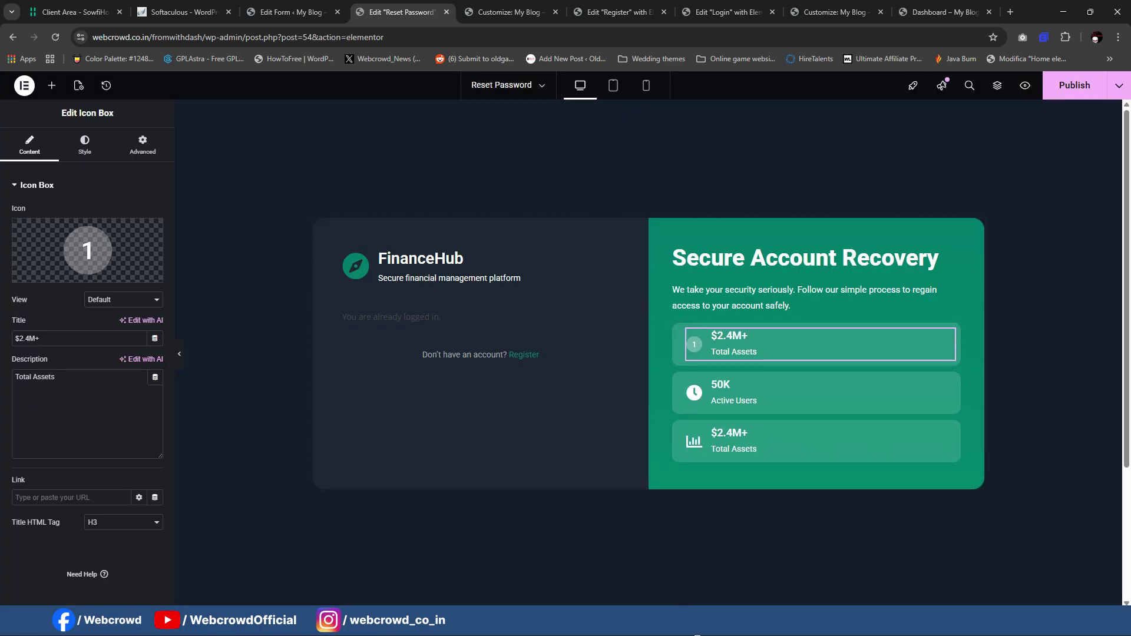
Step: Replace the first card's $2.4M+ title with 'Enter Your Email' from the live page
key("alt+Tab")
left_click_drag(608, 328, 730, 336)
key("ctrl+c")
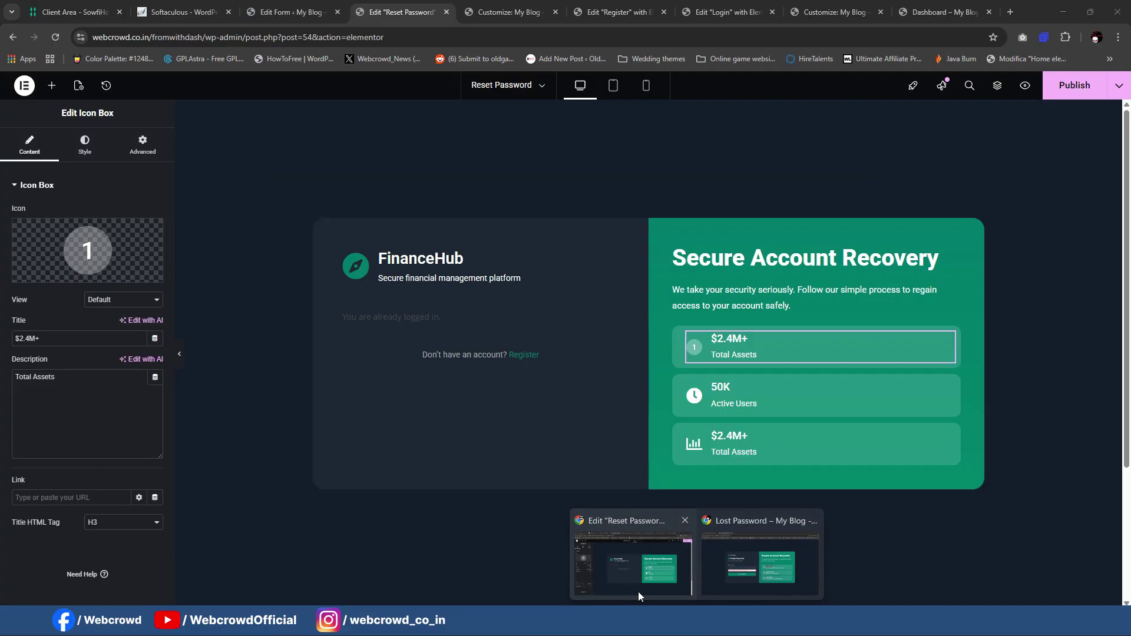
left_click(638, 591)
triple_click(68, 340)
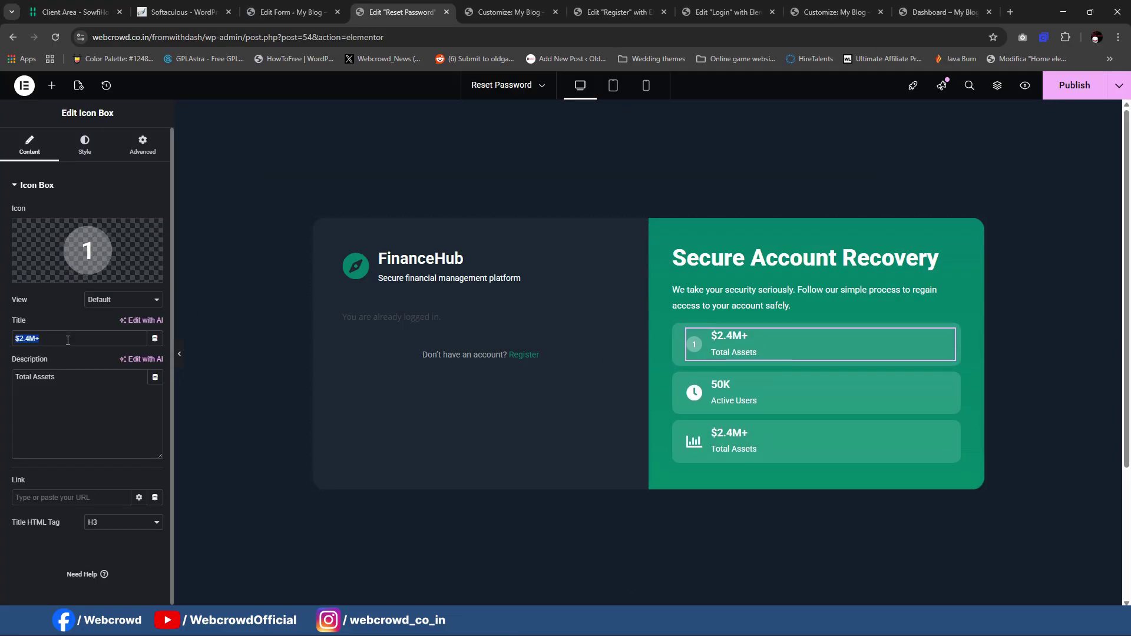
key("ctrl+v")
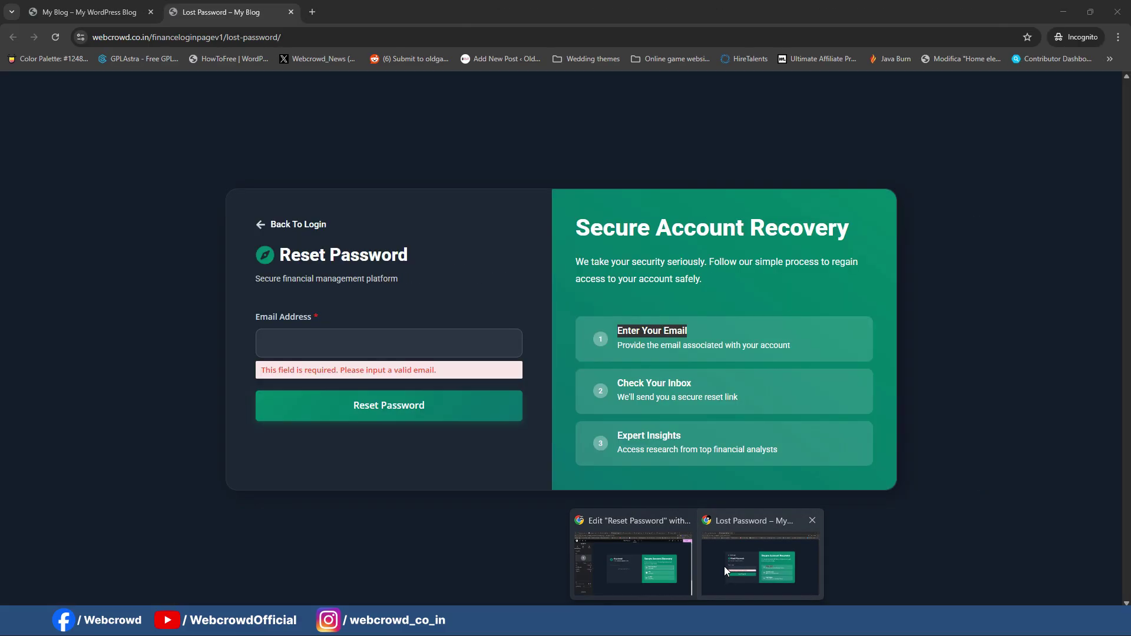
Step: Replace the Total Assets description with the first step's description copied from the live page
left_click(723, 567)
left_click_drag(617, 343, 806, 349)
key("ctrl+c")
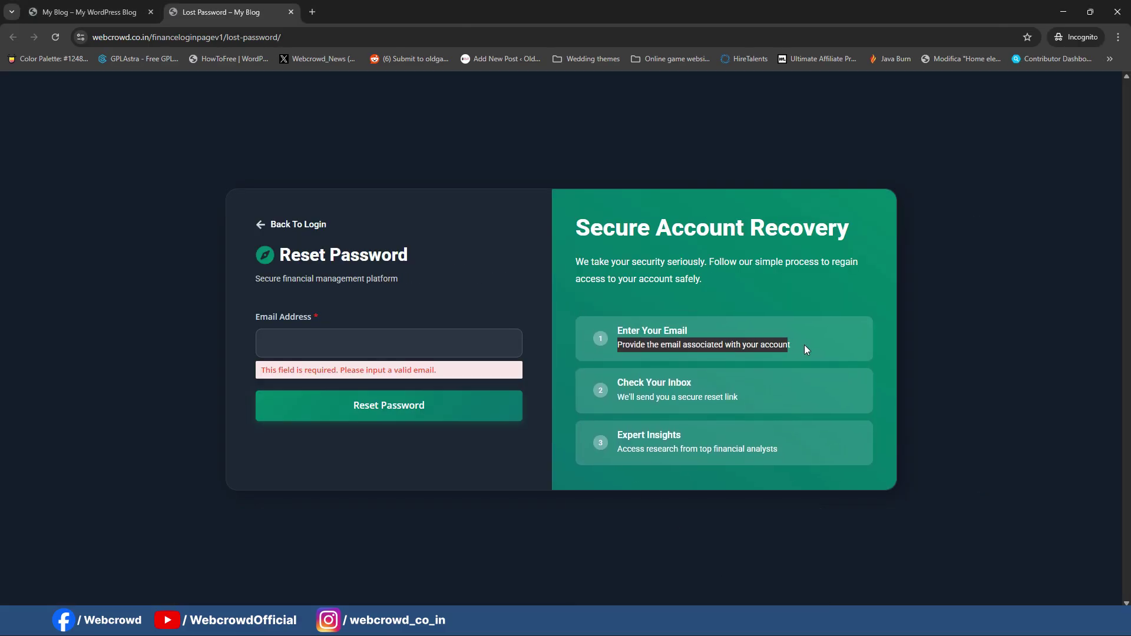
left_click(620, 575)
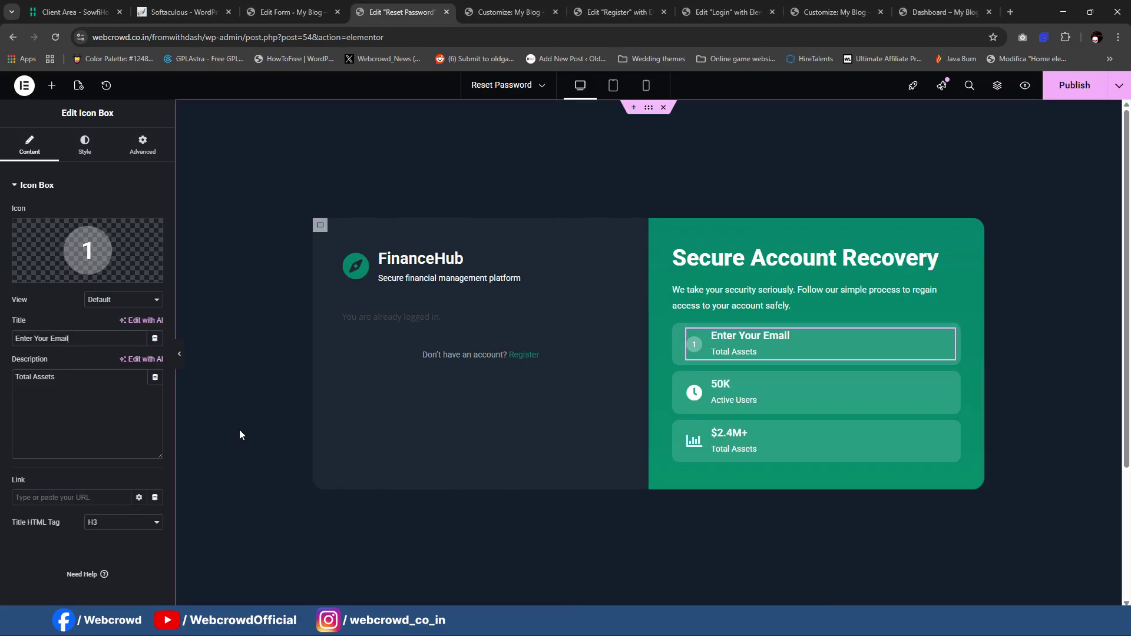
left_click(106, 390)
key("ctrl+v")
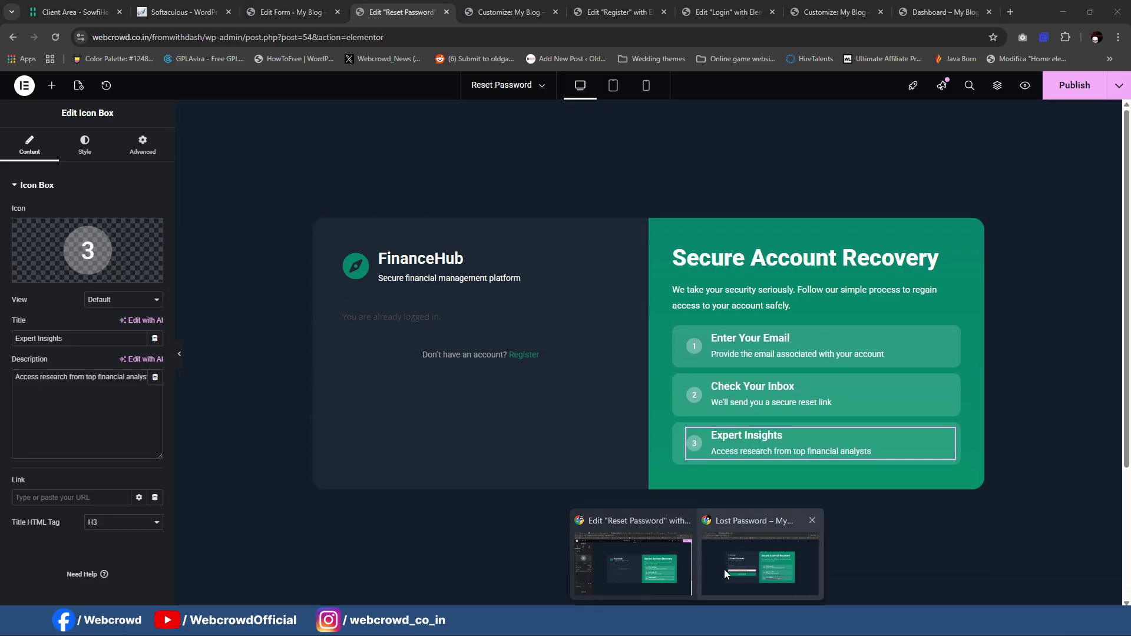
left_click(724, 569)
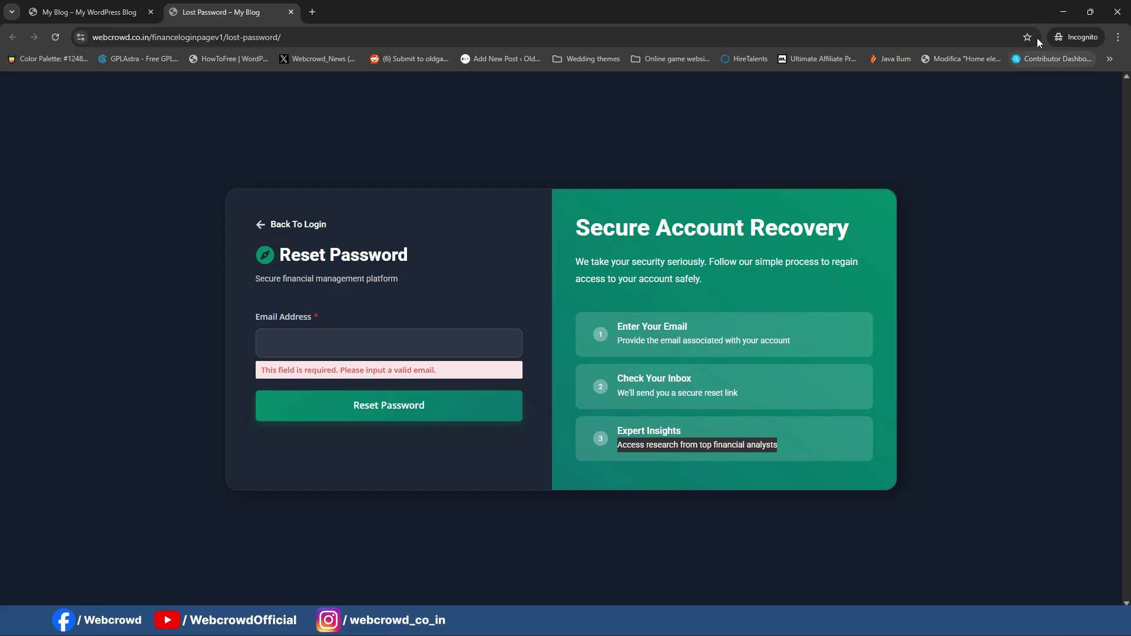
left_click(1063, 12)
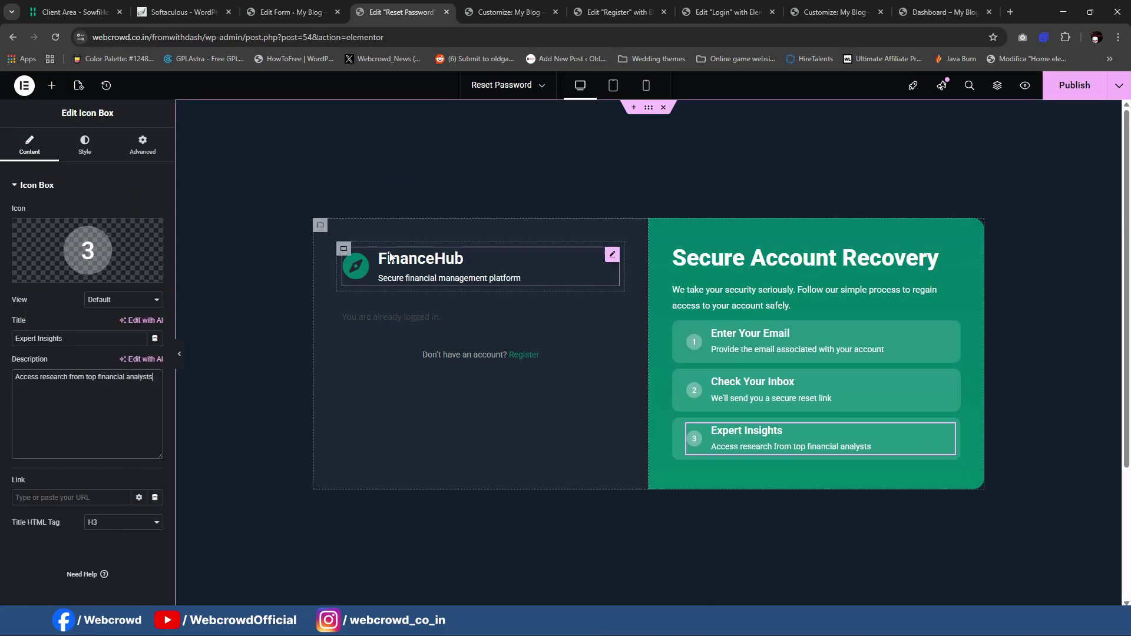
left_click(51, 86)
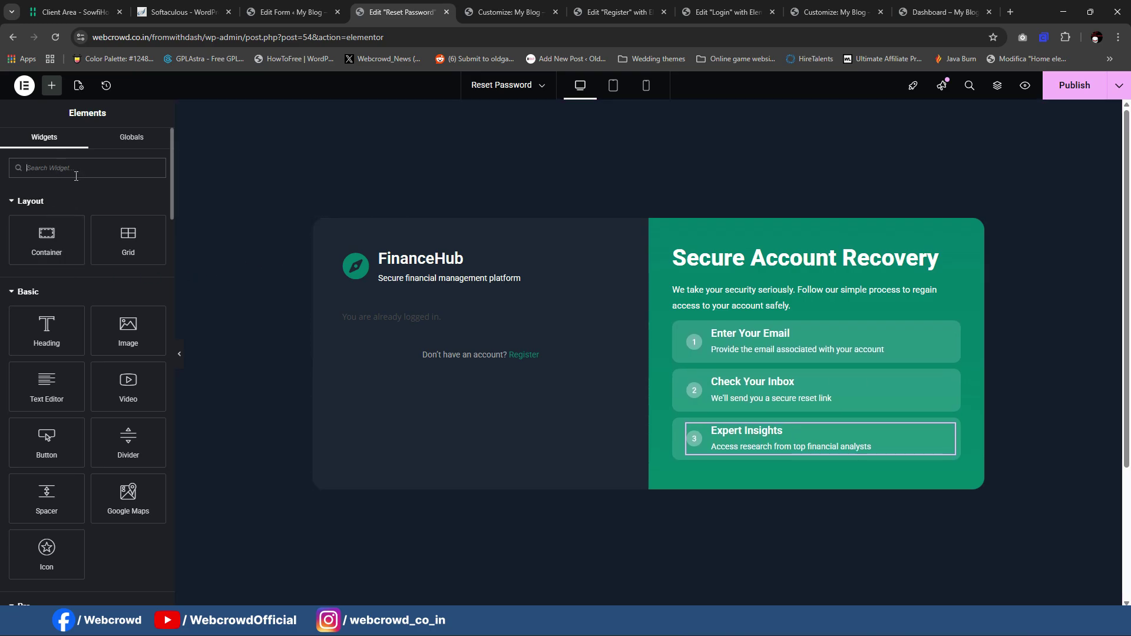
Step: Copy the Enter Your Email card into the header container, above the FinanceHub heading
right_click(952, 341)
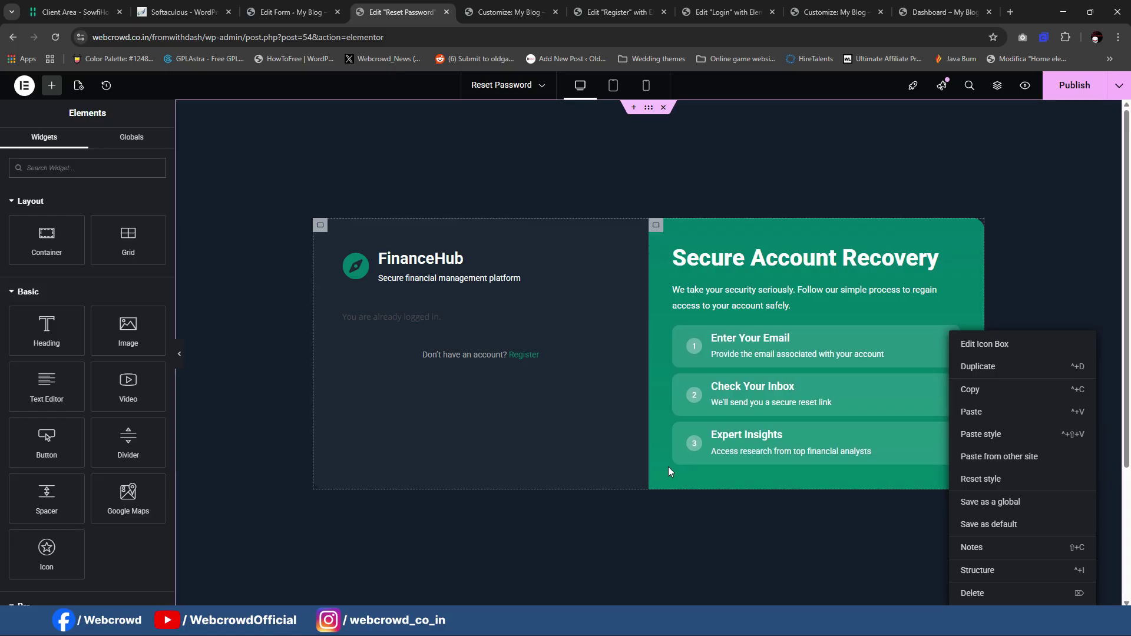
left_click(252, 334)
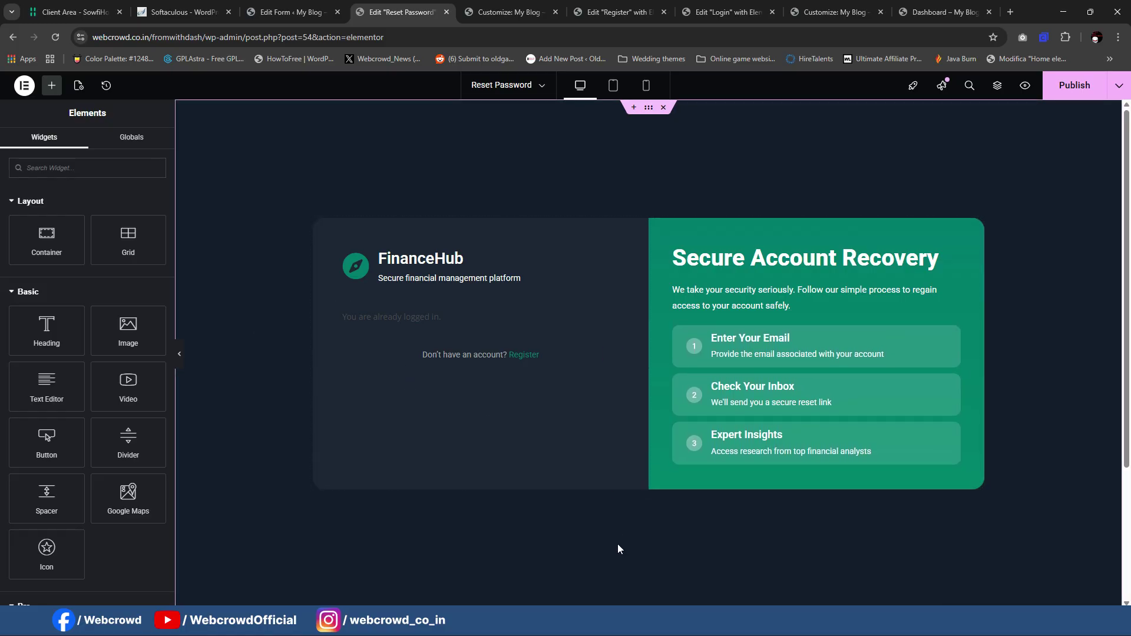
left_click(760, 570)
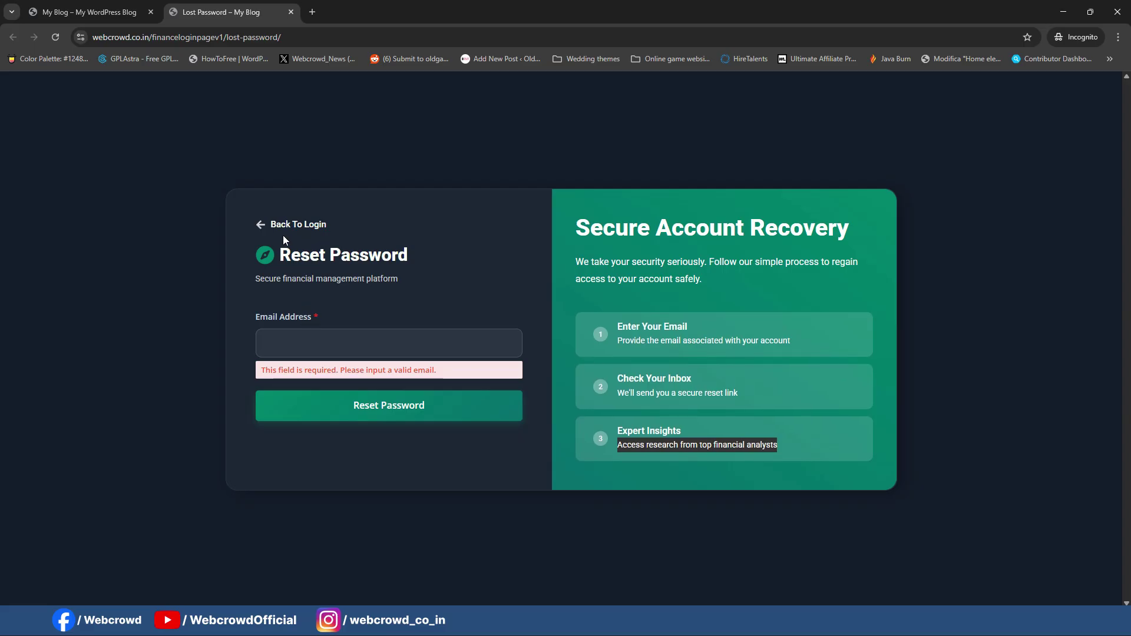
left_click(1063, 12)
right_click(946, 345)
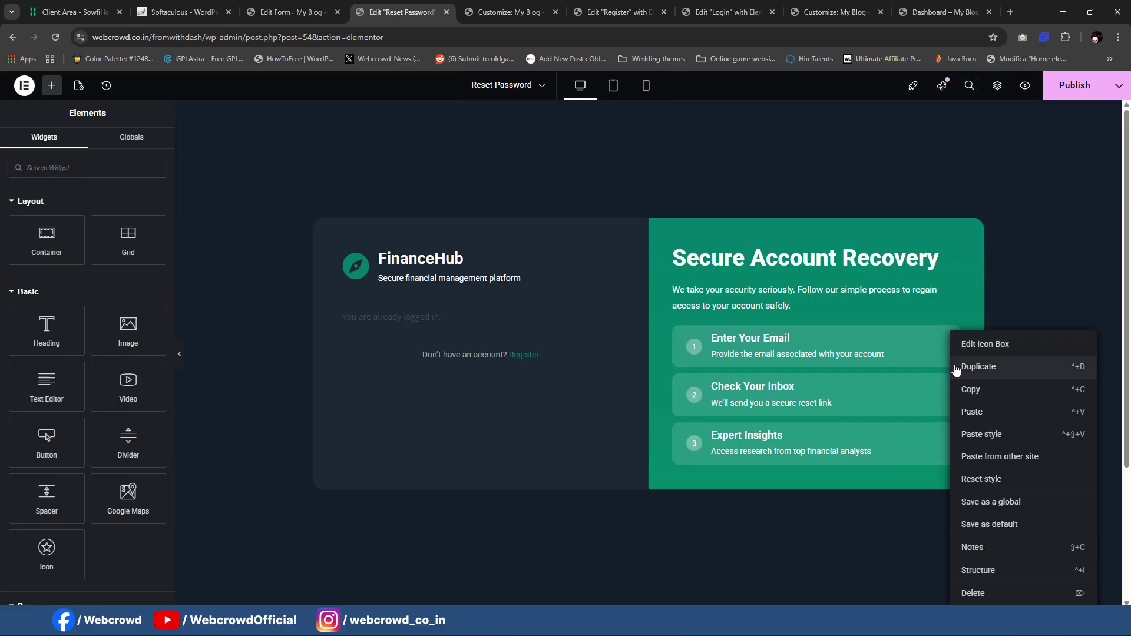
left_click(964, 389)
left_click(343, 248)
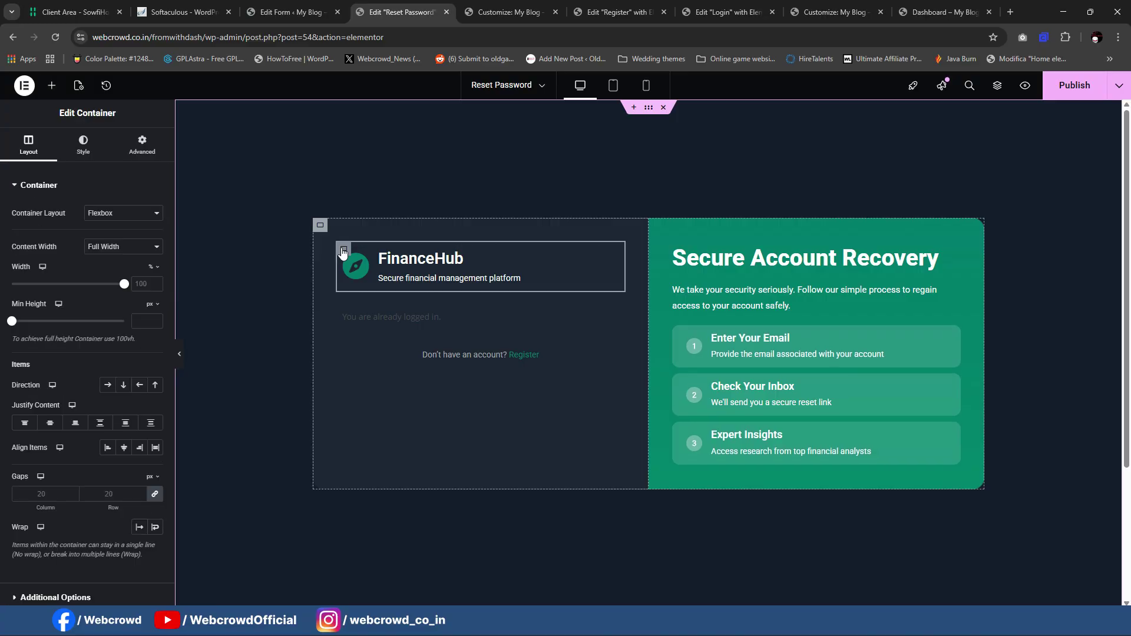
right_click(344, 248)
left_click(371, 352)
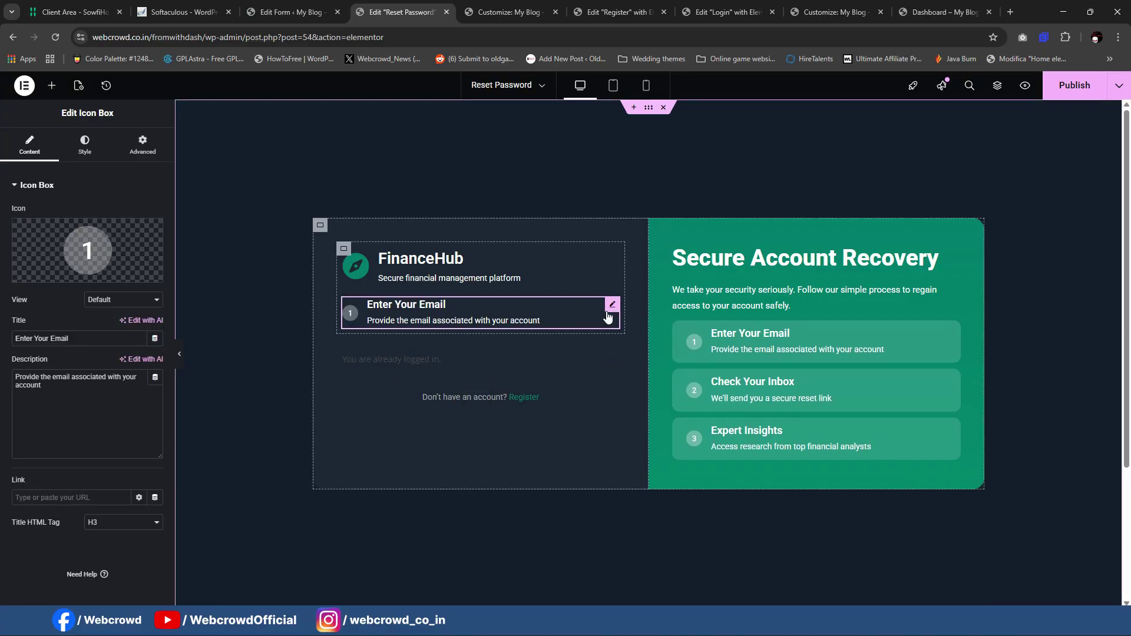
left_click_drag(612, 310, 511, 255)
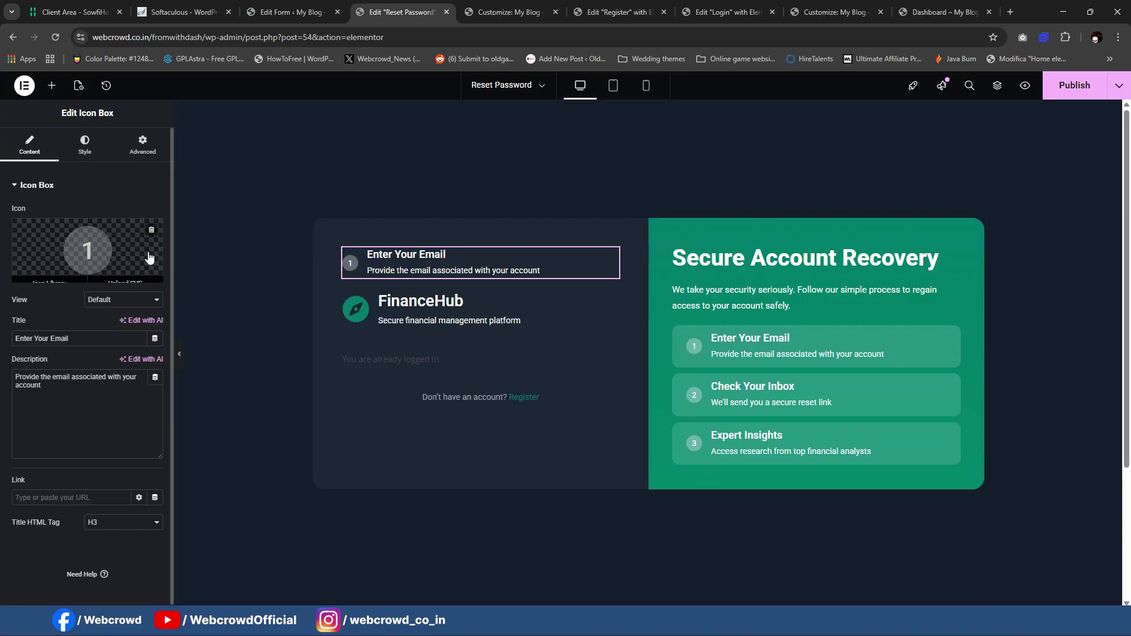
Step: Swap the pasted card's icon for a left arrow found by searching 'arr'
left_click(151, 233)
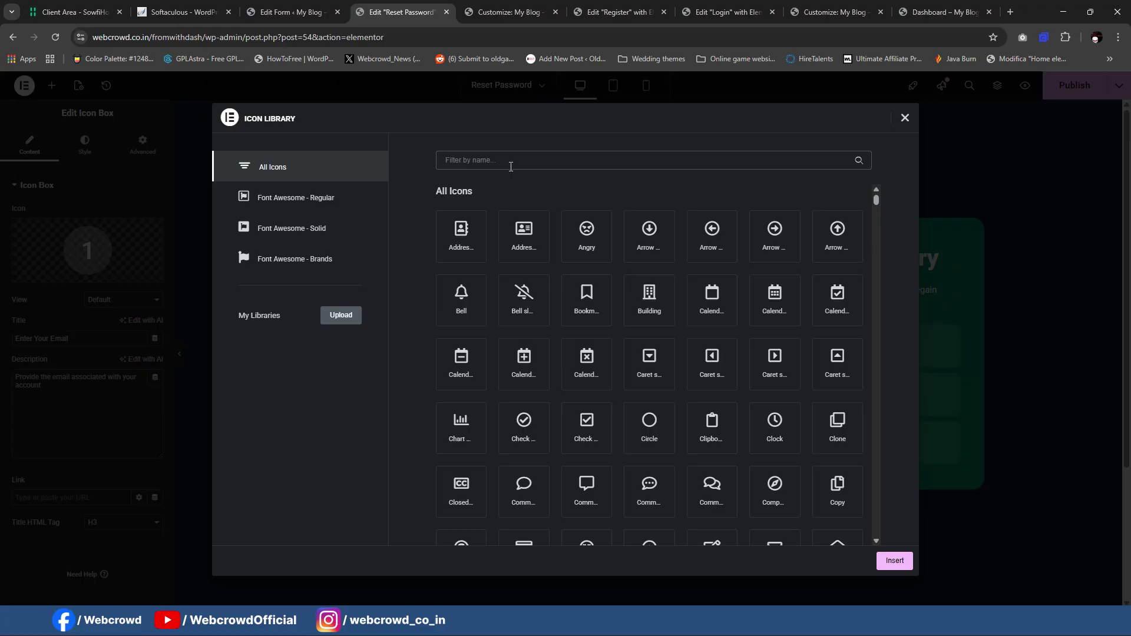
type("arrow")
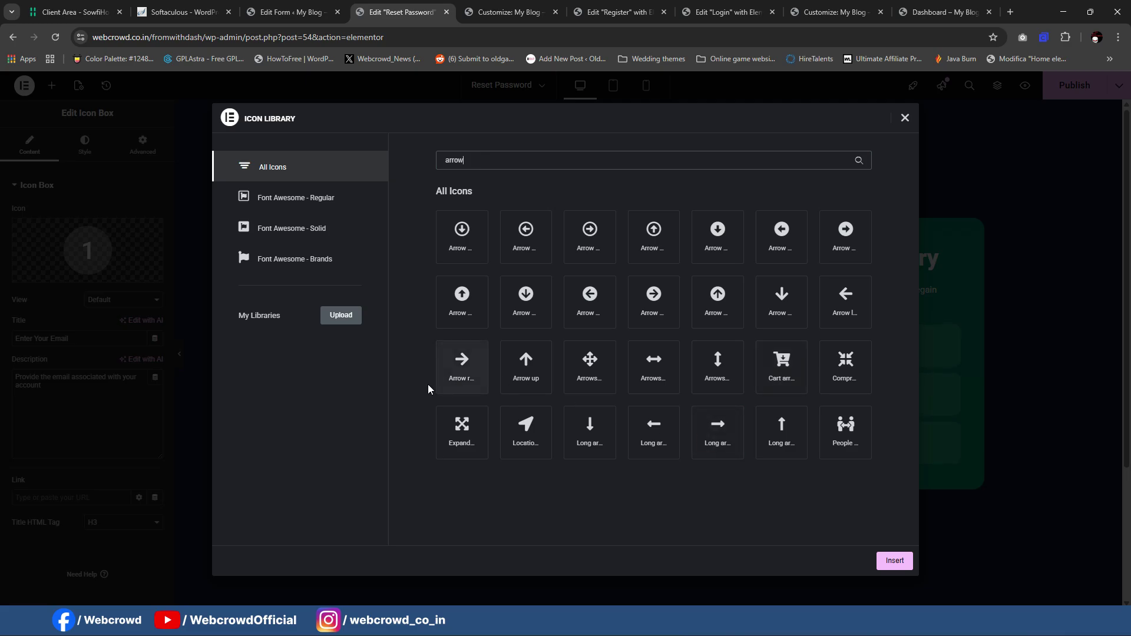
left_click(900, 557)
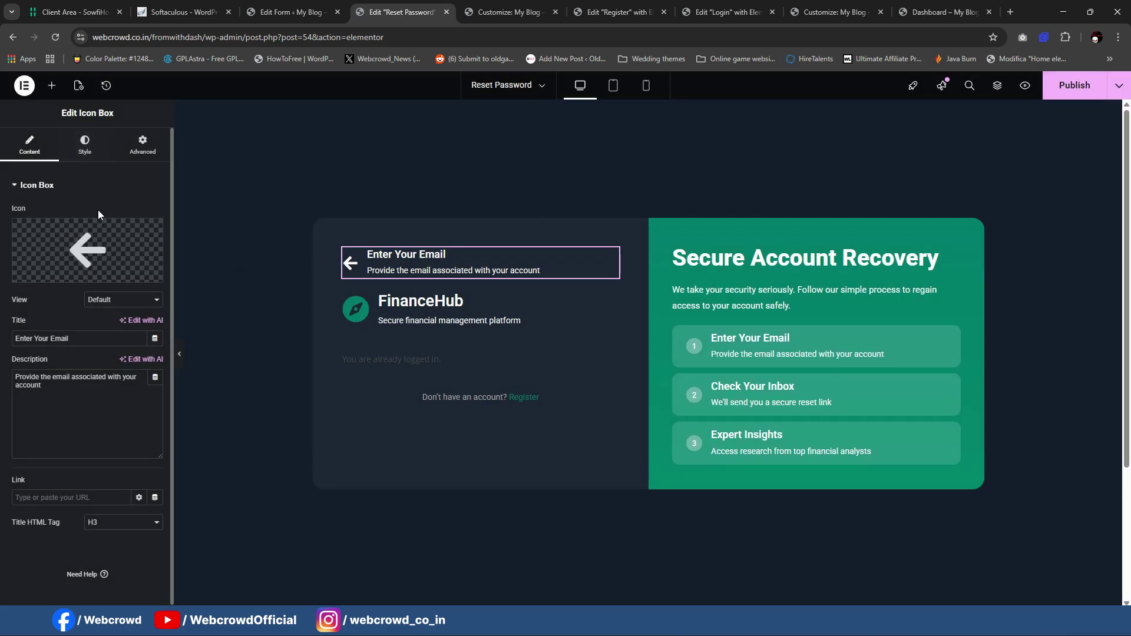
Step: Change the copied box's title to 'Back To Login'
left_click_drag(70, 339, 2, 339)
type("Bacl")
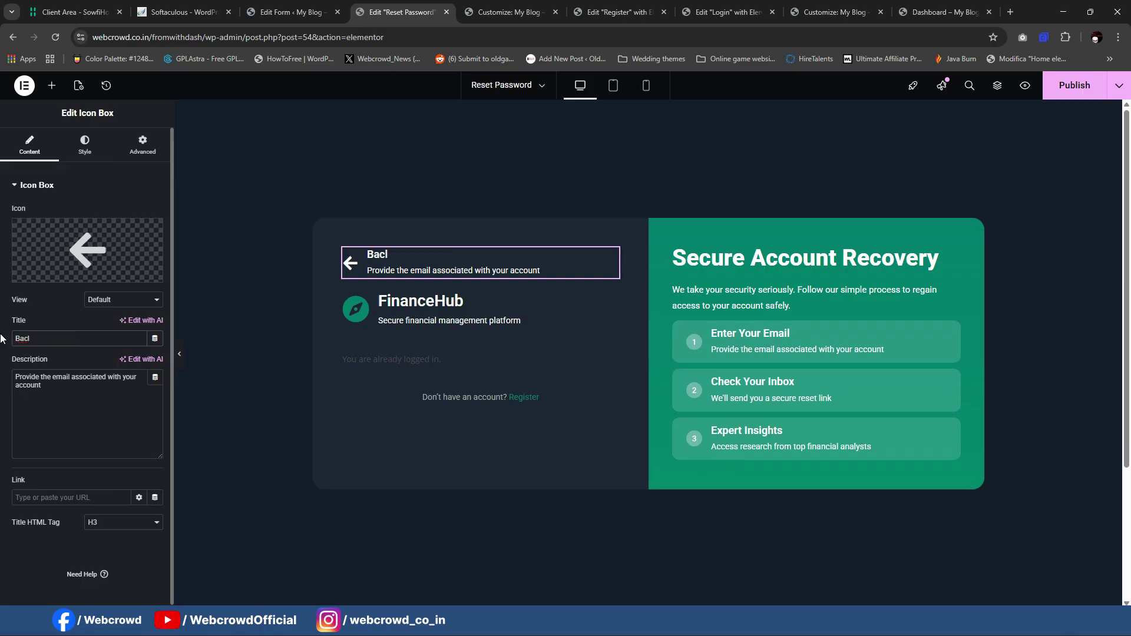
key("BackSpace")
type("K T")
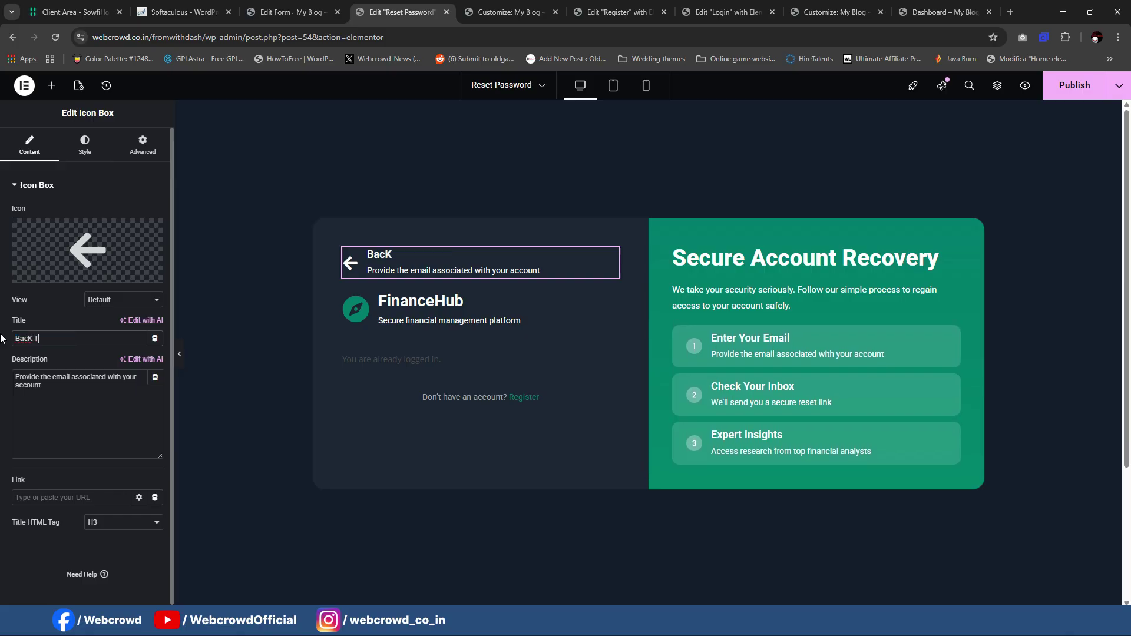
type("o Login")
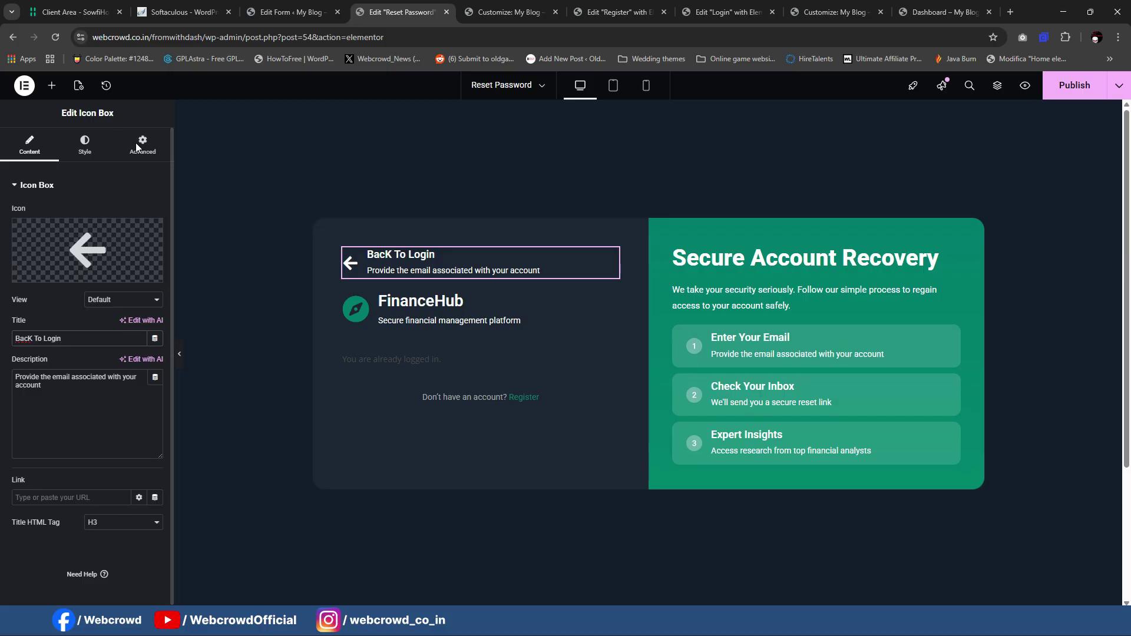
Step: Delete the box's description text, then review its icon and text style settings
left_click(94, 392)
key("ctrl+a")
key("BackSpace")
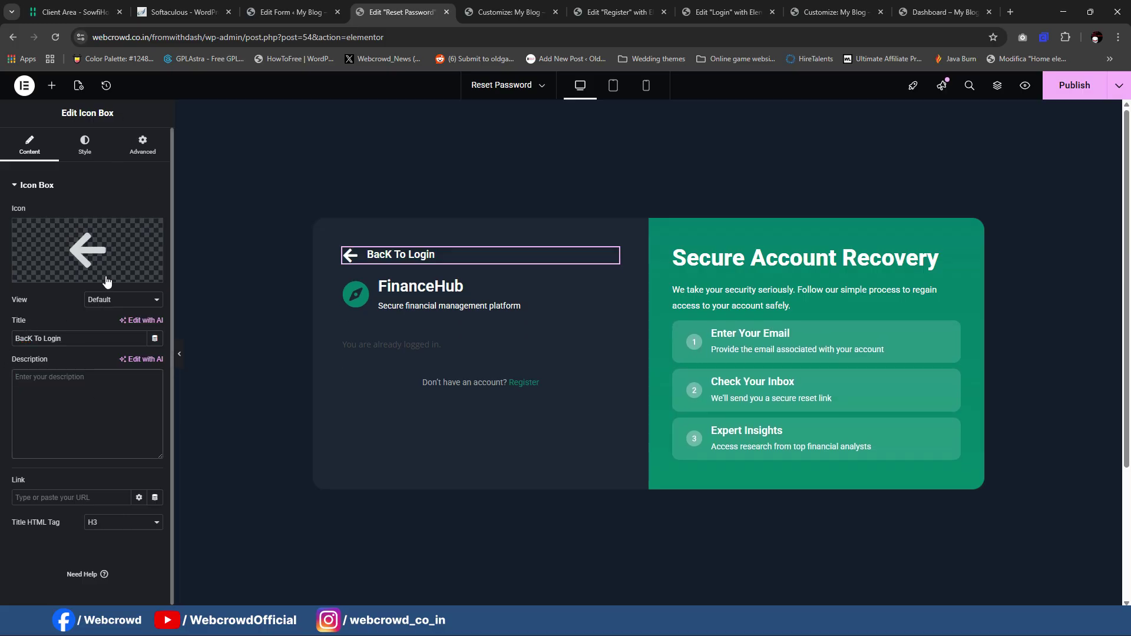
mouse_move(106, 277)
left_click(80, 144)
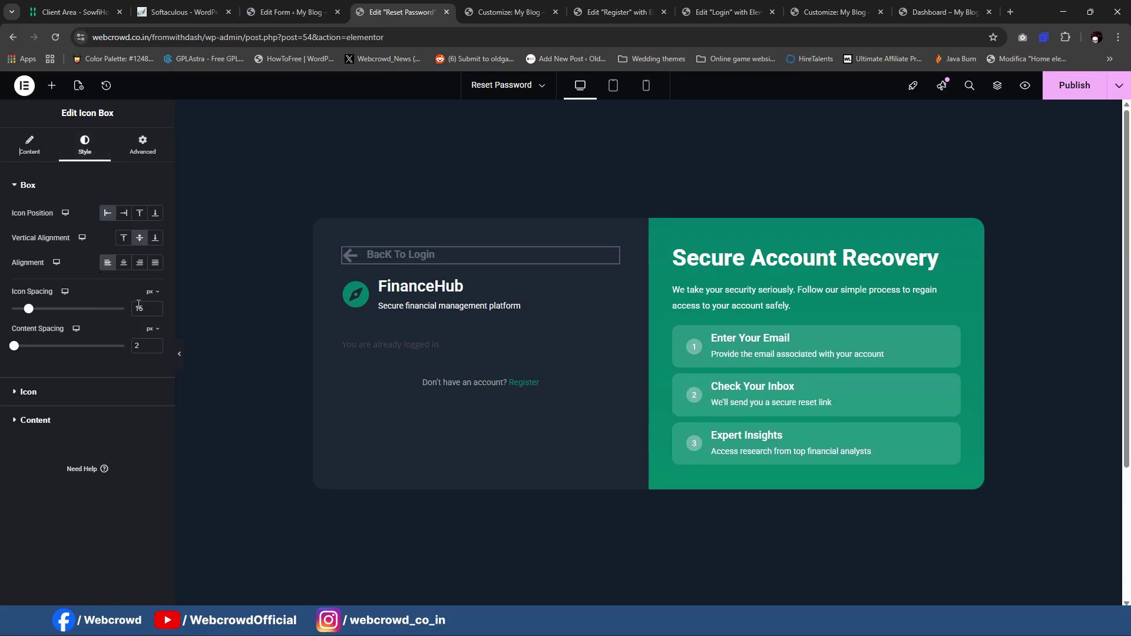
left_click(89, 392)
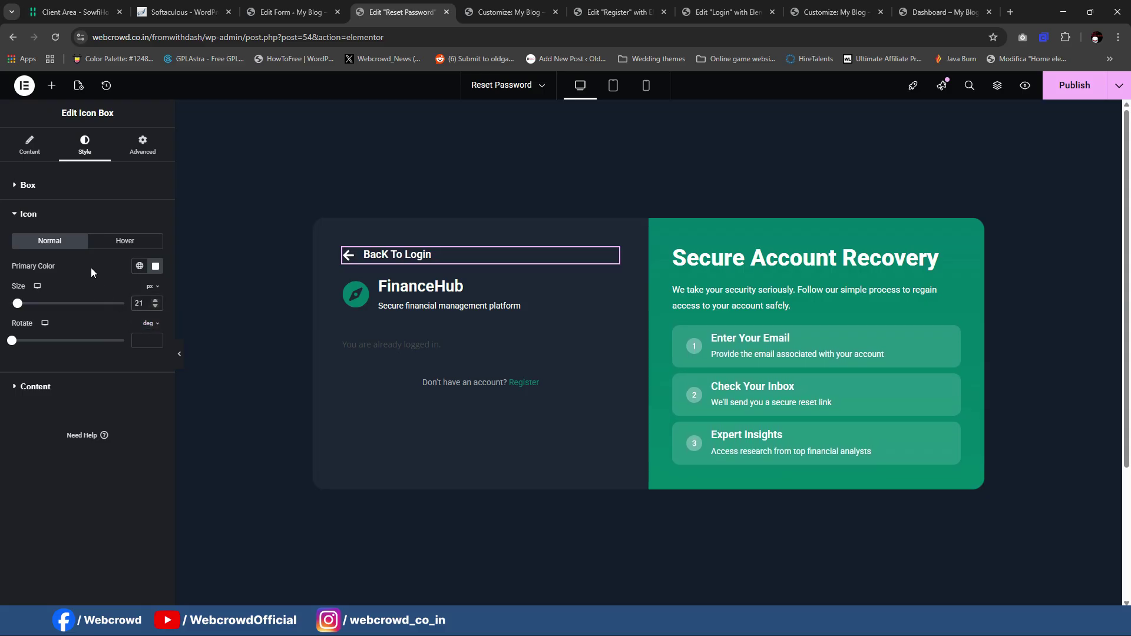
left_click(80, 393)
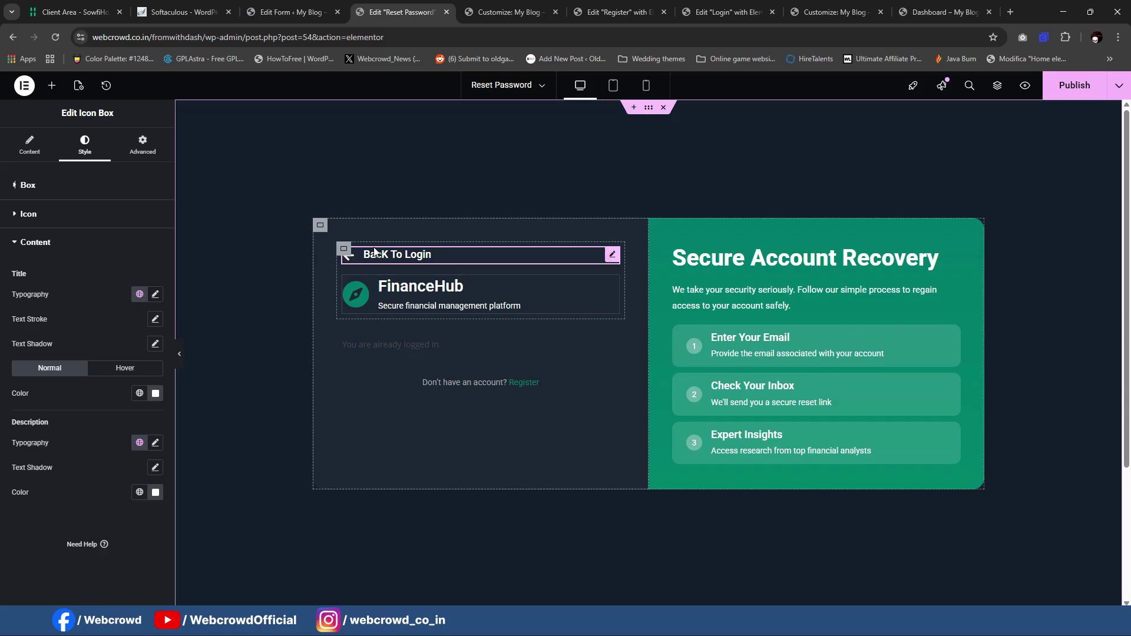
left_click(29, 145)
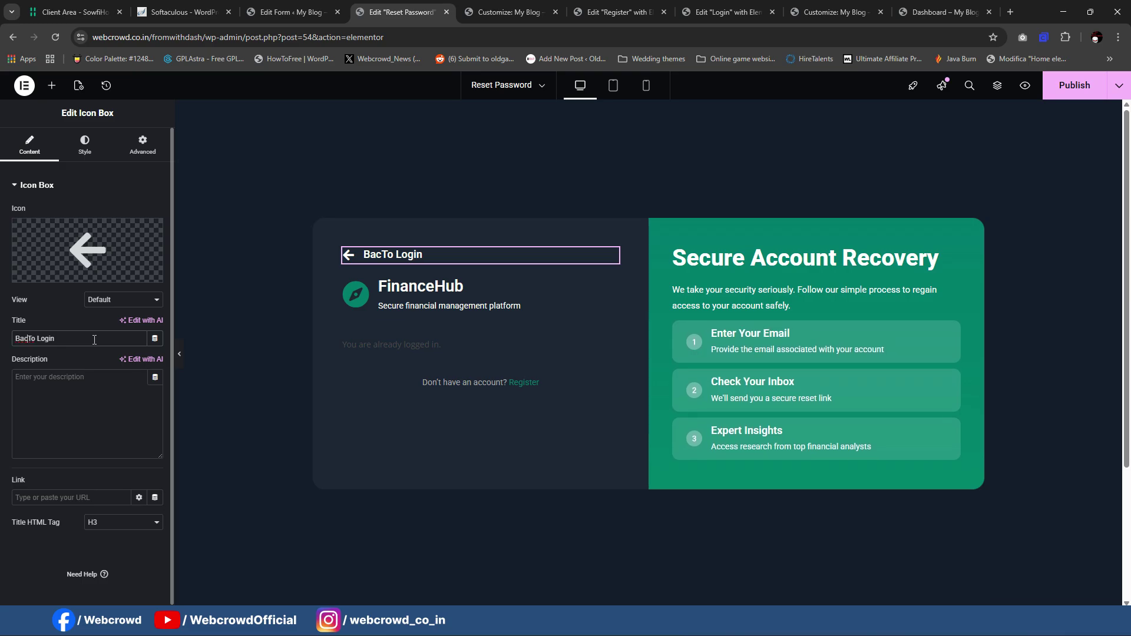
left_click(85, 145)
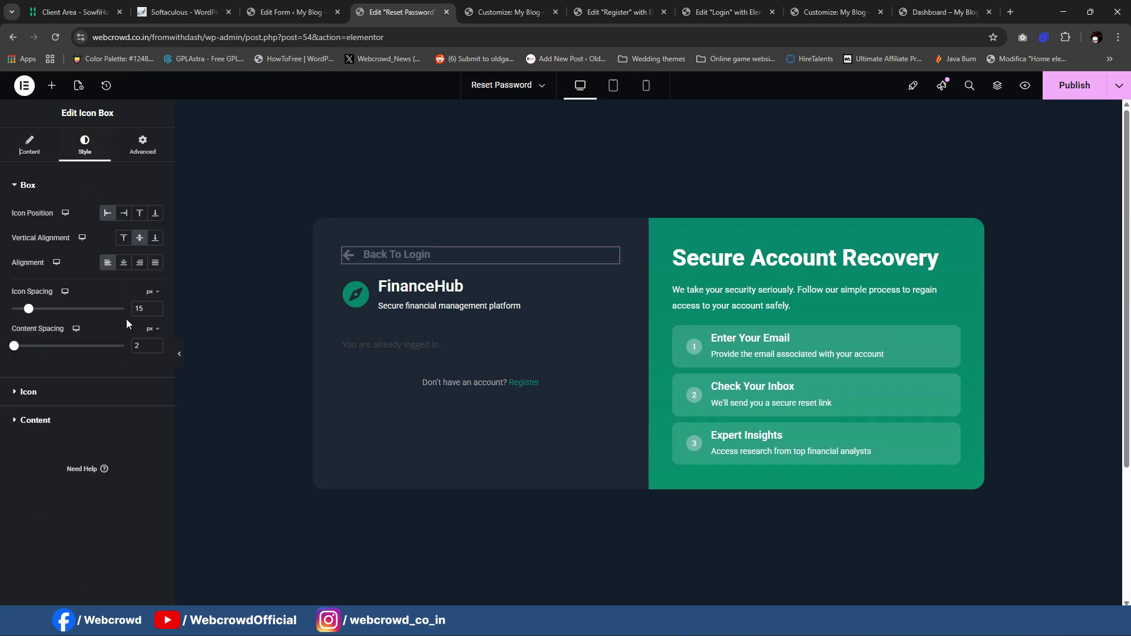
Step: Set the Back To Login title typography to weight 400 (Normal) and size 17 px
left_click(92, 427)
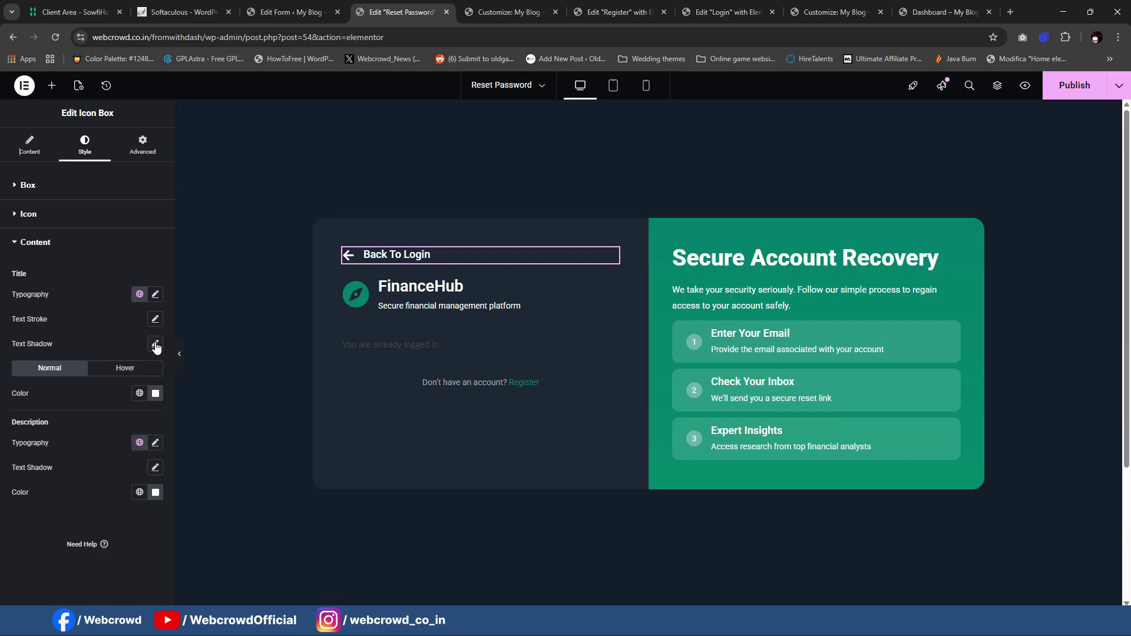
left_click(156, 294)
left_click(120, 411)
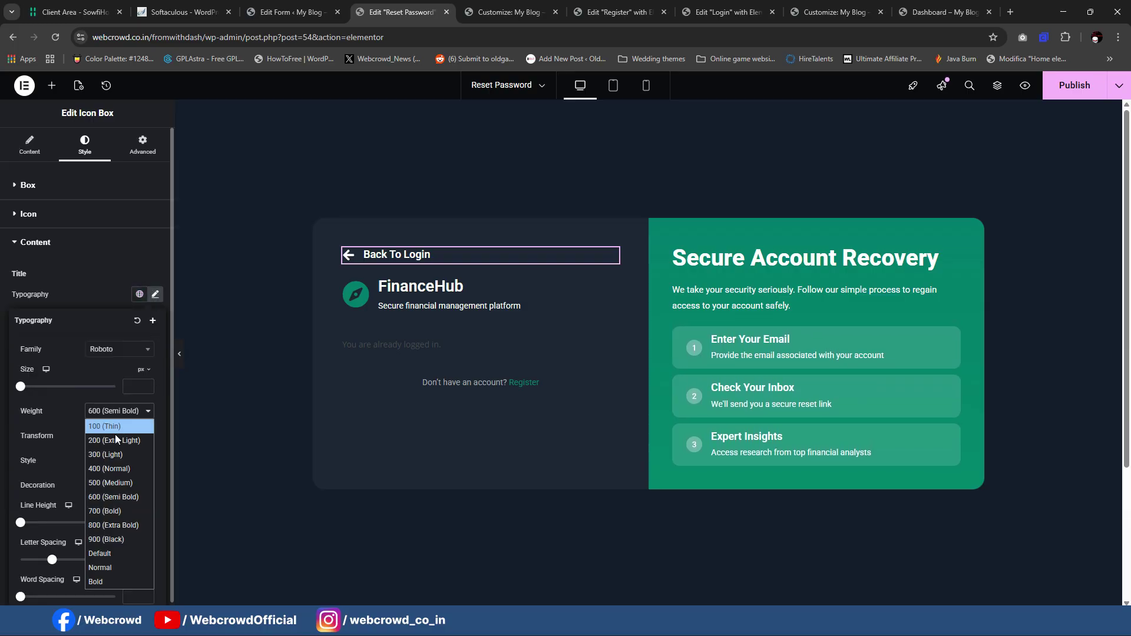
left_click(109, 469)
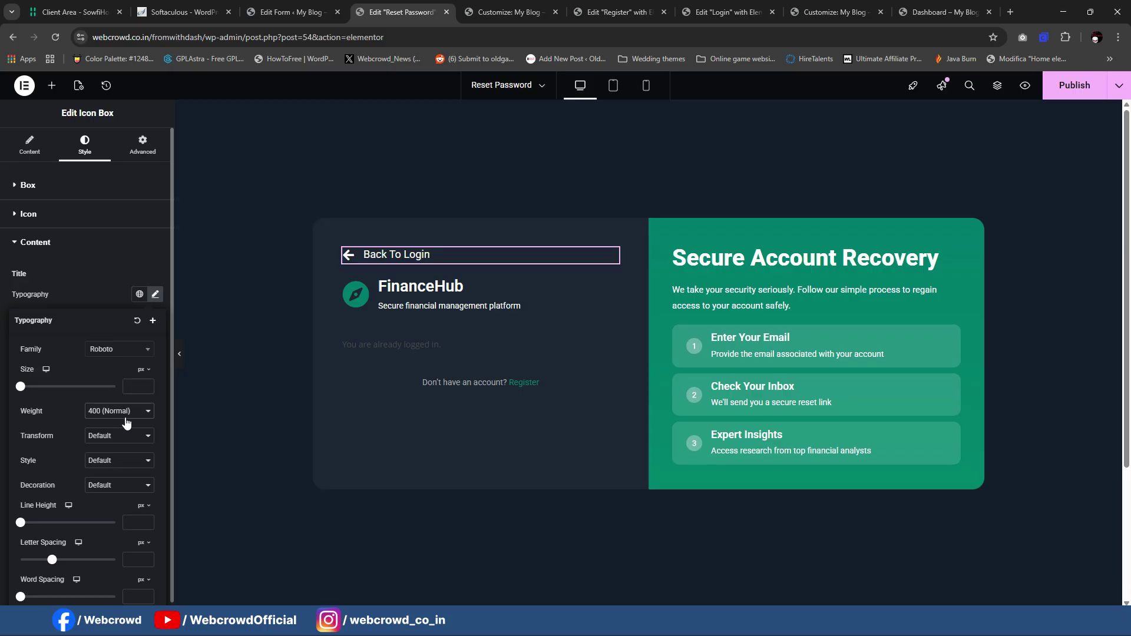
type("15")
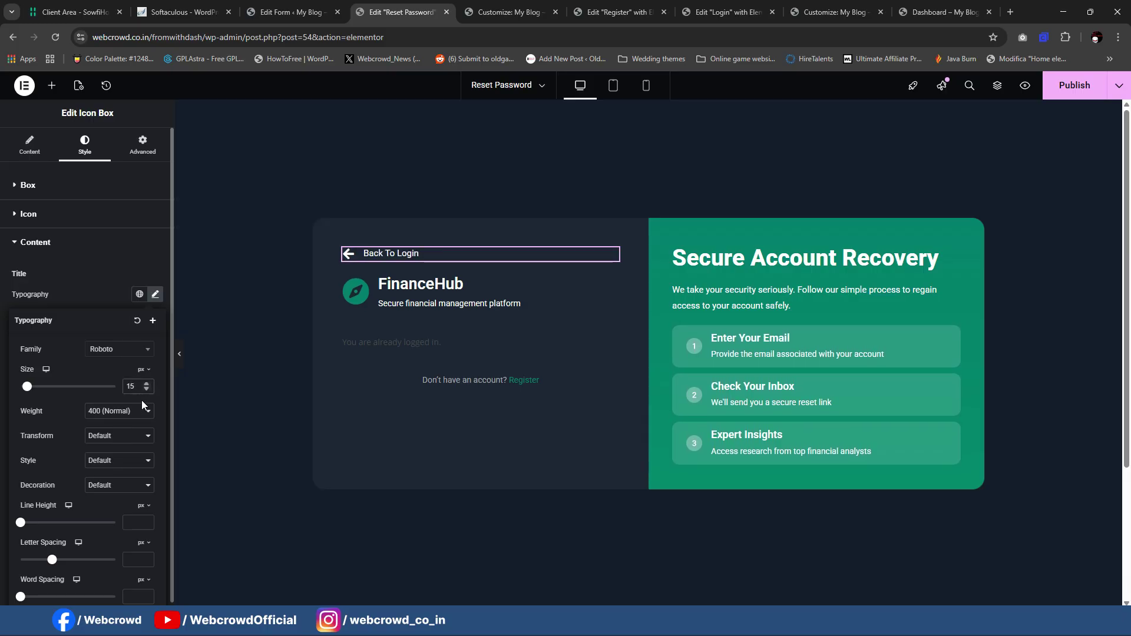
key("Up")
key("Up")
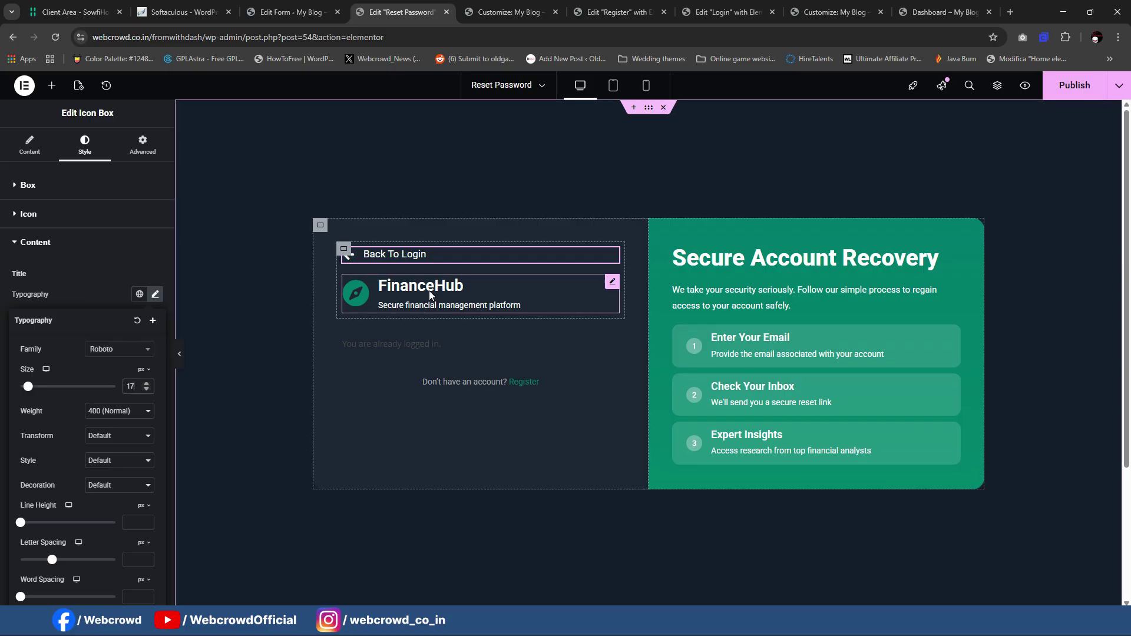
left_click(393, 258)
Step: Link the Back To Login icon box to the Login page, then go to the Forminator forms list
left_click(29, 145)
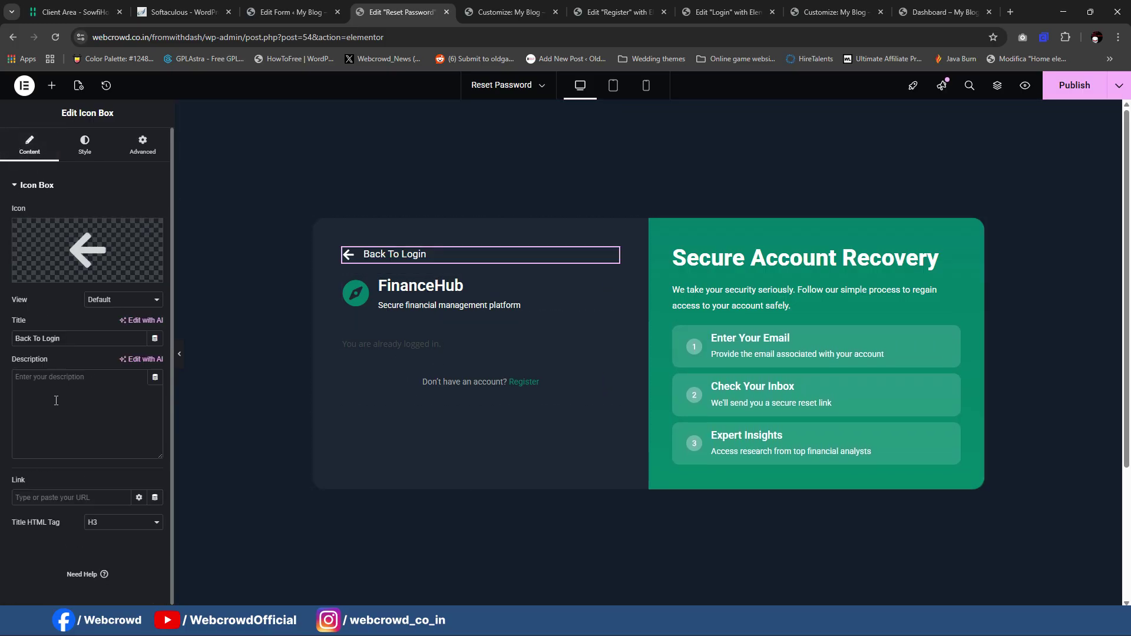
left_click(117, 496)
type("login")
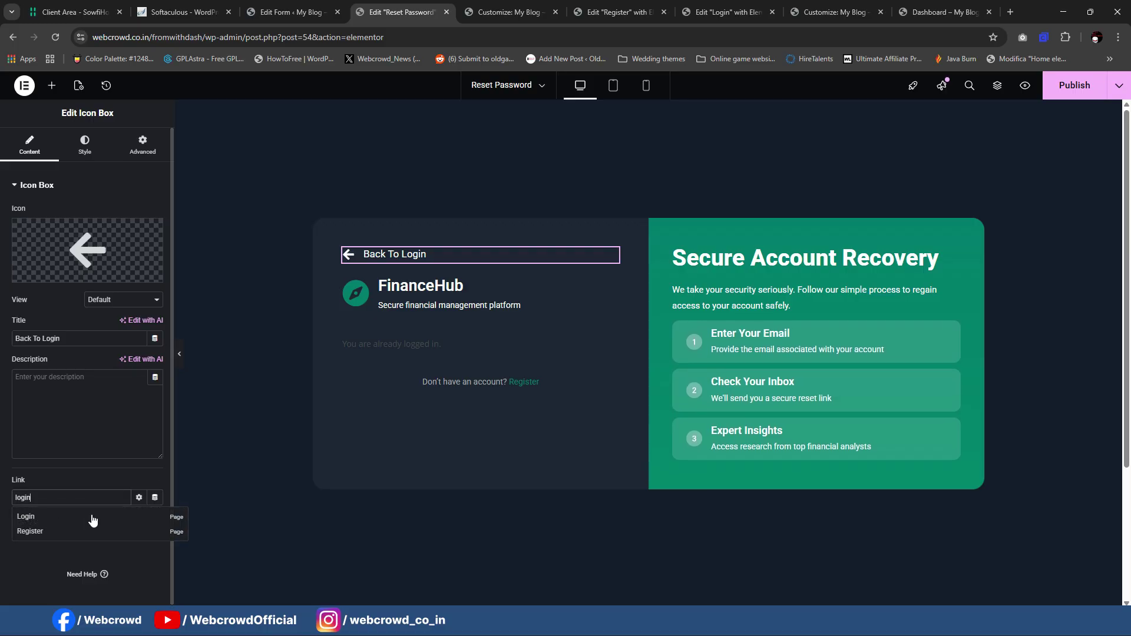
left_click(89, 521)
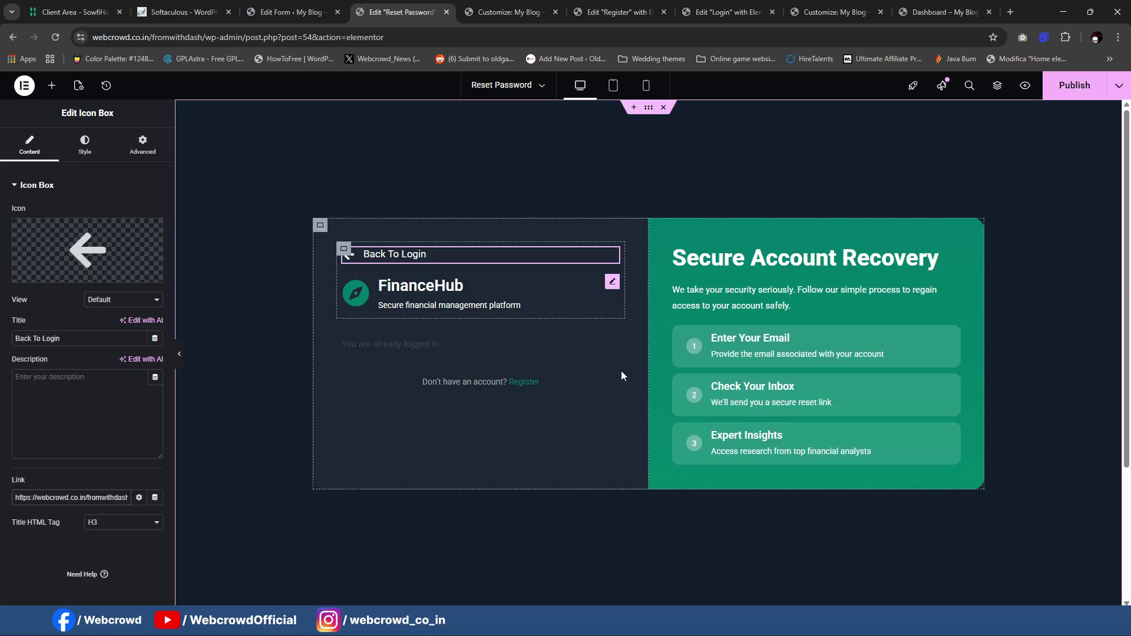
left_click(300, 7)
left_click(17, 408)
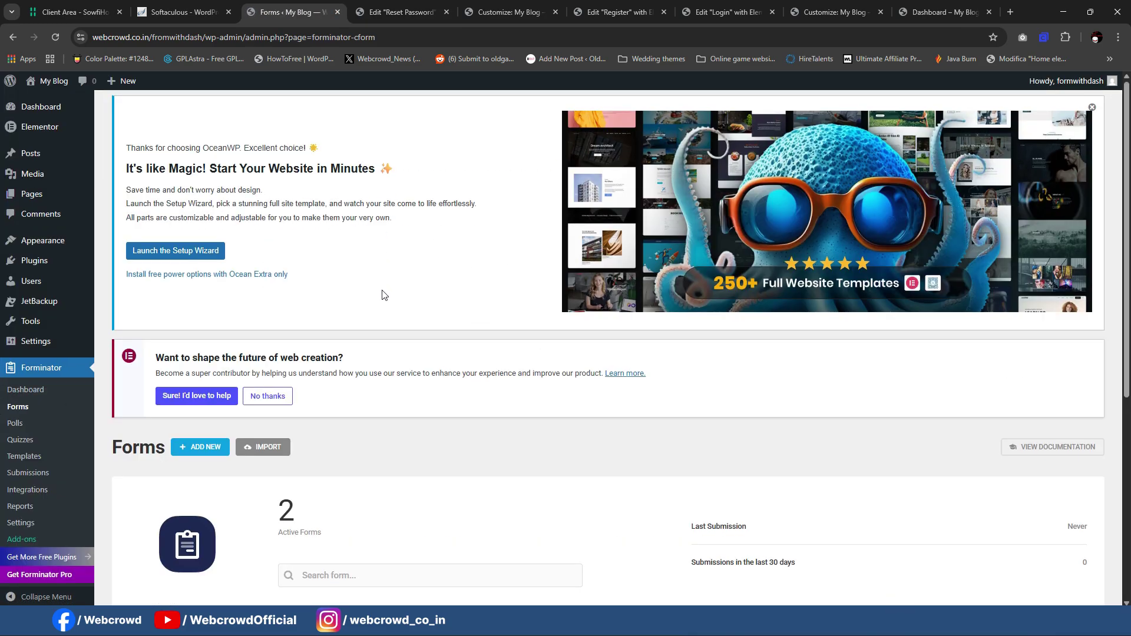
Step: Add a new Forminator form from the Blank template and bring up its Insert Fields picker
scroll(382, 295, "down", 5)
scroll(383, 295, "up", 5)
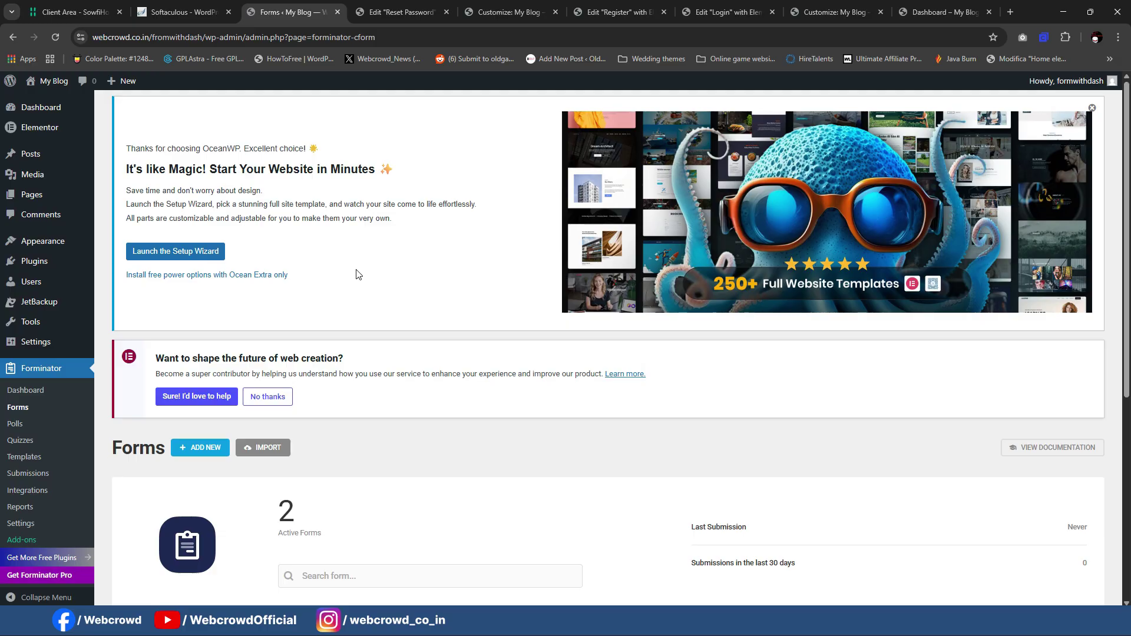
left_click(228, 448)
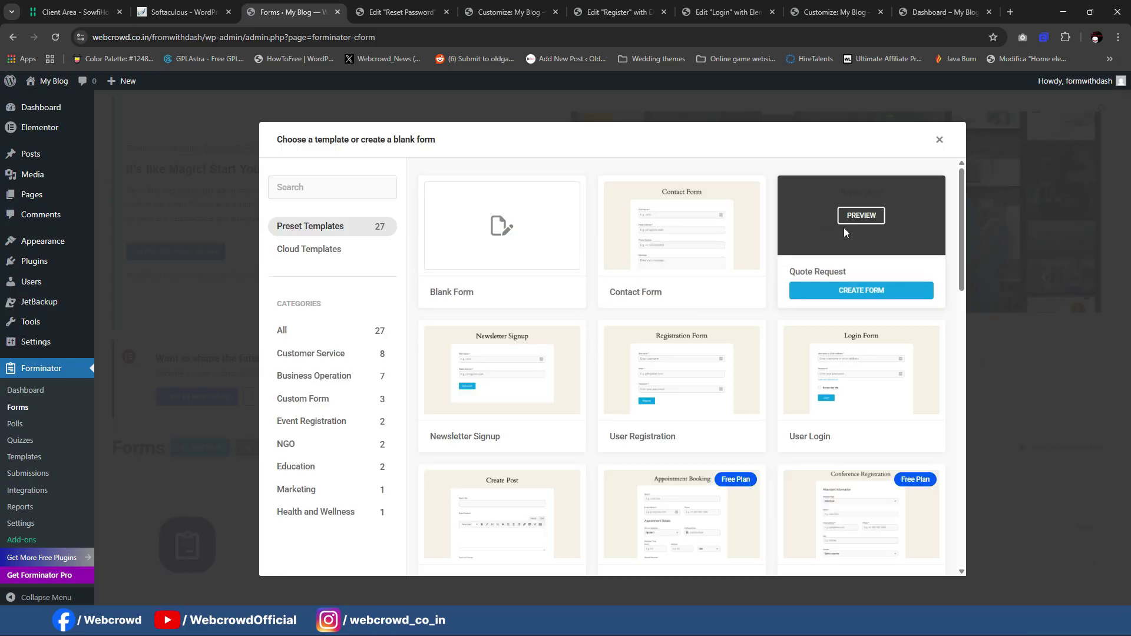
scroll(791, 223, "down", 2)
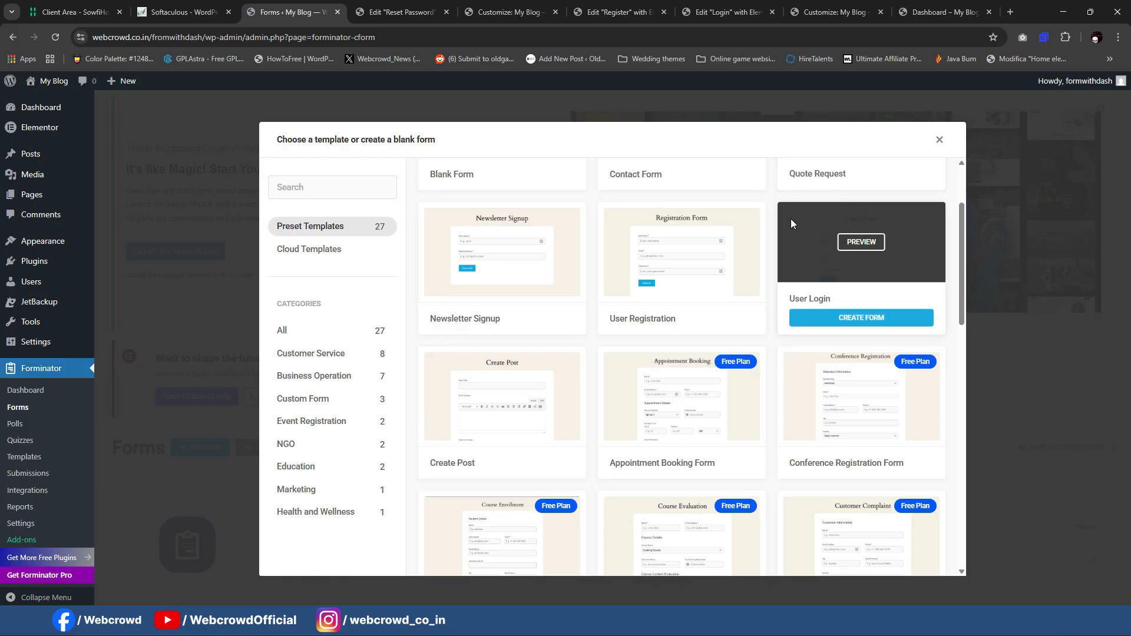
scroll(696, 314, "down", 2)
scroll(694, 314, "up", 4)
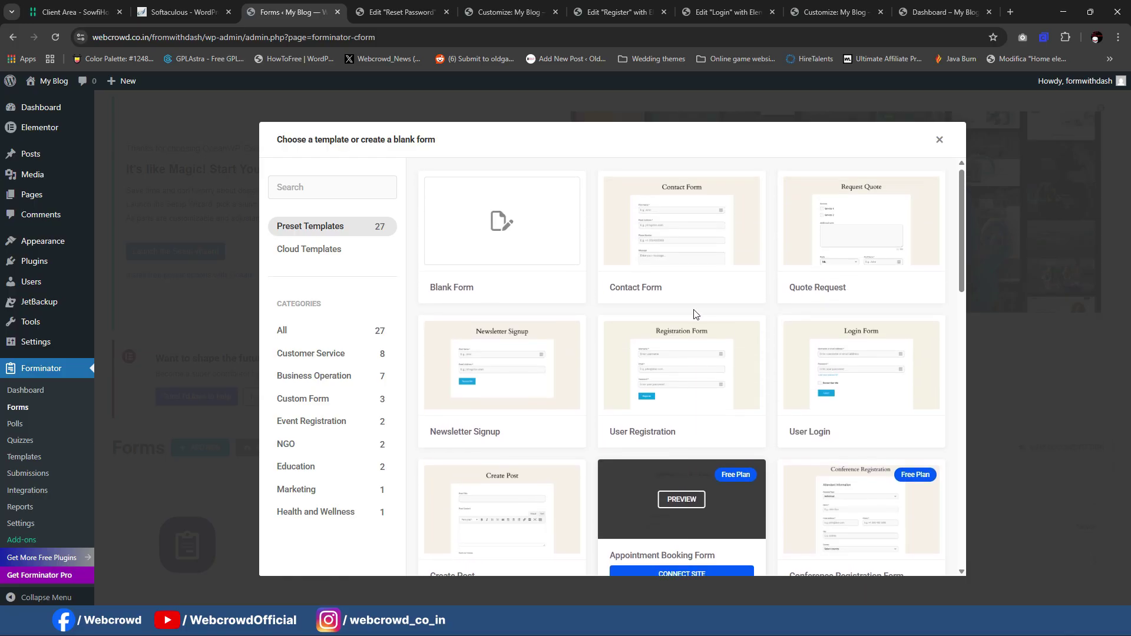
left_click(516, 231)
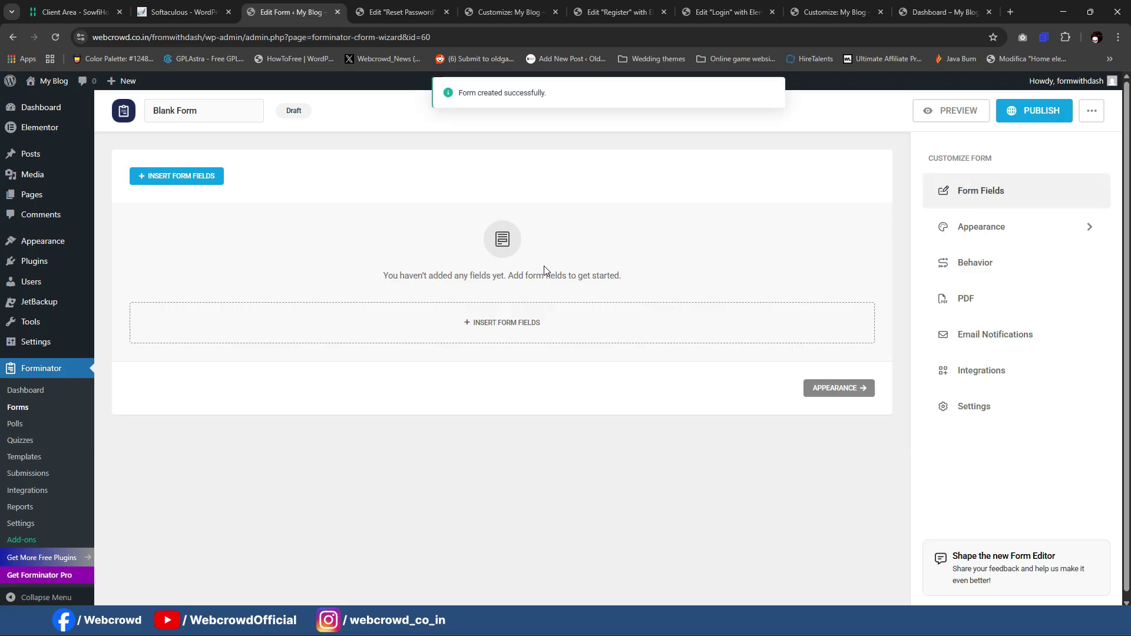
left_click(485, 326)
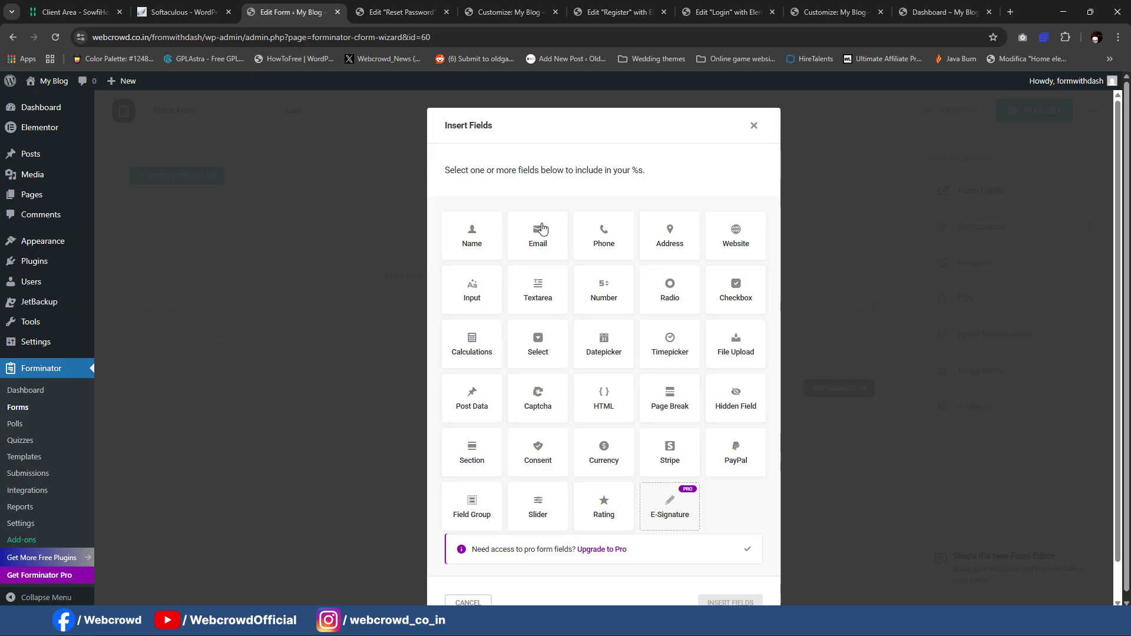
Step: Add an Email field with the placeholder 'Email' to the Blank Form
left_click(541, 231)
left_click(731, 601)
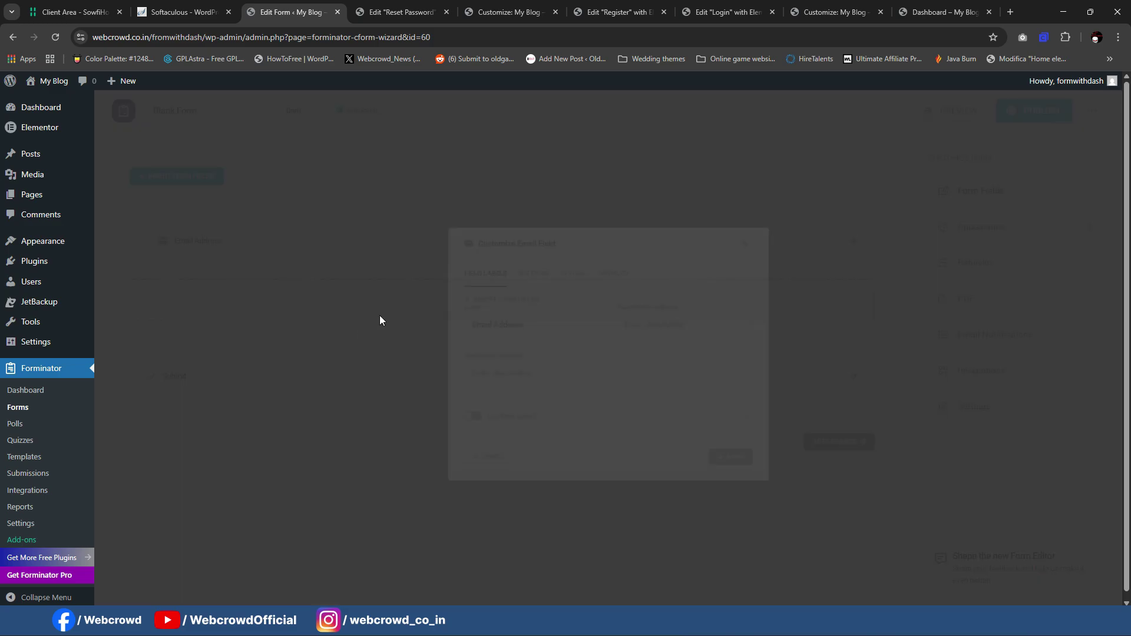
left_click(652, 316)
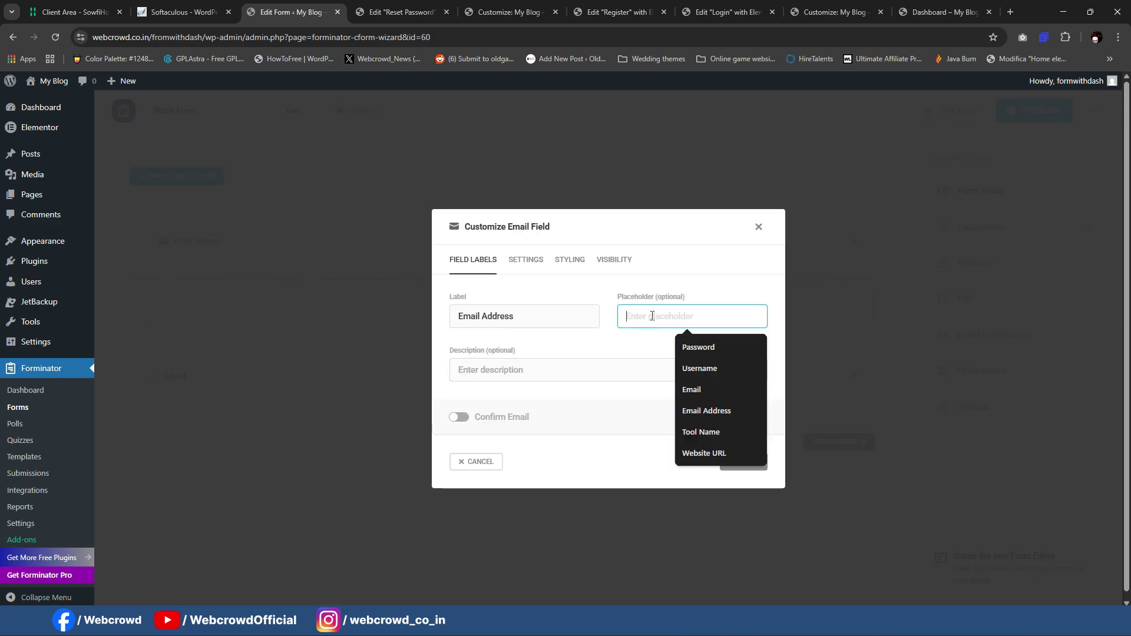
type("Ema")
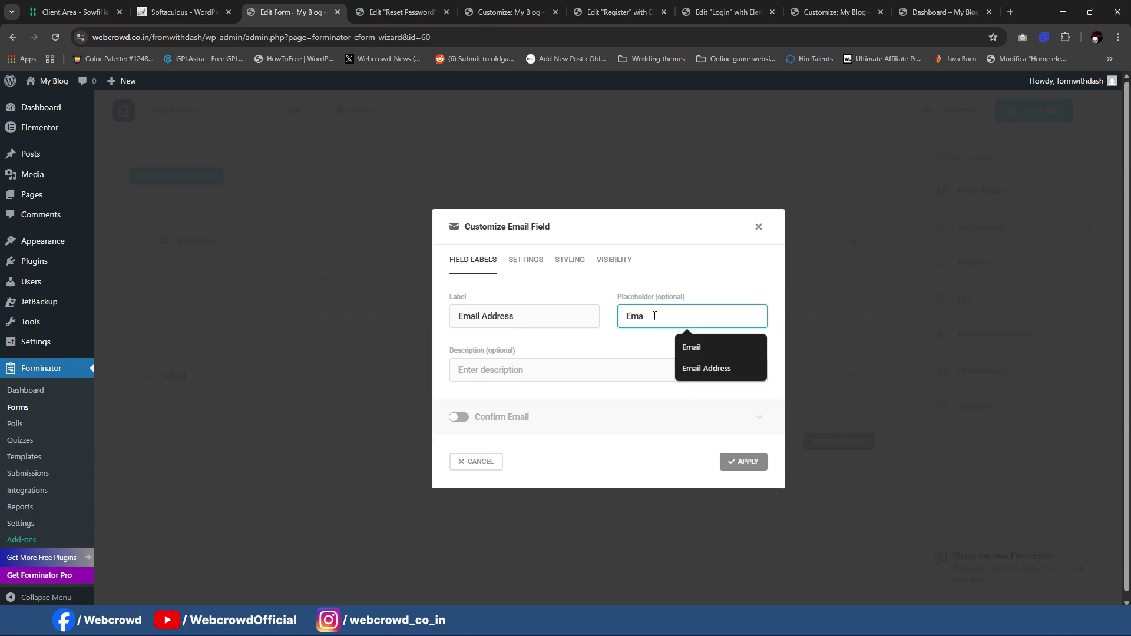
key("shift+Delete")
left_click(704, 344)
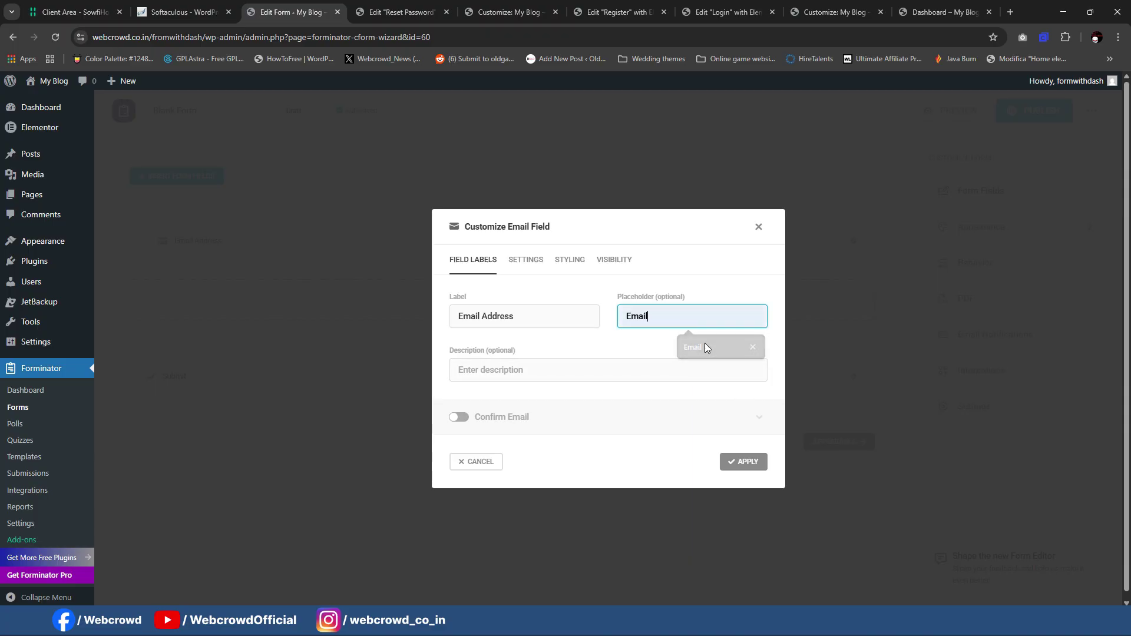
left_click(735, 464)
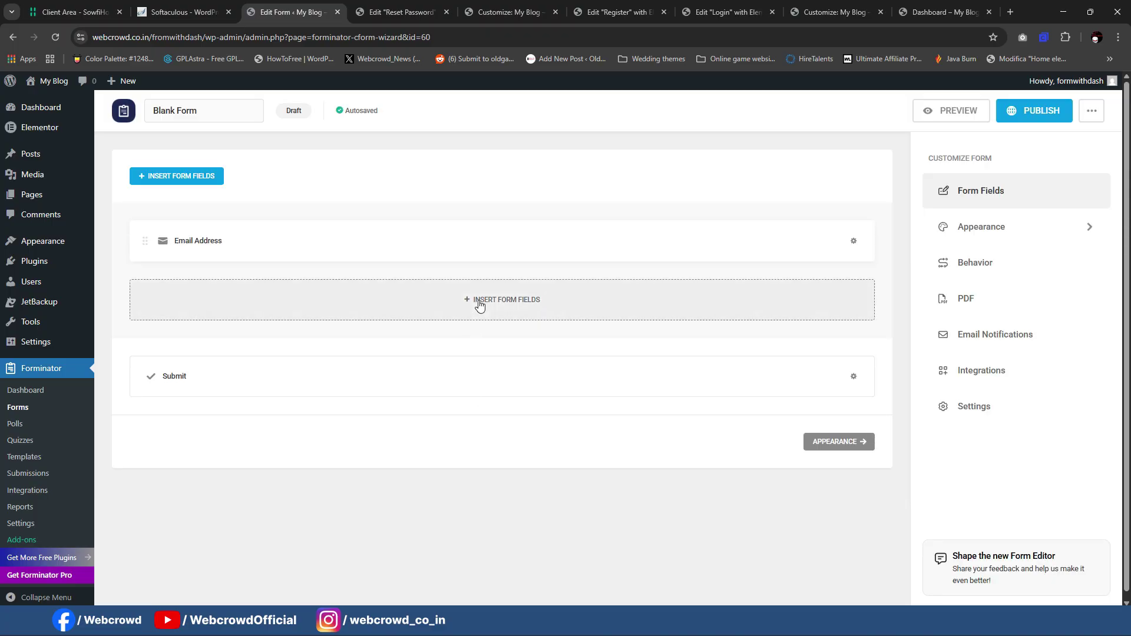
Step: Publish the Blank Form without adding any further fields
left_click(479, 304)
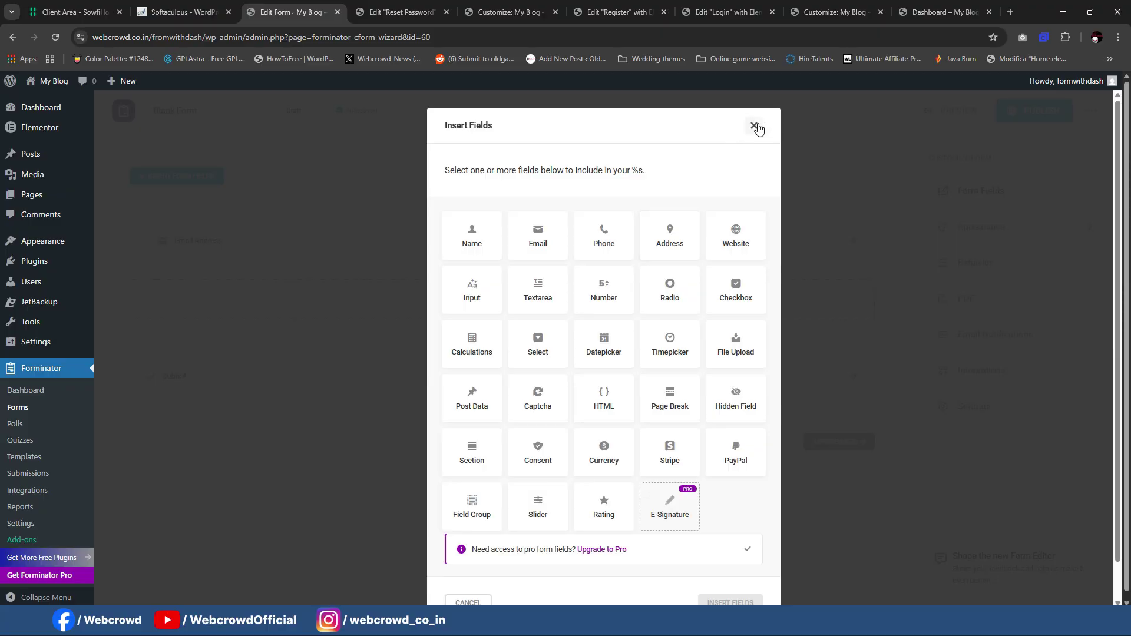
left_click(754, 126)
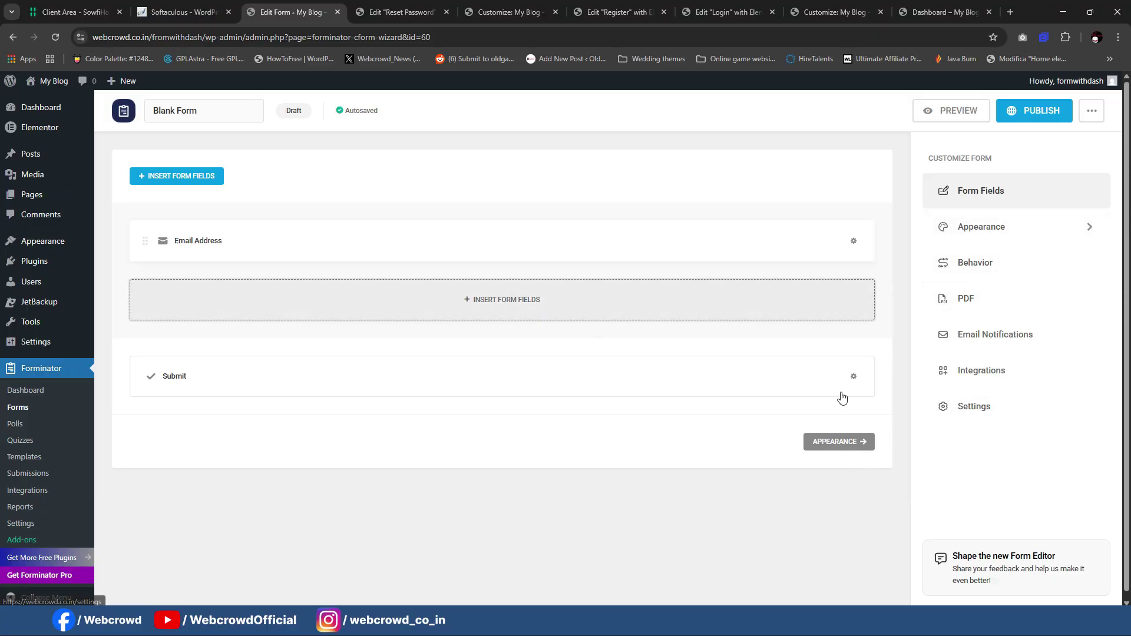
left_click(1013, 112)
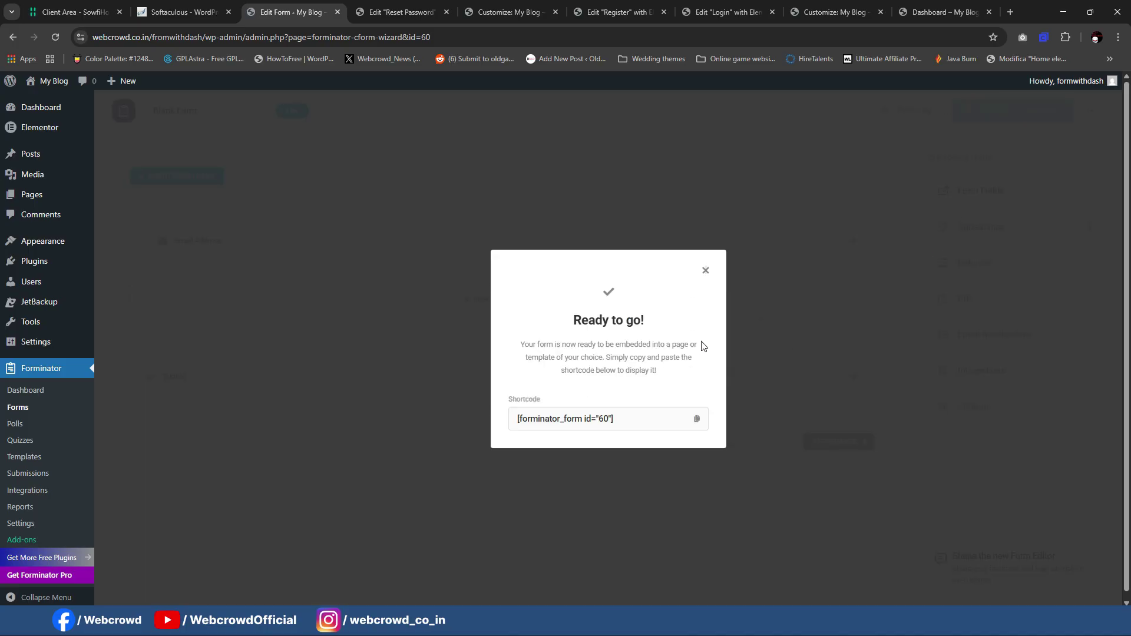
Step: Copy the shortcode [forminator_form id="60"], preview the form, and return to the Reset Password editor
left_click(697, 418)
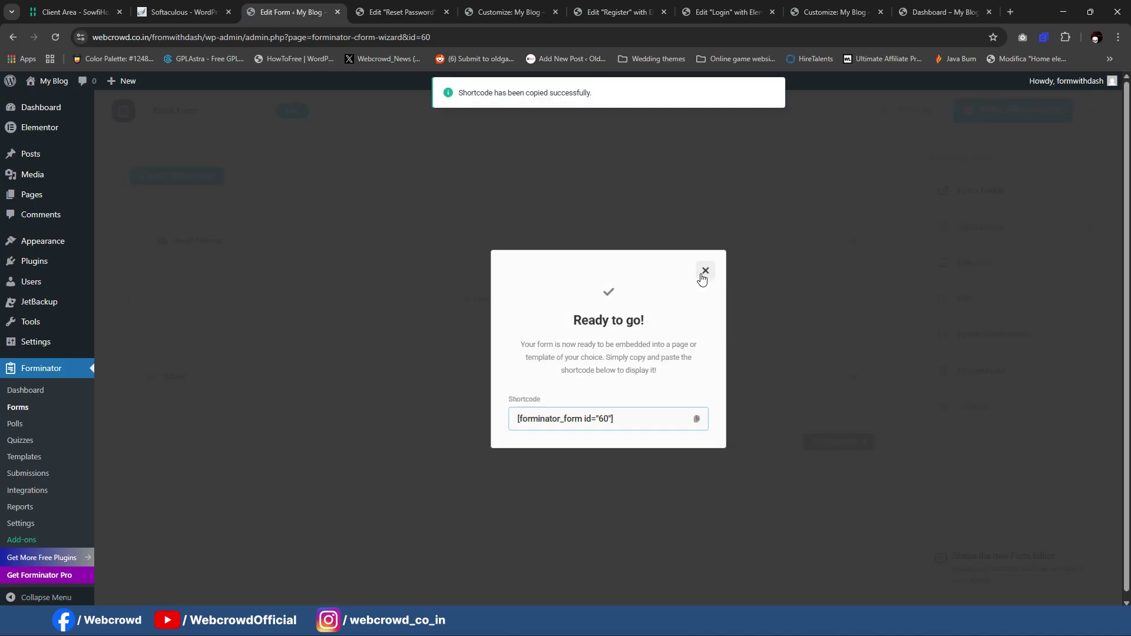
left_click(705, 271)
left_click(892, 108)
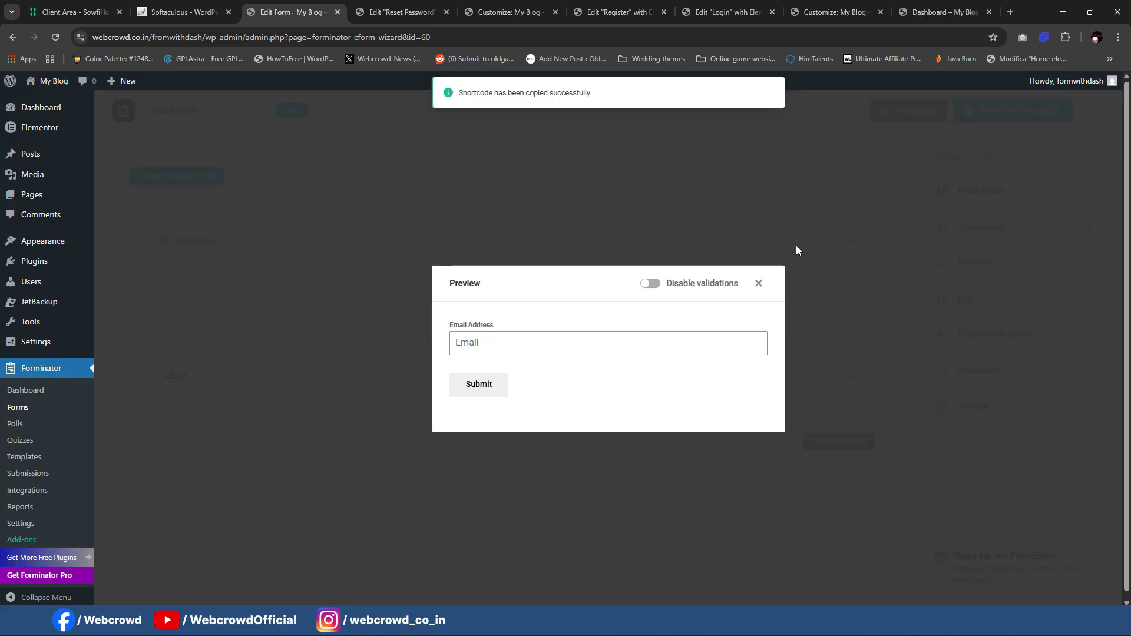
left_click(523, 340)
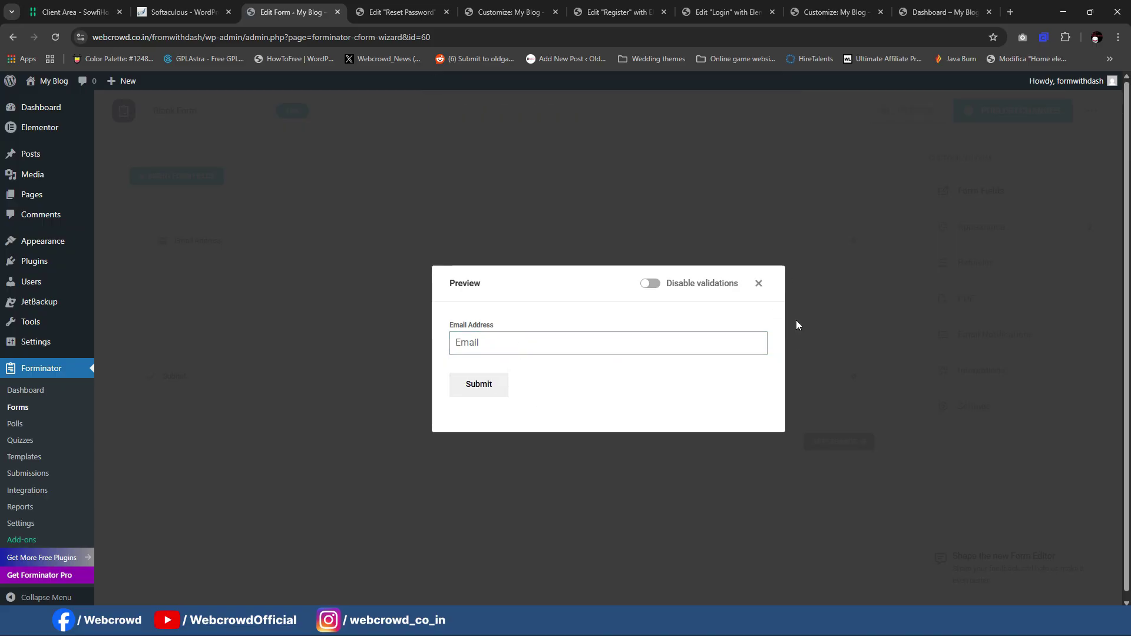
left_click(758, 284)
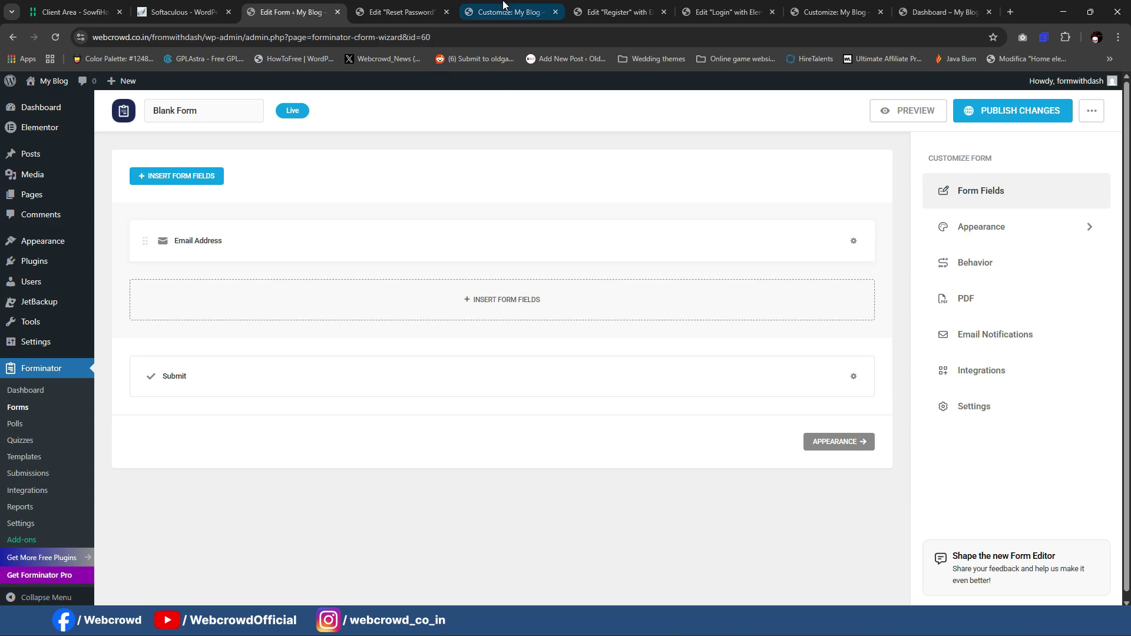
left_click(507, 12)
left_click(400, 11)
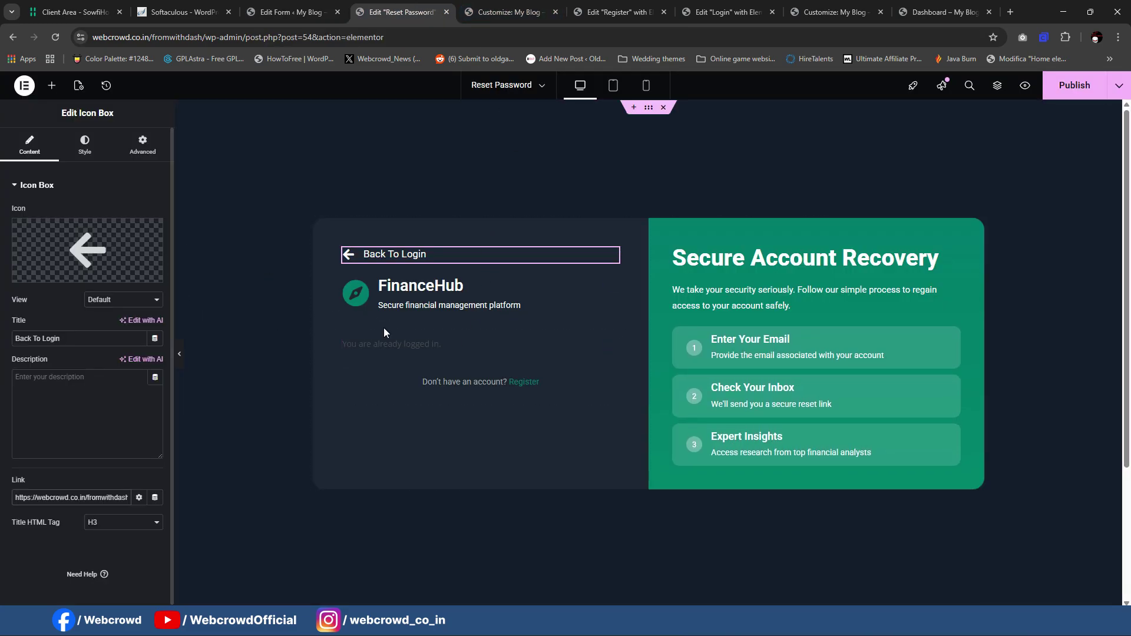
Step: Replace the page's form shortcode with [forminator_form id="60"] and publish the Reset Password page
left_click(424, 344)
triple_click(40, 252)
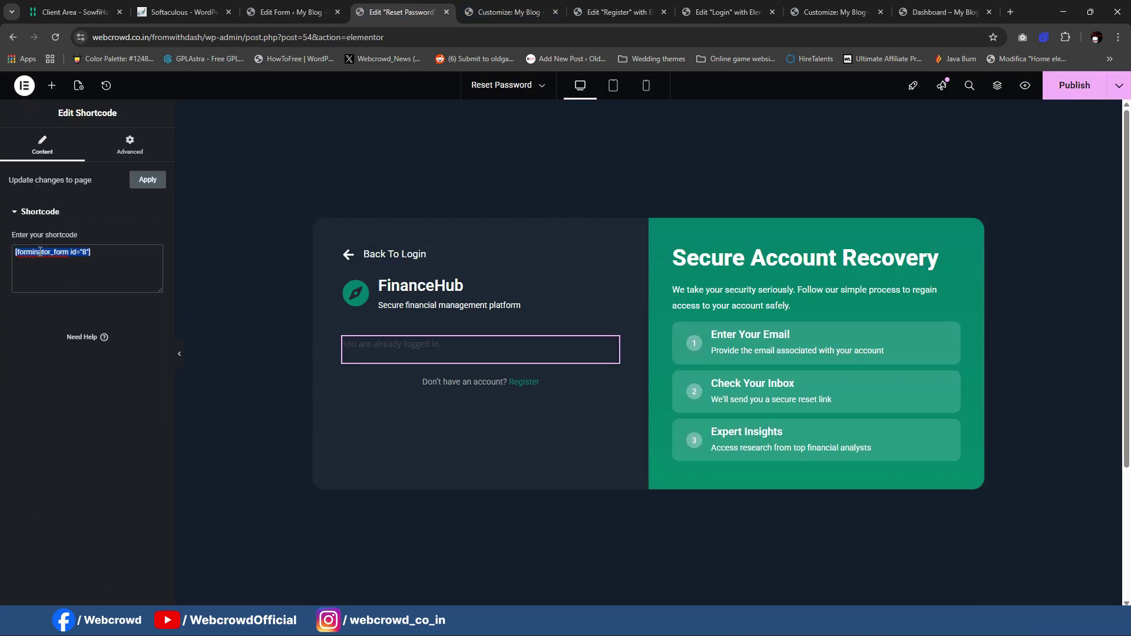
key("ctrl+v")
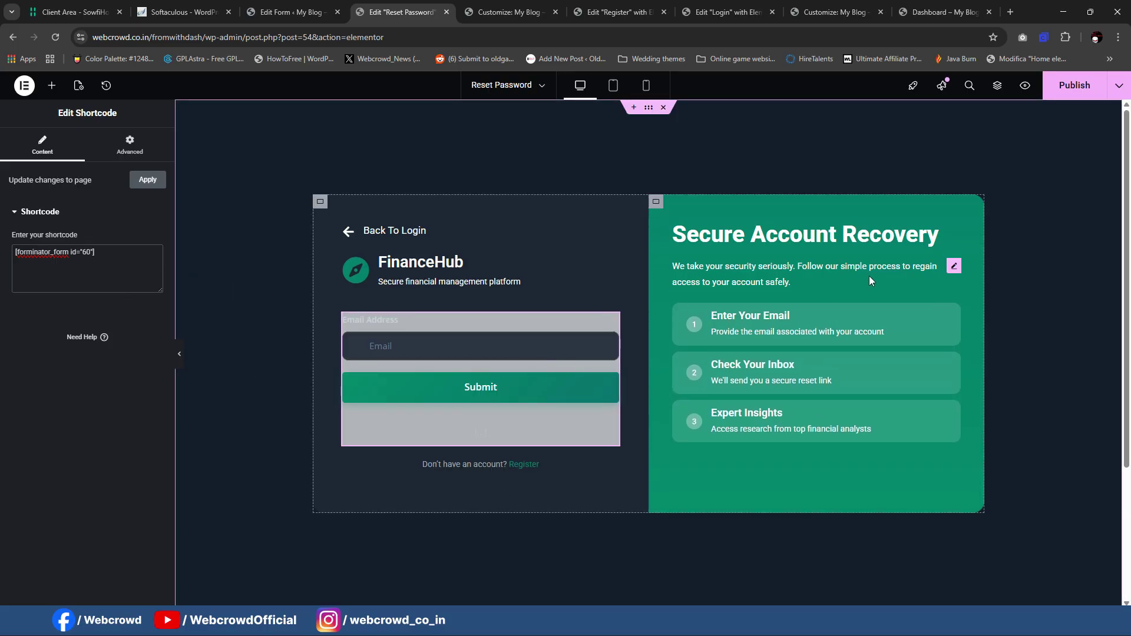
left_click(1076, 87)
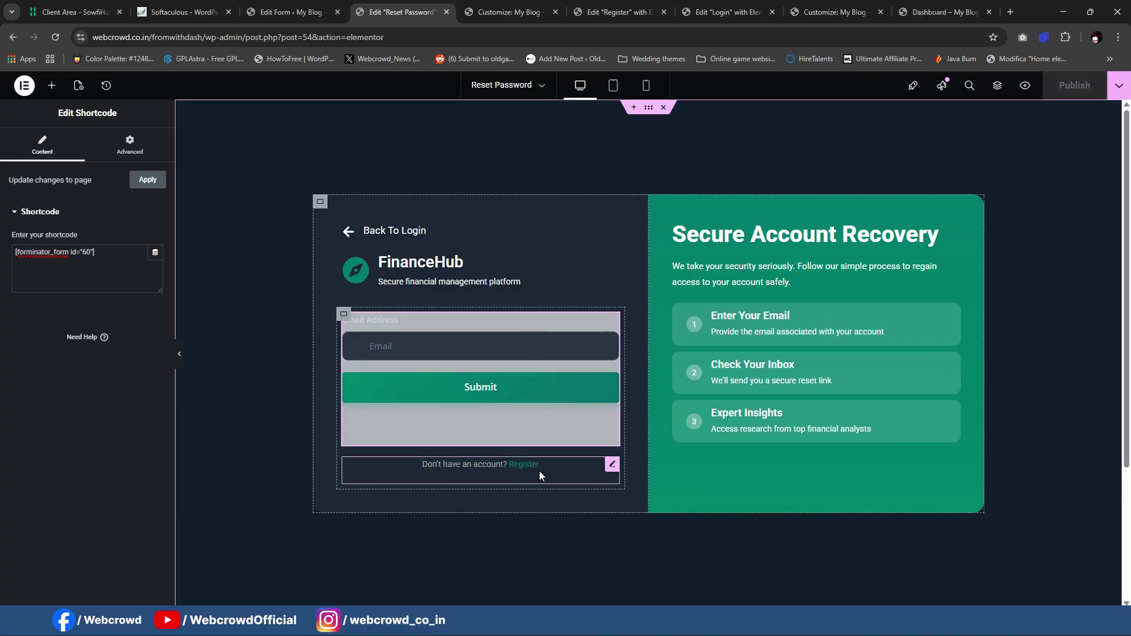
Step: Delete the "Don't have an account? Register" line and publish the page again
left_click(611, 466)
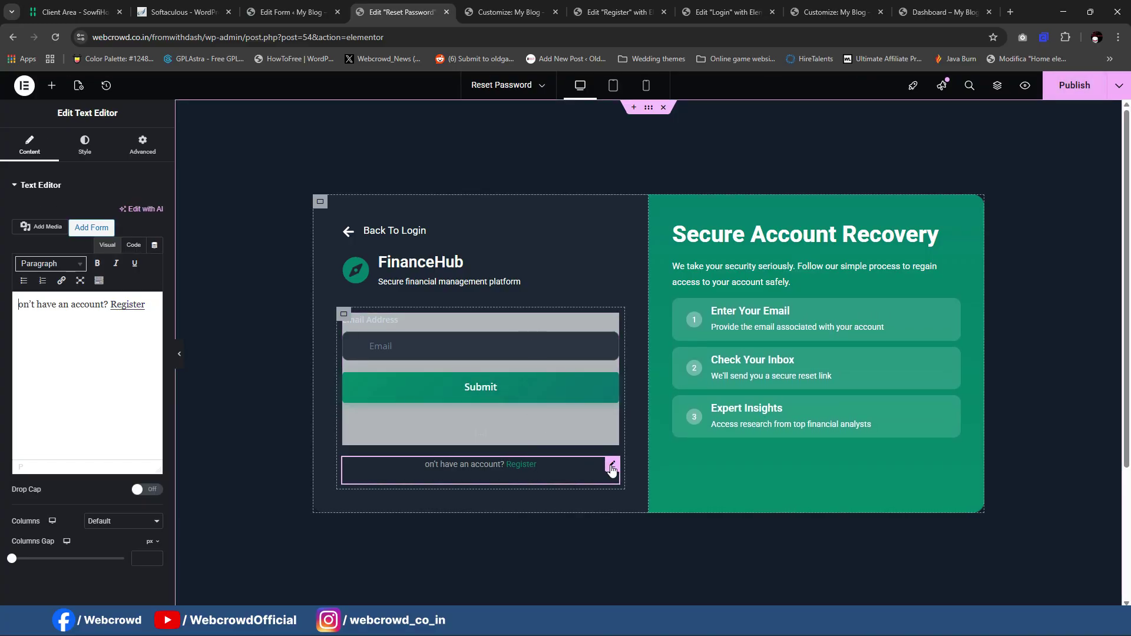
key("Delete")
left_click(1075, 85)
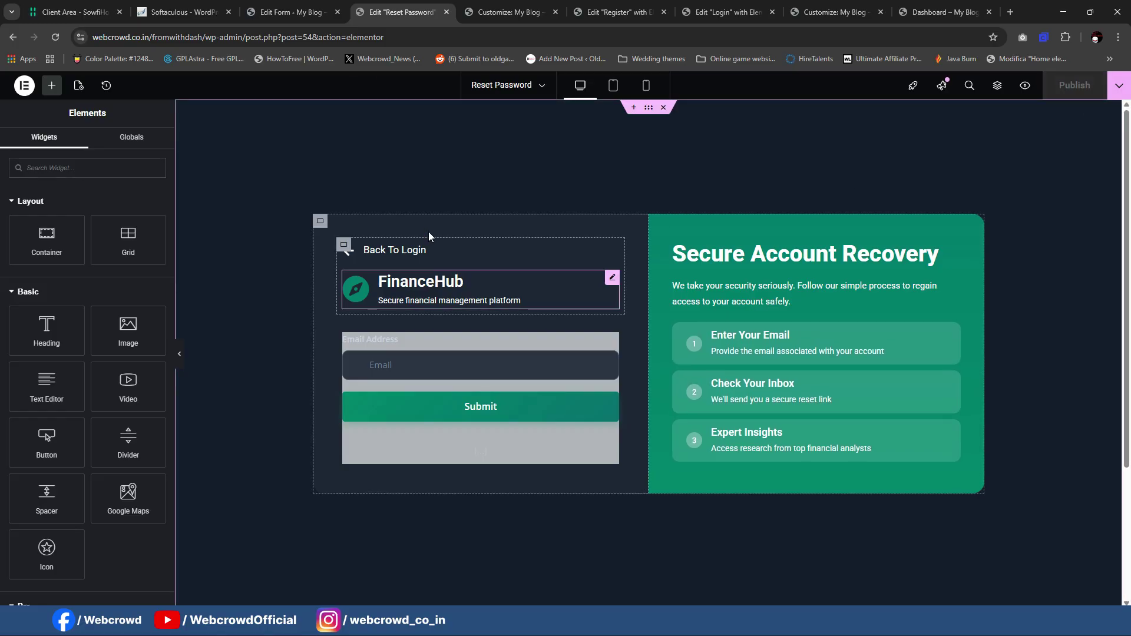
left_click(290, 12)
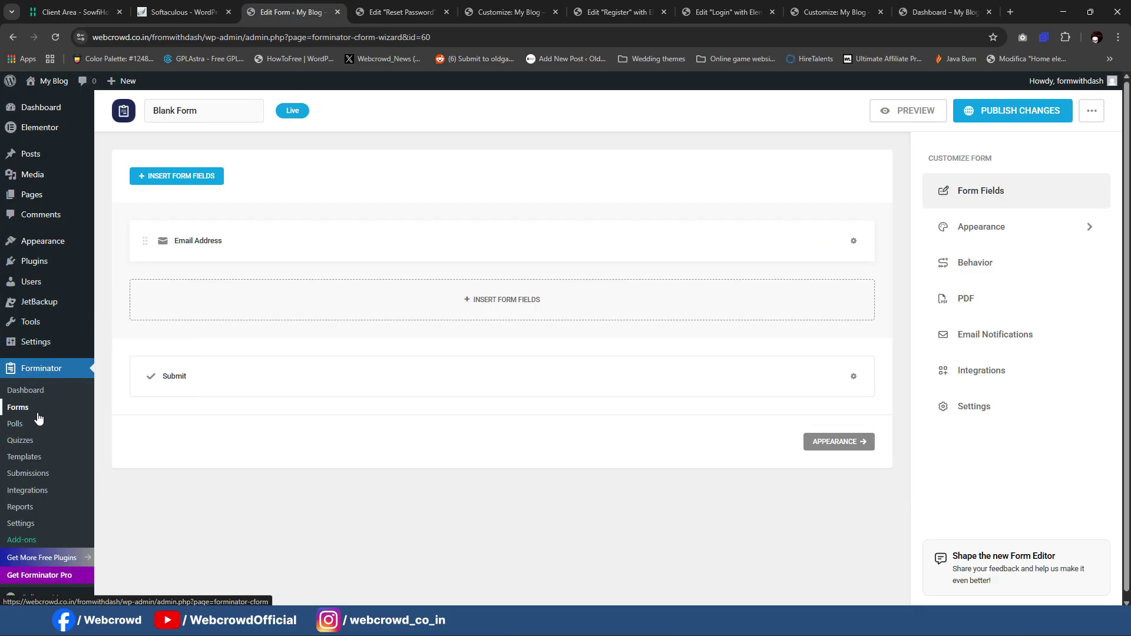
Step: Open the User Login form for editing from the Forminator forms list
left_click(34, 406)
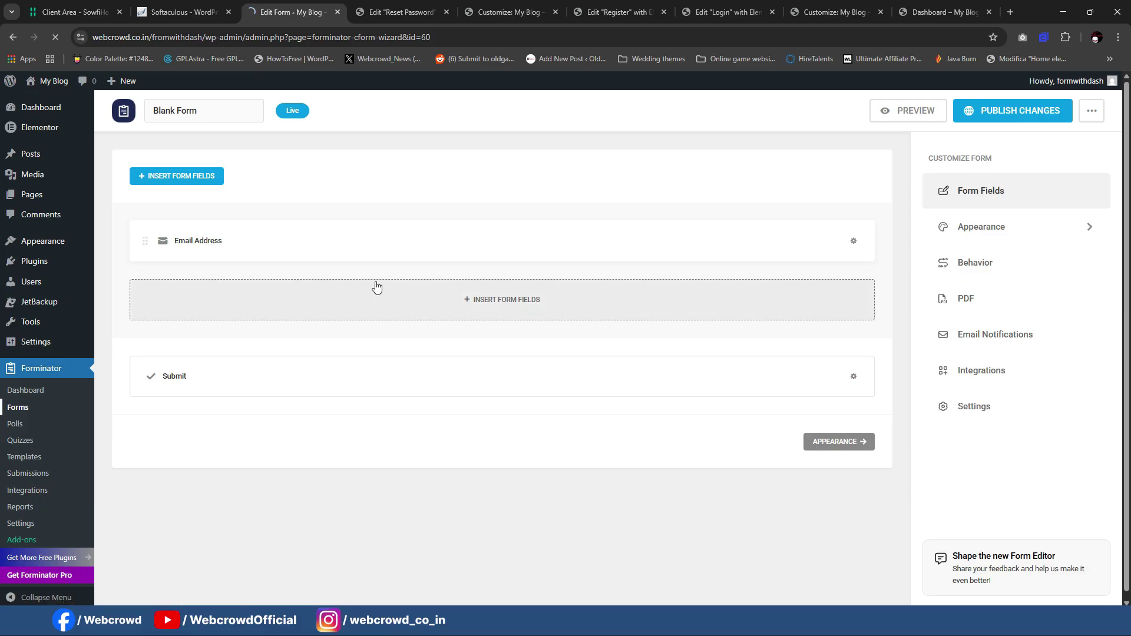
scroll(467, 236, "down", 6)
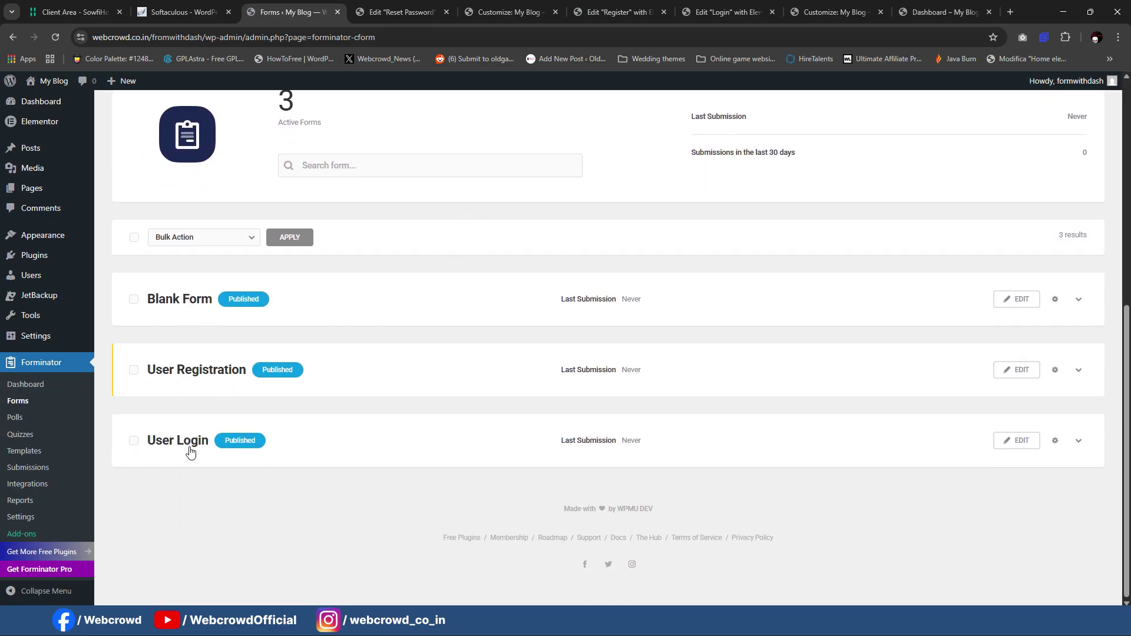
left_click(1016, 449)
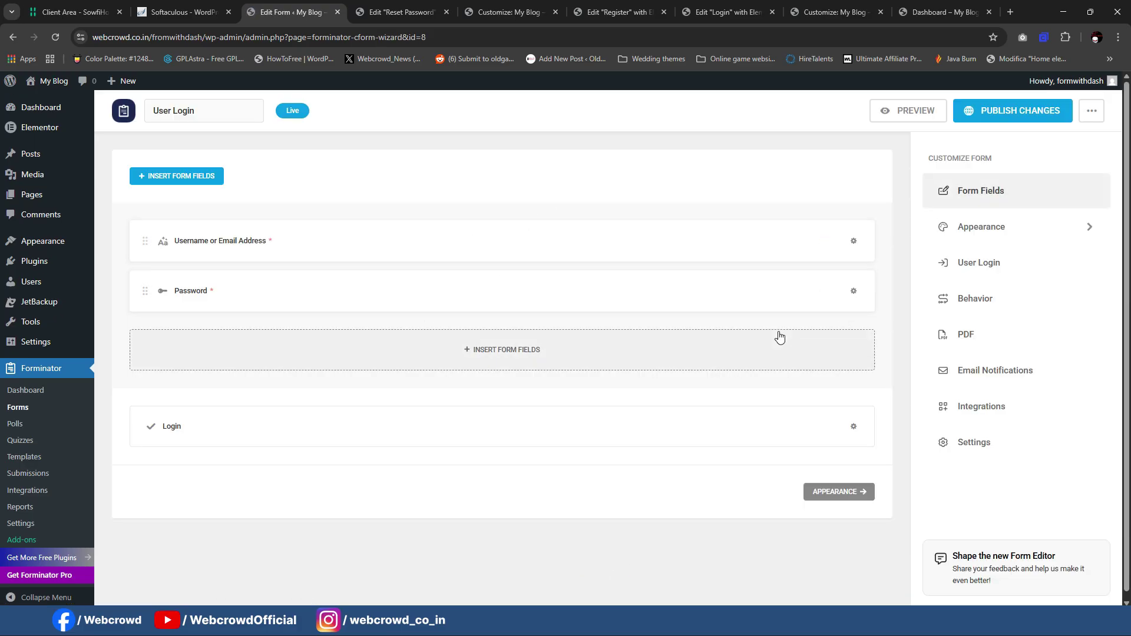
Step: Check the Username field and Login button settings, then show the User Login form's Behavior settings
left_click(854, 241)
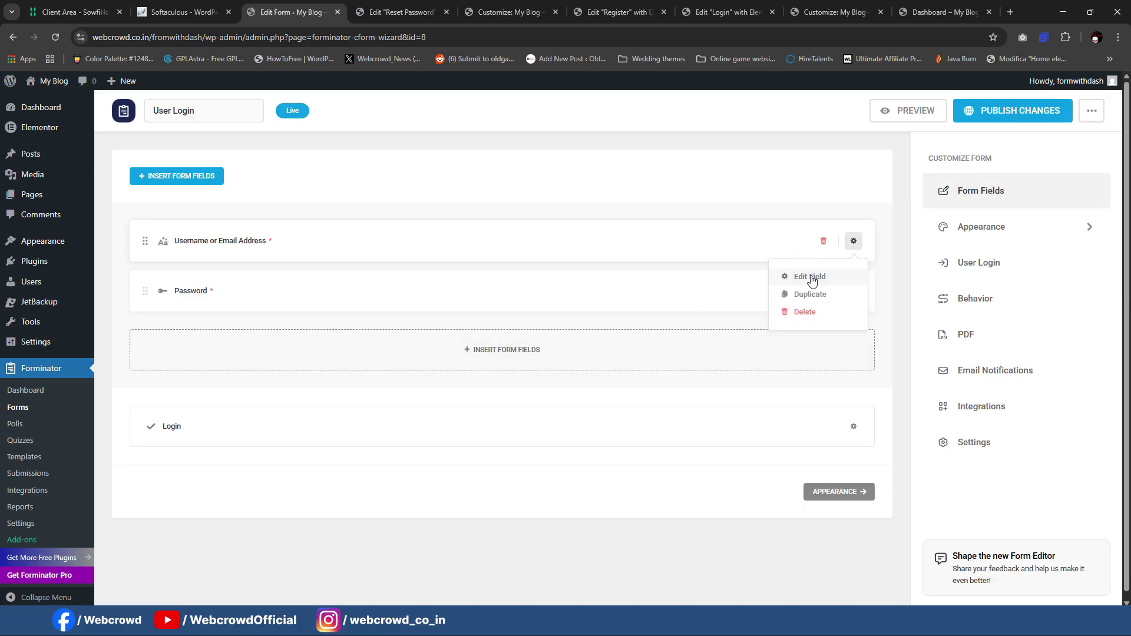
left_click(810, 277)
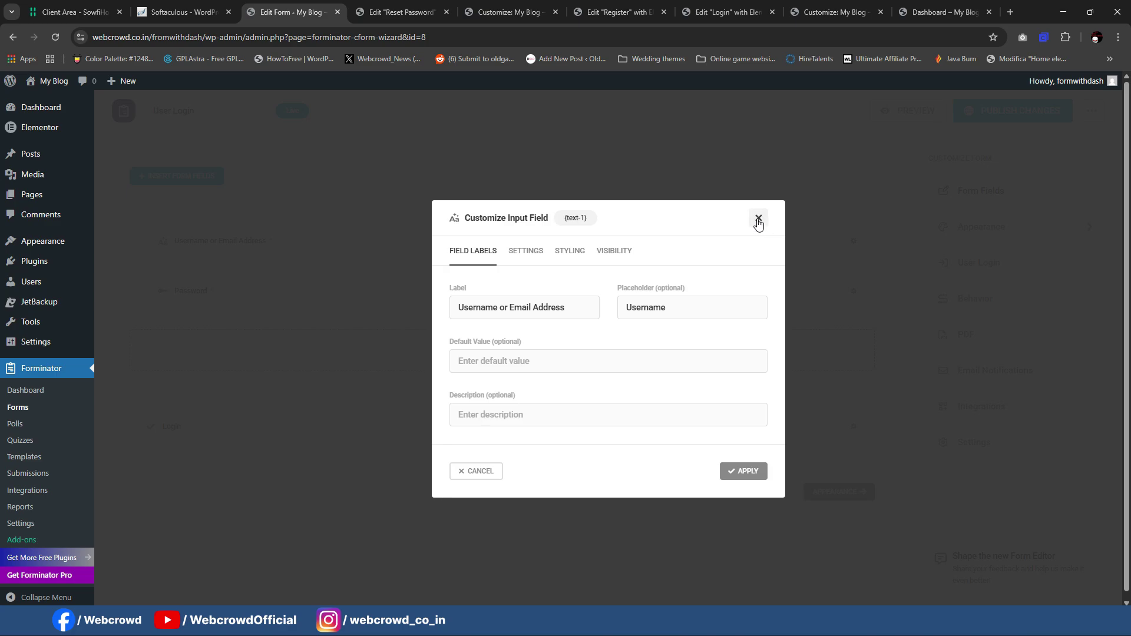
left_click(758, 219)
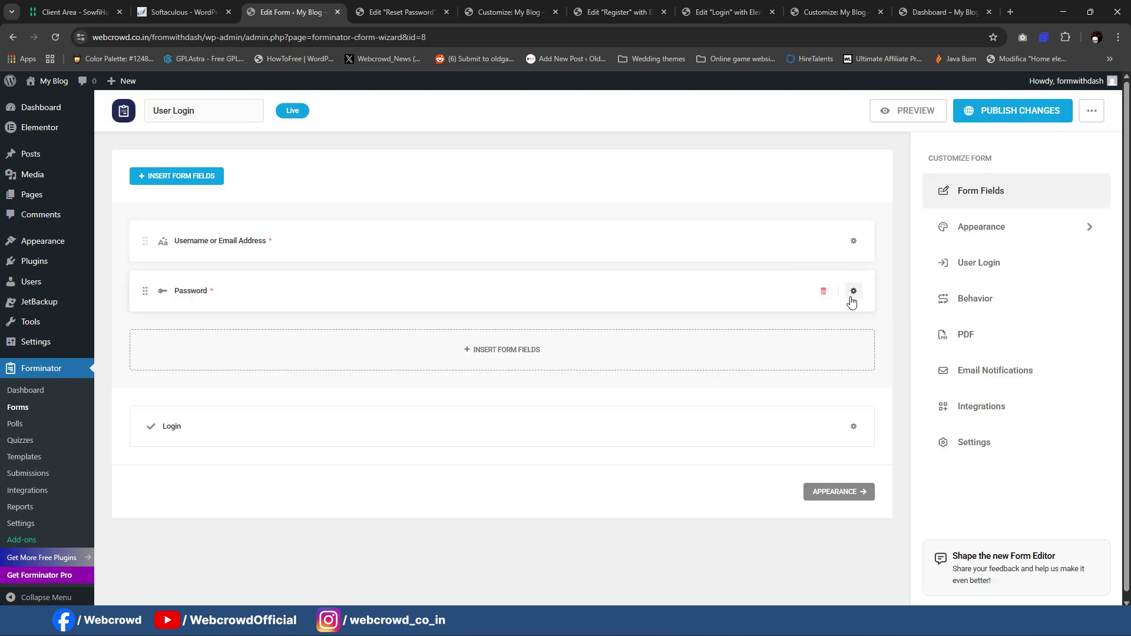
left_click(852, 426)
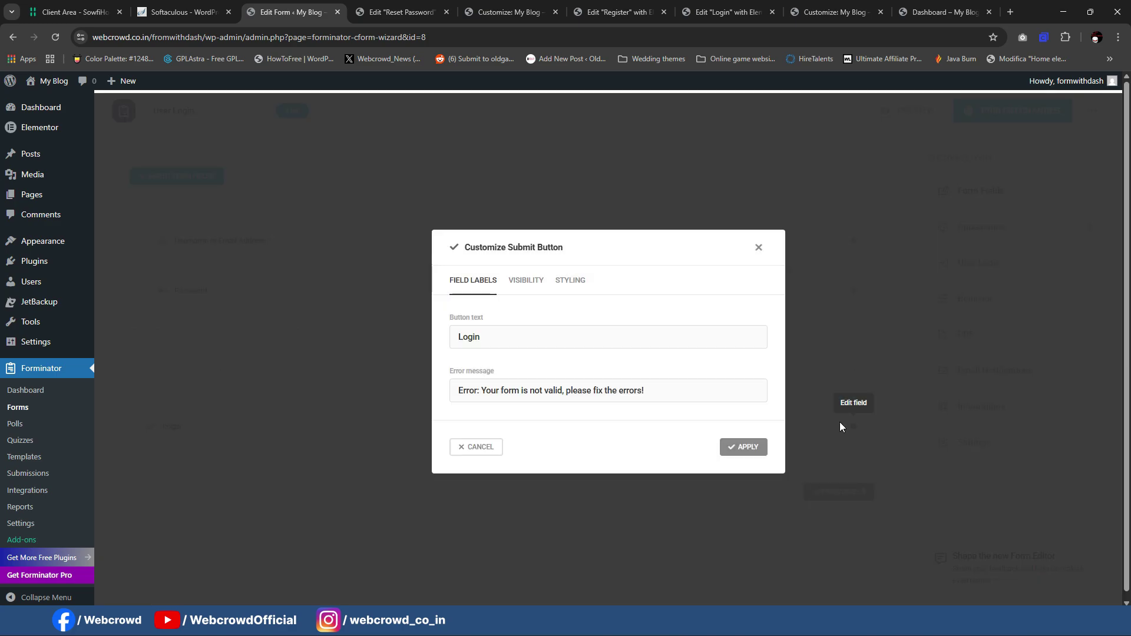
left_click(760, 248)
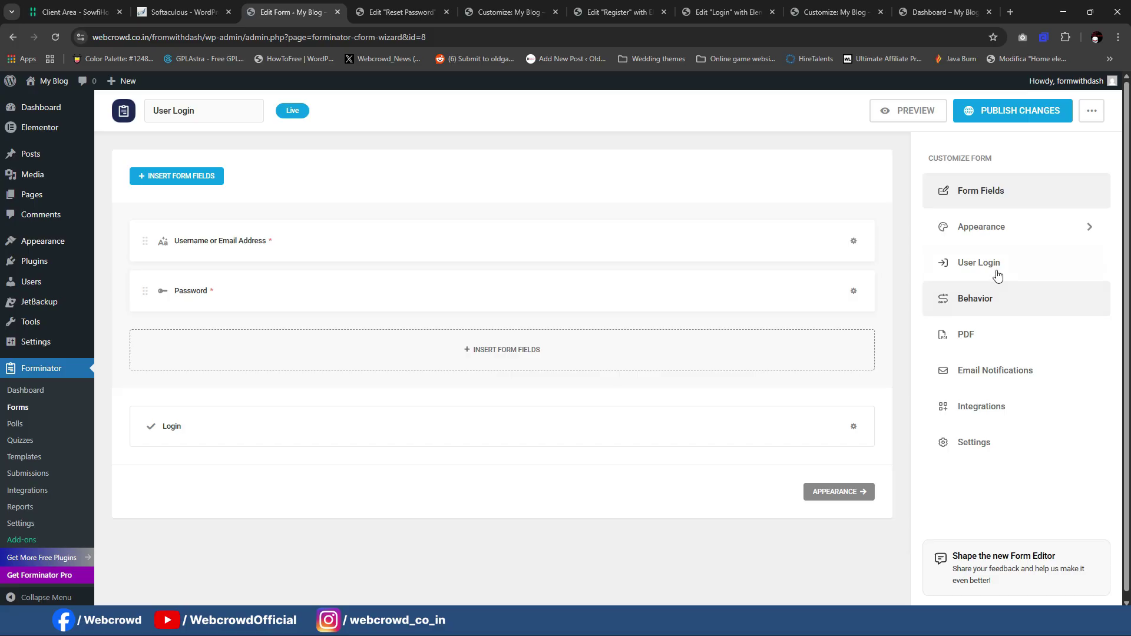
left_click(994, 299)
scroll(463, 290, "down", 4)
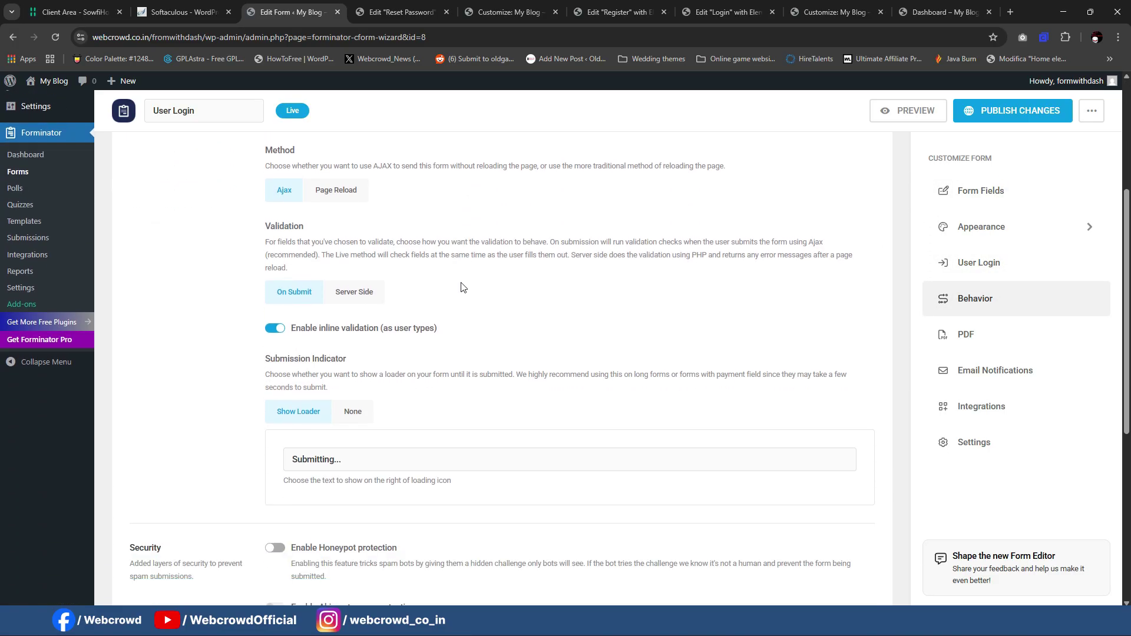
scroll(462, 287, "up", 3)
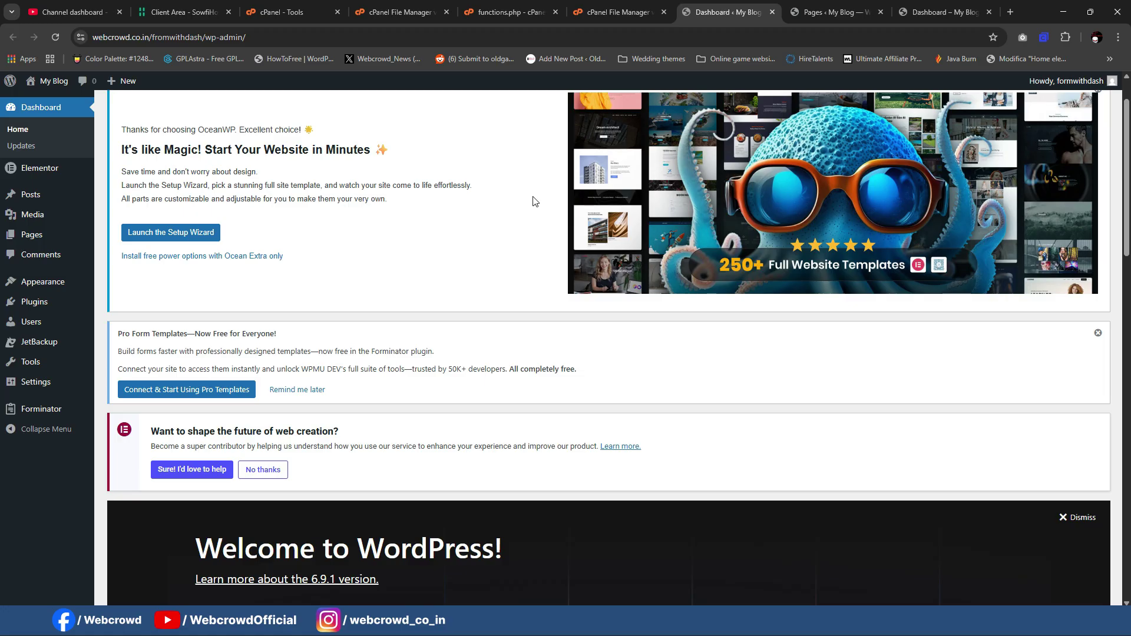
Step: View the live FinanceHub dashboard page in the Dashboard – My Blog tab
left_click(940, 9)
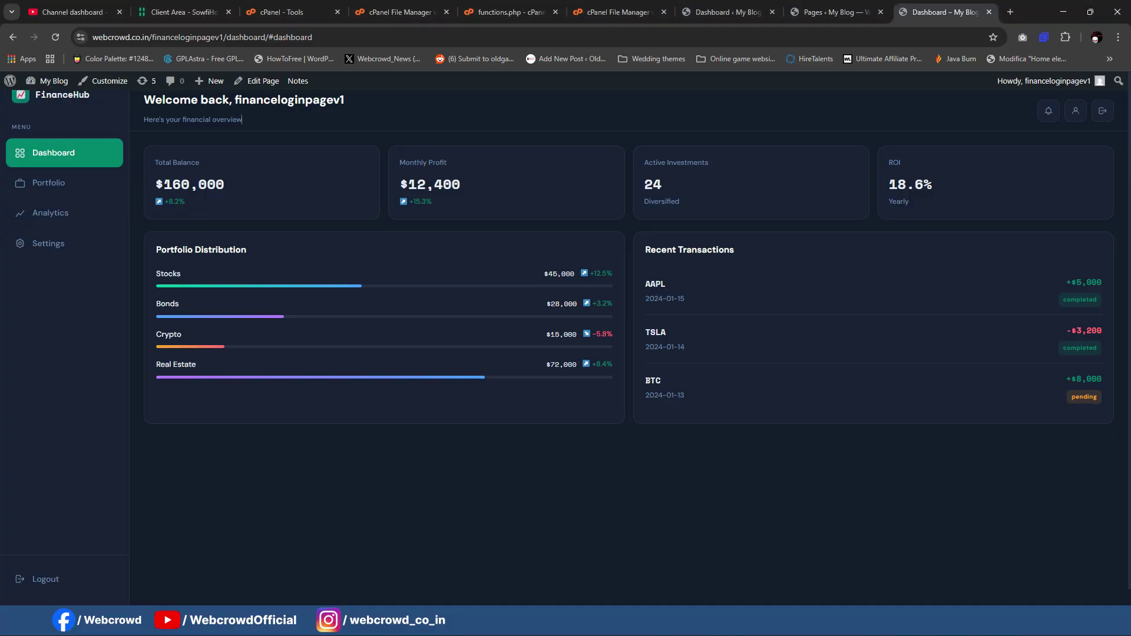
Step: Go up from the theme folder through wp-content to the site root, then return to the WordPress Dashboard
left_click(480, 8)
left_click(373, 7)
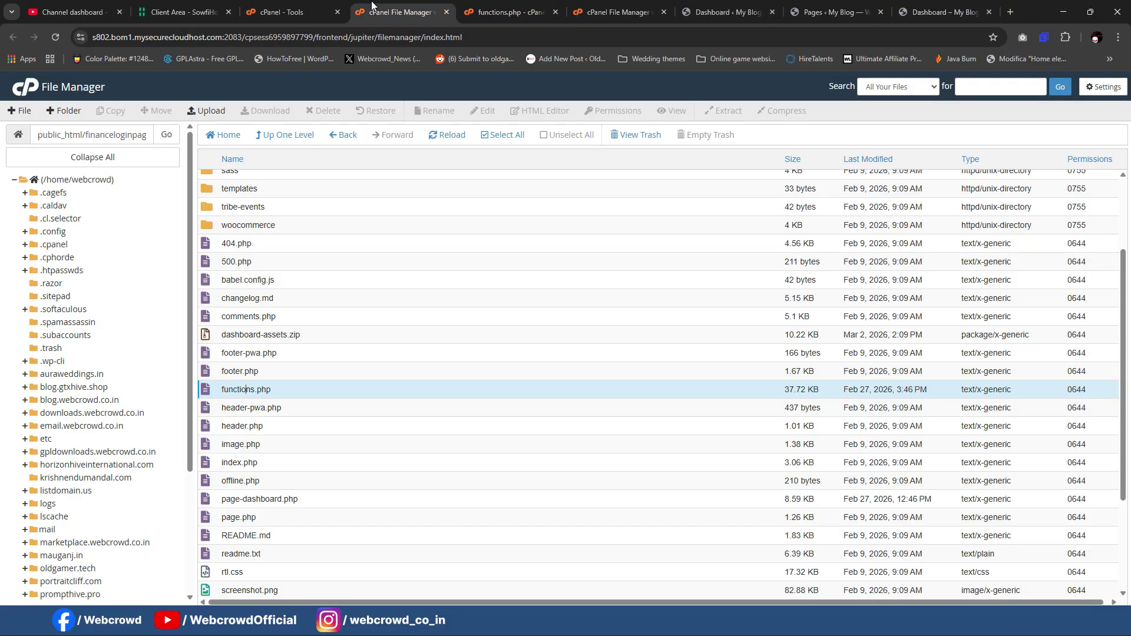
scroll(368, 235, "up", 2)
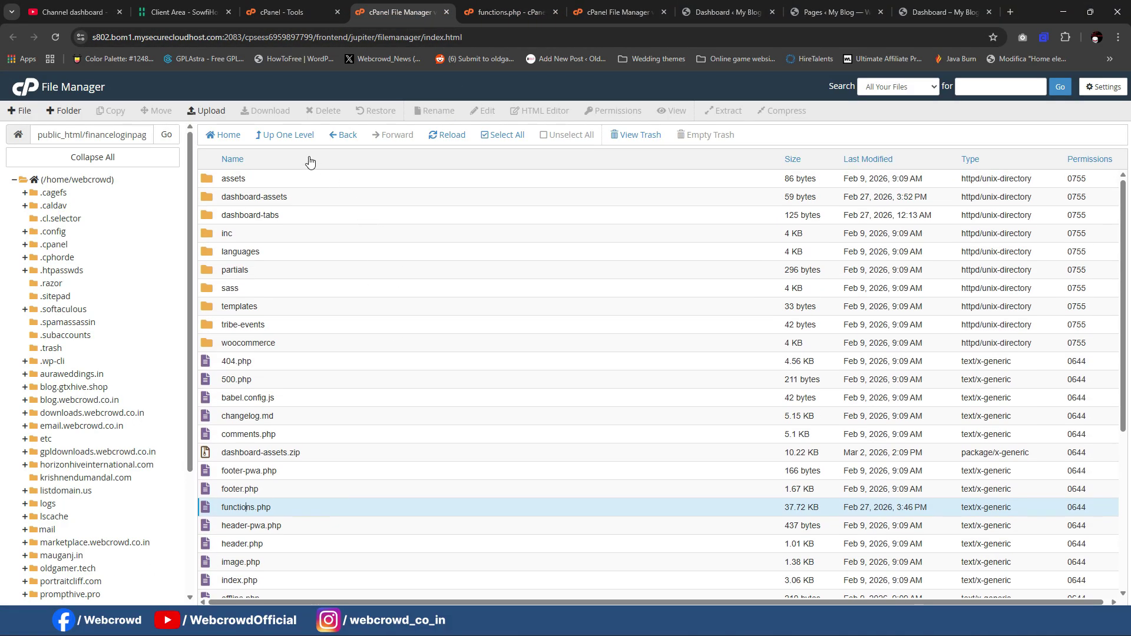
left_click(299, 140)
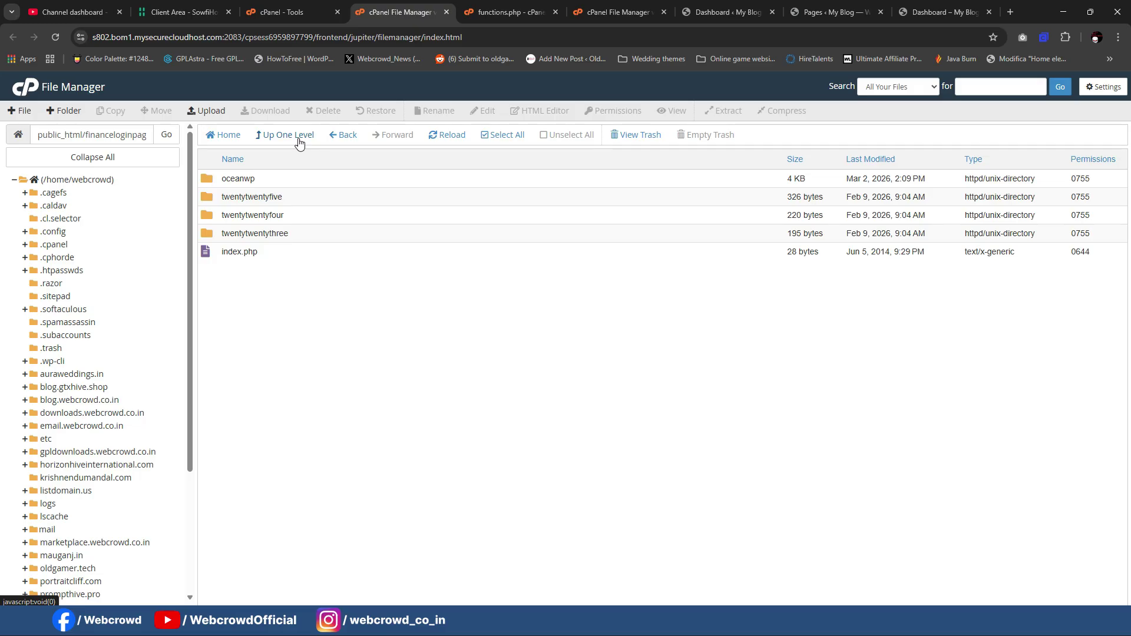
left_click(299, 140)
left_click(300, 140)
left_click(711, 9)
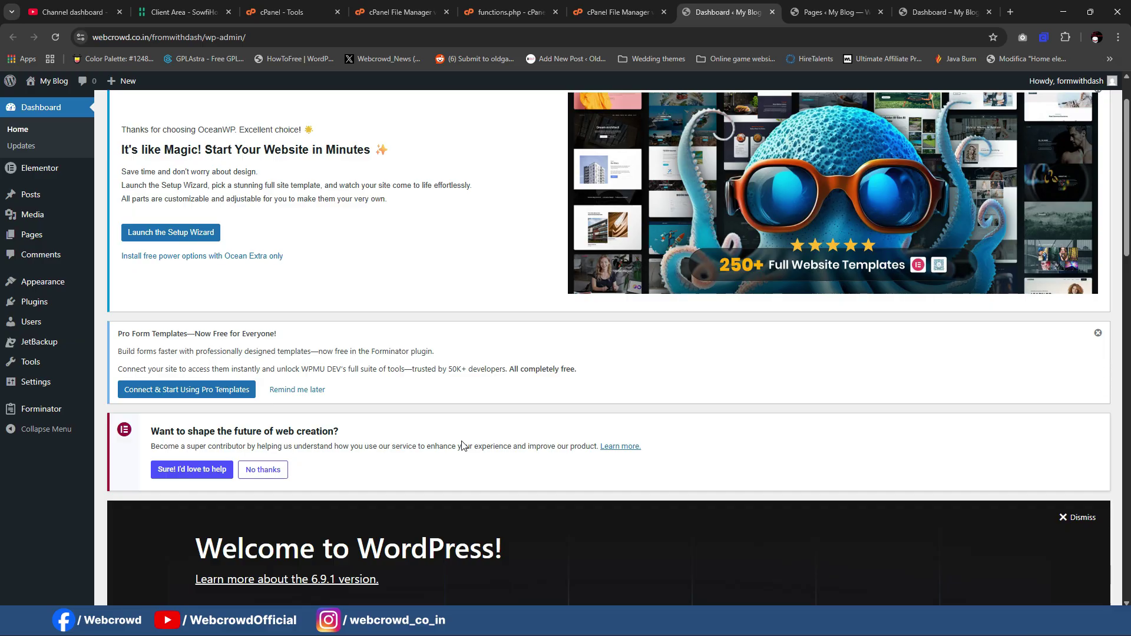
Step: Bring up the published FinanceHub dashboard page in the last Dashboard – My Blog tab
scroll(462, 446, "up", 1)
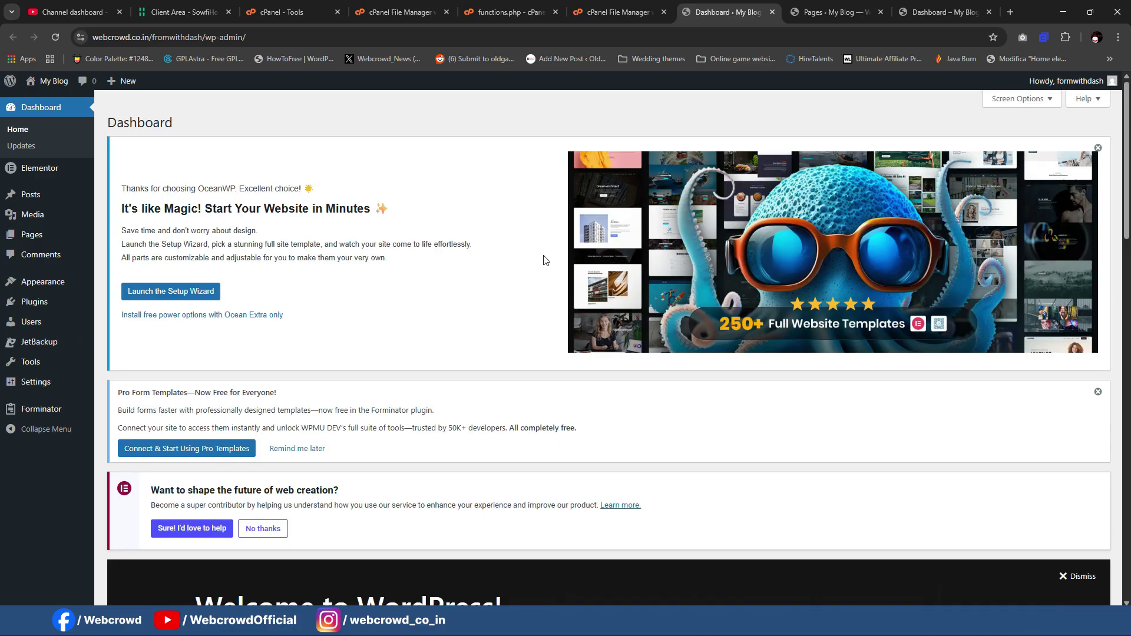
scroll(544, 259, "down", 1)
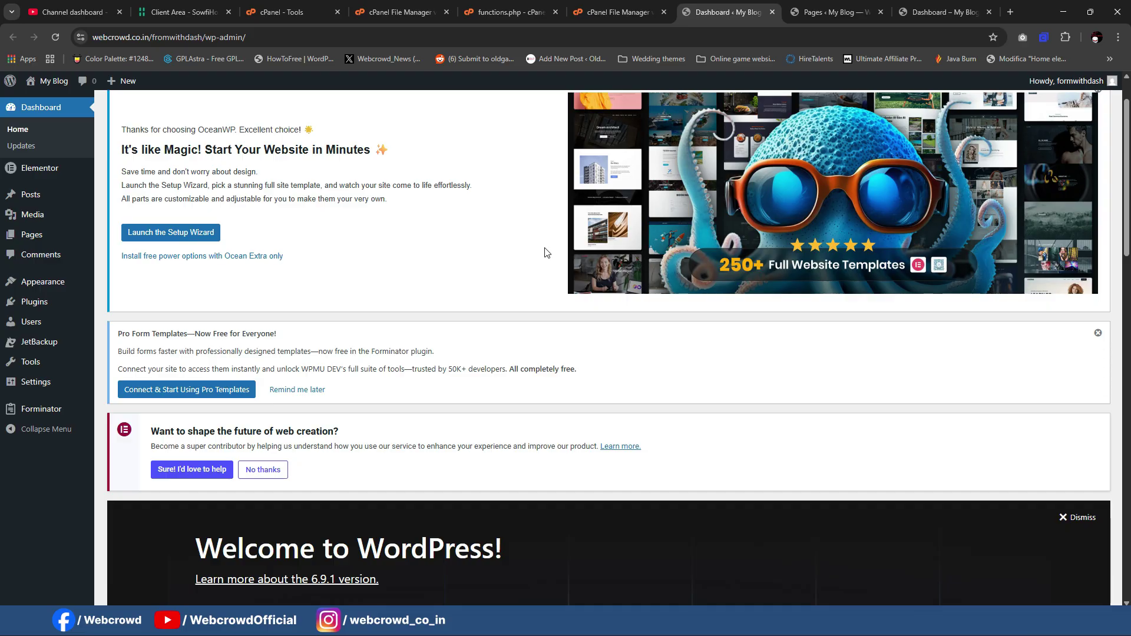
left_click(935, 8)
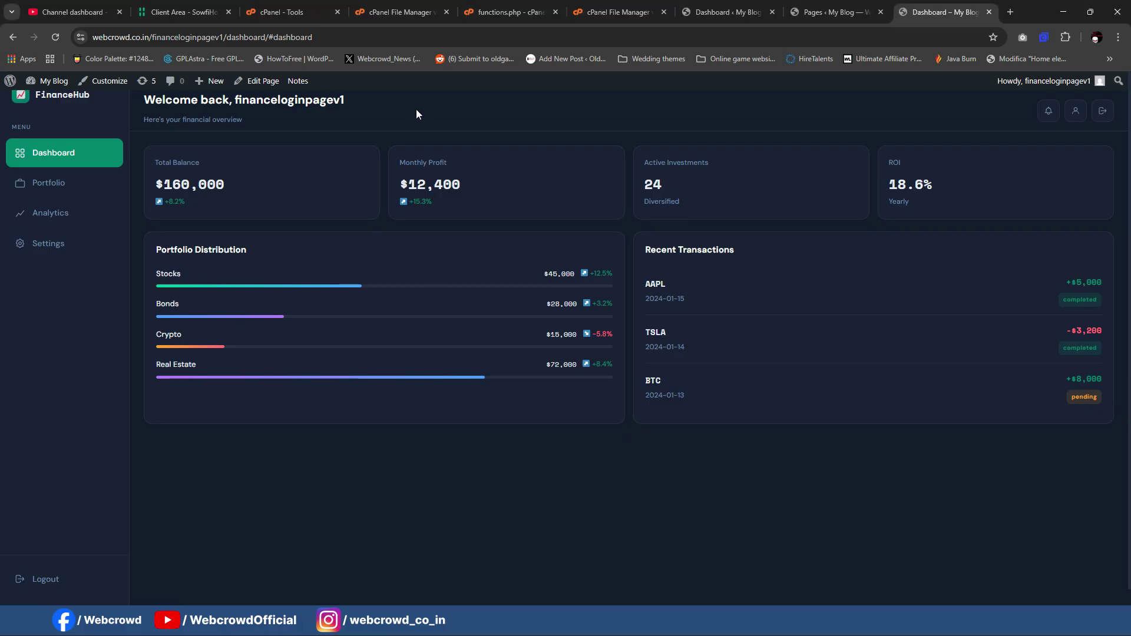
Step: Move File Manager up from oceanwp through themes and wp-content to the WordPress site root
left_click(507, 12)
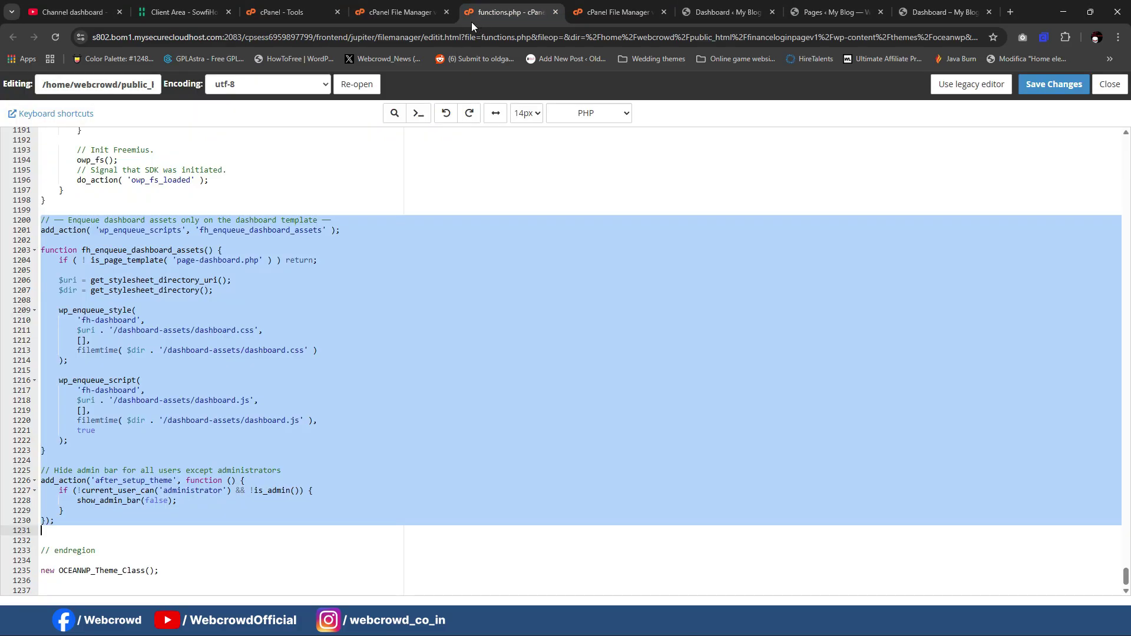
left_click(401, 12)
scroll(395, 206, "up", 2)
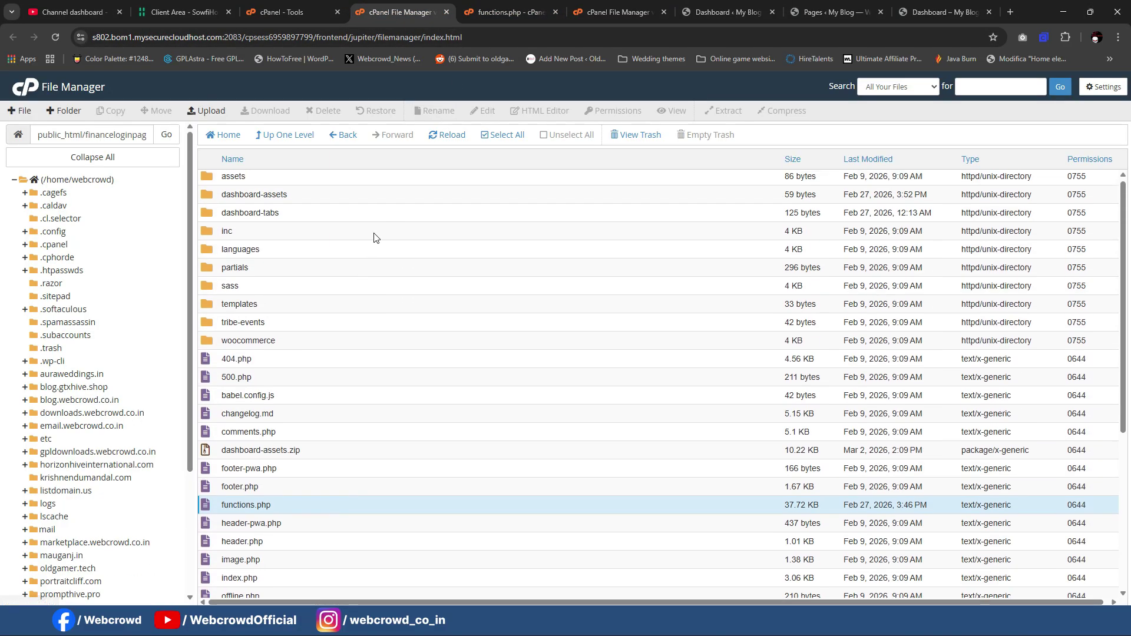
left_click(302, 146)
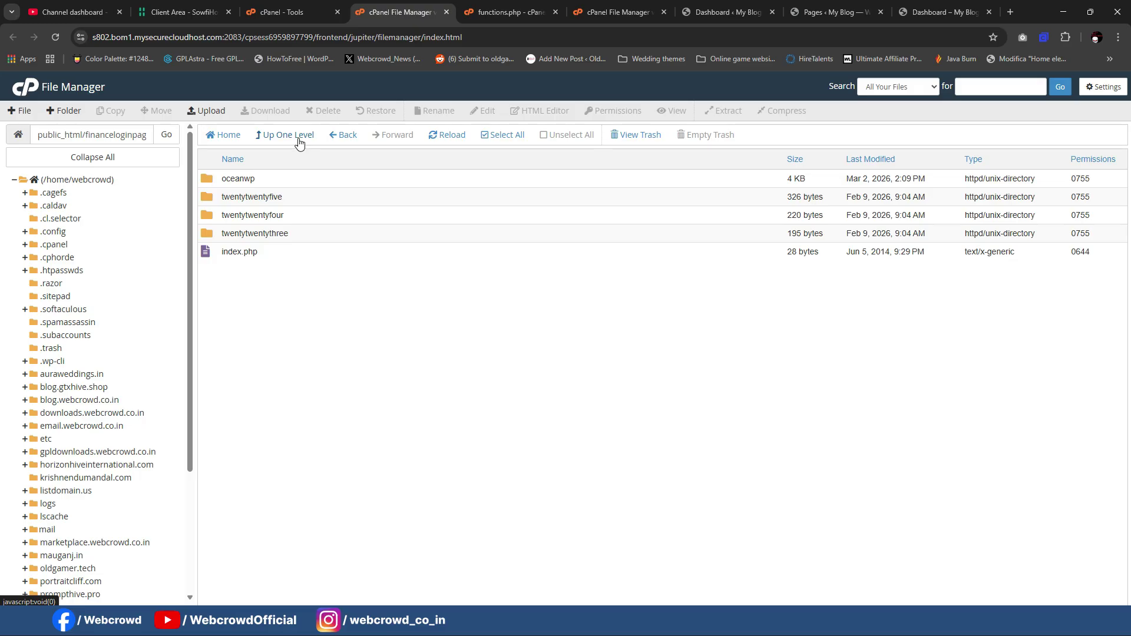
left_click(299, 143)
left_click(299, 143)
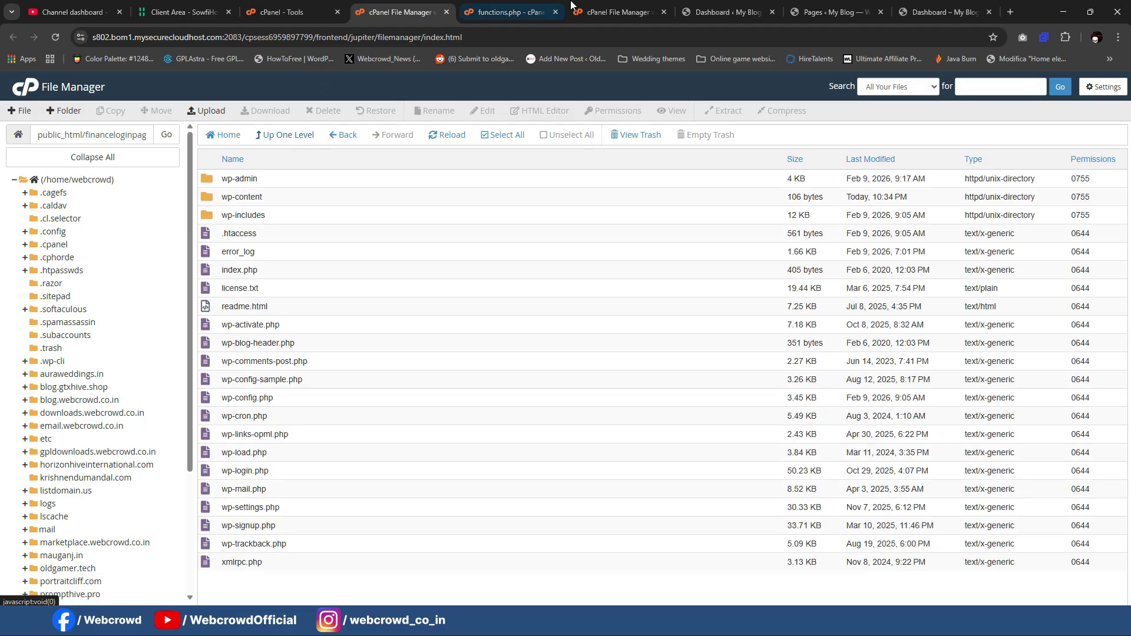
left_click(712, 6)
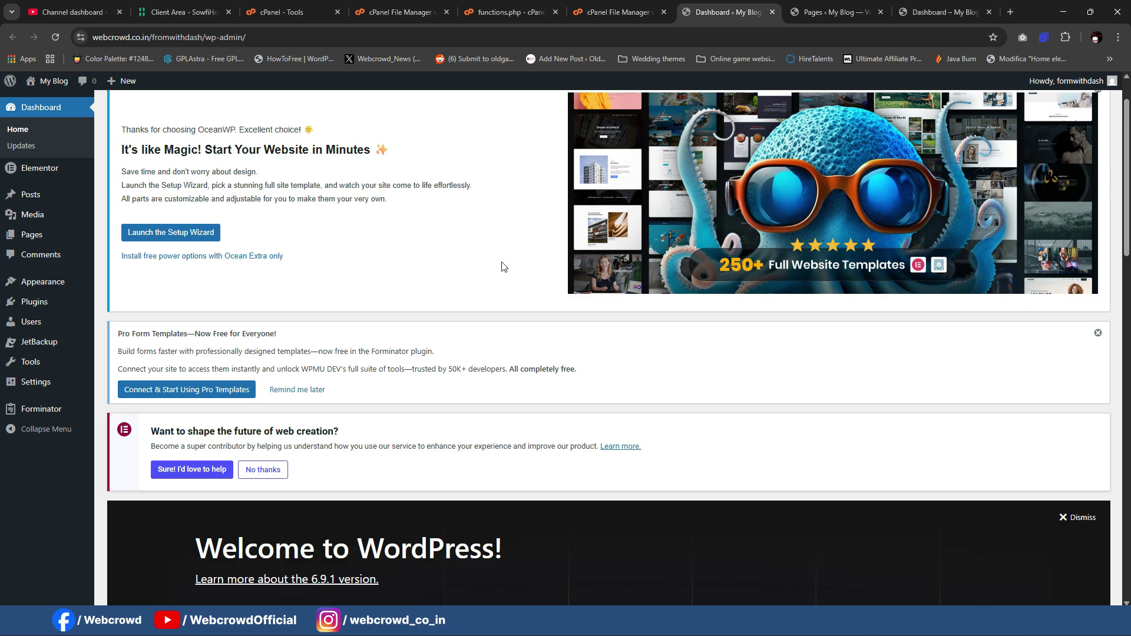
left_click(393, 15)
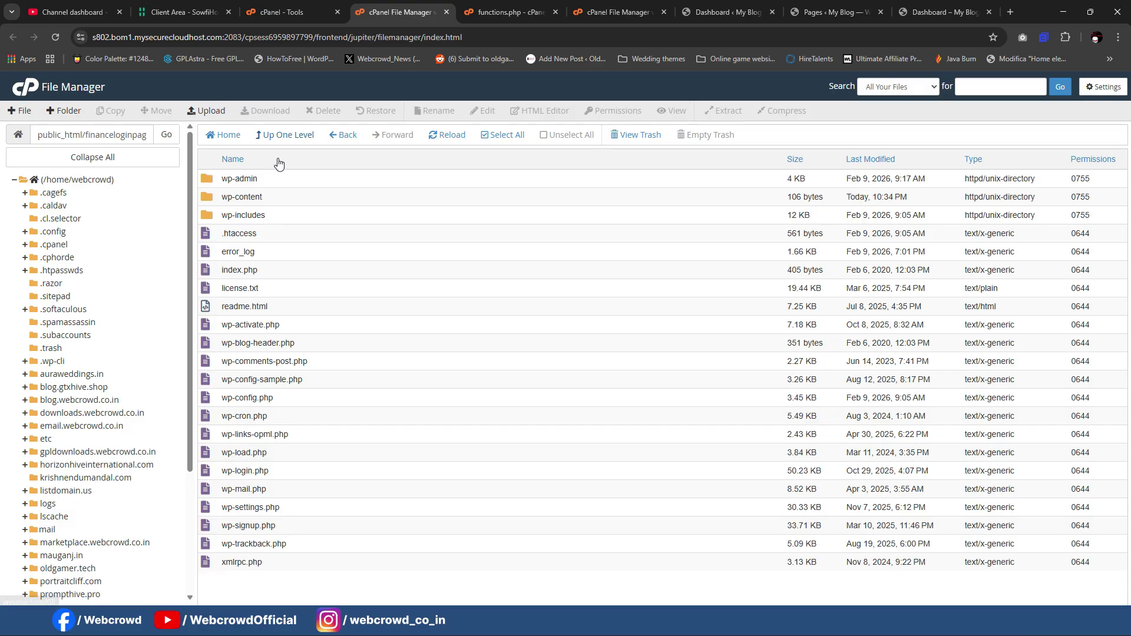
Step: Go up to public_html and open the fromwithdash site's wp-content folder
left_click(283, 135)
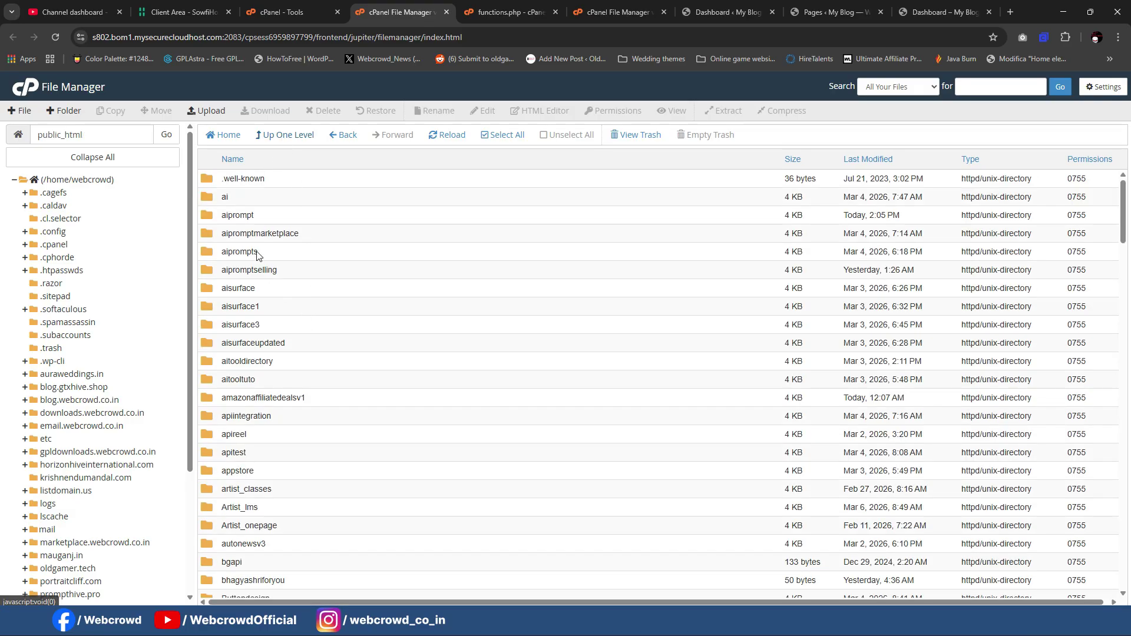
scroll(260, 253, "down", 6)
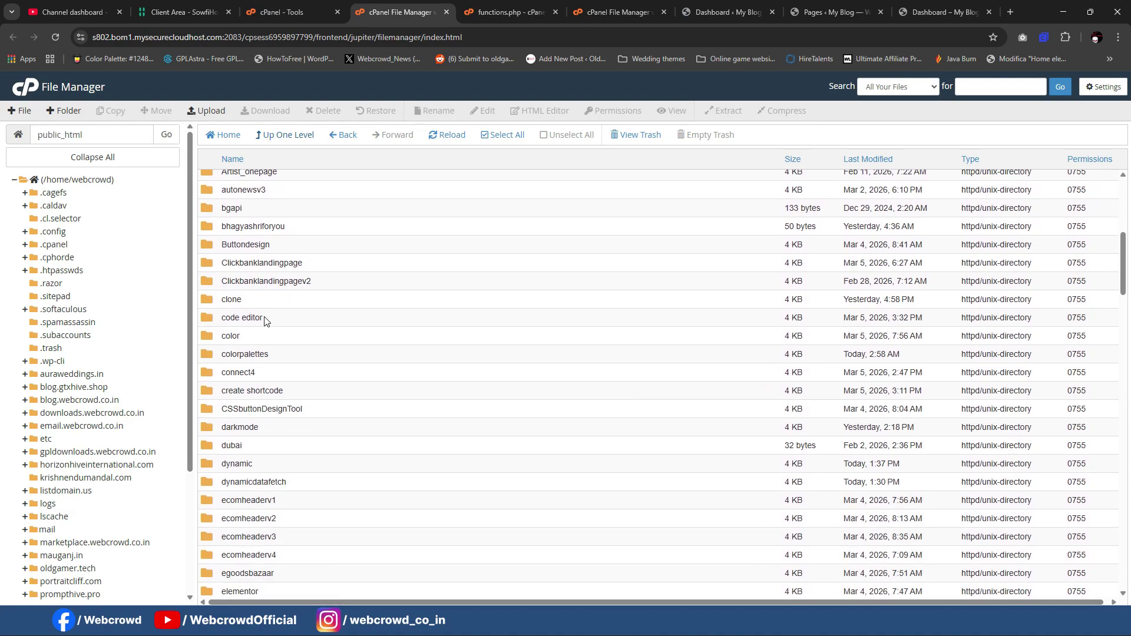
scroll(265, 321, "down", 5)
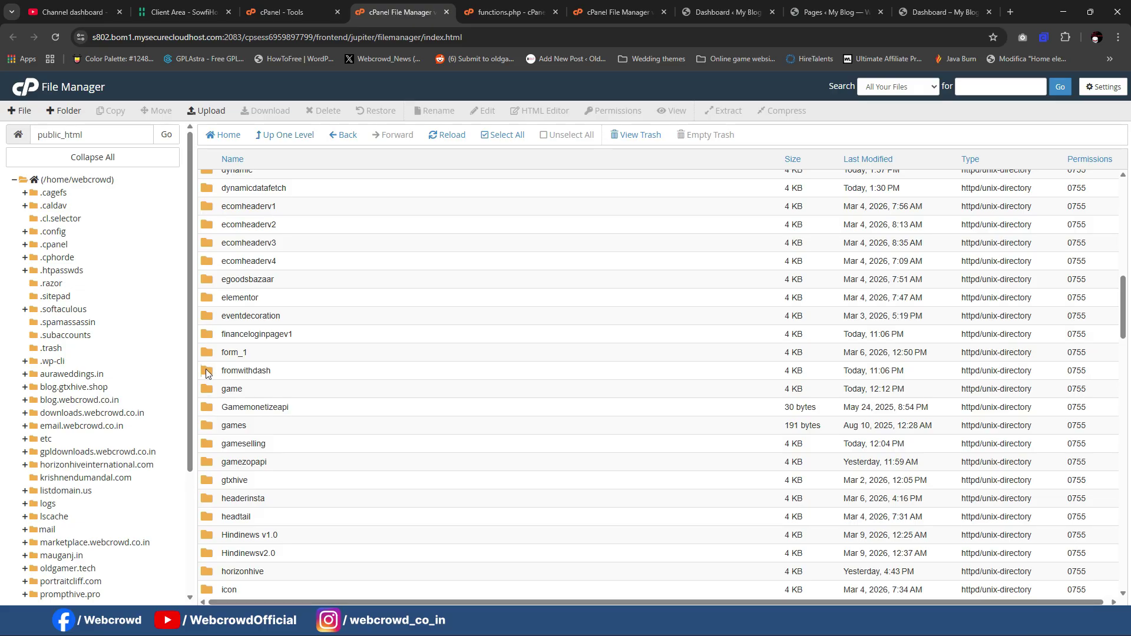
double_click(206, 369)
left_click(210, 202)
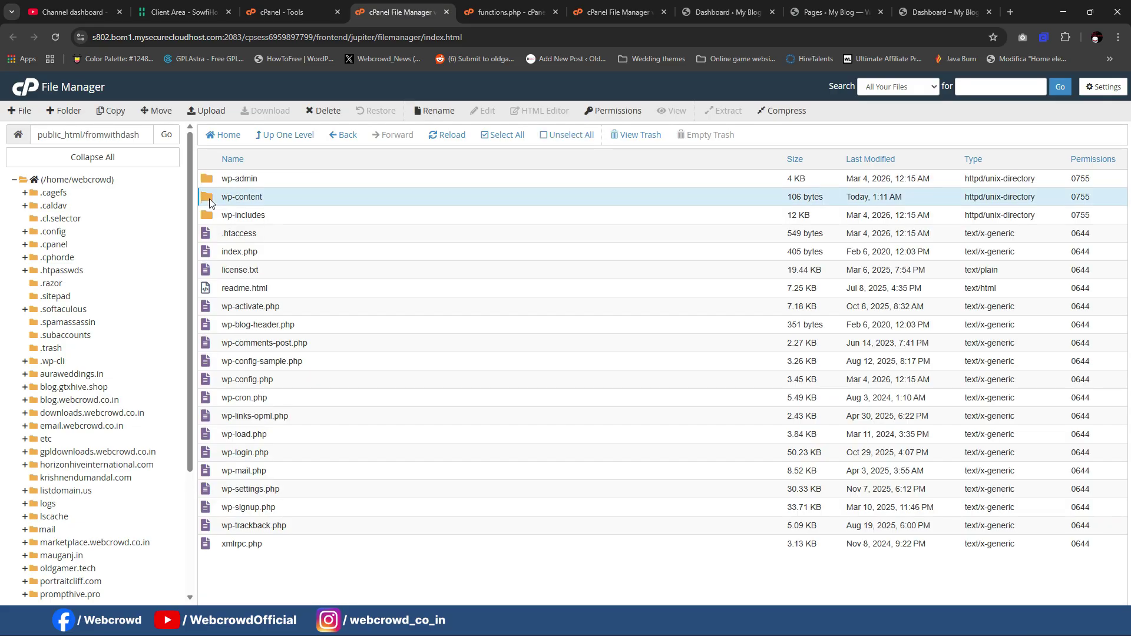
double_click(210, 201)
Step: Open themes > oceanwp and start a file upload into that folder
double_click(210, 202)
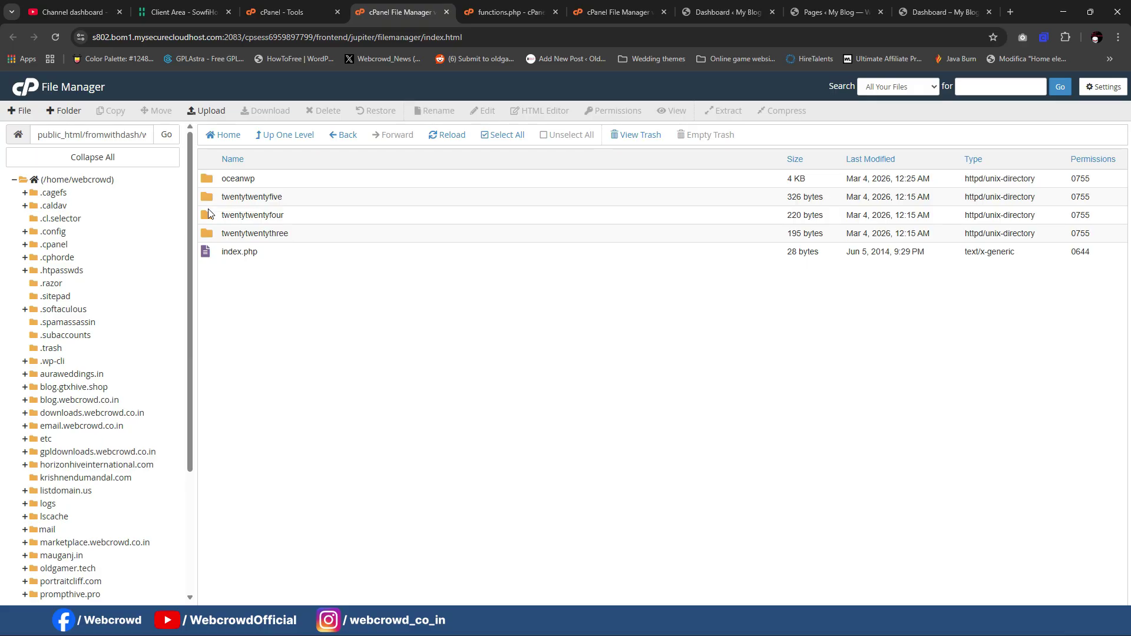
double_click(213, 180)
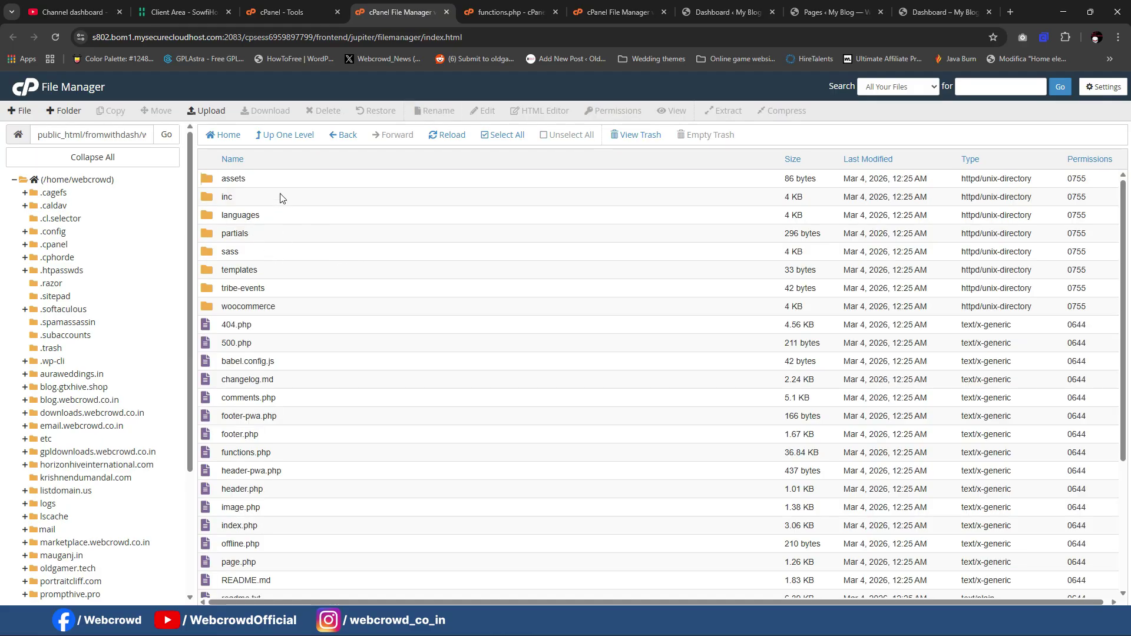
scroll(334, 291, "down", 3)
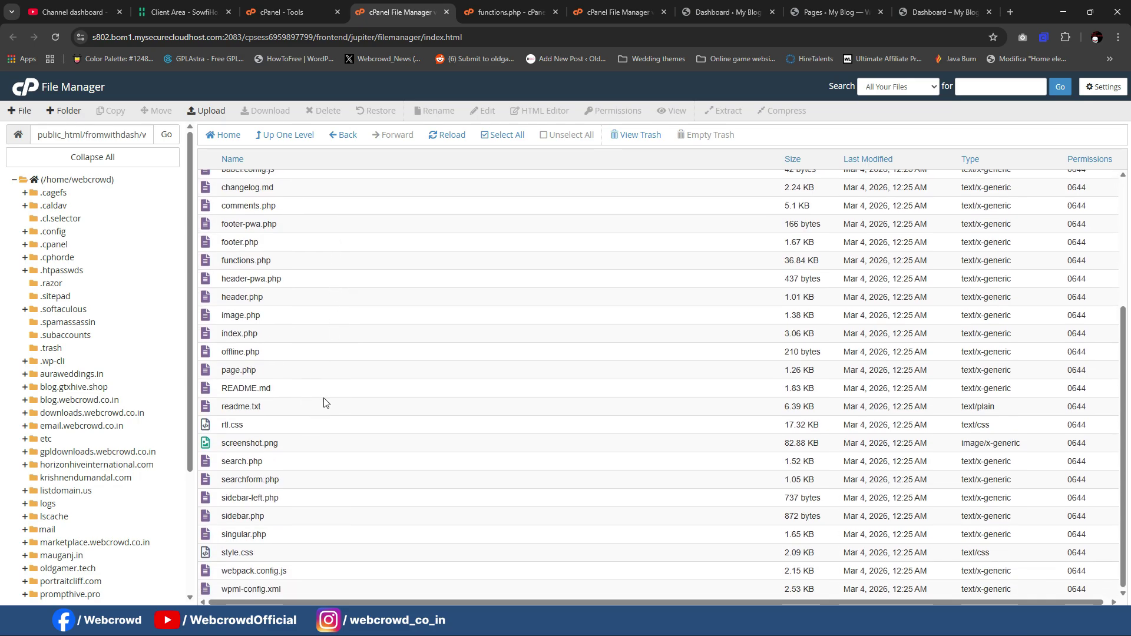
scroll(325, 419, "up", 3)
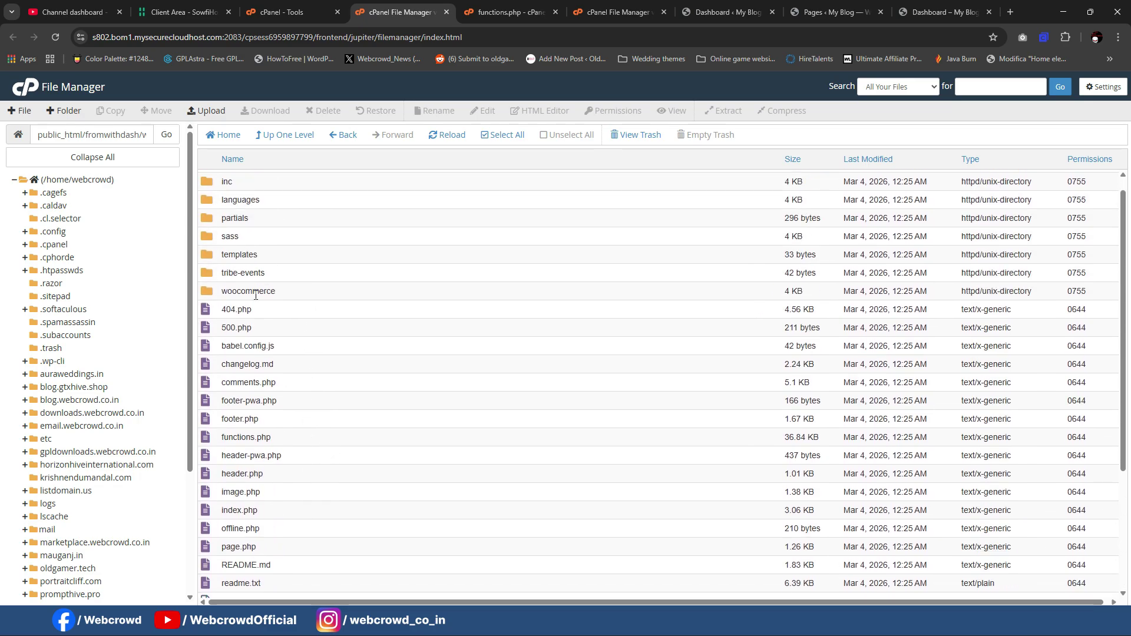
scroll(258, 290, "down", 2)
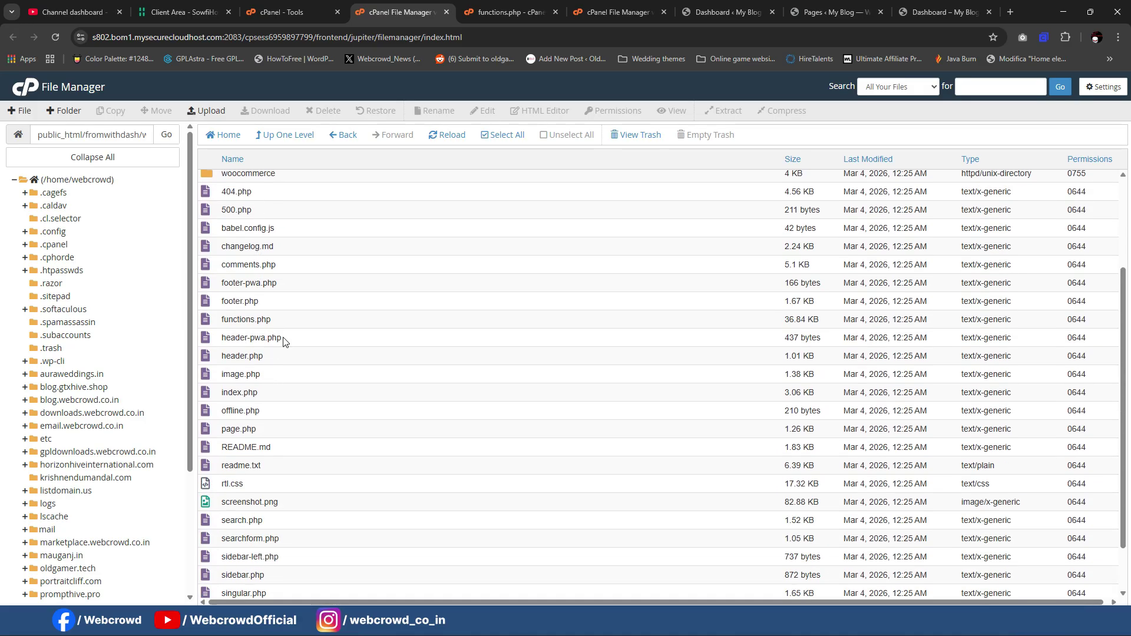
scroll(371, 361, "up", 3)
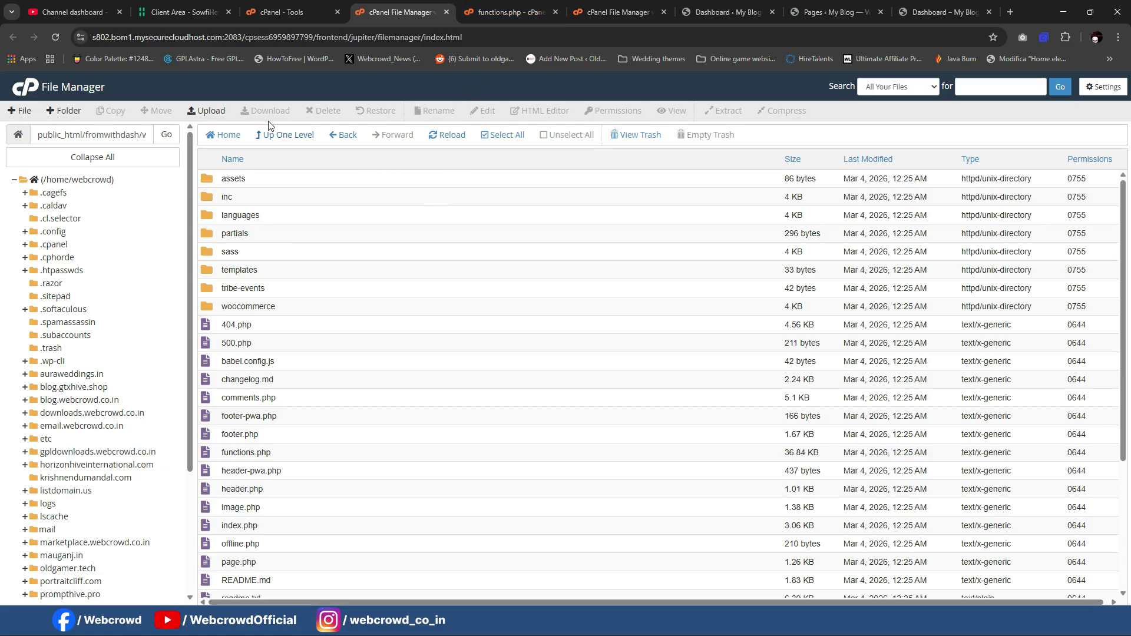
left_click(202, 111)
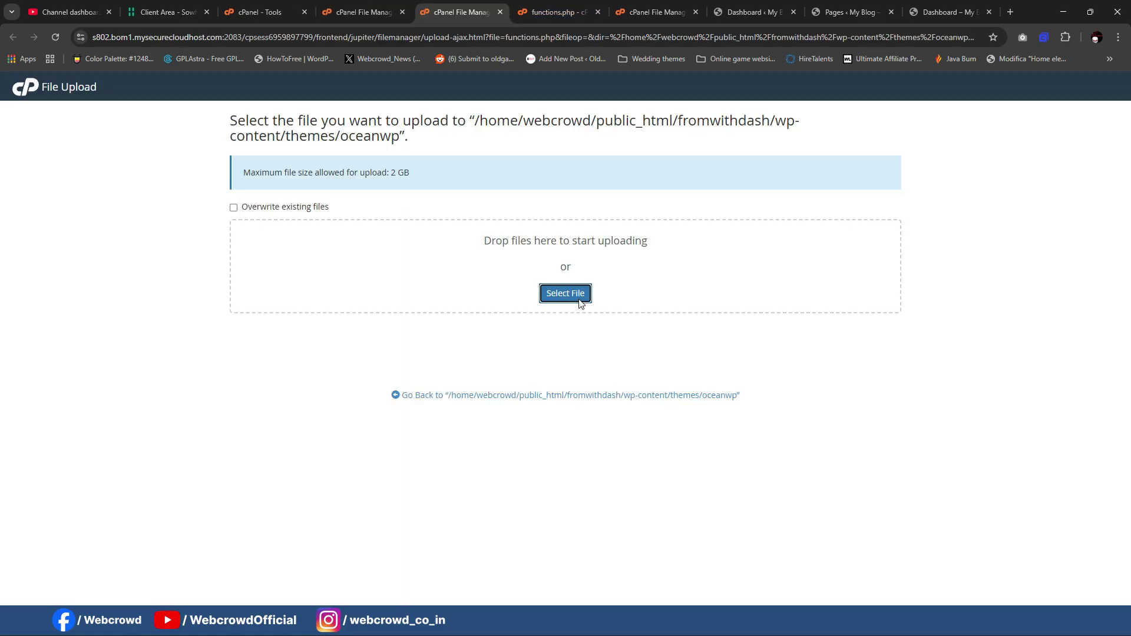
Step: Point the upload file chooser at the local Files folder by pasting its copied path
left_click(566, 293)
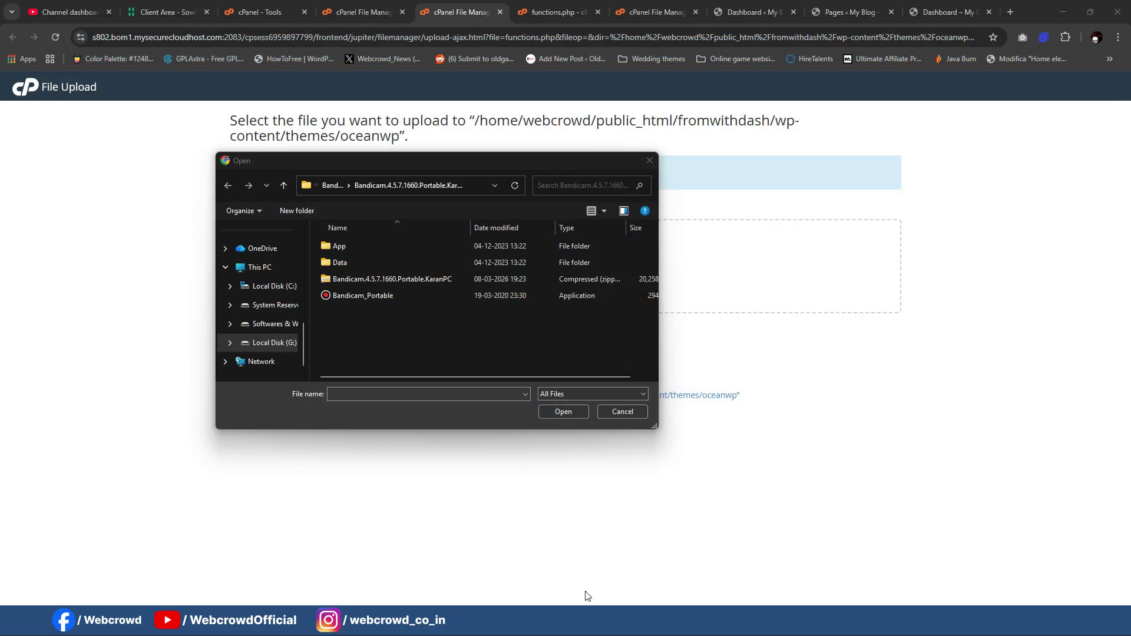
mouse_move(587, 619)
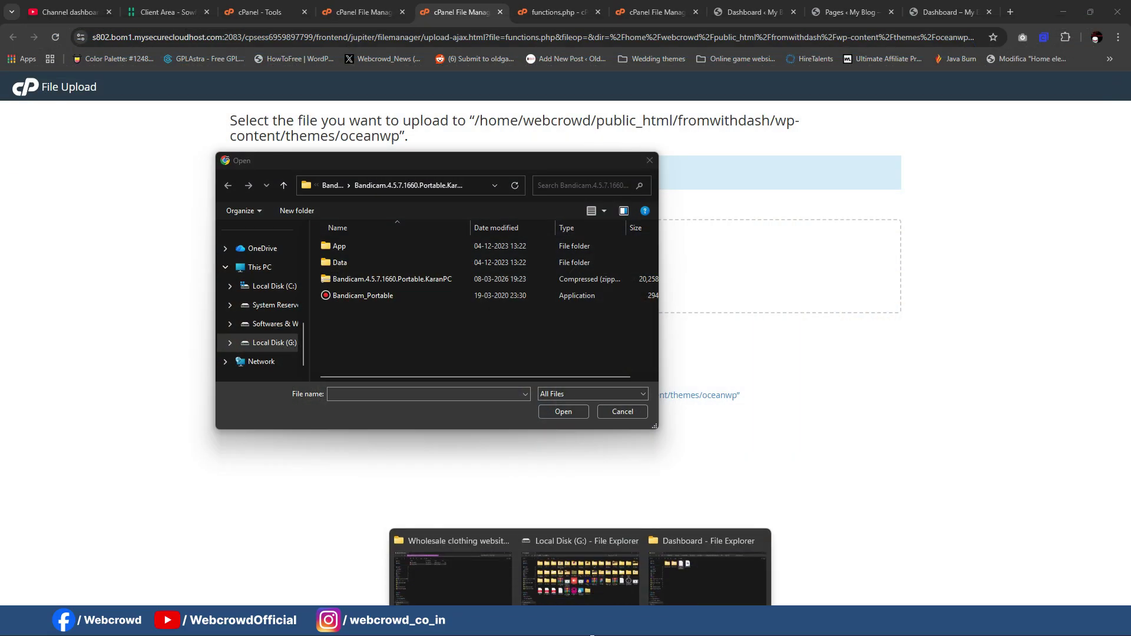
left_click(696, 560)
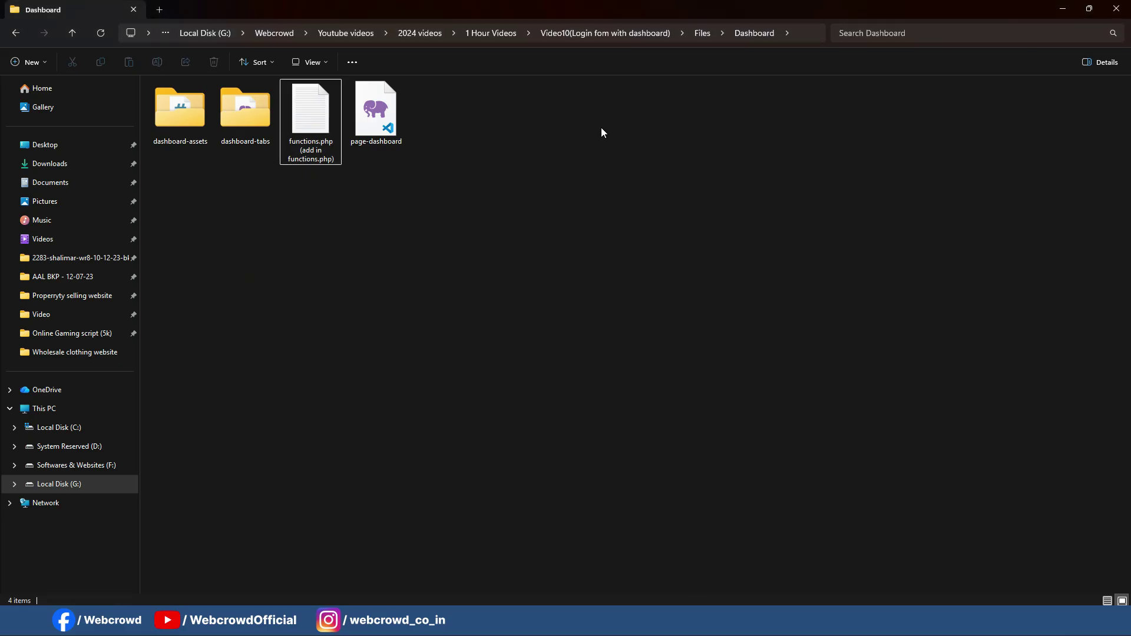
left_click(72, 33)
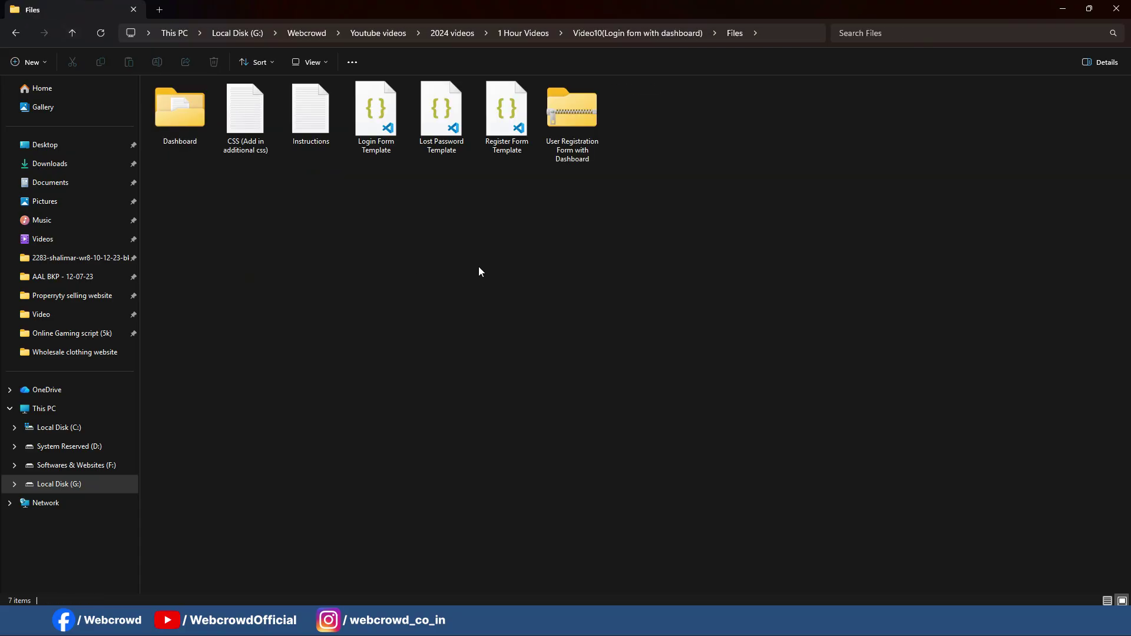
left_click(810, 33)
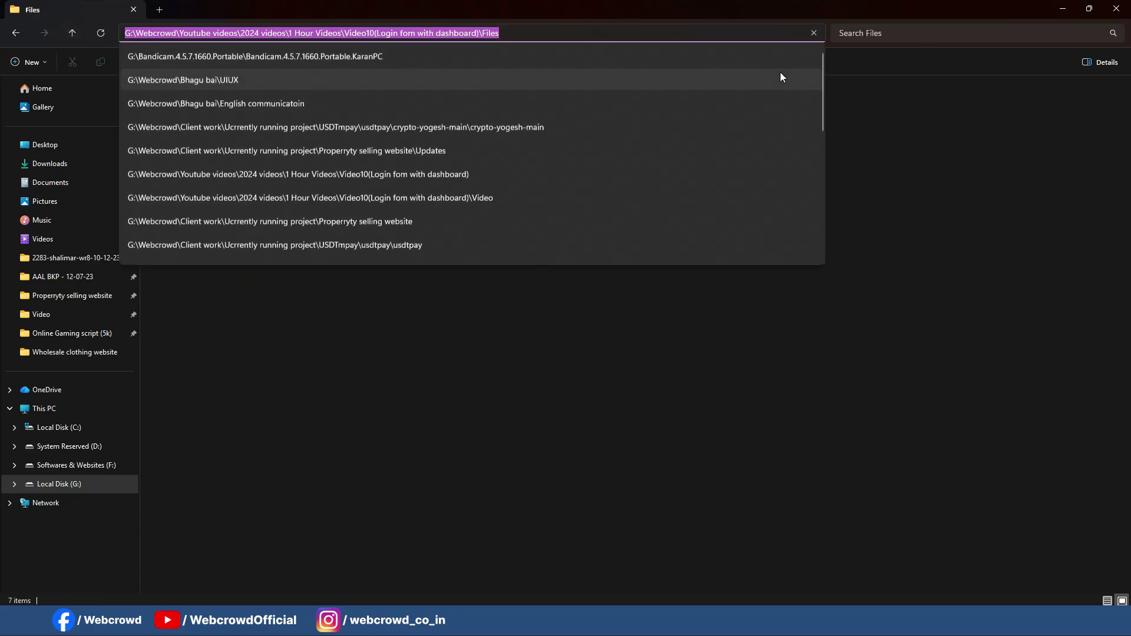
left_click(1064, 8)
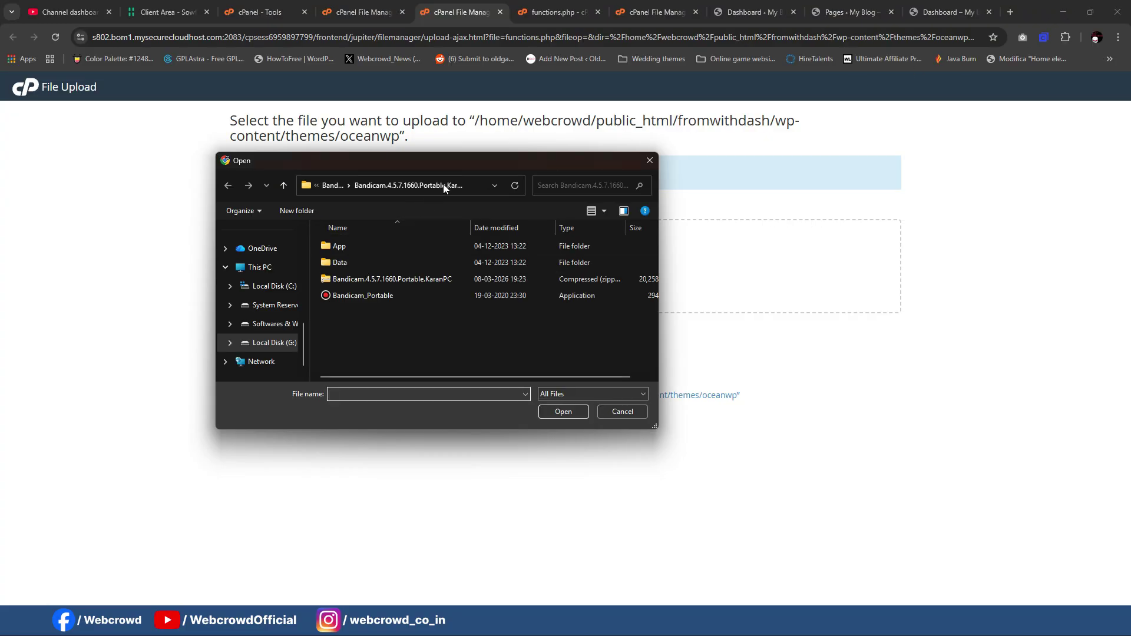
left_click(475, 180)
key("ctrl+v")
key("Return")
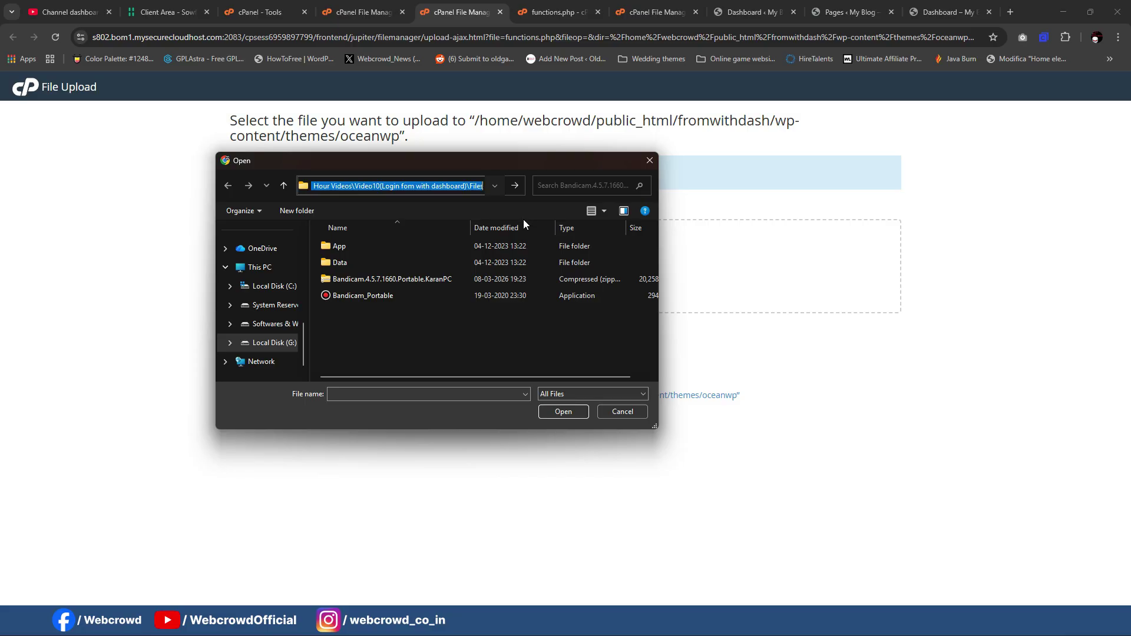
Step: Open the local Dashboard folder with the template files in File Explorer
left_click(393, 348)
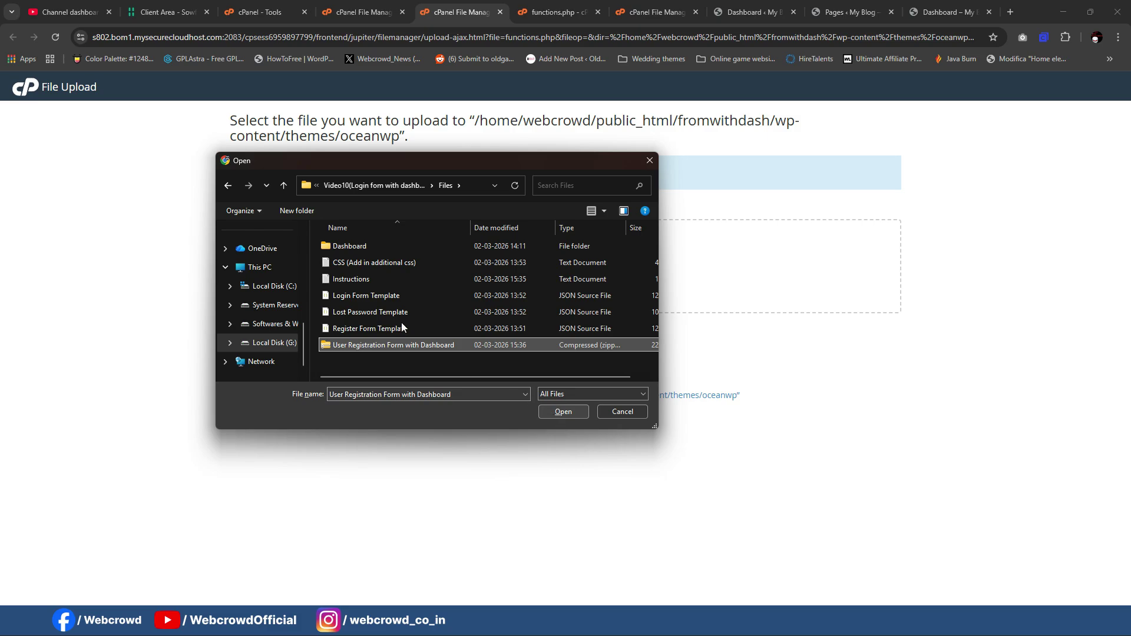
double_click(356, 247)
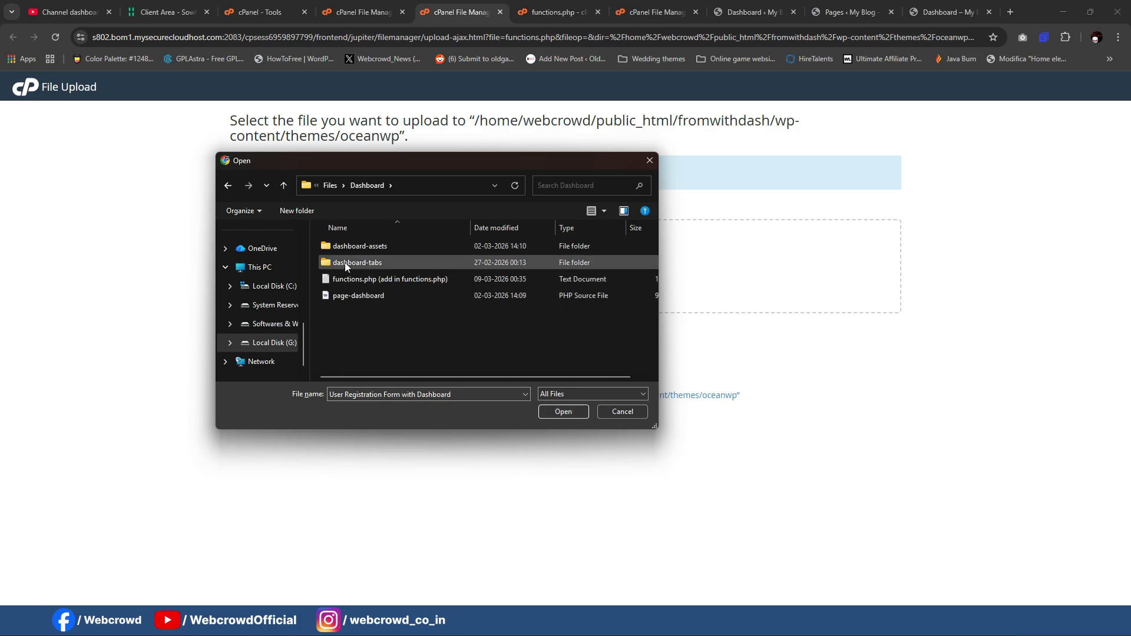
left_click(285, 186)
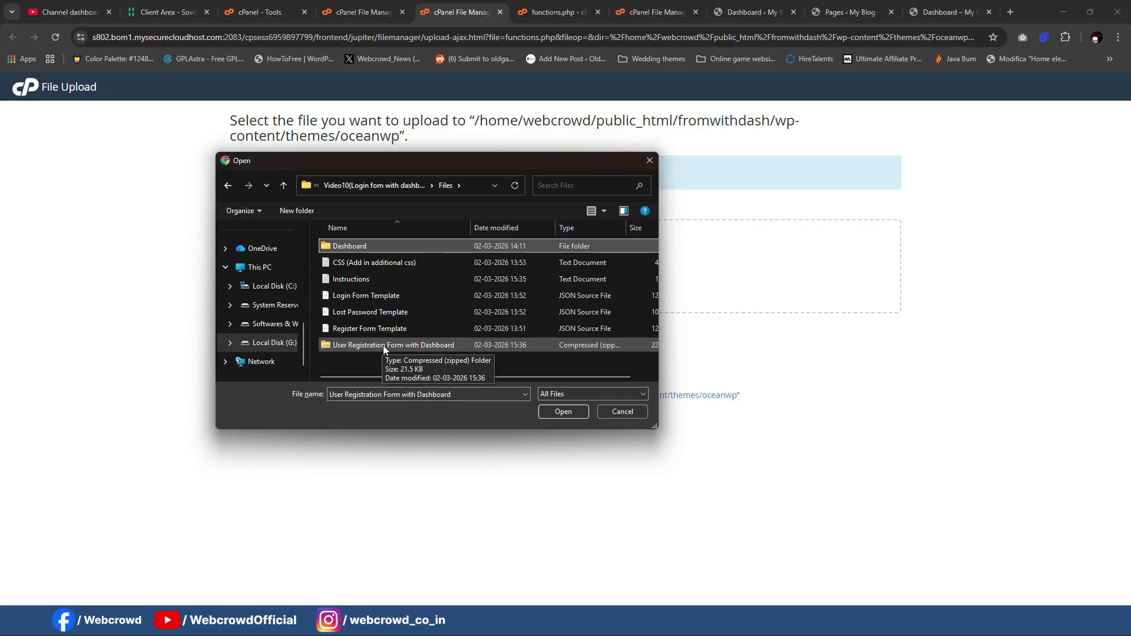
left_click(581, 621)
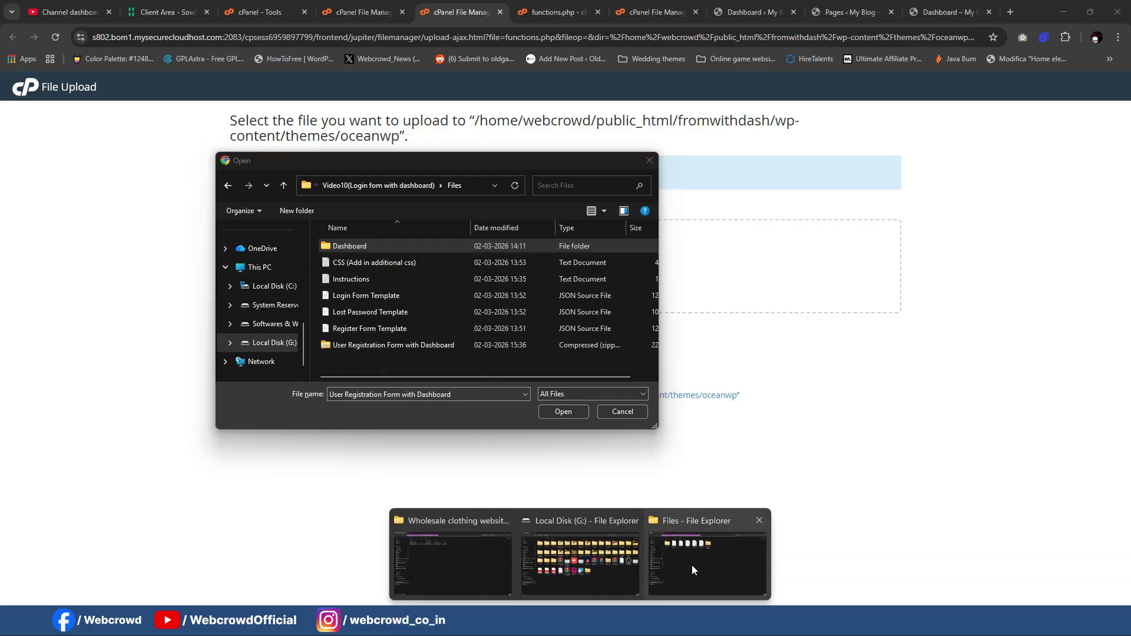
left_click(692, 567)
double_click(195, 122)
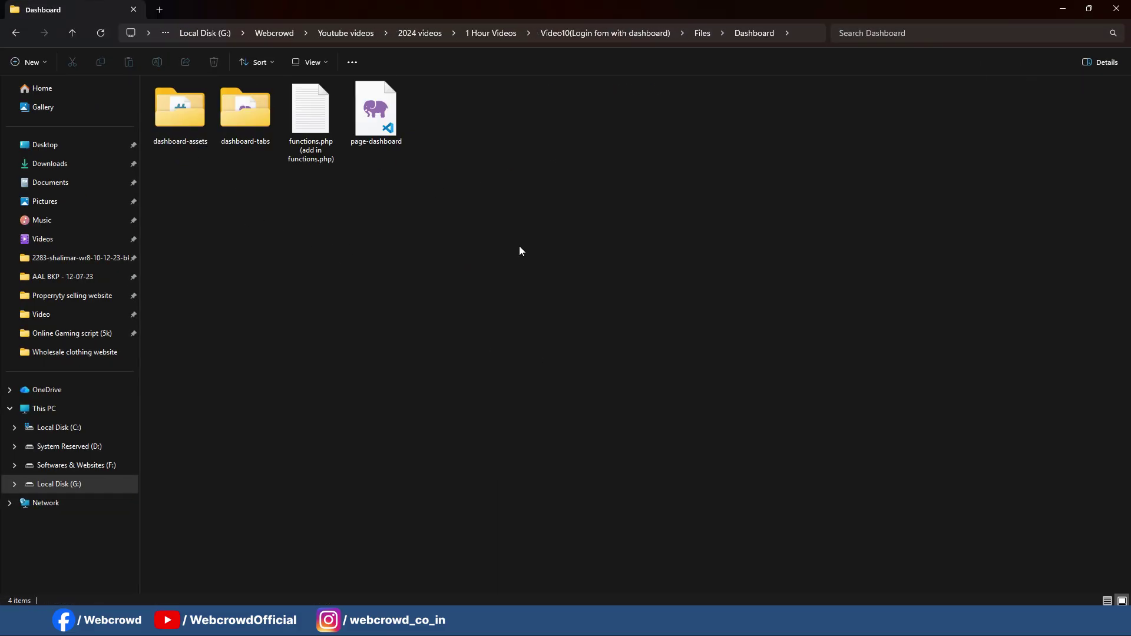
Step: Select dashboard-assets, dashboard-tabs, functions.php and page-dashboard and archive them as Dashboard.zip
left_click_drag(520, 251, 189, 118)
key("shift+F10")
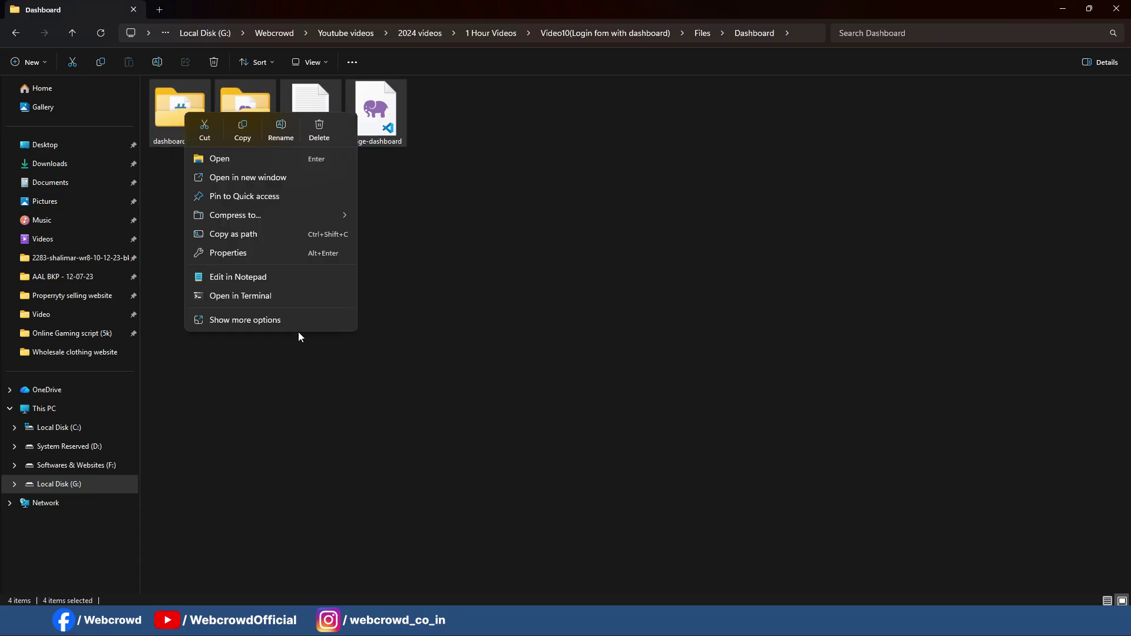
left_click(292, 317)
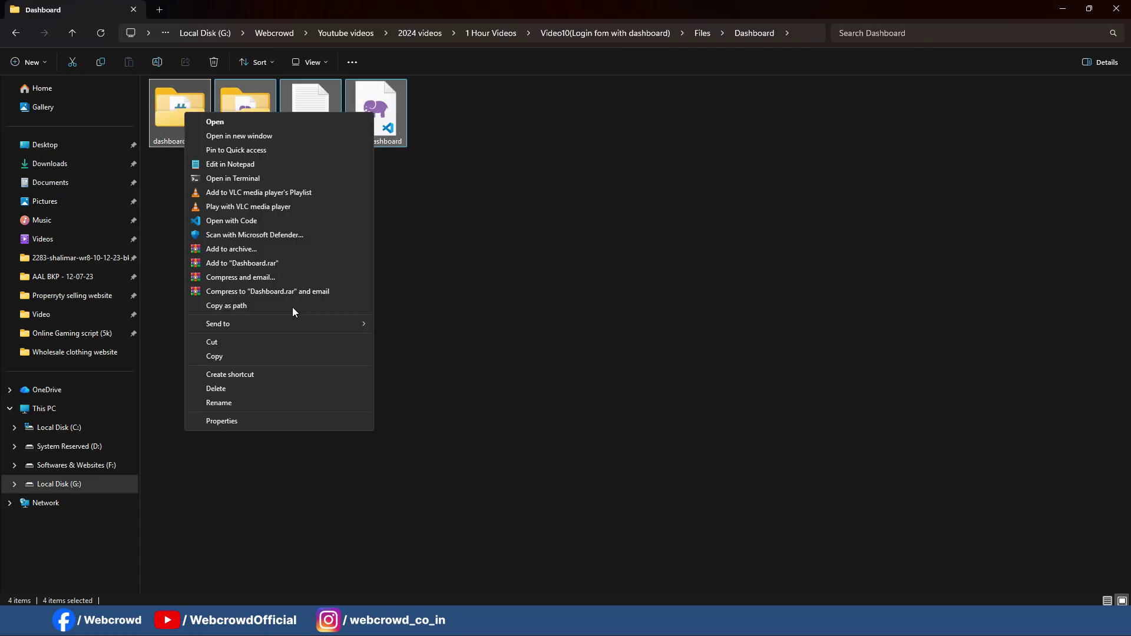
left_click(233, 253)
left_click(522, 295)
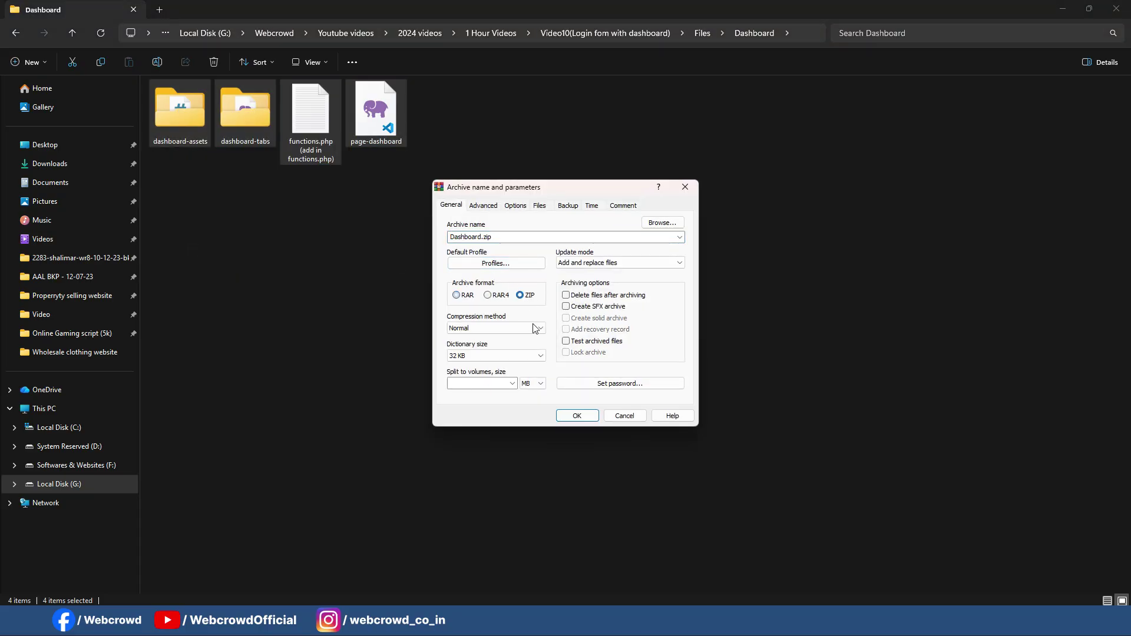
left_click(571, 418)
left_click(806, 34)
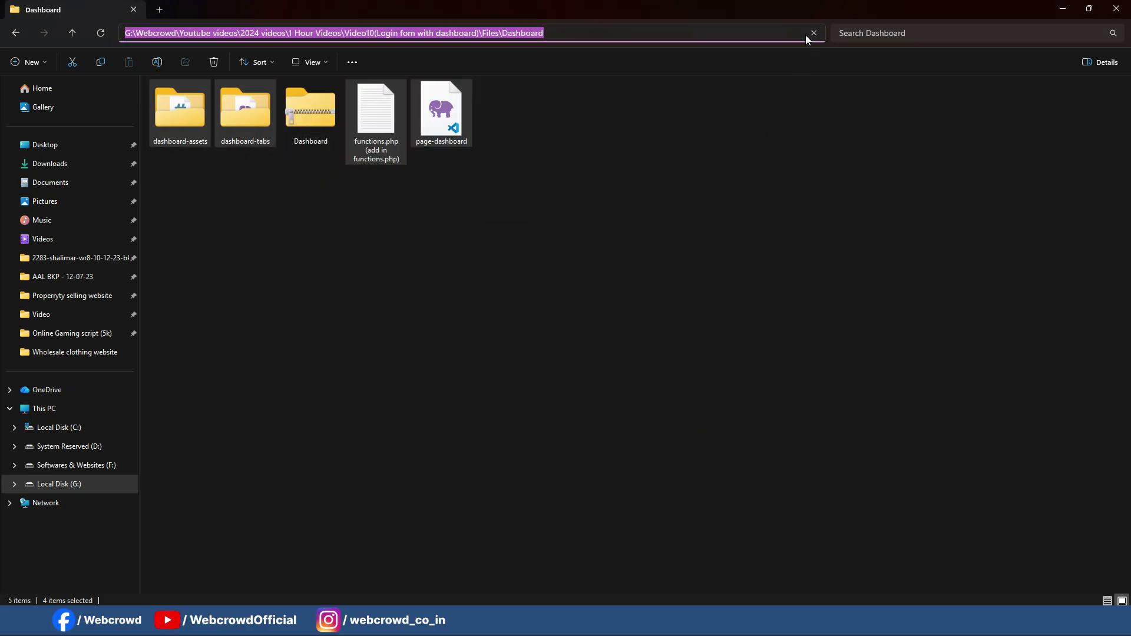
left_click(1063, 9)
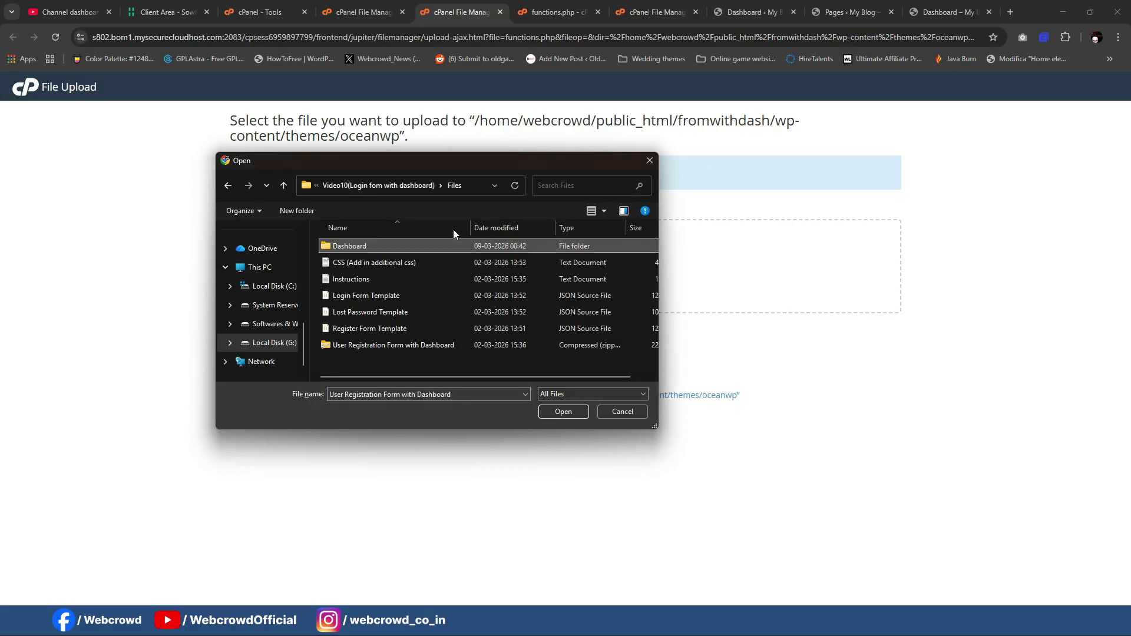
Step: Upload Dashboard.zip from the local Dashboard folder and reload the oceanwp file list
left_click(475, 184)
key("Return")
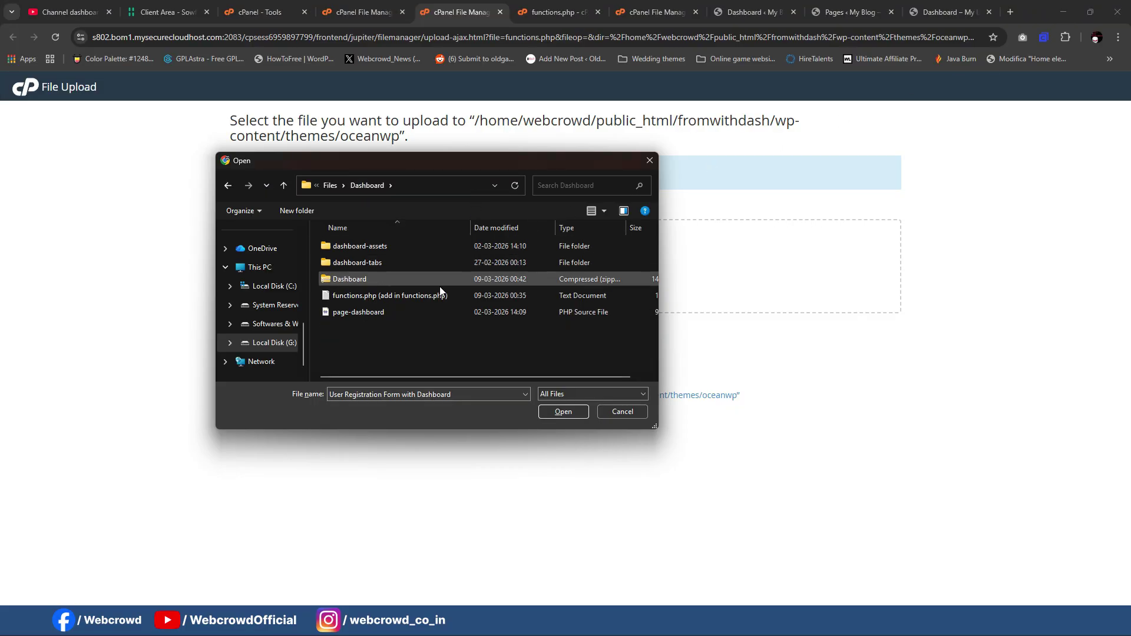
left_click(356, 278)
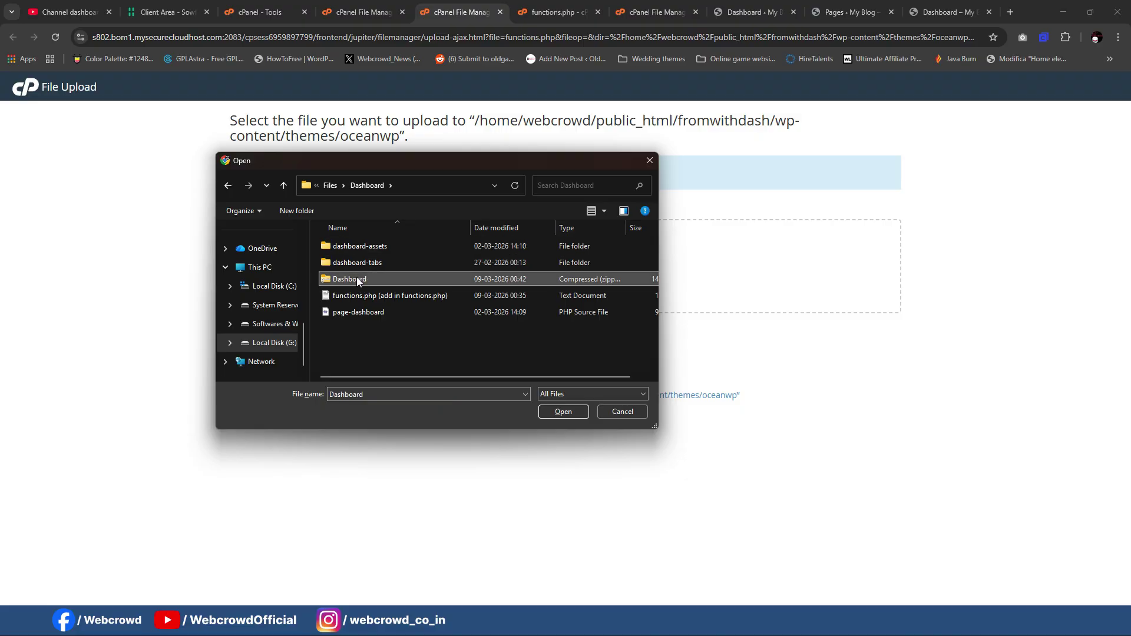
left_click(557, 413)
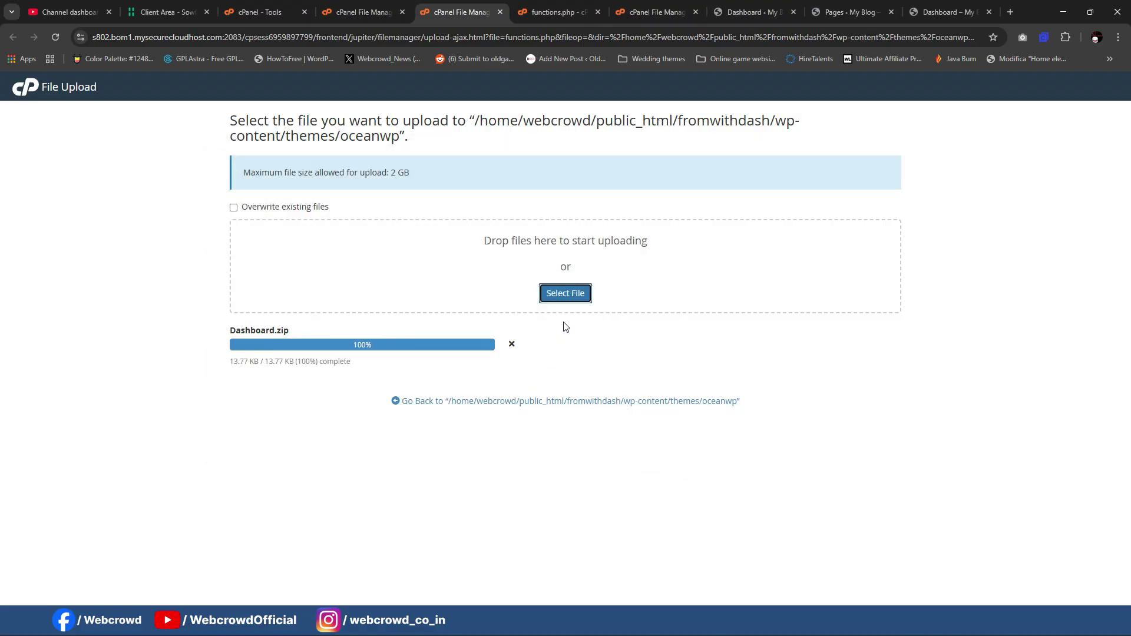
left_click(500, 11)
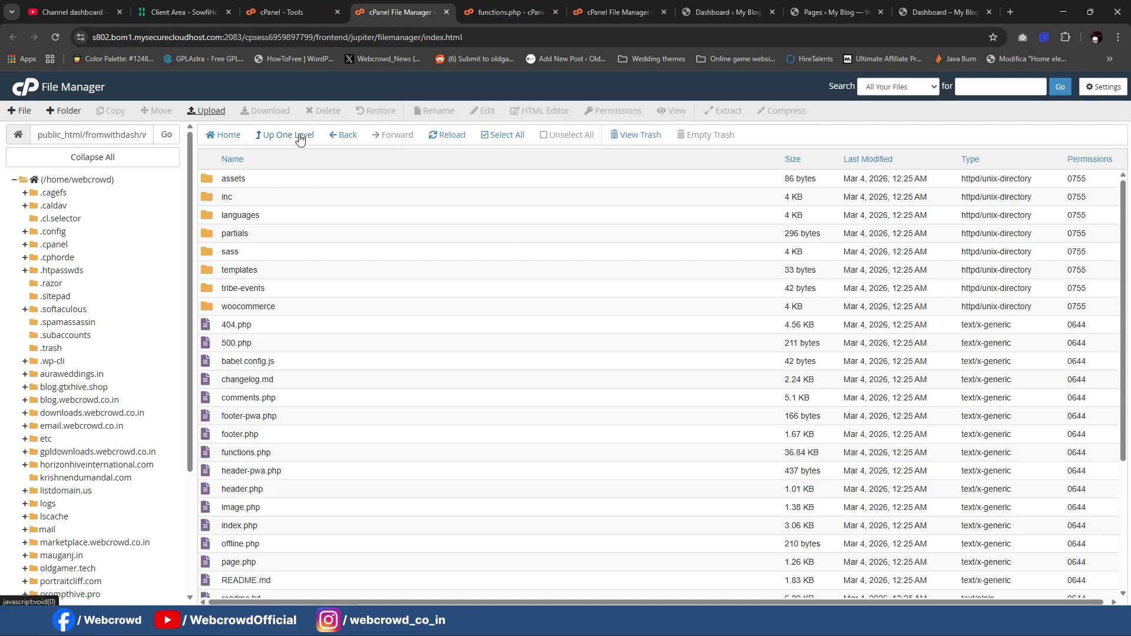
left_click(434, 135)
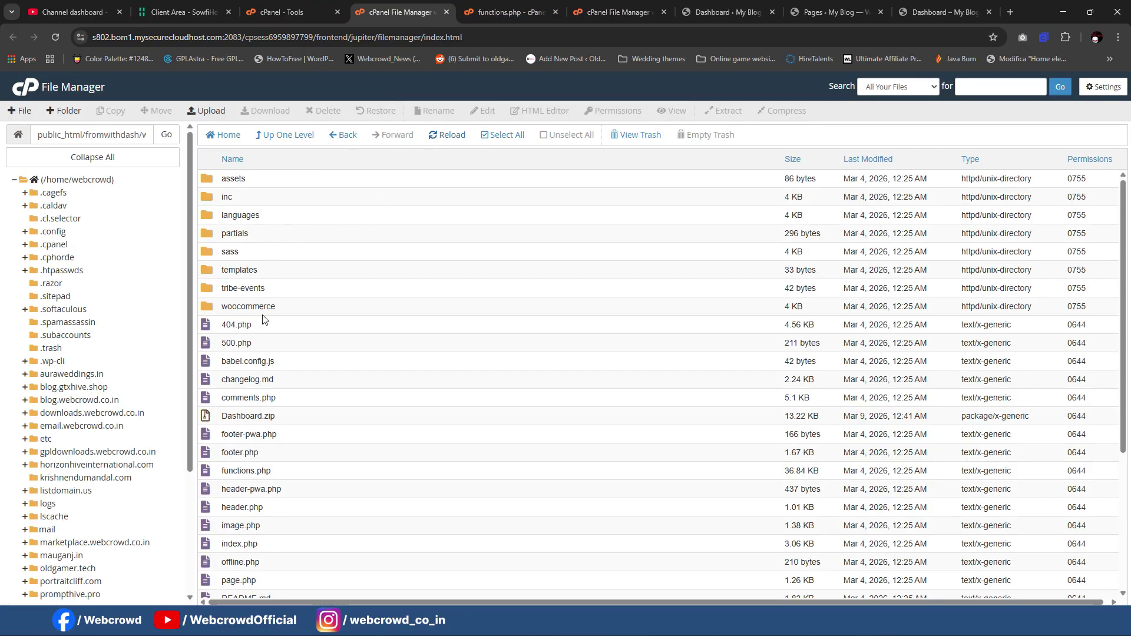
Step: Extract Dashboard.zip into the oceanwp theme folder and close the results
scroll(236, 319, "down", 4)
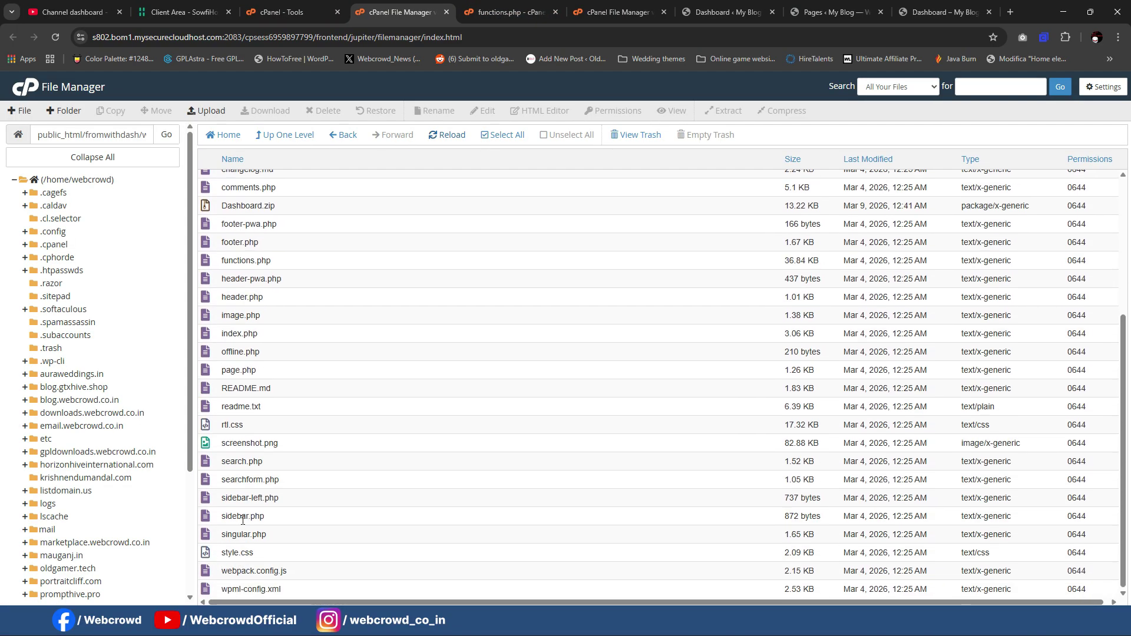
scroll(240, 422, "up", 2)
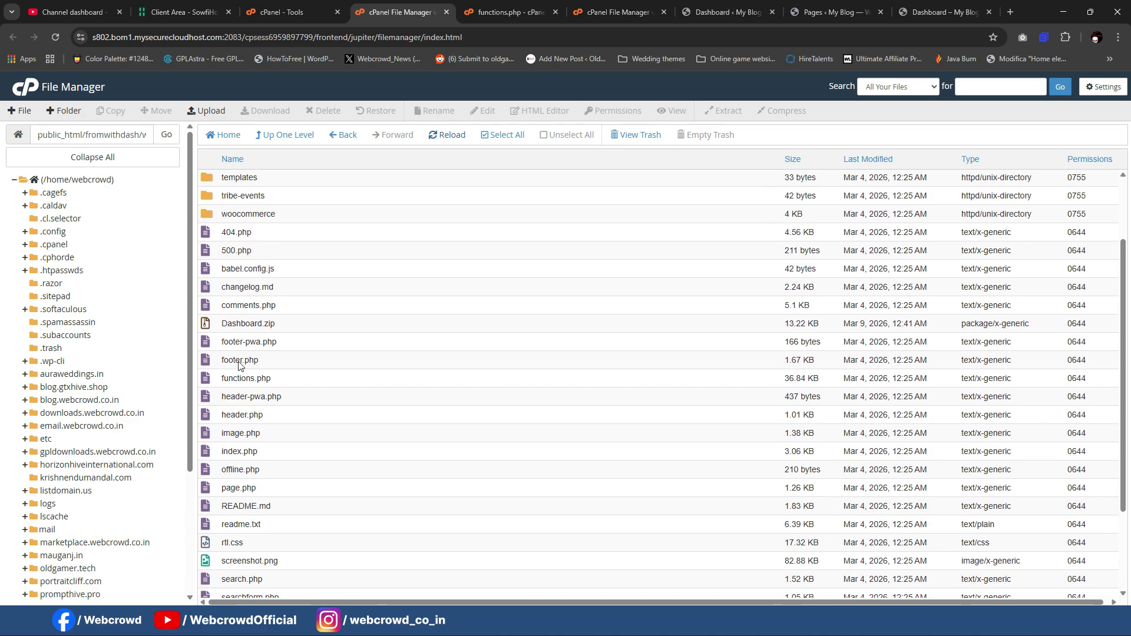
right_click(229, 325)
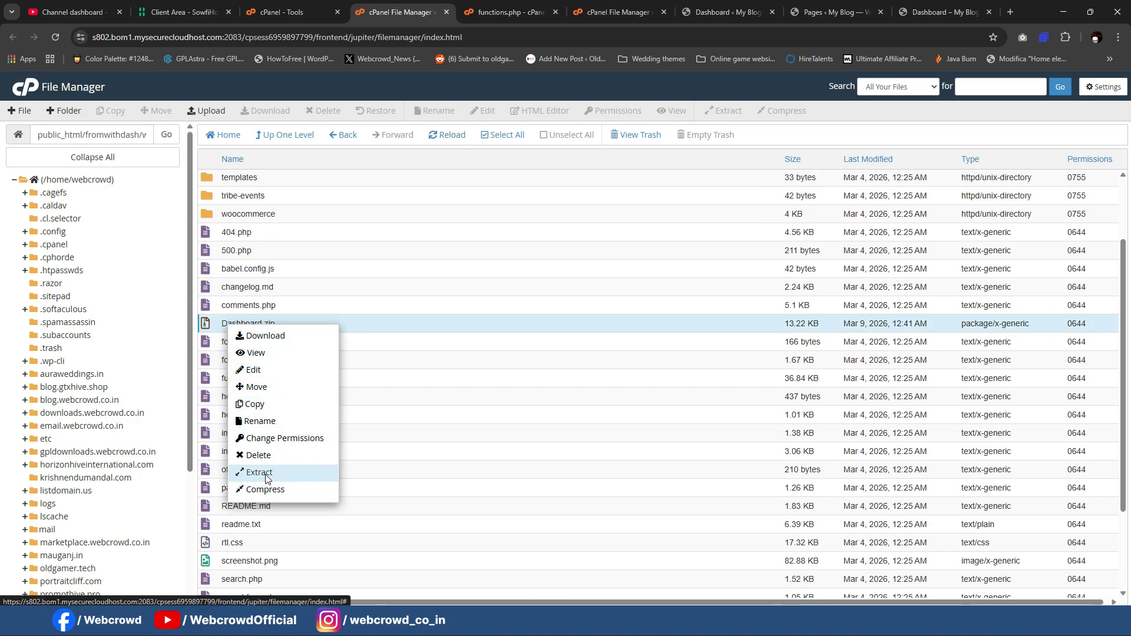
left_click(267, 478)
left_click(636, 400)
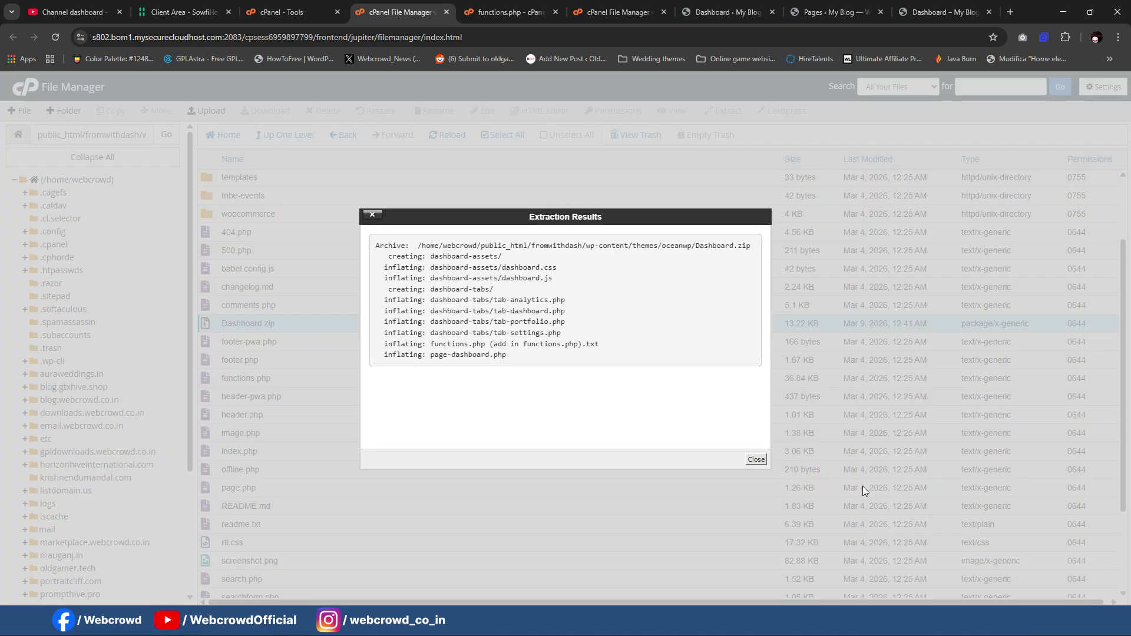
left_click(758, 460)
scroll(483, 469, "down", 2)
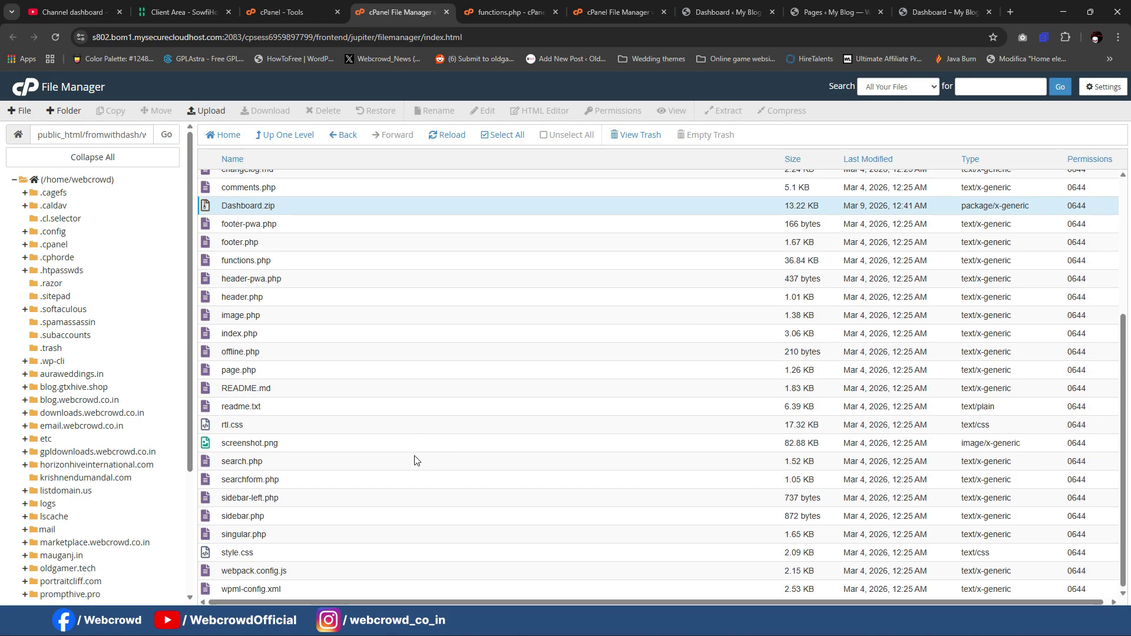
scroll(417, 457, "up", 5)
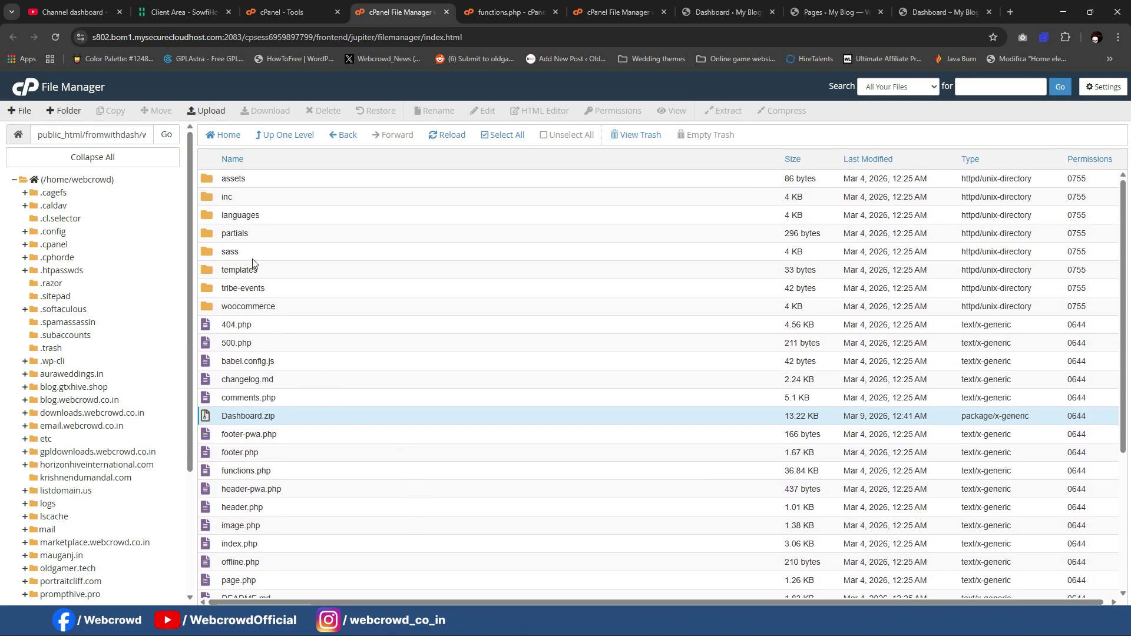
left_click(263, 271)
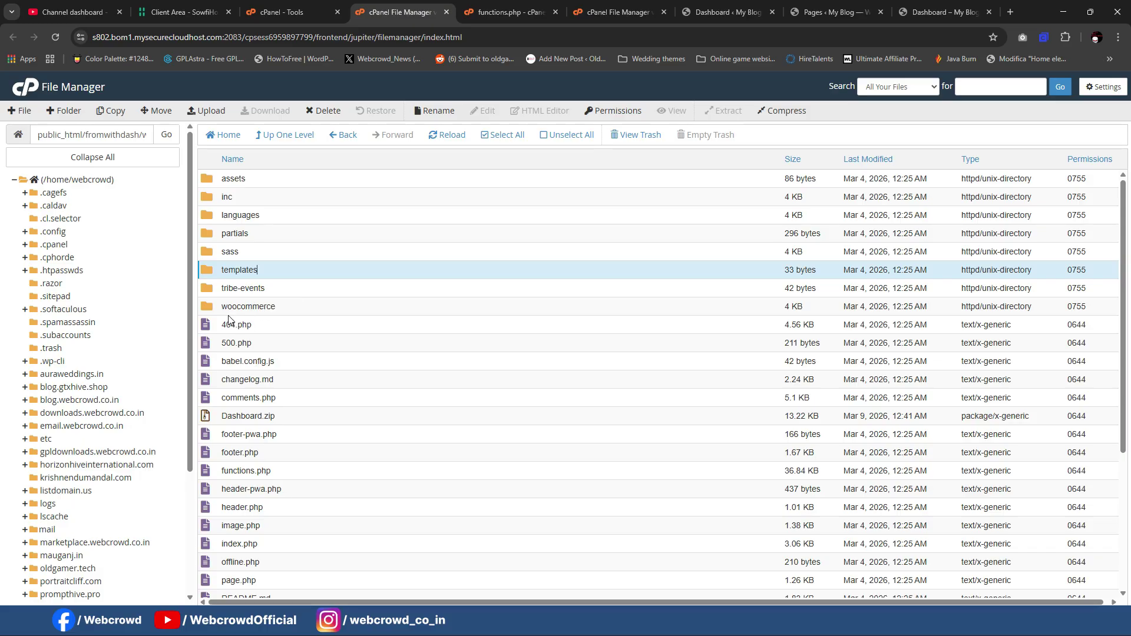
Step: Reload the list, look inside dashboard-assets, then open the dashboard-tabs folder
left_click(451, 135)
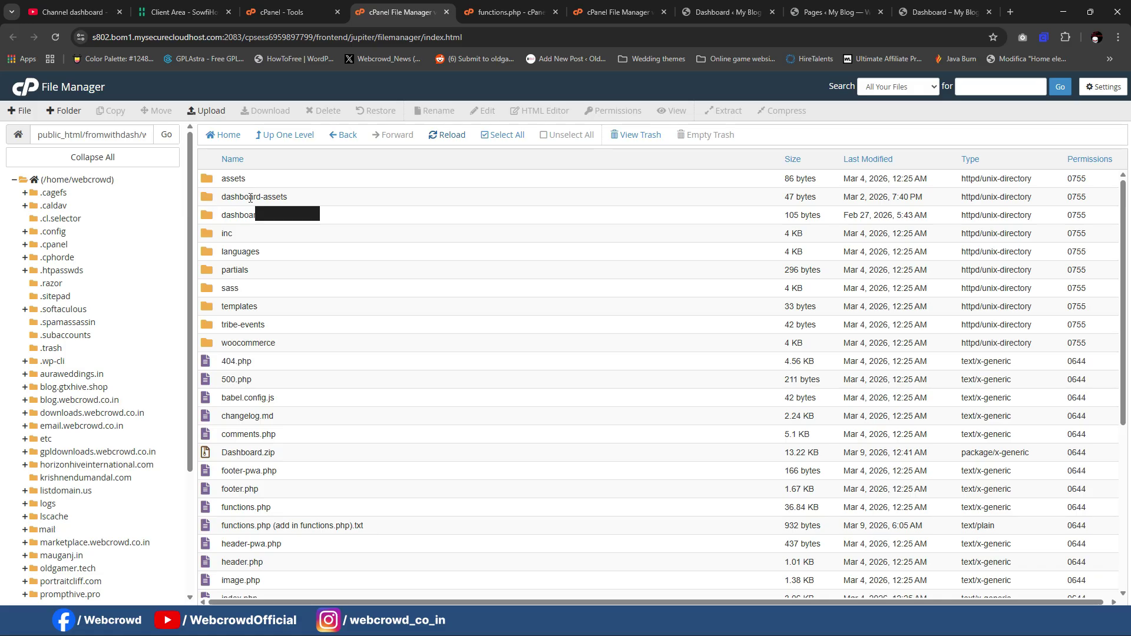
double_click(206, 199)
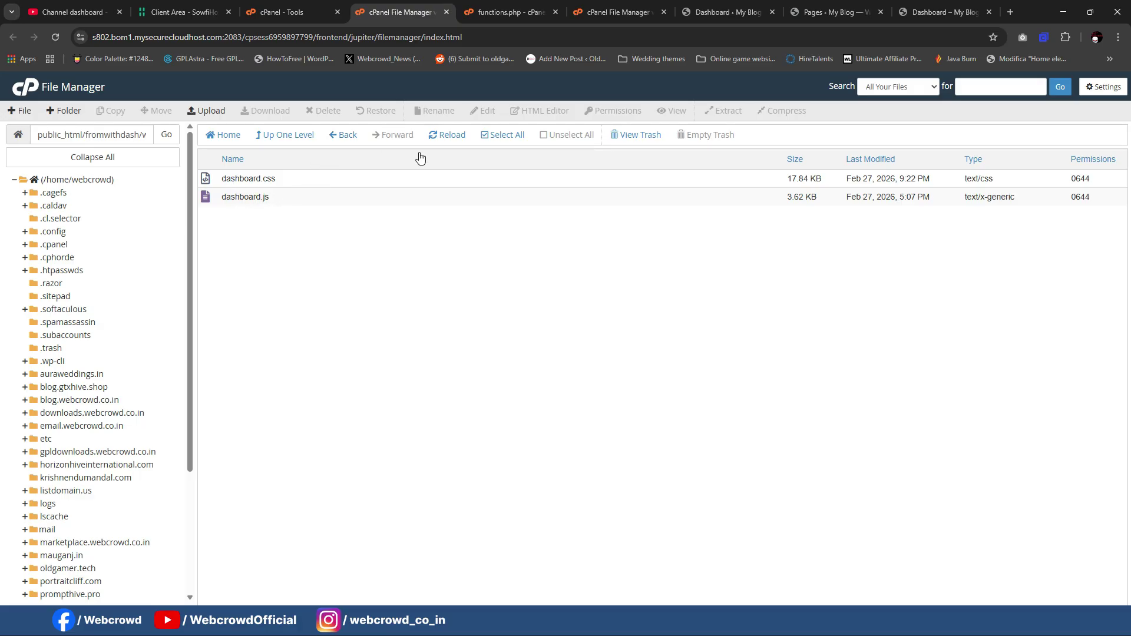
left_click(339, 137)
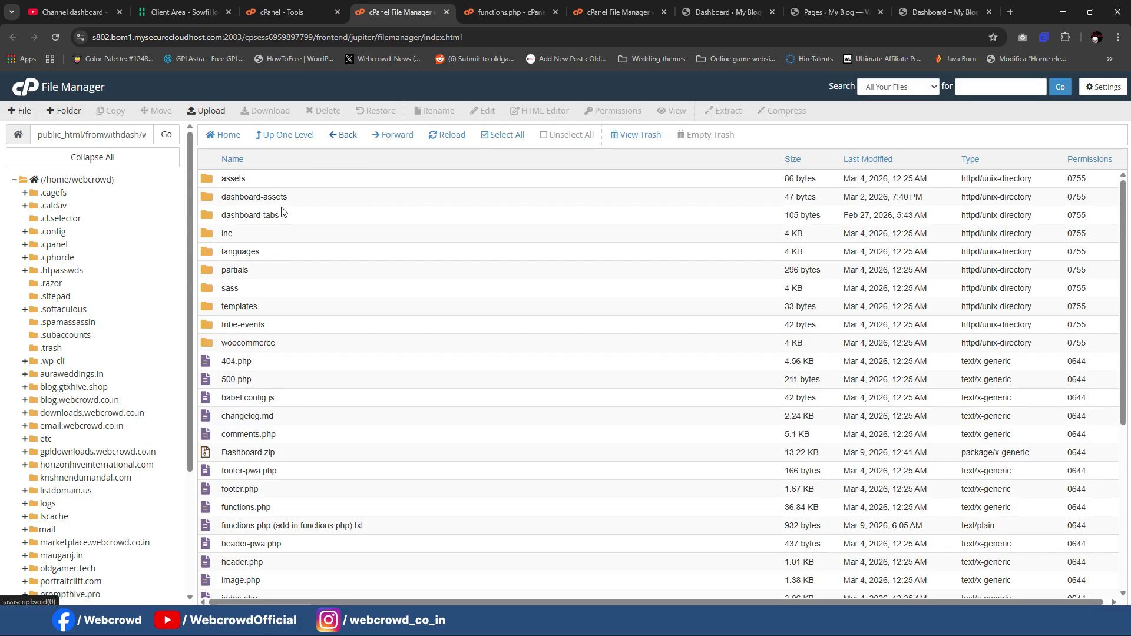
double_click(202, 216)
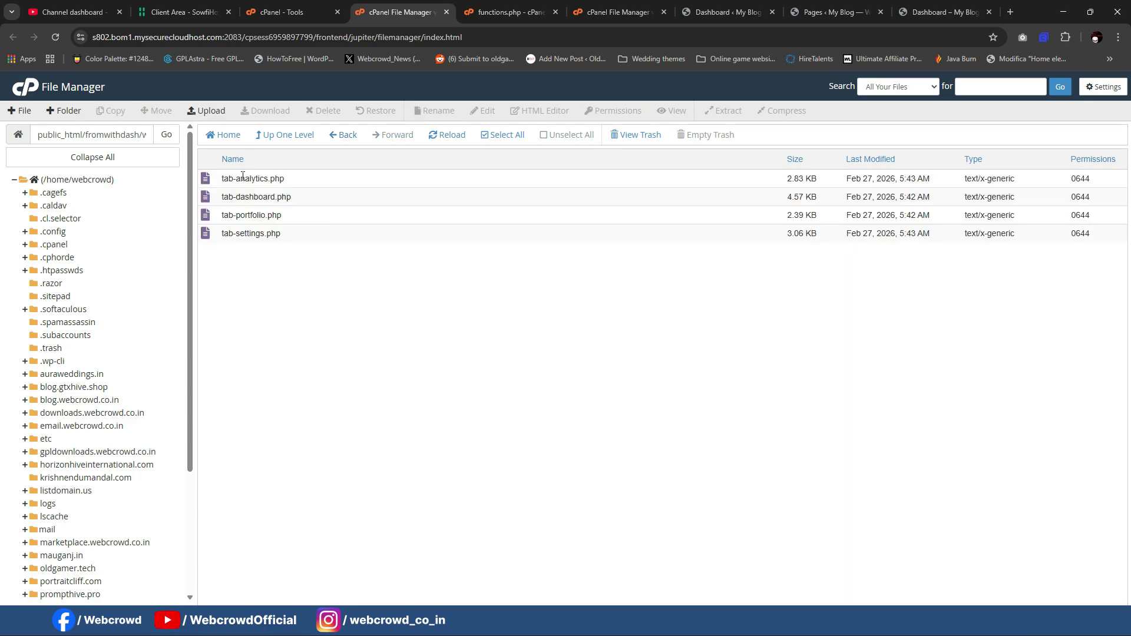
Step: Review tab-analytics.php in the editor against the live dashboard, then close it
right_click(244, 178)
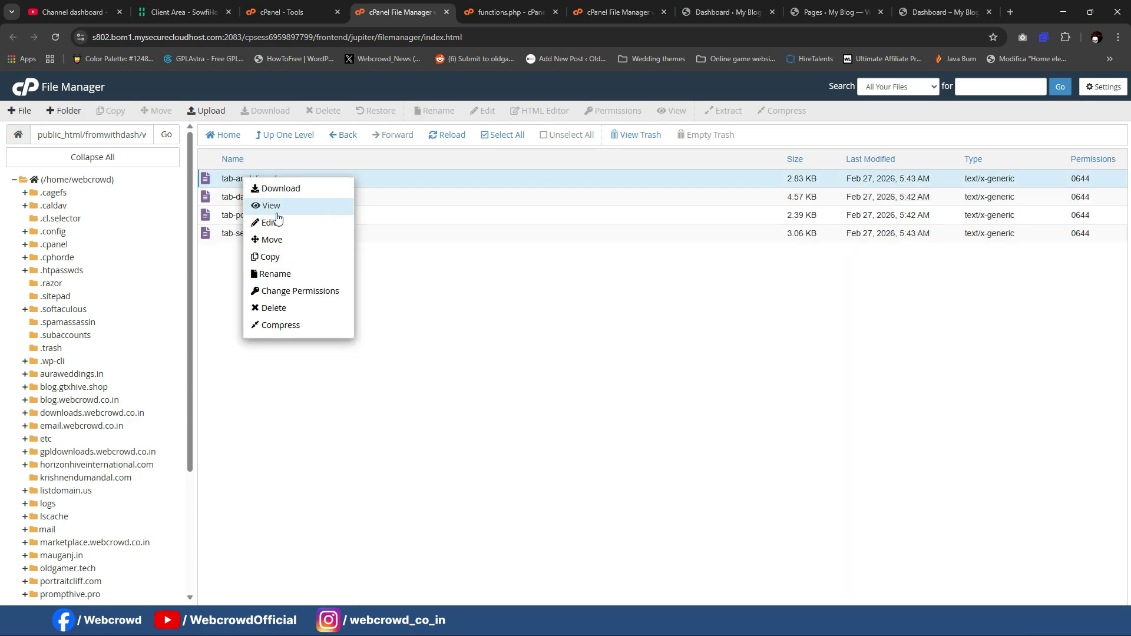
left_click(276, 219)
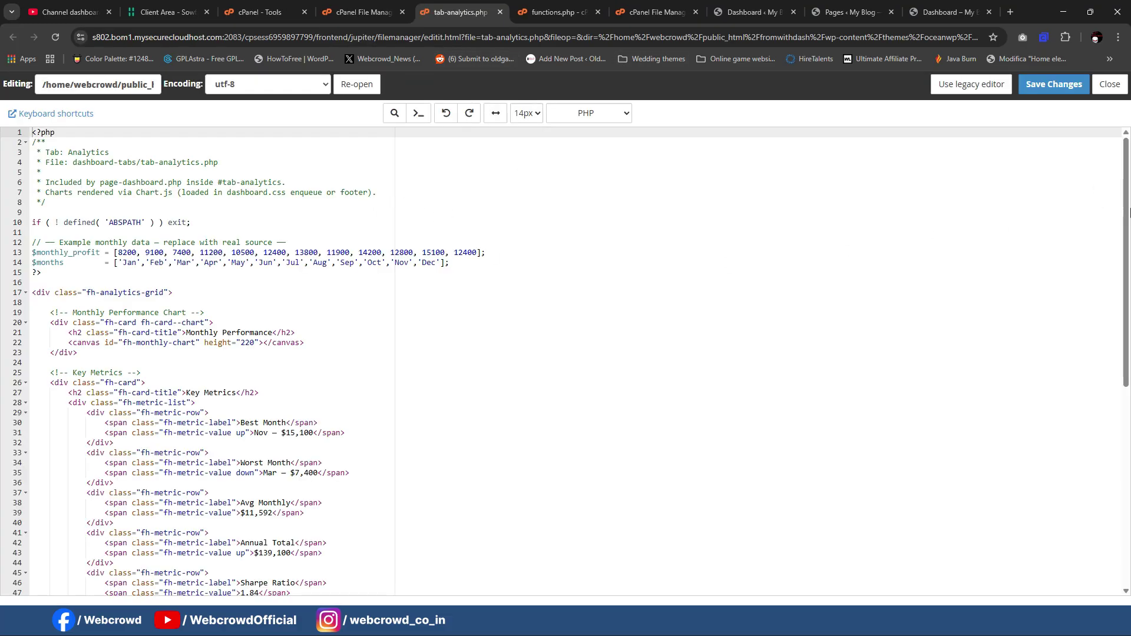
left_click(950, 7)
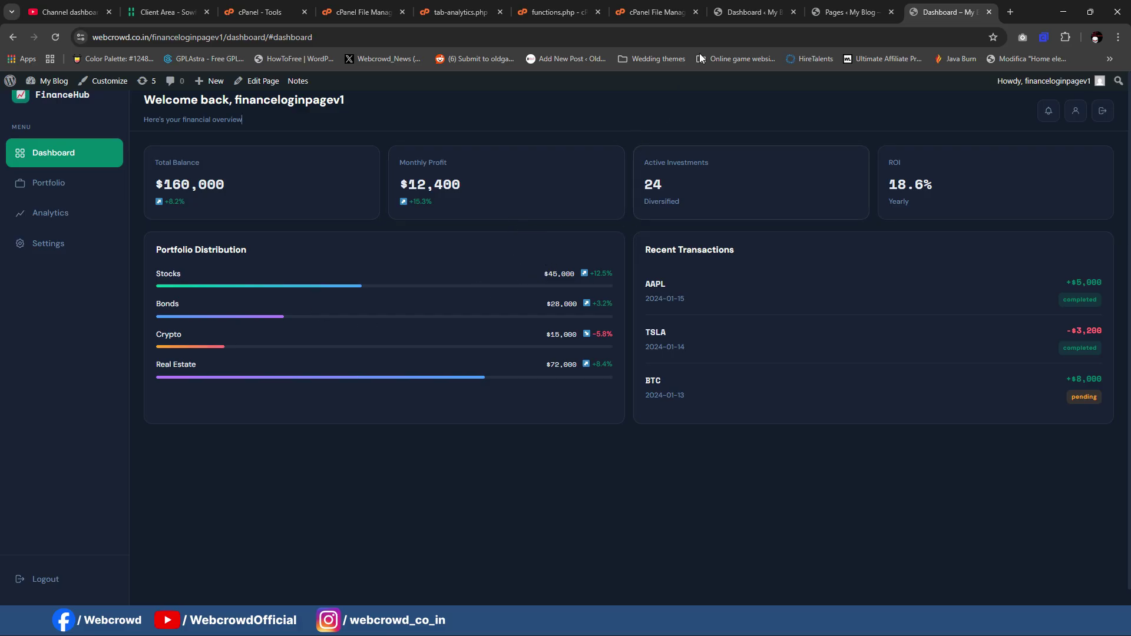
left_click(459, 12)
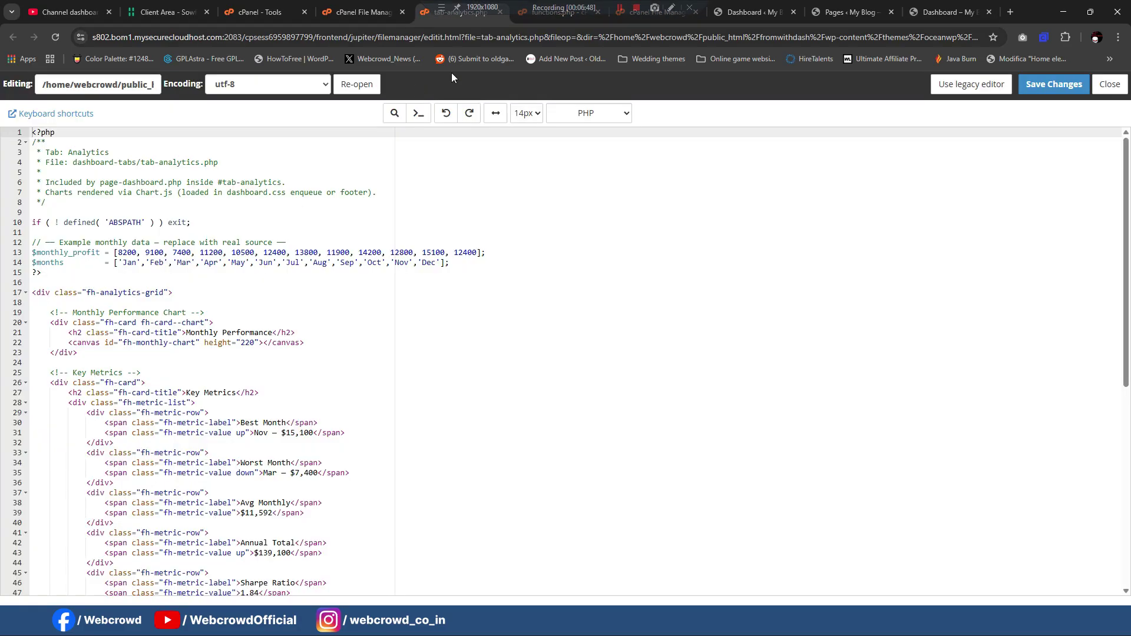
scroll(492, 296, "down", 2)
scroll(492, 296, "down", 3)
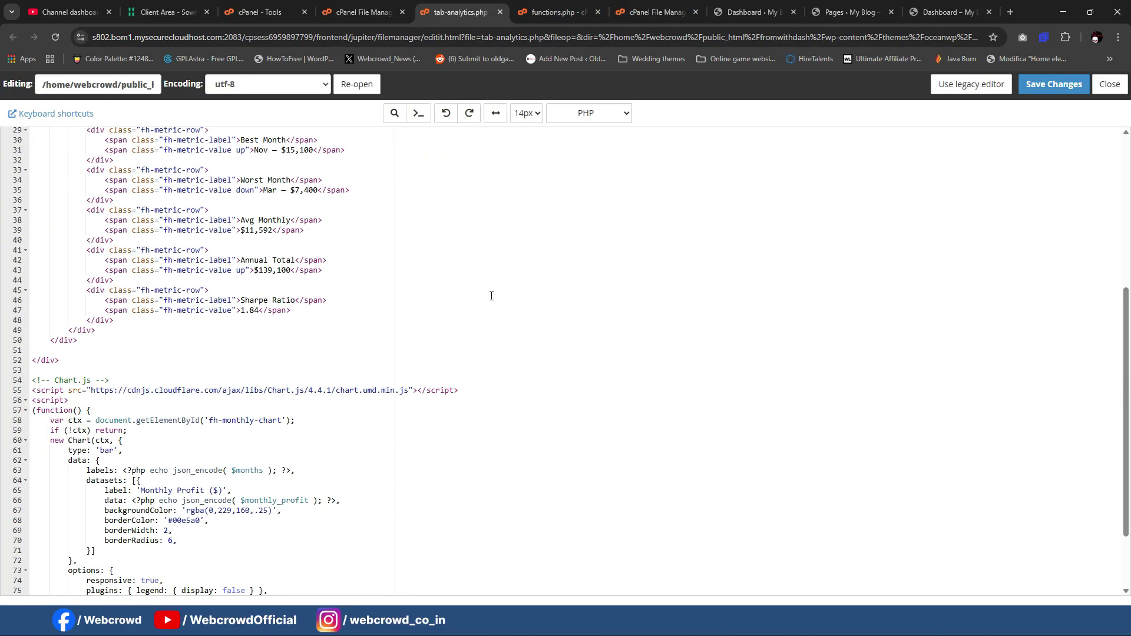
scroll(492, 296, "up", 3)
left_click(500, 11)
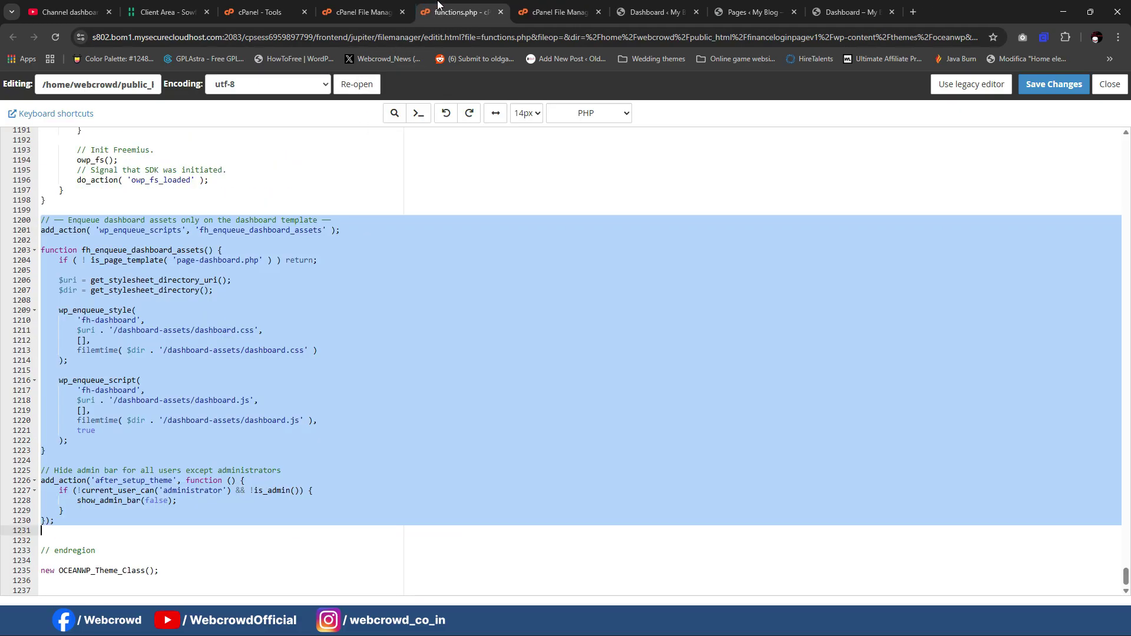
left_click(366, 11)
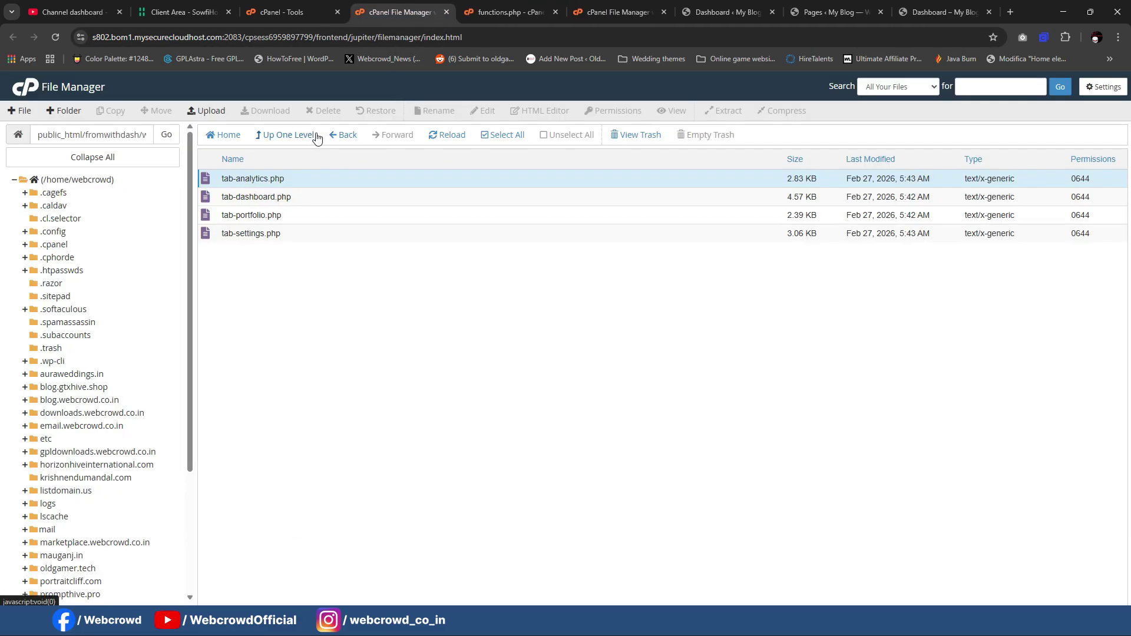
Step: Open the functions.php snippet text file and select all its code to copy
left_click(314, 135)
scroll(289, 227, "down", 1)
scroll(294, 241, "down", 2)
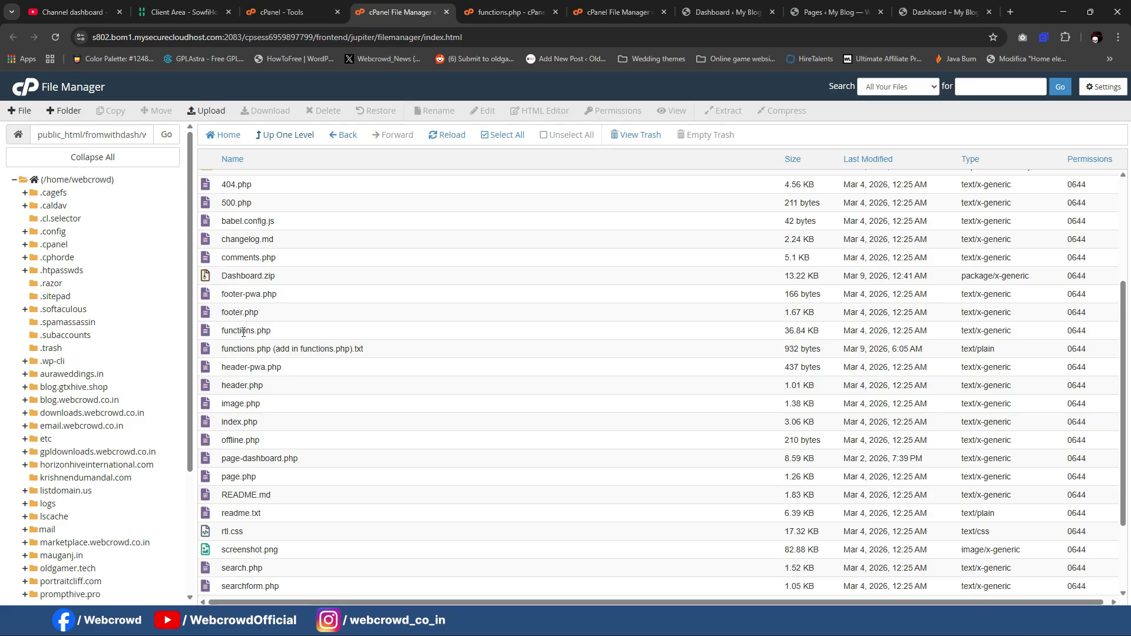
right_click(275, 353)
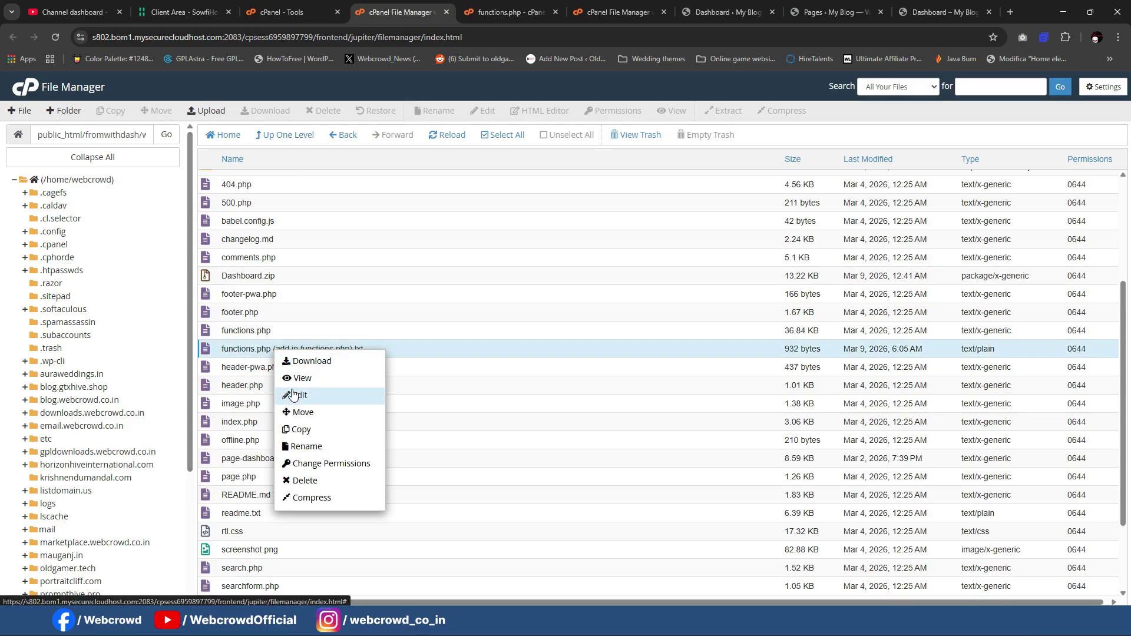
left_click(297, 394)
left_click(357, 13)
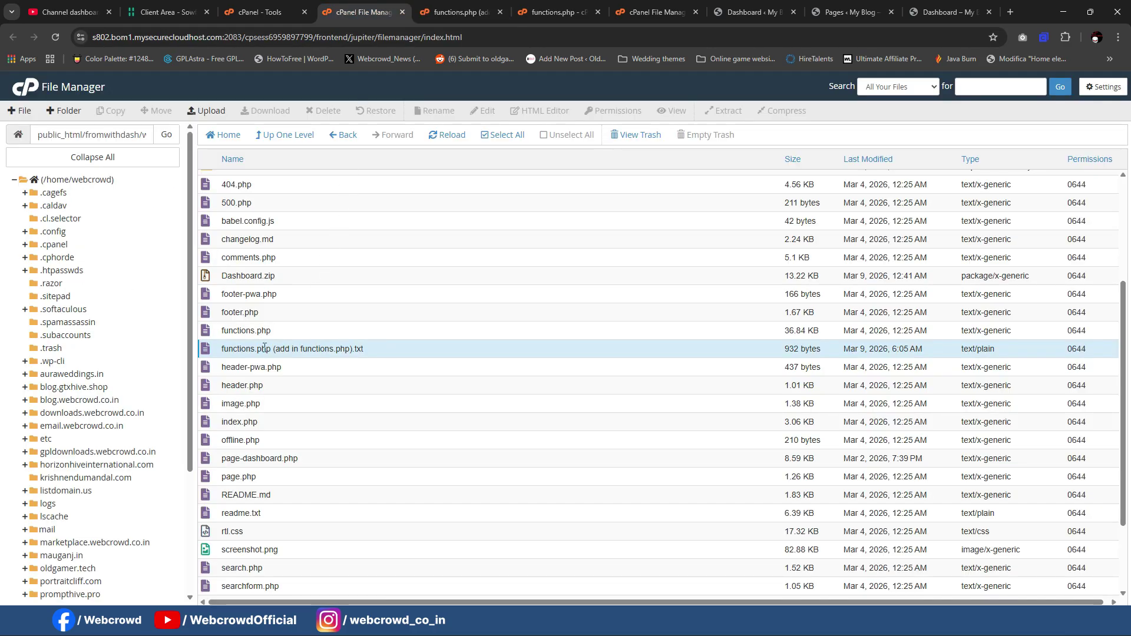
right_click(261, 329)
left_click(283, 370)
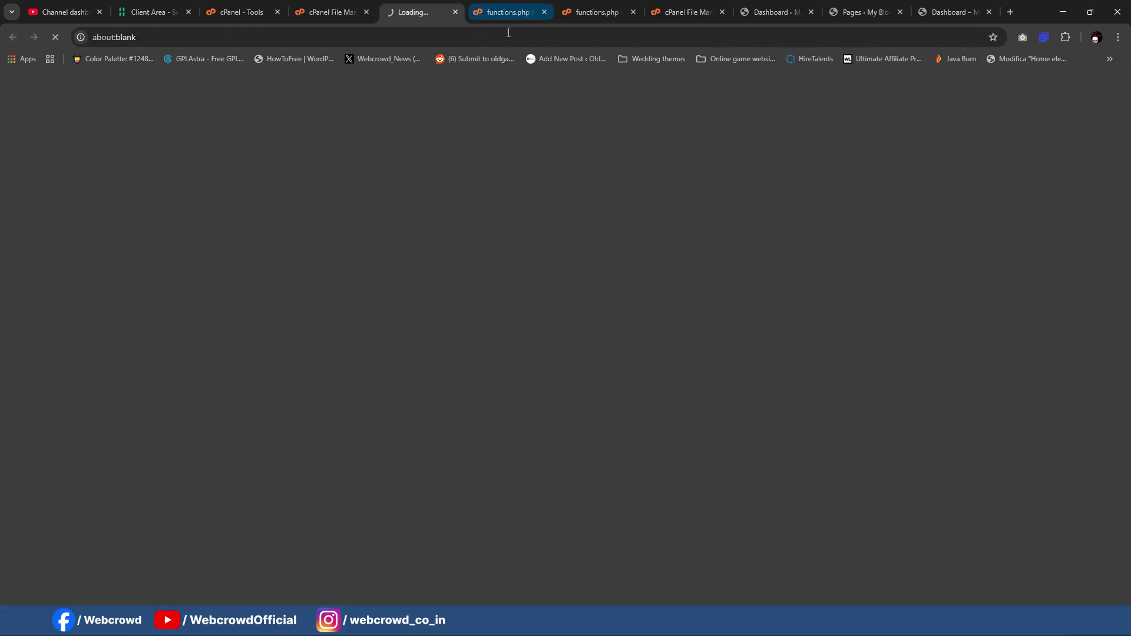
left_click(504, 7)
key("ctrl+a")
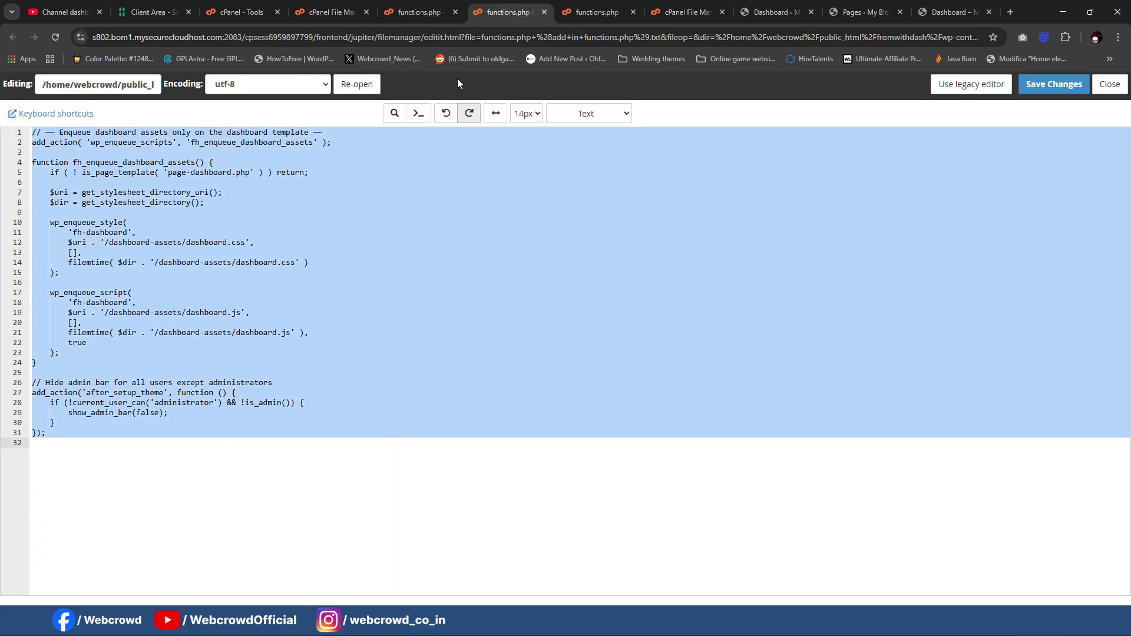
Step: Paste the snippet into the theme's functions.php after line 1198 and save
left_click(416, 12)
left_click(454, 323)
scroll(1030, 188, "down", 1)
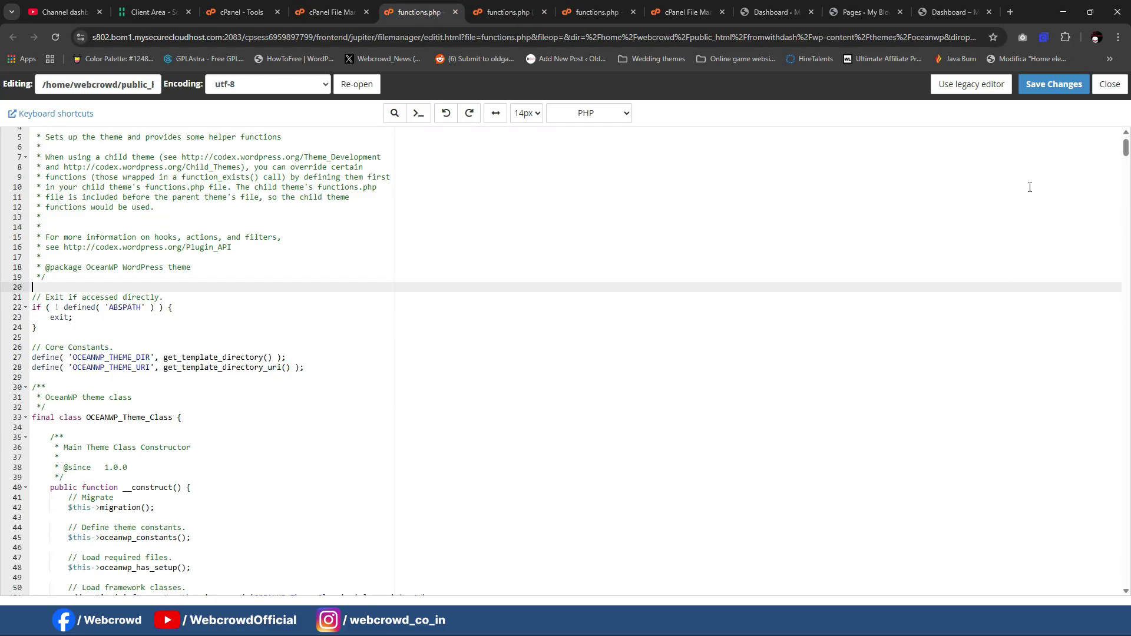
left_click_drag(1126, 147, 1125, 574)
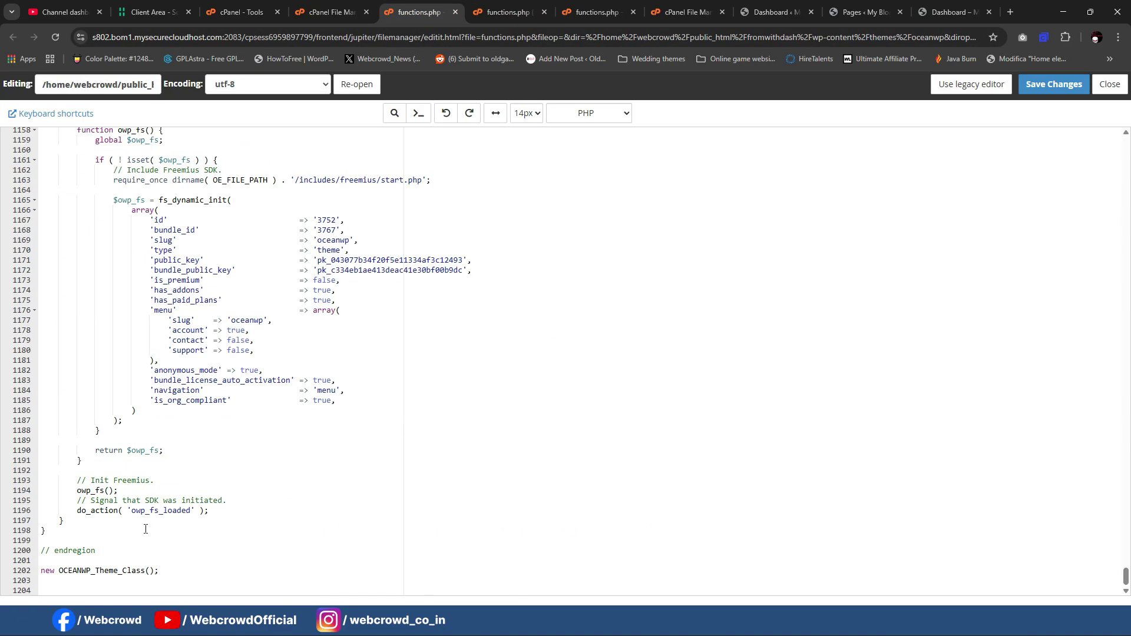
left_click(91, 512)
left_click(82, 531)
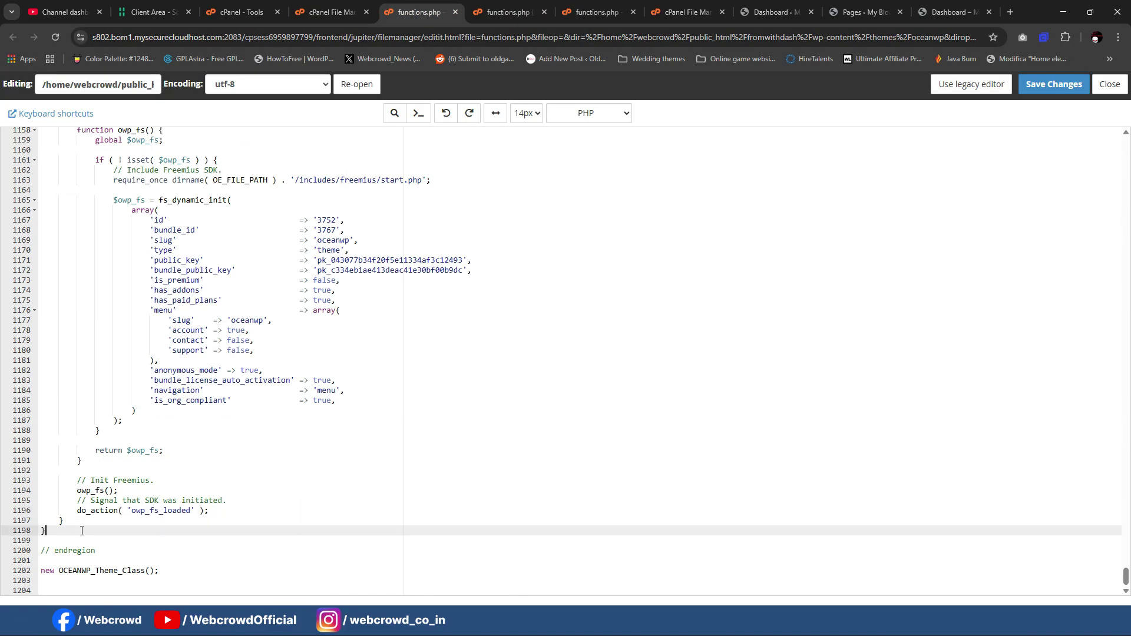
type("// —— Enqueue dashboard assets only on the dashboard template —— add_action( 'wp_enqueue_scripts', 'fh_enqueue_dashboard_assets' );  function fh_enqueue_dashboard_assets() {     if ( ! is_page_template( 'page-dashboard.php' ) ) return;      $uri = get_stylesheet_directory_uri();     $dir = get_stylesheet_directory();      wp_enqueue_style(         'fh-dashboard',         $uri . '/dashboard-assets/dashboard.css',         [],         filemtime( $dir . '/dashboard-assets/dashboard.css' )     );      wp_enqueue_script(         'fh-dashboard',         $uri . '/dashboard-assets/dashboard.js',         [],         filemtime( $dir . '/dashboard-assets/dashboard.js' ),         true     ); }  // Hide admin bar for all users except administrators add_action('after_setup_theme', function () {     if (!current_user_can('administrator') && !is_admin()) {         show_admin_bar(false);     } });")
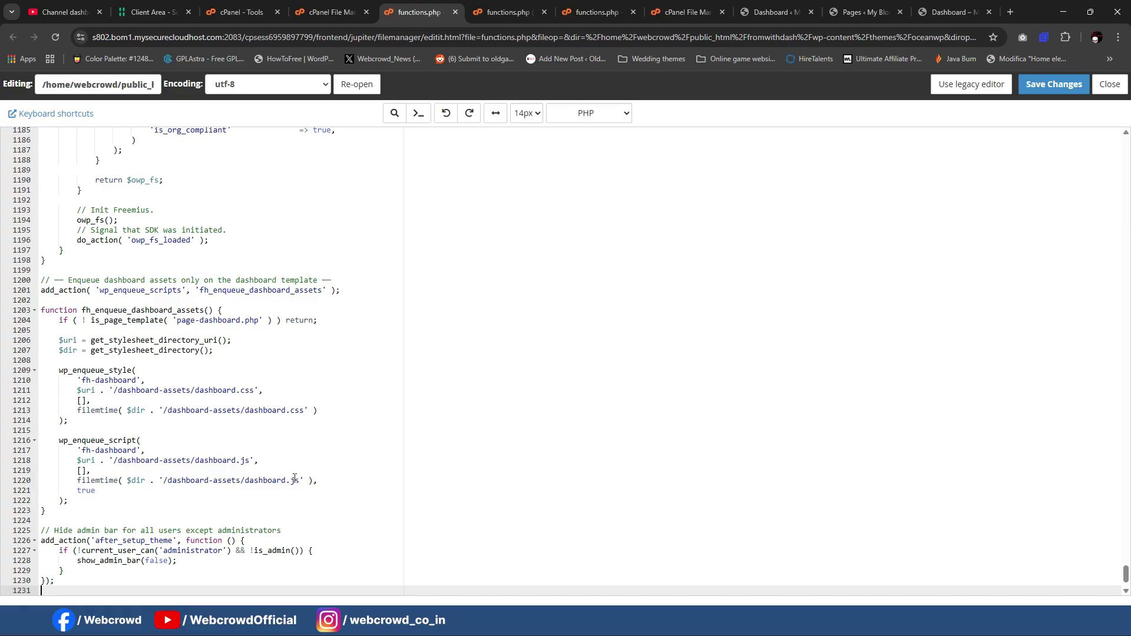
left_click(1058, 86)
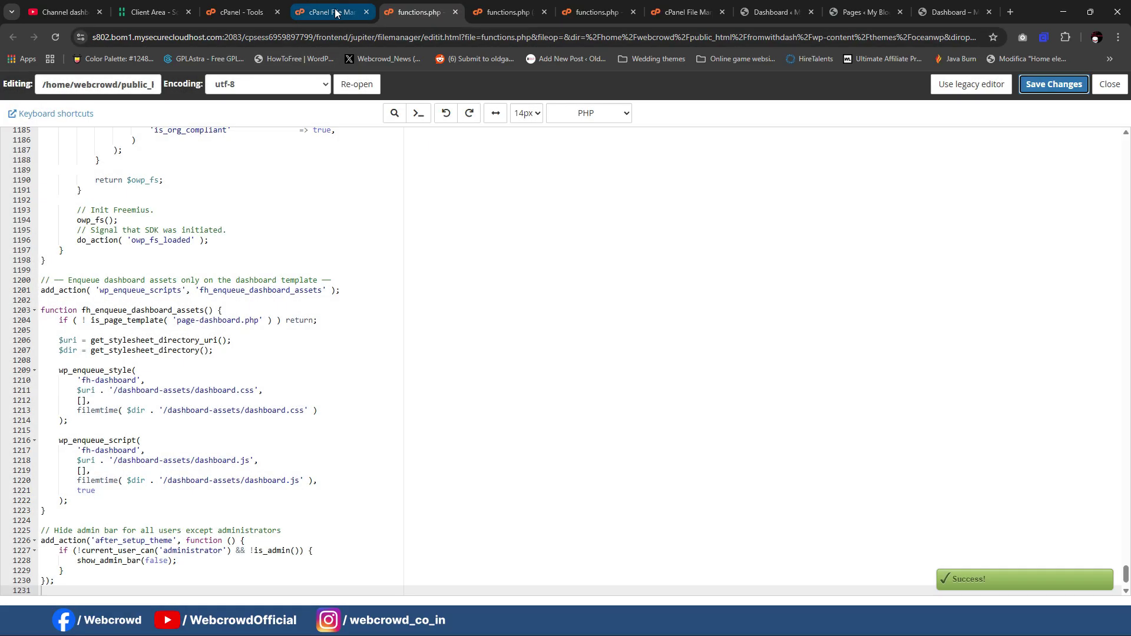
left_click(333, 12)
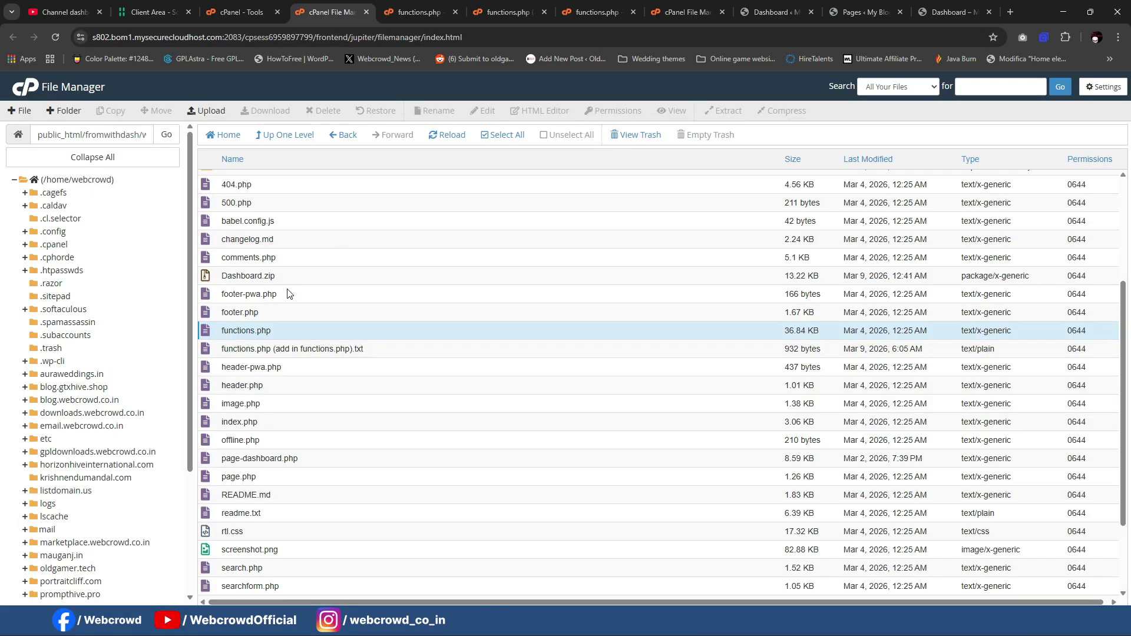
left_click(236, 403)
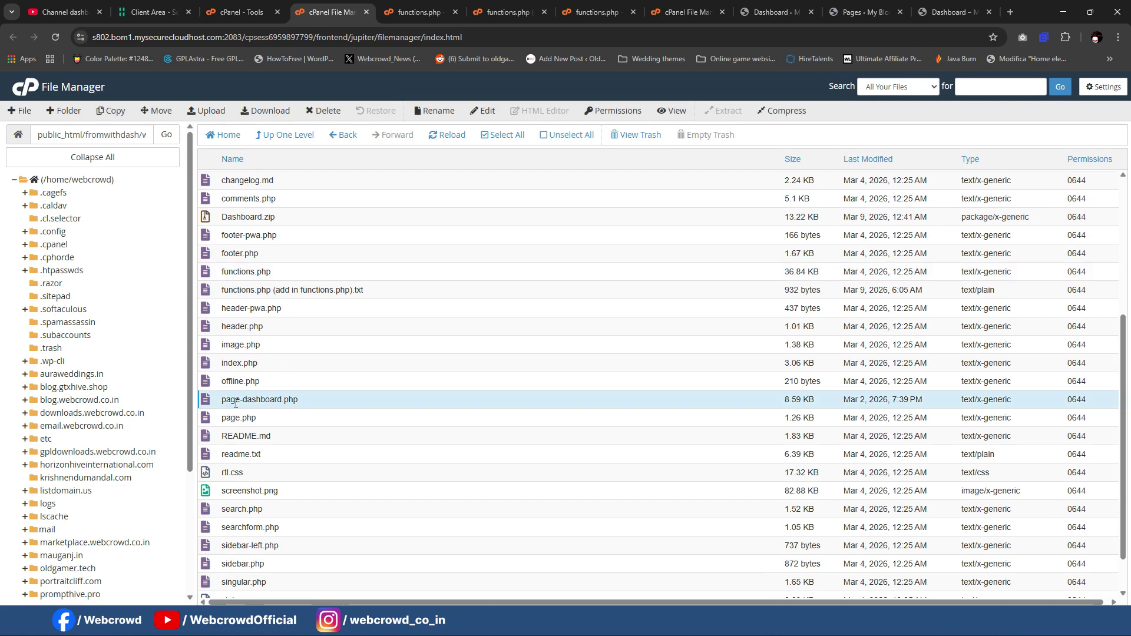
right_click(235, 406)
left_click(269, 448)
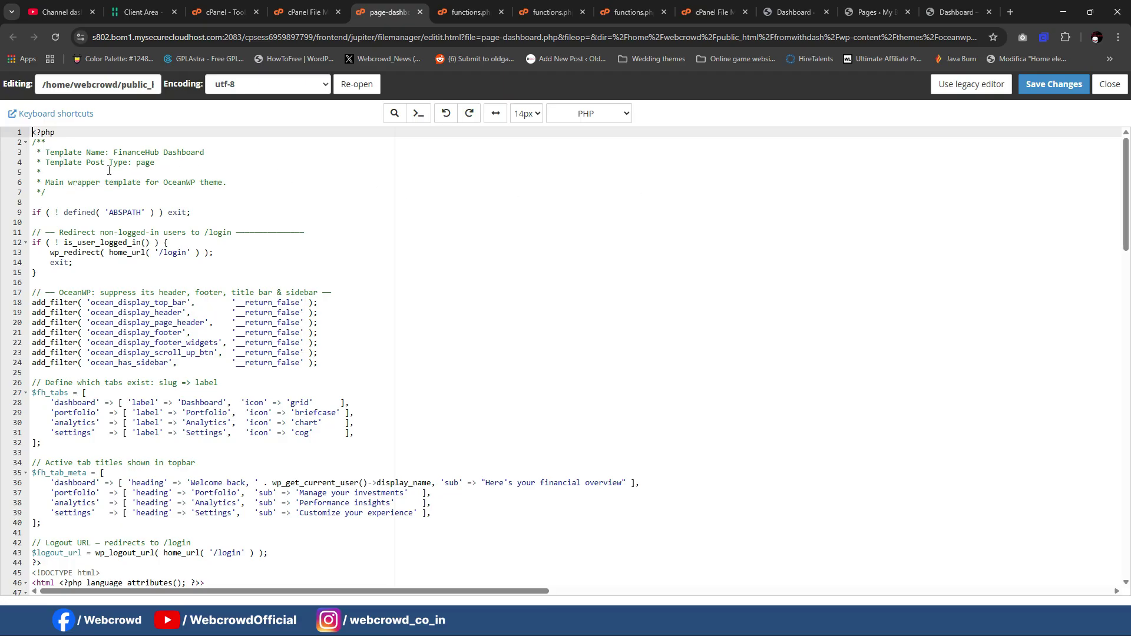
left_click_drag(115, 154, 205, 153)
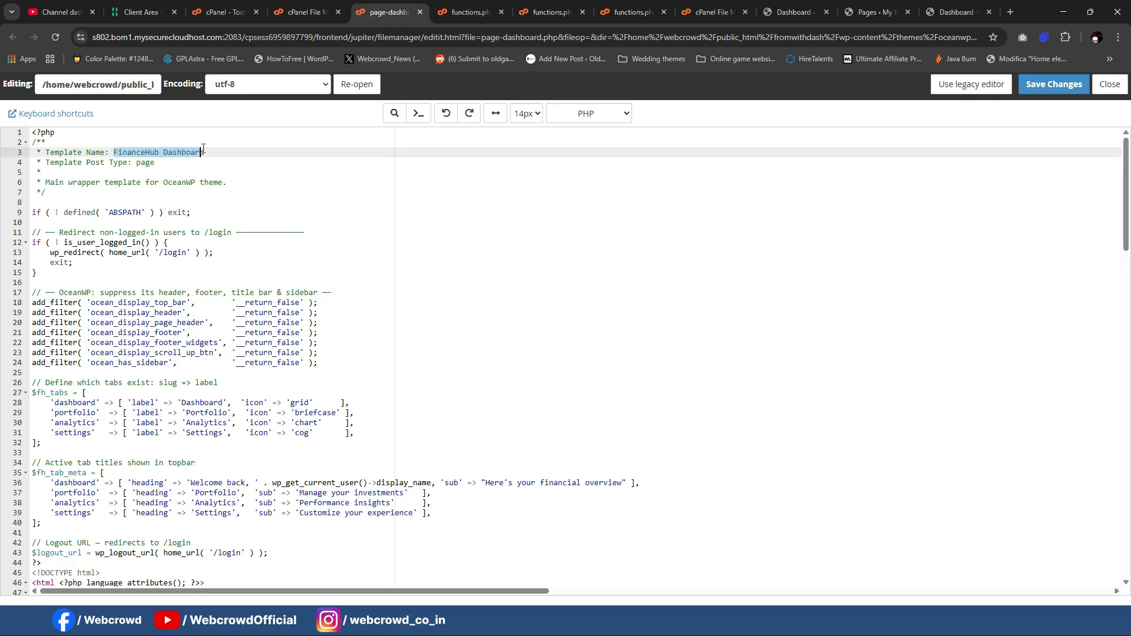
left_click(264, 199)
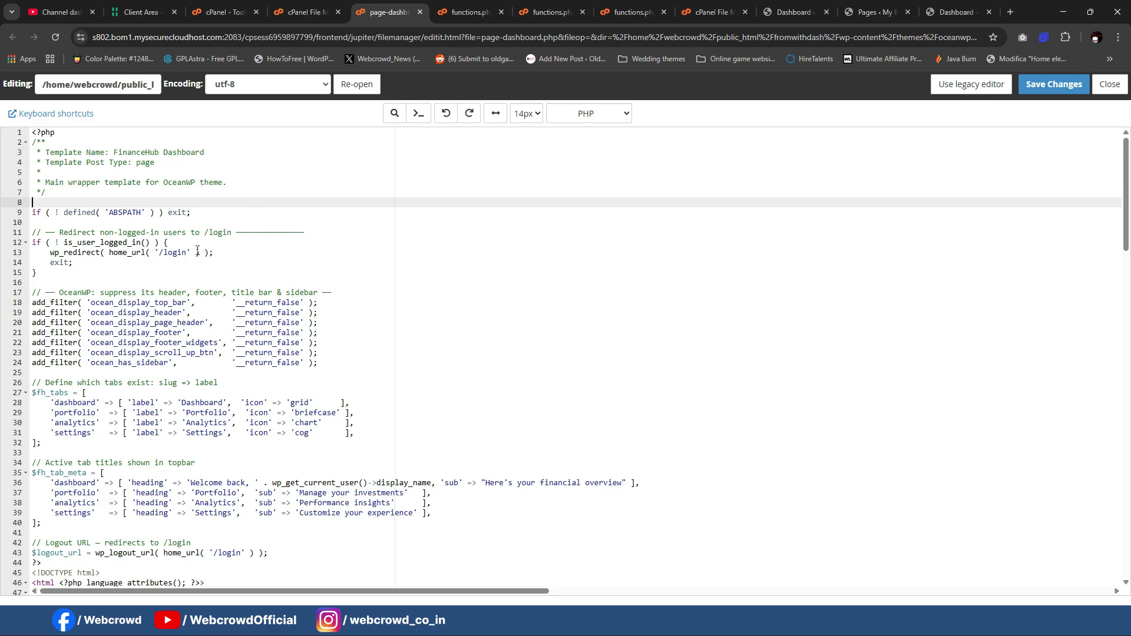
scroll(1129, 218, "down", 2)
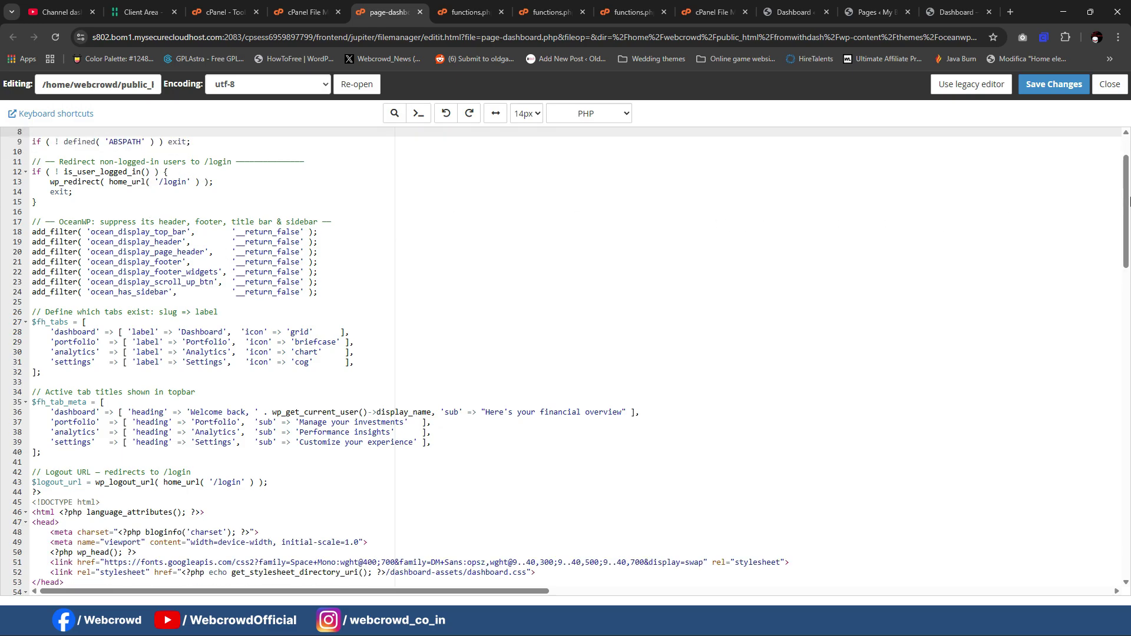
left_click_drag(1126, 233, 1126, 195)
left_click(422, 13)
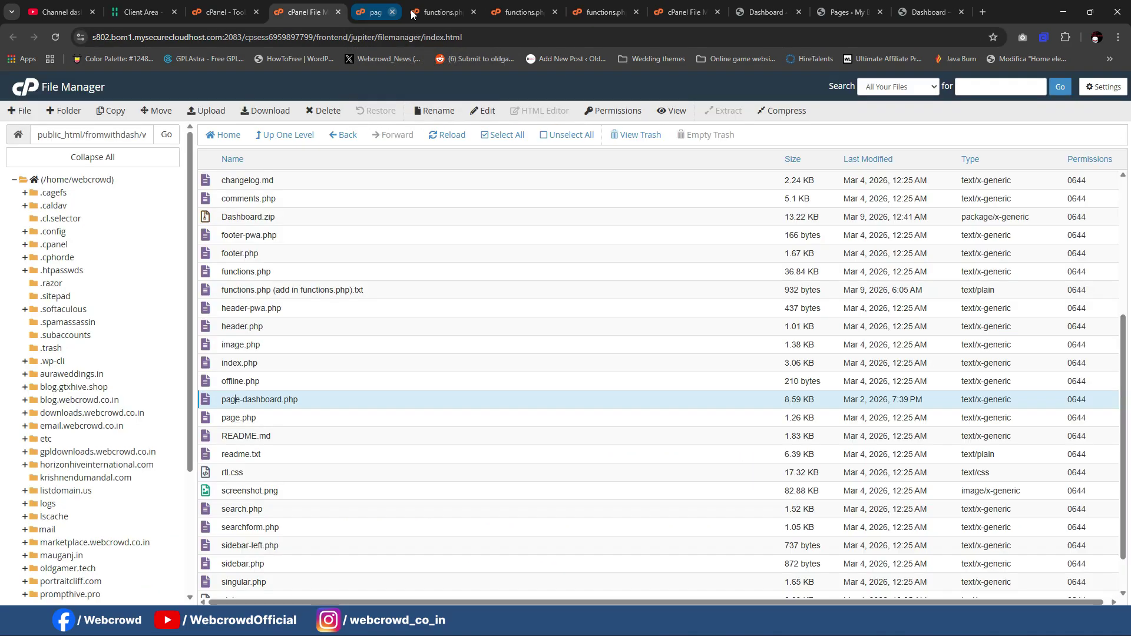
scroll(513, 324, "up", 4)
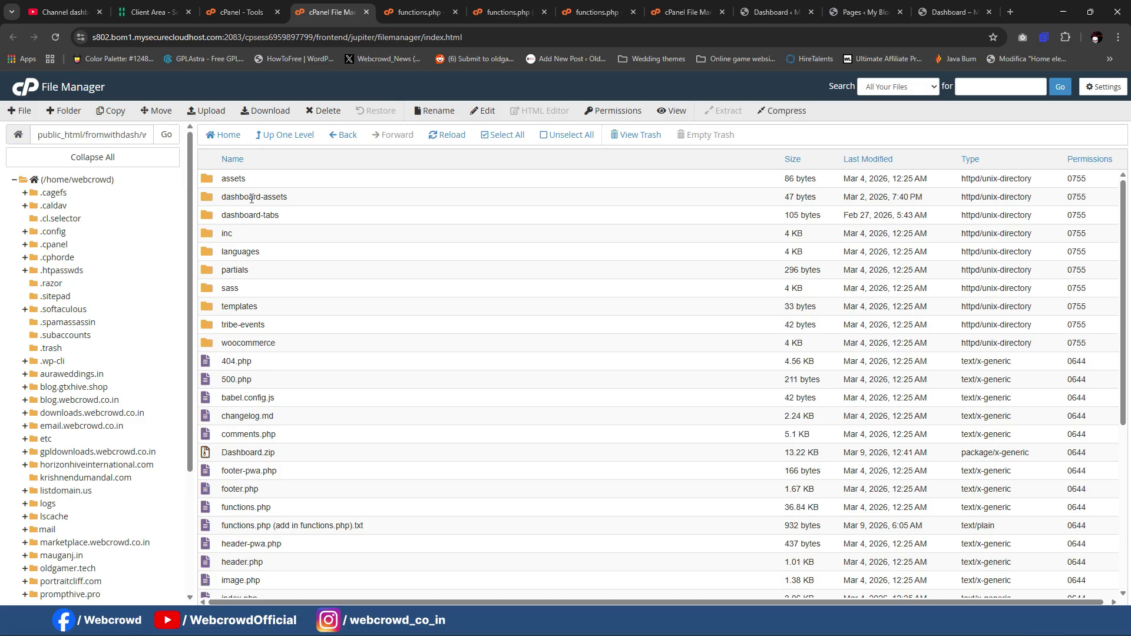
left_click(250, 215)
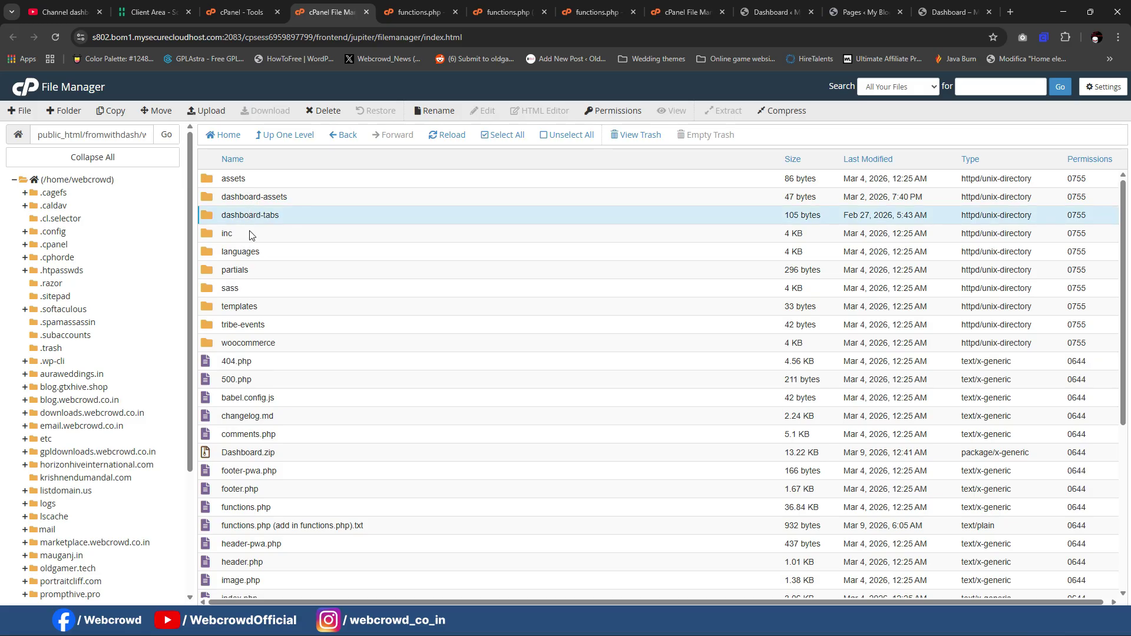
scroll(250, 235, "down", 5)
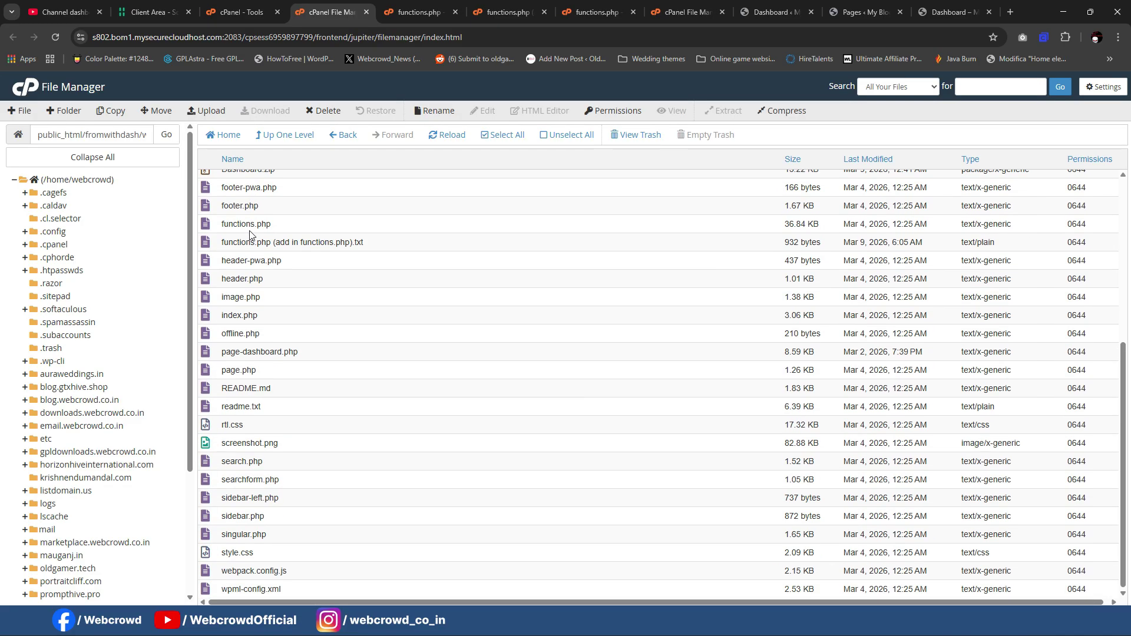
scroll(380, 342, "up", 5)
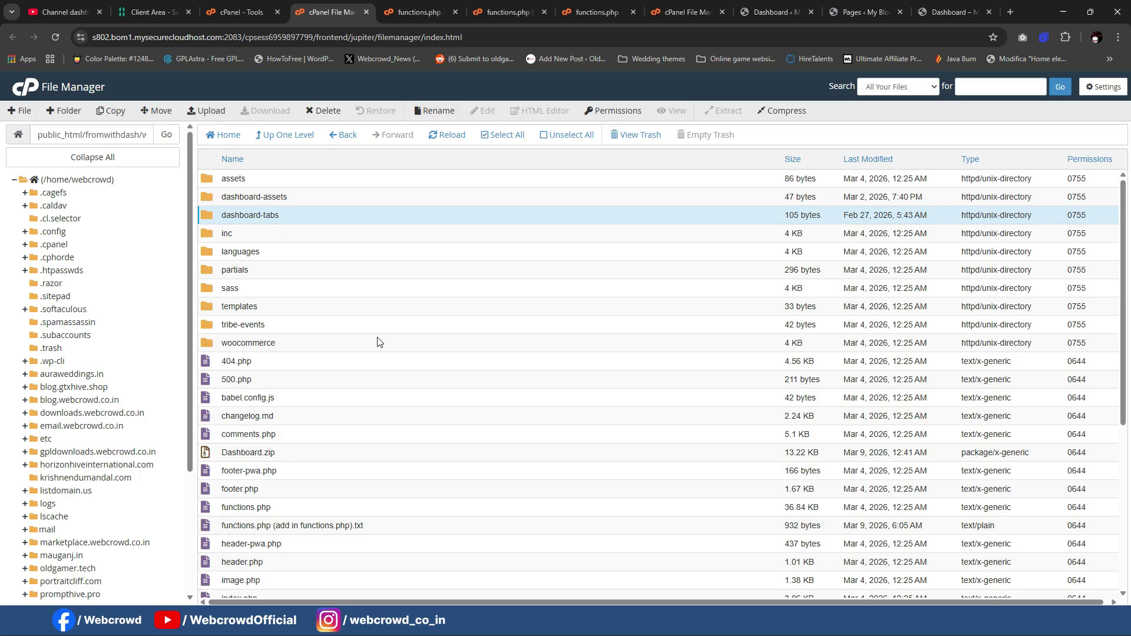
Step: Start a new WordPress page in a separate tab titled 'Dashboard'
left_click(303, 233)
left_click(306, 197)
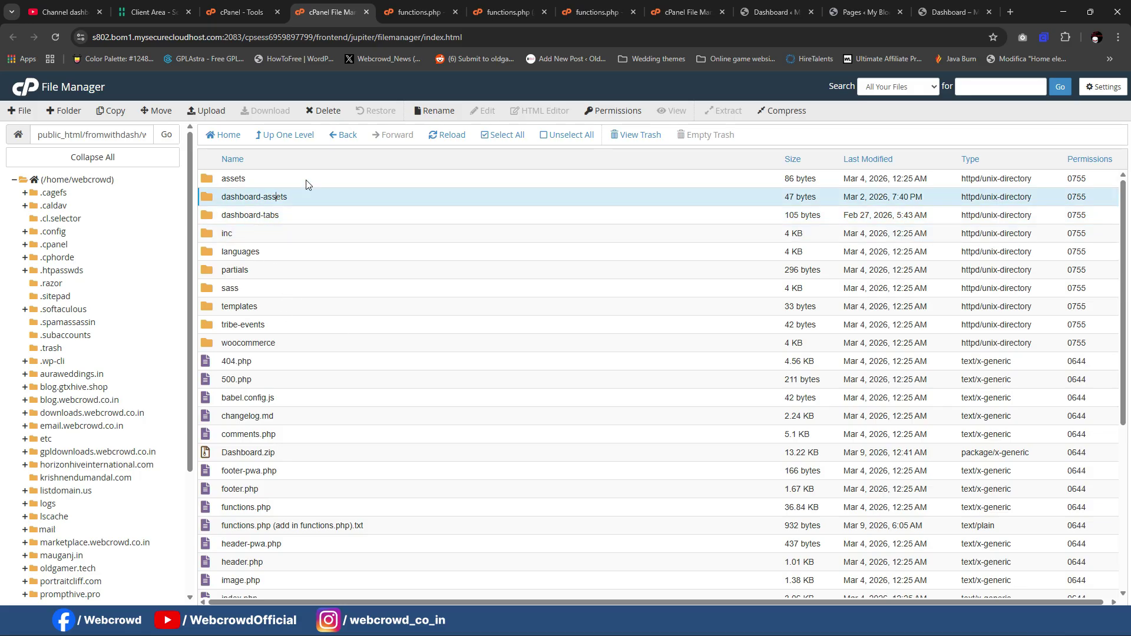
left_click(769, 12)
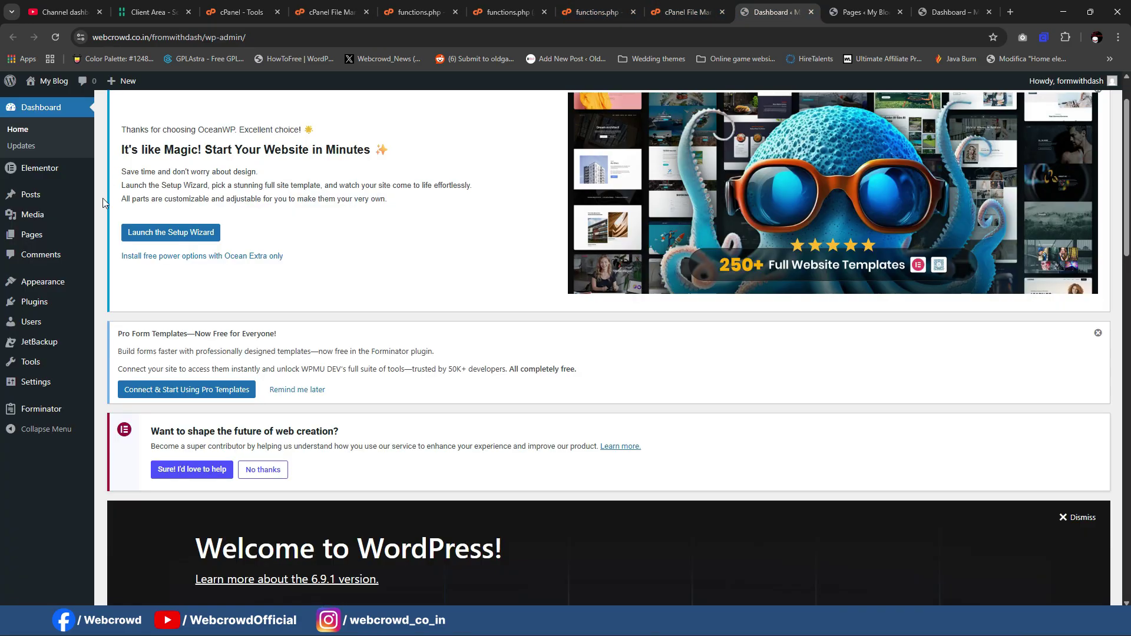
mouse_move(32, 234)
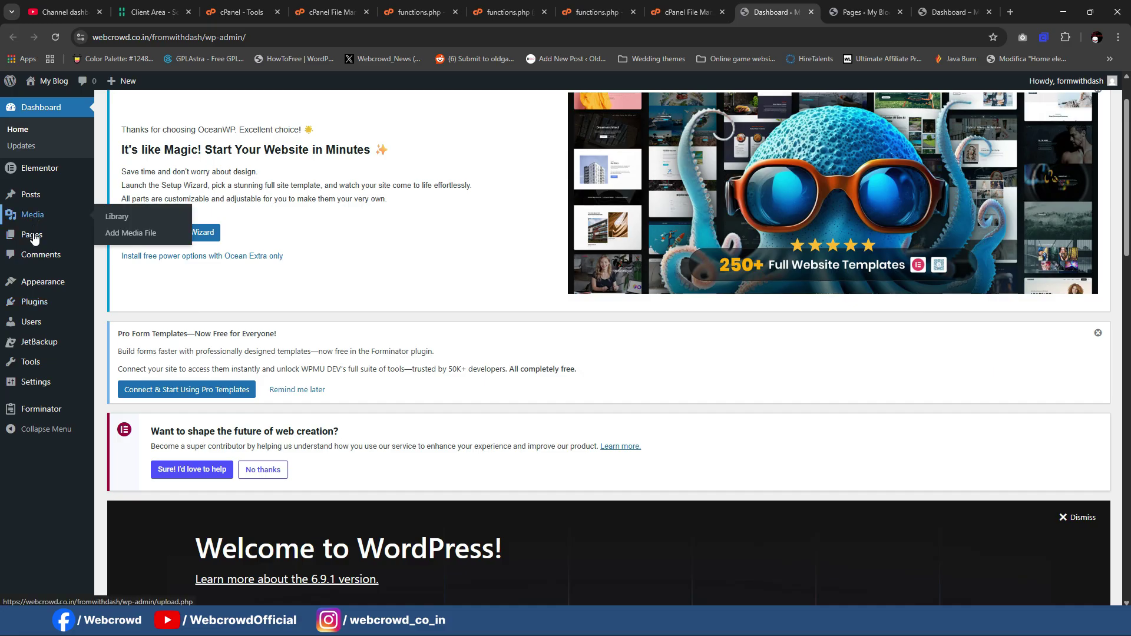
middle_click(121, 253)
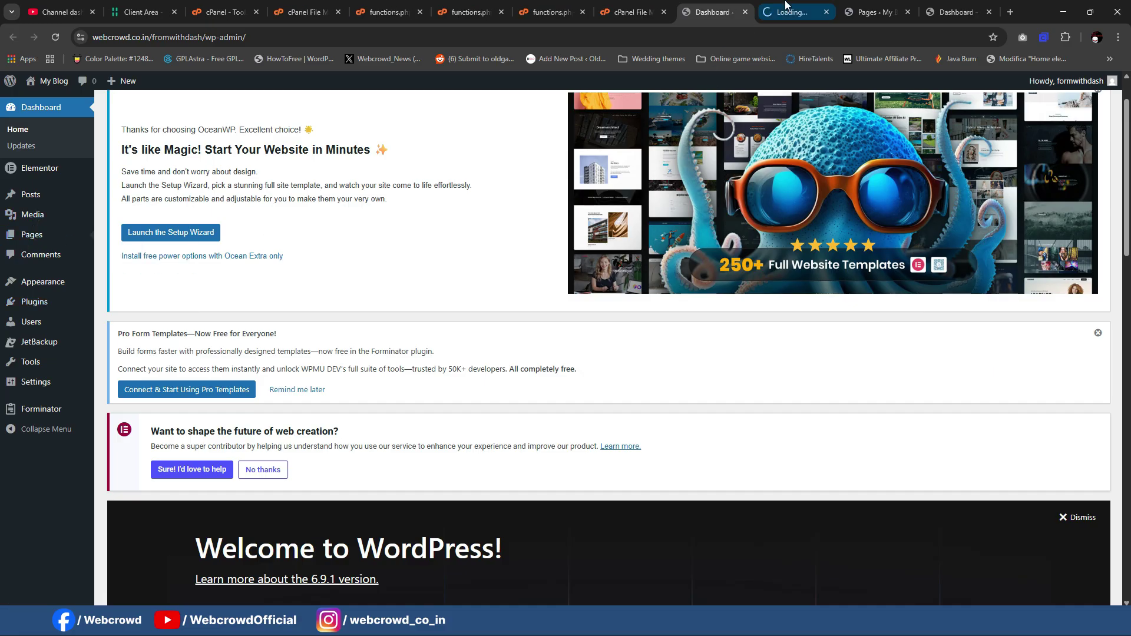
key("ctrl+Tab")
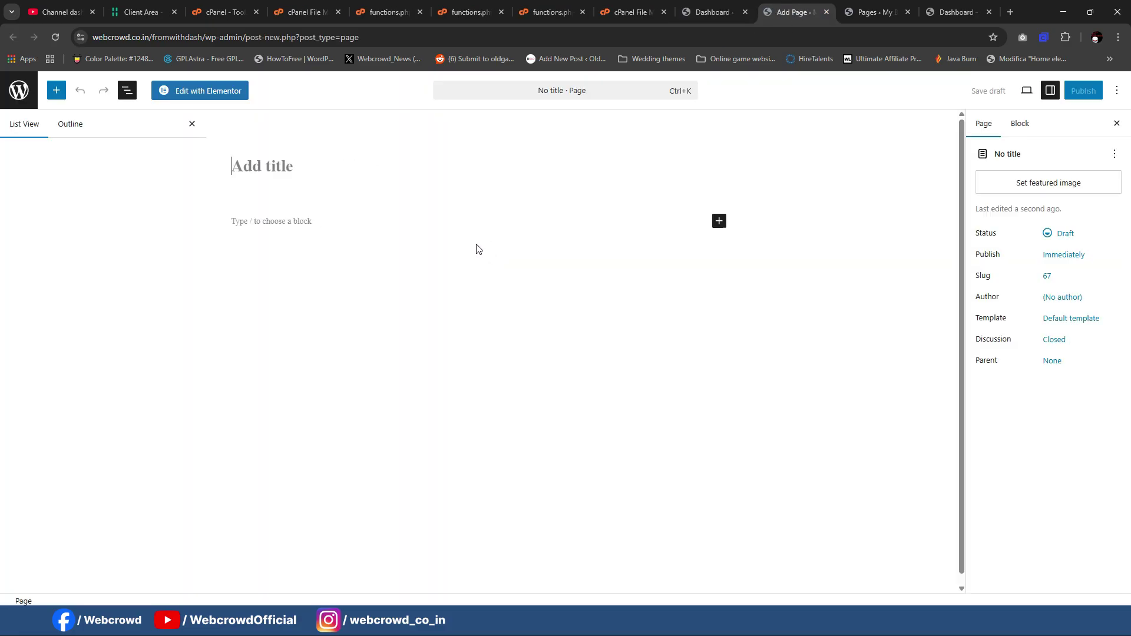
type("Das")
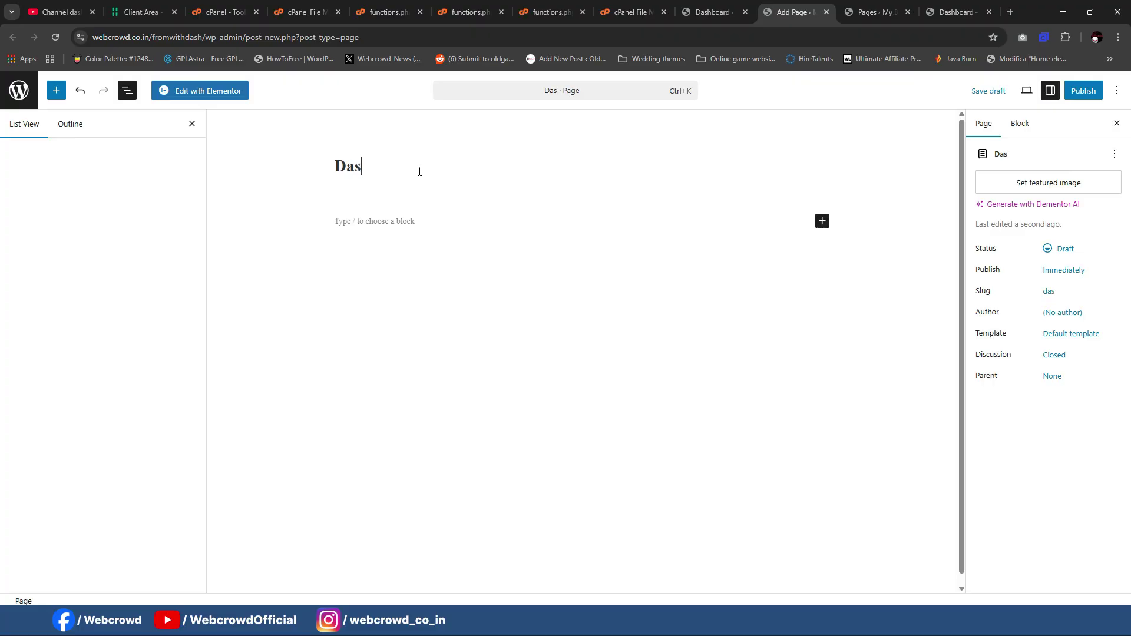
type("hboard")
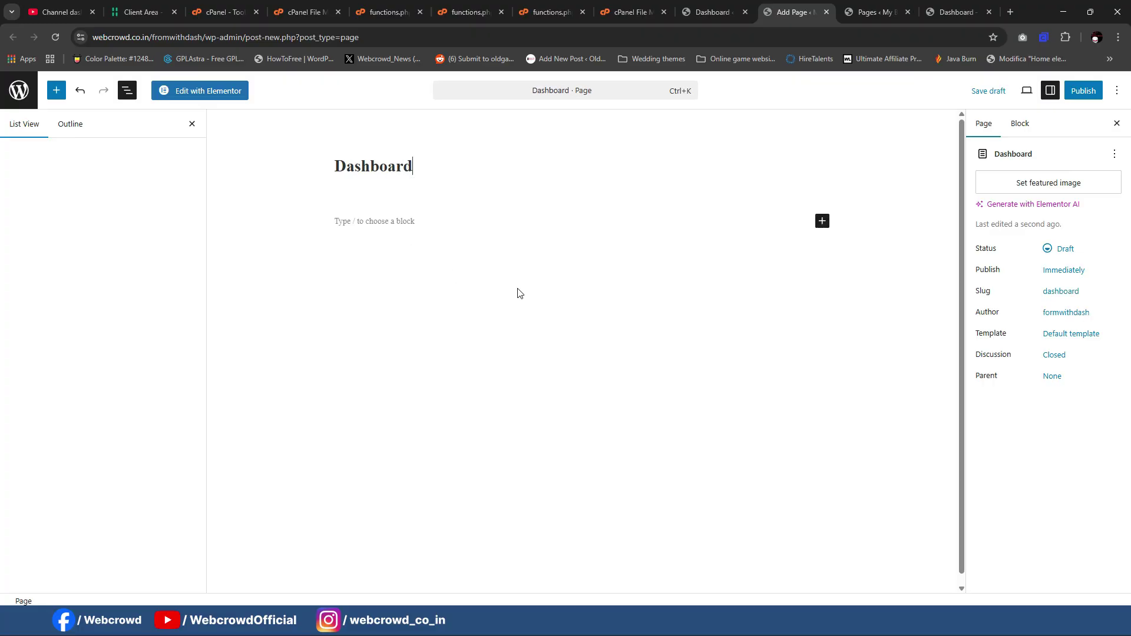
Step: Set the page template to FinanceHub Dashboard, publish, and view the page
left_click(1070, 334)
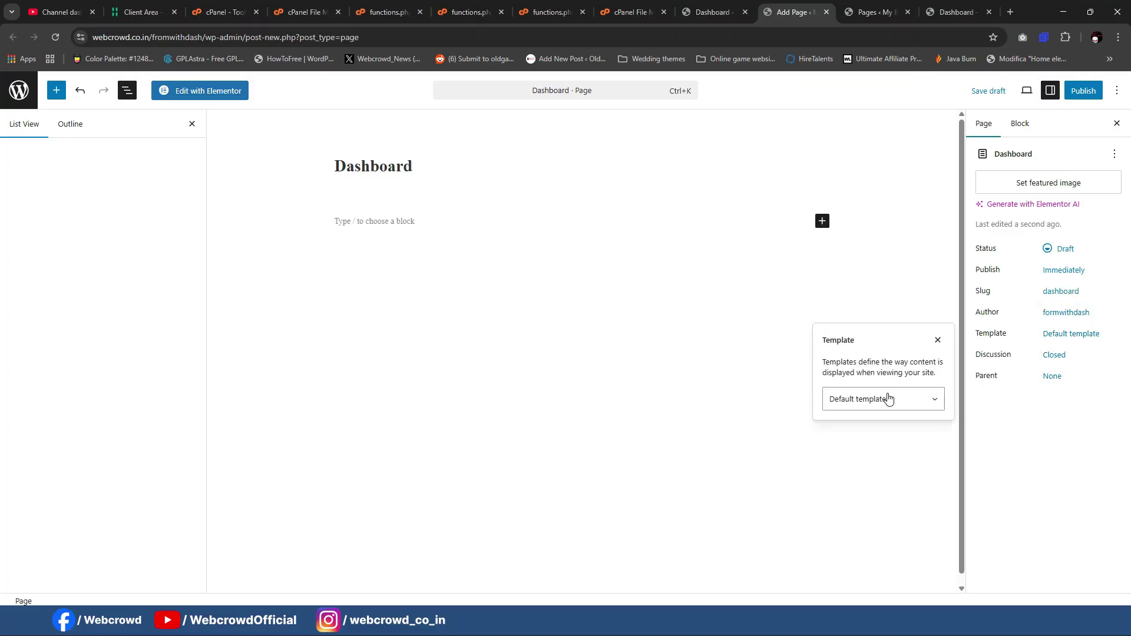
left_click(888, 399)
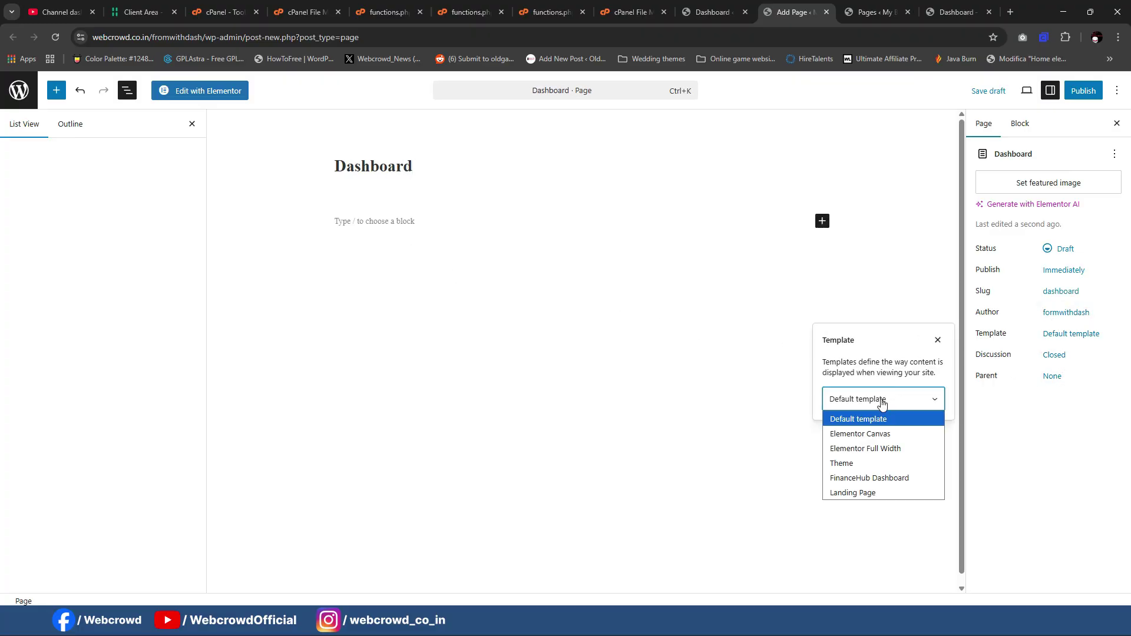
left_click(882, 478)
left_click(1076, 98)
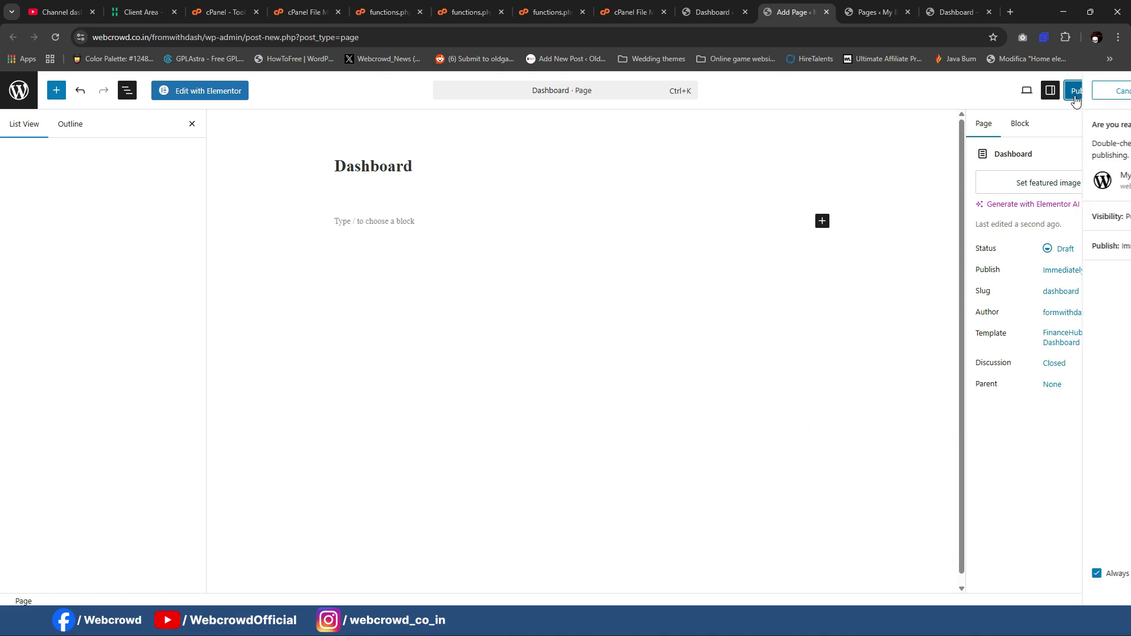
left_click(1077, 98)
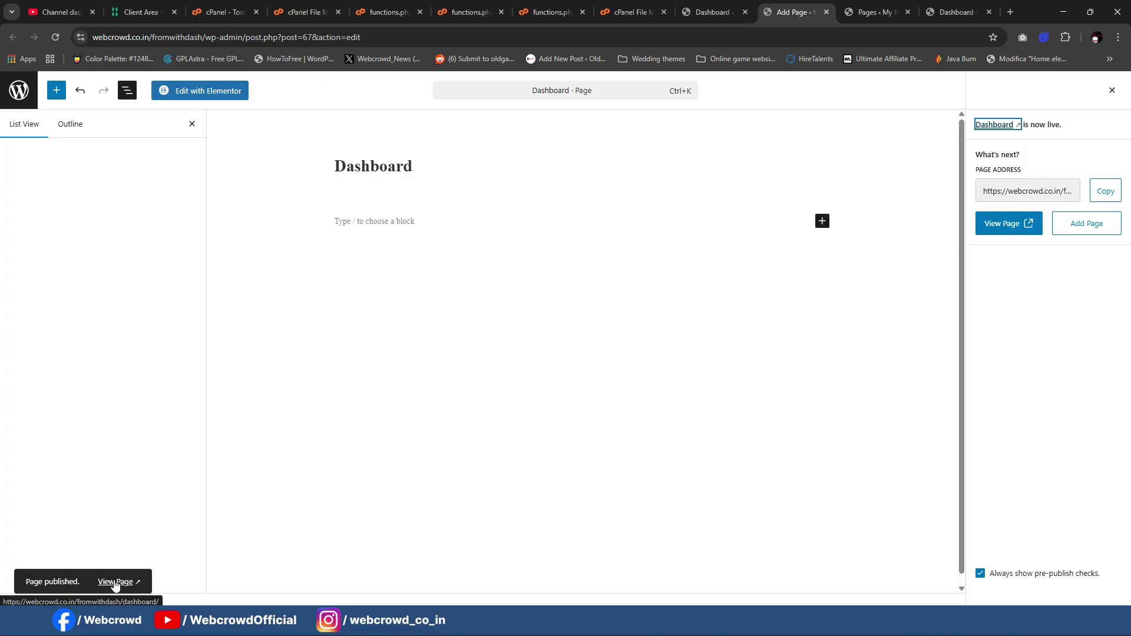
left_click(115, 583)
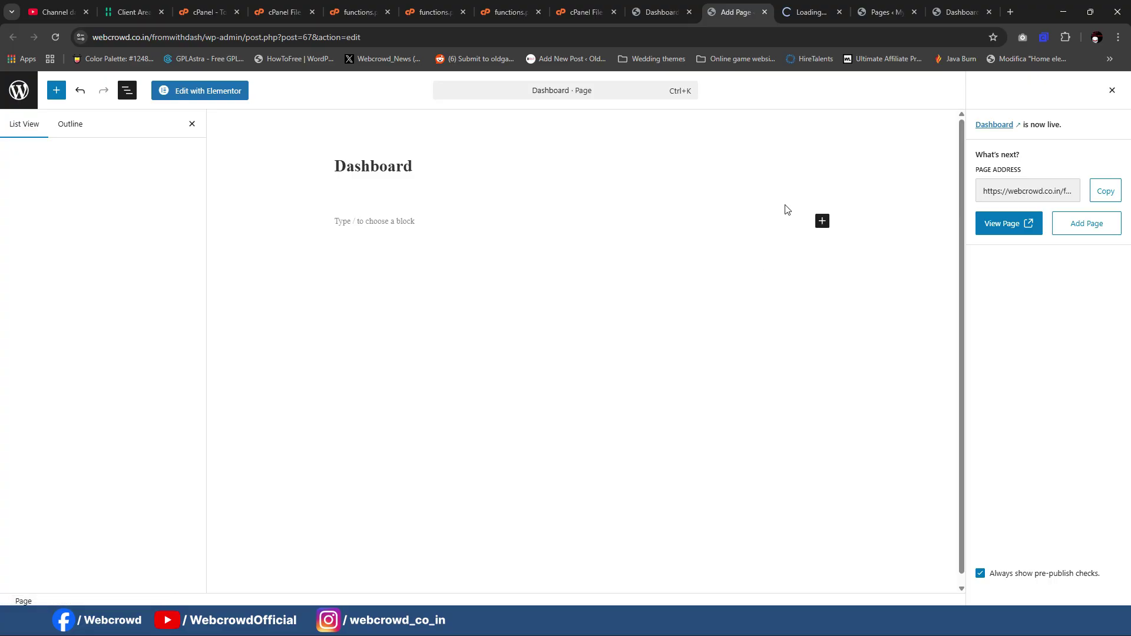
Step: Check the live FinanceHub page's Portfolio, Analytics, Settings and Dashboard sections
left_click(808, 12)
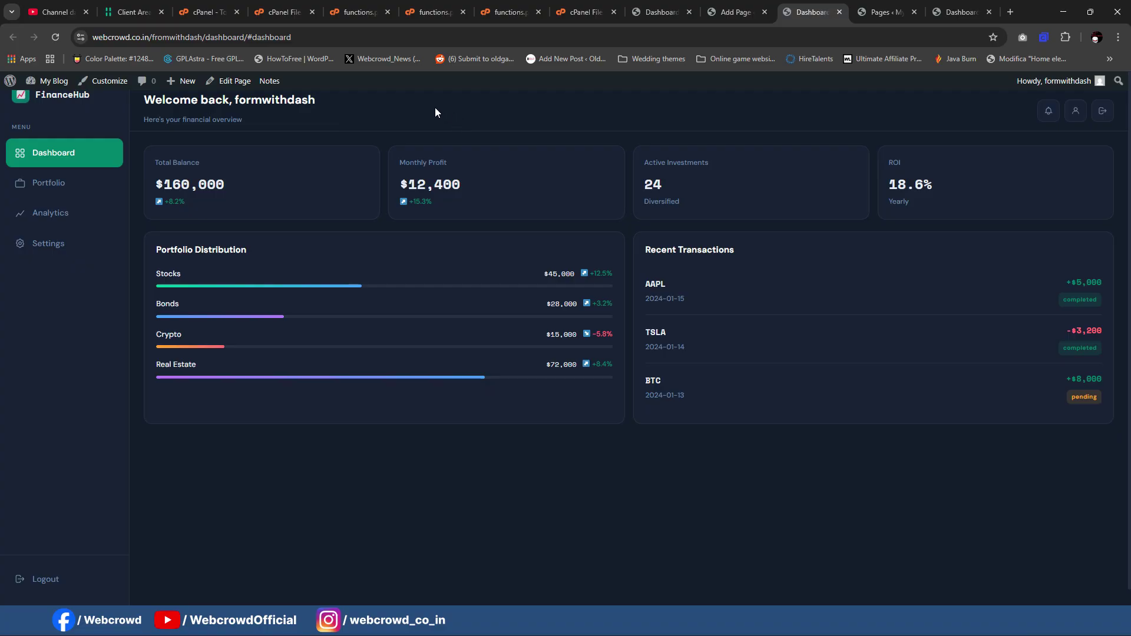
left_click(89, 180)
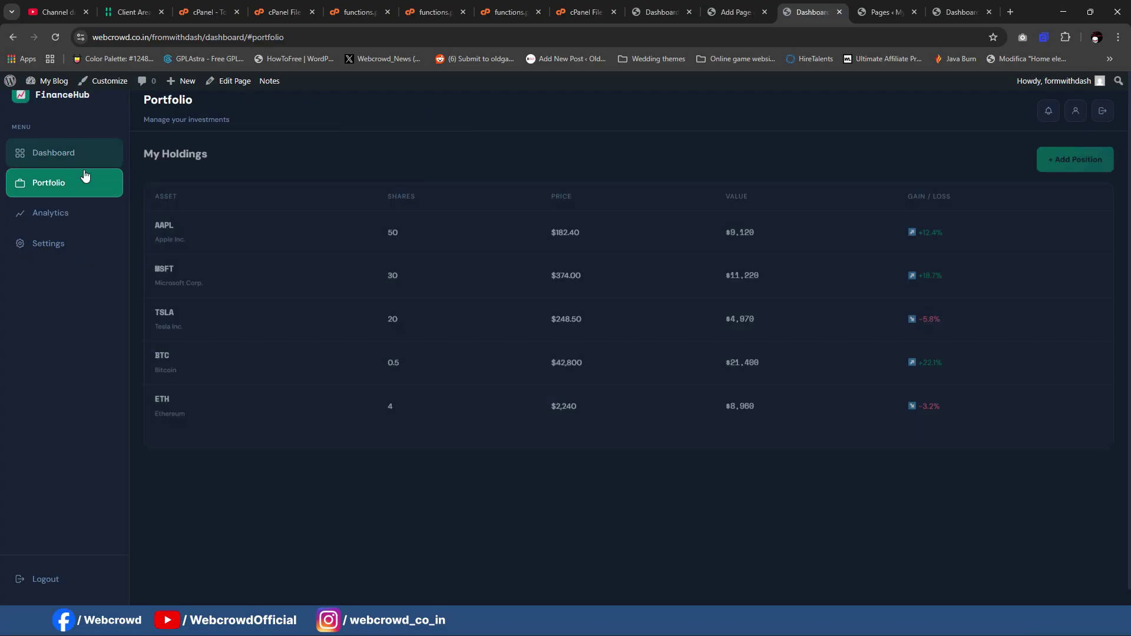
left_click(68, 215)
left_click(68, 247)
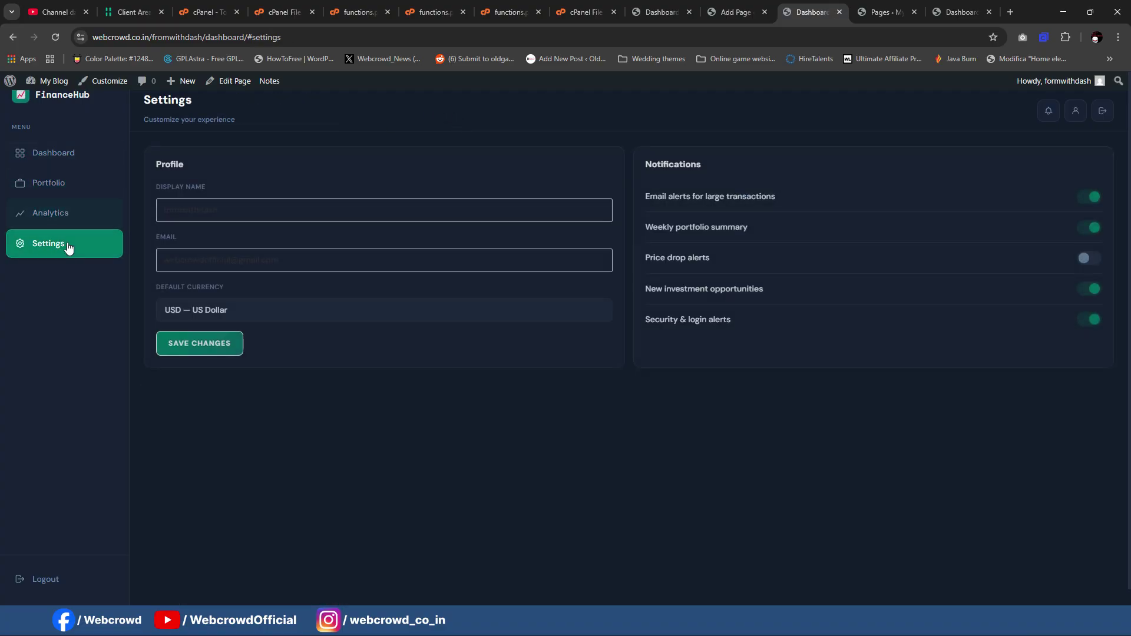
left_click(69, 183)
left_click(65, 156)
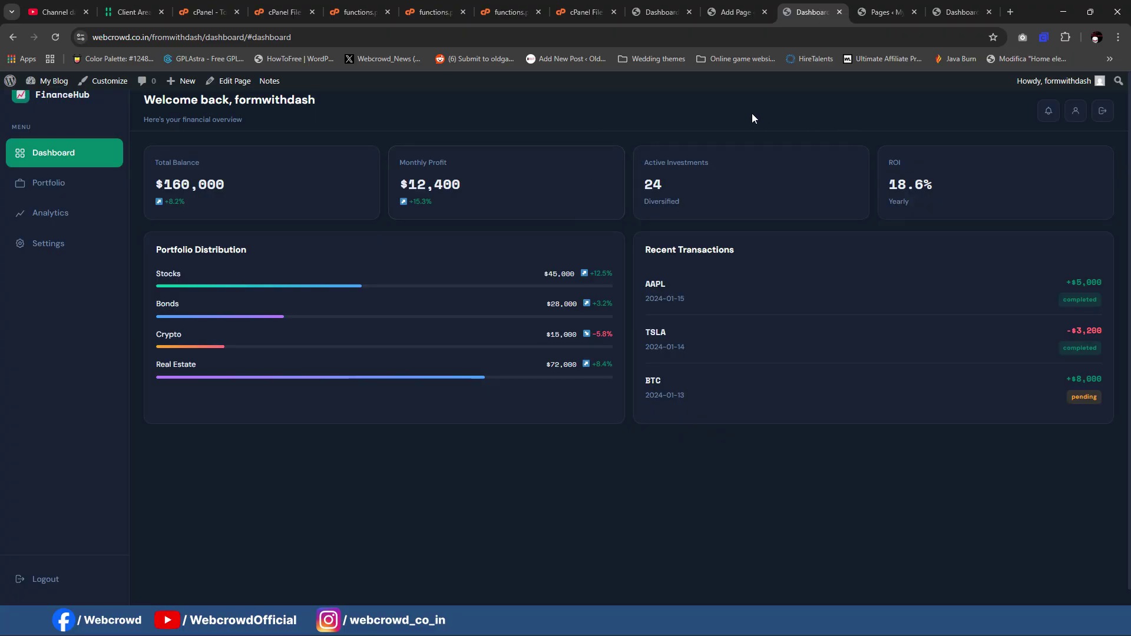
Step: Go to the WordPress admin and open Forminator's forms list
left_click(736, 12)
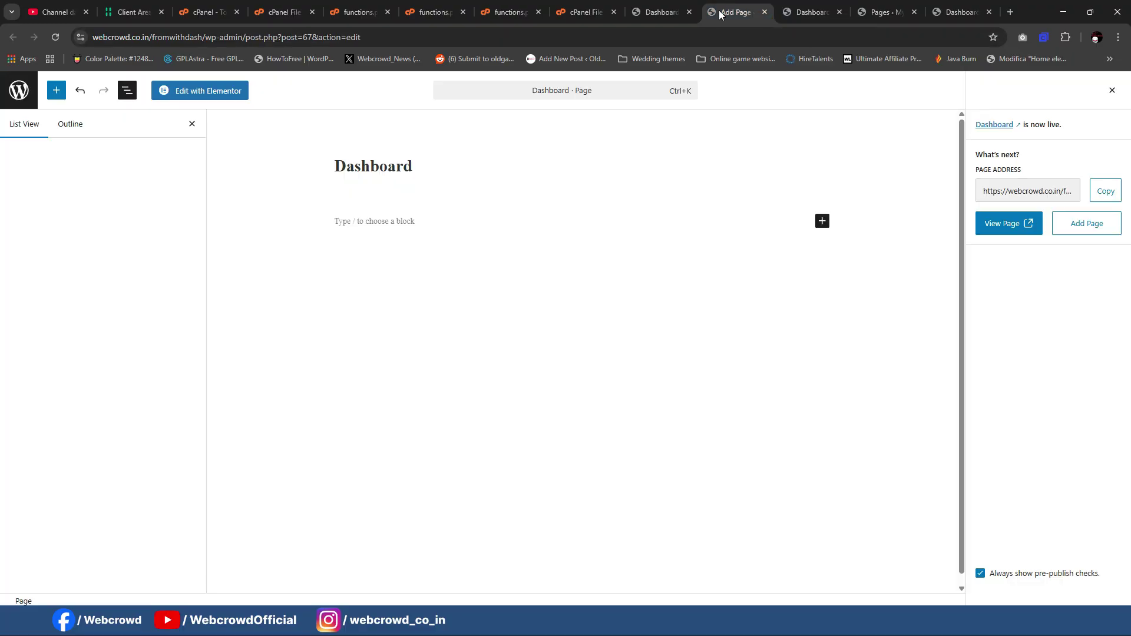
left_click(674, 7)
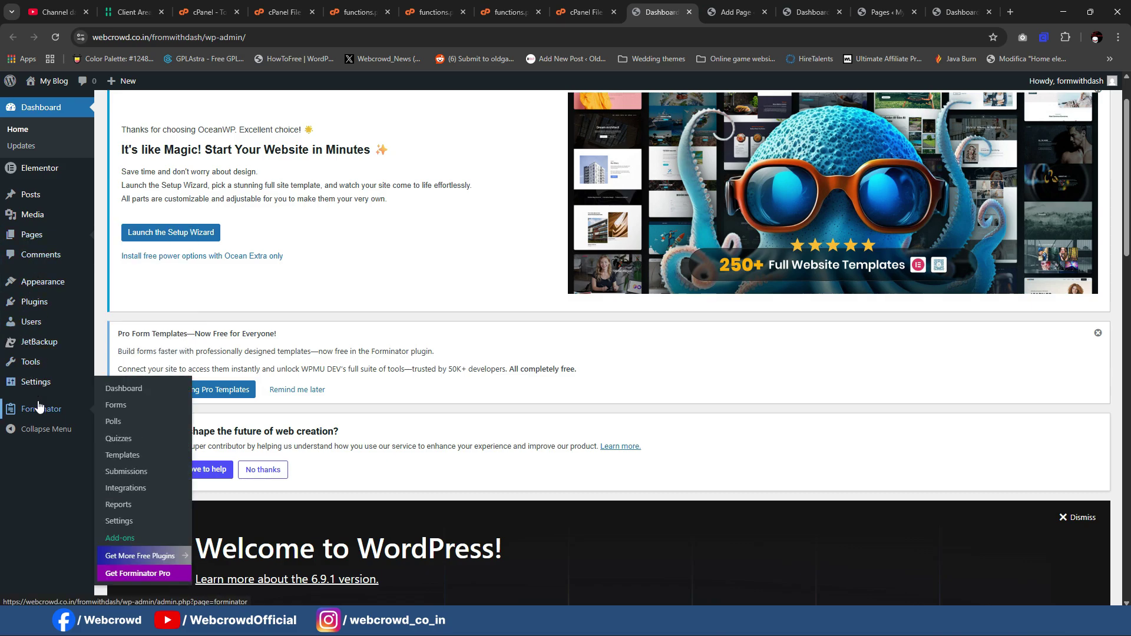
left_click(137, 406)
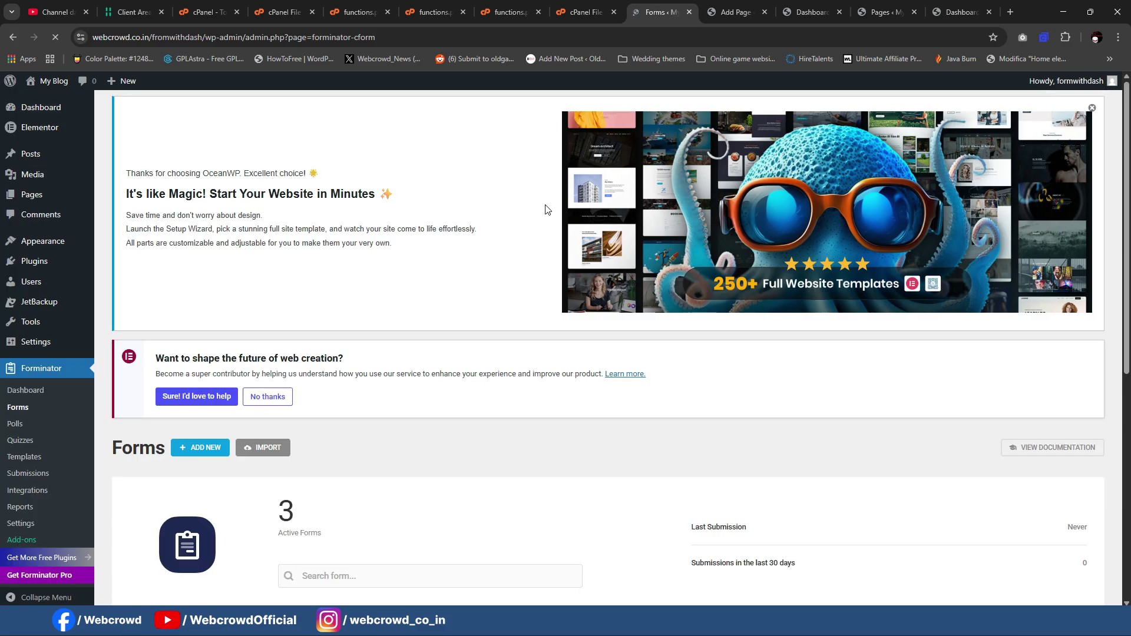
Step: Change the User Registration form's submission behaviour to Redirect user to a URL
scroll(379, 259, "down", 5)
scroll(379, 254, "down", 2)
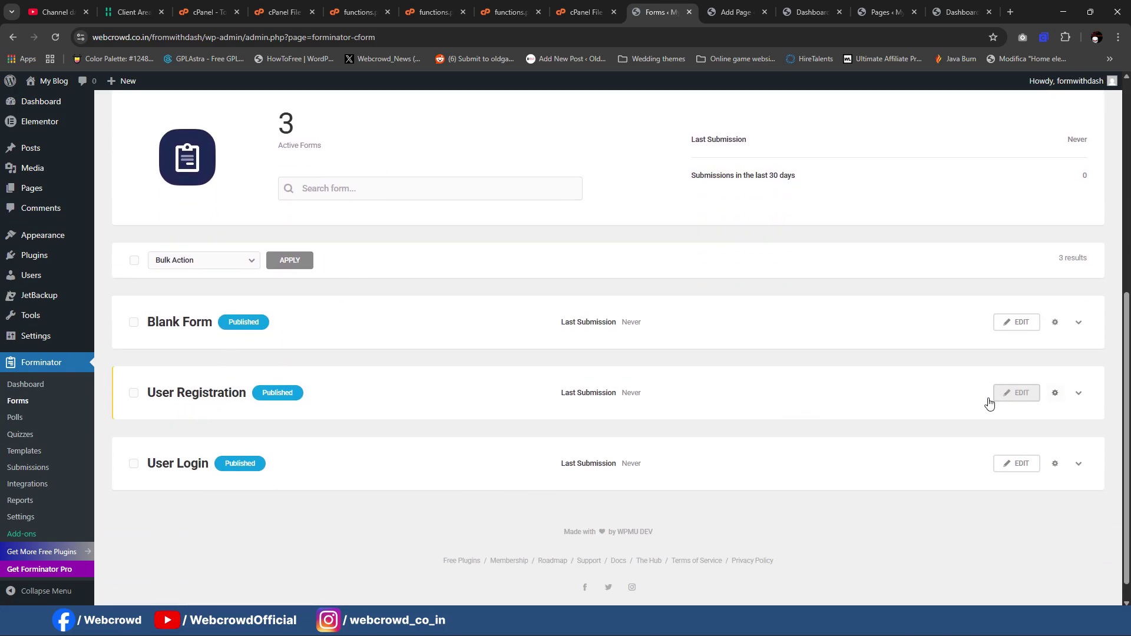
left_click(1030, 399)
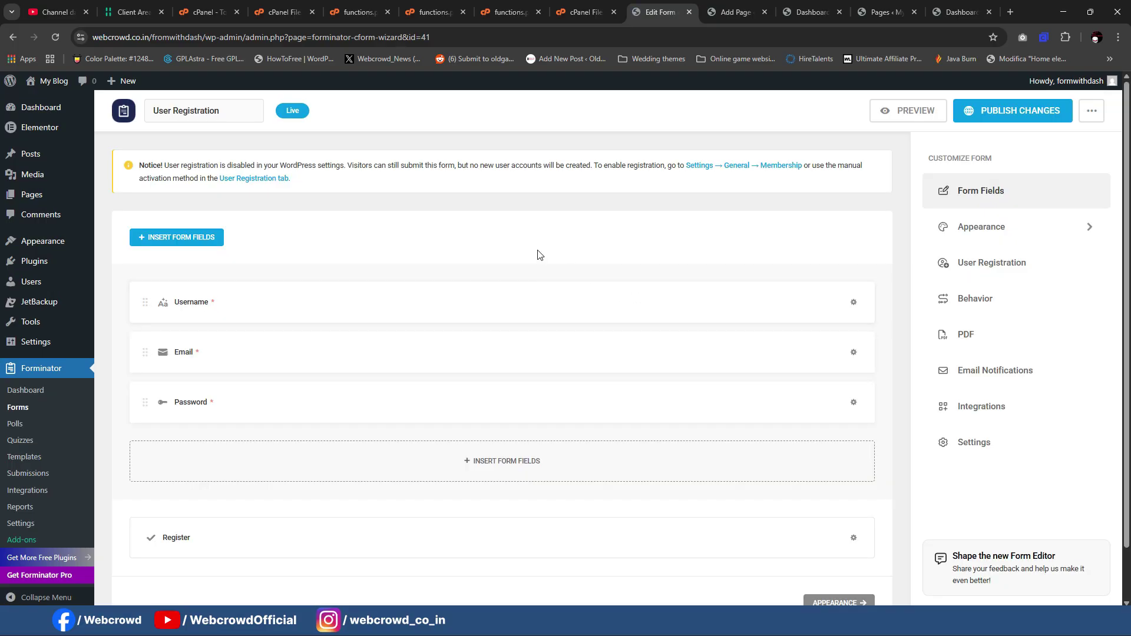
scroll(491, 313, "down", 1)
left_click(960, 301)
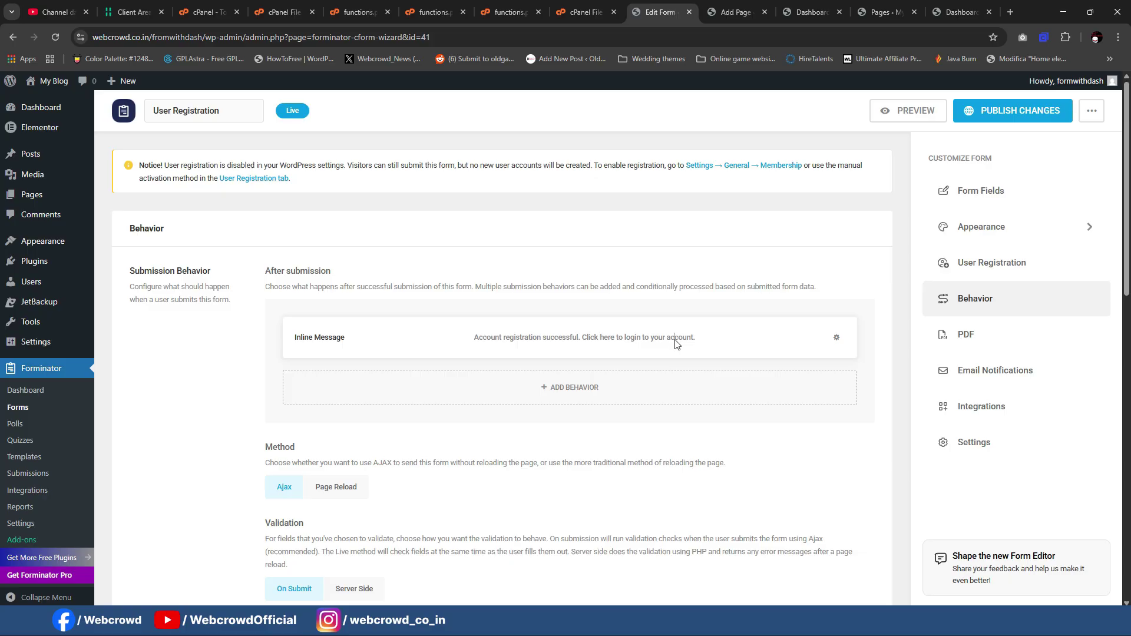
left_click(676, 344)
left_click(552, 289)
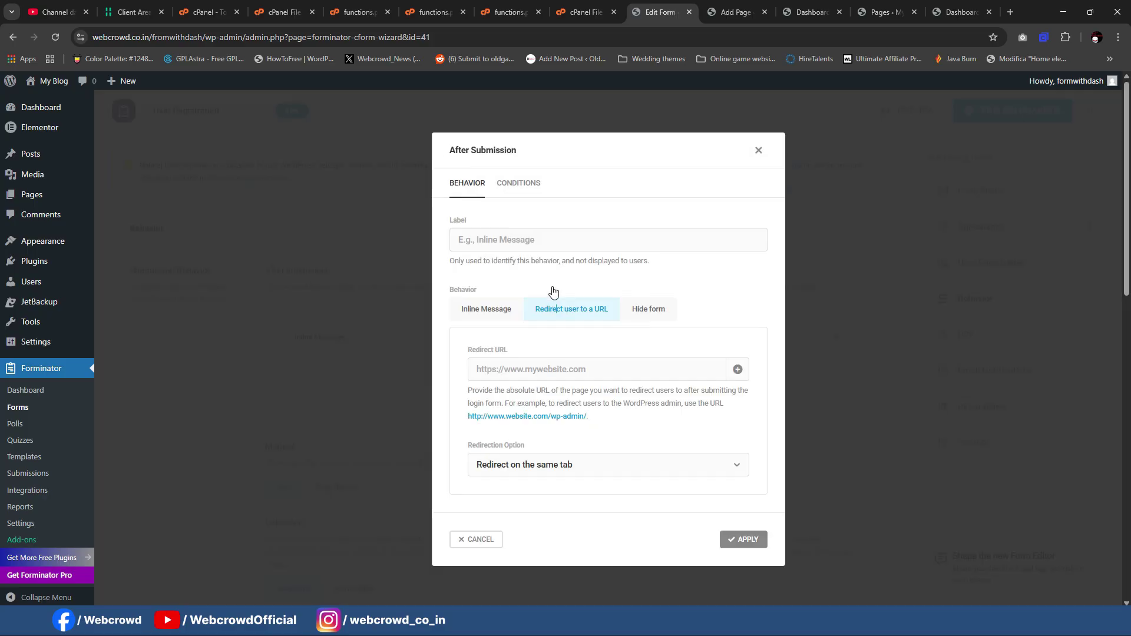
left_click(574, 367)
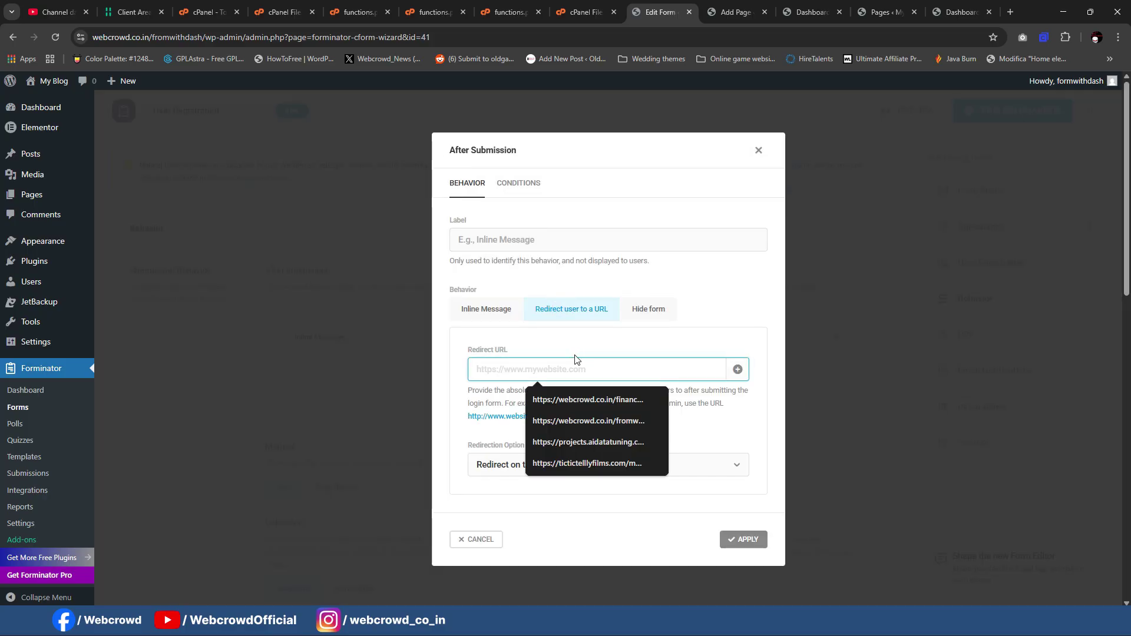
Step: Paste the live dashboard page's URL as the redirect, opening in the same tab
left_click(960, 11)
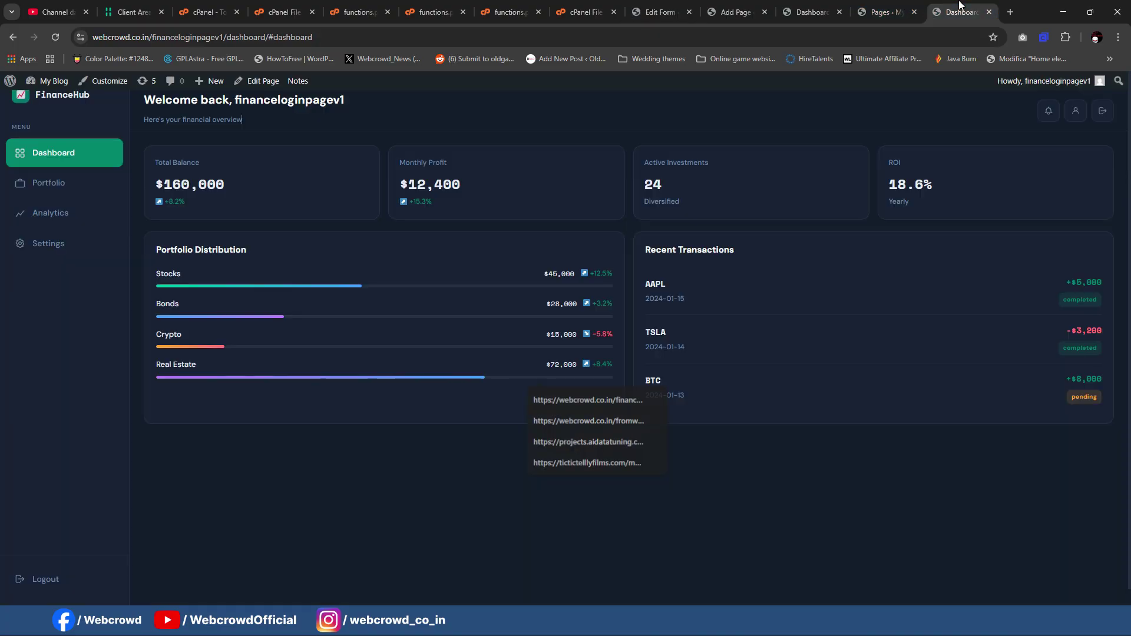
left_click(306, 37)
key("ctrl+c")
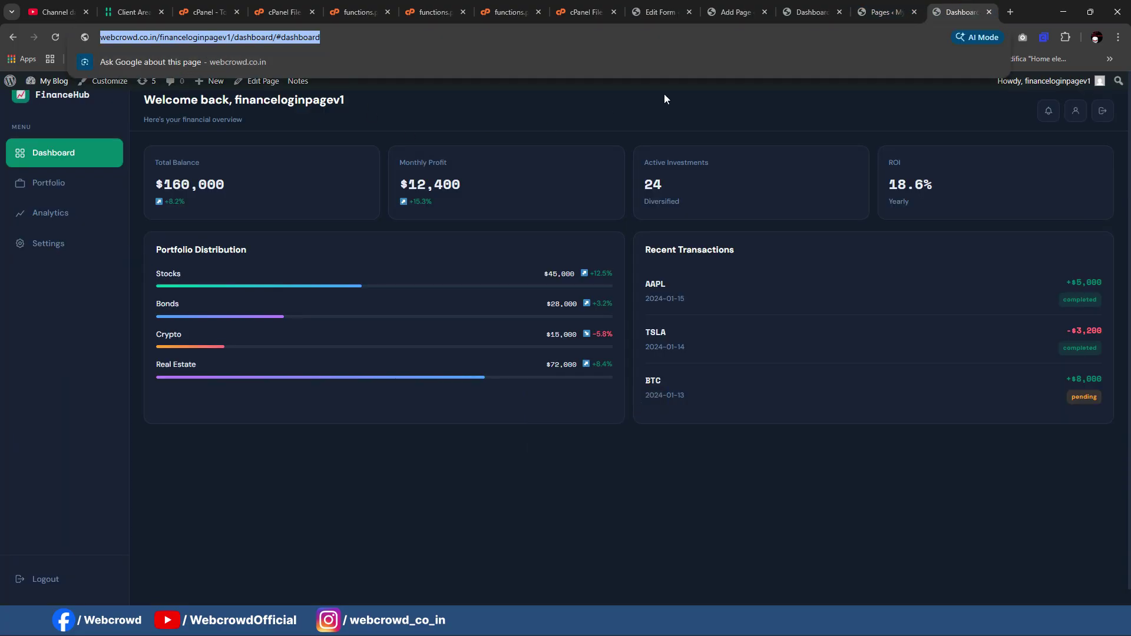
left_click(663, 11)
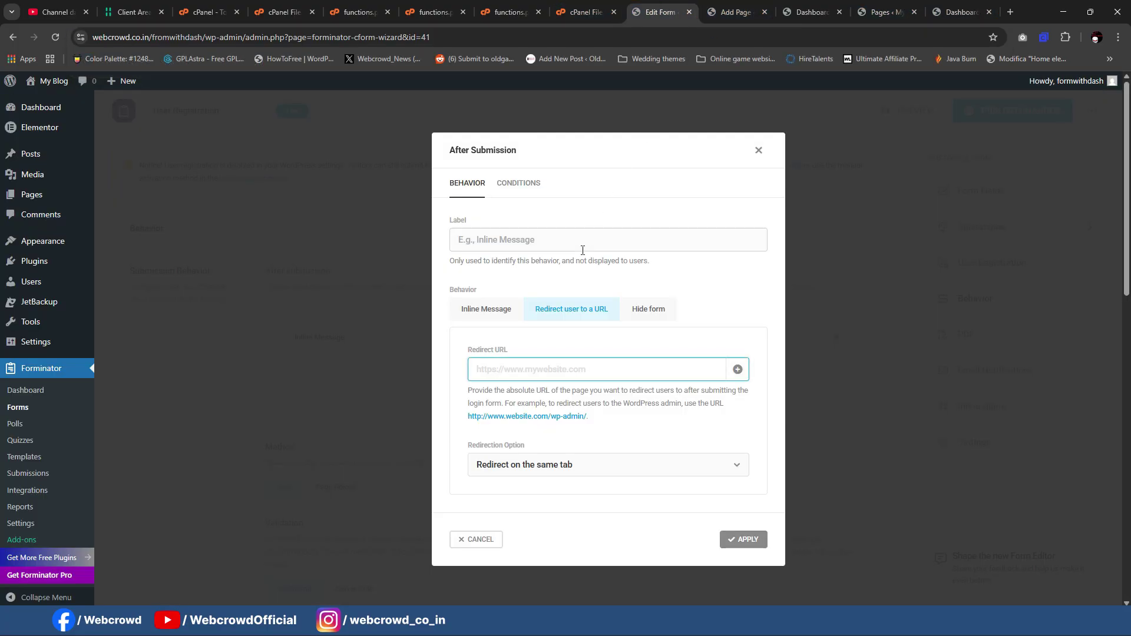
key("ctrl+v")
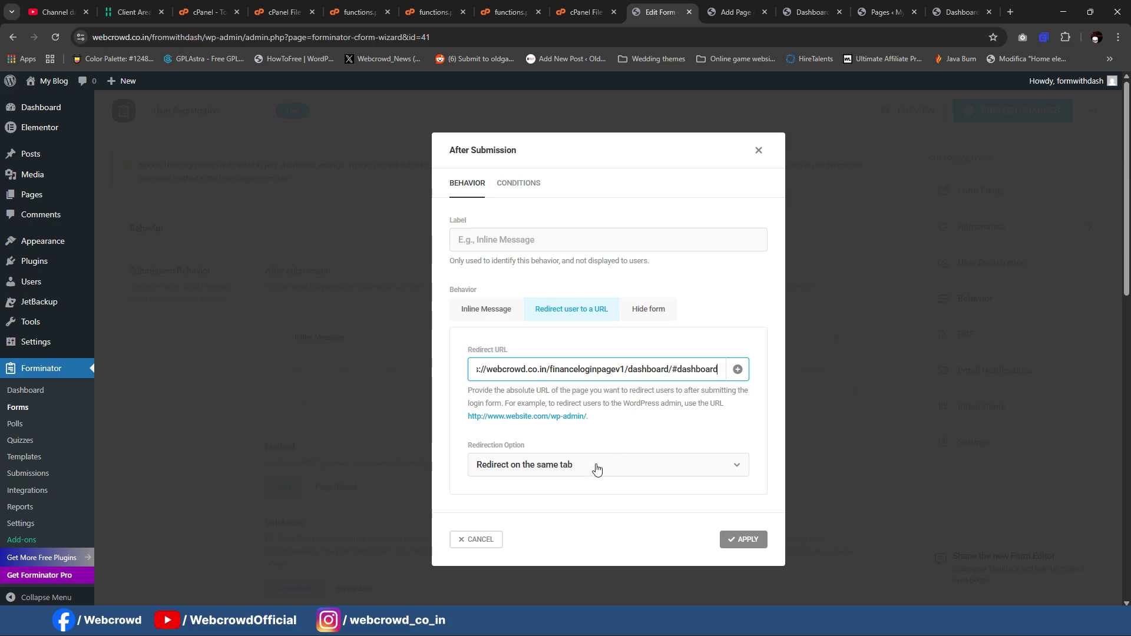
left_click(540, 473)
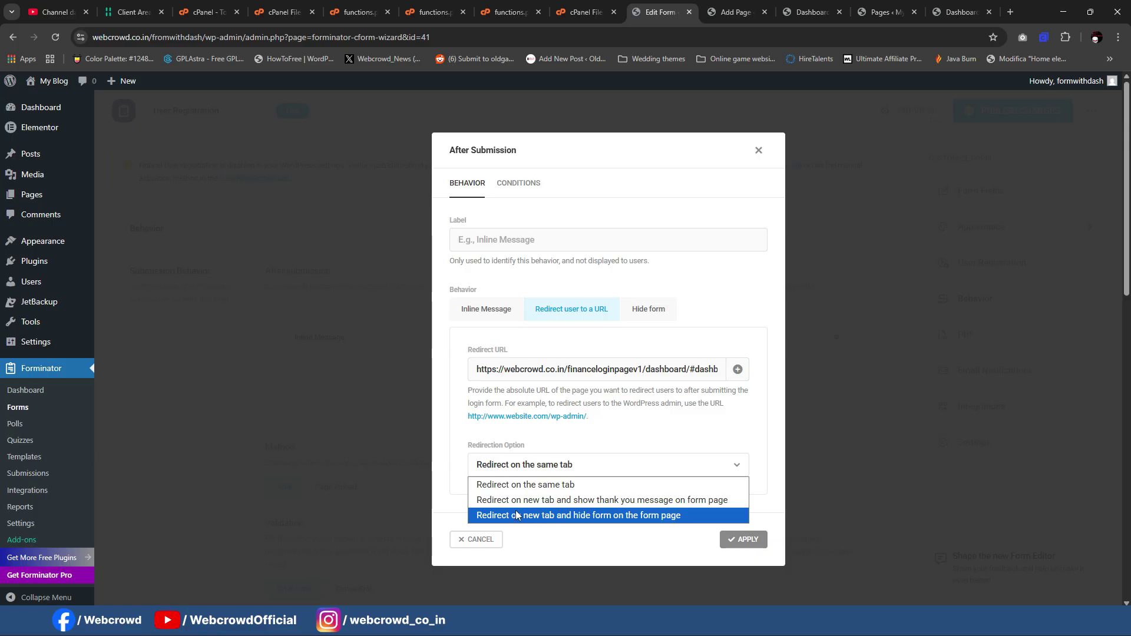
left_click(449, 476)
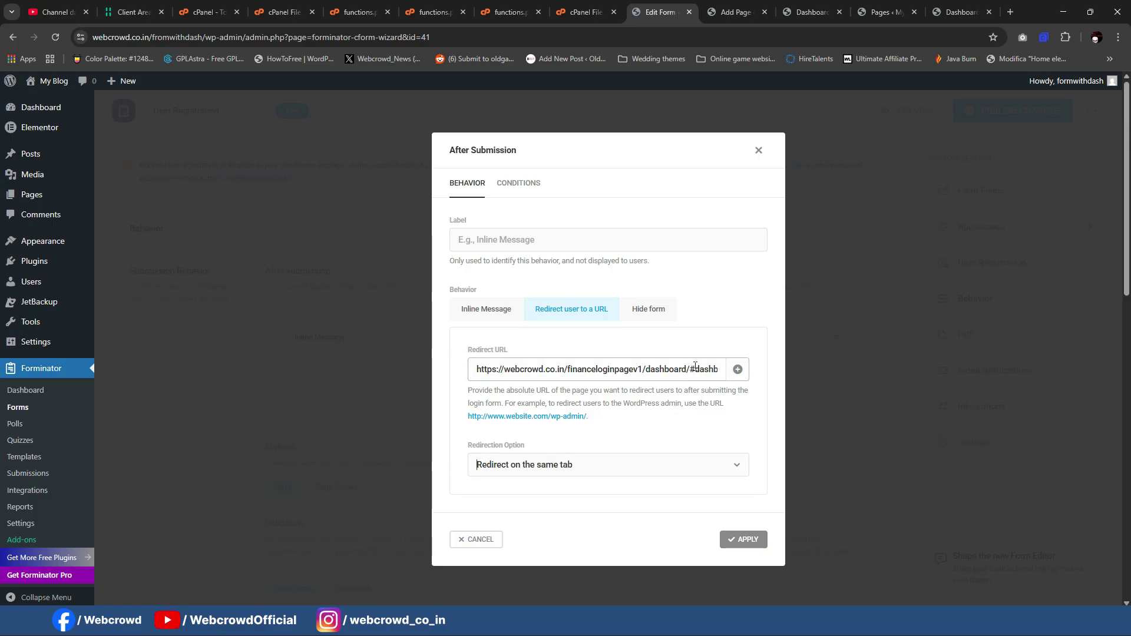
Step: Remove the #dashboard ending from the URL, apply, and publish the form changes
left_click_drag(692, 370, 769, 375)
key("BackSpace")
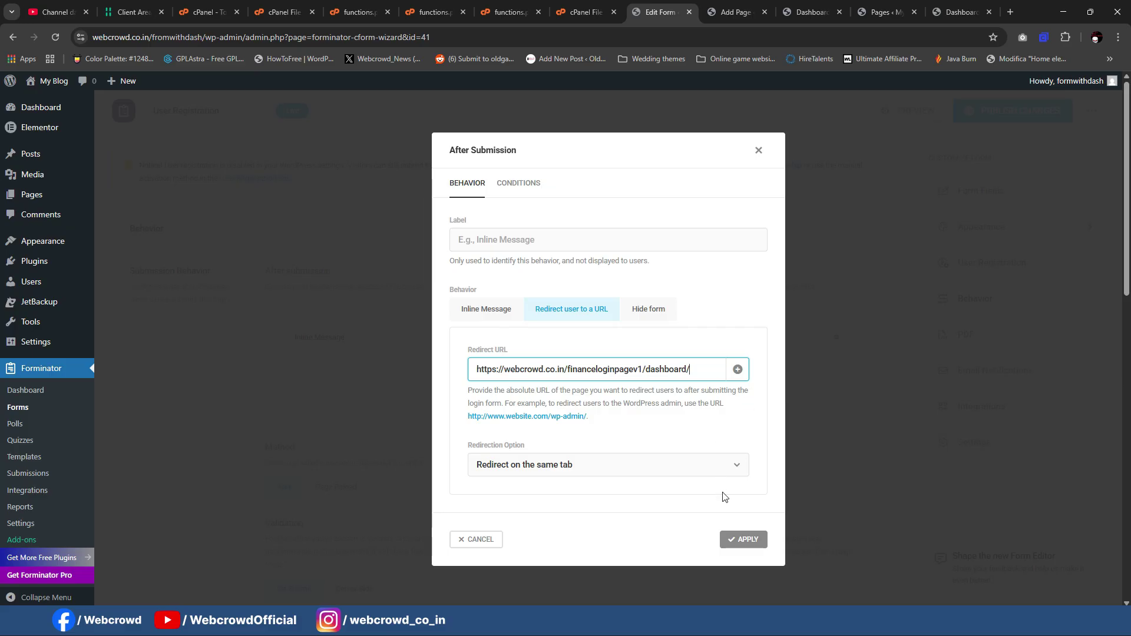
left_click(742, 539)
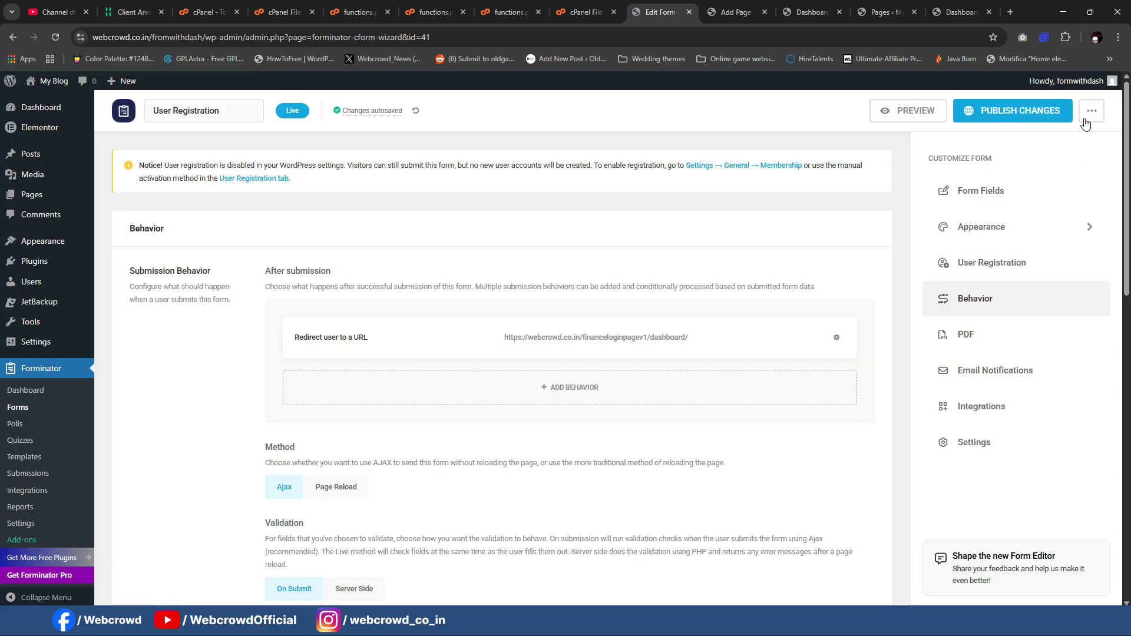
left_click(1015, 118)
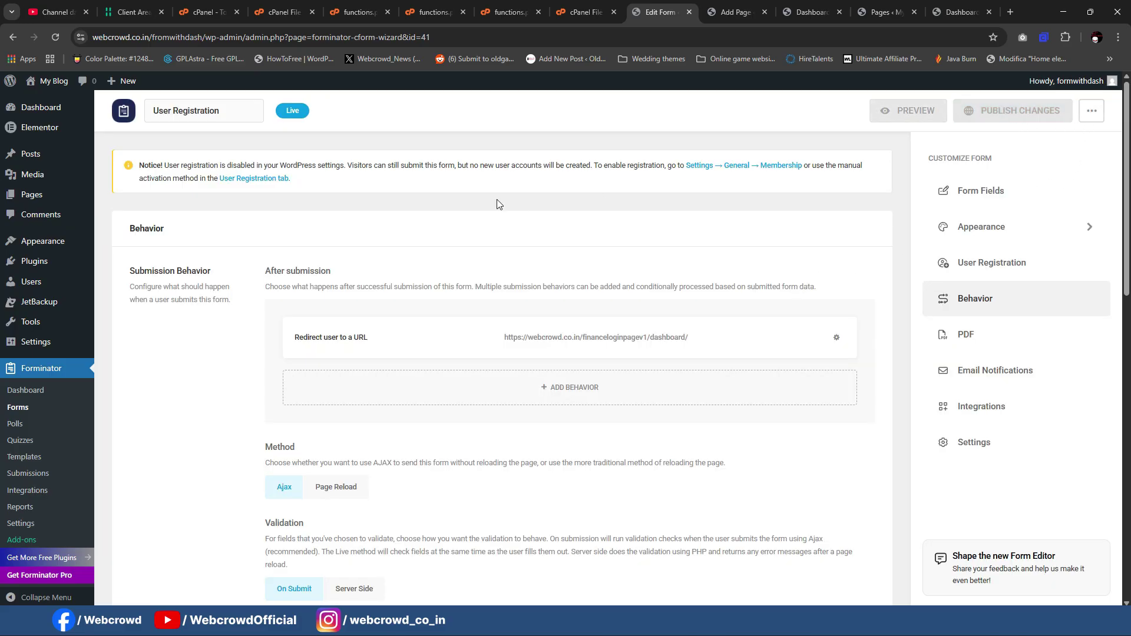
left_click(64, 409)
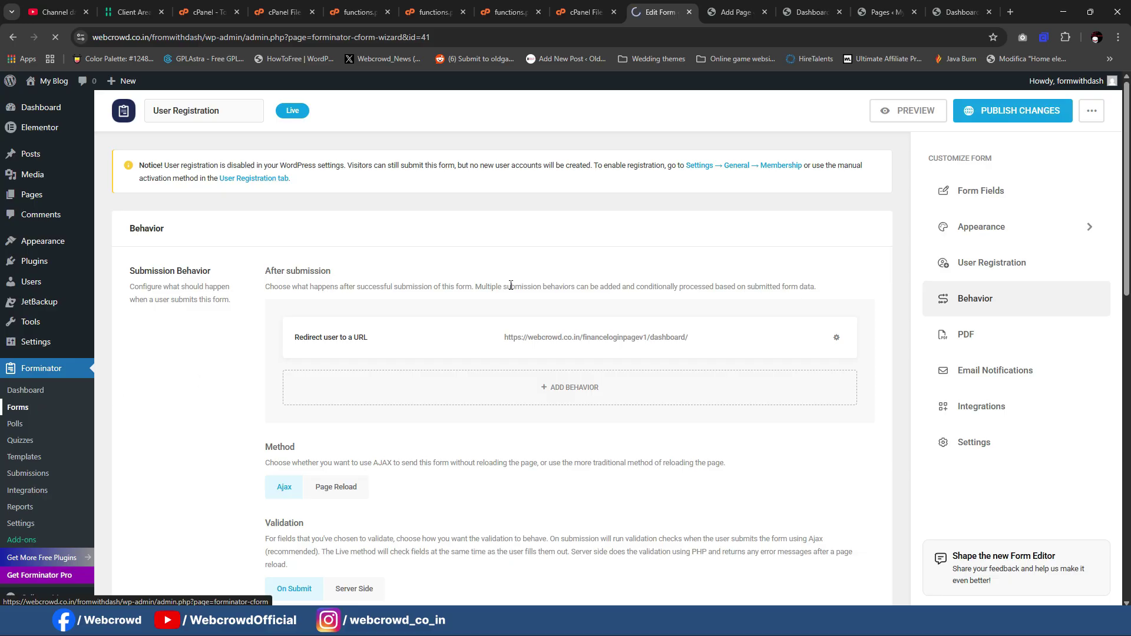
scroll(316, 309, "down", 7)
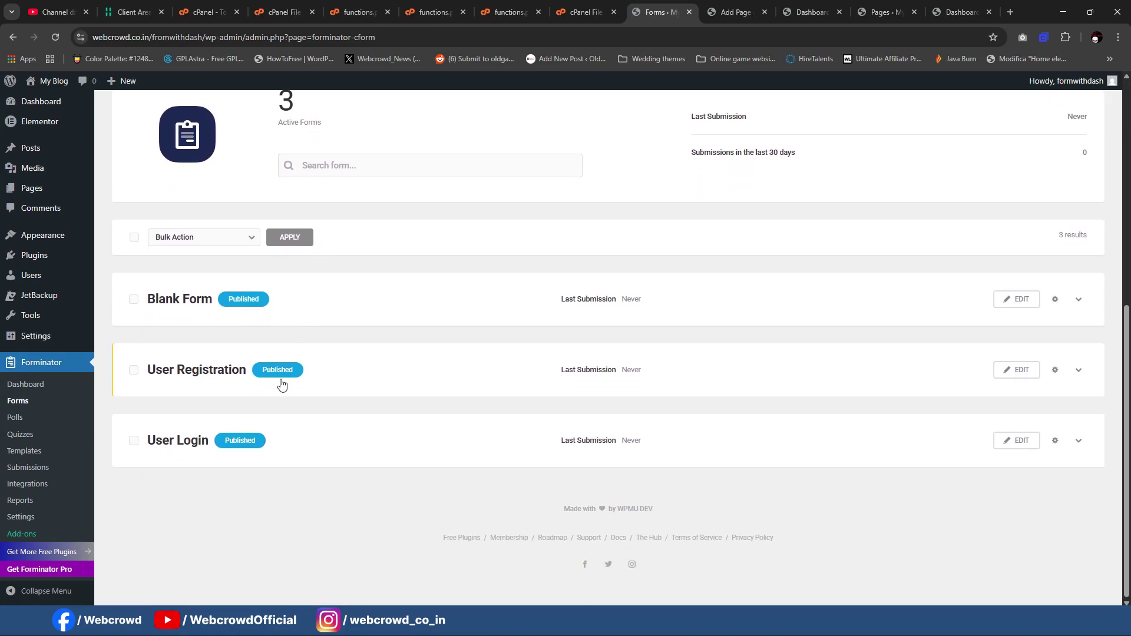
left_click(1009, 442)
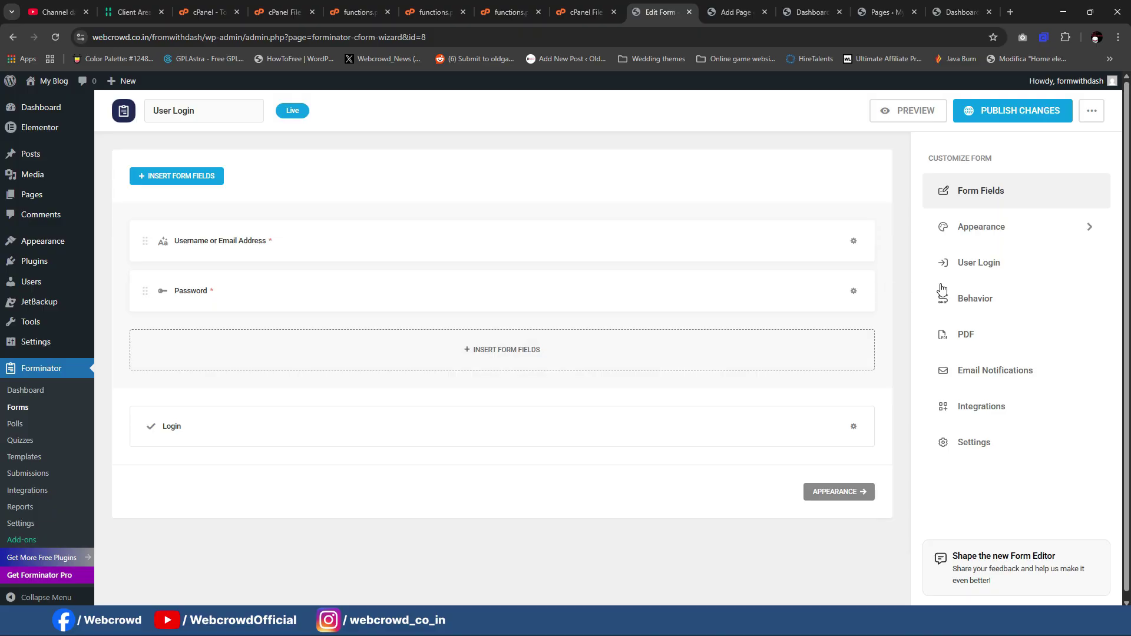
left_click(940, 294)
left_click(541, 277)
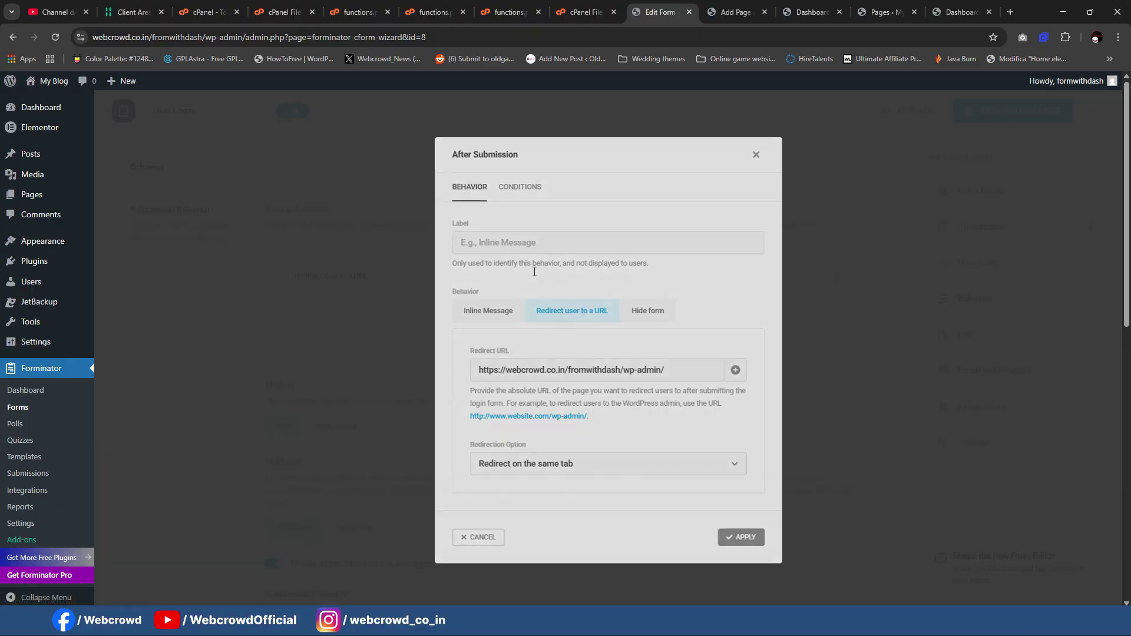
left_click(625, 365)
key("ctrl+a")
key("ctrl+v")
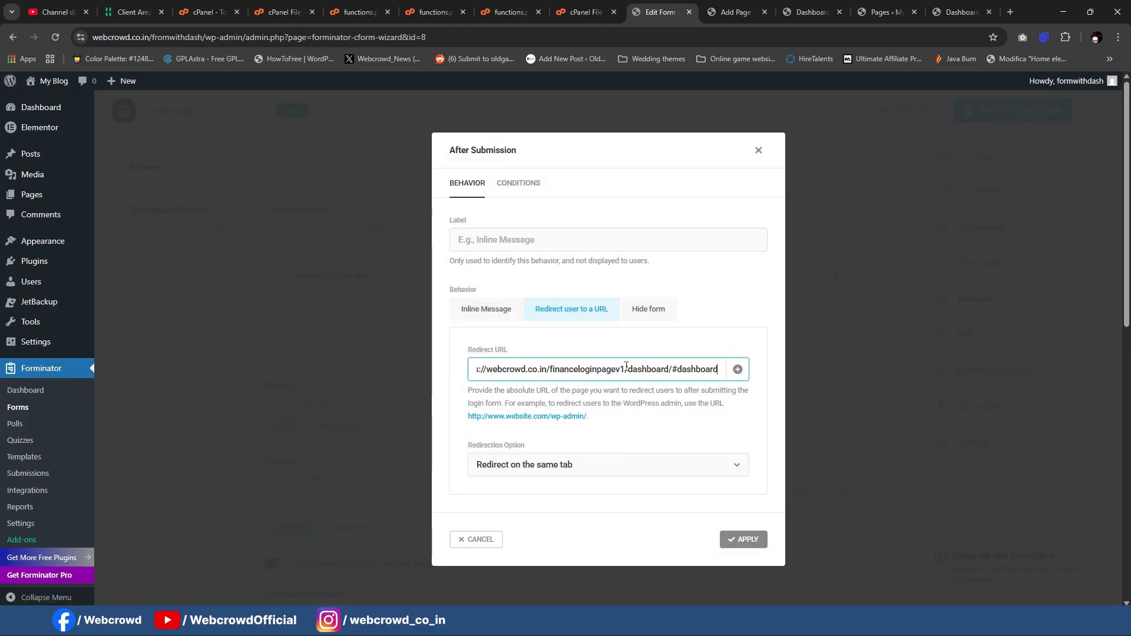
key("BackSpace")
key("BackSpace")
key("BackSpace")
key("BackSpace")
key("BackSpace")
key("BackSpace")
key("BackSpace")
key("BackSpace")
key("BackSpace")
key("BackSpace")
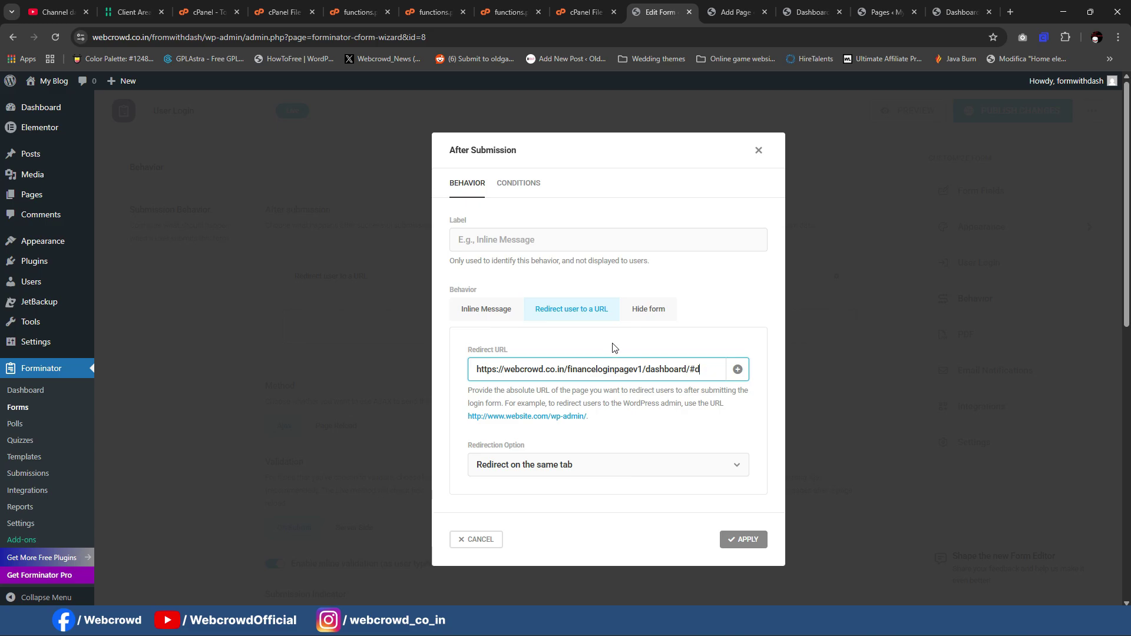
left_click(737, 540)
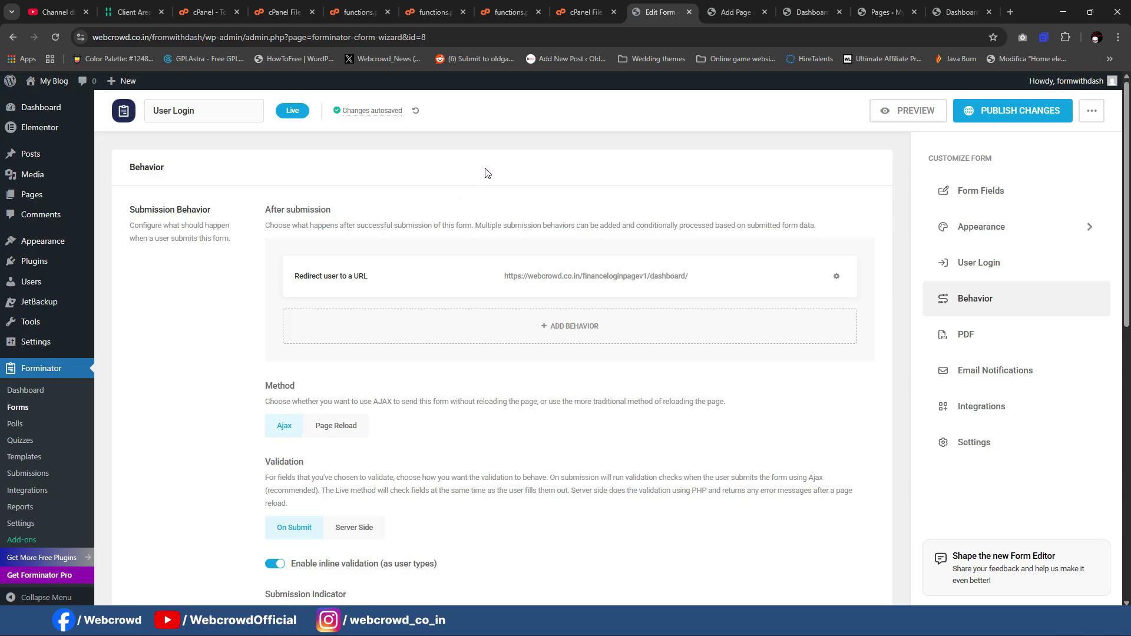
Step: Return to the live FinanceHub dashboard showing the $160,000 balance and recent transactions
scroll(568, 268, "down", 3)
scroll(568, 269, "down", 7)
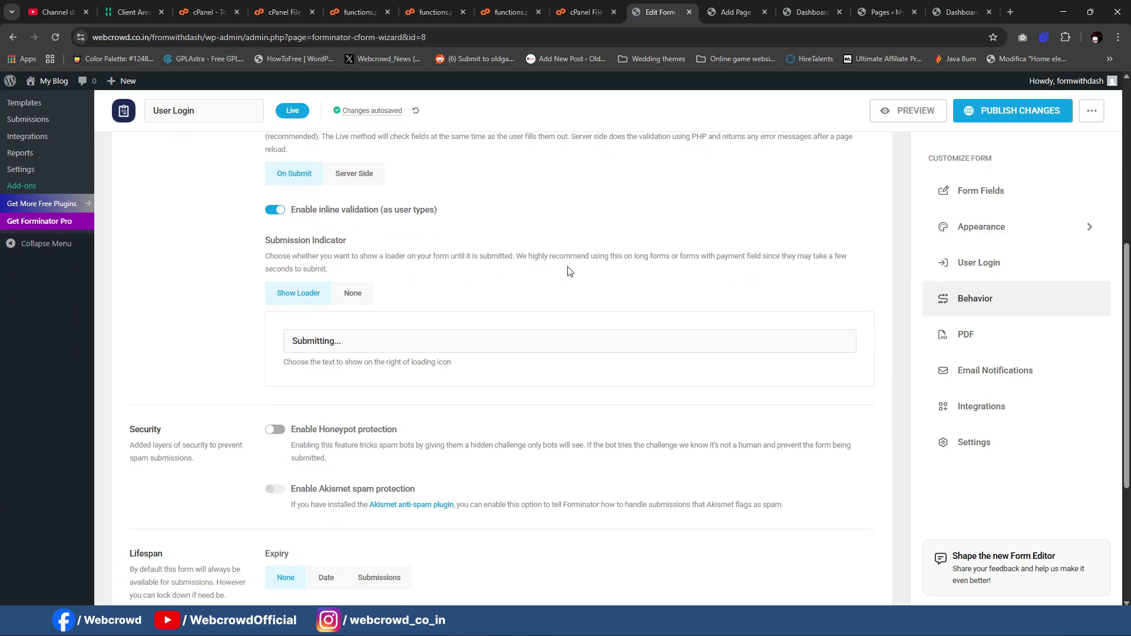
scroll(568, 271, "up", 9)
left_click(812, 11)
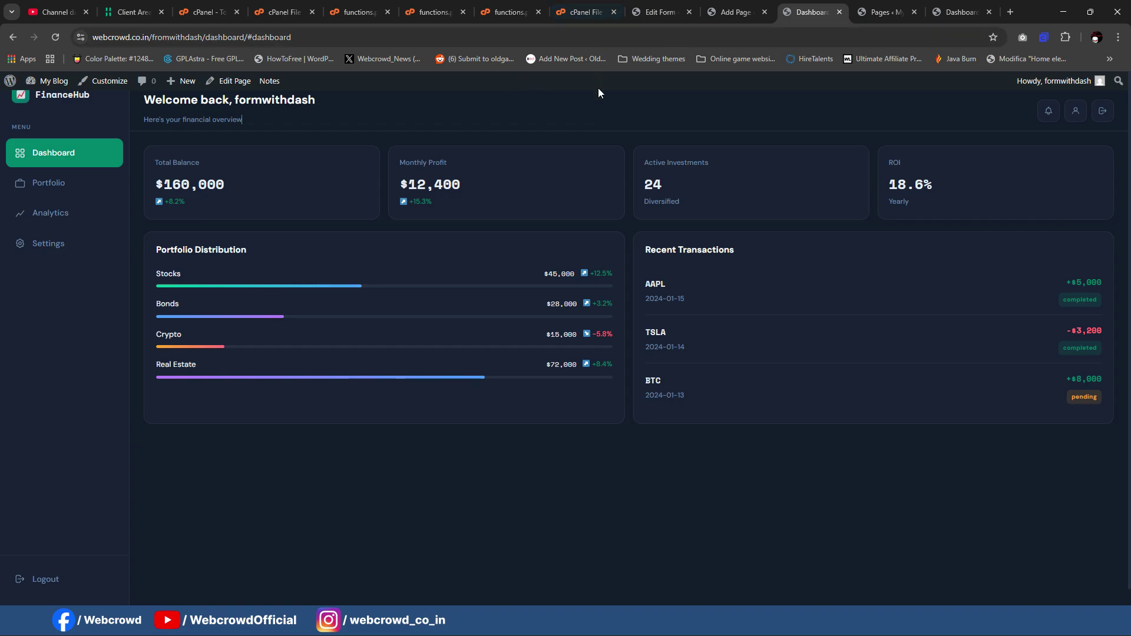
left_click(39, 243)
left_click(41, 215)
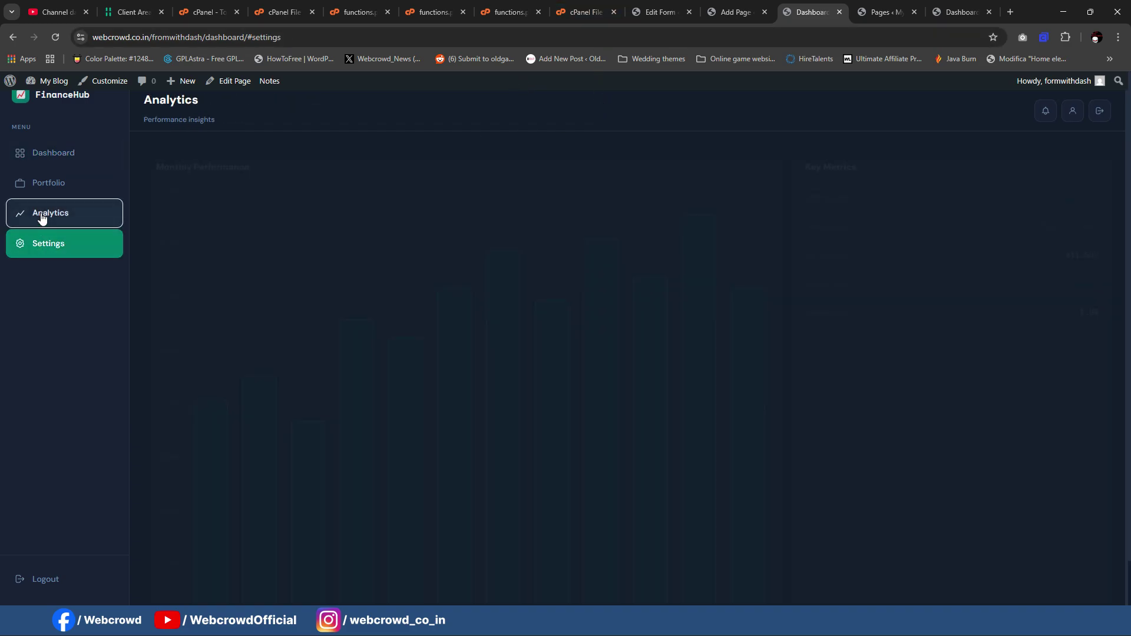
left_click(38, 182)
left_click(40, 158)
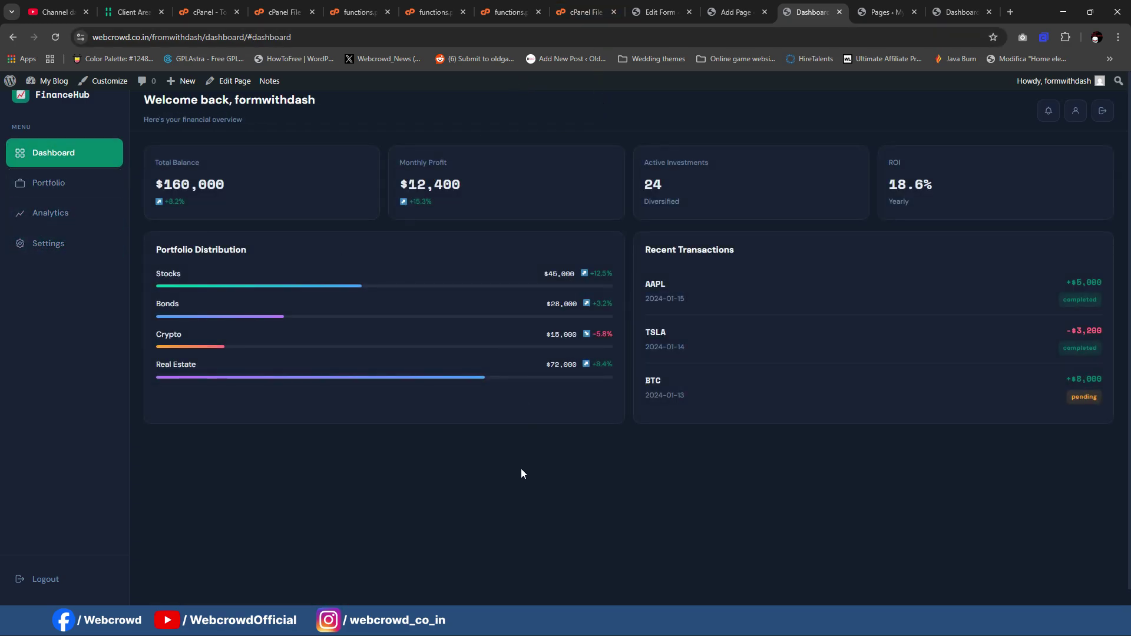